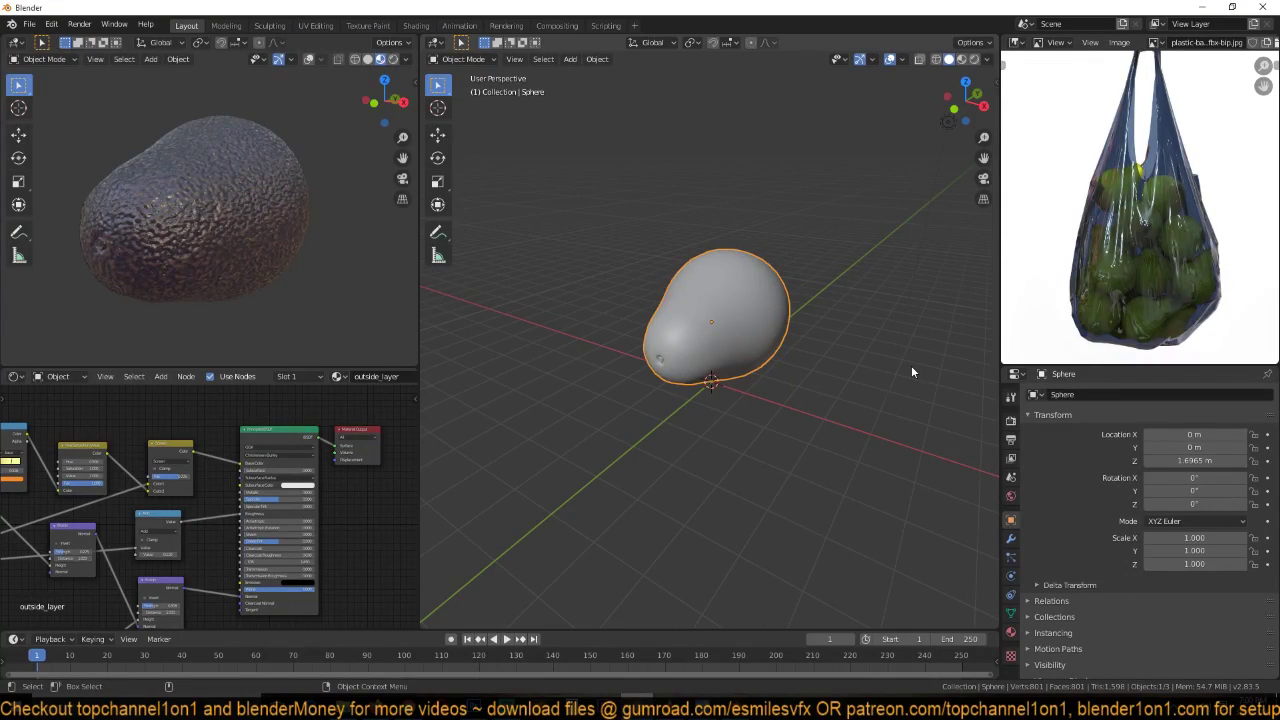
# - Examine the reference photo of the plastic bag filled with avocados
pyautogui.scroll(-1, 911, 372)
pyautogui.scroll(-3, 1055, 170)
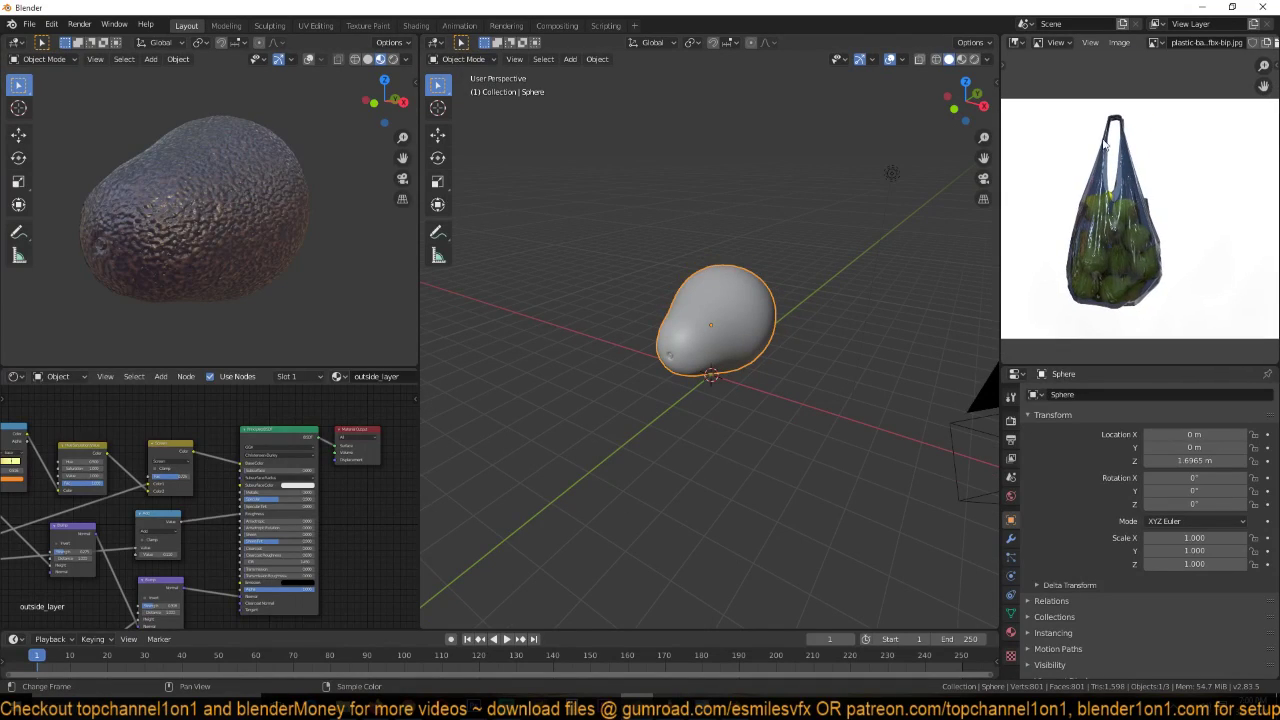
pyautogui.moveTo(702, 699)
pyautogui.click(672, 662)
pyautogui.scroll(3, 1123, 215)
pyautogui.scroll(-2, 1123, 215)
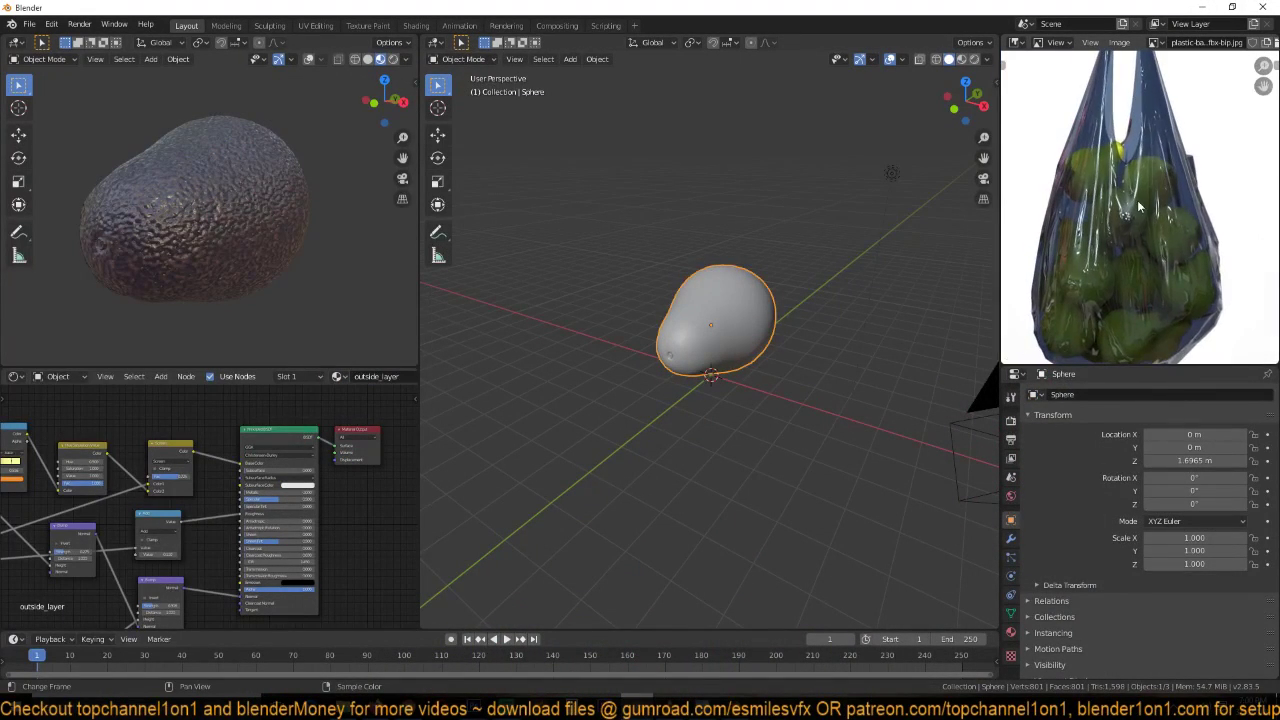
pyautogui.scroll(1, 1170, 215)
pyautogui.scroll(-1, 1168, 215)
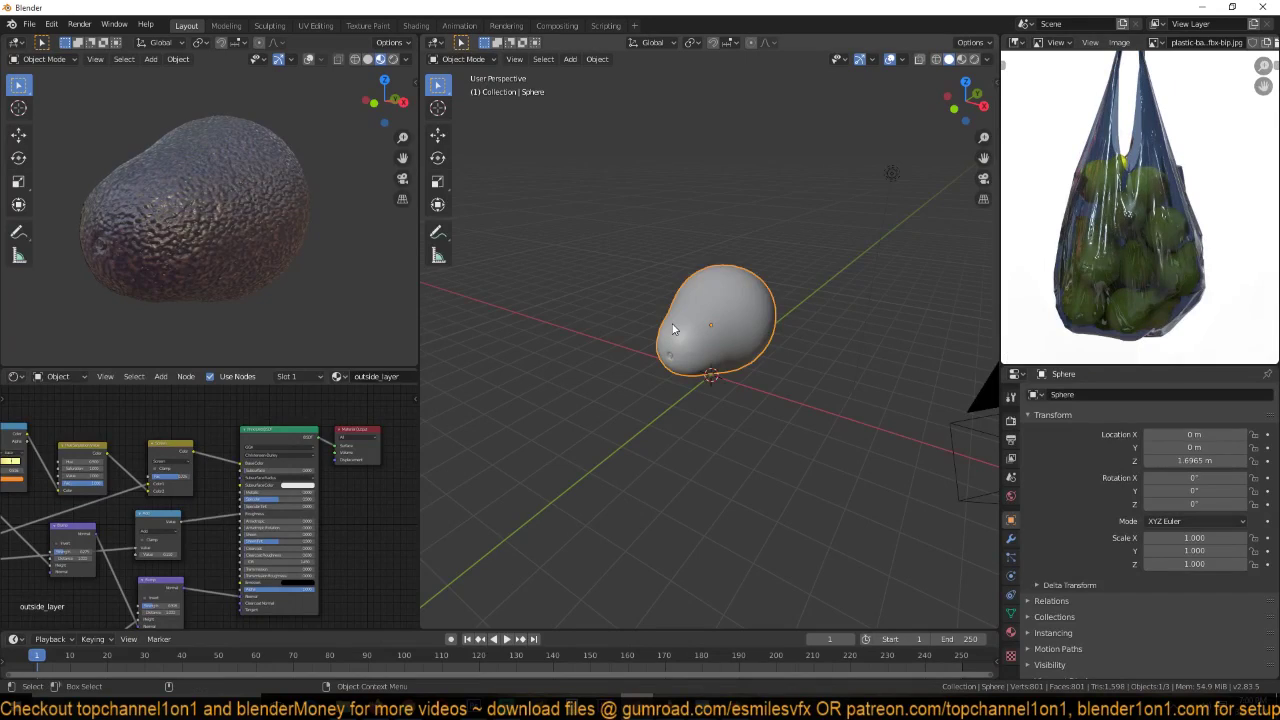
# - Move the avocado away from the origin in the front view, to about X -17.5 m and Z 2.7 m
pyautogui.press('KP_1')
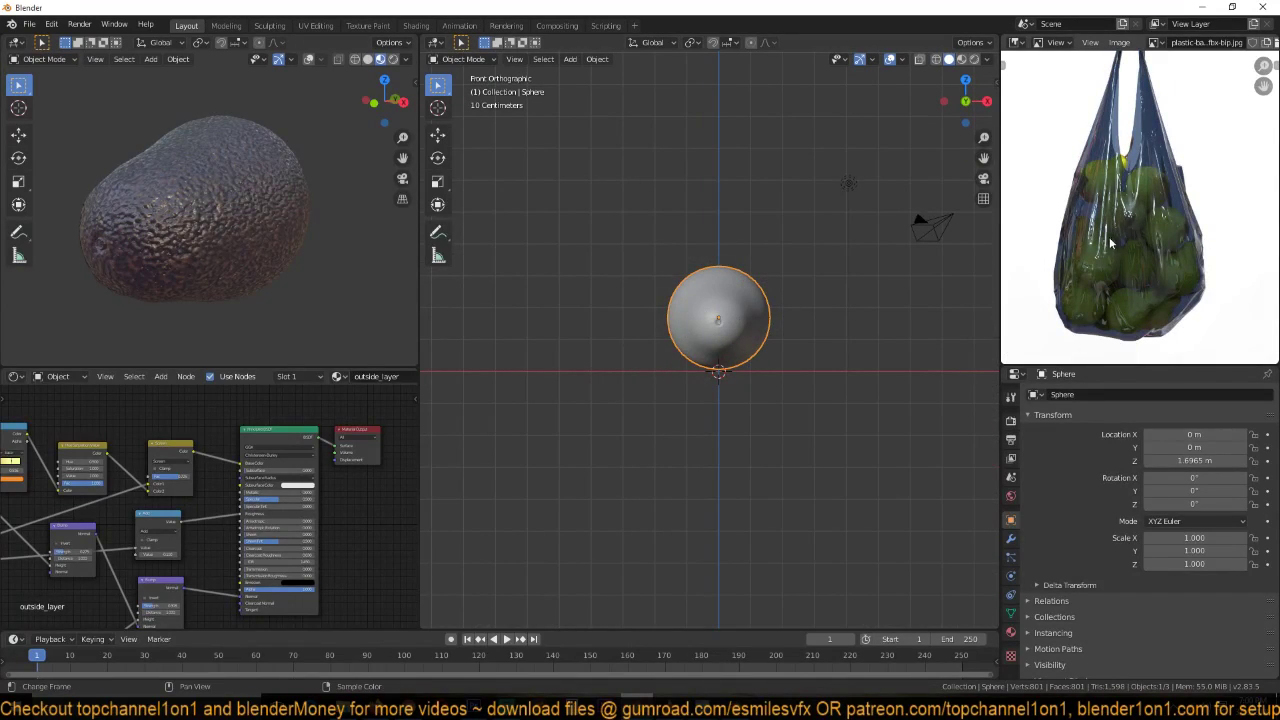
pyautogui.scroll(2, 1115, 210)
pyautogui.scroll(-3, 760, 310)
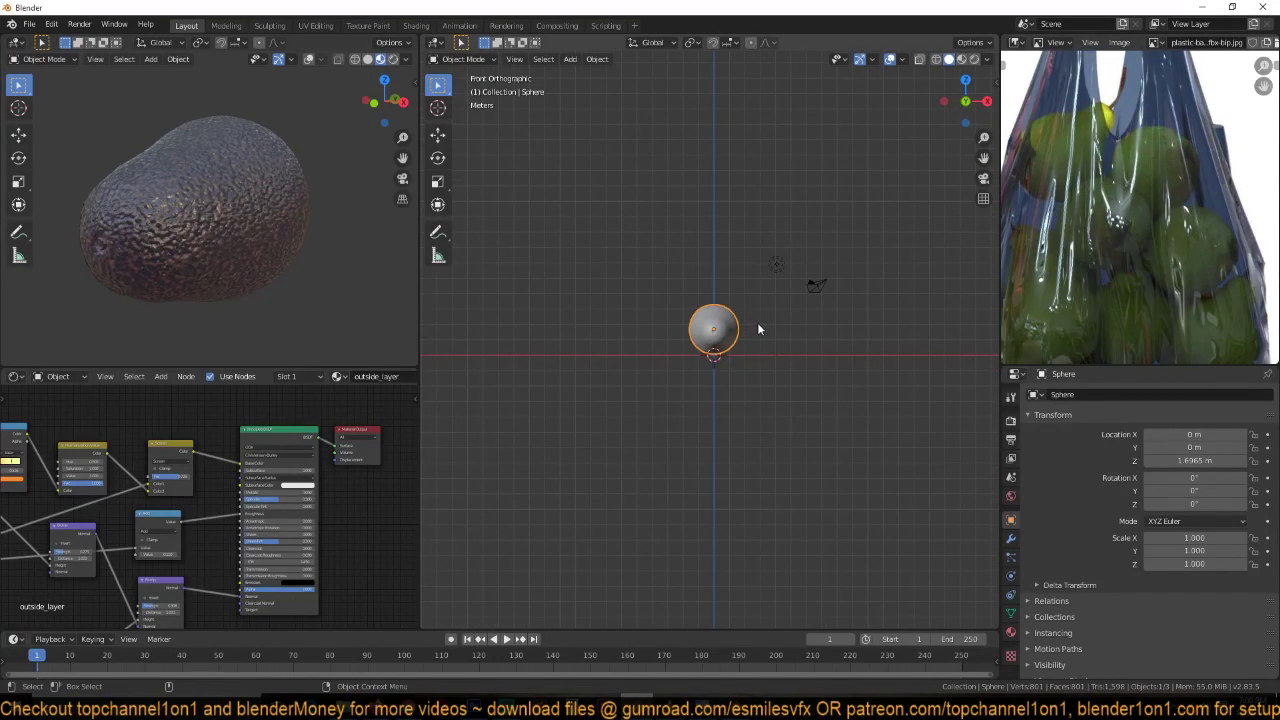
pyautogui.press('g')
pyautogui.click(450, 306)
# - Add a UV sphere at the world origin and frame it in the front view
pyautogui.scroll(-4, 1110, 175)
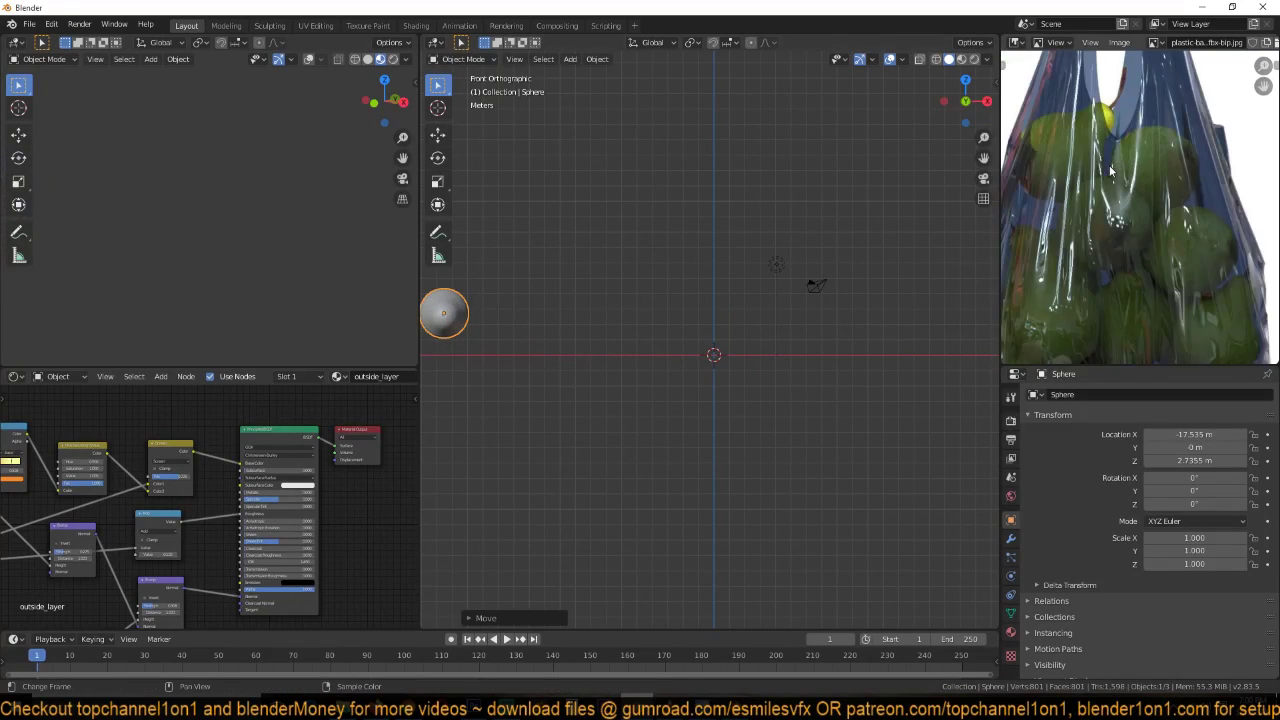
pyautogui.scroll(2, 1110, 175)
pyautogui.hotkey('shift', 'a')
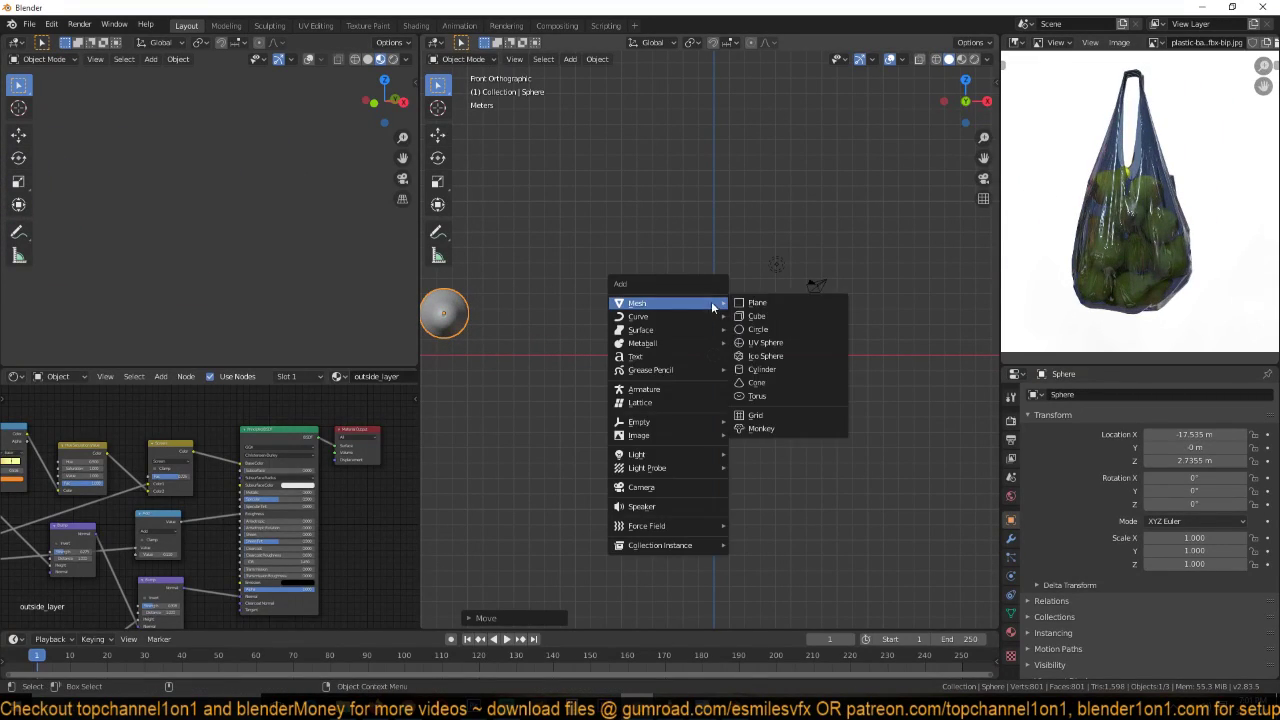
pyautogui.moveTo(680, 303)
pyautogui.click(773, 347)
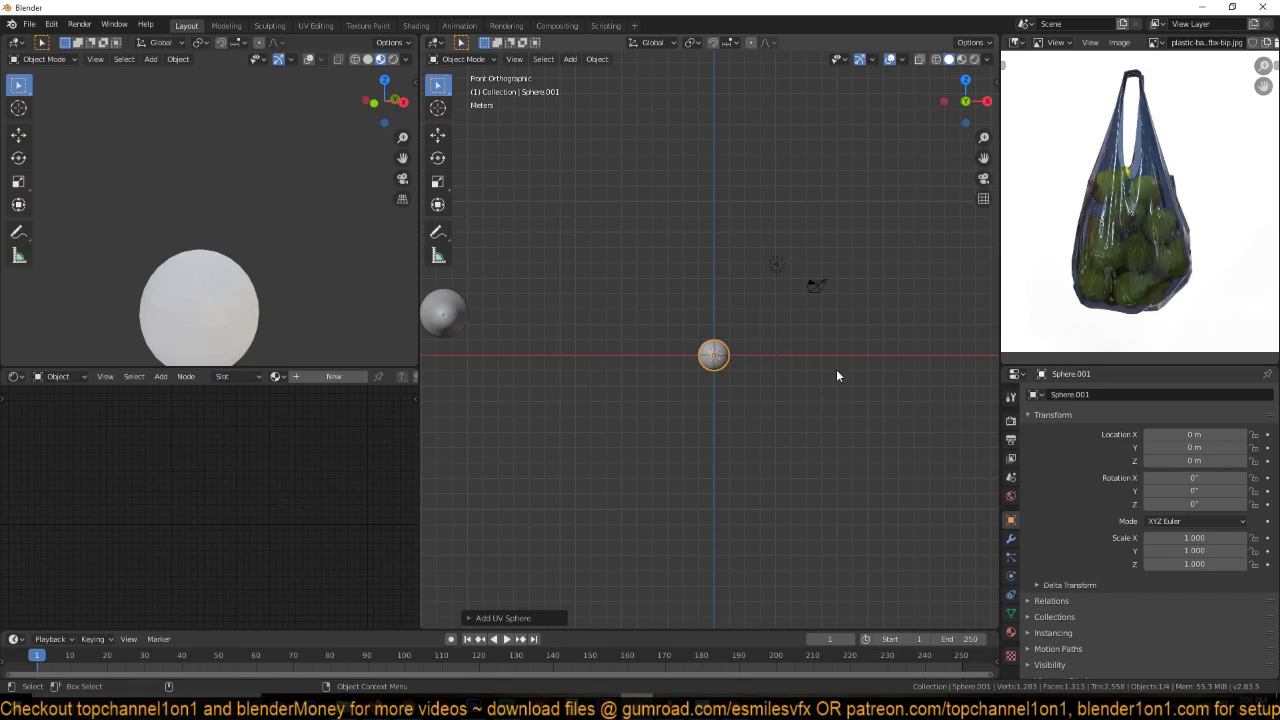
pyautogui.press('KP_Decimal')
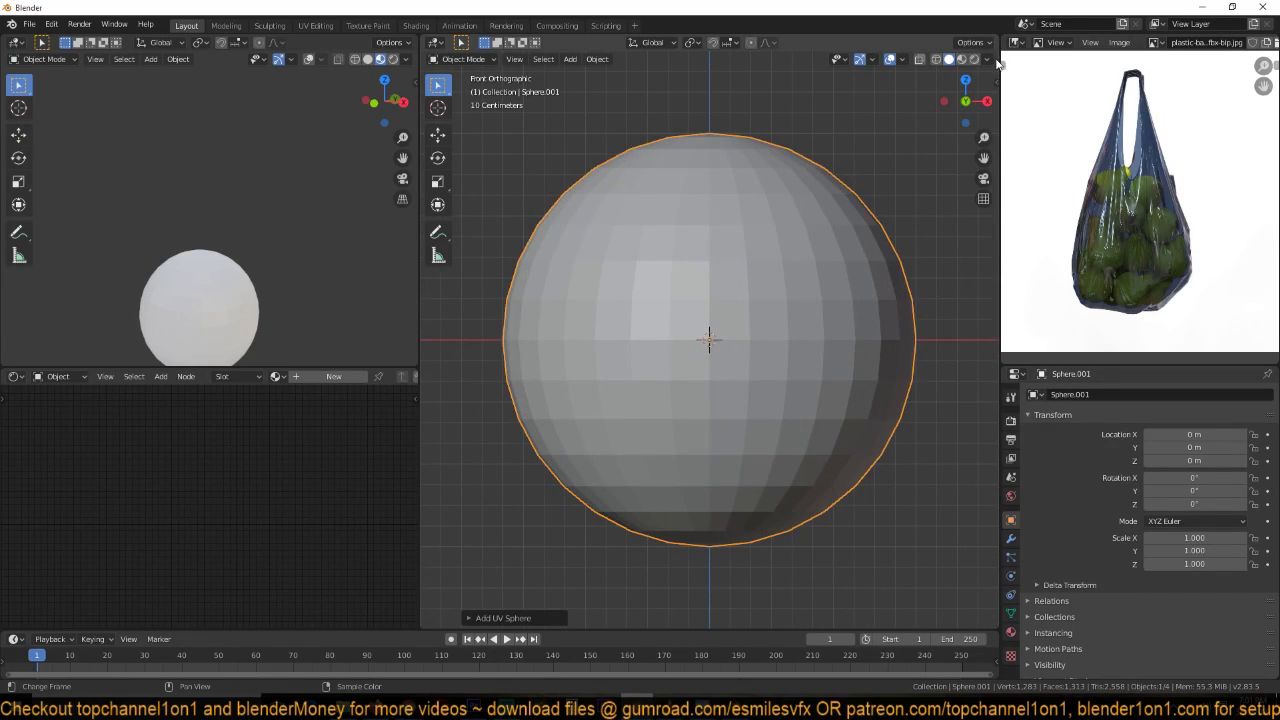
# - Set the solid shading of the main viewport to display a random color for each object
pyautogui.click(987, 59)
pyautogui.click(980, 241)
pyautogui.scroll(-6, 788, 244)
# - Pull the sphere's top vertex up along Z with proportional editing at about 1.77 size to form an egg shape
pyautogui.press('Tab')
pyautogui.scroll(4, 724, 295)
pyautogui.moveTo(724, 295); pyautogui.dragTo(707, 203, button='middle')
pyautogui.hotkey('alt', 'a')
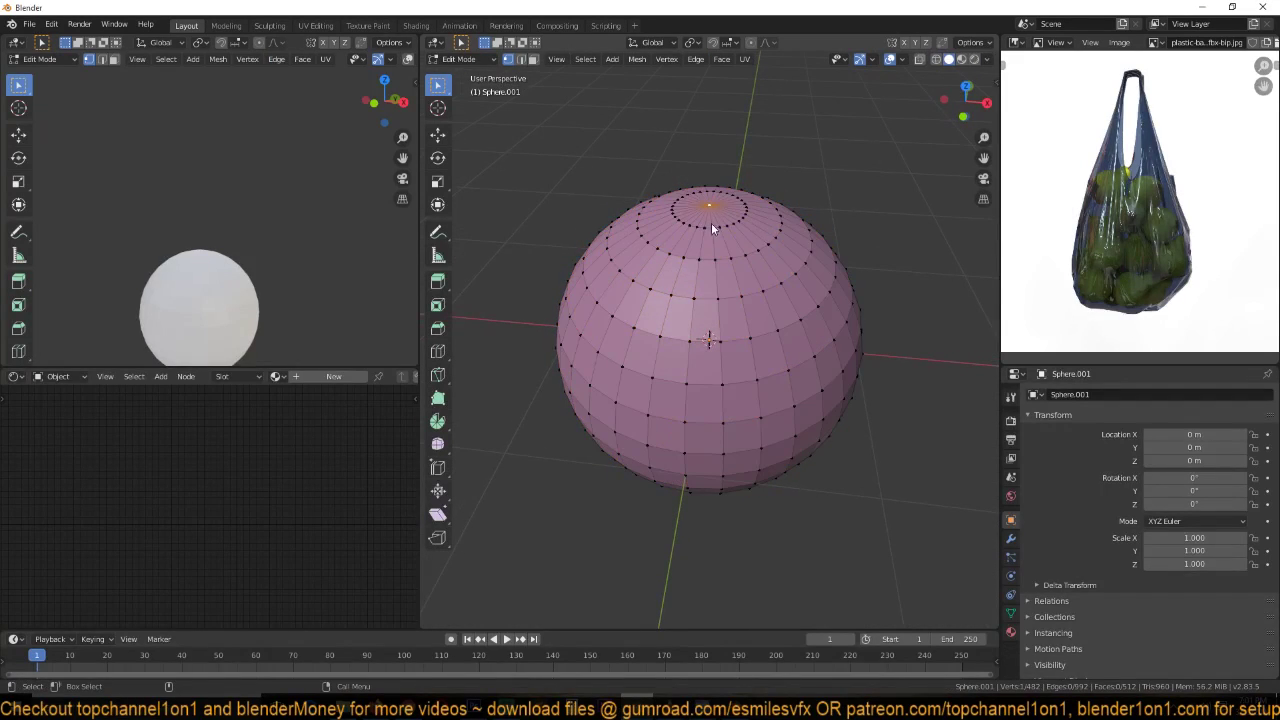
pyautogui.press('KP_1')
pyautogui.scroll(-3, 711, 258)
pyautogui.scroll(4, 711, 258)
pyautogui.press('o')
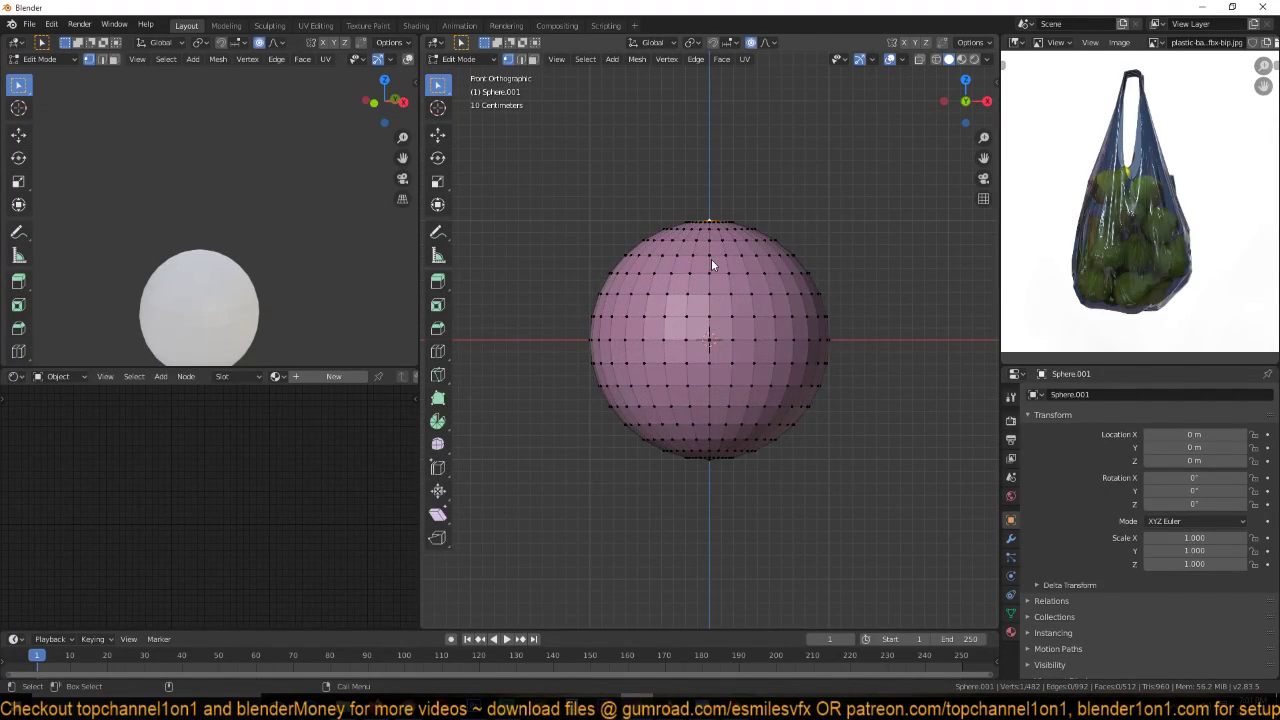
pyautogui.press('g')
pyautogui.press('z')
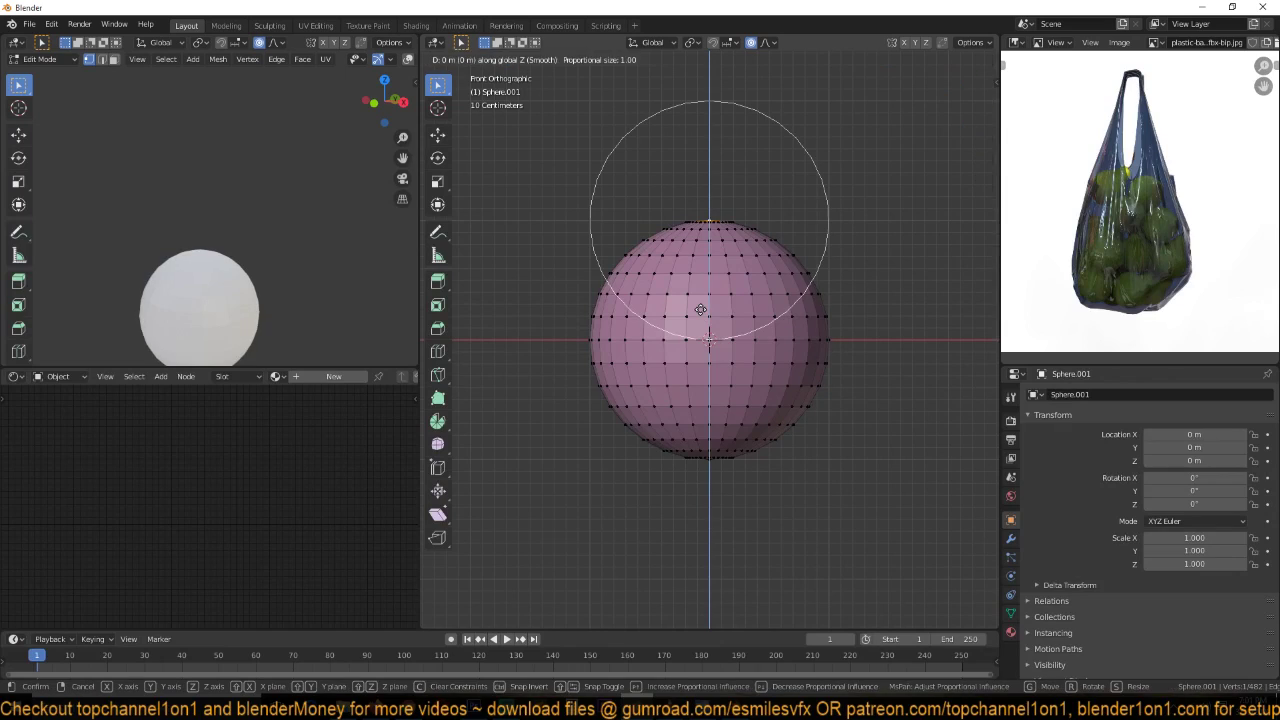
pyautogui.scroll(-5, 698, 220)
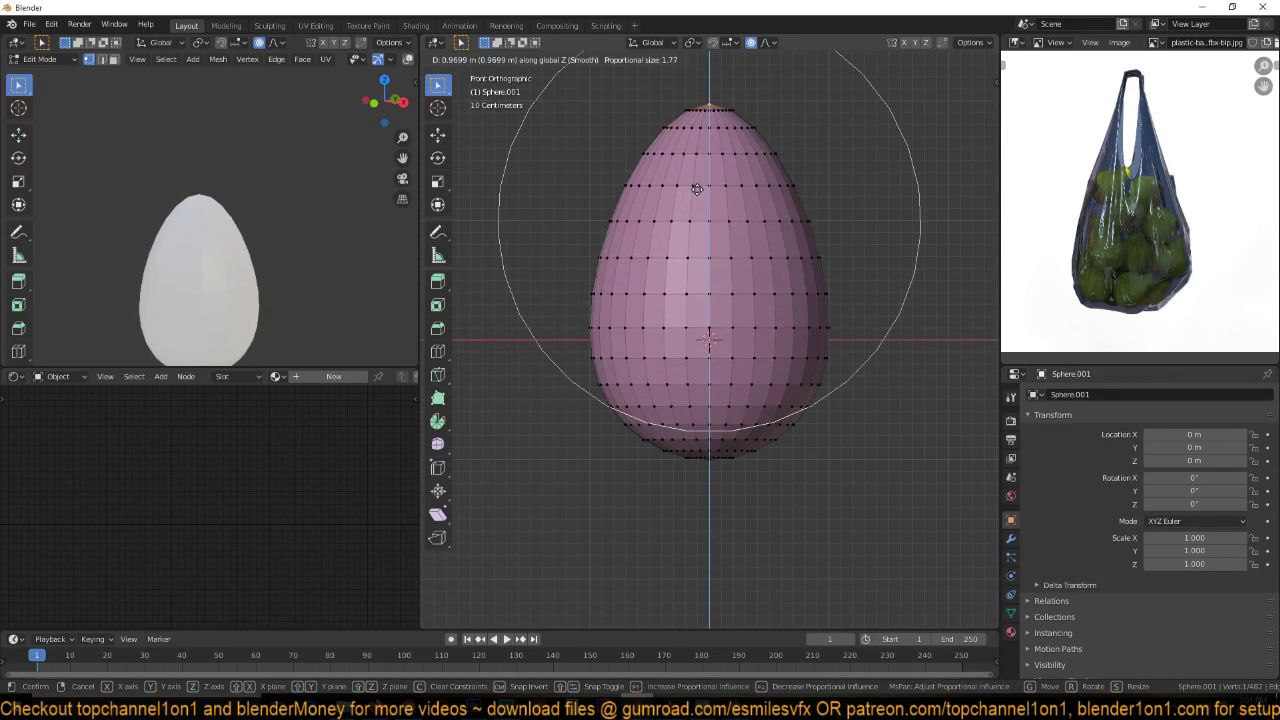
pyautogui.click(700, 174)
# - Subdivide the whole egg mesh twice and shade the object smooth
pyautogui.press('Tab')
pyautogui.press('Tab')
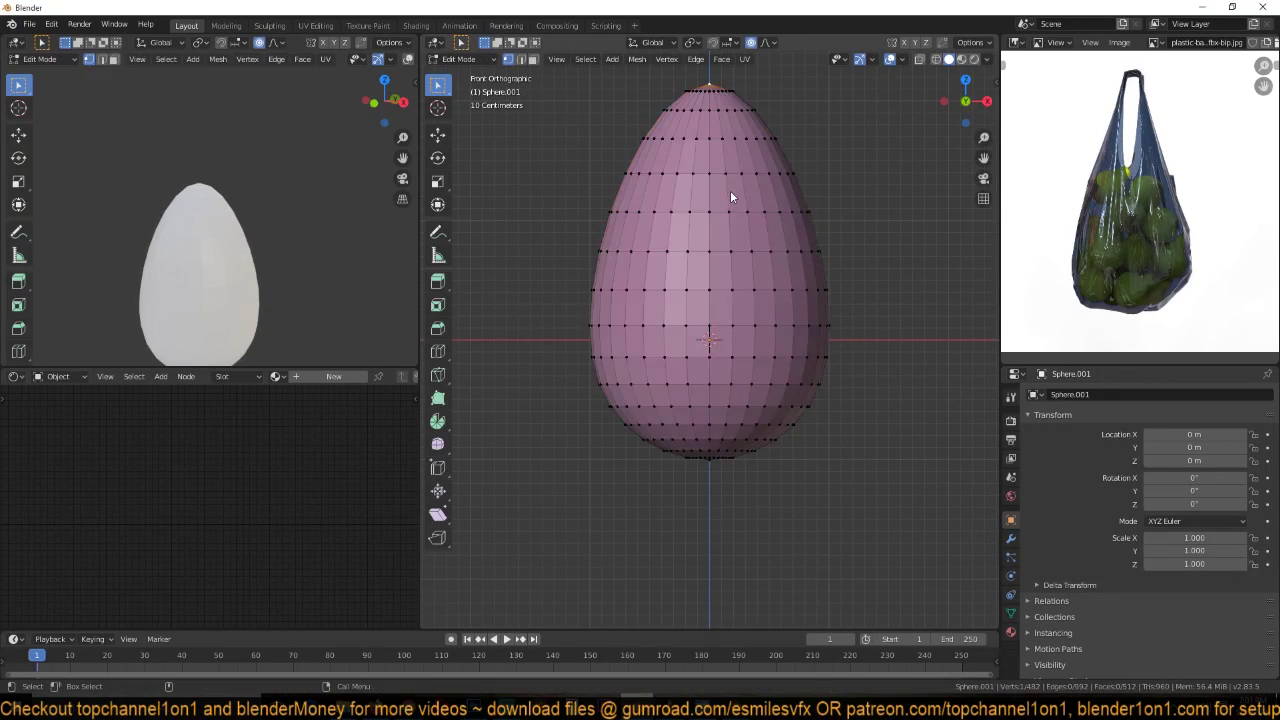
pyautogui.press('a')
pyautogui.rightClick(730, 190)
pyautogui.click(741, 191)
pyautogui.press('Tab')
pyautogui.moveTo(741, 191); pyautogui.dragTo(789, 227, button='middle')
pyautogui.rightClick(789, 227)
pyautogui.click(787, 228)
pyautogui.press('Tab')
pyautogui.press('Tab')
pyautogui.scroll(4, 776, 252)
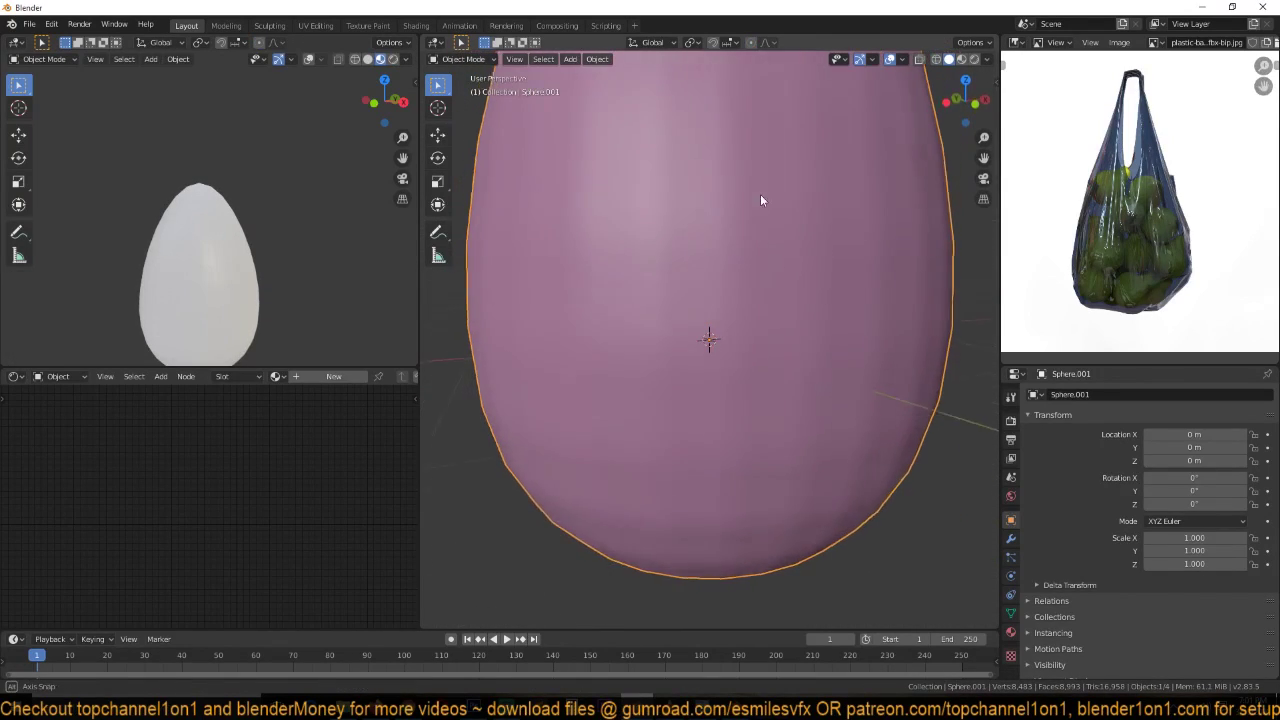
# - Apply Smooth Vertices twice to the whole egg mesh, strengthening the second pass
pyautogui.press('Tab')
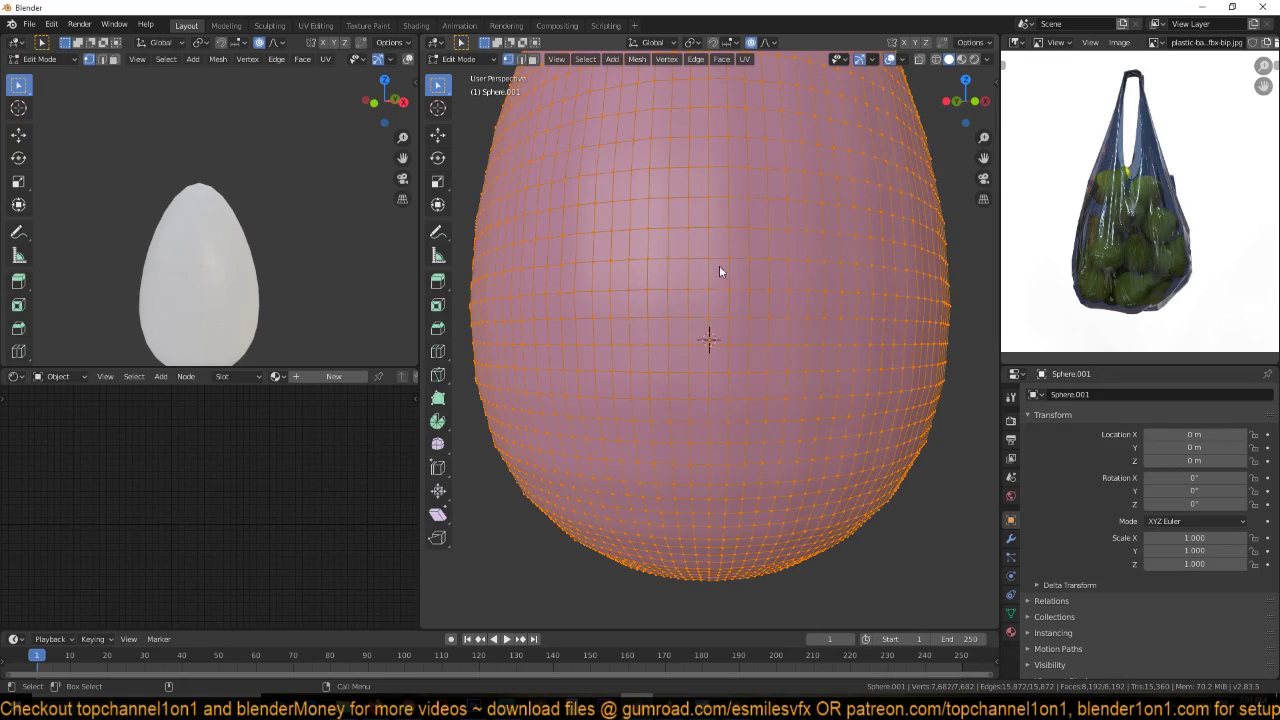
pyautogui.rightClick(729, 217)
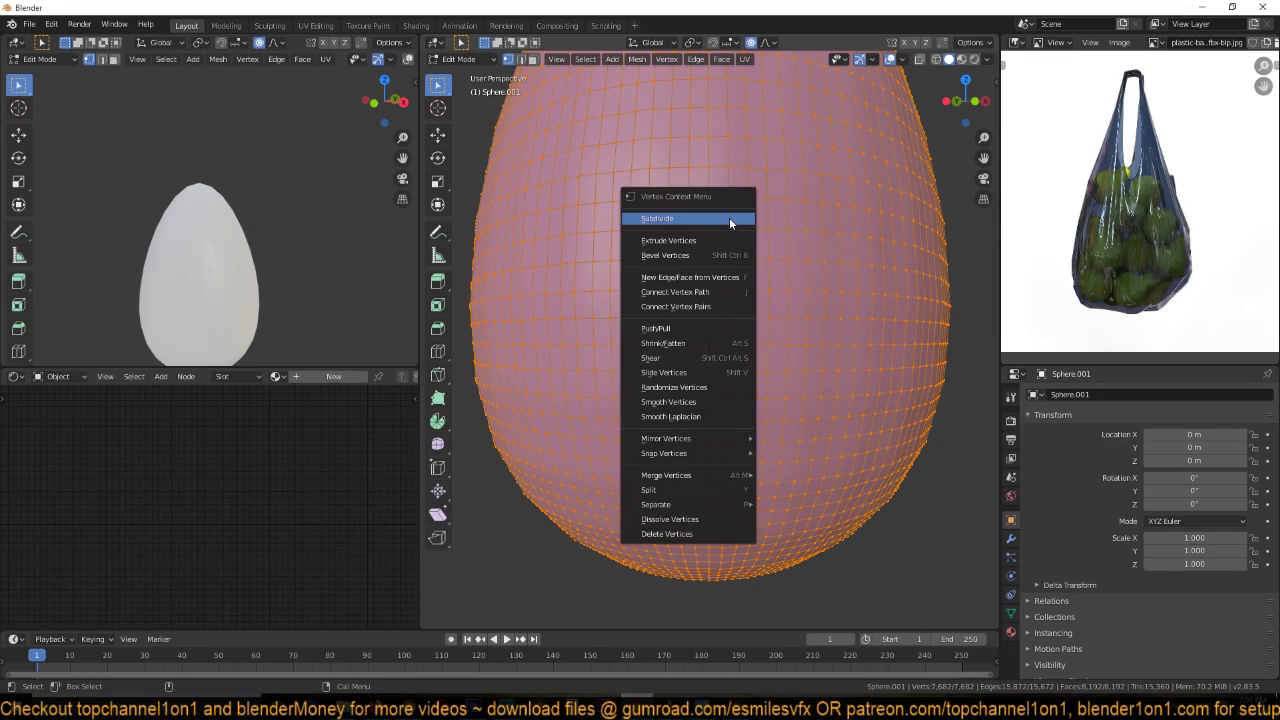
pyautogui.click(703, 401)
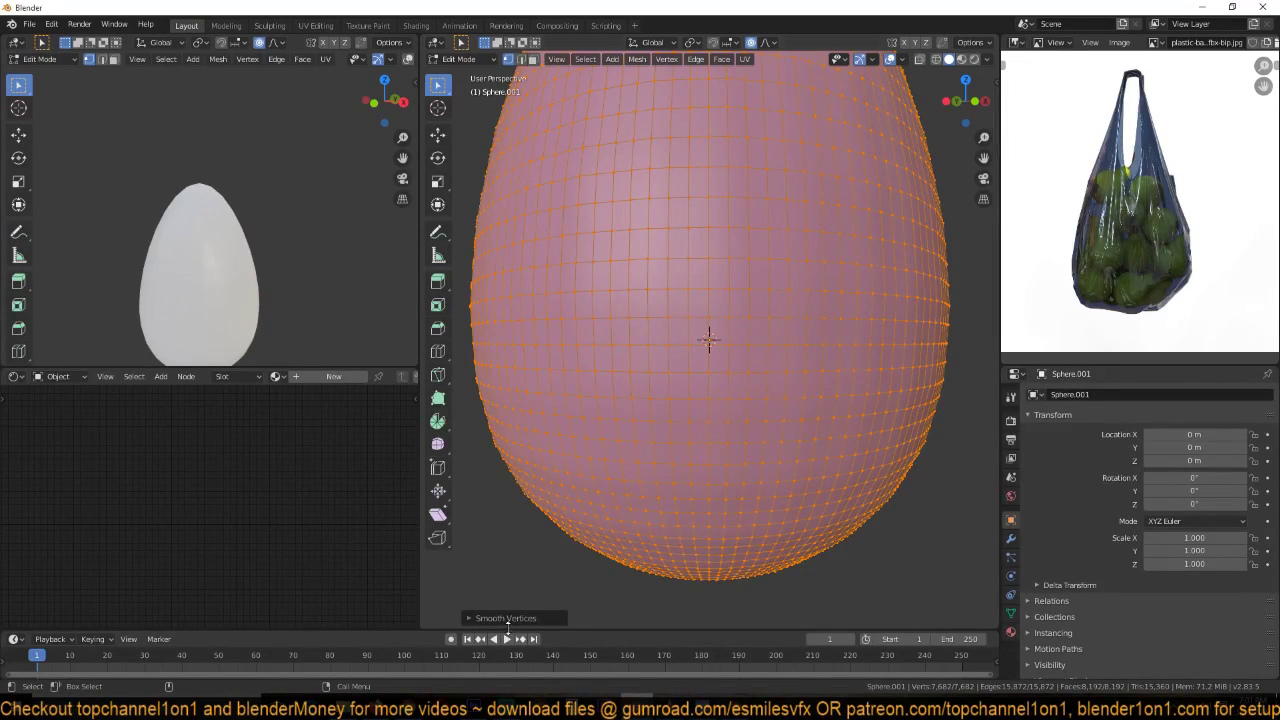
pyautogui.hotkey('alt', 'a')
pyautogui.press('a')
pyautogui.rightClick(663, 407)
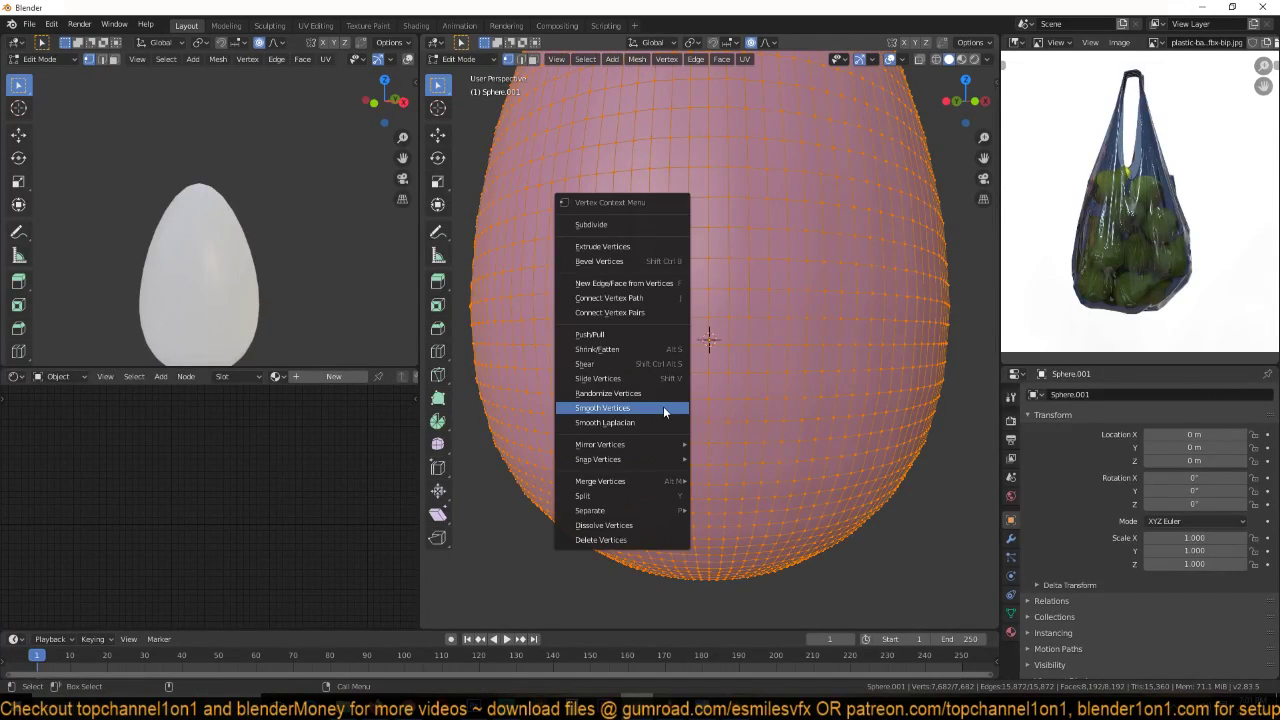
pyautogui.click(653, 407)
pyautogui.click(480, 618)
pyautogui.moveTo(585, 555); pyautogui.dragTo(634, 555)
pyautogui.scroll(-5, 787, 317)
pyautogui.press('Tab')
# - Inspect the smoothed egg from several angles and compare its silhouette with the bag in the reference photo
pyautogui.scroll(4, 711, 289)
pyautogui.moveTo(711, 289); pyautogui.dragTo(718, 230, button='middle')
pyautogui.moveTo(781, 302); pyautogui.dragTo(749, 356, button='middle')
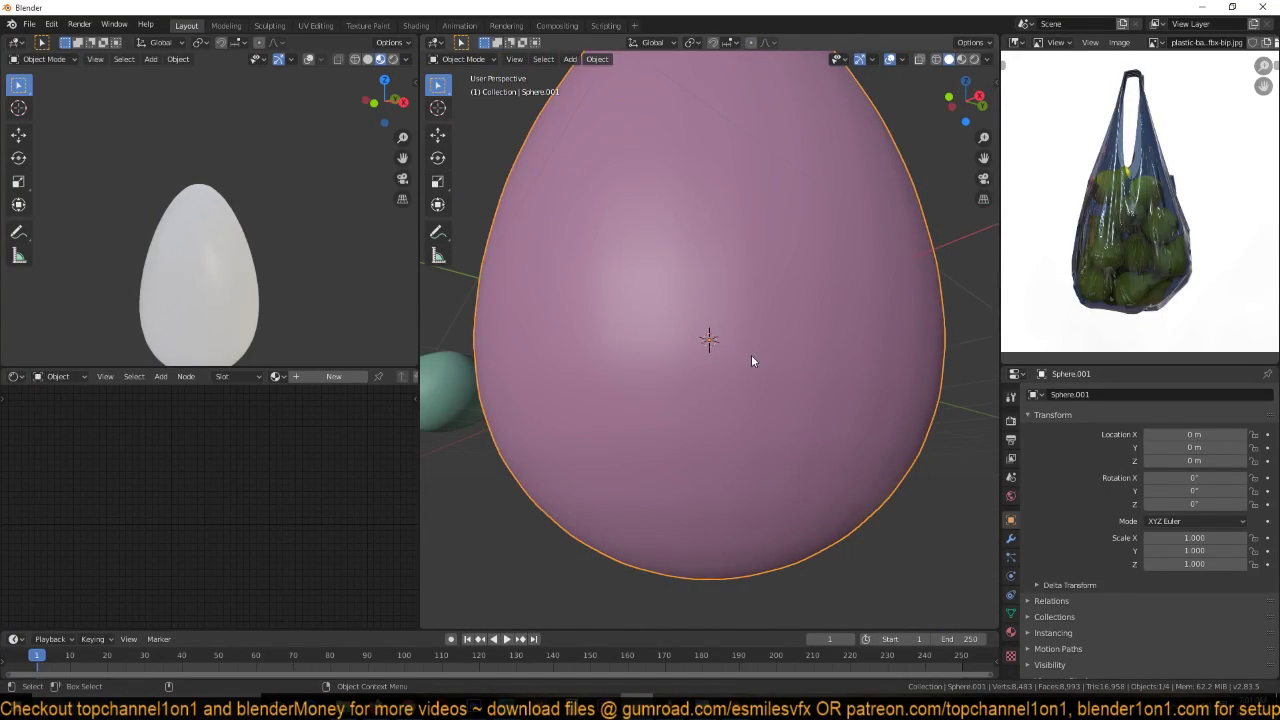
pyautogui.scroll(-2, 751, 355)
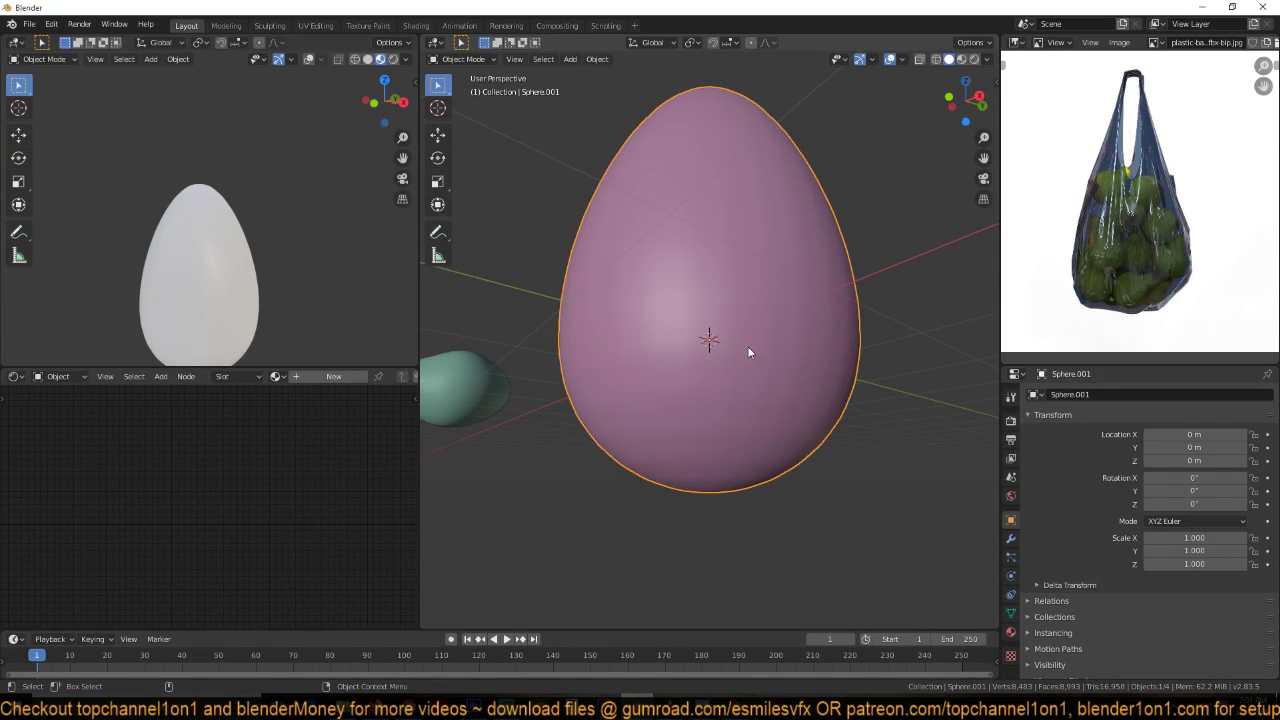
pyautogui.scroll(-3, 748, 352)
pyautogui.press('KP_1')
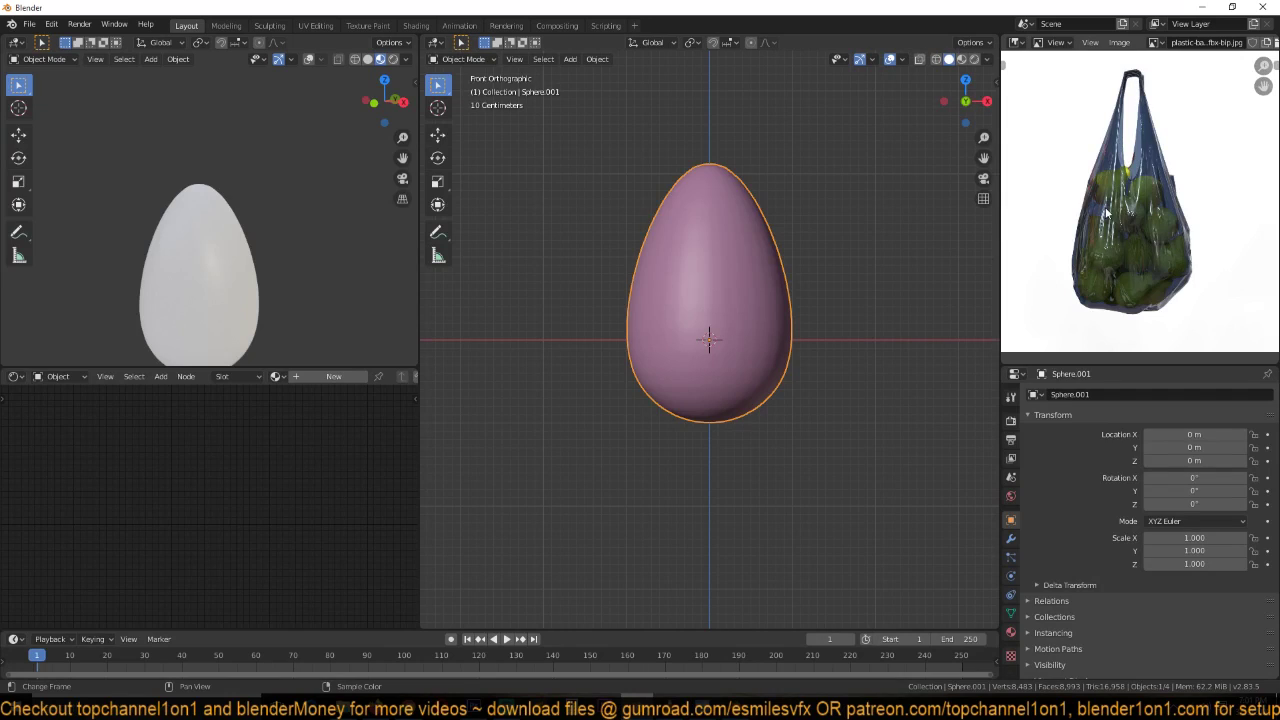
pyautogui.scroll(3, 688, 266)
pyautogui.scroll(-5, 688, 284)
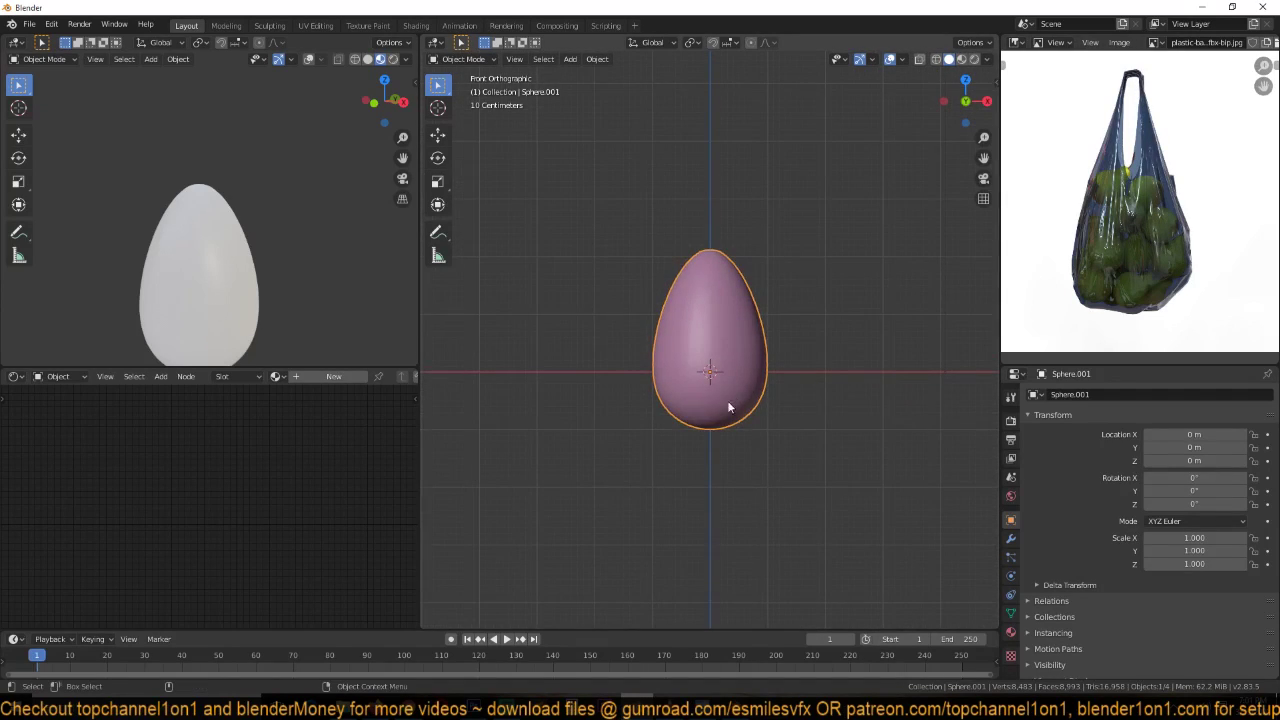
pyautogui.scroll(3, 731, 389)
pyautogui.press('Tab')
pyautogui.press('Tab')
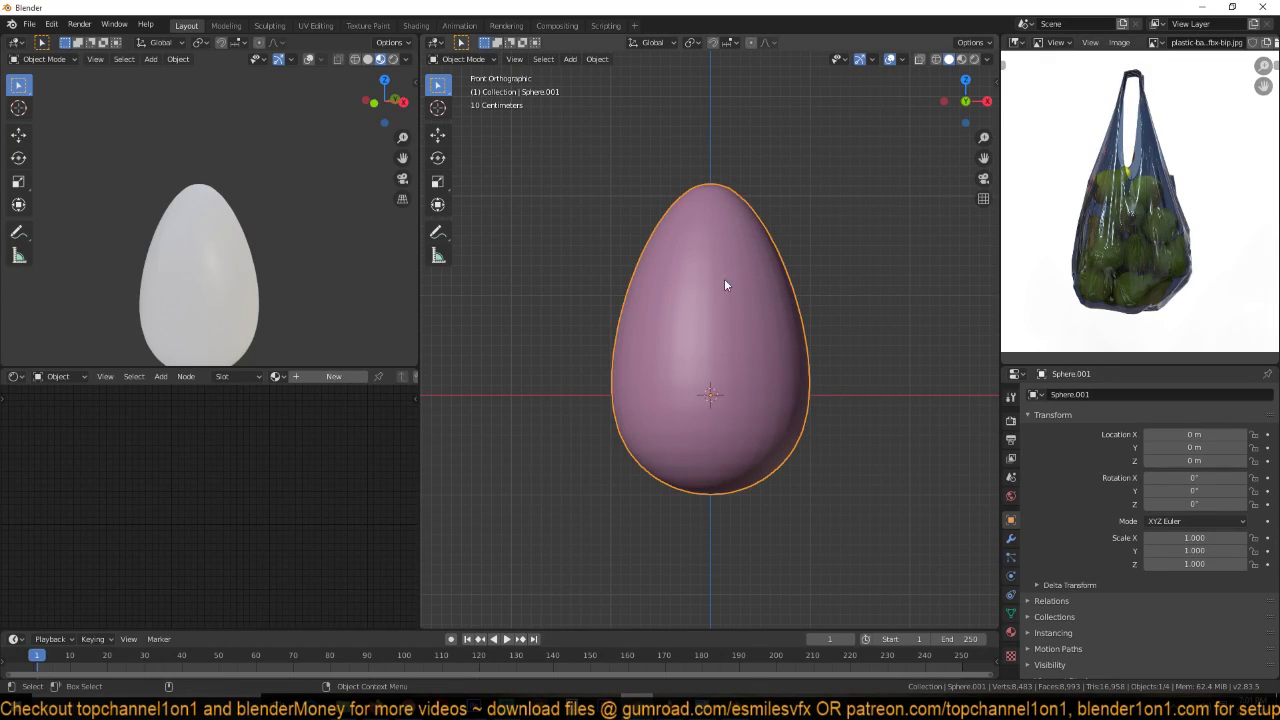
# - Add a 32-vertex mesh circle with 1 m radius at the origin and rotate it 90° about X
pyautogui.hotkey('shift', 'a')
pyautogui.moveTo(692, 262)
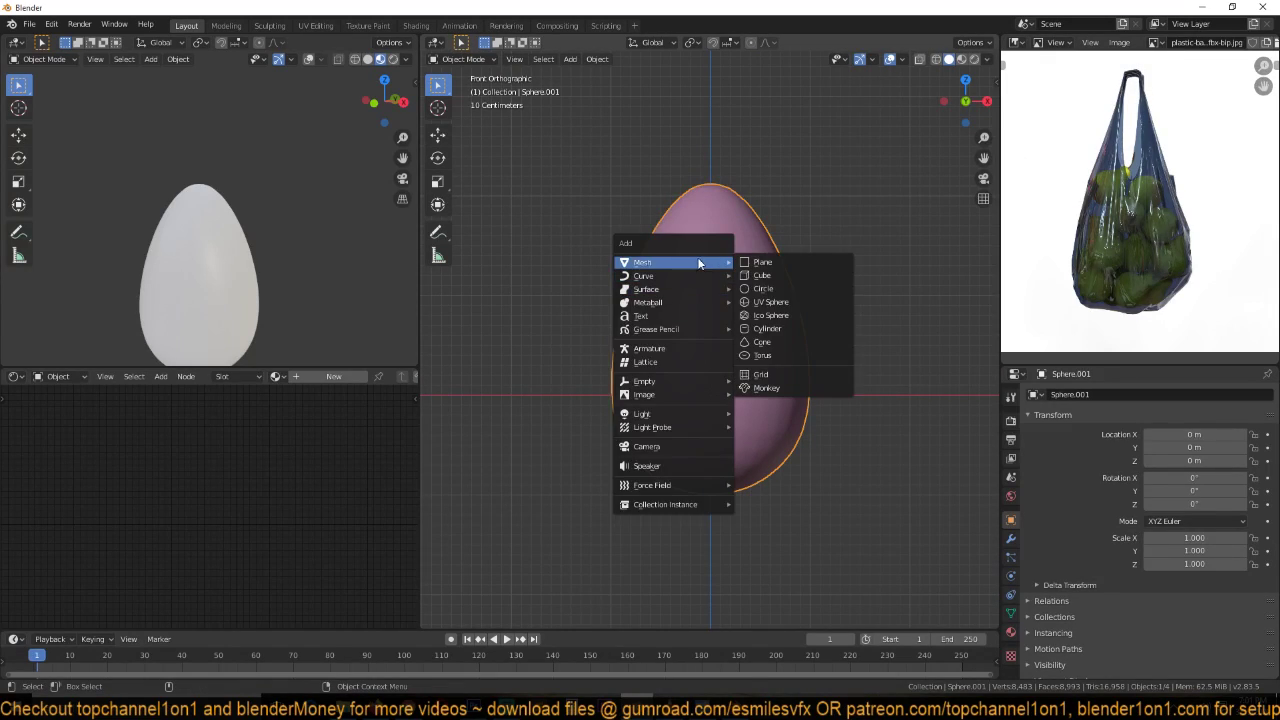
pyautogui.click(793, 289)
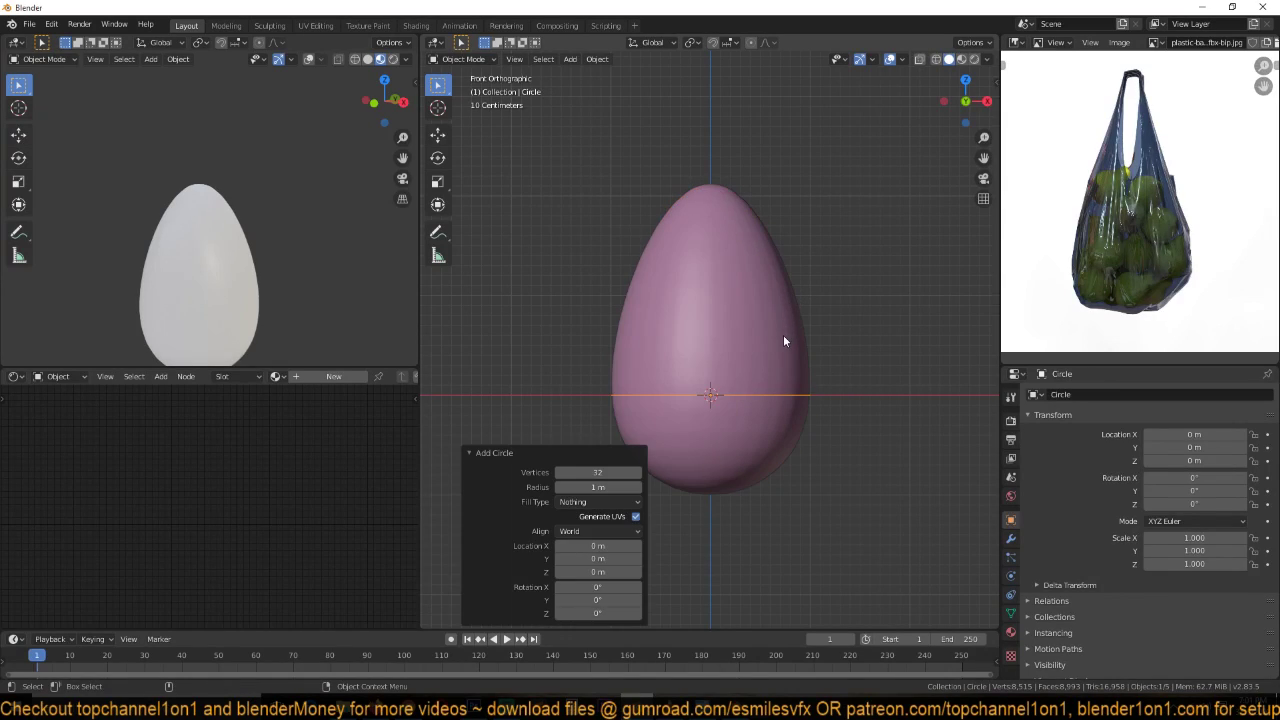
pyautogui.write('rx90')
pyautogui.press('Return')
# - Raise the circle about 1.3 m along Z and narrow it to about 0.35 scale along X
pyautogui.press('g')
pyautogui.press('z')
pyautogui.click(791, 205)
pyautogui.press('s')
pyautogui.press('x')
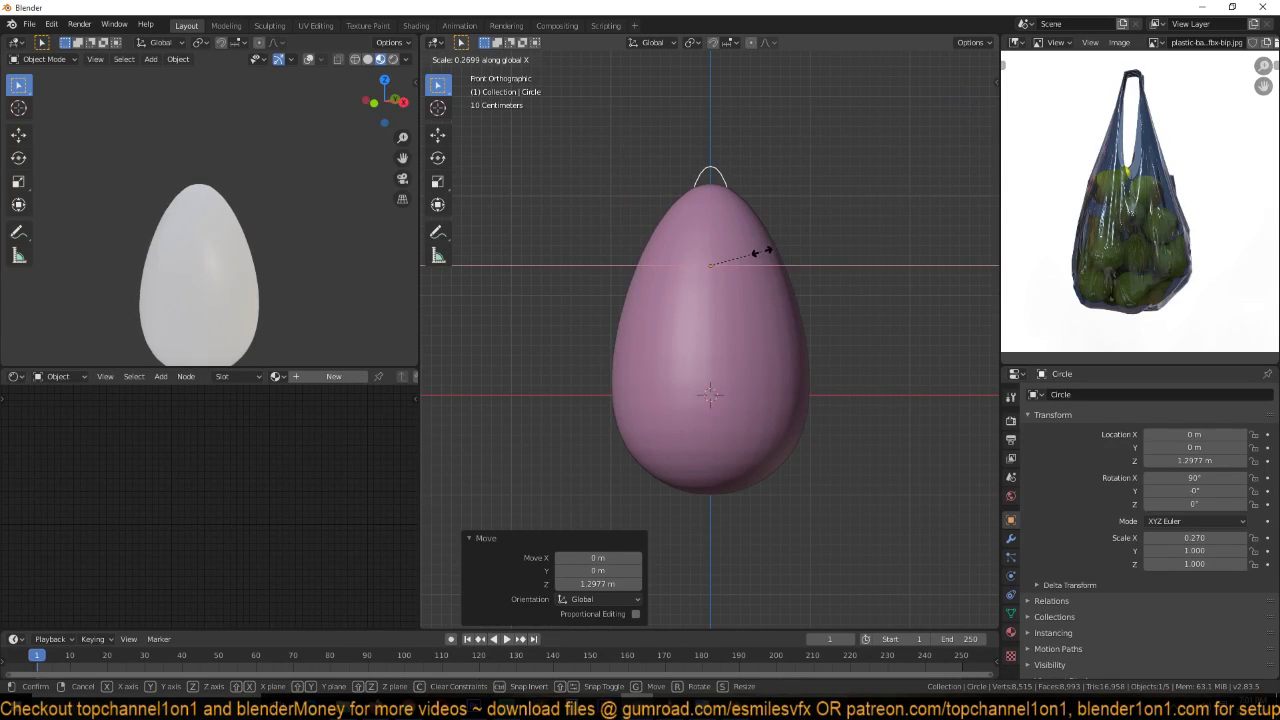
pyautogui.click(778, 257)
# - Lower the circle about 0.26 m along Z and switch the main viewport to wireframe shading
pyautogui.press('g')
pyautogui.press('z')
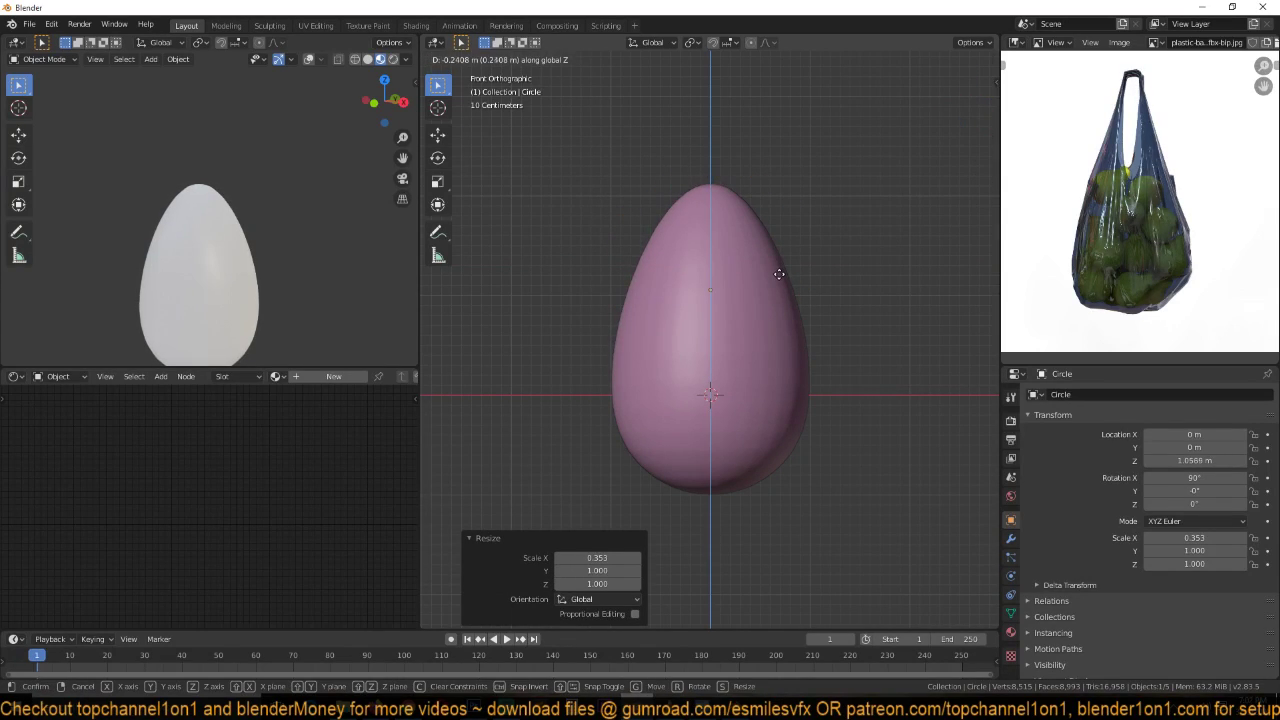
pyautogui.click(779, 275)
pyautogui.press('z')
pyautogui.click(572, 292)
# - Shape the circle into a narrow ellipse scaled about 0.235 by 0.69, positioned near the egg's top at Z about 1.34 m
pyautogui.press('s')
pyautogui.press('z')
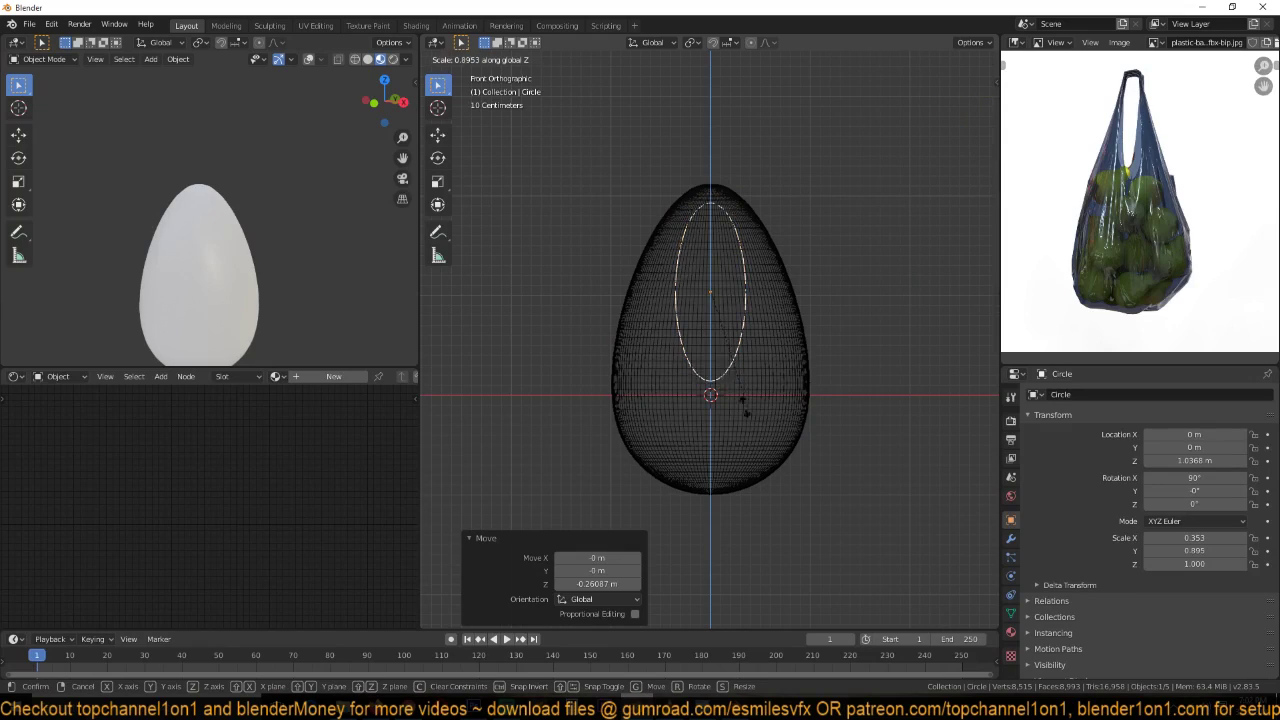
pyautogui.click(729, 395)
pyautogui.press('g')
pyautogui.press('z')
pyautogui.click(790, 365)
pyautogui.press('s')
pyautogui.press('x')
pyautogui.click(803, 290)
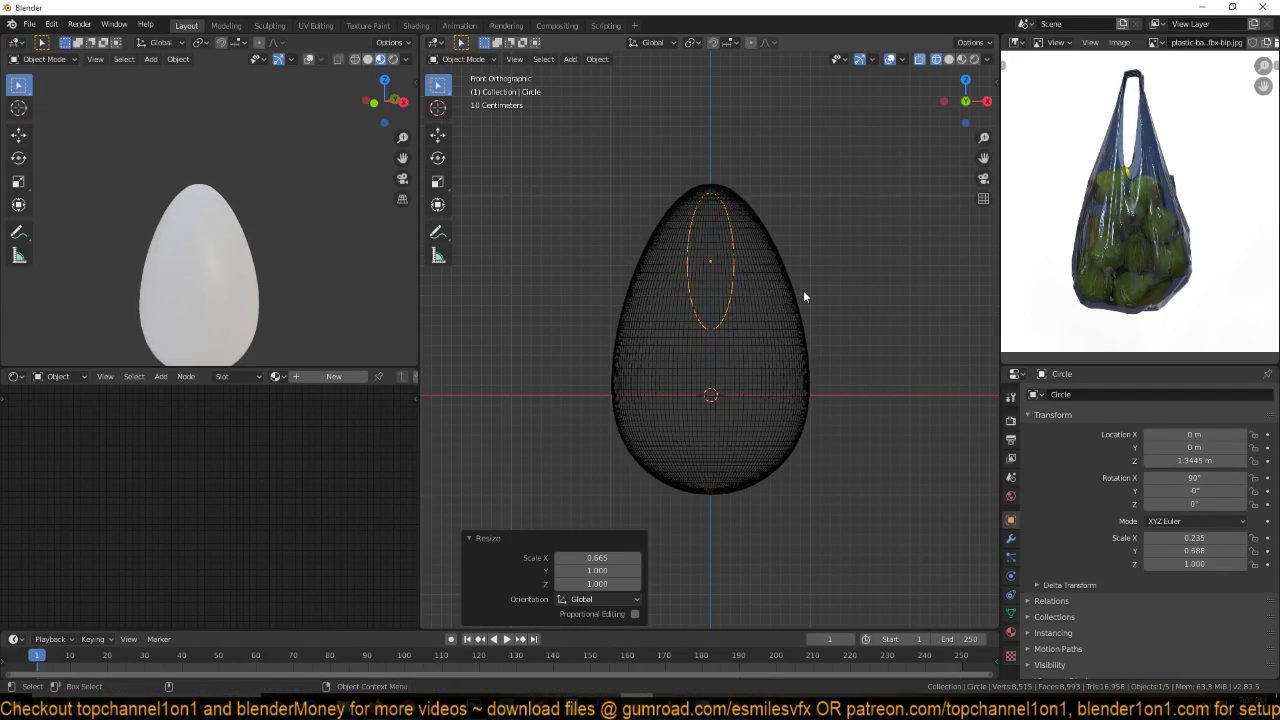
# - Move the ellipse about -1.48 m along Y in the top view so it sits in front of the egg
pyautogui.press('KP_7')
pyautogui.press('g')
pyautogui.press('y')
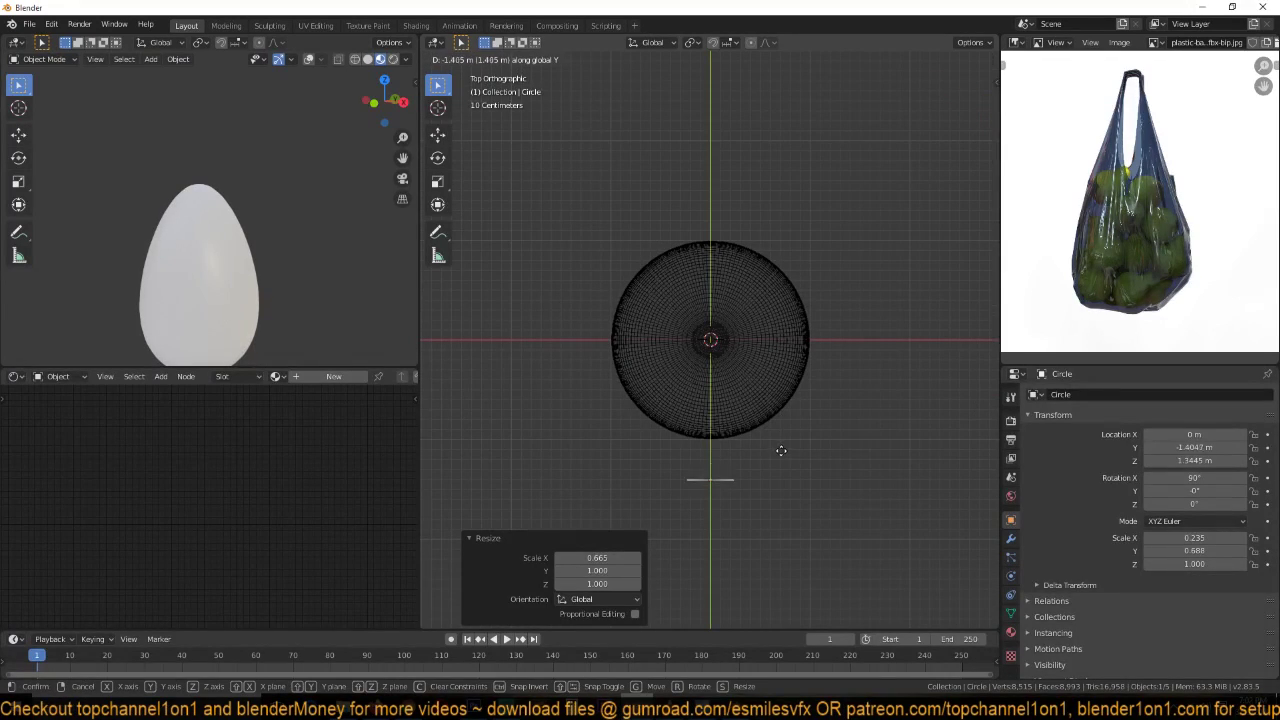
pyautogui.click(780, 457)
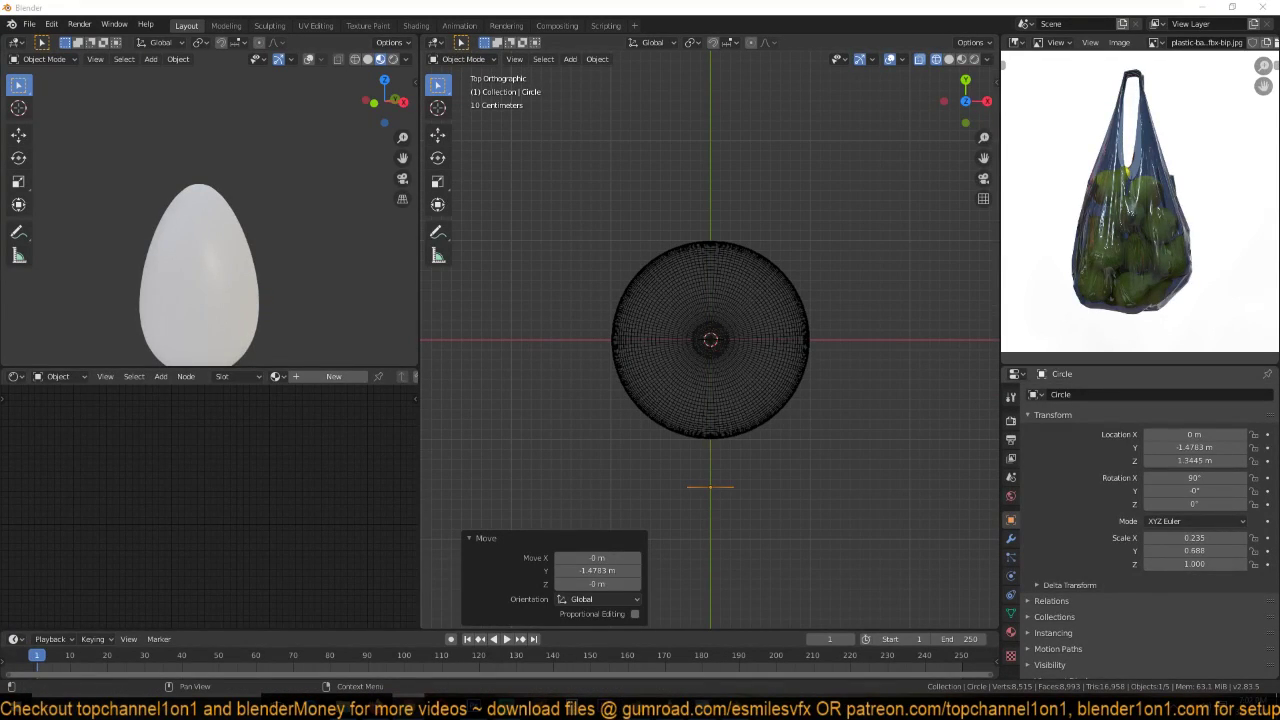
pyautogui.click(731, 488)
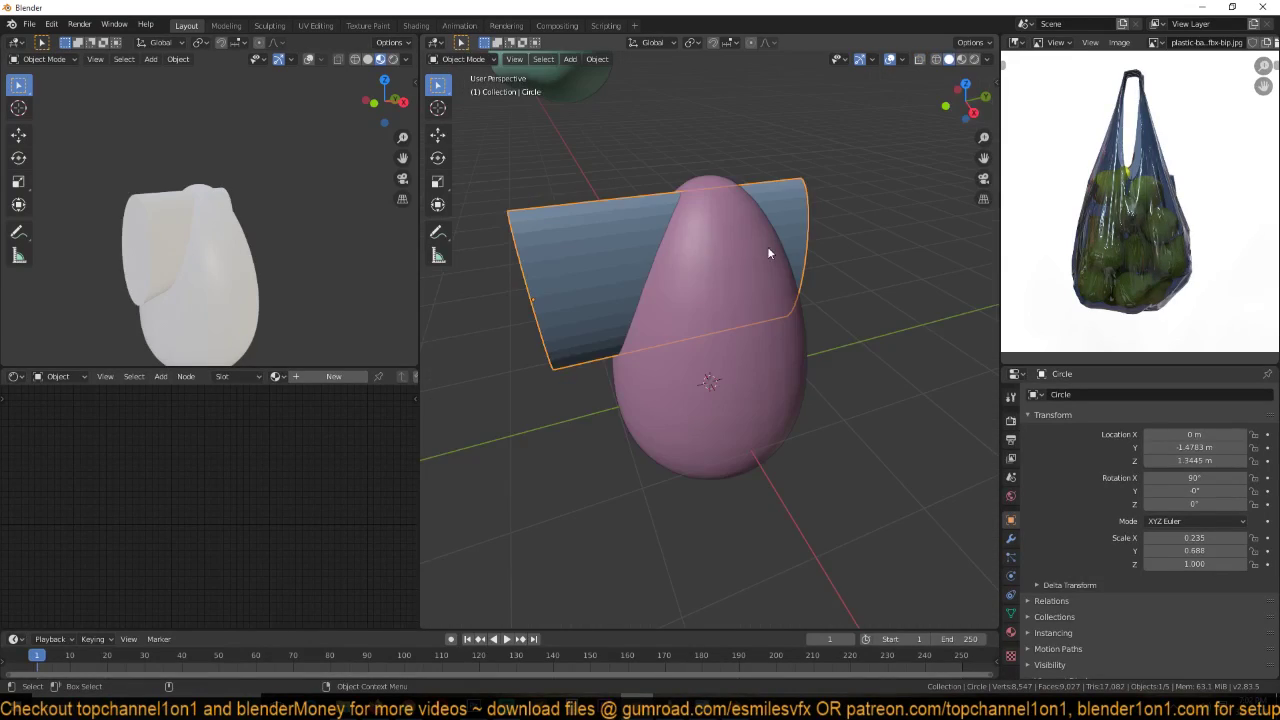
# - Add a Boolean modifier set to Difference on the egg, with the elliptical tube as the cutting object
pyautogui.click(767, 246)
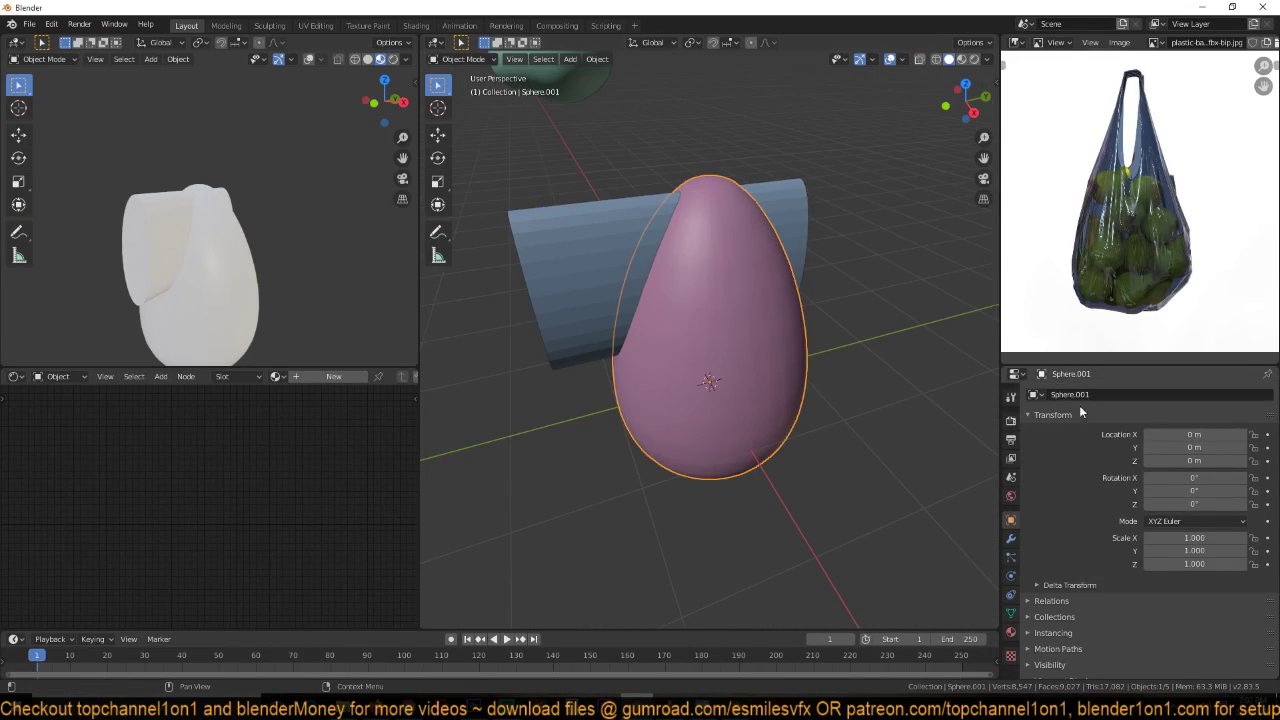
pyautogui.click(1010, 538)
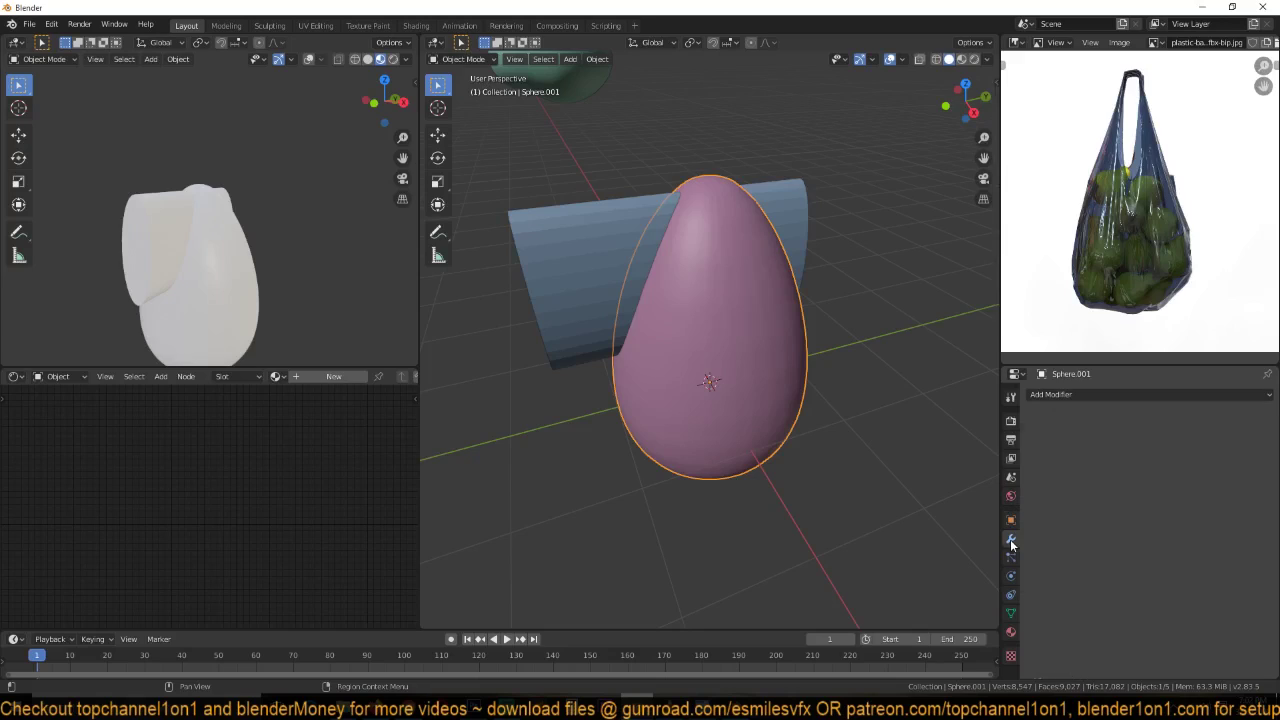
pyautogui.click(1163, 393)
pyautogui.click(1040, 454)
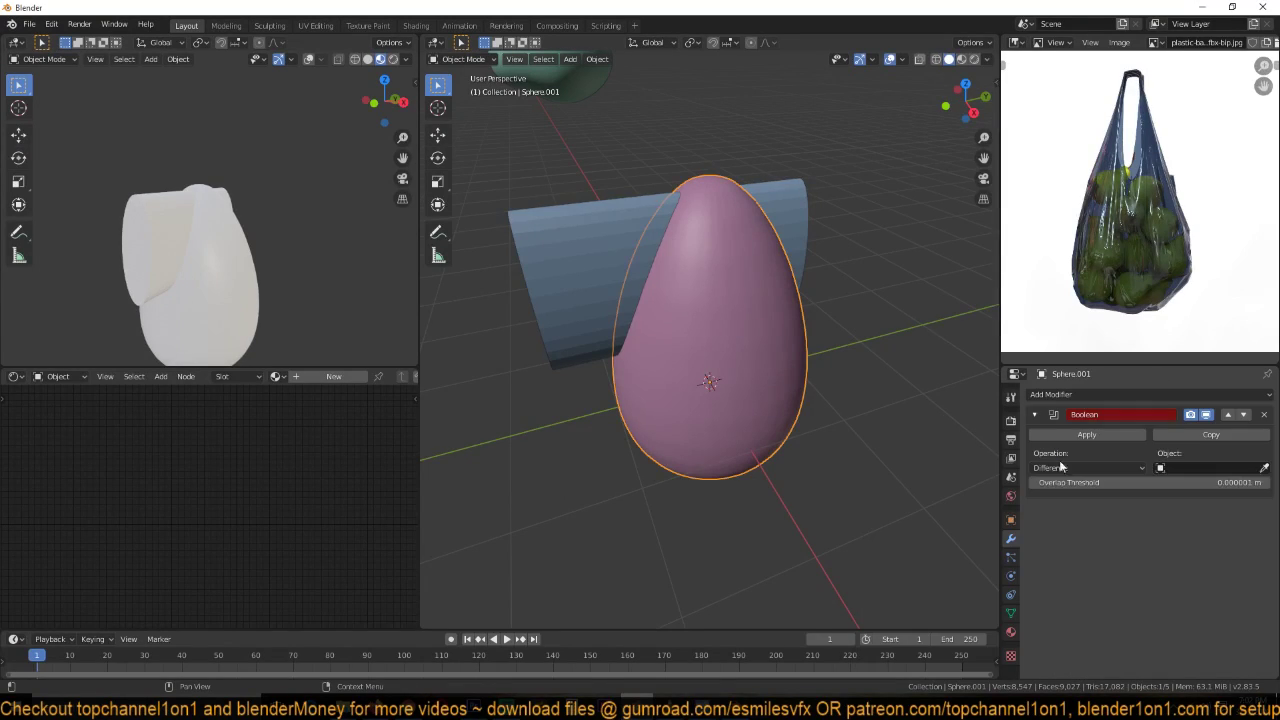
pyautogui.click(1264, 468)
pyautogui.click(608, 264)
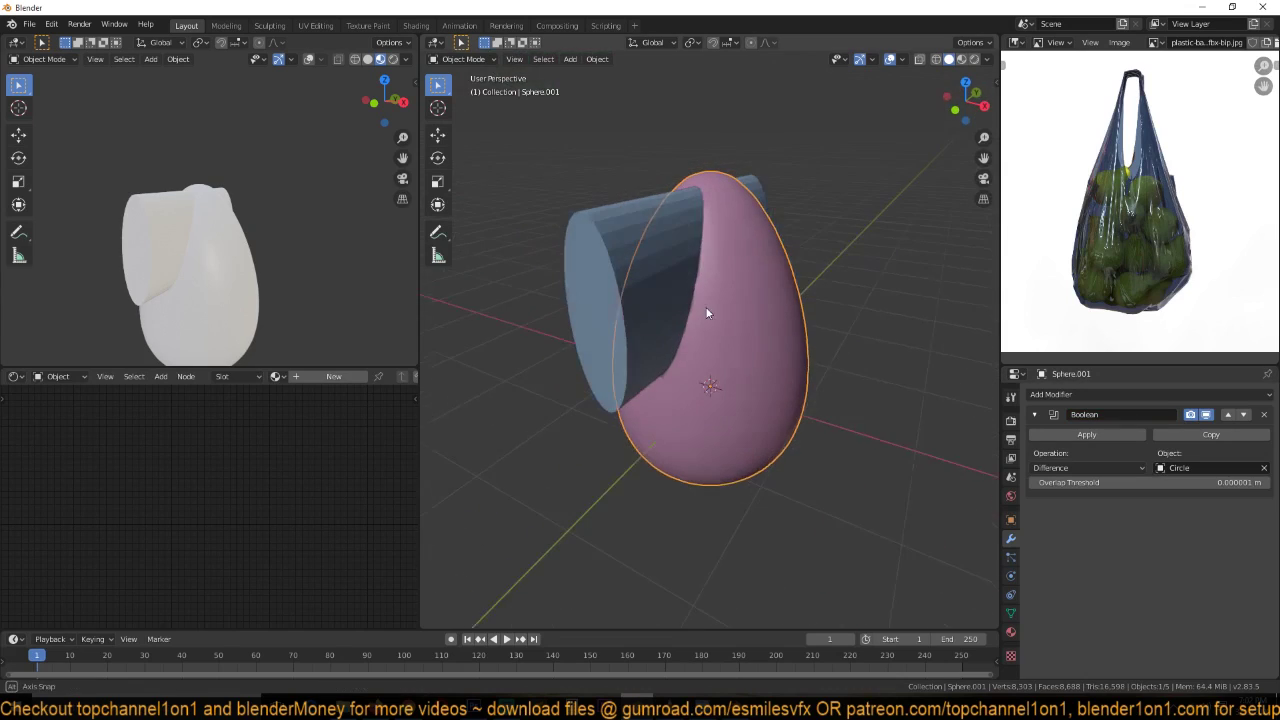
# - Hide the elliptical tube temporarily to examine the cut through the egg from several sides, and unhide it
pyautogui.click(611, 294)
pyautogui.press('h')
pyautogui.click(705, 322)
pyautogui.moveTo(705, 322); pyautogui.dragTo(846, 363, button='middle')
pyautogui.moveTo(740, 280); pyautogui.dragTo(512, 304, button='middle')
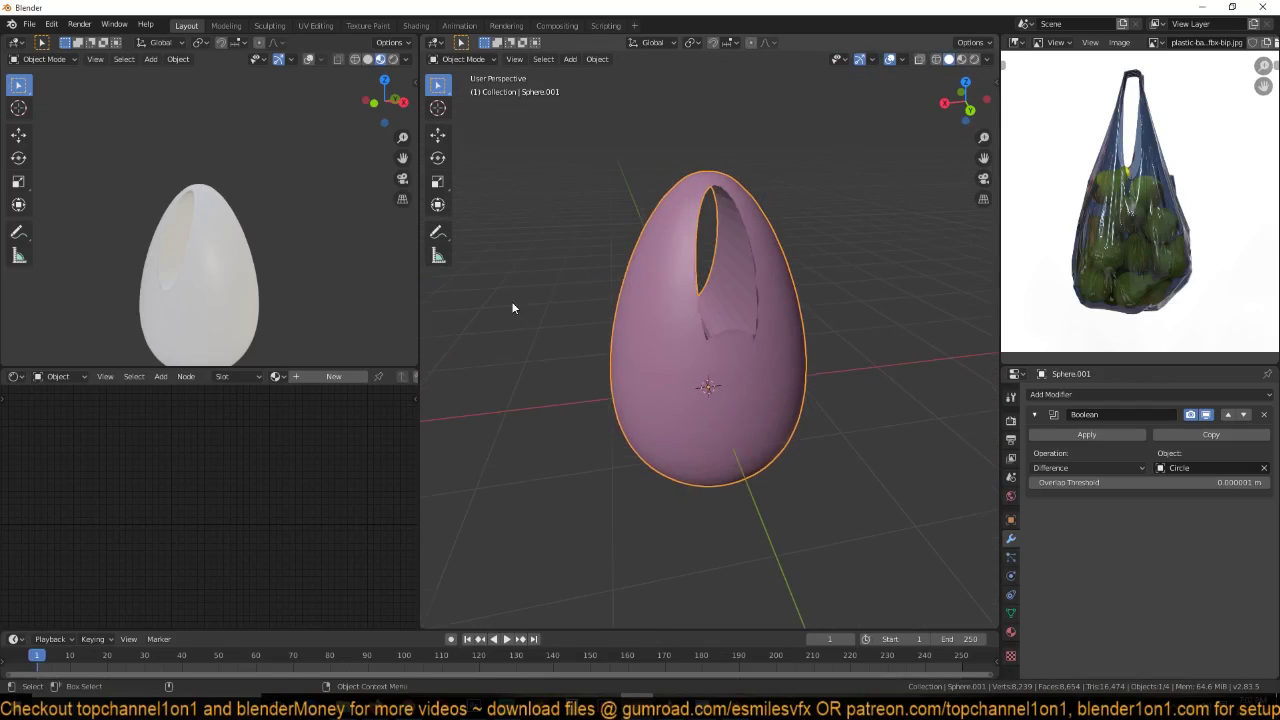
pyautogui.hotkey('alt', 'h')
# - Extend the tube's end face outward about 0.34 m along Y using proportional editing
pyautogui.click(735, 277)
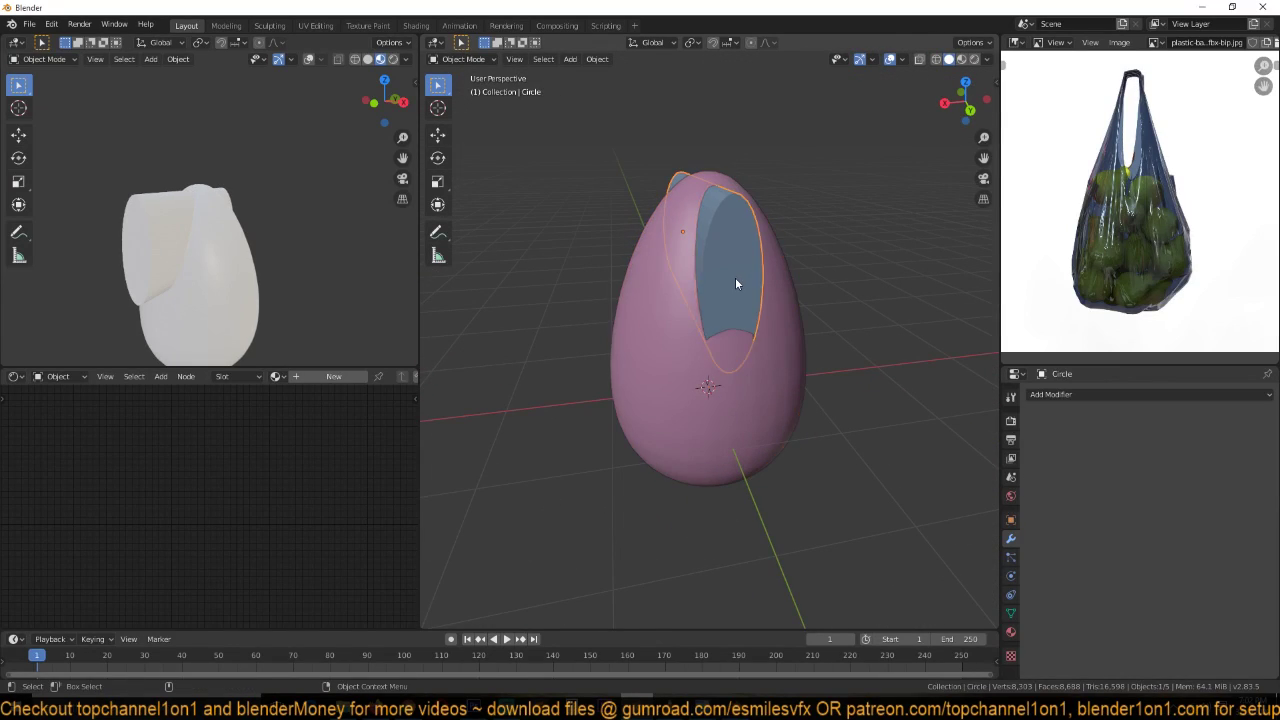
pyautogui.press('Tab')
pyautogui.hotkey('alt', 'a')
pyautogui.press('3')
pyautogui.click(729, 277)
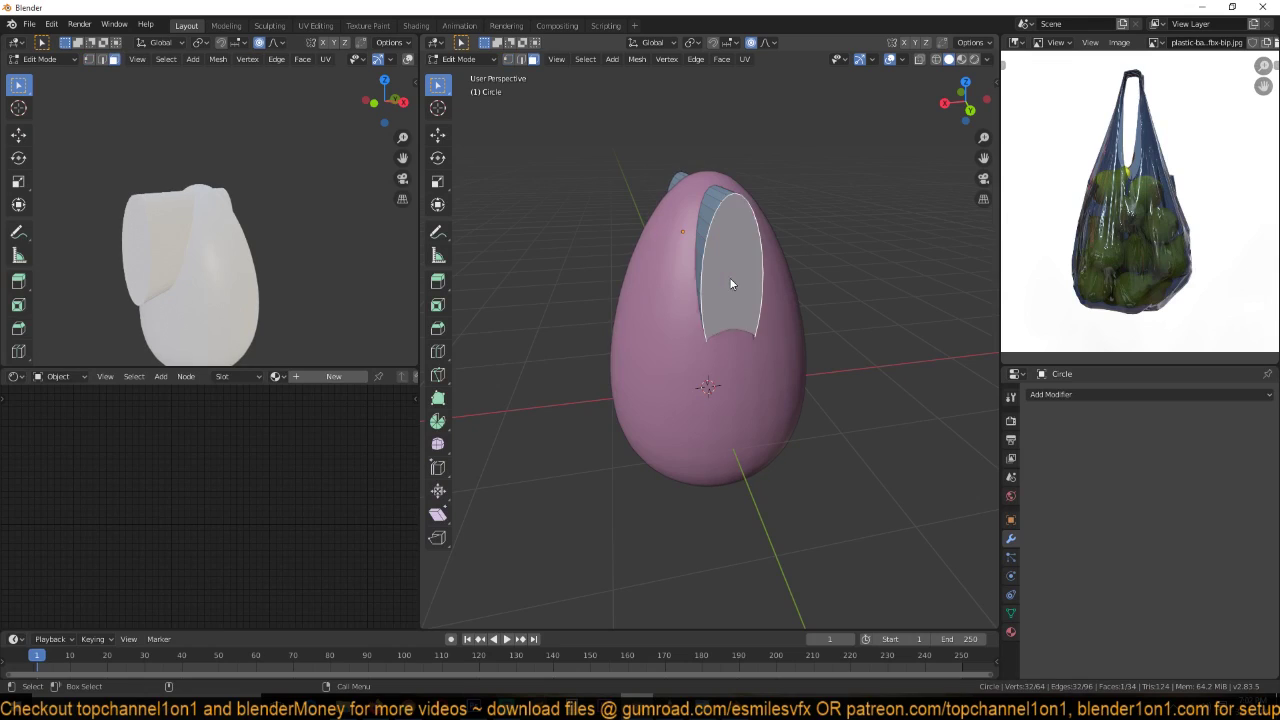
pyautogui.moveTo(729, 277); pyautogui.dragTo(742, 314, button='middle')
pyautogui.press('g')
pyautogui.press('y')
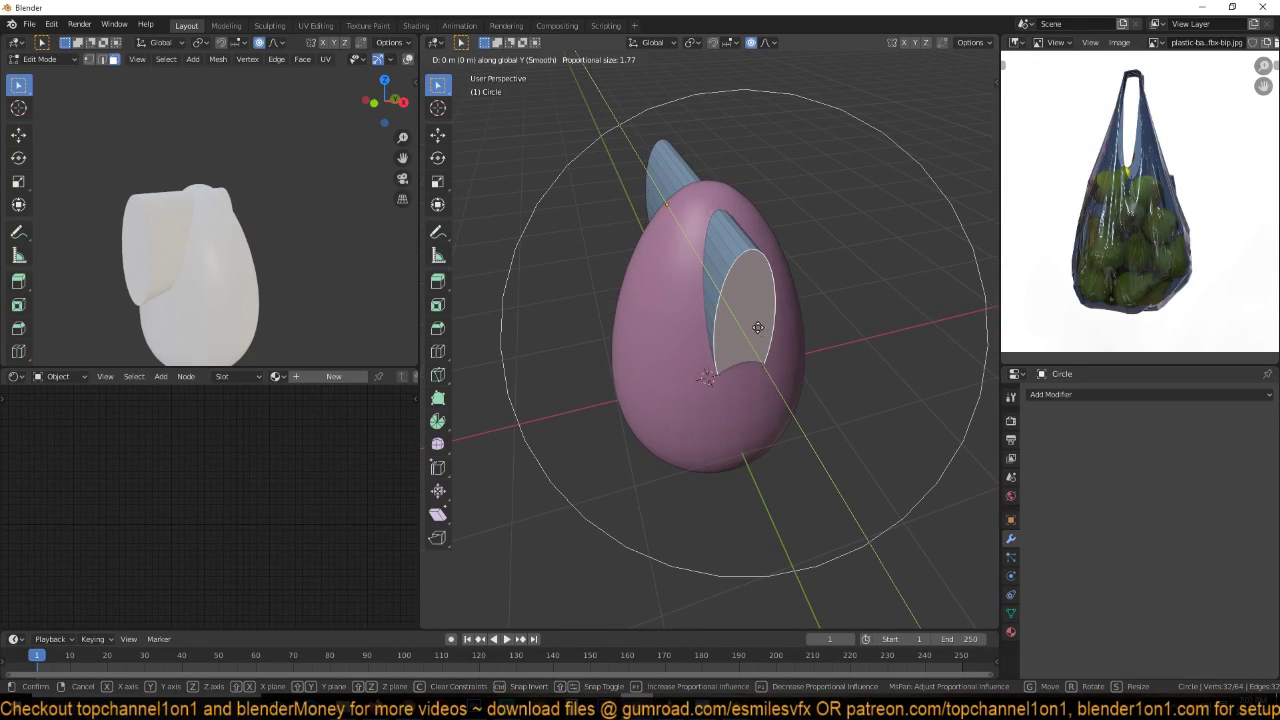
pyautogui.click(775, 347)
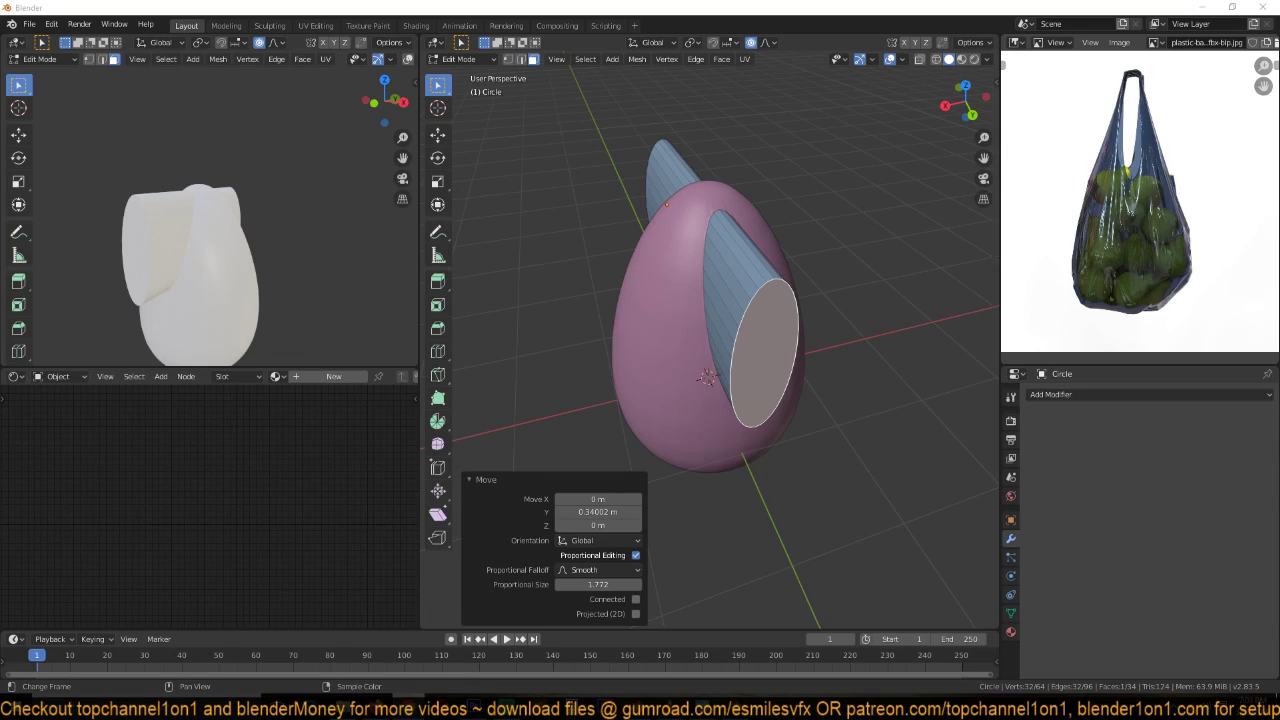
pyautogui.press('Tab')
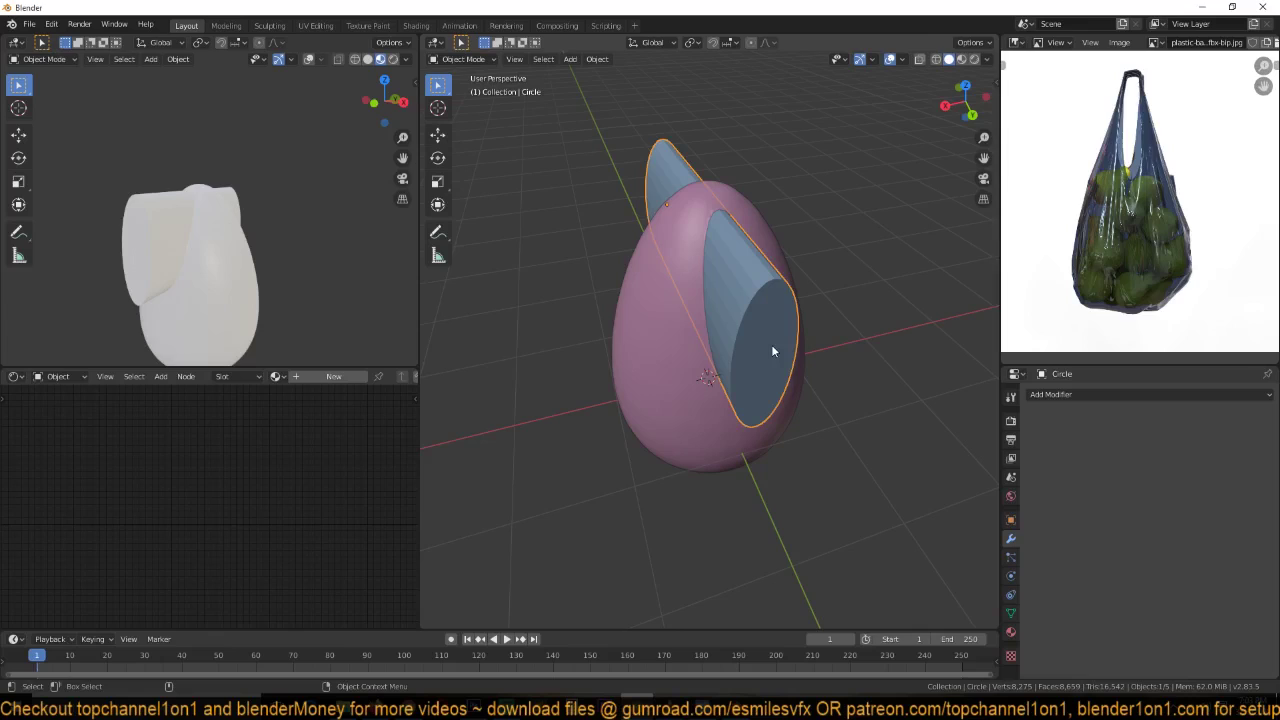
# - Duplicate the tube mesh with a 90° rotation in the top view and shift the copy about 0.094 m along Y
pyautogui.press('Tab')
pyautogui.press('KP_7')
pyautogui.hotkey('shift', 'd')
pyautogui.rightClick(772, 349)
pyautogui.write('r90')
pyautogui.press('Return')
pyautogui.press('g')
pyautogui.press('y')
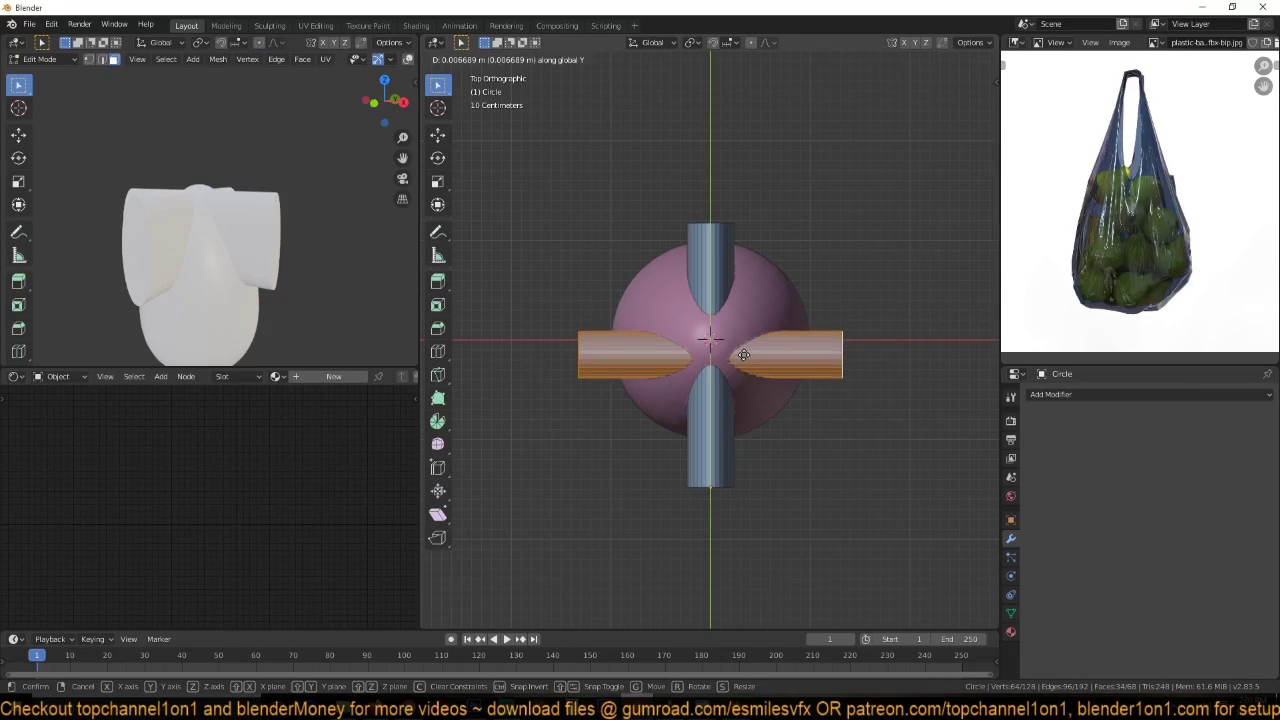
pyautogui.click(744, 355)
# - Raise the crossing tube about 0.155 m along Z and fine-tune its position along Y over the egg
pyautogui.moveTo(744, 355); pyautogui.dragTo(765, 225, button='middle')
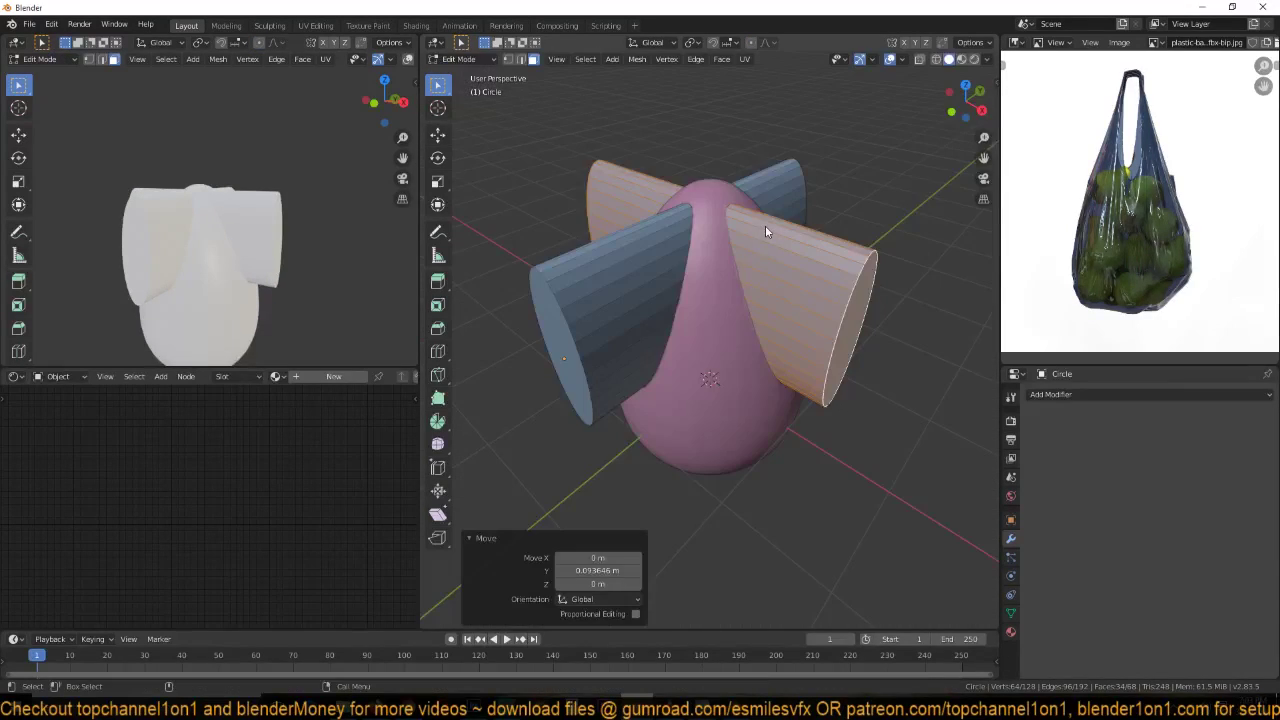
pyautogui.press('g')
pyautogui.press('z')
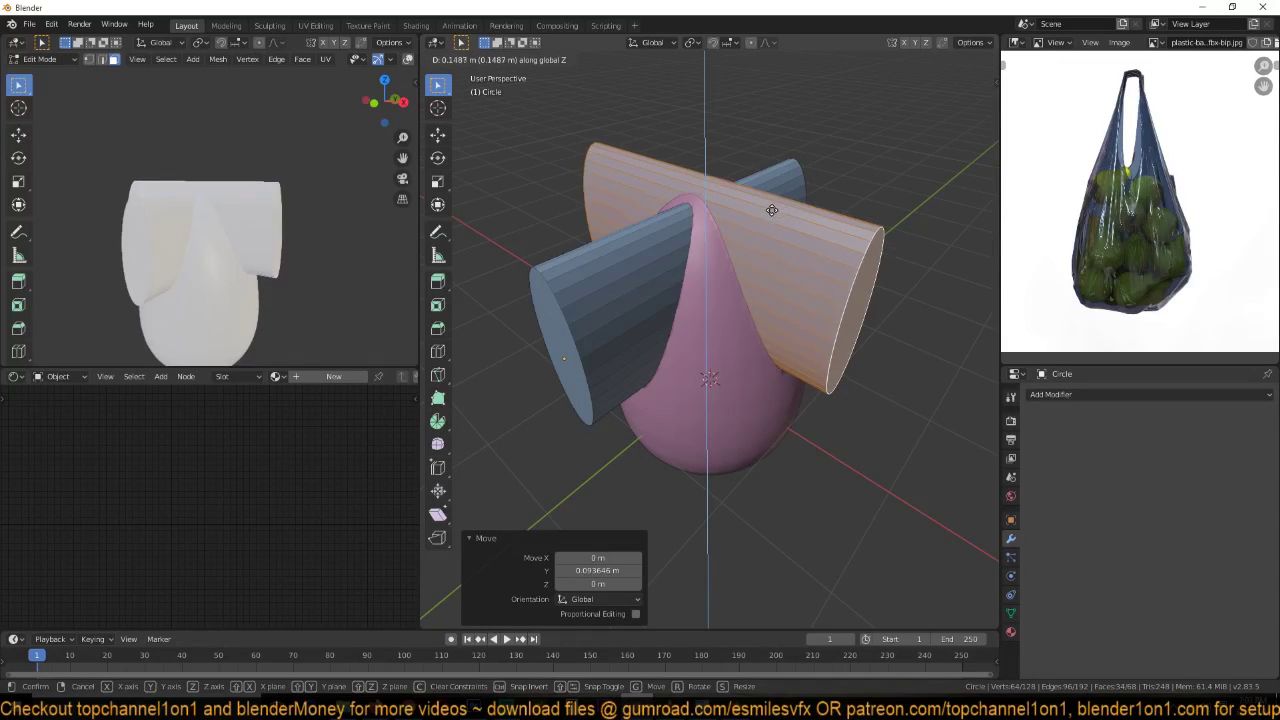
pyautogui.click(774, 206)
pyautogui.moveTo(774, 206); pyautogui.dragTo(684, 262, button='middle')
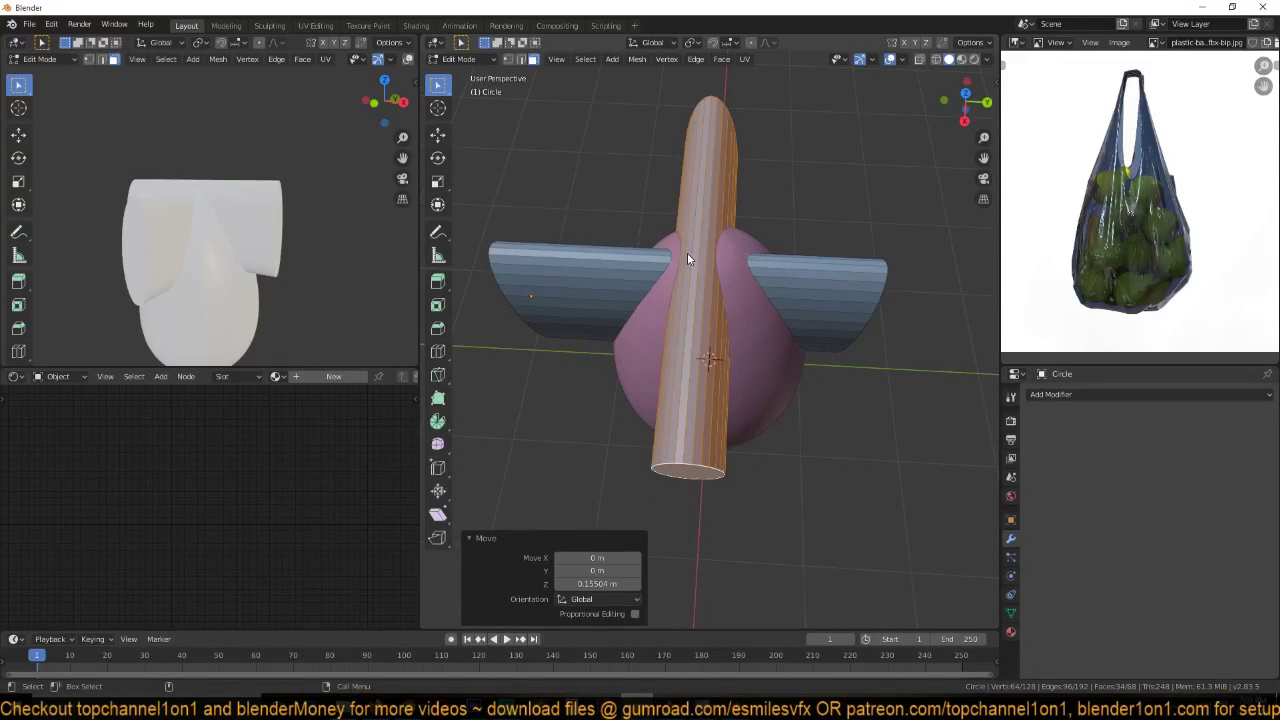
pyautogui.press('g')
pyautogui.press('x')
pyautogui.press('y')
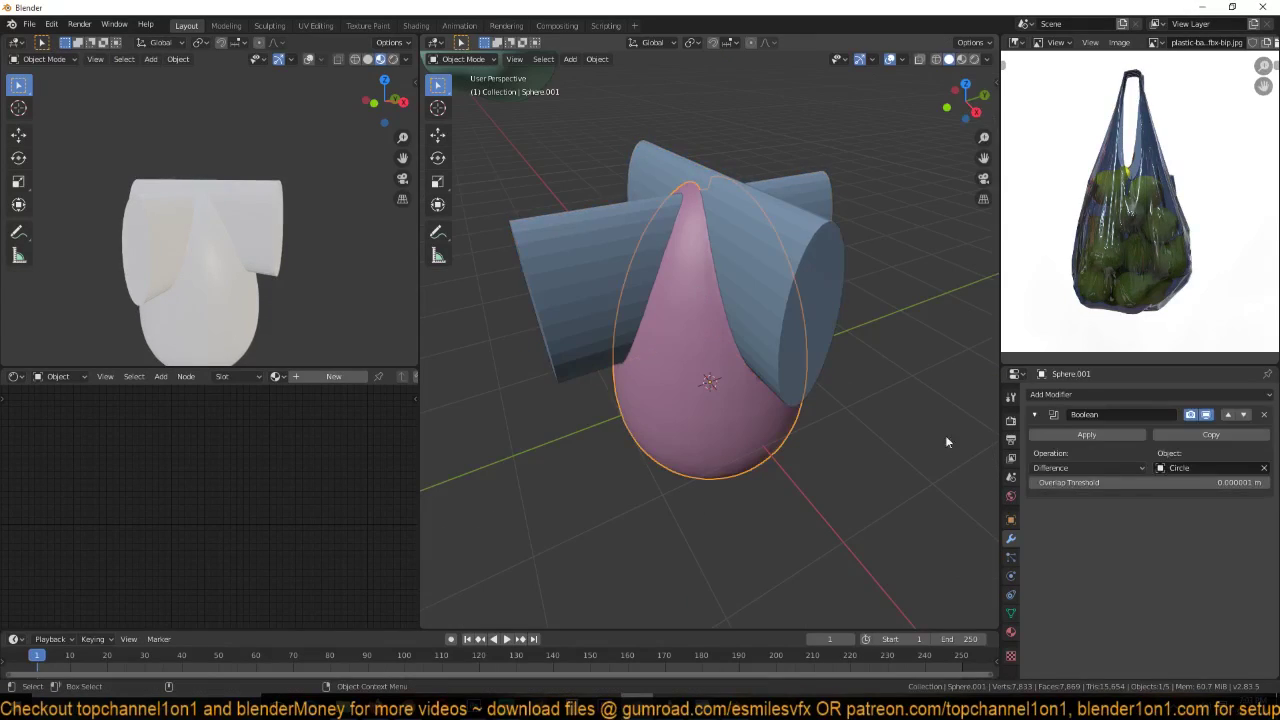
# - Apply the egg's Boolean modifier and delete the crossed tubes used as the cutter
pyautogui.click(1109, 432)
pyautogui.click(813, 295)
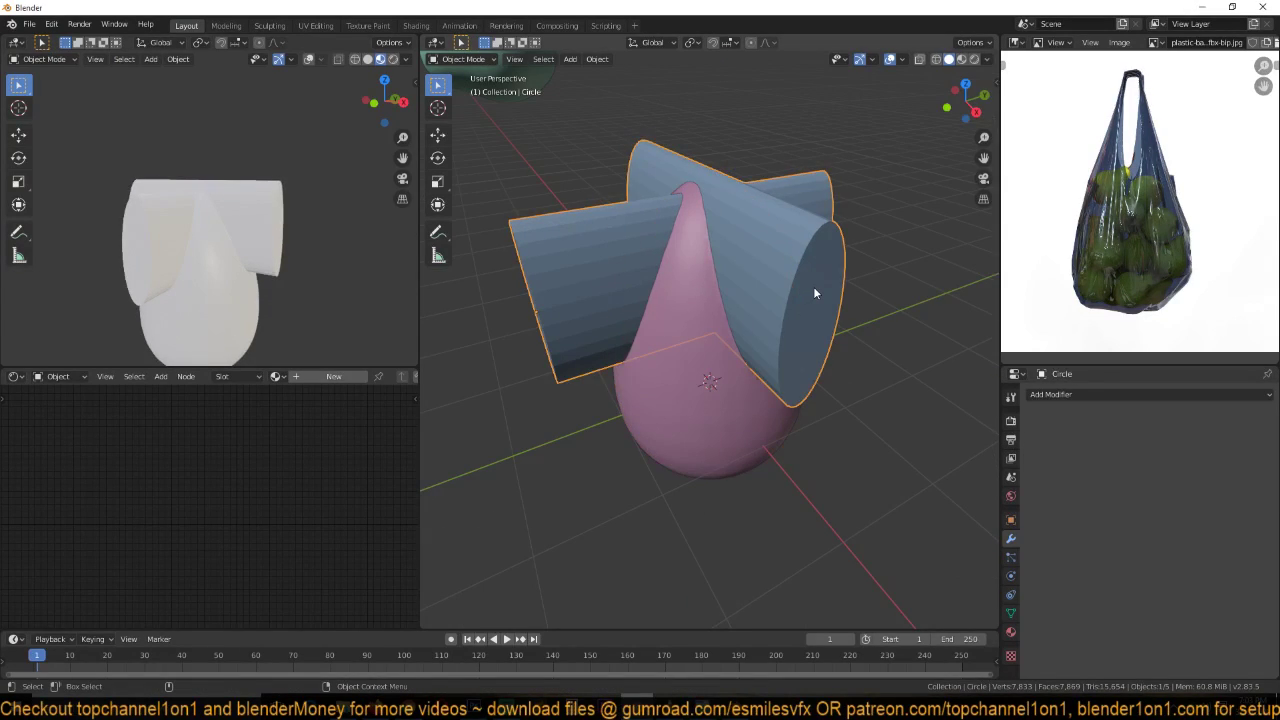
pyautogui.press('Delete')
pyautogui.moveTo(713, 314); pyautogui.dragTo(755, 312, button='middle')
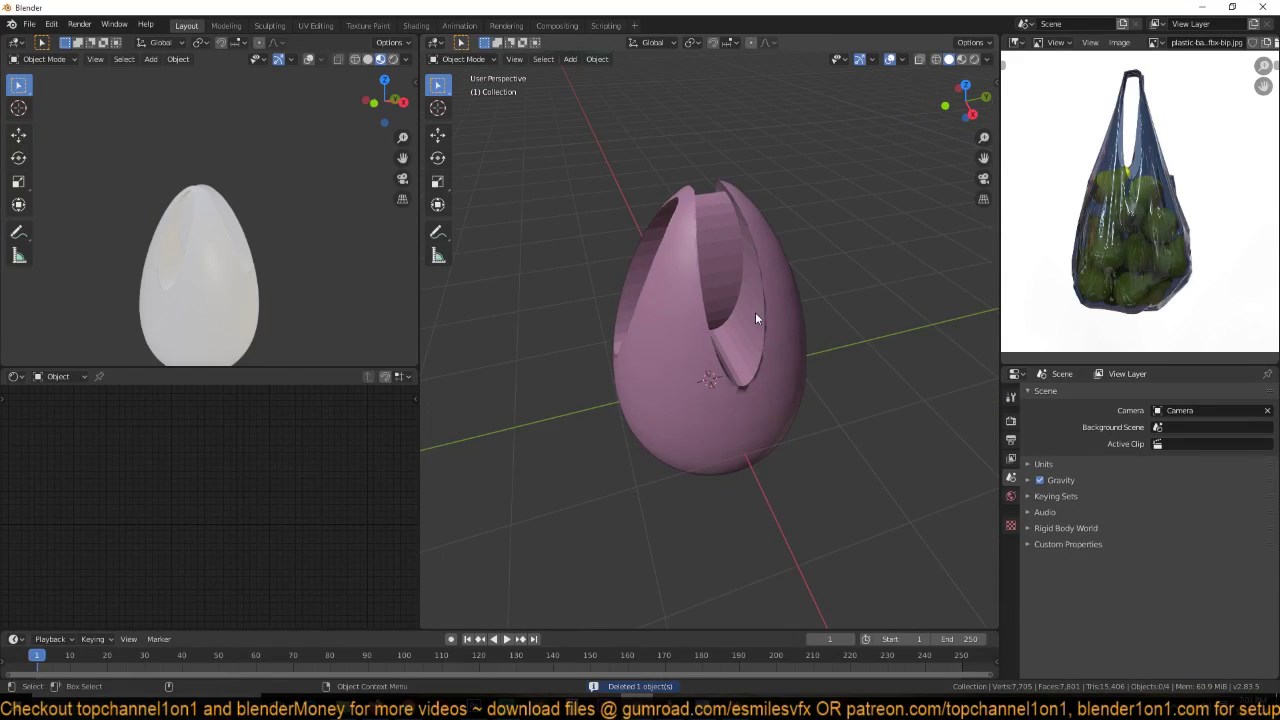
# - Delete the internal wall geometry inside the handle opening of the egg, selecting it in the right wireframe view
pyautogui.click(765, 248)
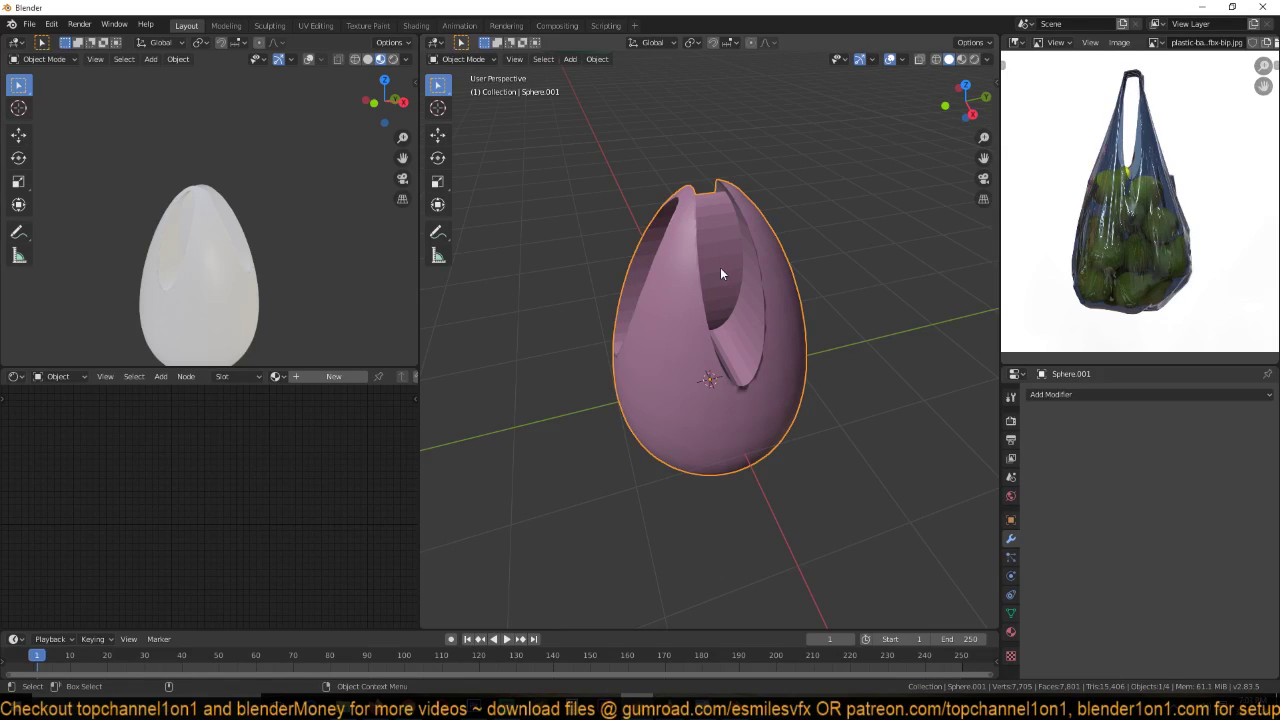
pyautogui.press('Tab')
pyautogui.press('KP_3')
pyautogui.hotkey('shift', 'z')
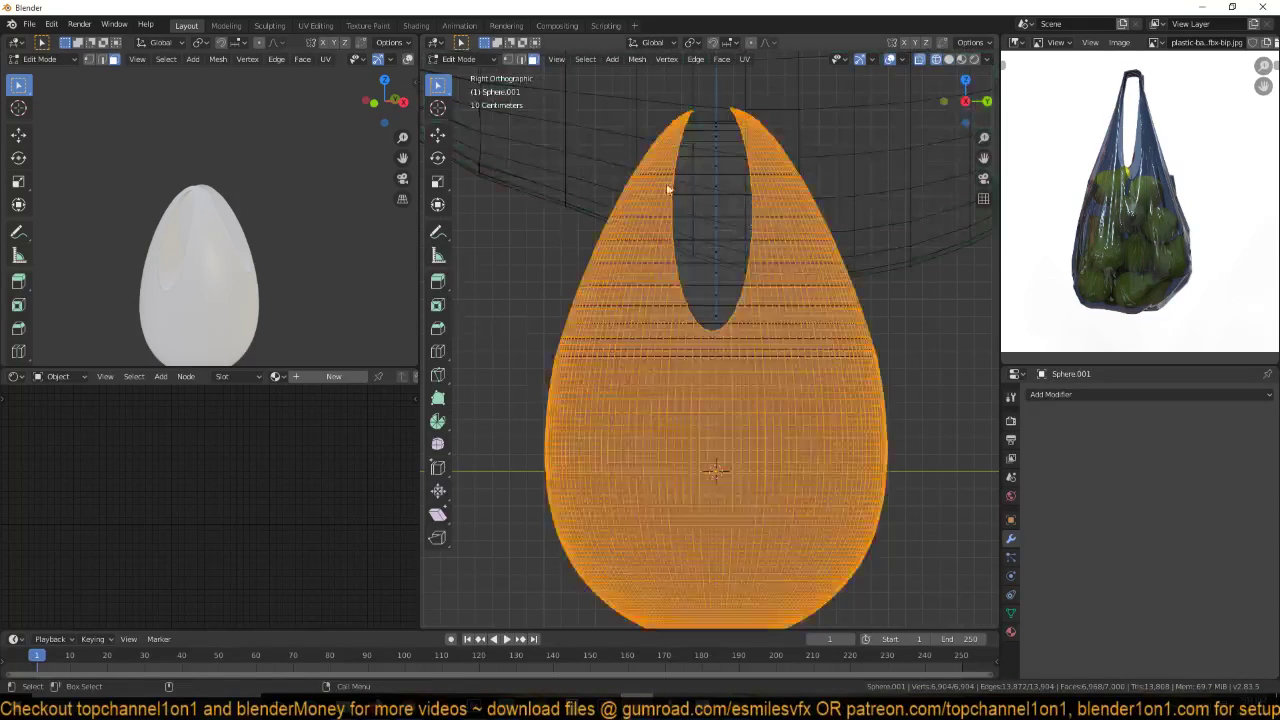
pyautogui.hotkey('alt', 'a')
pyautogui.moveTo(700, 216); pyautogui.dragTo(718, 323)
pyautogui.press('x')
pyautogui.click(712, 351)
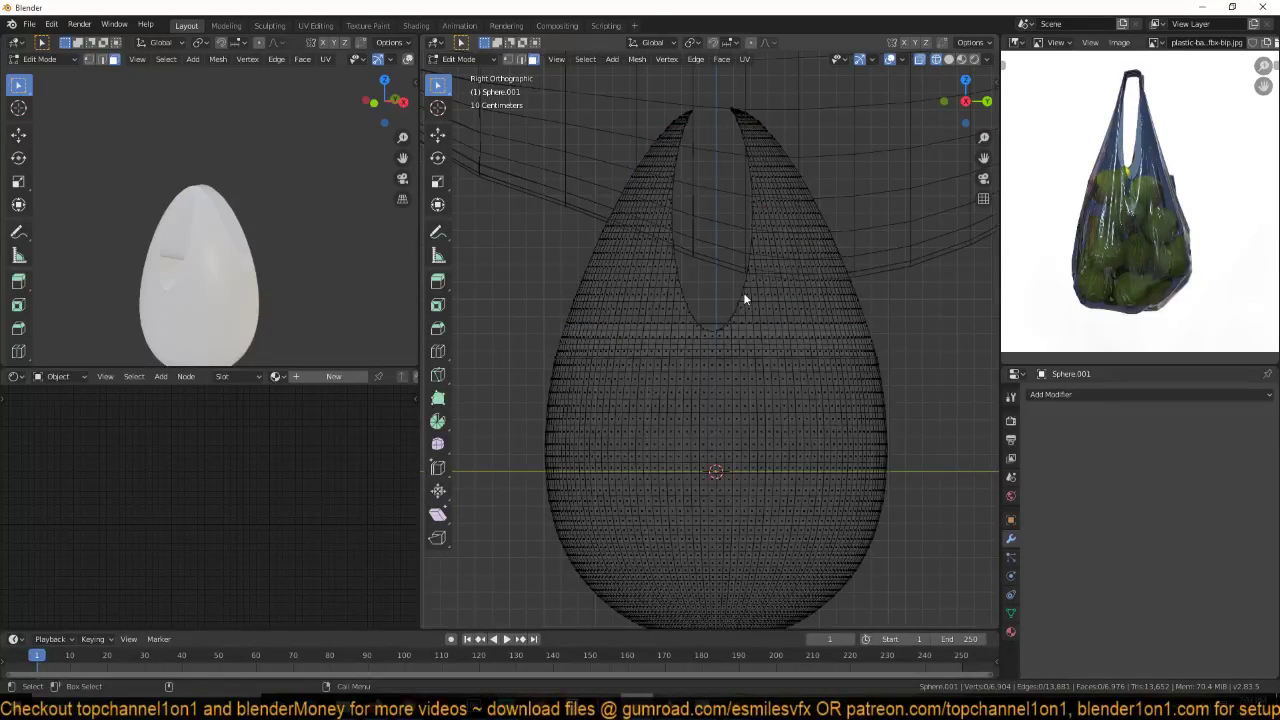
# - Delete the internal wall faces filling the front handle opening, selecting them in wireframe, and return to solid shading
pyautogui.press('KP_1')
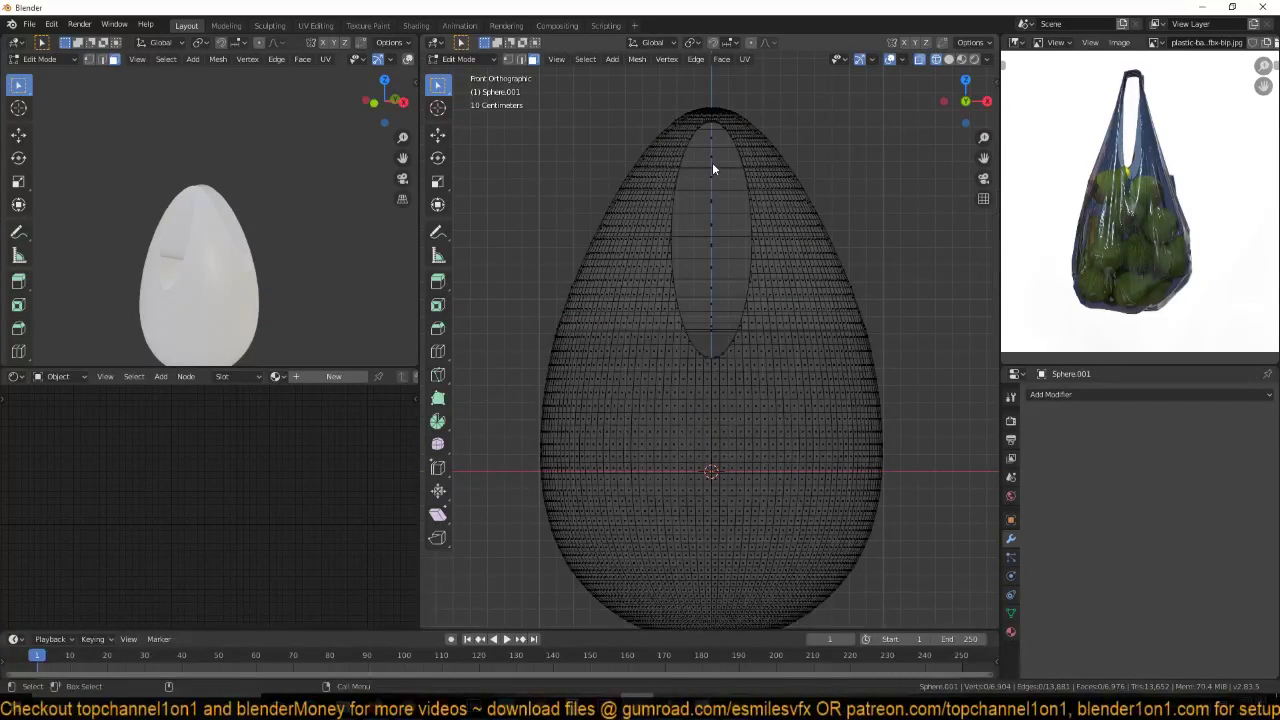
pyautogui.scroll(1, 712, 163)
pyautogui.keyDown('alt'); pyautogui.click(723, 341); pyautogui.keyUp('alt')
pyautogui.press('x')
pyautogui.click(723, 341)
pyautogui.hotkey('shift', 'z')
pyautogui.moveTo(887, 208); pyautogui.dragTo(767, 231, button='middle')
pyautogui.press('x')
pyautogui.click(604, 234)
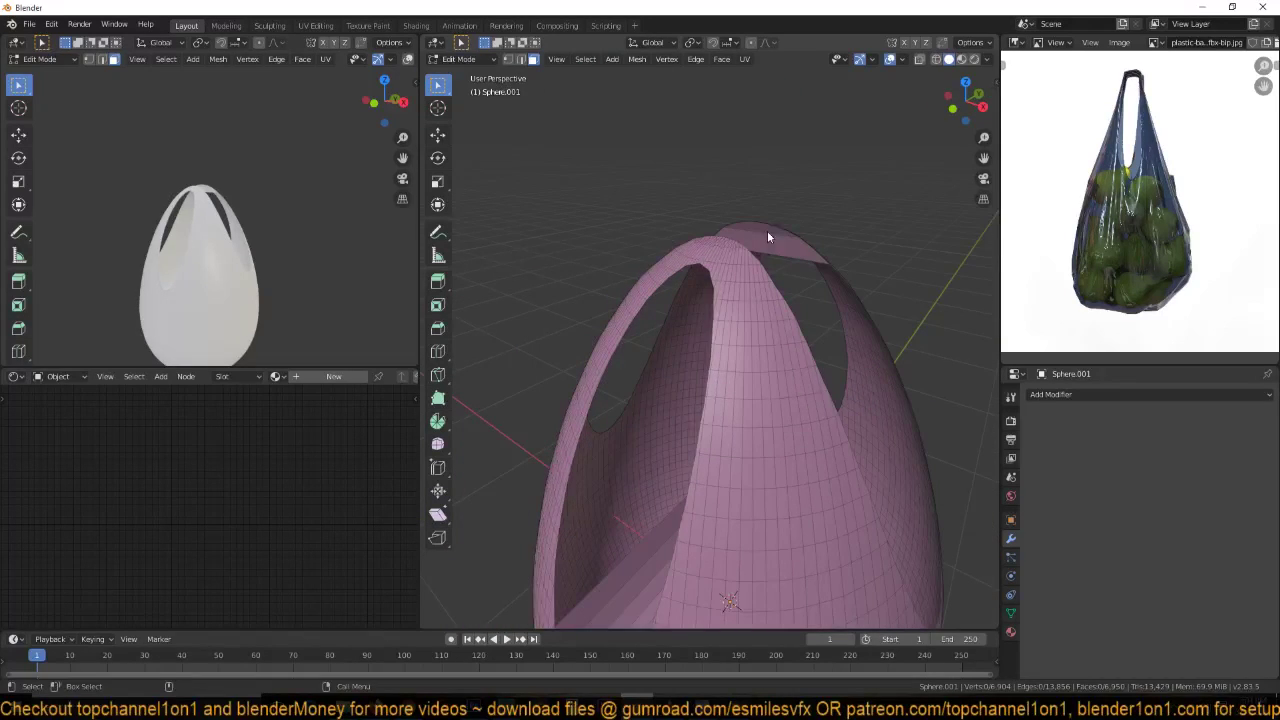
# - Remove the remaining strip of tube-wall faces running across the inside of the bag and leave mesh editing
pyautogui.moveTo(777, 268); pyautogui.dragTo(721, 205, button='middle')
pyautogui.scroll(5, 730, 250)
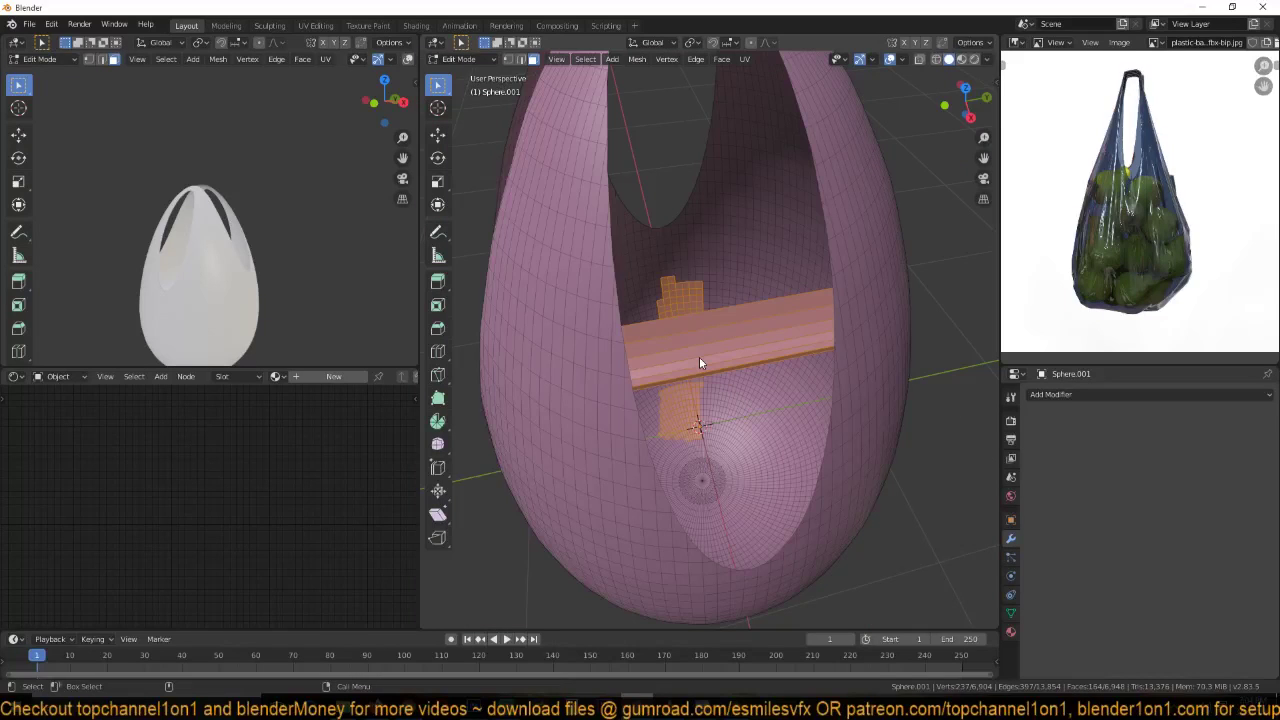
pyautogui.click(734, 388)
pyautogui.scroll(3, 736, 384)
pyautogui.moveTo(737, 388); pyautogui.dragTo(668, 405, button='middle')
pyautogui.keyDown('ctrl'); pyautogui.click(664, 400); pyautogui.keyUp('ctrl')
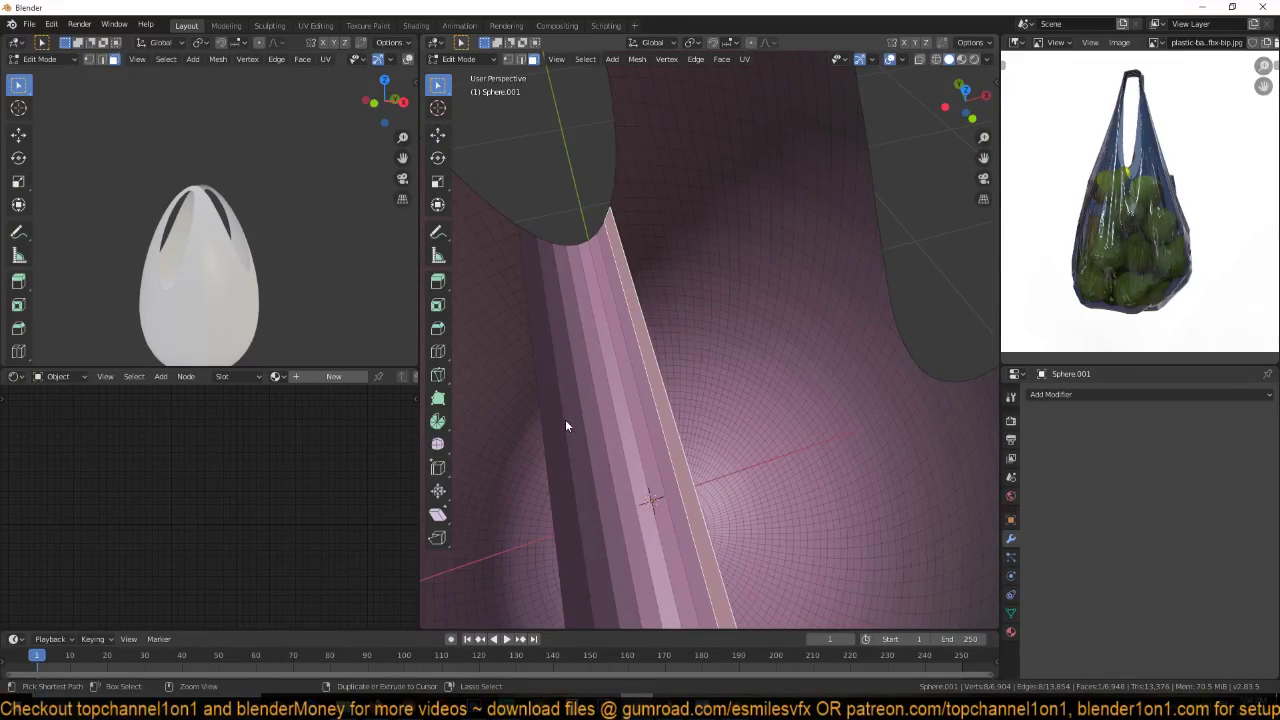
pyautogui.press('Tab')
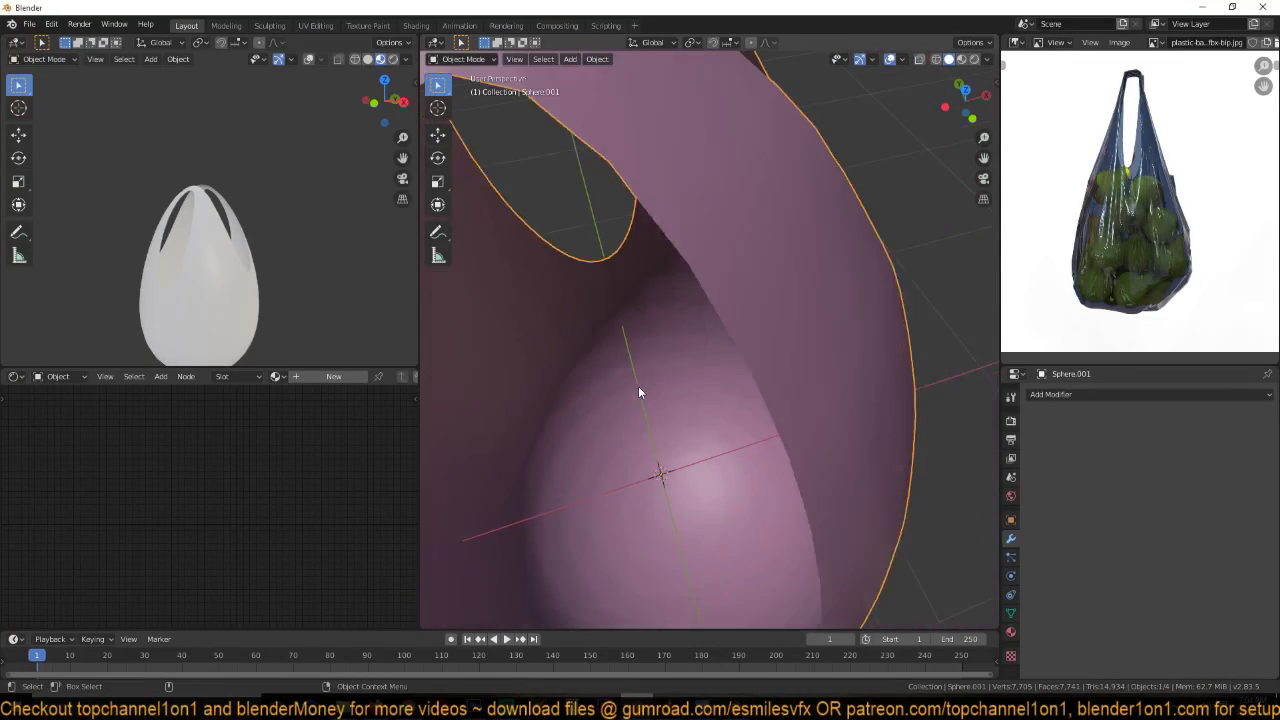
# - Move the distant green avocado next to the upper part of the bag in the front view
pyautogui.scroll(-4, 641, 385)
pyautogui.moveTo(645, 381); pyautogui.dragTo(695, 269, button='middle')
pyautogui.scroll(-4, 695, 269)
pyautogui.press('KP_1')
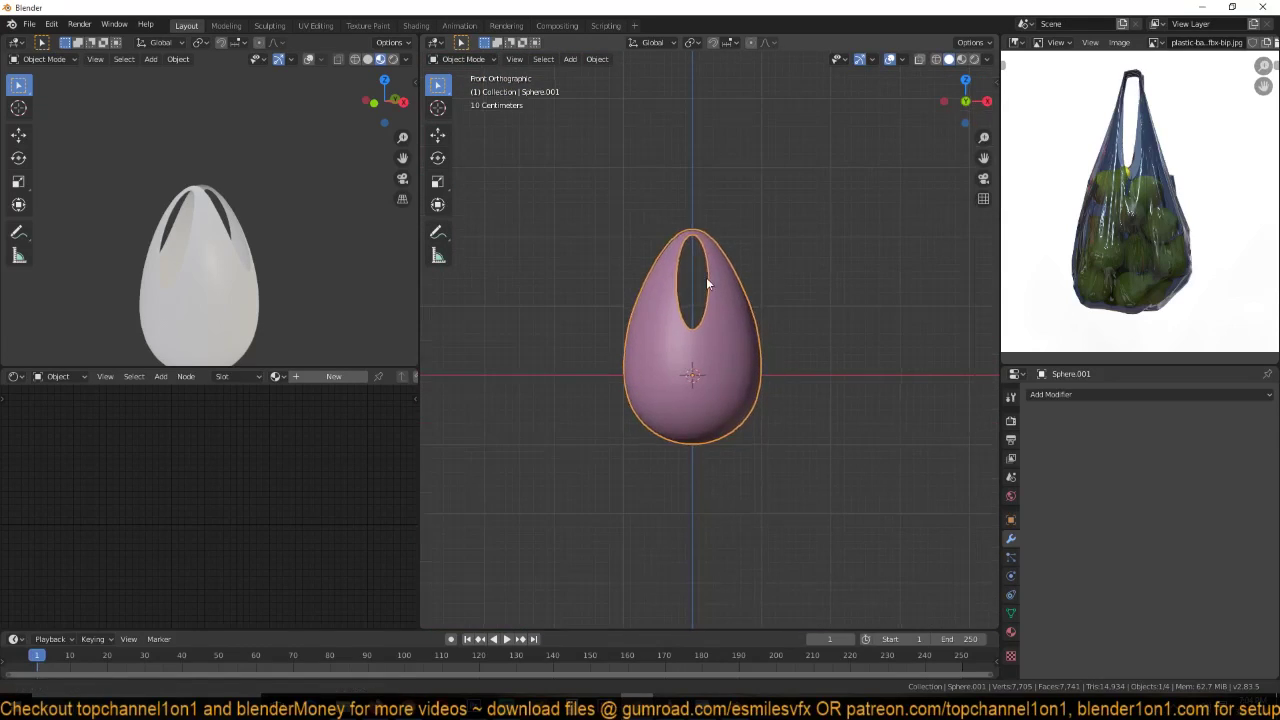
pyautogui.scroll(-4, 706, 277)
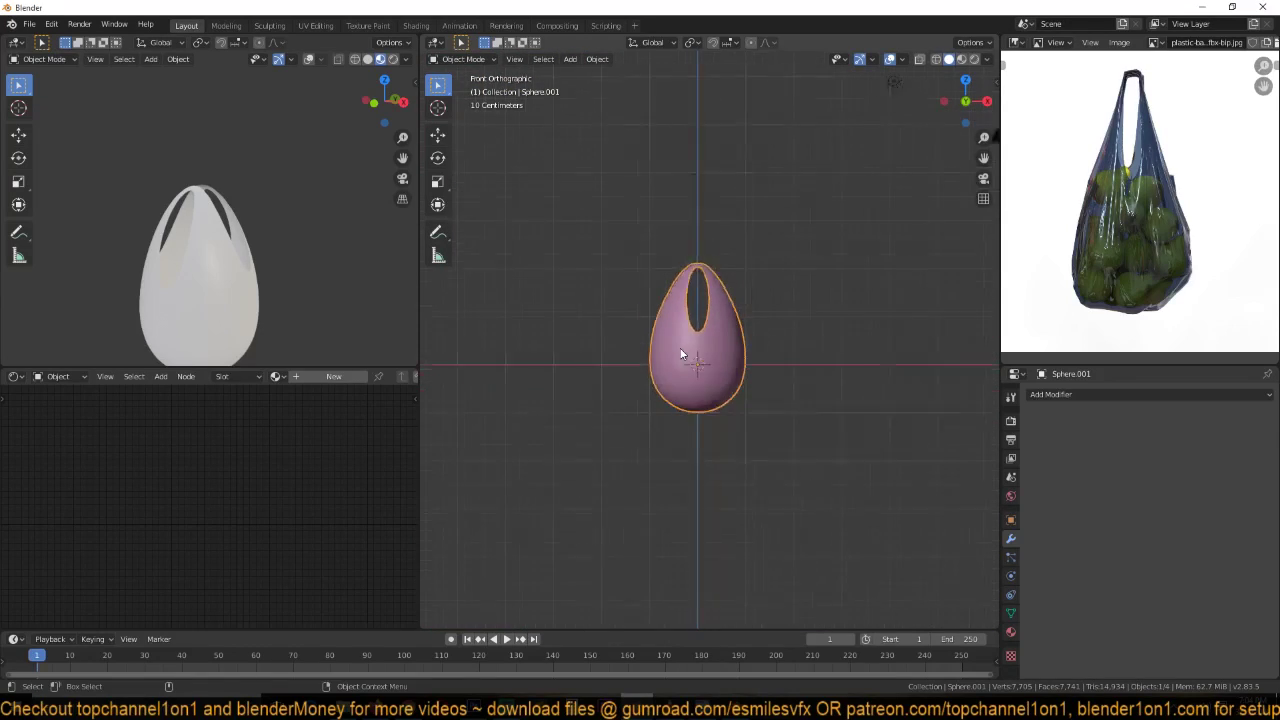
pyautogui.scroll(-6, 619, 350)
pyautogui.keyDown('shift'); pyautogui.moveTo(619, 350); pyautogui.dragTo(677, 346, button='middle'); pyautogui.keyUp('shift')
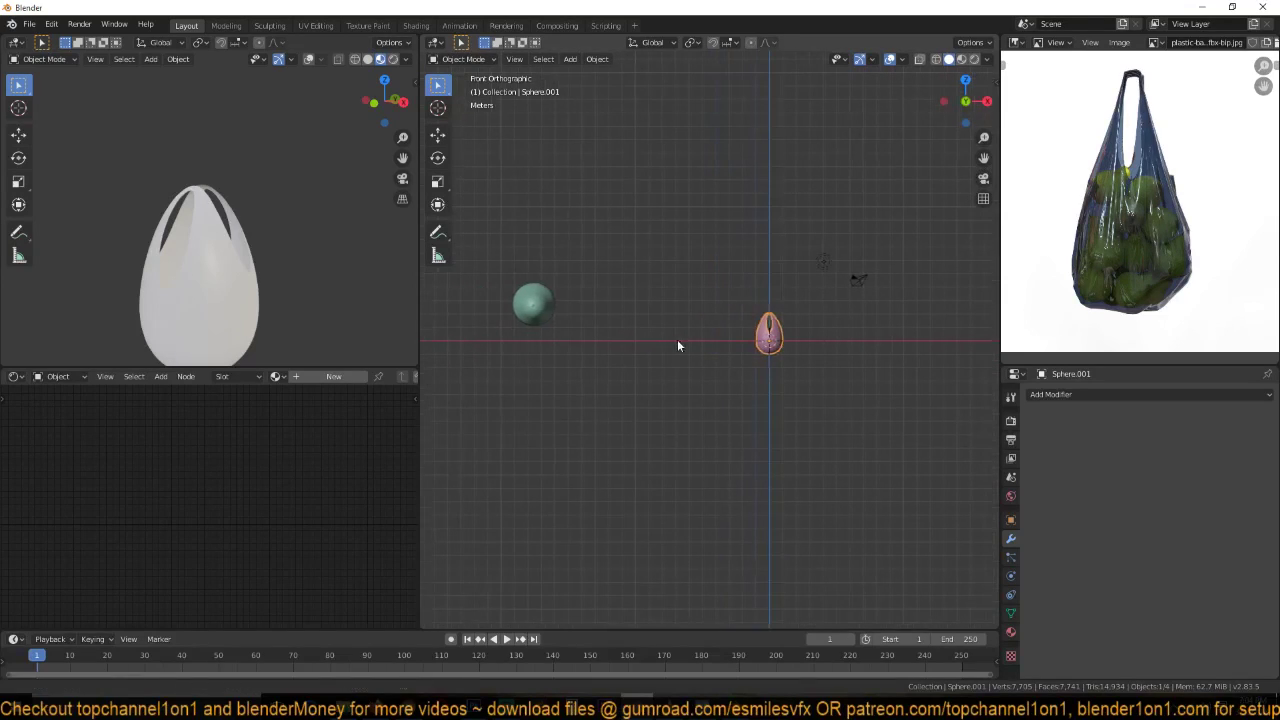
pyautogui.click(524, 311)
pyautogui.scroll(4, 670, 362)
pyautogui.keyDown('shift'); pyautogui.moveTo(506, 318); pyautogui.dragTo(640, 343, button='middle'); pyautogui.keyUp('shift')
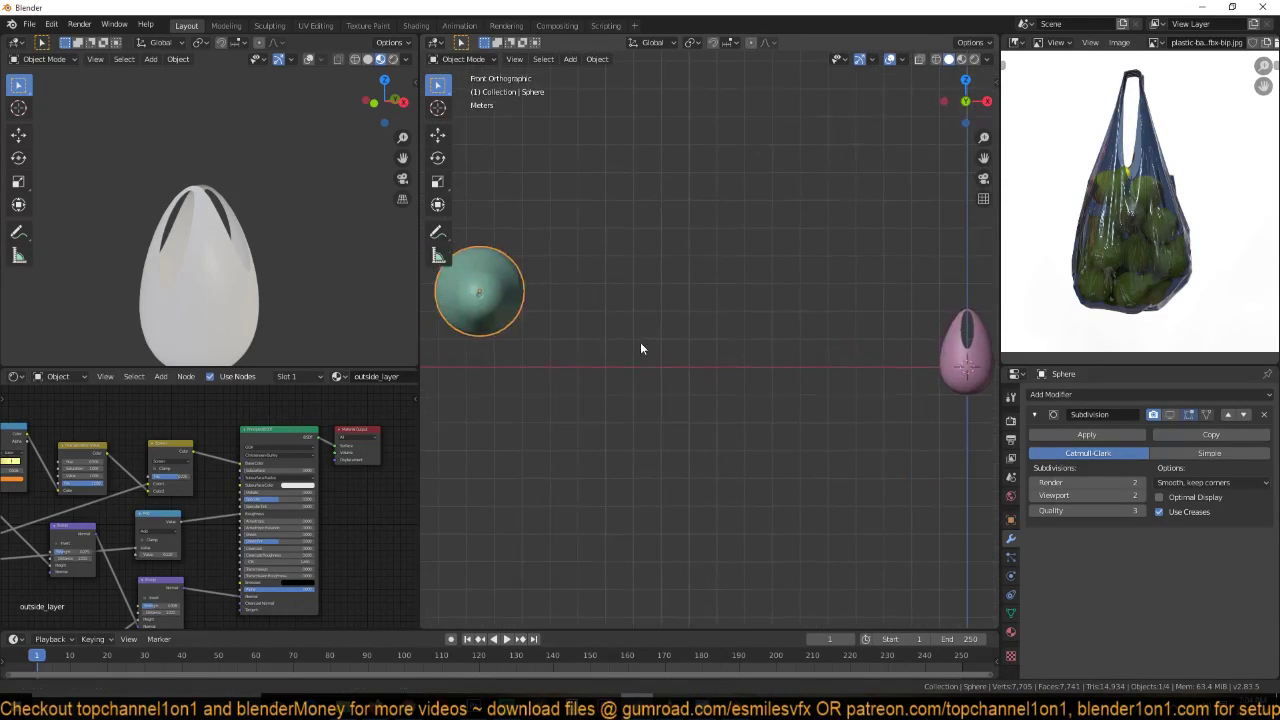
pyautogui.scroll(-3, 577, 335)
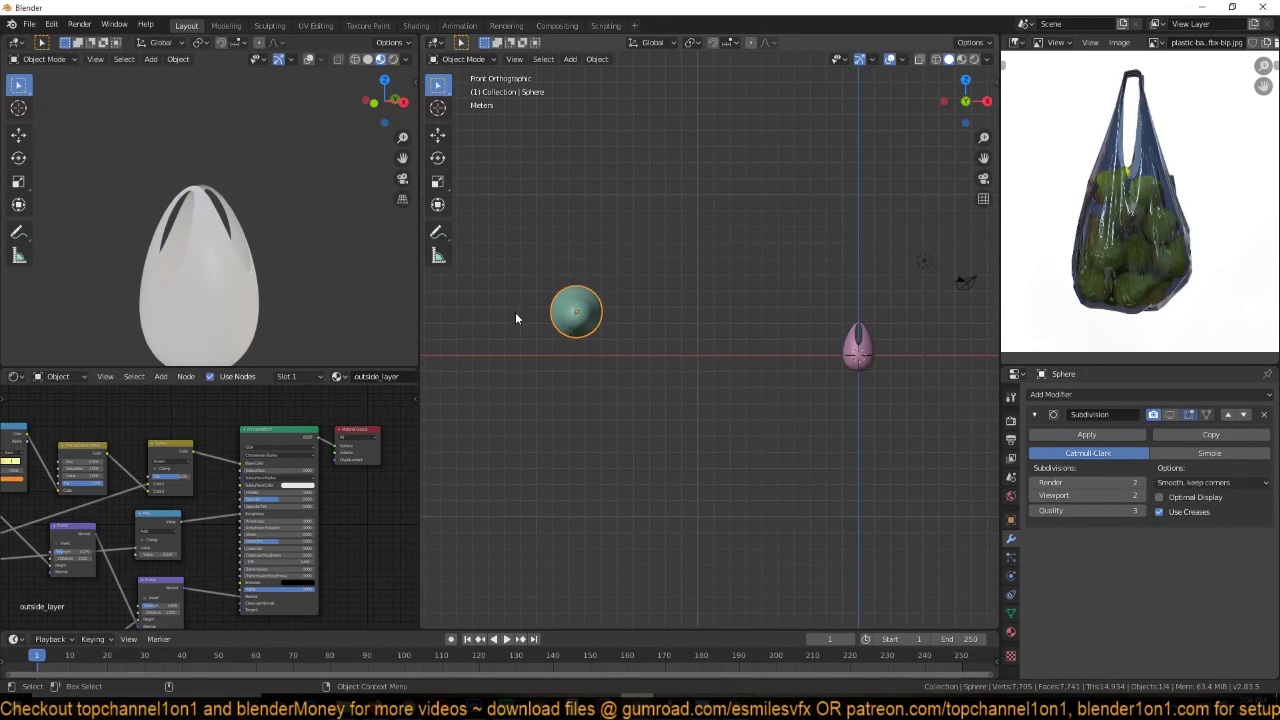
pyautogui.press('g')
pyautogui.click(810, 325)
# - Scale the avocado by about 0.252 and again by about 0.762, and centre it over the bag in the top view
pyautogui.press('s')
pyautogui.click(891, 323)
pyautogui.press('KP_Decimal')
pyautogui.press('KP_7')
pyautogui.scroll(-6, 880, 328)
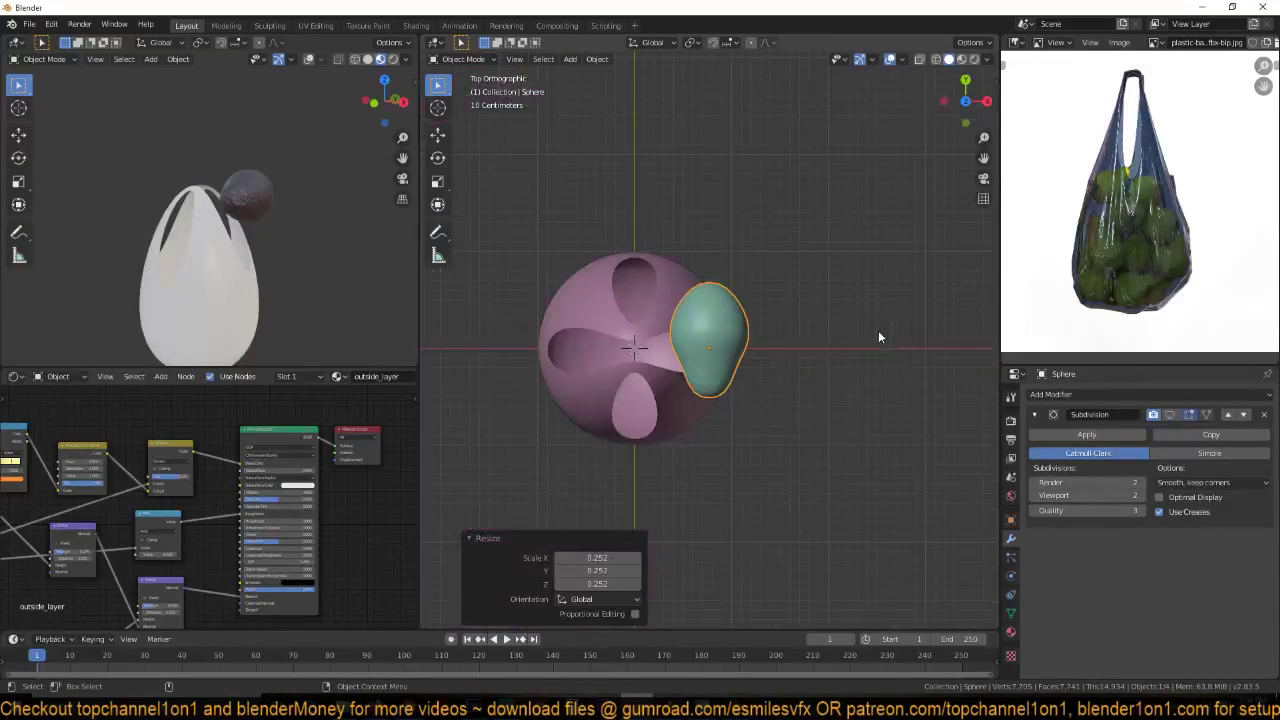
pyautogui.press('s')
pyautogui.click(810, 341)
pyautogui.press('g')
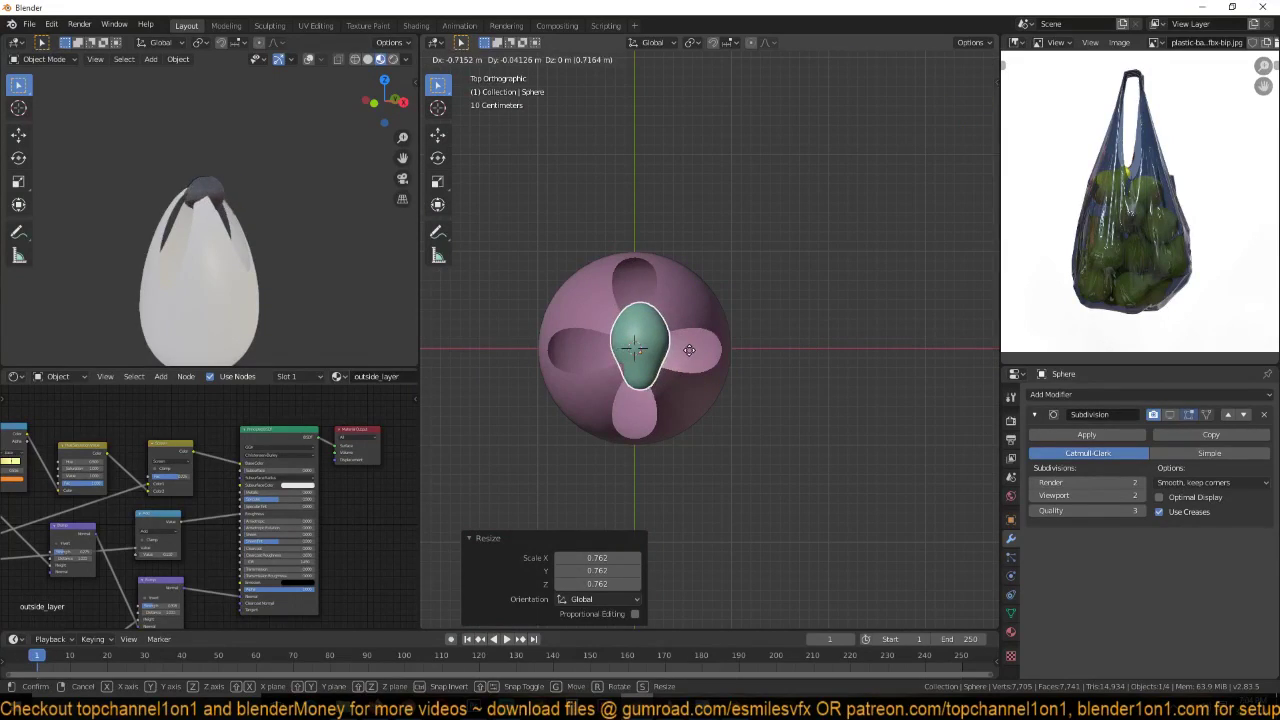
pyautogui.click(678, 350)
# - Create a new material for the bag and set its roughness to 0
pyautogui.press('KP_1')
pyautogui.click(590, 385)
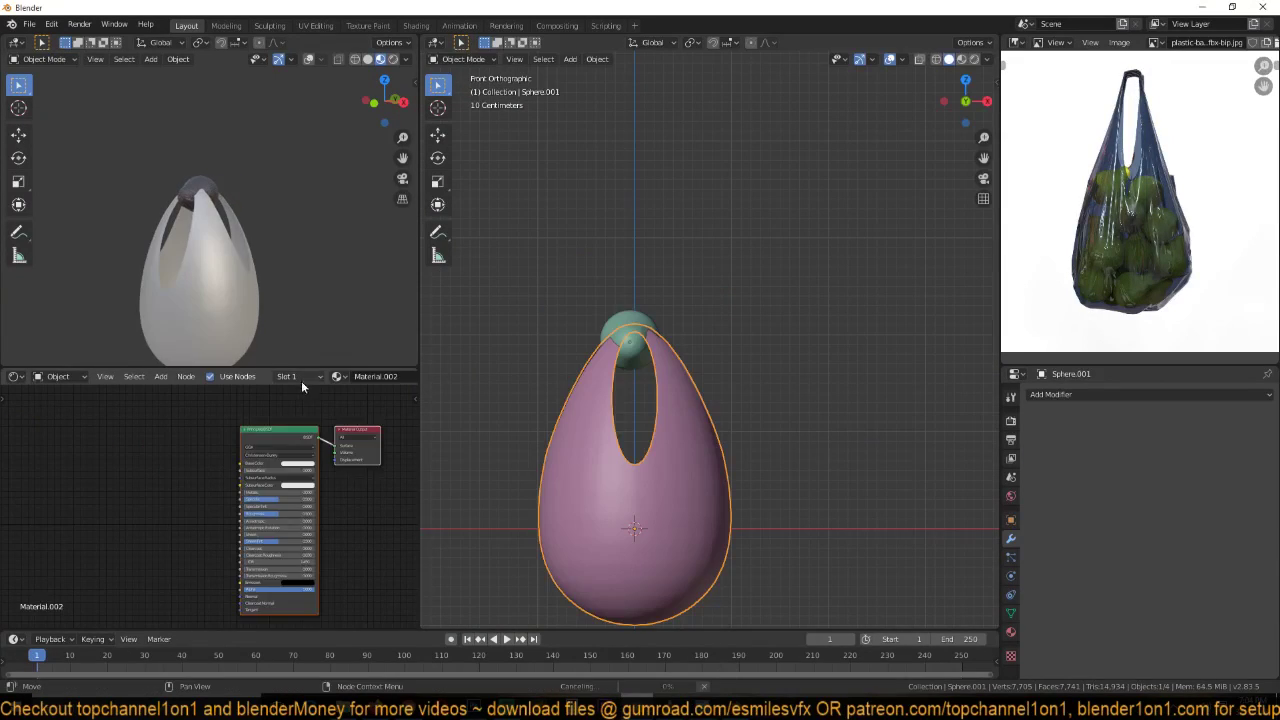
pyautogui.moveTo(292, 510); pyautogui.dragTo(285, 459, button='middle')
pyautogui.scroll(6, 283, 460)
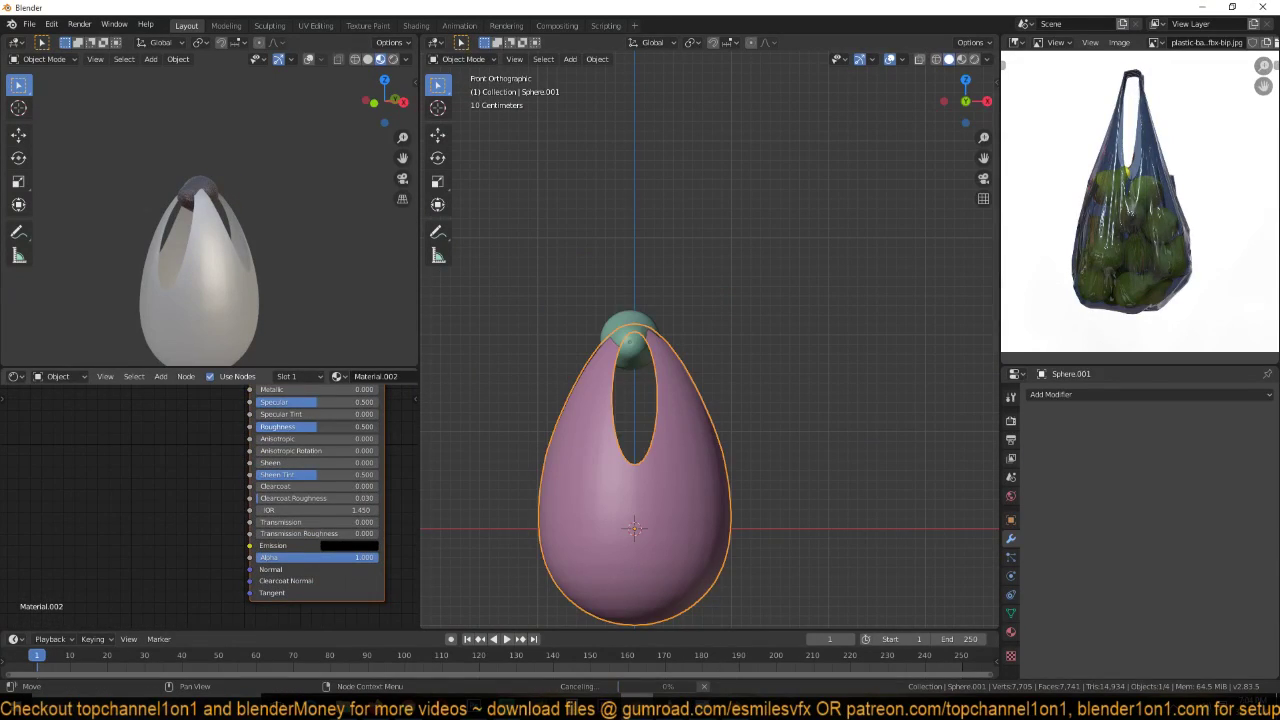
pyautogui.moveTo(340, 551); pyautogui.dragTo(182, 543)
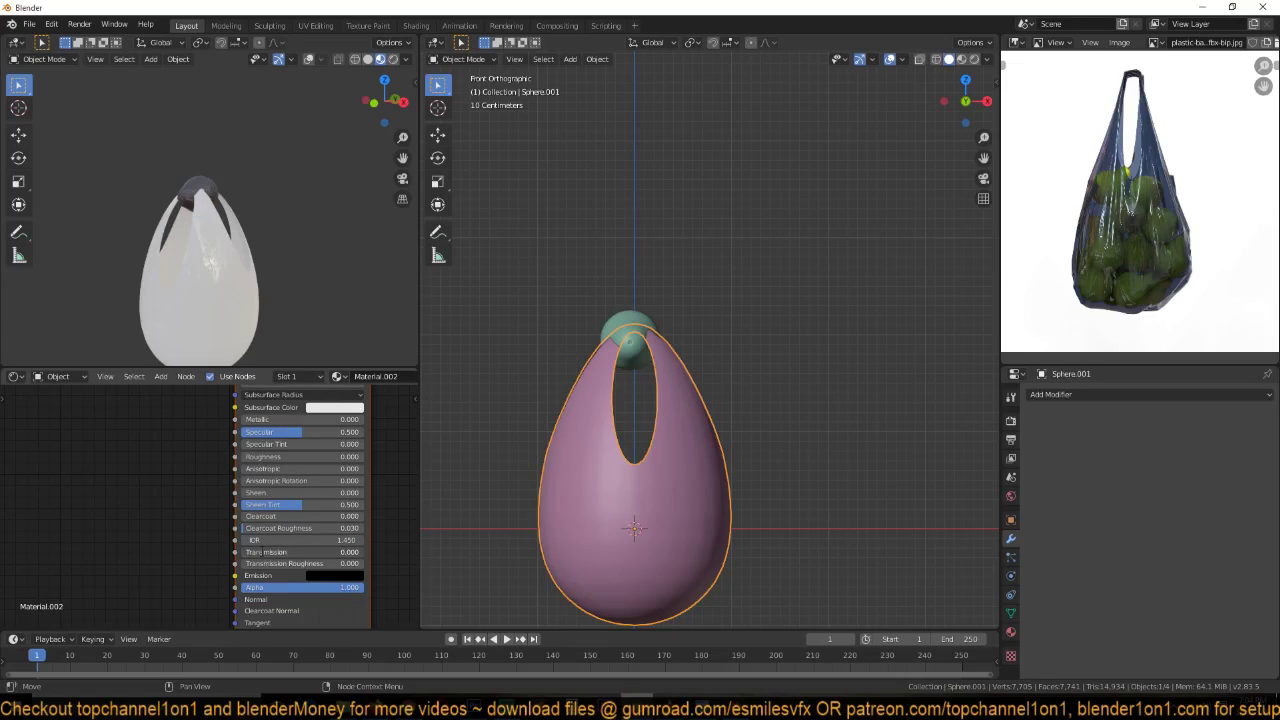
# - Set the bag material's transmission to 1 and its alpha to about 0.686
pyautogui.hotkey('ctrl', 'z')
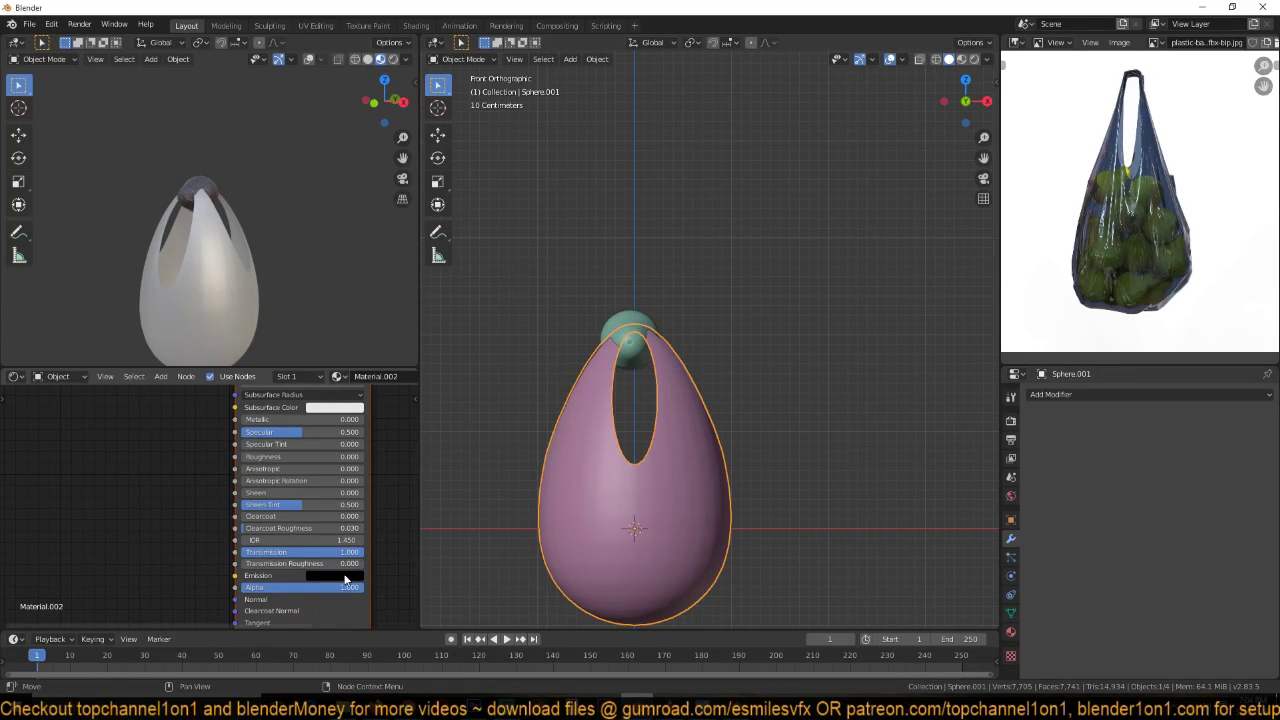
pyautogui.moveTo(316, 587); pyautogui.dragTo(305, 587)
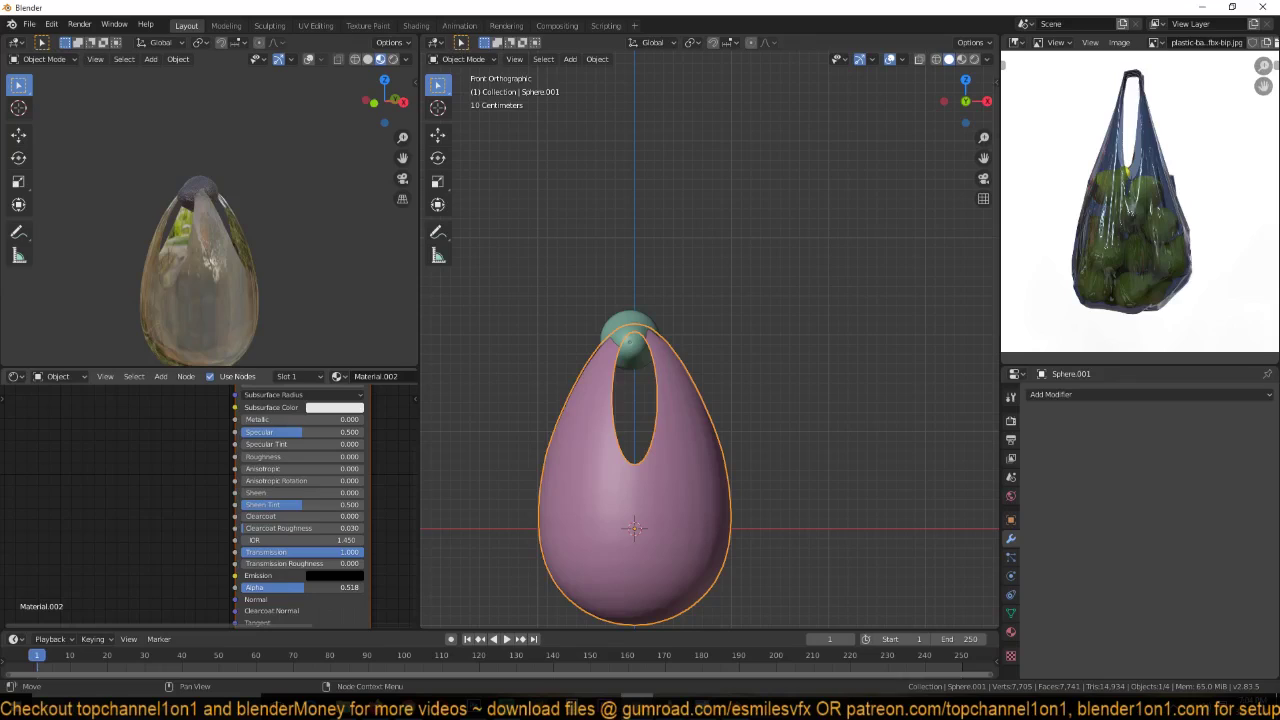
# - Set the bag material's blend mode to Alpha Blend and enable backface culling
pyautogui.click(1011, 631)
pyautogui.scroll(-10, 1100, 520)
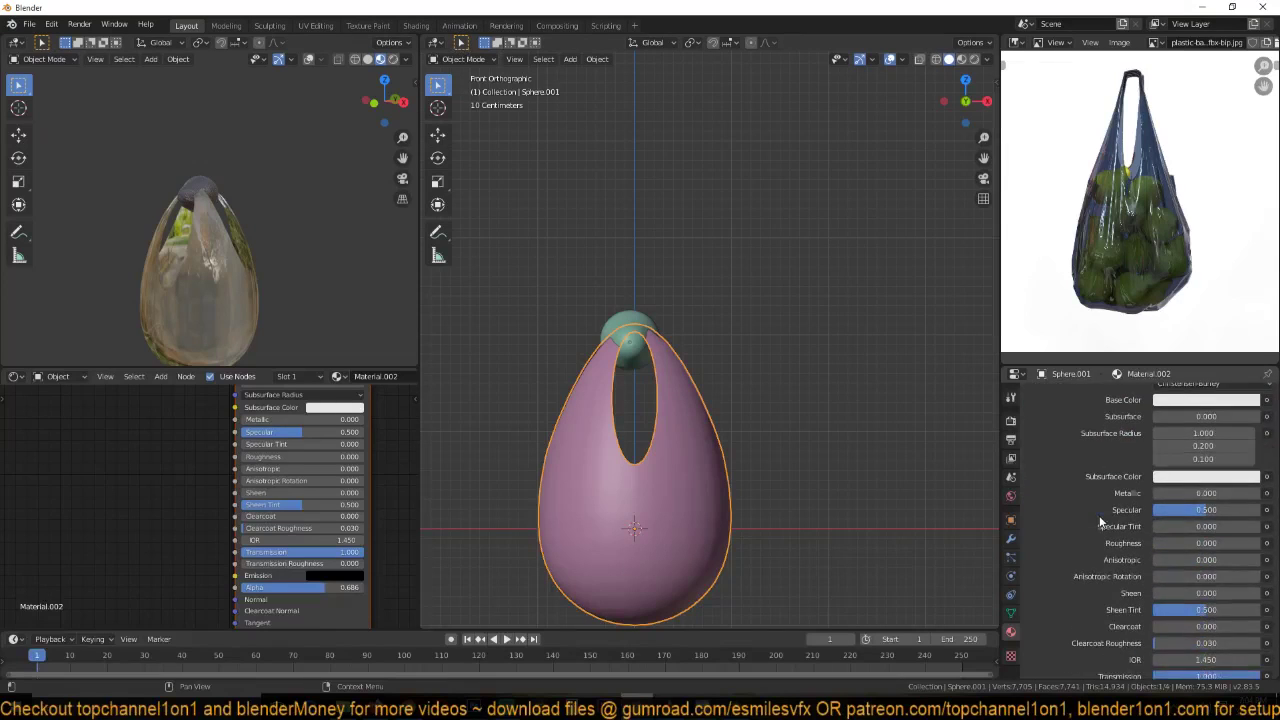
pyautogui.click(1182, 584)
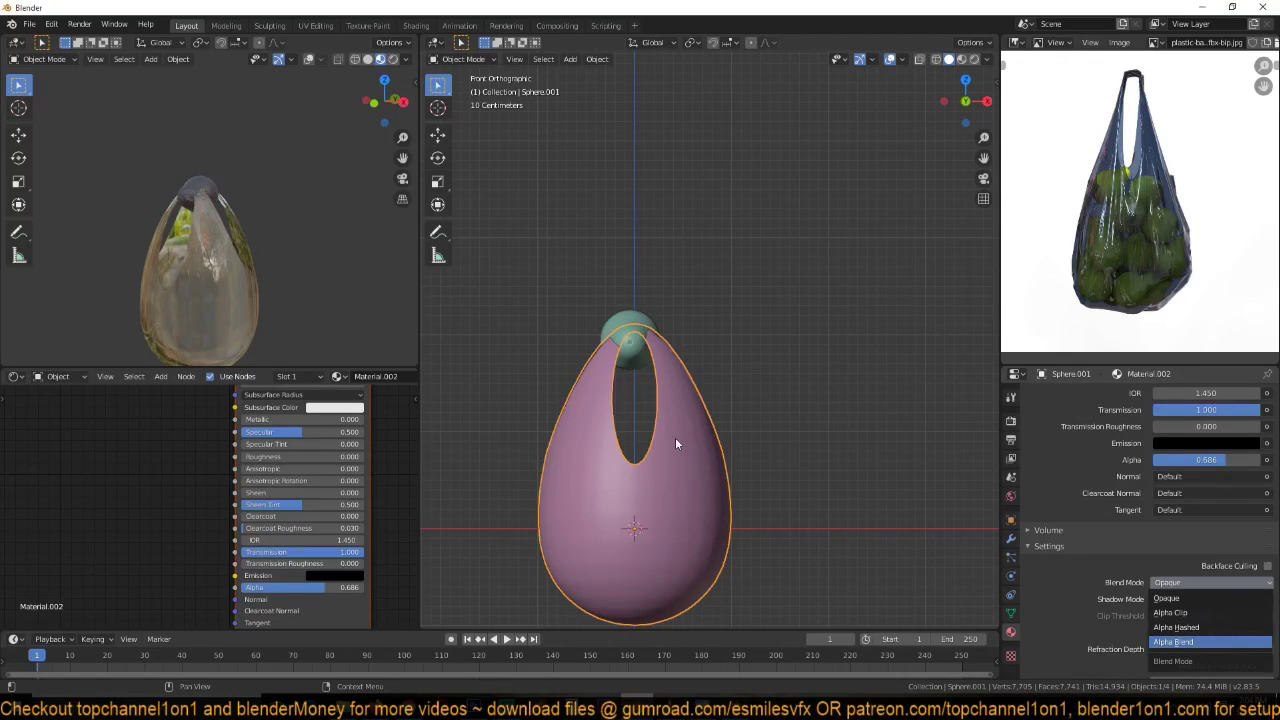
pyautogui.press('Return')
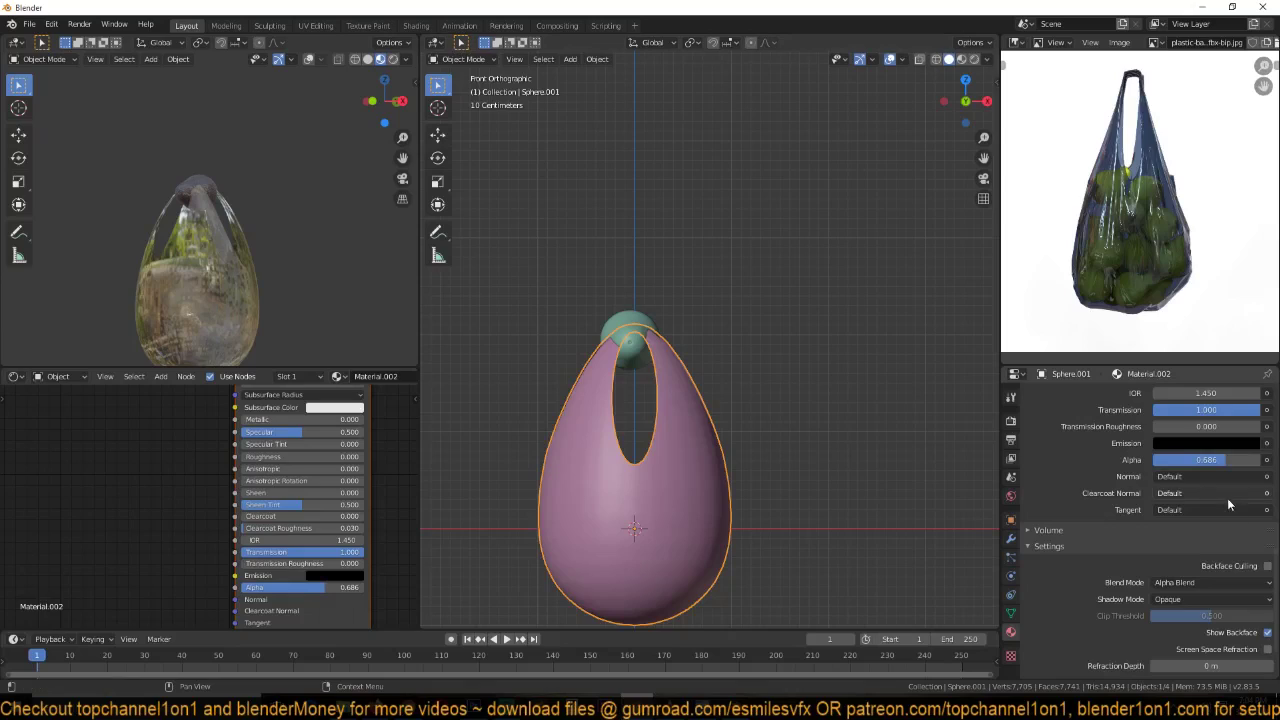
pyautogui.click(1268, 566)
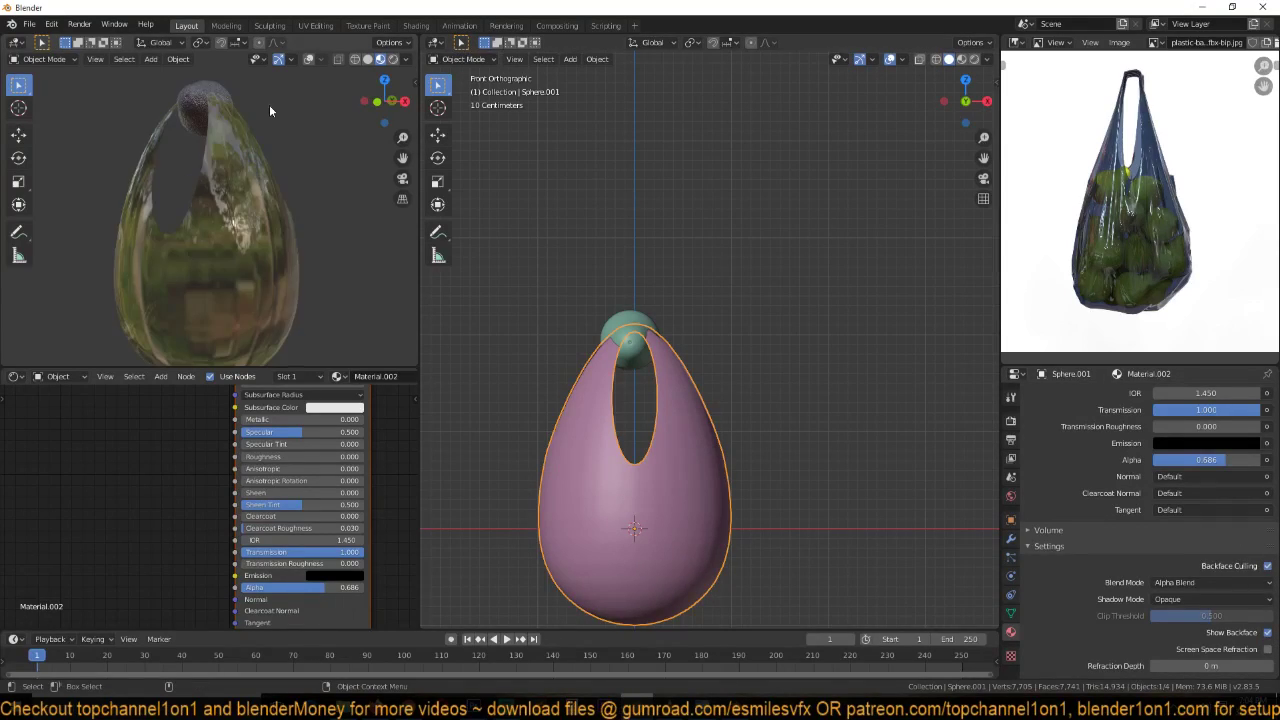
# - Set the bag material's roughness to about 0.159 and its base colour to light blue with hue 0.605 and saturation 0.528
pyautogui.scroll(-2, 269, 104)
pyautogui.moveTo(282, 456); pyautogui.dragTo(301, 456)
pyautogui.moveTo(254, 457); pyautogui.dragTo(208, 497, button='middle')
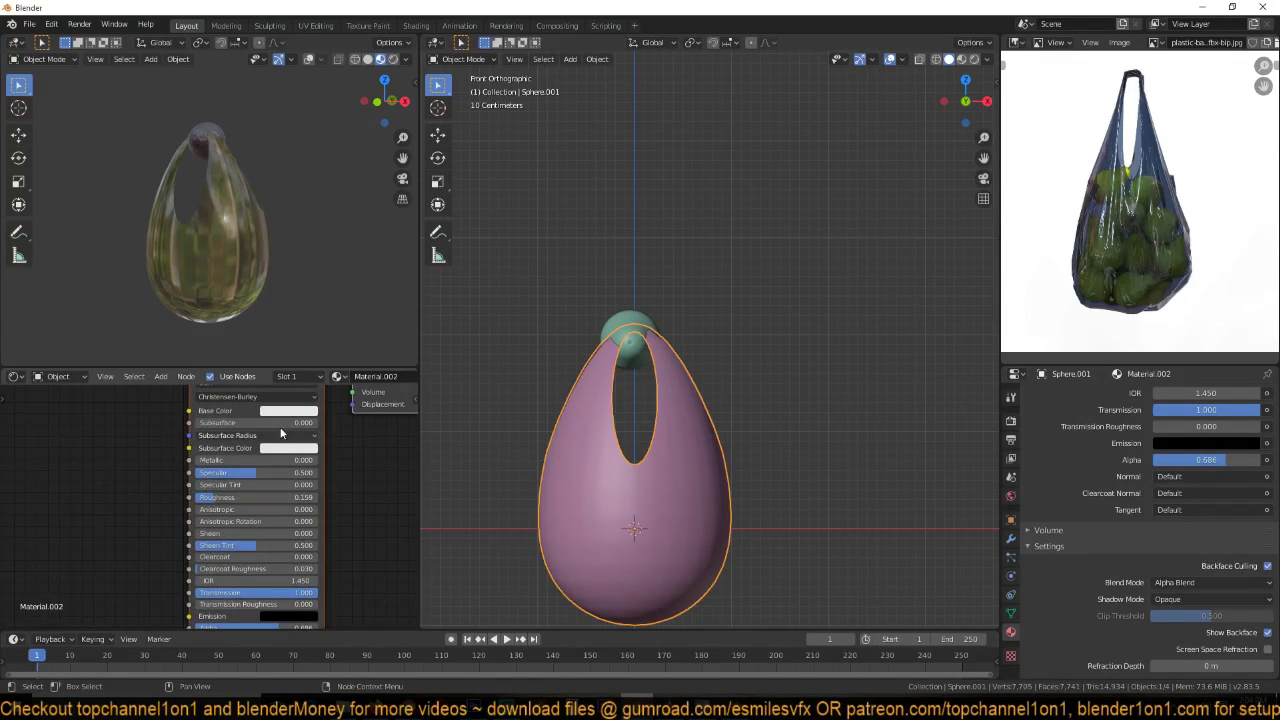
pyautogui.click(288, 410)
pyautogui.click(292, 274)
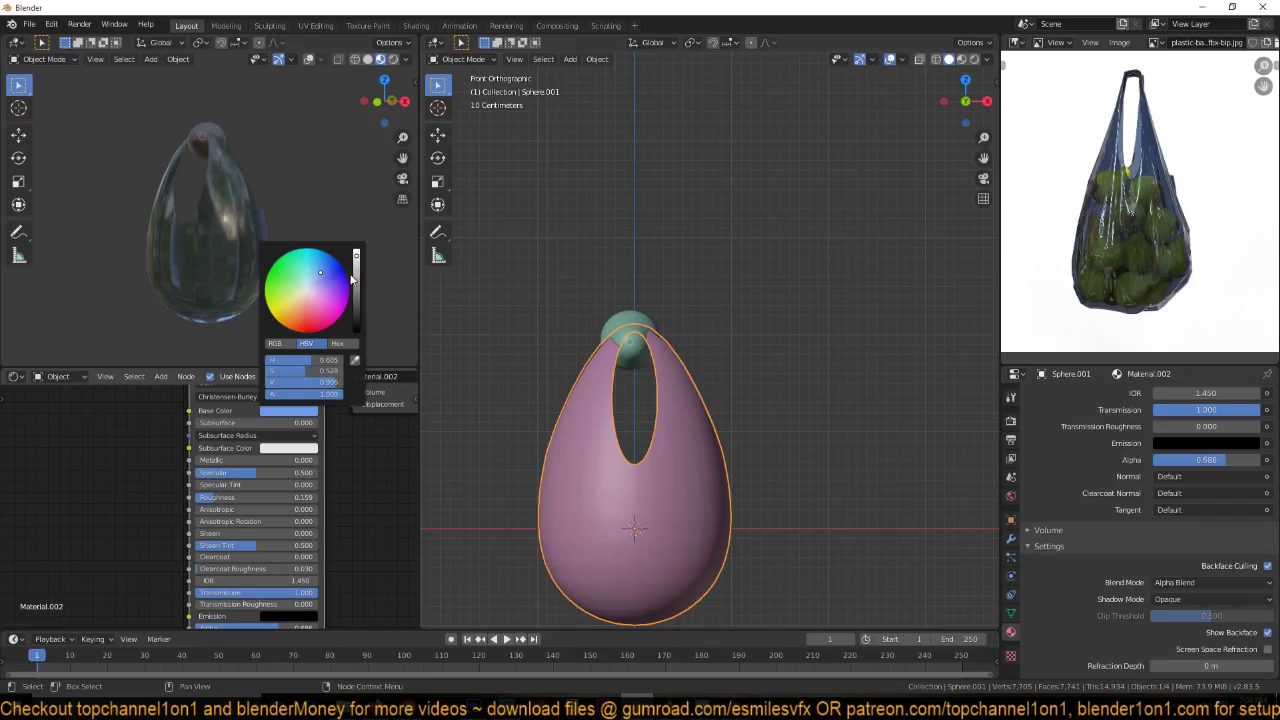
# - Move the avocado down inside the upper part of the bag in front wireframe view and trackball-rotate it about -40.1° and 41.3°
pyautogui.click(583, 283)
pyautogui.moveTo(618, 350); pyautogui.dragTo(650, 304, button='middle')
pyautogui.click(627, 294)
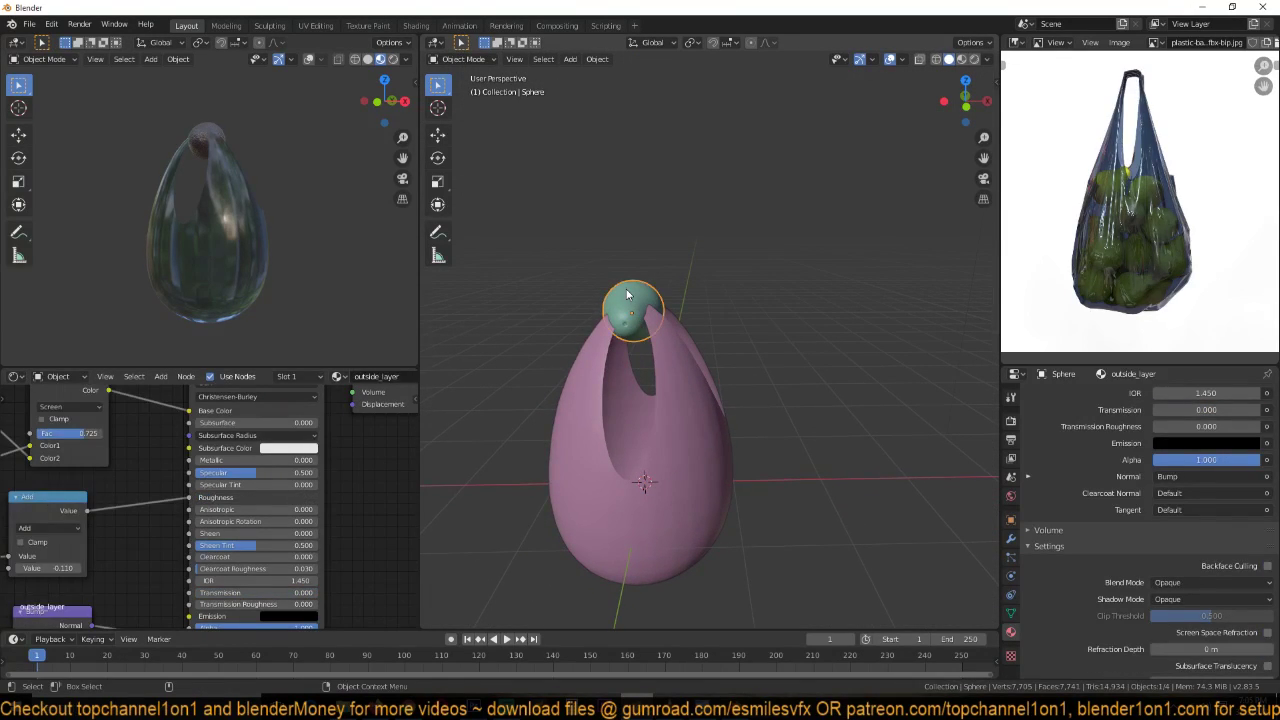
pyautogui.scroll(4, 1140, 200)
pyautogui.scroll(-5, 1140, 200)
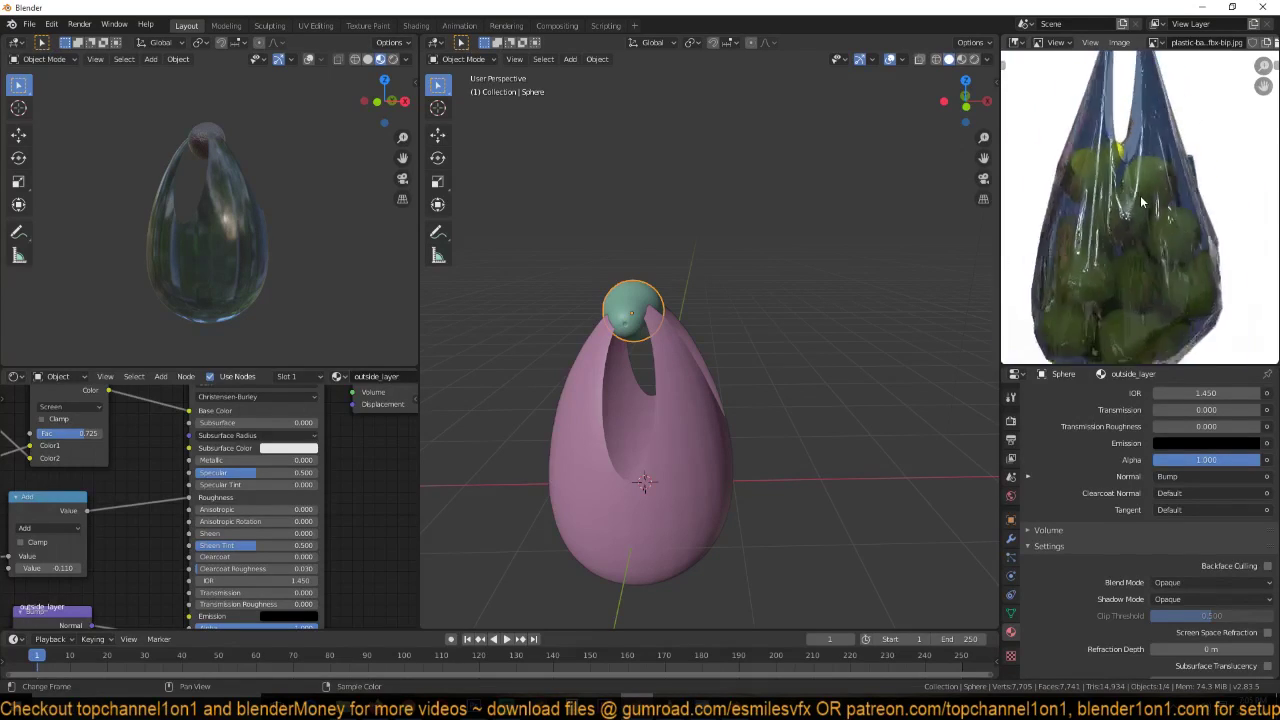
pyautogui.press('KP_1')
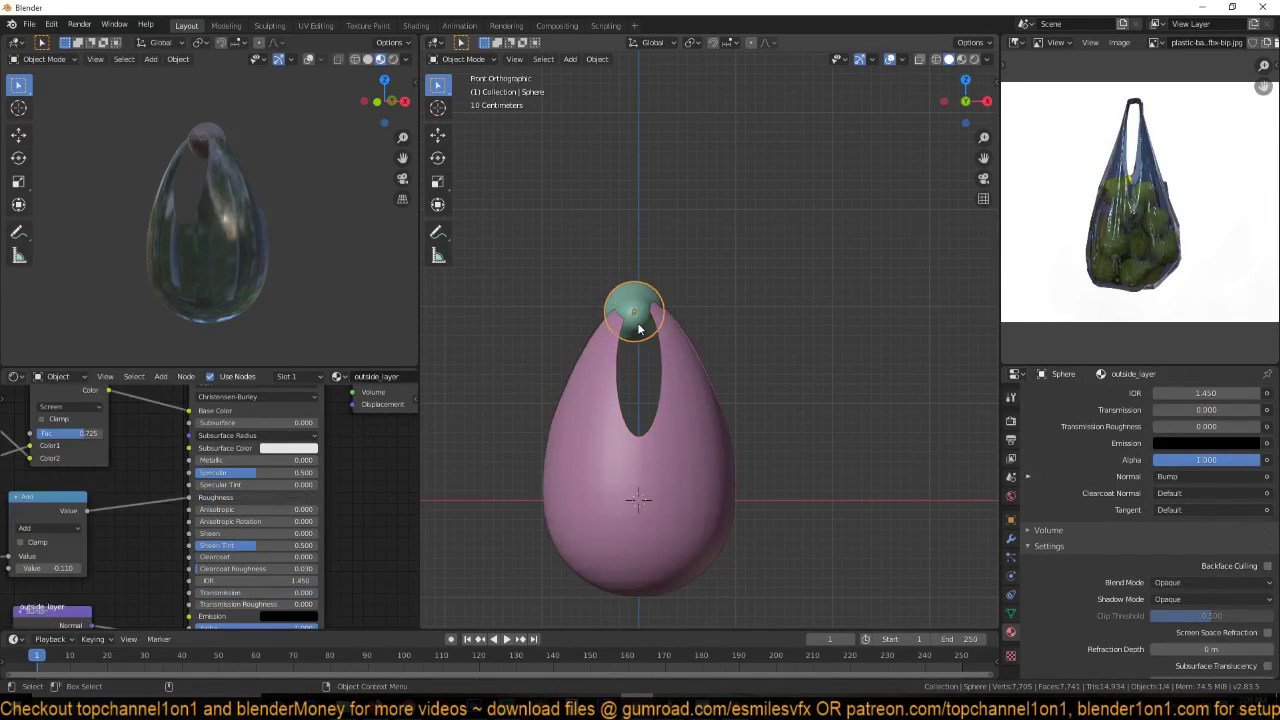
pyautogui.hotkey('shift', 'z')
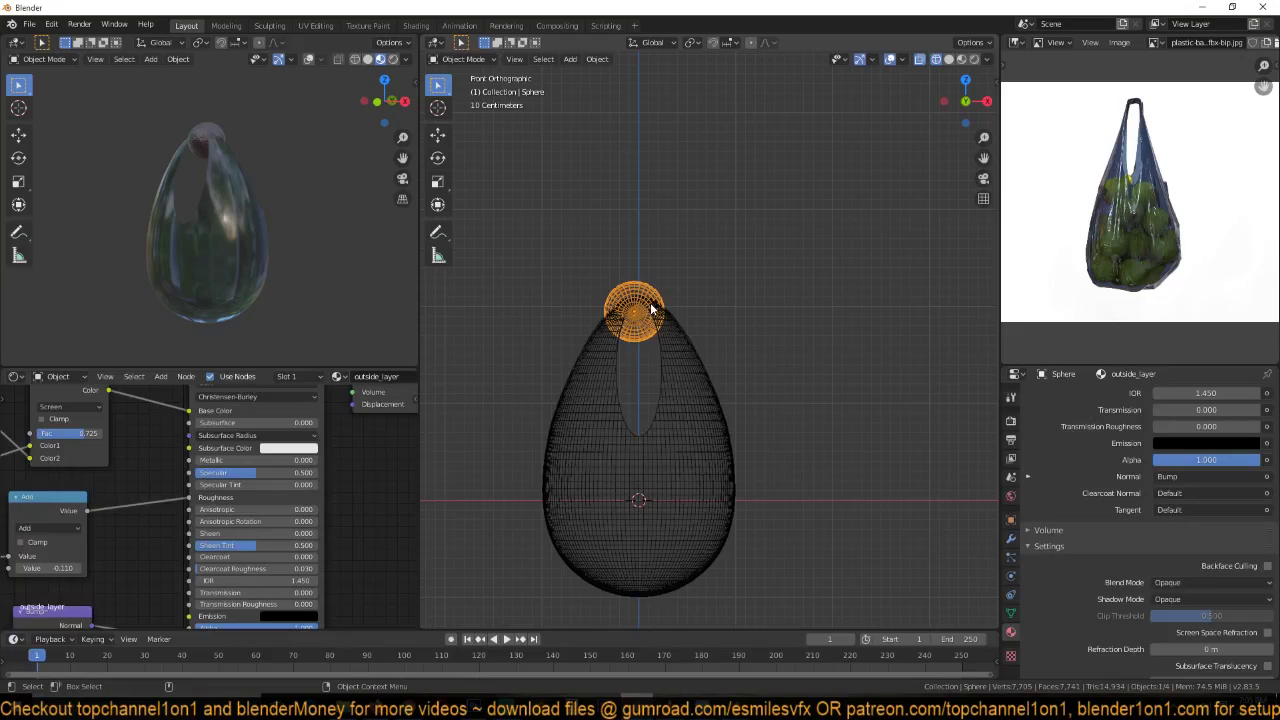
pyautogui.press('g')
pyautogui.click(652, 342)
pyautogui.press('r')
pyautogui.press('r')
pyautogui.click(699, 287)
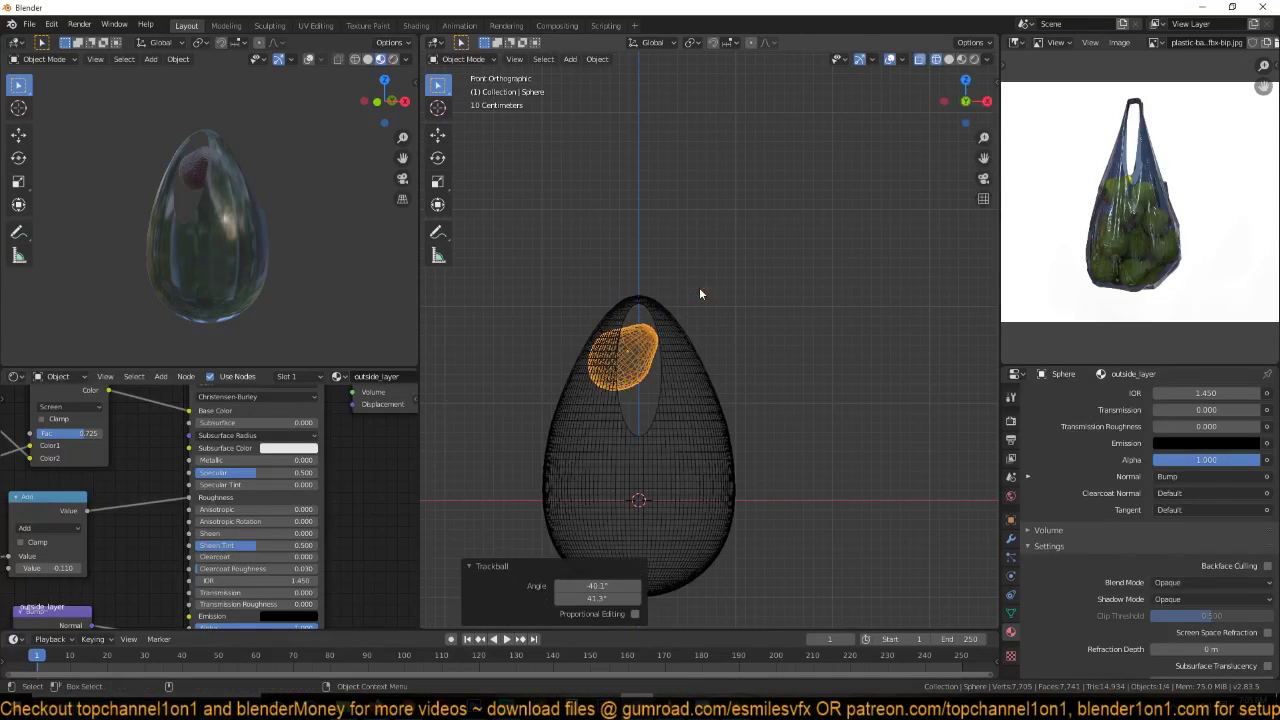
# - Duplicate the avocado, place the copy about 0.81 m lower near the middle of the bag, and tumble it to a different orientation
pyautogui.hotkey('shift', 'd')
pyautogui.click(713, 366)
pyautogui.press('r')
pyautogui.press('r')
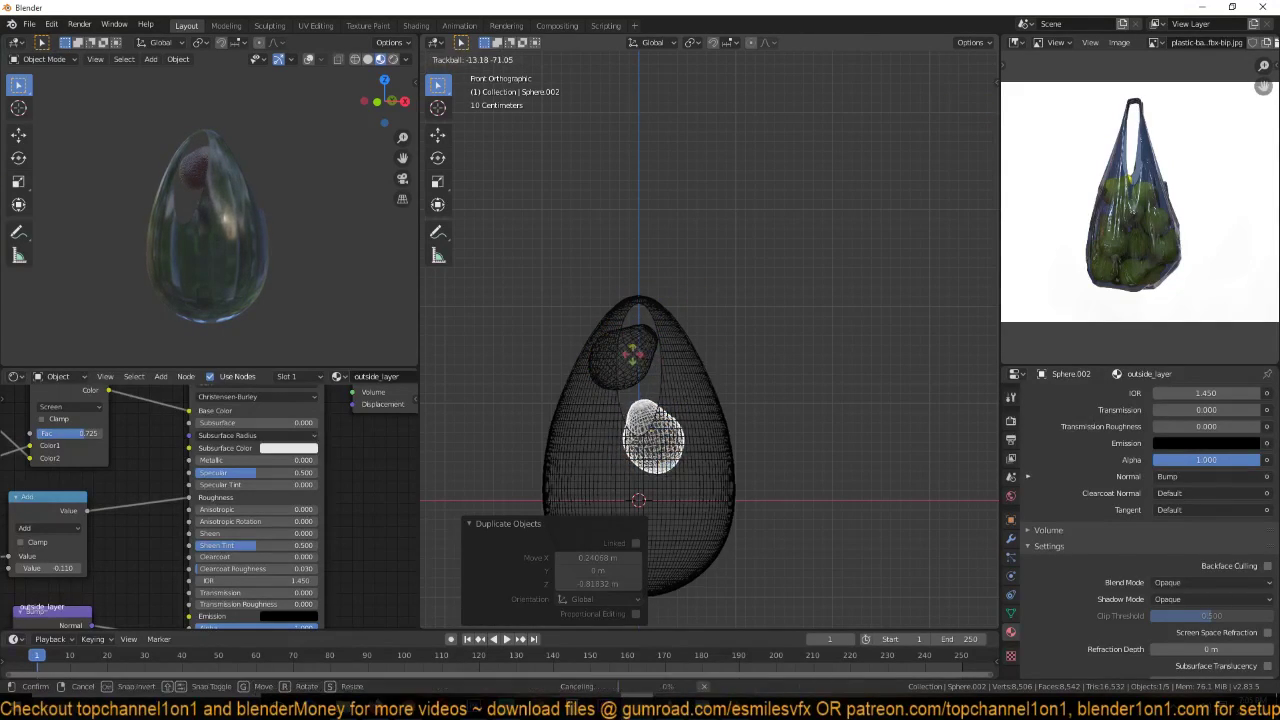
pyautogui.click(690, 394)
# - Add three more avocado copies inside the bag, one on the left, one at the bottom centre and one on the right
pyautogui.hotkey('shift', 'd')
pyautogui.click(629, 420)
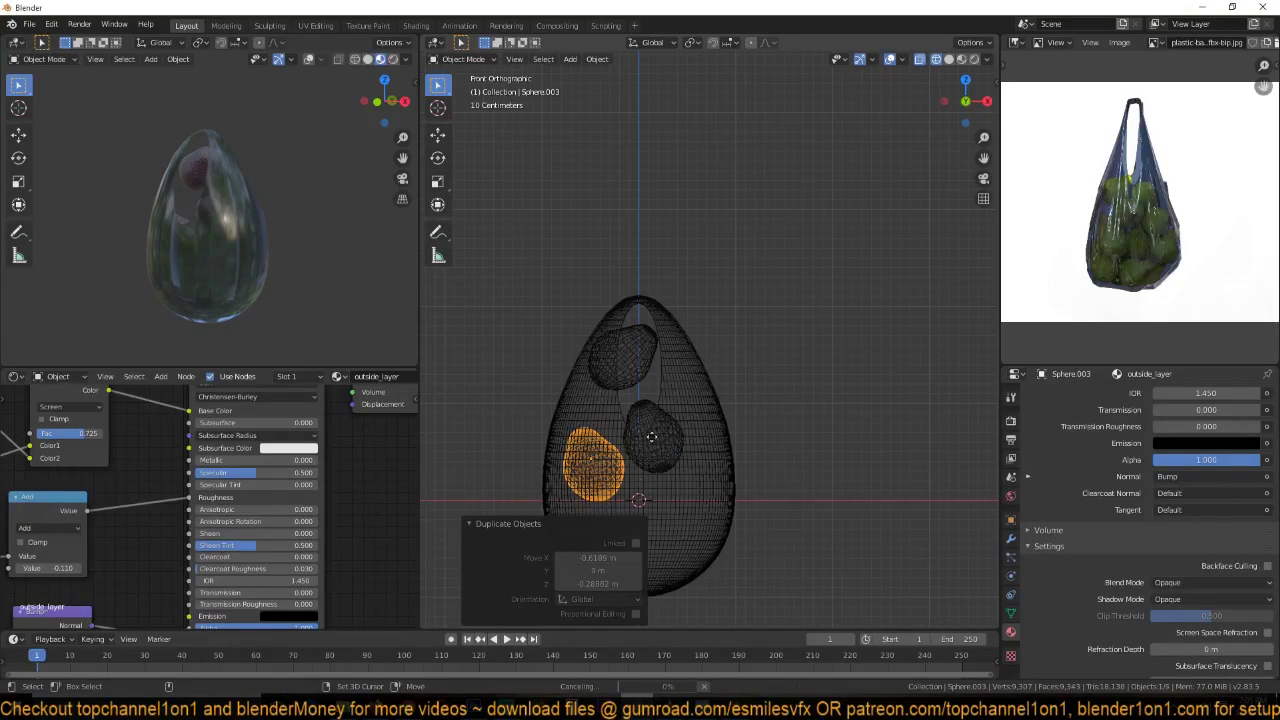
pyautogui.hotkey('shift', 'd')
pyautogui.click(677, 459)
pyautogui.hotkey('shift', 'd')
pyautogui.click(733, 438)
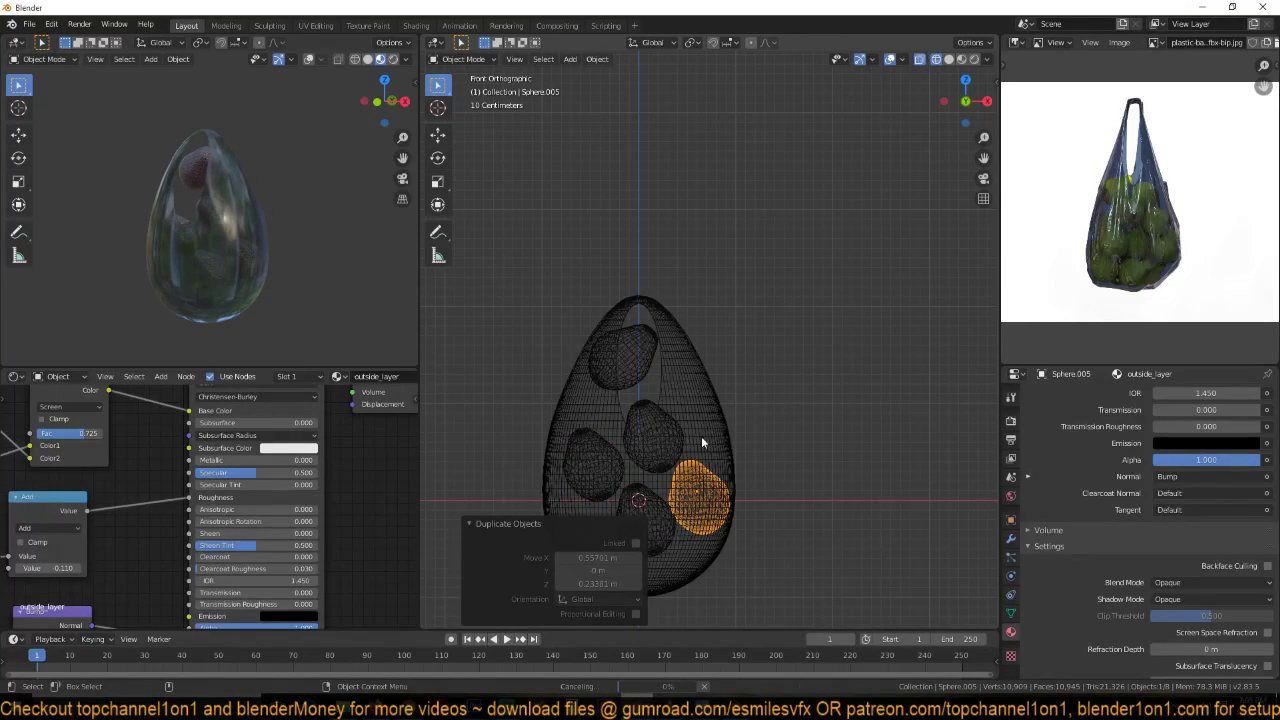
pyautogui.moveTo(637, 471)
pyautogui.keyDown('shift'); pyautogui.mouseDown(button='middle')
pyautogui.moveTo(679, 398)
pyautogui.moveTo(697, 427)
pyautogui.moveTo(674, 401)
pyautogui.mouseUp(button='middle'); pyautogui.keyUp('shift')
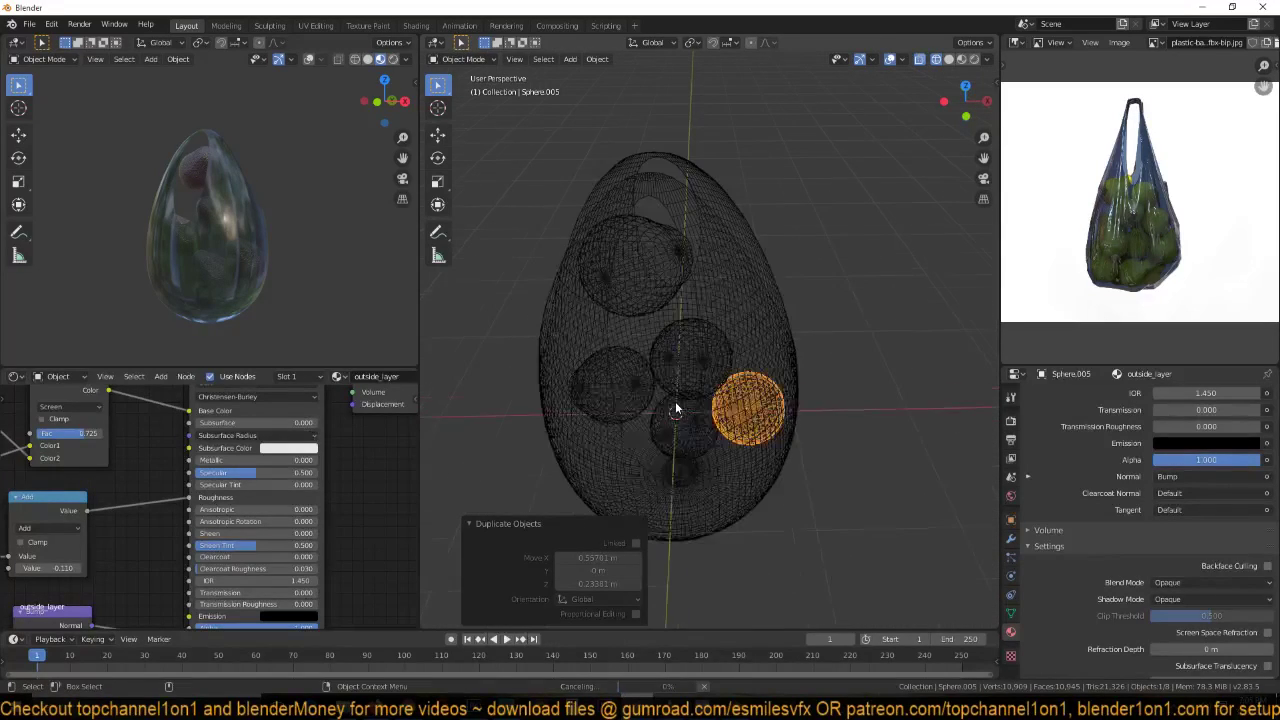
pyautogui.hotkey('shift', 'z')
pyautogui.scroll(2, 757, 410)
pyautogui.keyDown('shift'); pyautogui.moveTo(672, 447); pyautogui.dragTo(674, 465); pyautogui.keyUp('shift')
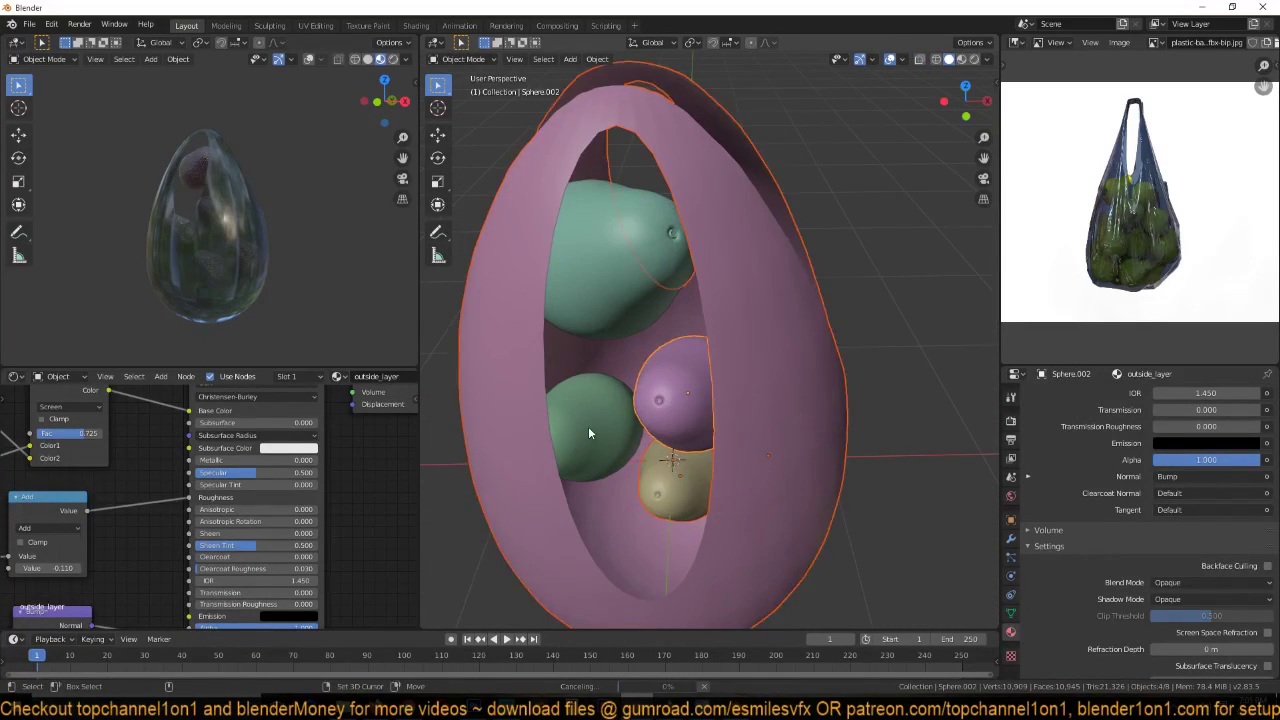
pyautogui.scroll(-3, 590, 420)
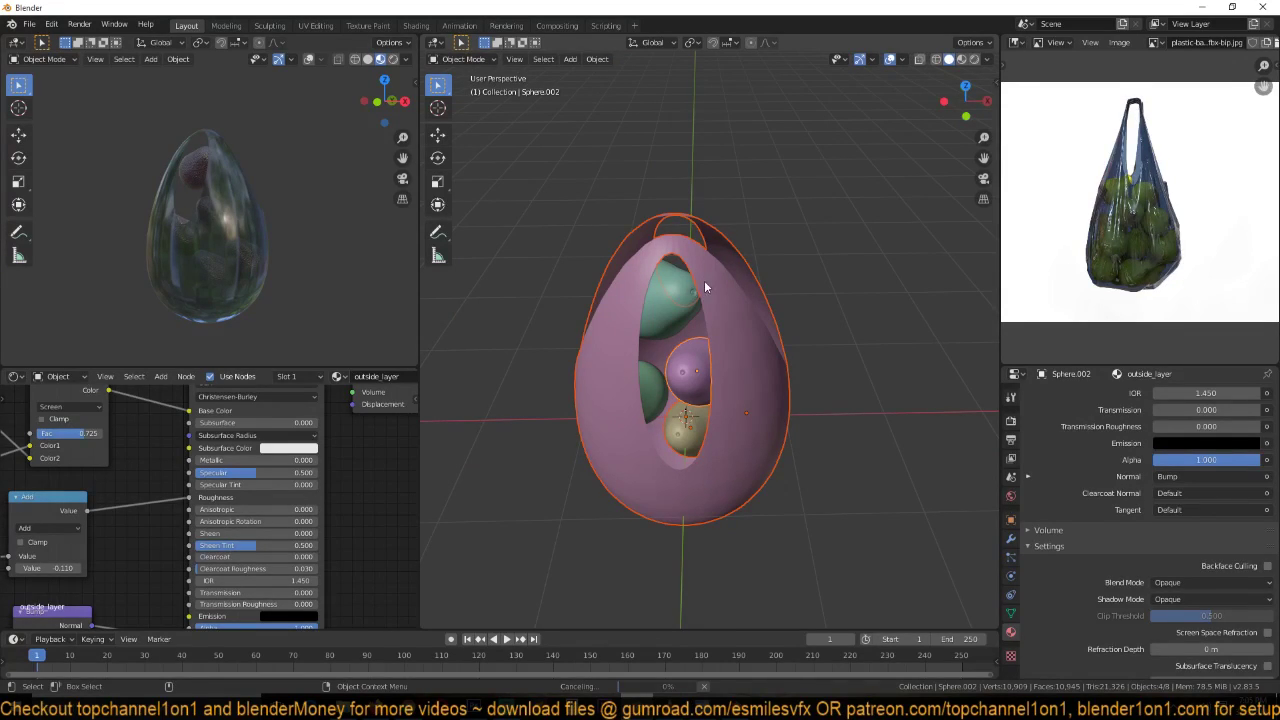
pyautogui.click(826, 185)
# - Select the bag and all five avocados in front wireframe view and add active rigid bodies to them
pyautogui.press('KP_1')
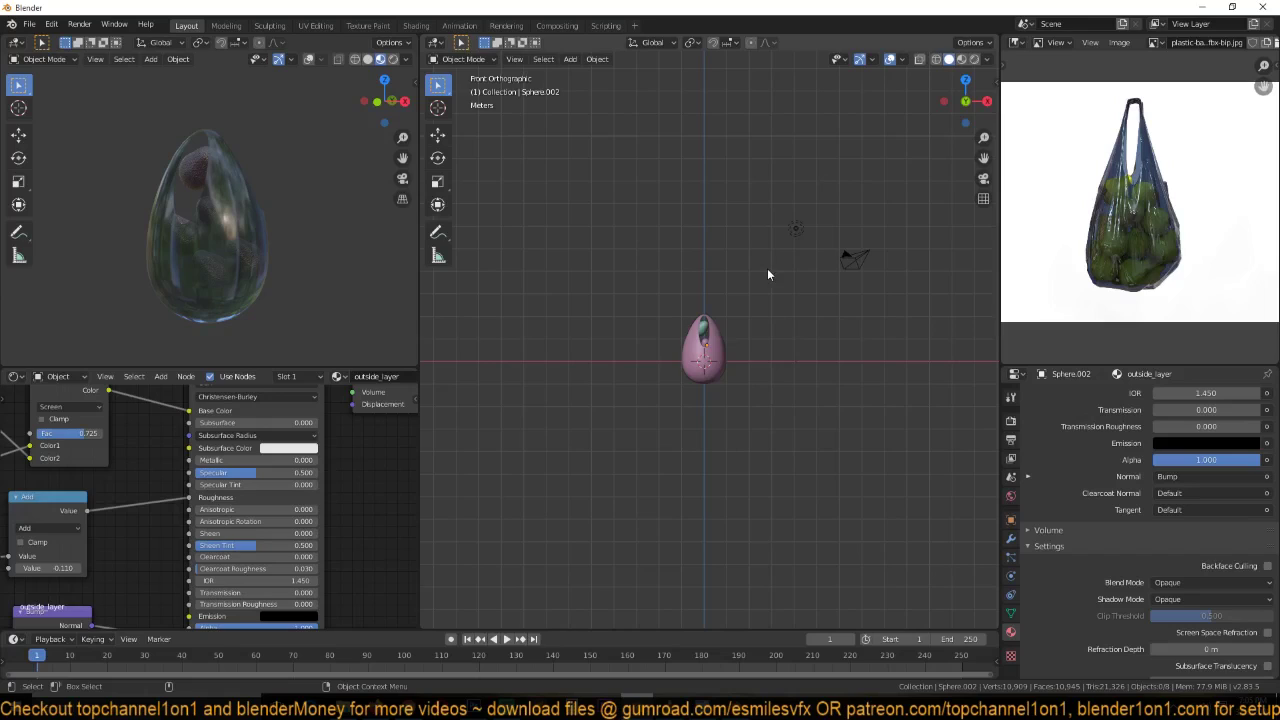
pyautogui.scroll(9, 760, 279)
pyautogui.press('z')
pyautogui.click(532, 277)
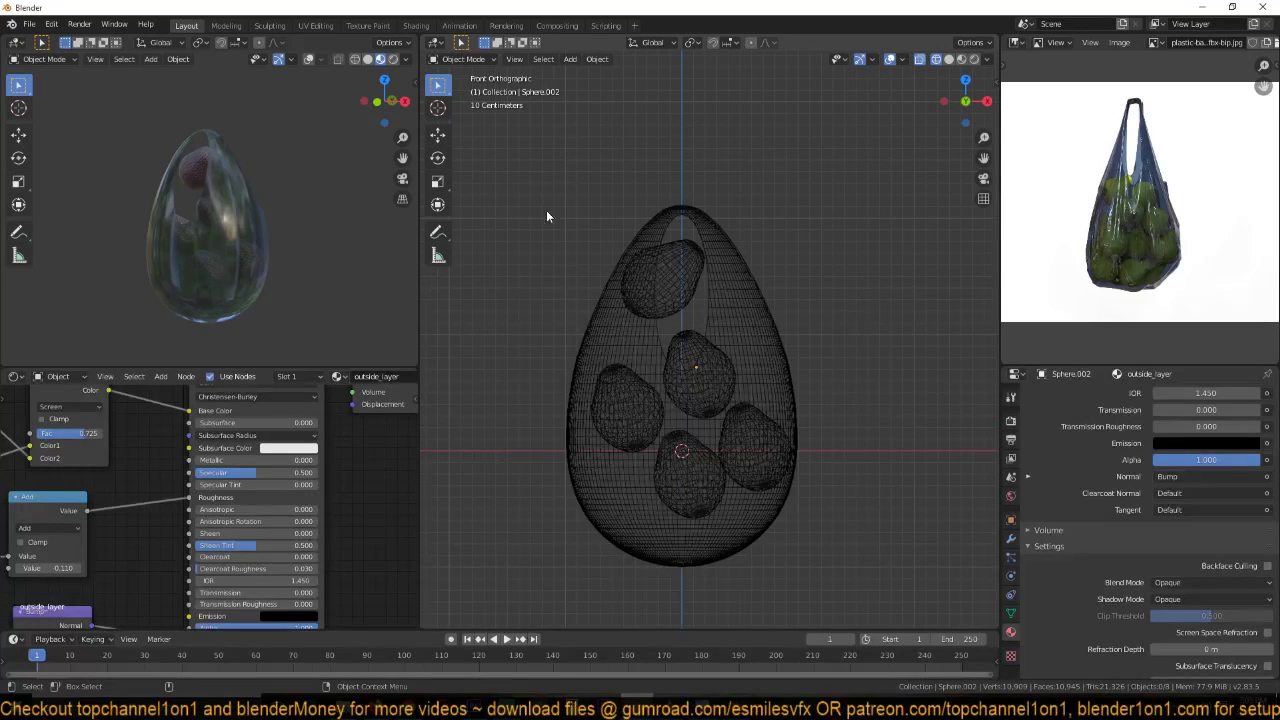
pyautogui.press('a')
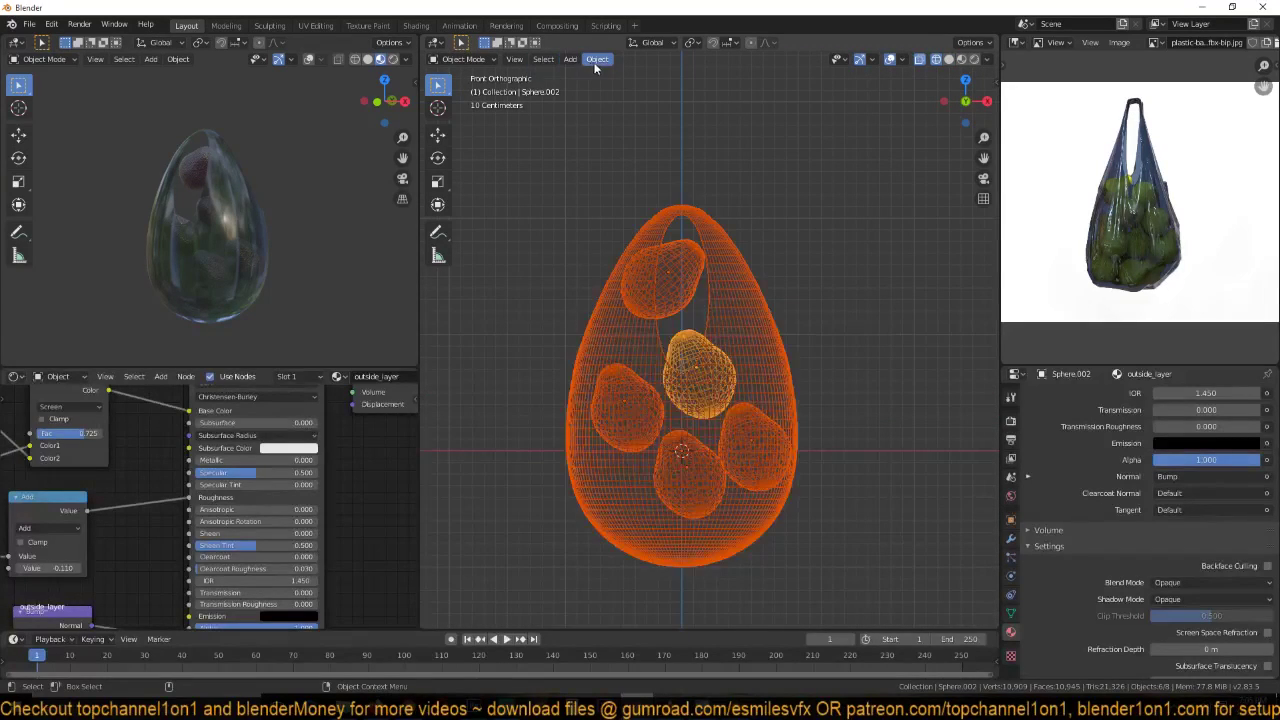
pyautogui.click(597, 59)
pyautogui.moveTo(605, 359)
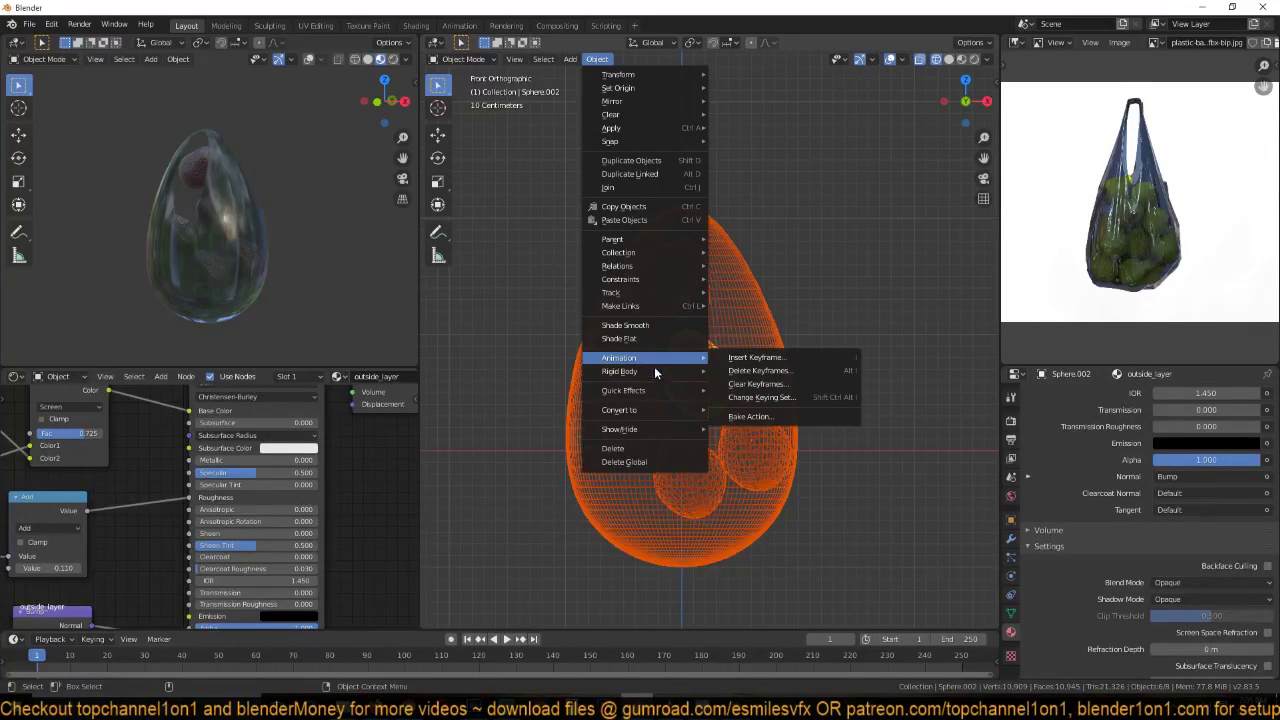
pyautogui.moveTo(655, 371)
pyautogui.click(767, 372)
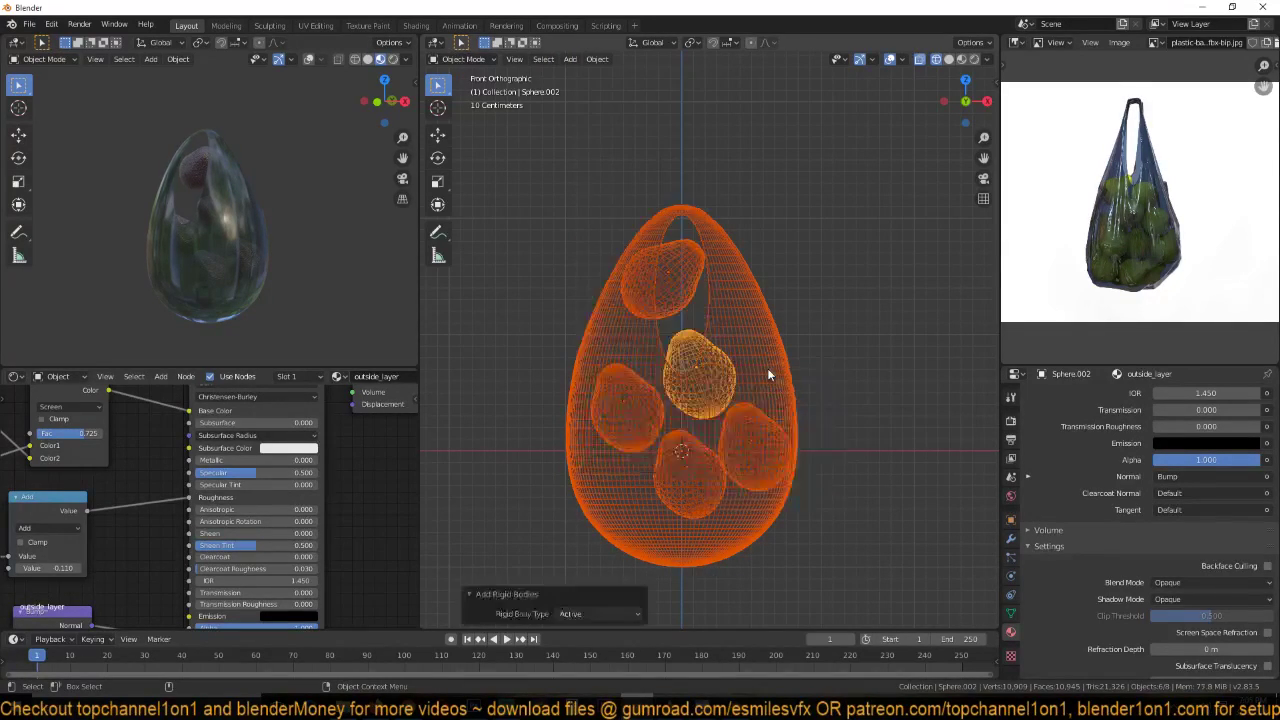
# - Select only the bag and change its rigid body type to Passive
pyautogui.scroll(-2, 765, 340)
pyautogui.hotkey('alt', 'a')
pyautogui.click(730, 345)
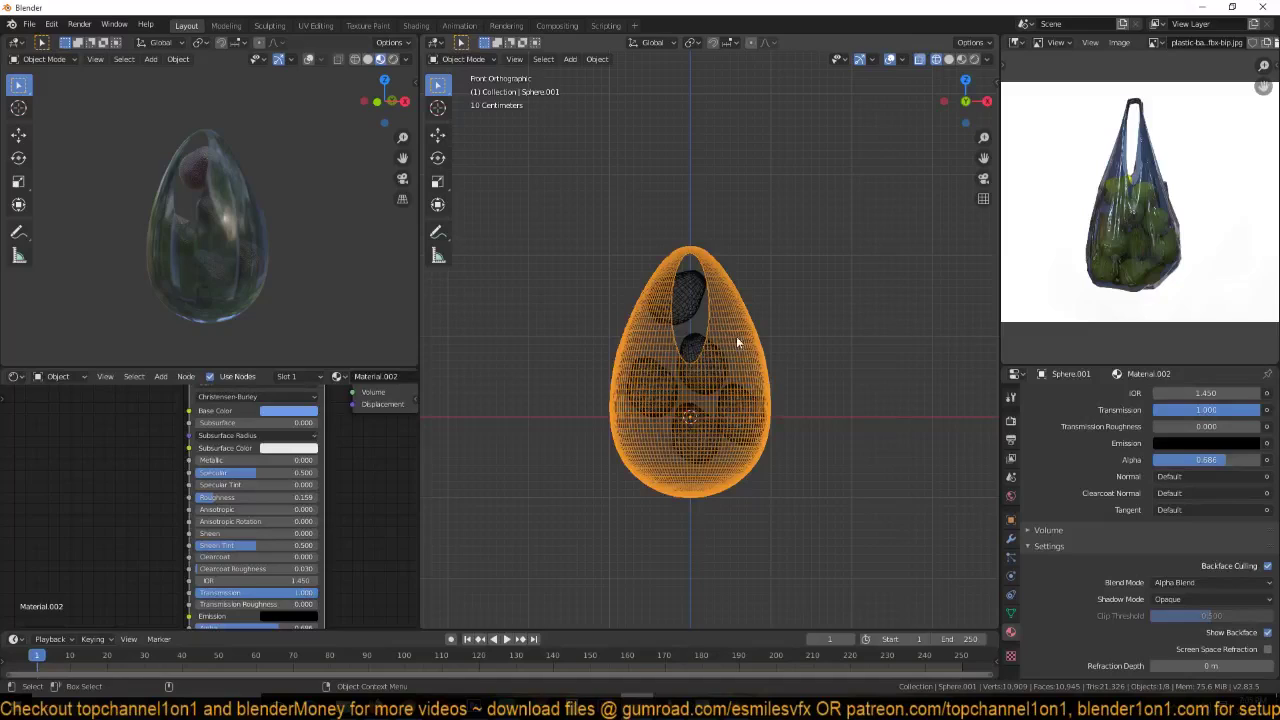
pyautogui.click(1010, 576)
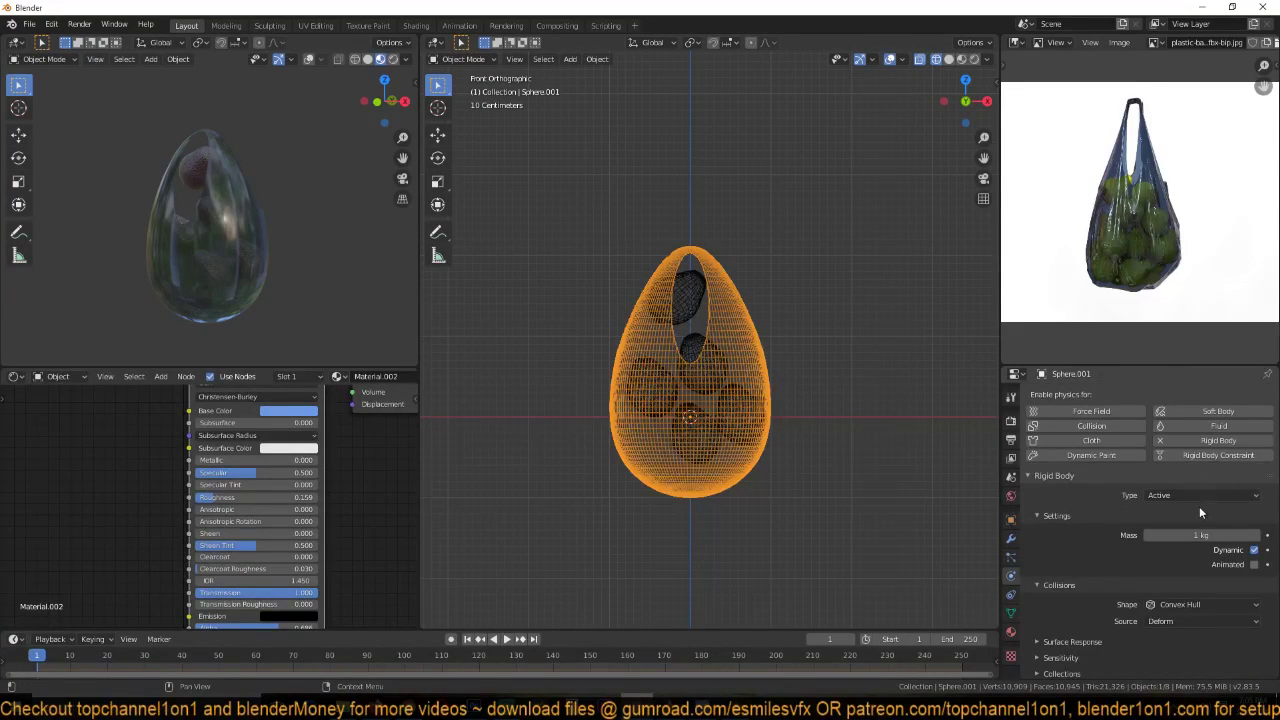
pyautogui.click(1197, 497)
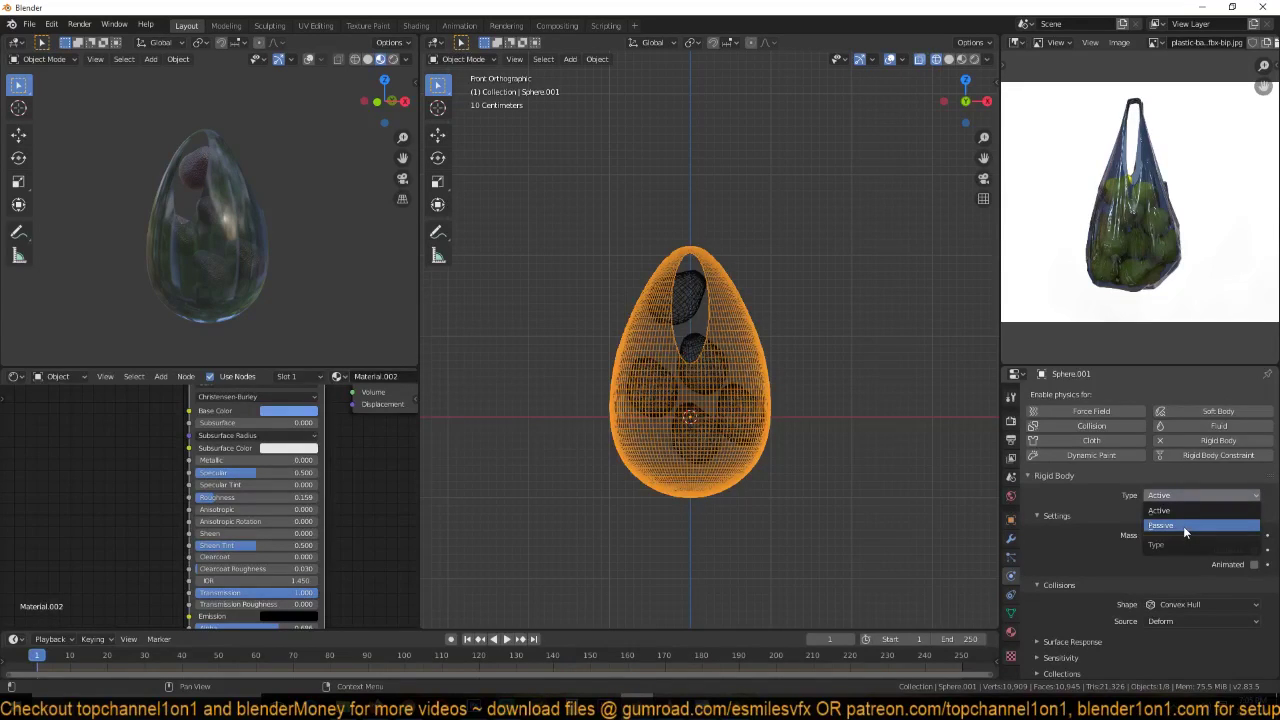
pyautogui.click(1183, 525)
# - Play the rigid body simulation to check how the avocados fall, and return to the first frame
pyautogui.click(794, 451)
pyautogui.scroll(2, 790, 449)
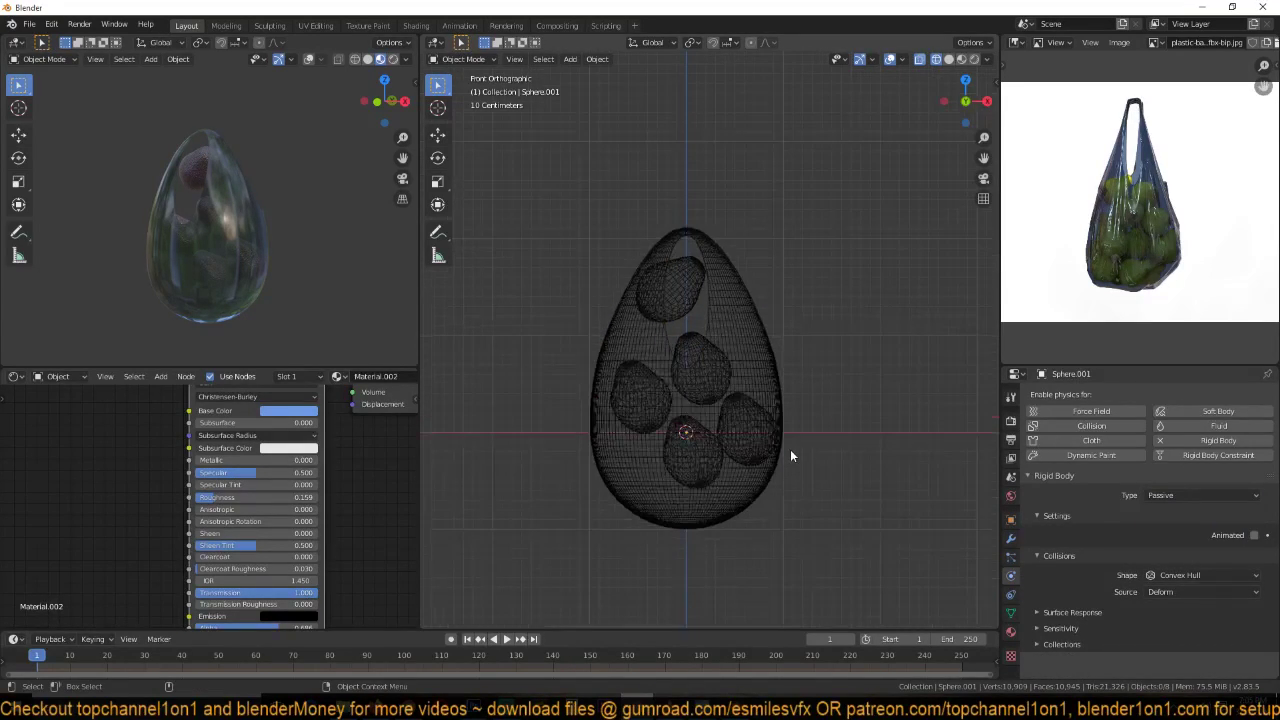
pyautogui.scroll(1, 790, 414)
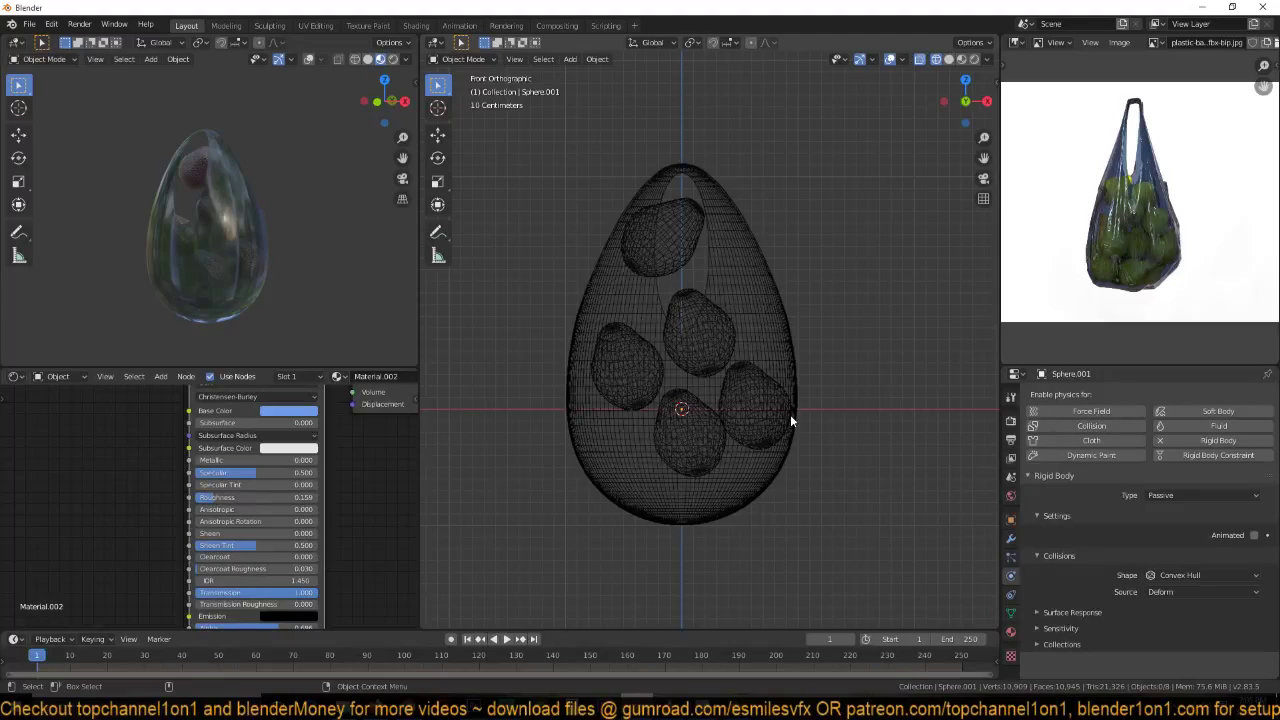
pyautogui.press('space')
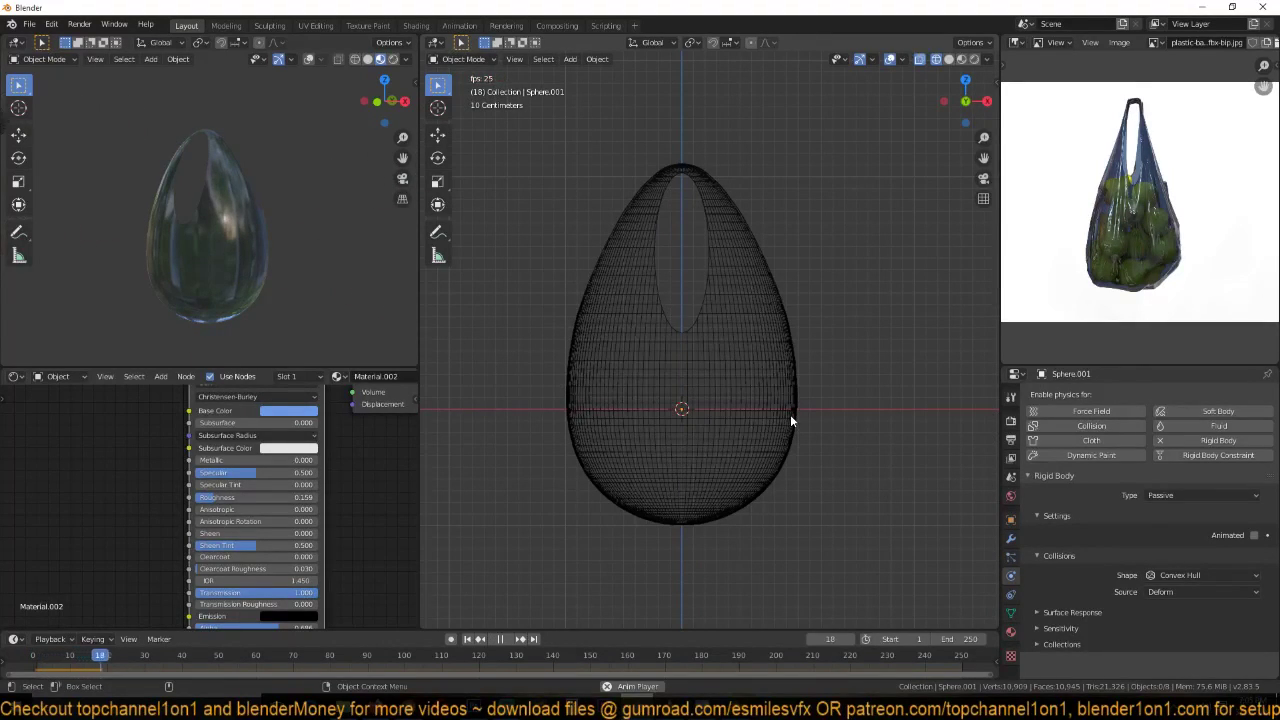
pyautogui.press('Escape')
# - Set the bag's rigid body collision shape to Mesh and play the simulation so the avocados drop inside the bag
pyautogui.click(776, 336)
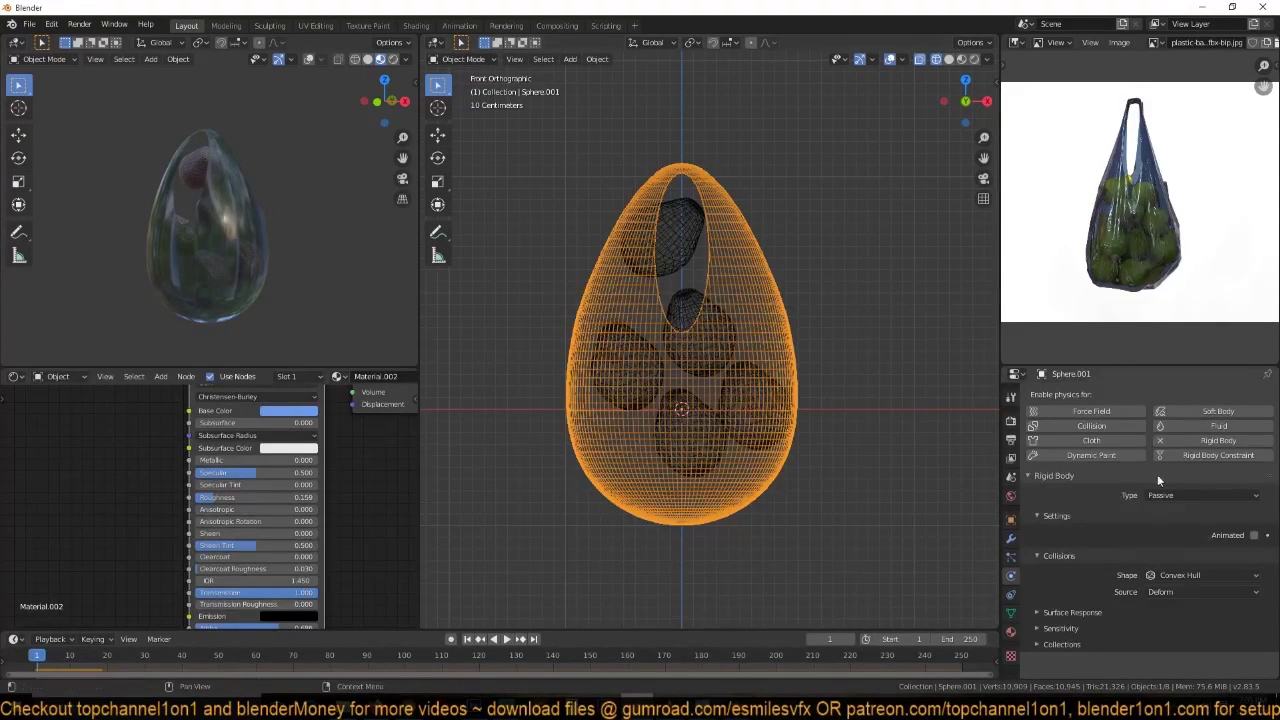
pyautogui.click(1195, 496)
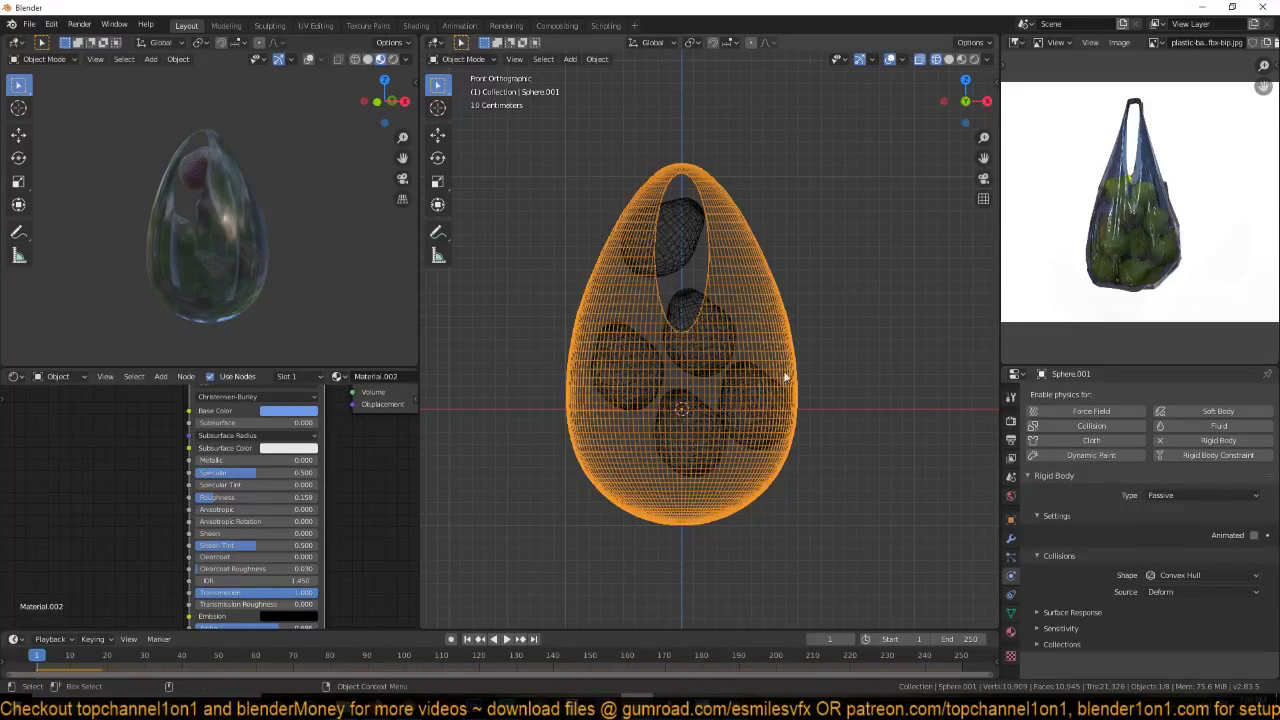
pyautogui.click(1192, 576)
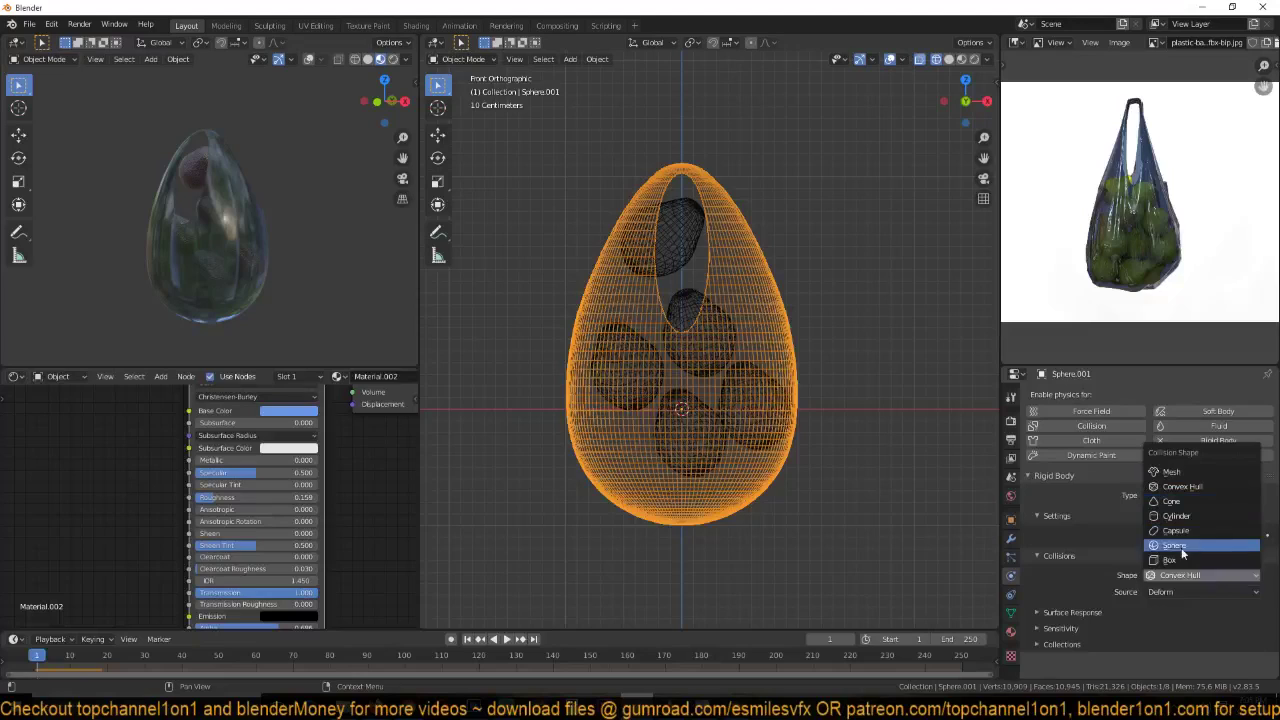
pyautogui.click(1172, 471)
pyautogui.scroll(-2, 789, 411)
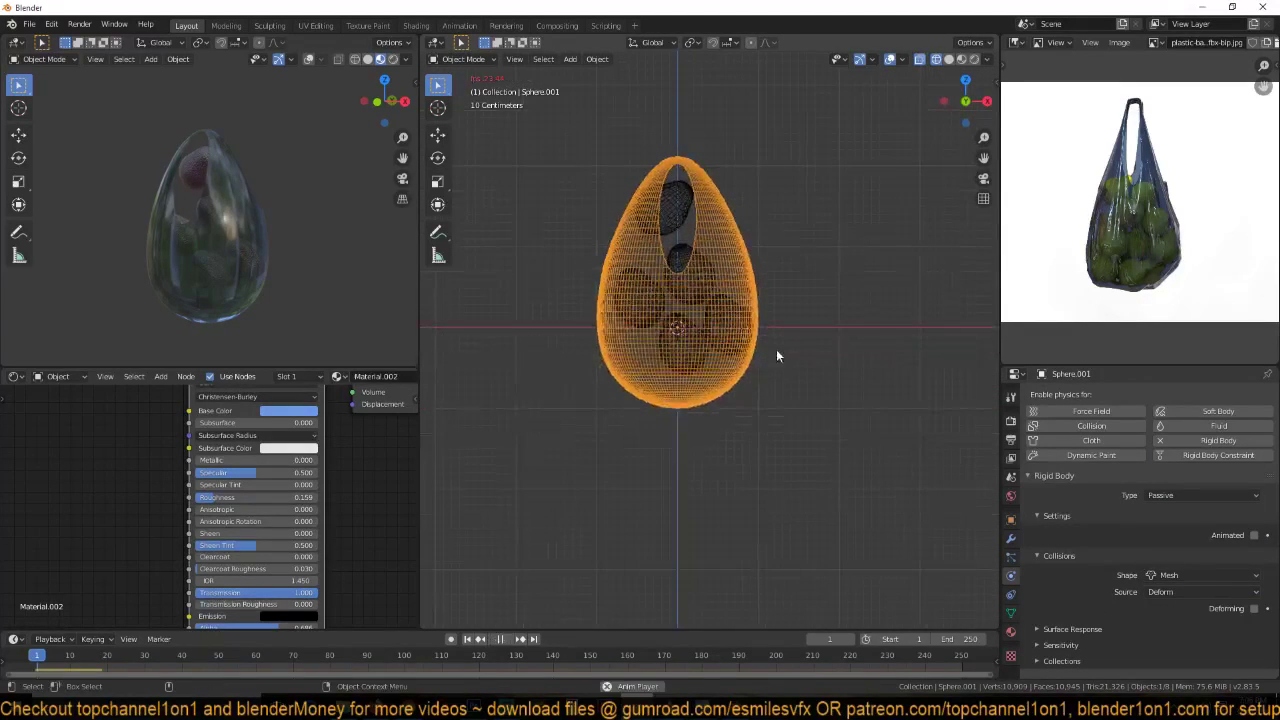
pyautogui.press('space')
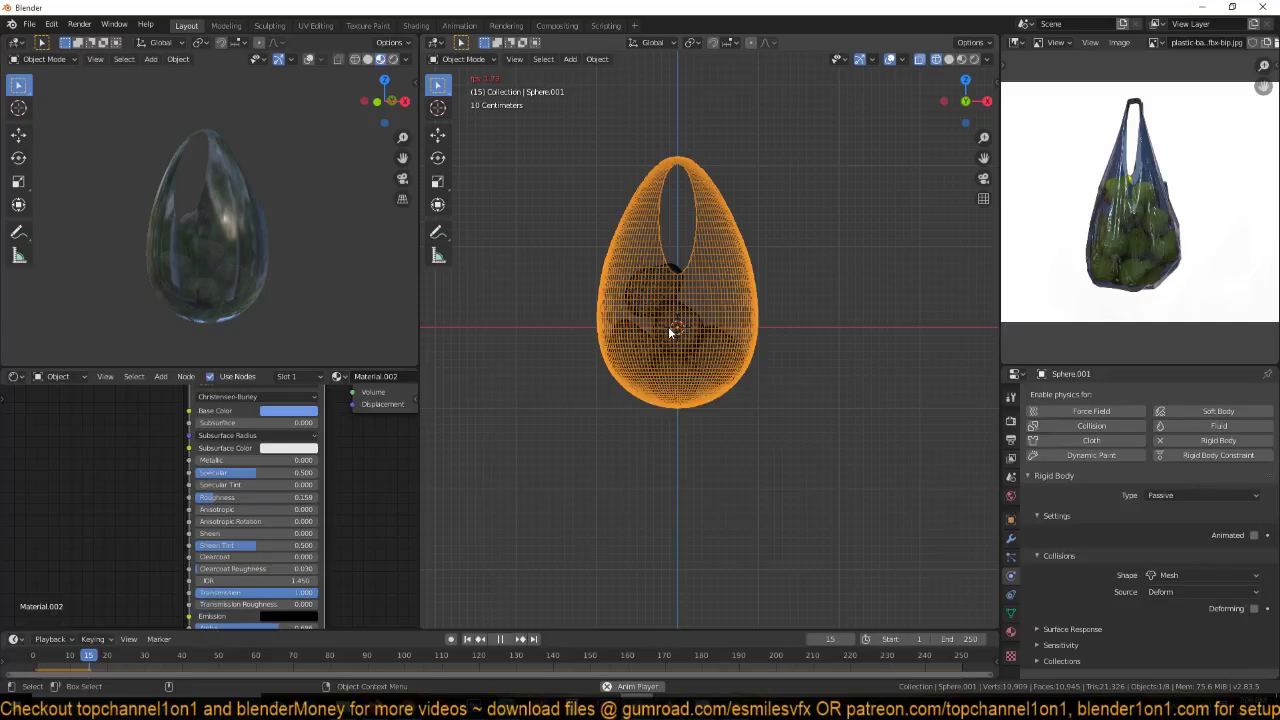
# - Stop the simulation at frame 18, apply the rigid body transformation to the bag and all avocados, and return to frame 0
pyautogui.press('space')
pyautogui.scroll(2, 675, 345)
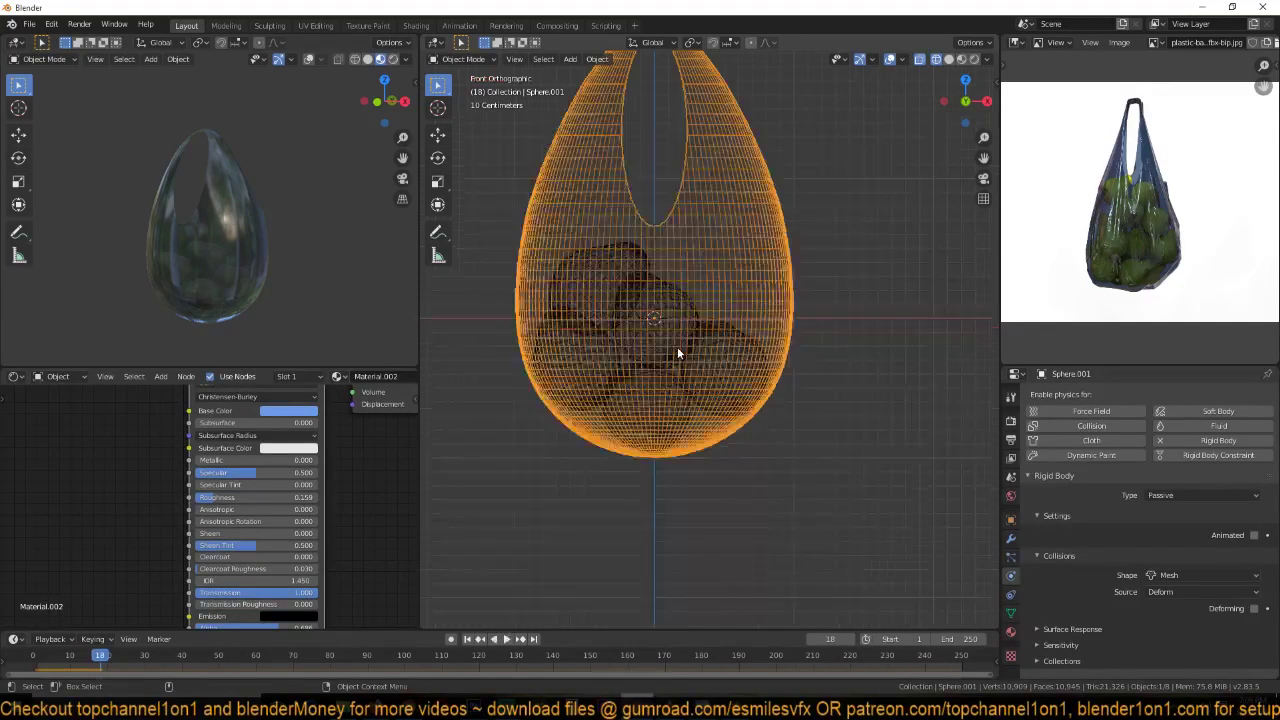
pyautogui.press('KP_7')
pyautogui.press('KP_1')
pyautogui.moveTo(514, 243); pyautogui.dragTo(705, 445)
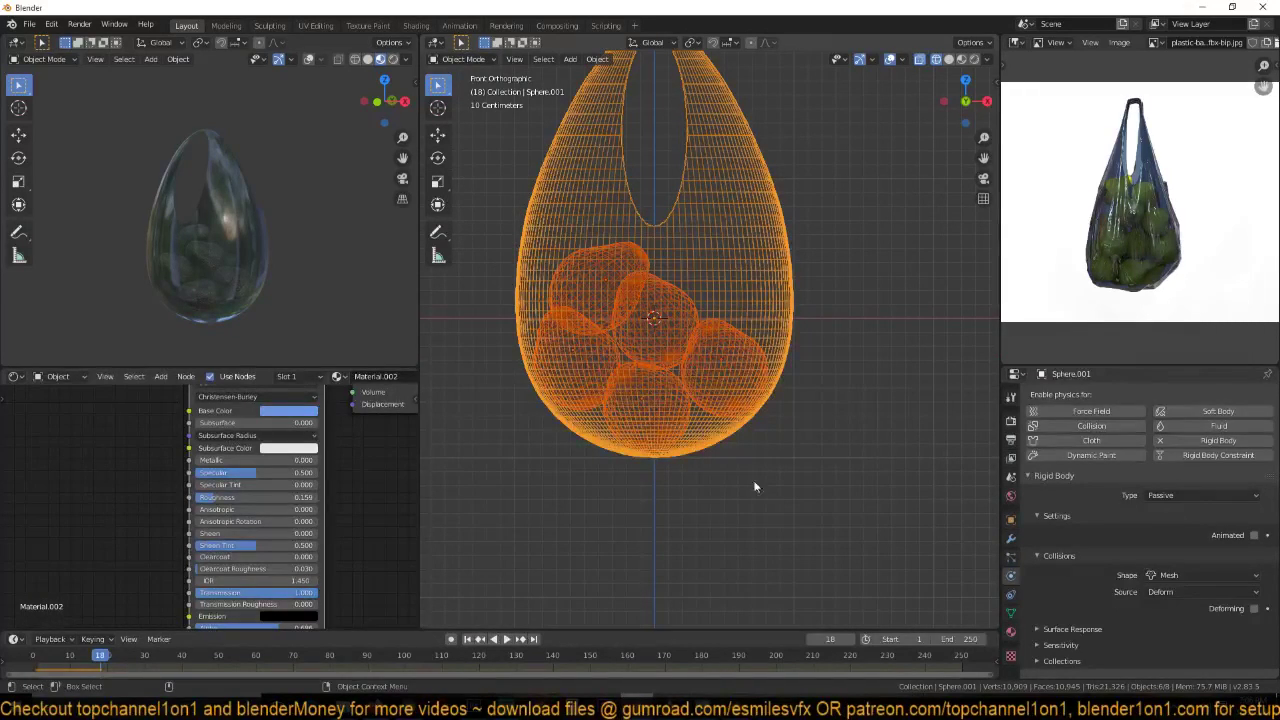
pyautogui.click(597, 59)
pyautogui.moveTo(671, 371)
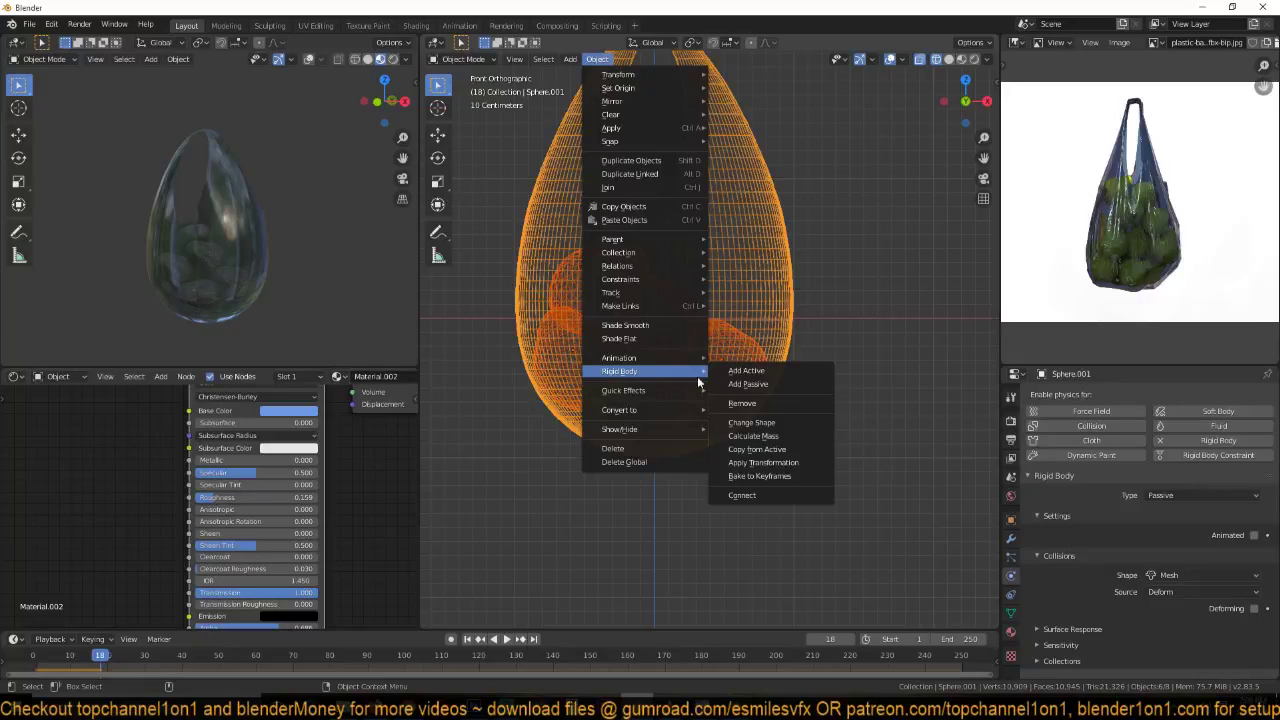
pyautogui.click(790, 465)
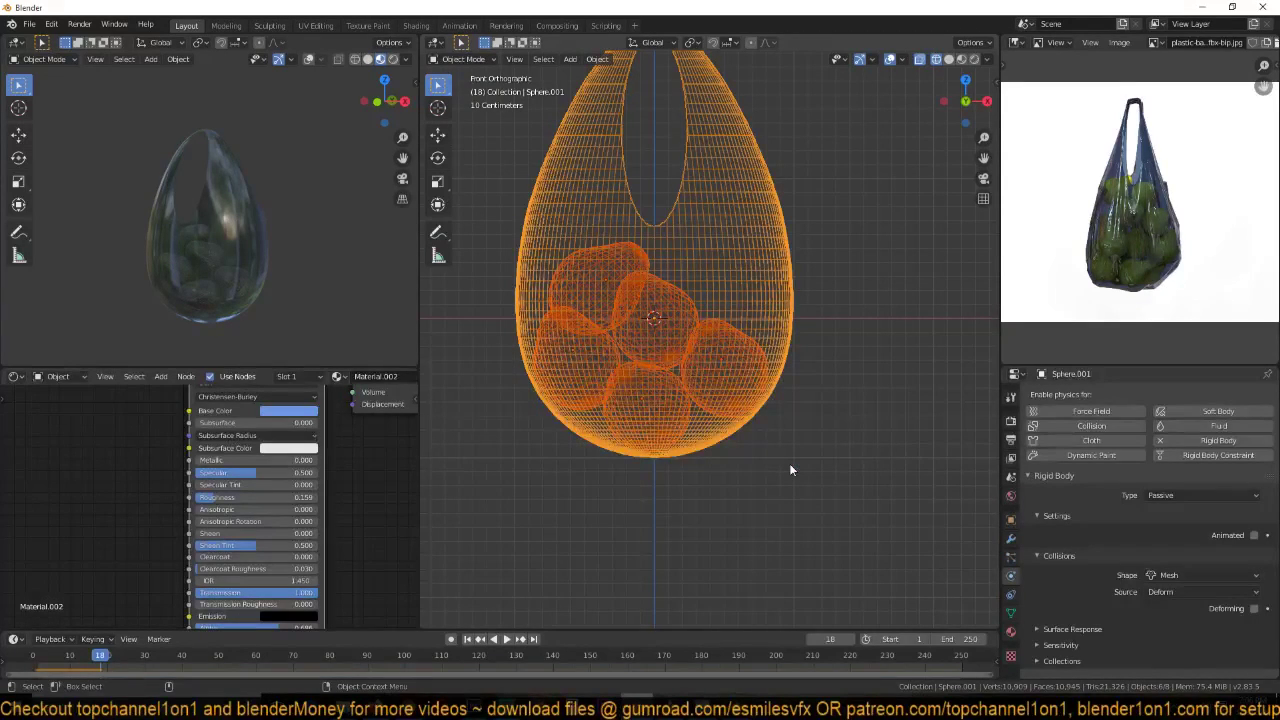
pyautogui.click(33, 655)
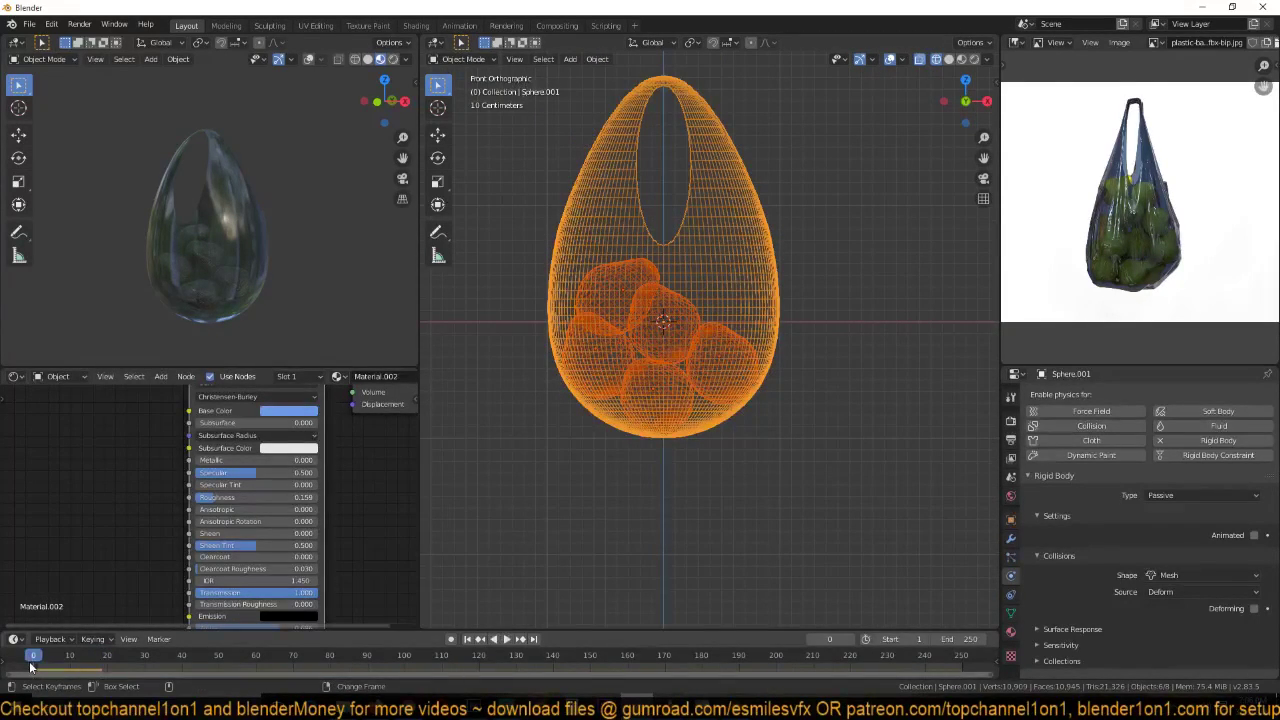
# - Duplicate the five avocados about 1.16 m upward inside the bag and scale the copies to about 0.913
pyautogui.keyDown('shift'); pyautogui.click(594, 206); pyautogui.keyUp('shift')
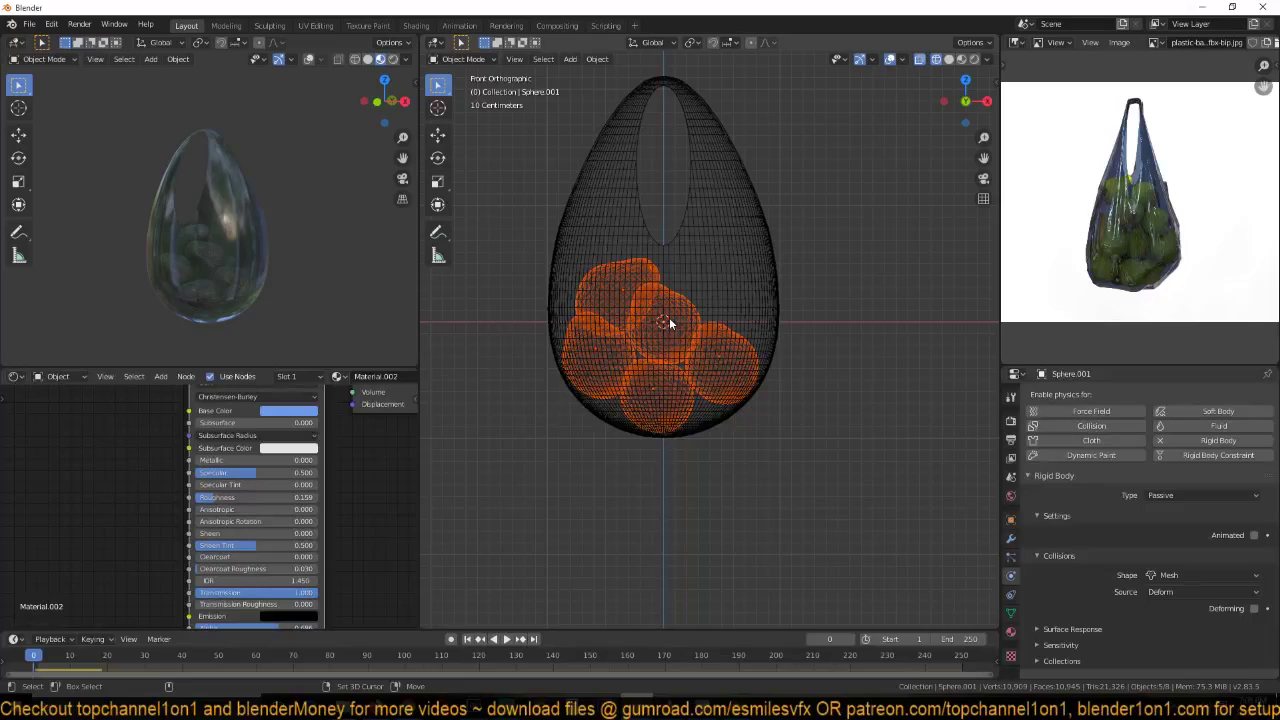
pyautogui.press('g')
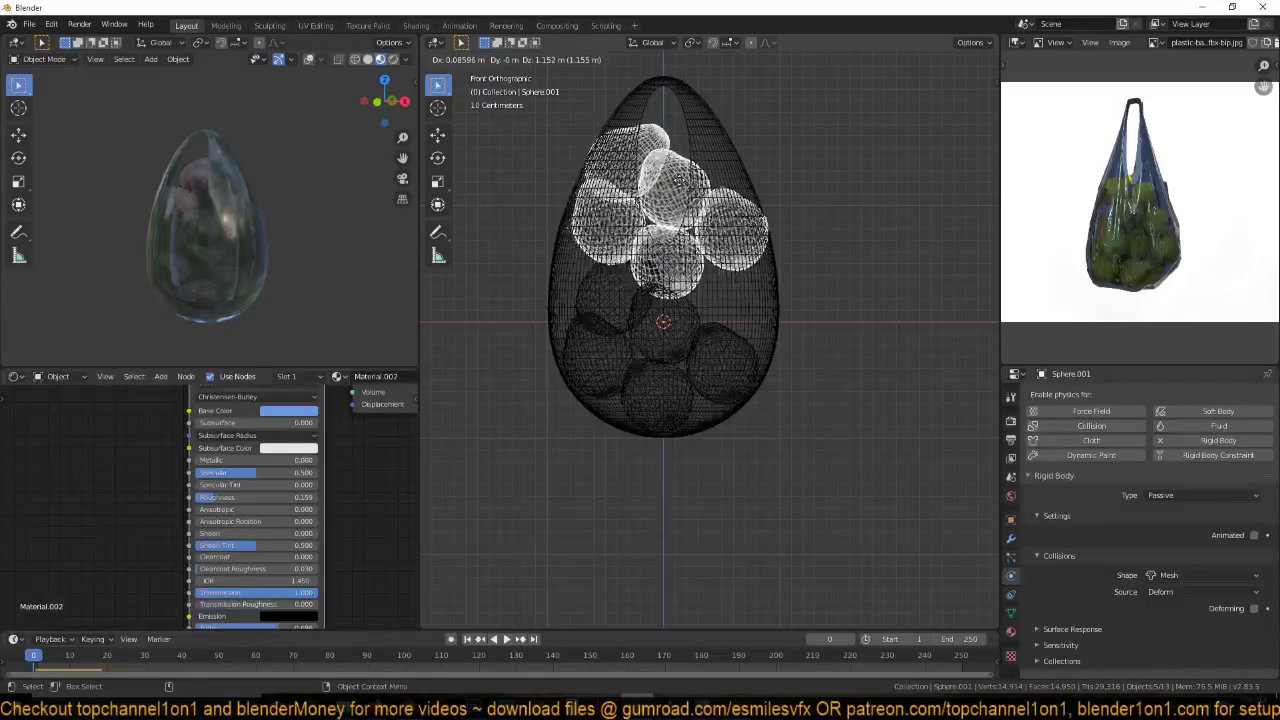
pyautogui.click(789, 222)
pyautogui.press('s')
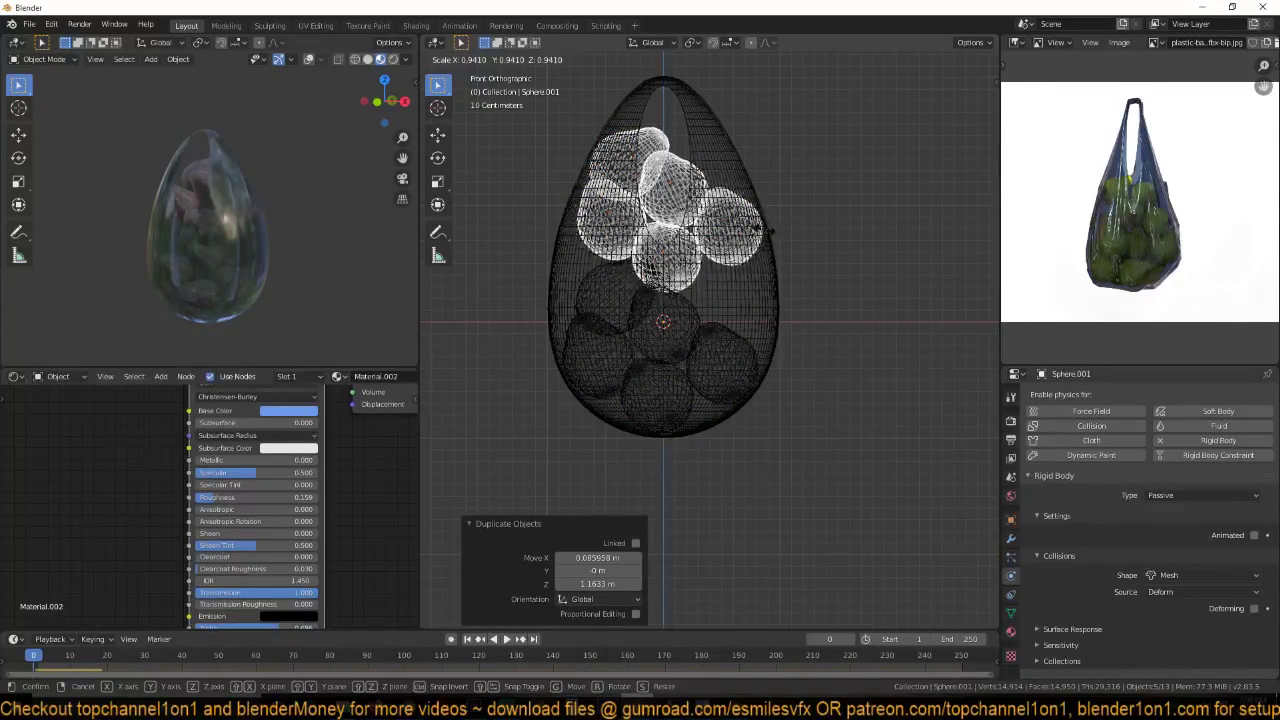
pyautogui.click(762, 229)
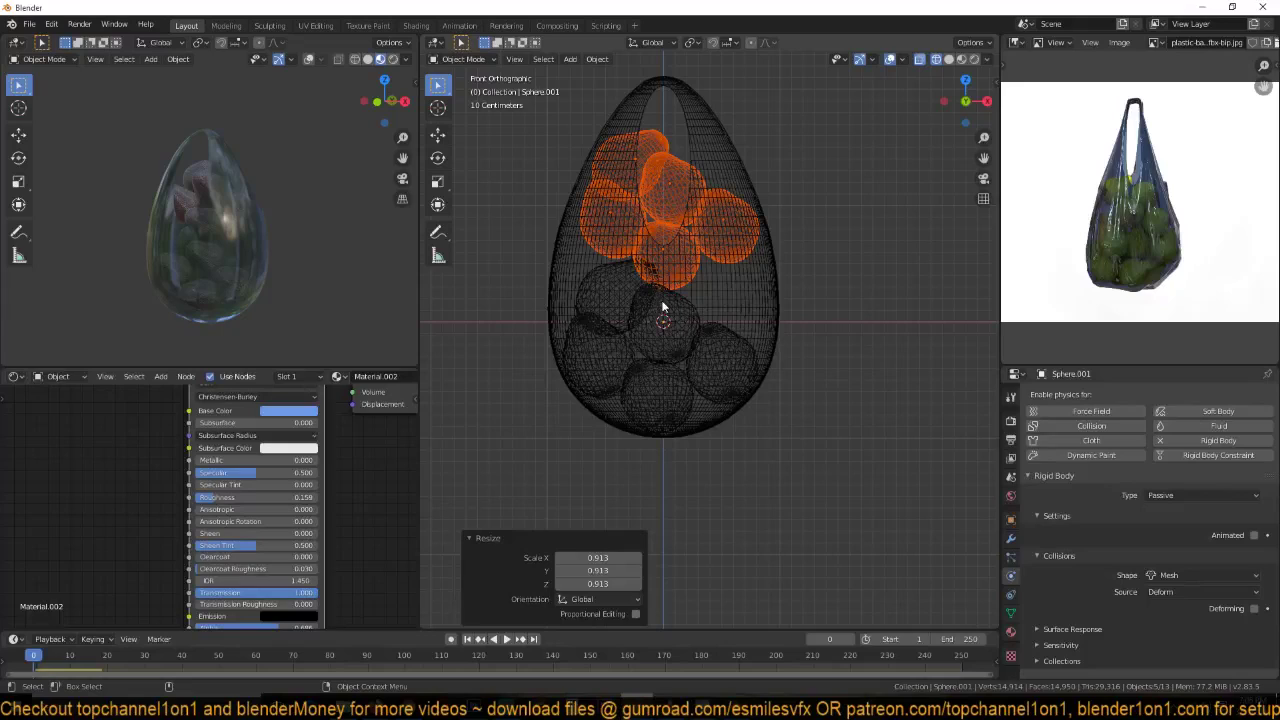
# - Run the simulation to frame 14 and apply the rigid body transformation to the bag and all ten avocados
pyautogui.press('space')
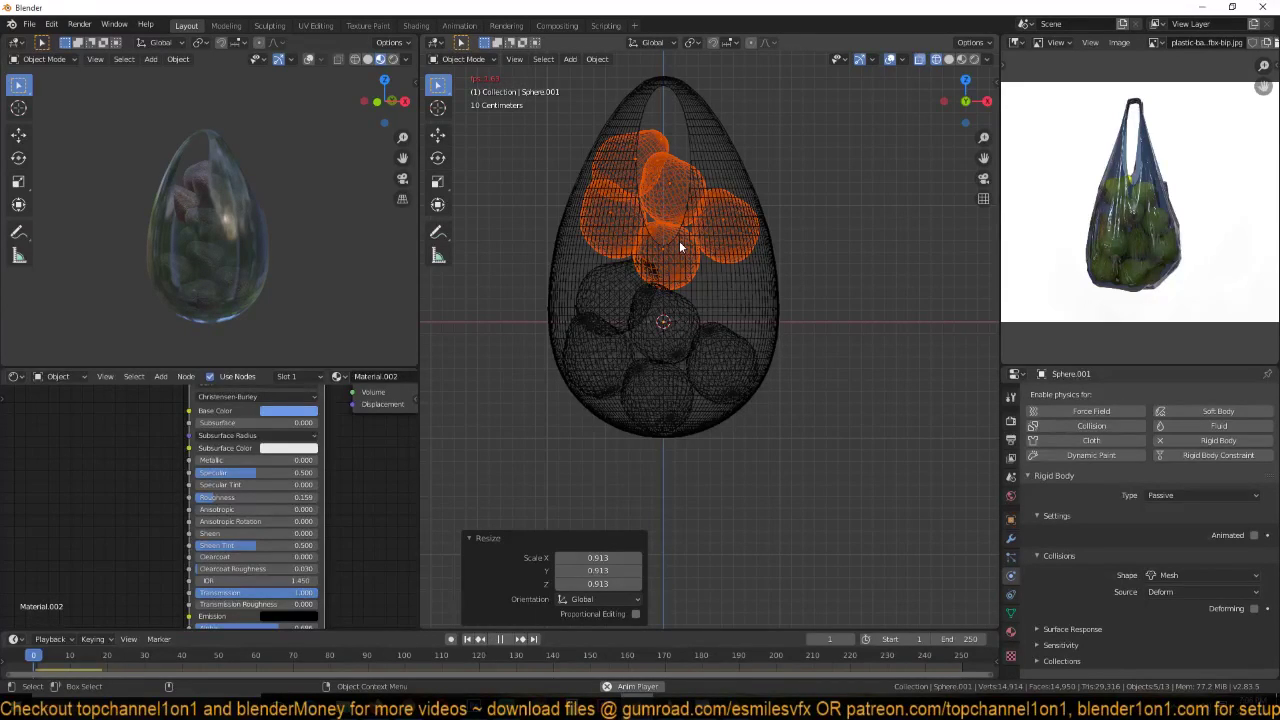
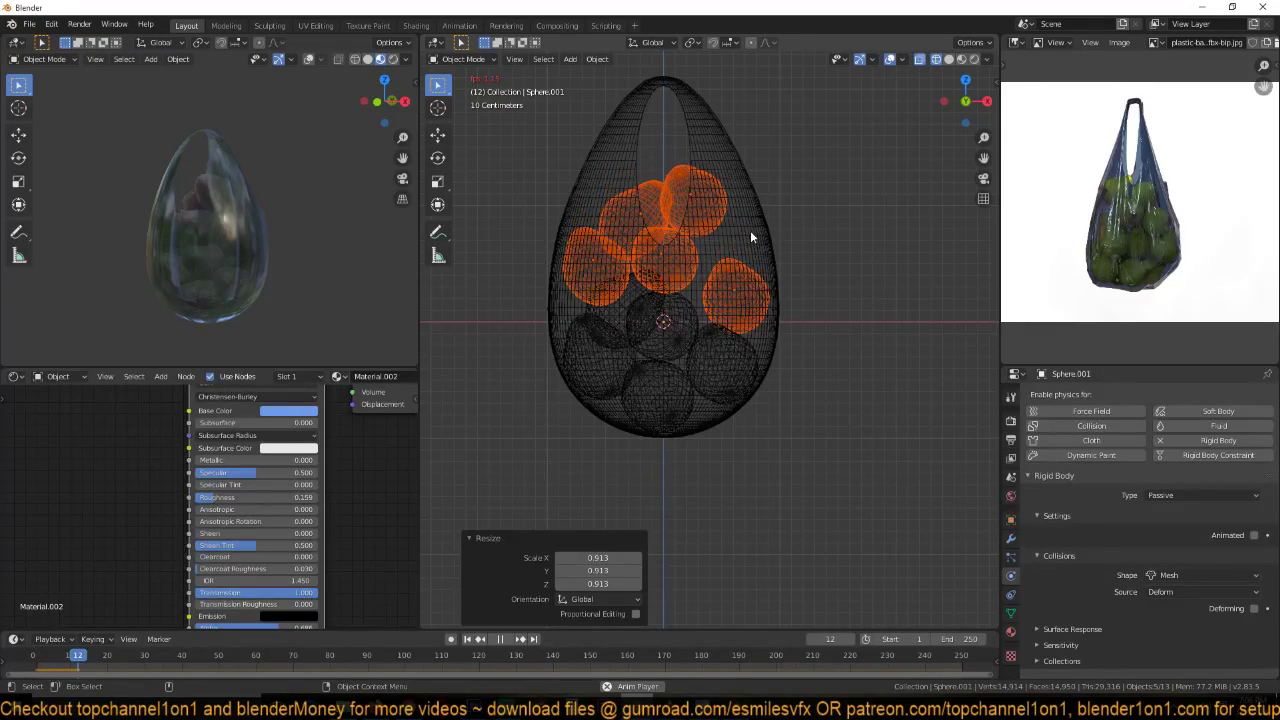
pyautogui.moveTo(524, 165); pyautogui.dragTo(775, 386)
pyautogui.press('space')
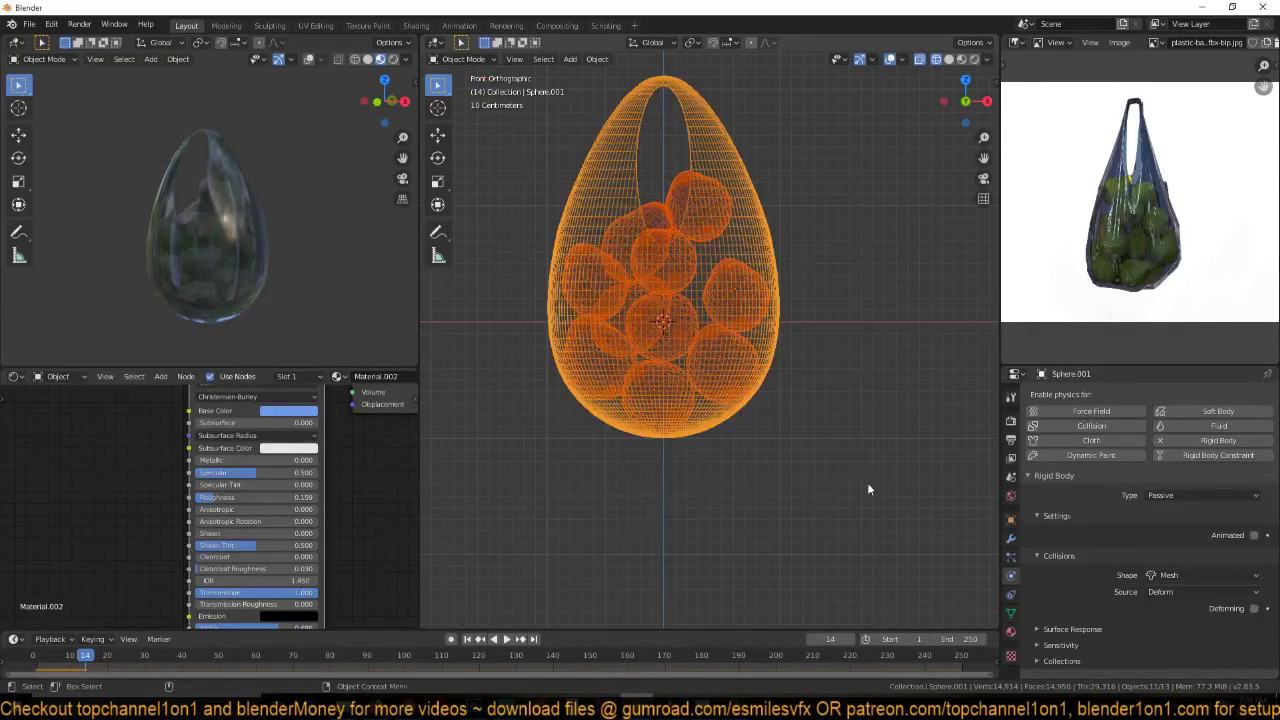
pyautogui.click(596, 59)
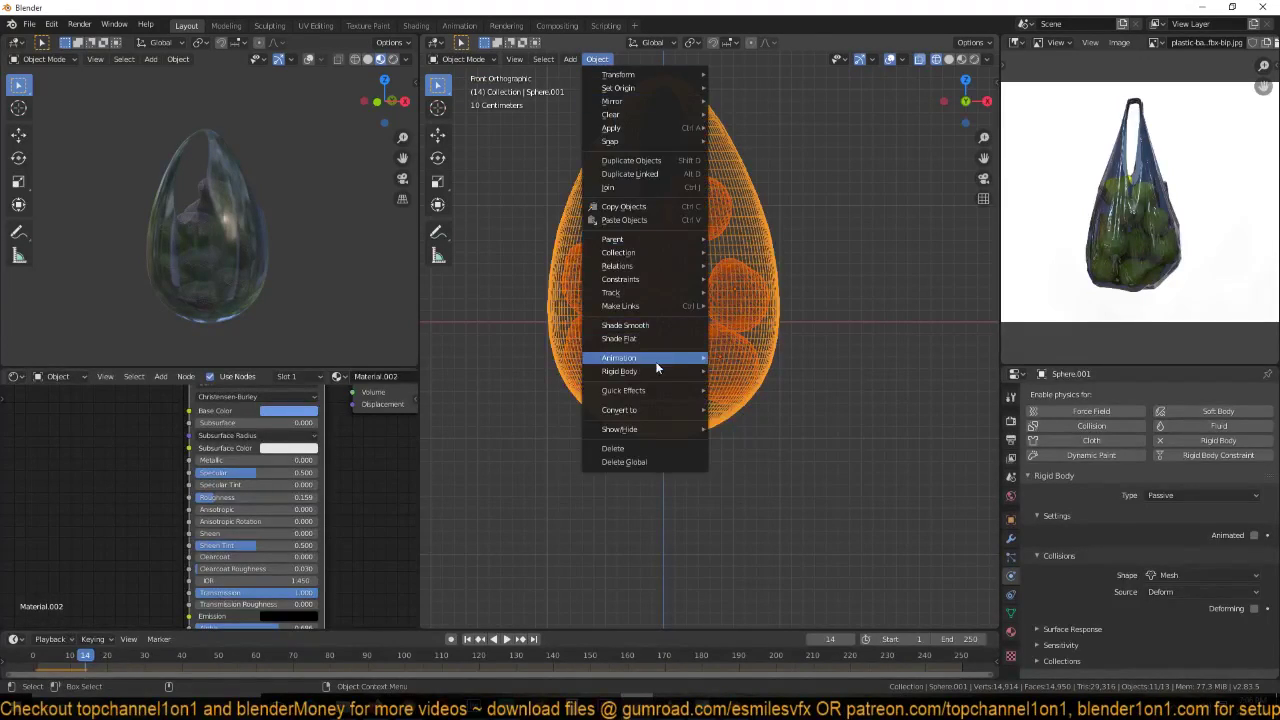
pyautogui.moveTo(659, 368)
pyautogui.click(760, 463)
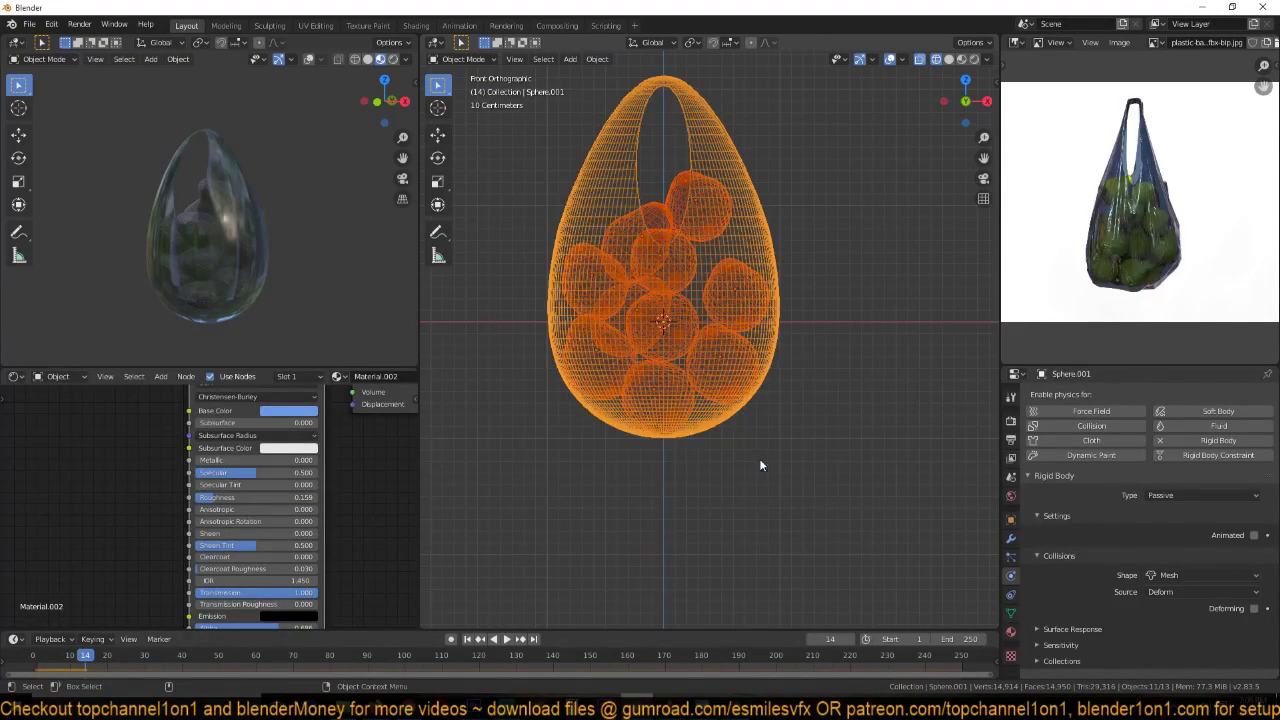
# - Select only the bag in top view, enable auto keying and keyframe its current transform at frame 0
pyautogui.click(799, 297)
pyautogui.click(702, 209)
pyautogui.click(661, 225)
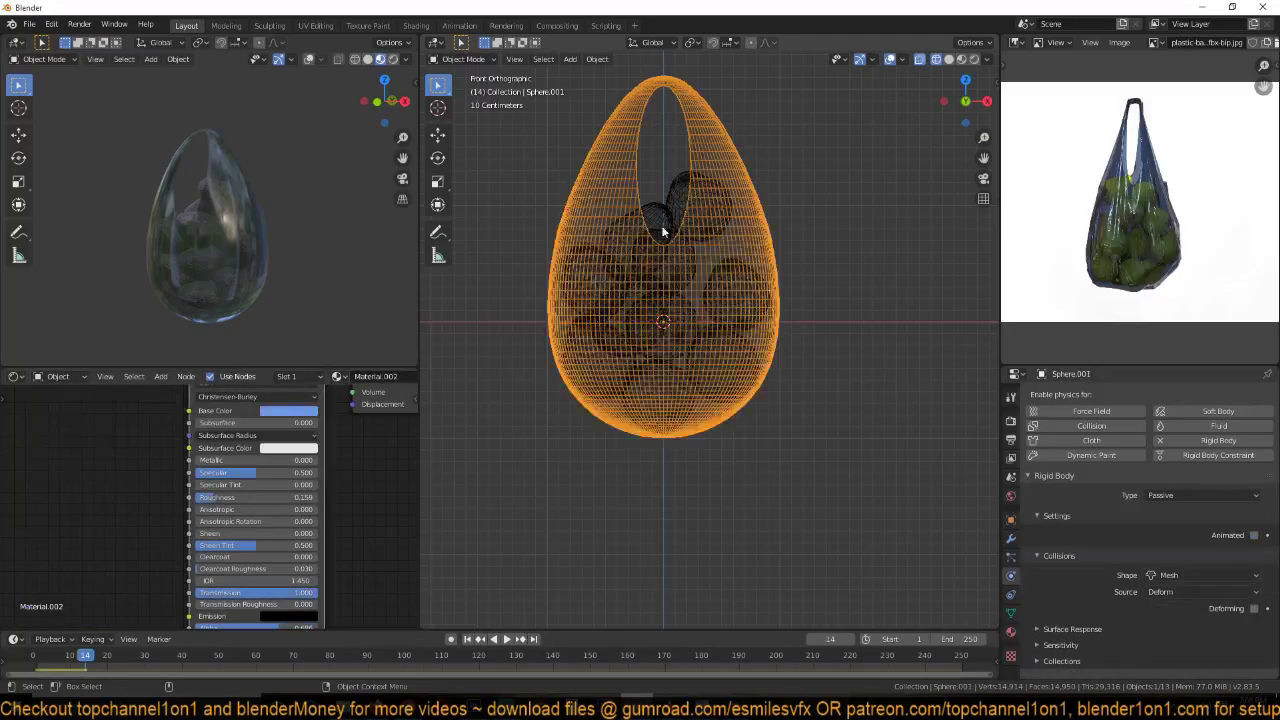
pyautogui.press('KP_7')
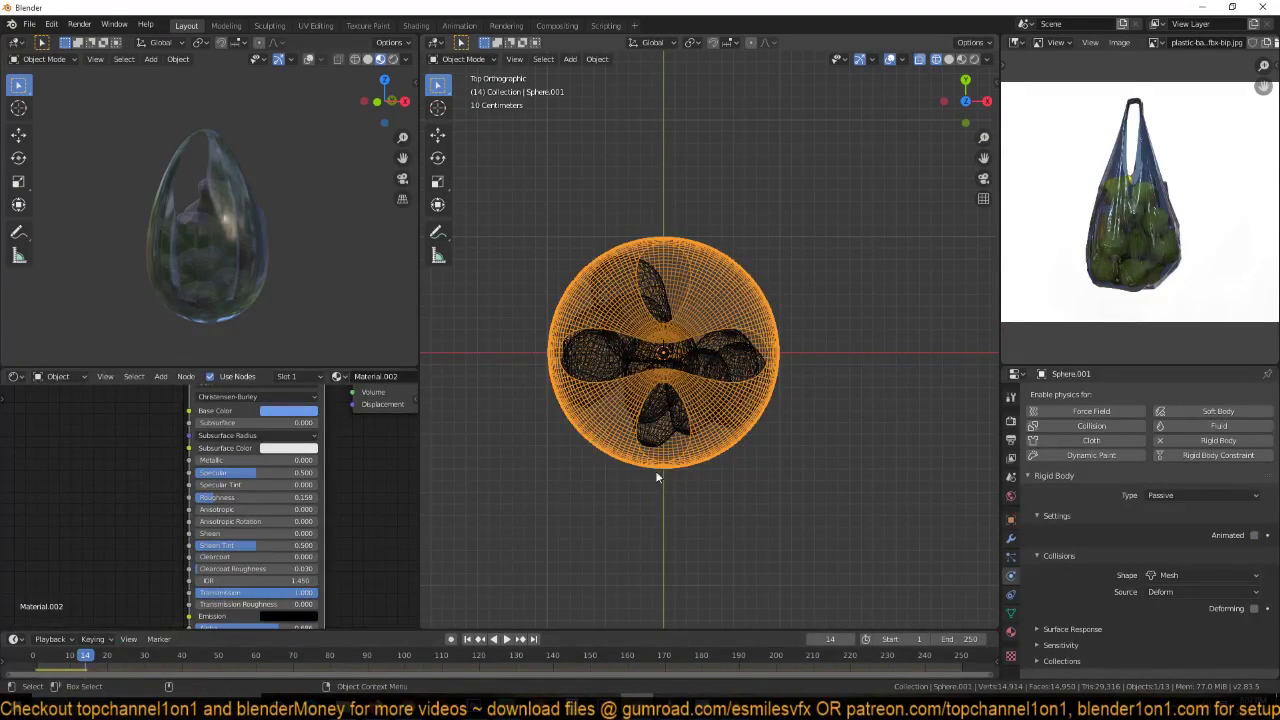
pyautogui.hotkey('shift', 'Left')
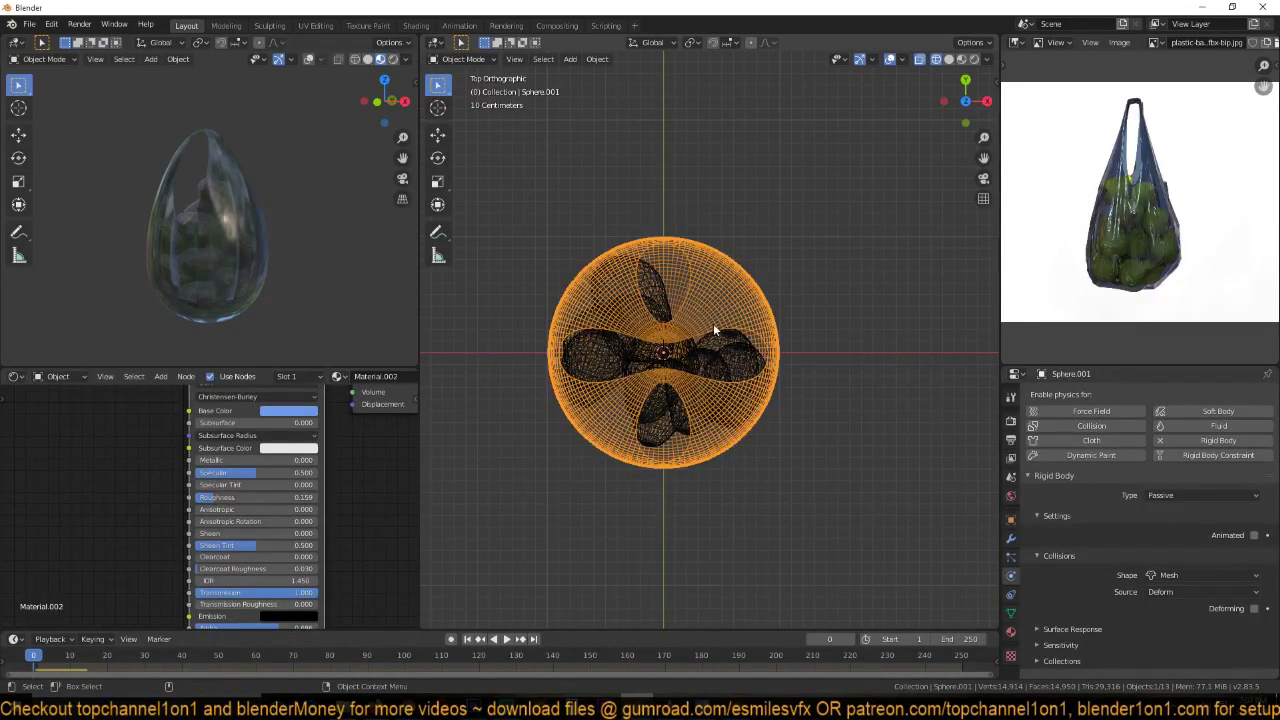
pyautogui.click(451, 639)
pyautogui.press('g')
pyautogui.click(684, 325)
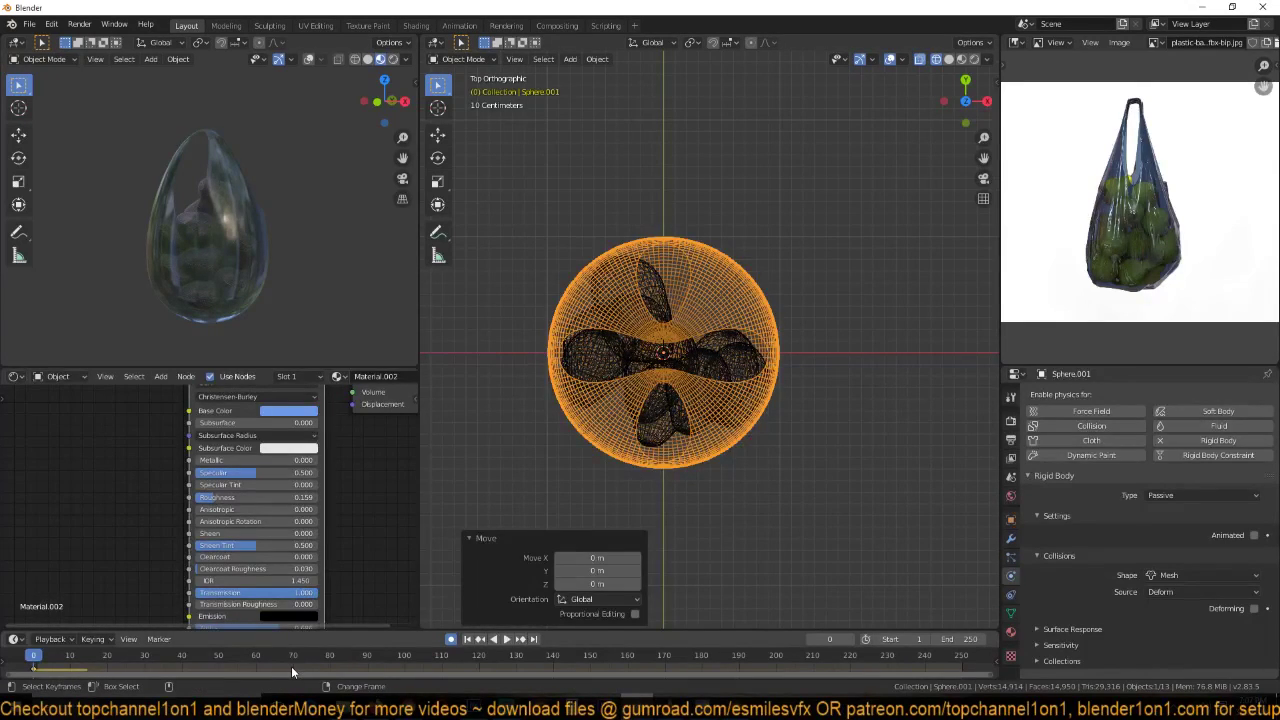
# - Keyframe the bag at frame 50 by scaling it to about 0.752 on X and Y, leaving out Z
pyautogui.press('space')
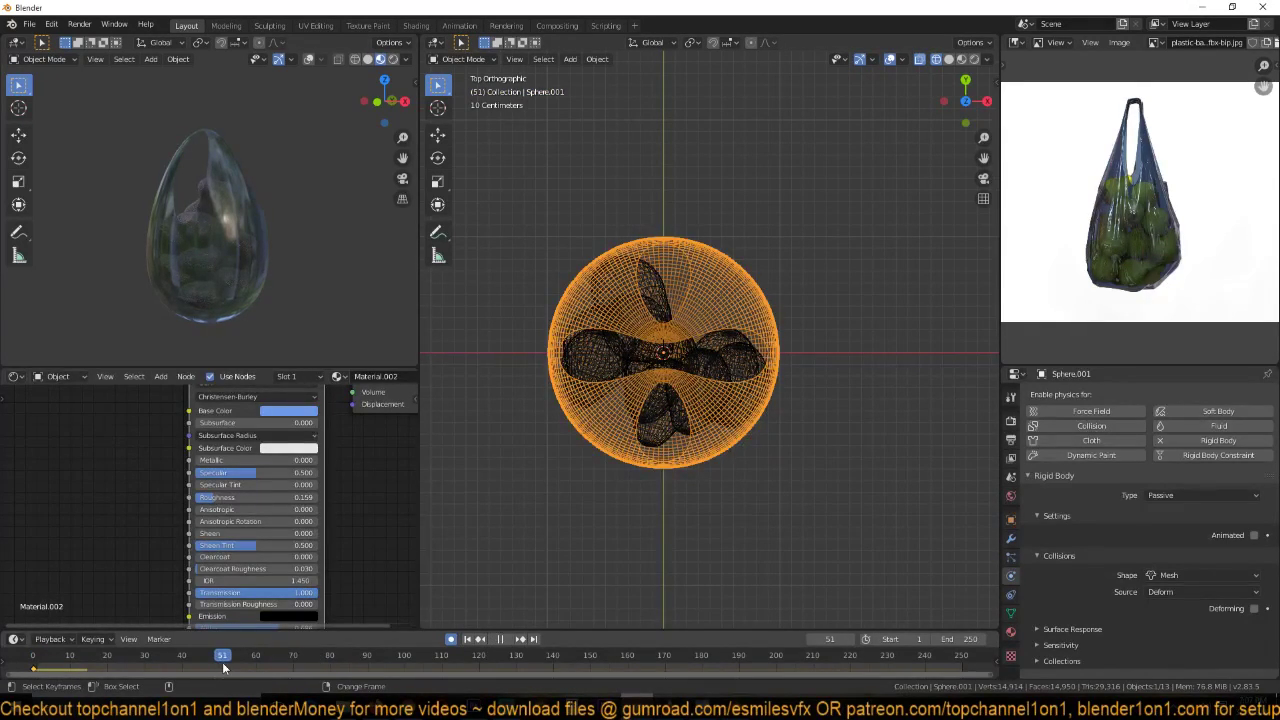
pyautogui.moveTo(223, 663); pyautogui.dragTo(219, 655)
pyautogui.press('space')
pyautogui.press('s')
pyautogui.hotkey('shift', 'z')
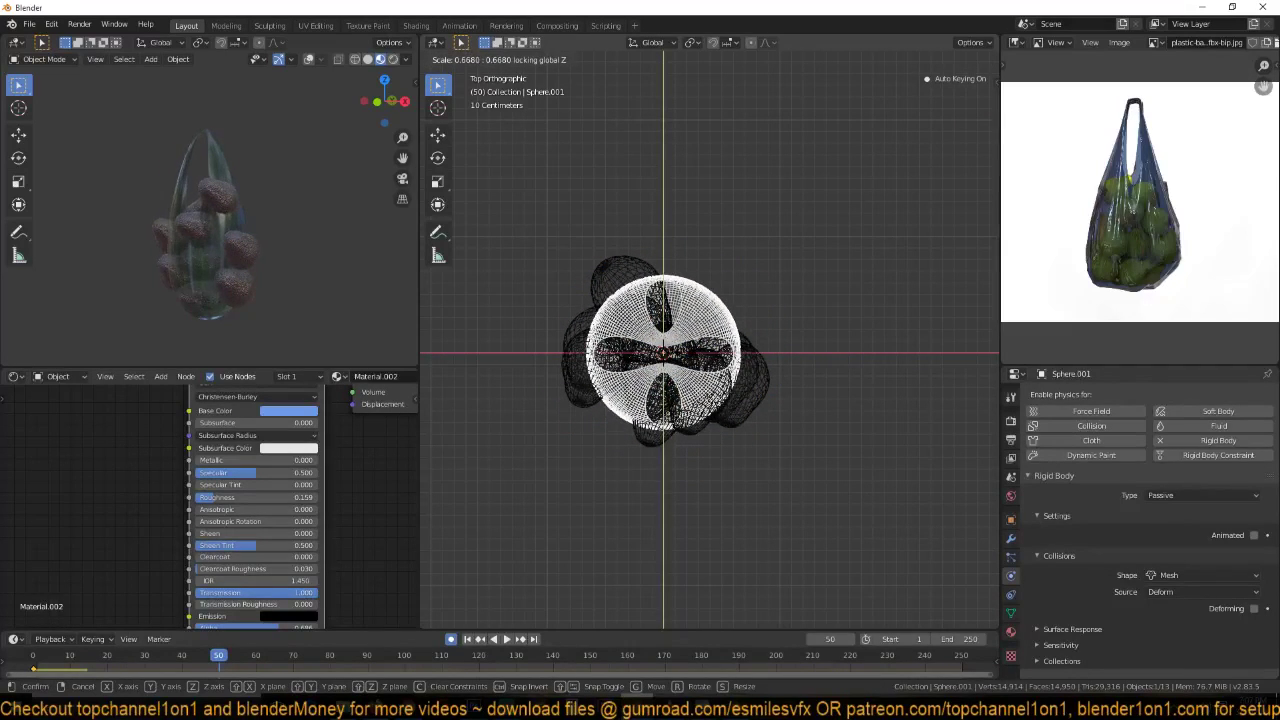
pyautogui.click(686, 366)
pyautogui.press('KP_1')
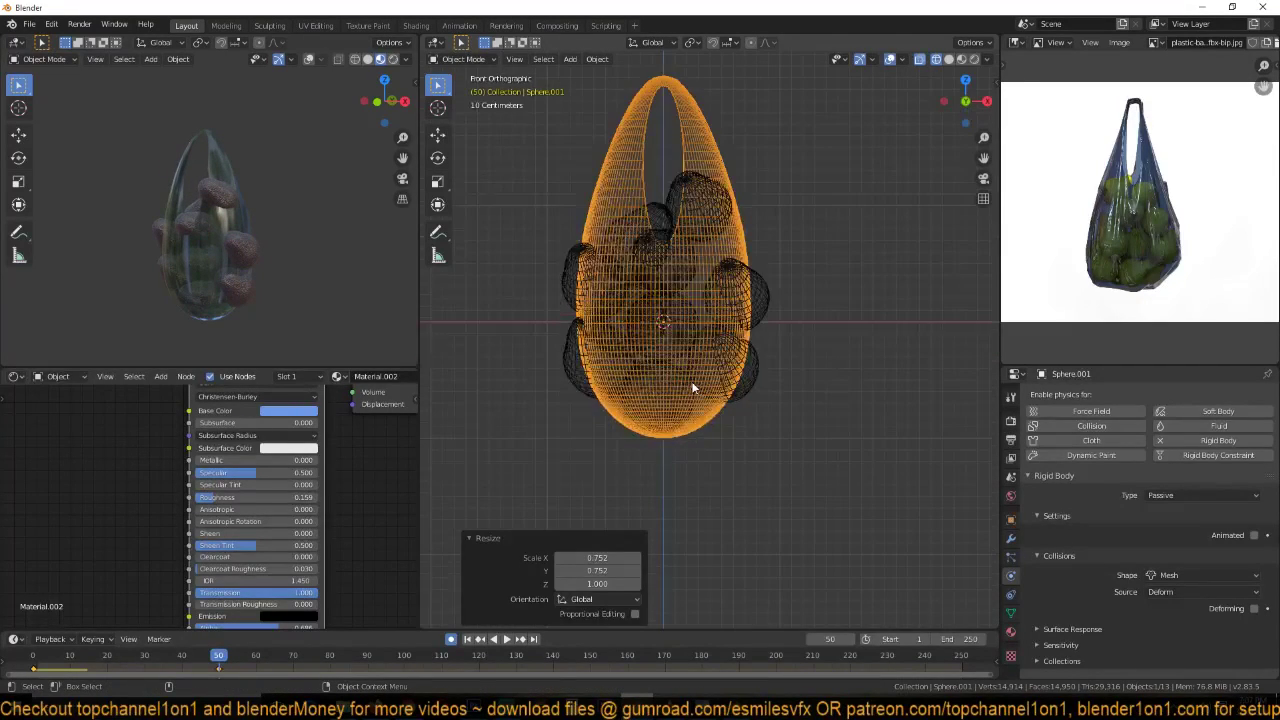
# - Enable Animated for the bag's rigid body and run the simulation from frame 0 to frame 23
pyautogui.hotkey('shift', 'Left')
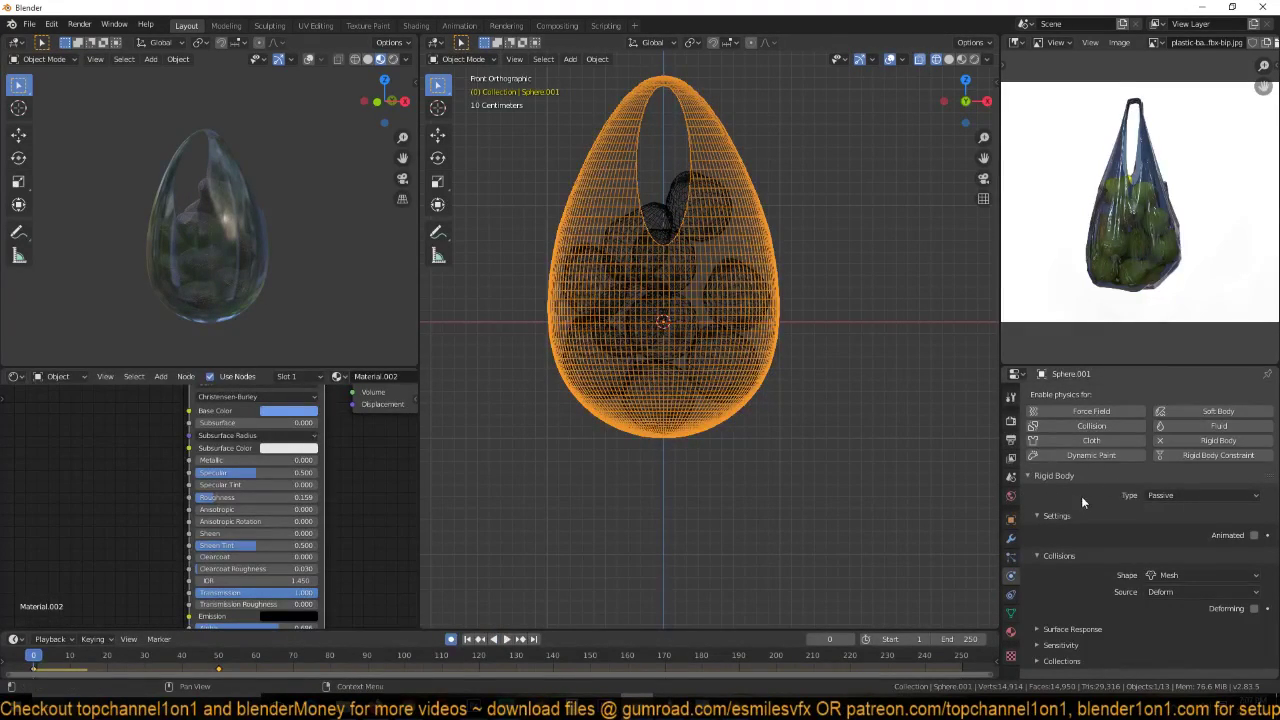
pyautogui.click(1254, 535)
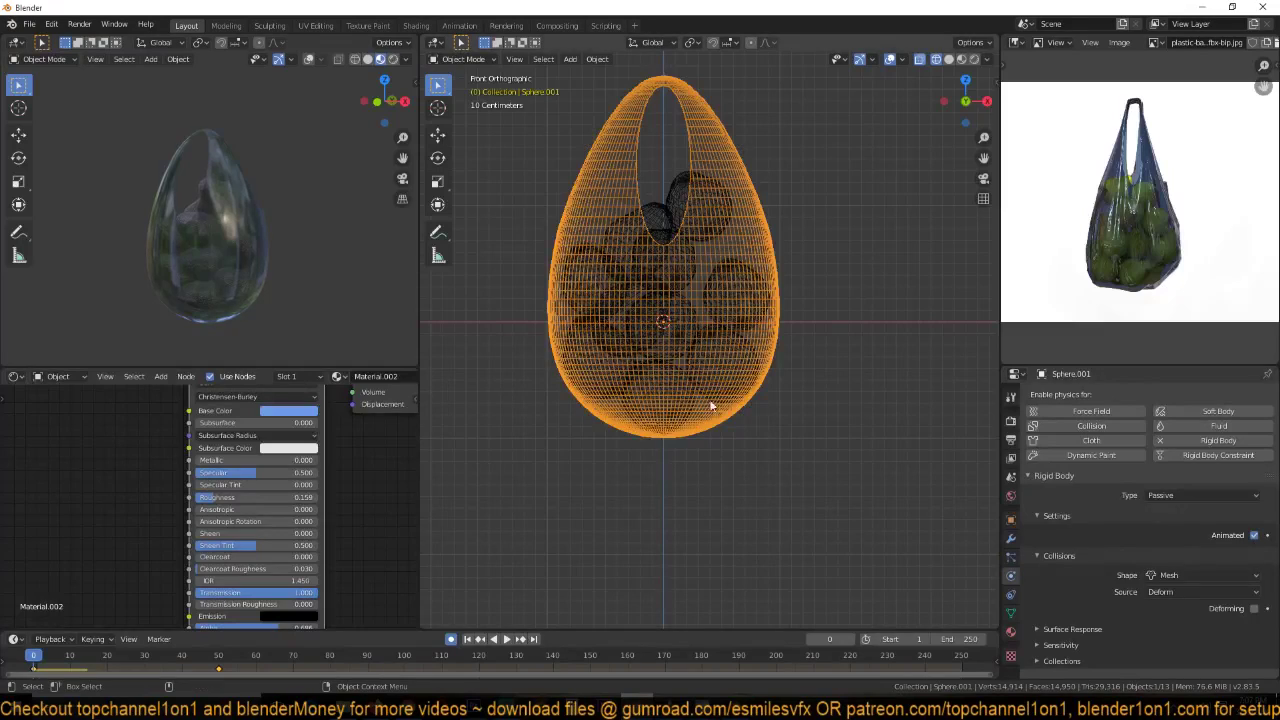
pyautogui.press('space')
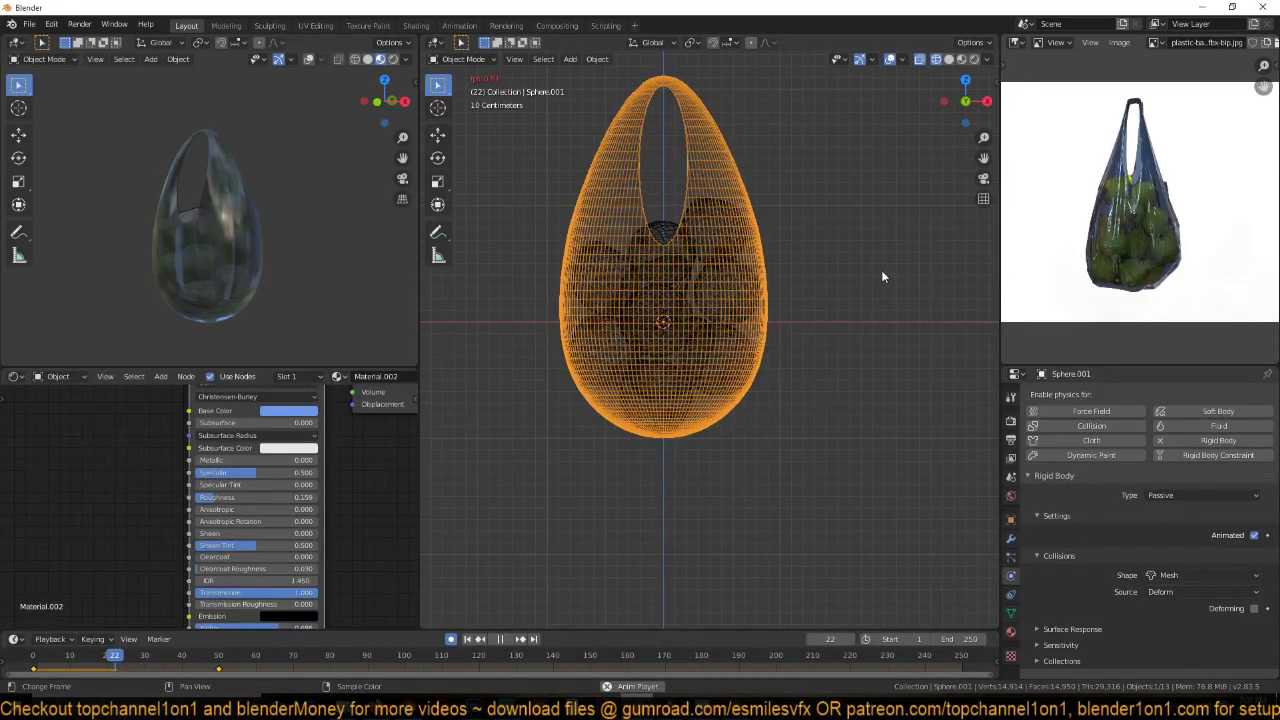
pyautogui.press('space')
# - Select the narrowed bag and all ten avocados at frame 23 and apply their rigid body transformation
pyautogui.moveTo(537, 175); pyautogui.dragTo(891, 495)
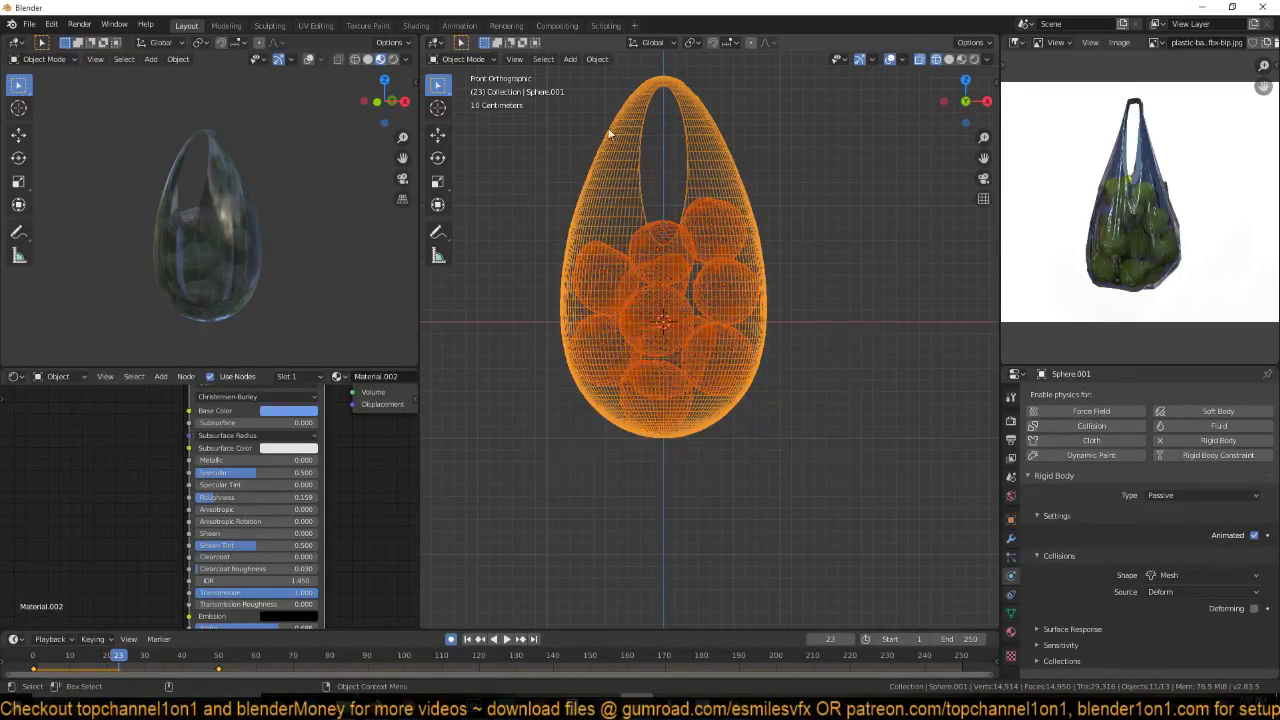
pyautogui.click(597, 59)
pyautogui.moveTo(650, 372)
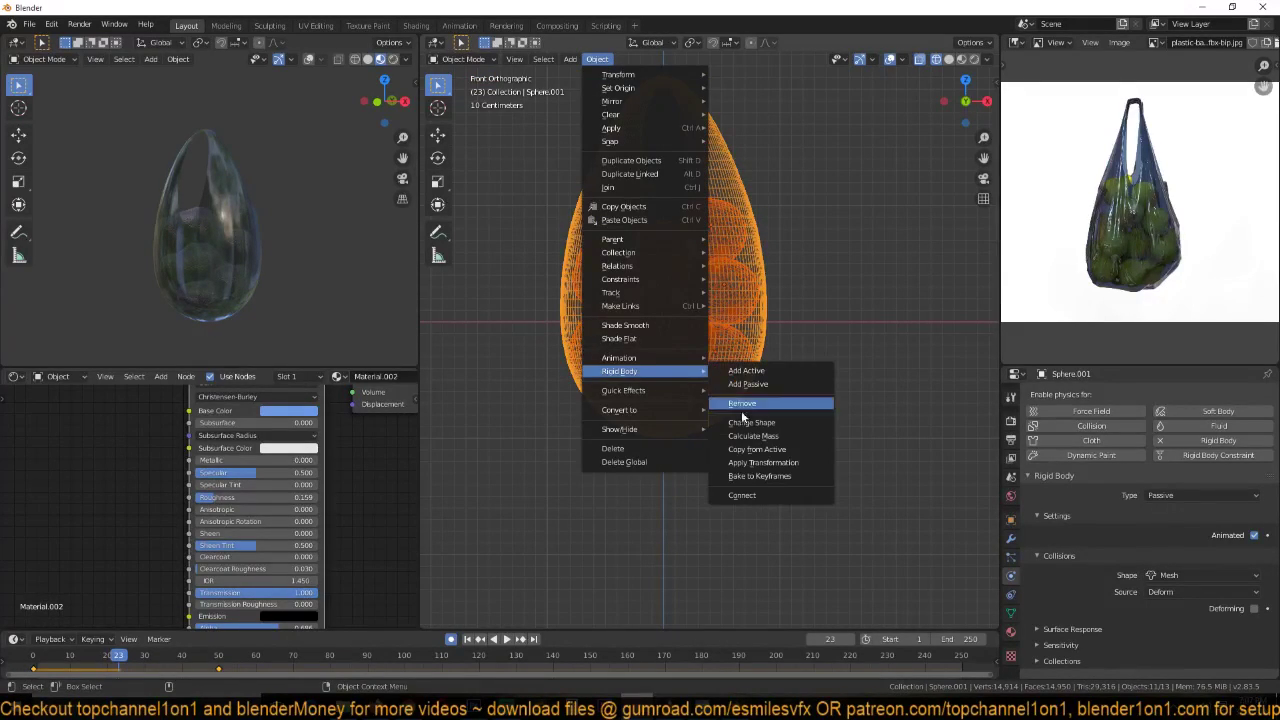
pyautogui.click(760, 462)
# - Select only the bag, remove its scale animation keyframes from the timeline and return to frame 0
pyautogui.click(741, 197)
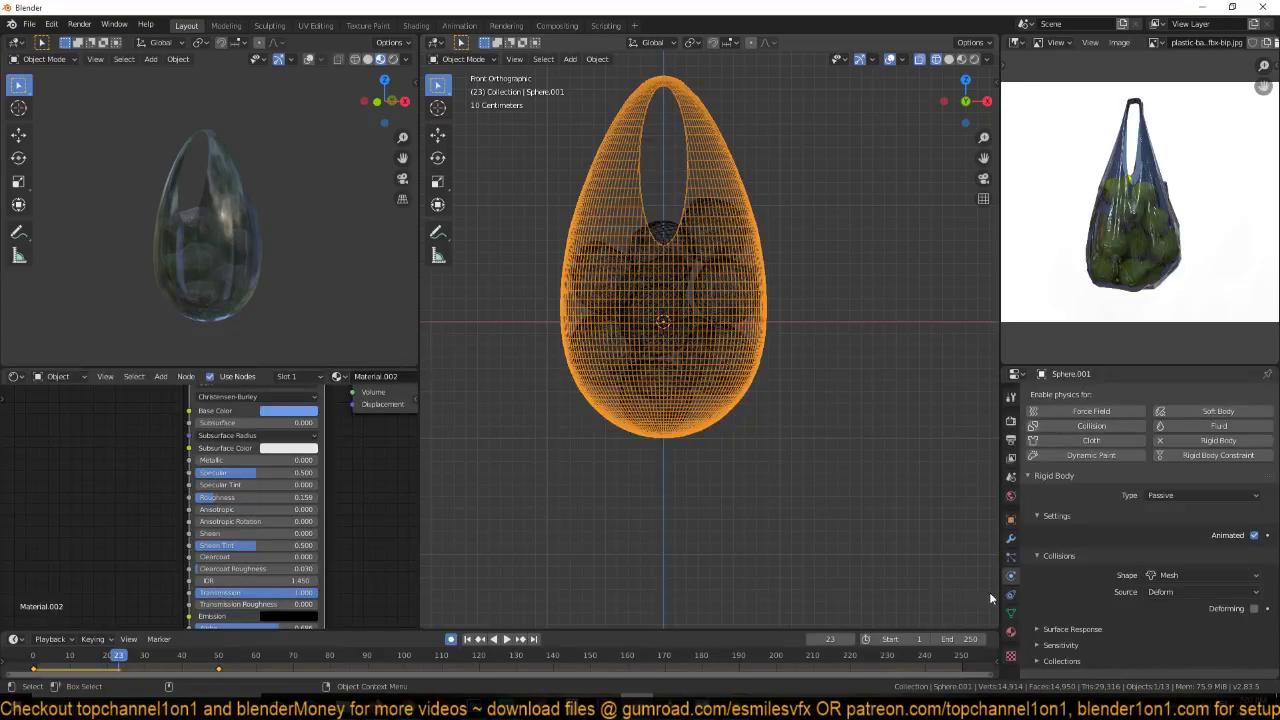
pyautogui.click(1010, 538)
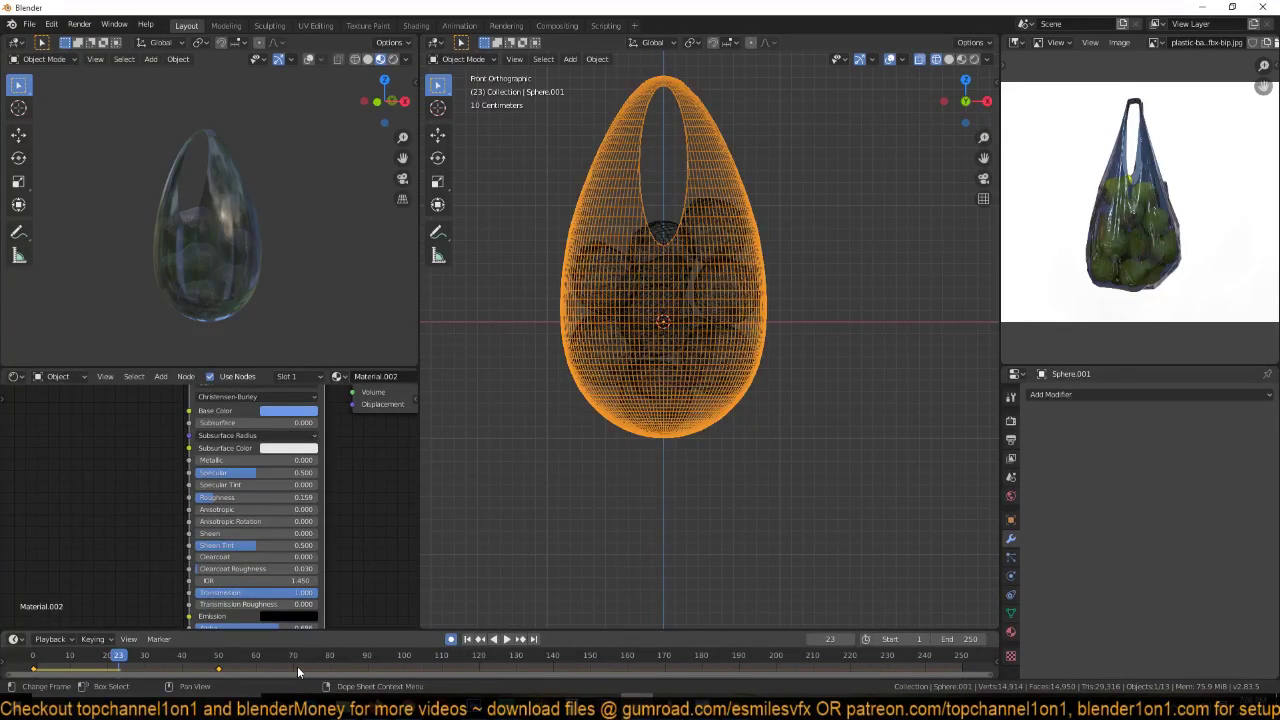
pyautogui.press('x')
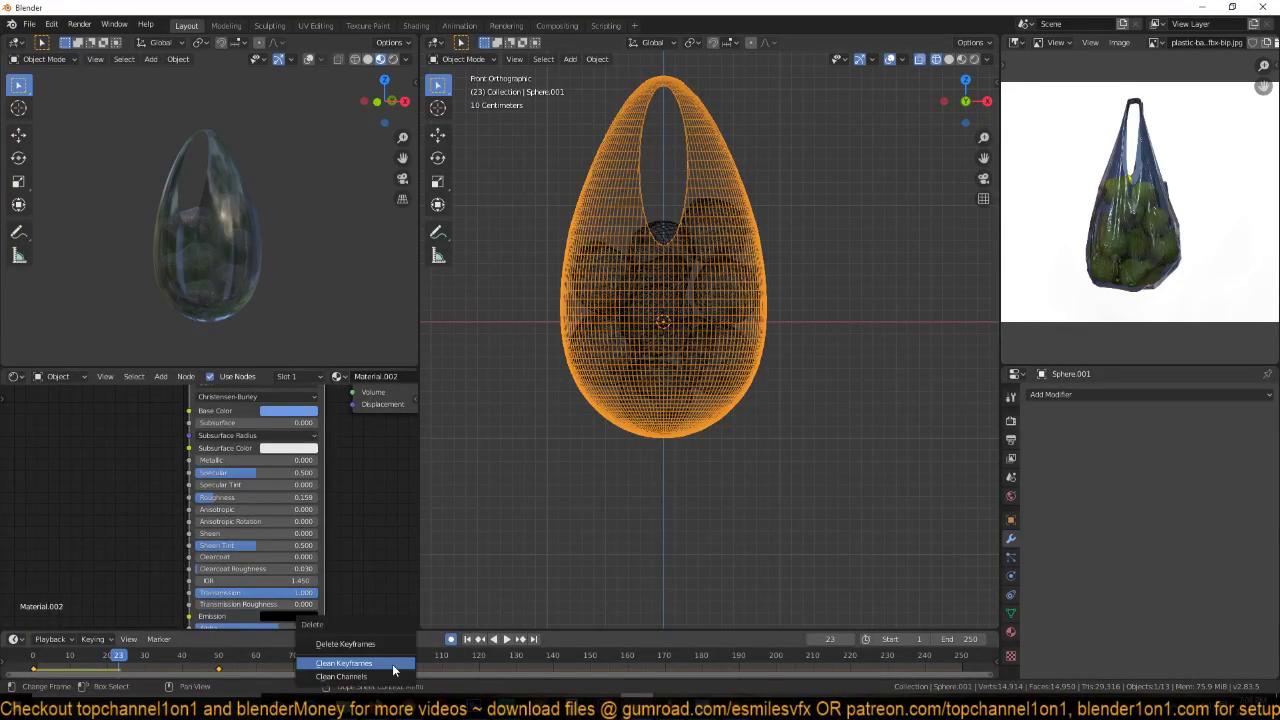
pyautogui.click(393, 664)
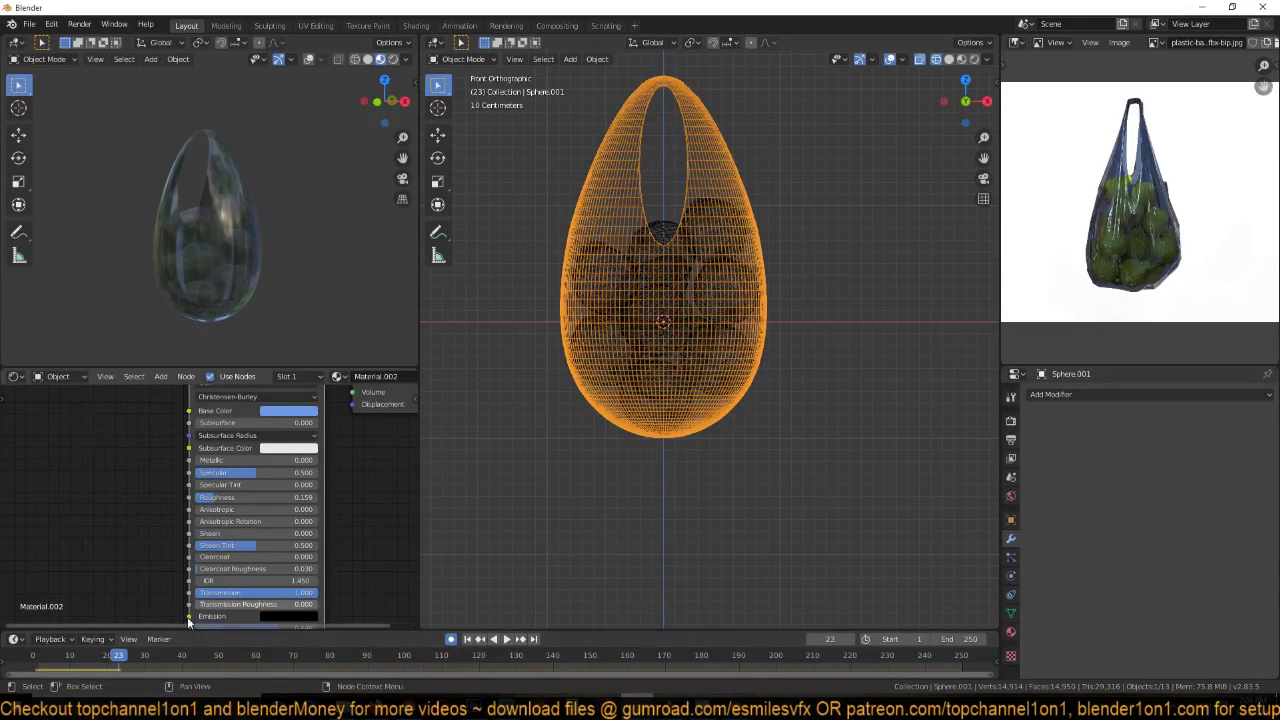
pyautogui.click(33, 656)
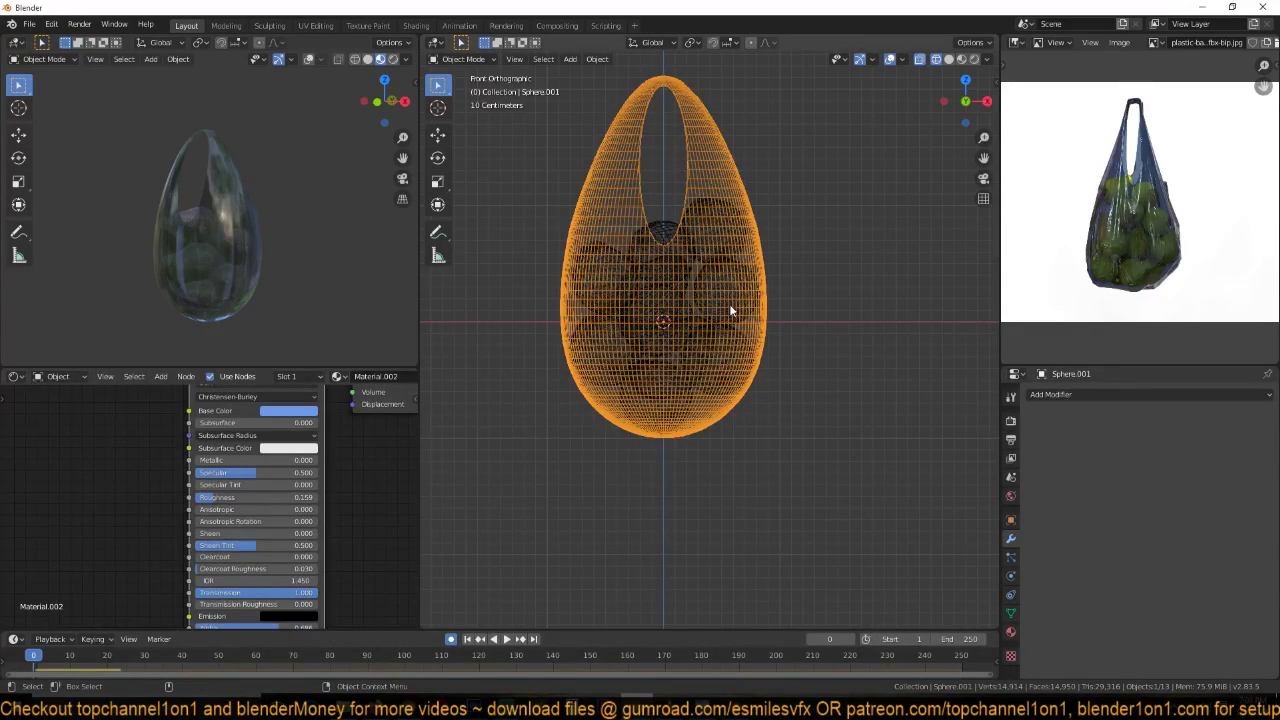
# - Start saving the scene, and create and open a new folder named PLASTIC BAG in D:\models\2020\march
pyautogui.hotkey('ctrl', 's')
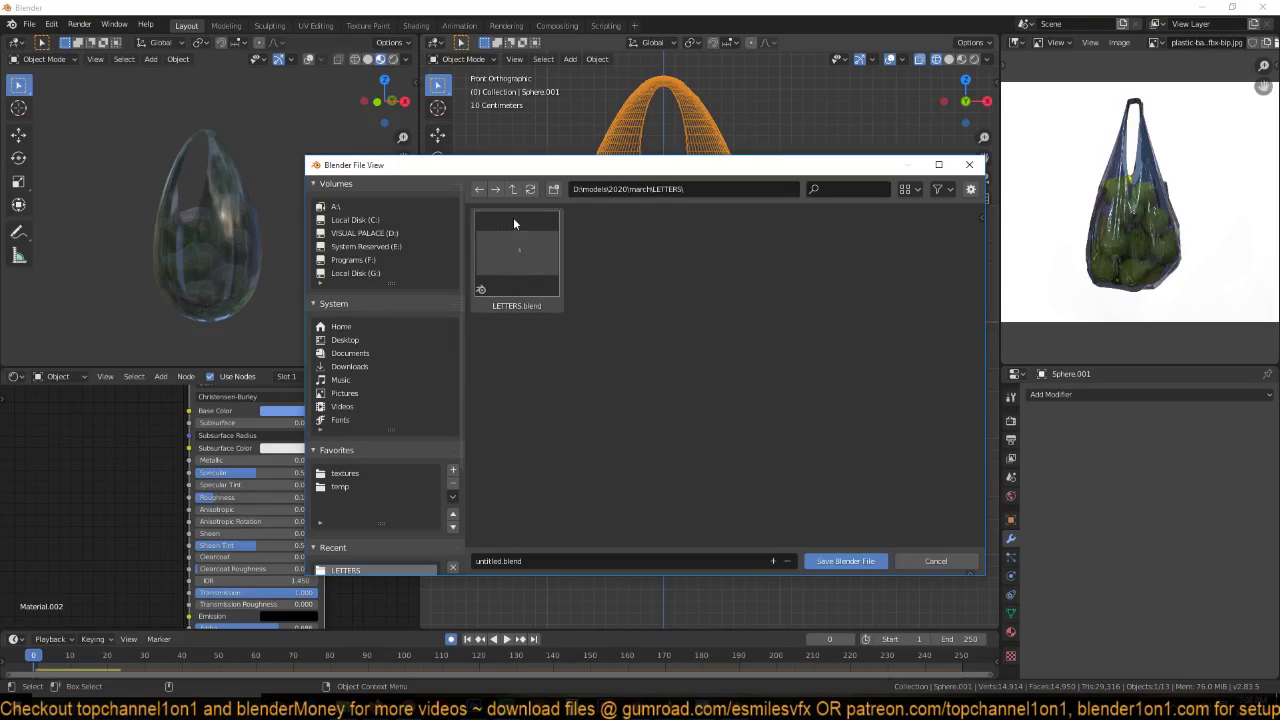
pyautogui.click(513, 190)
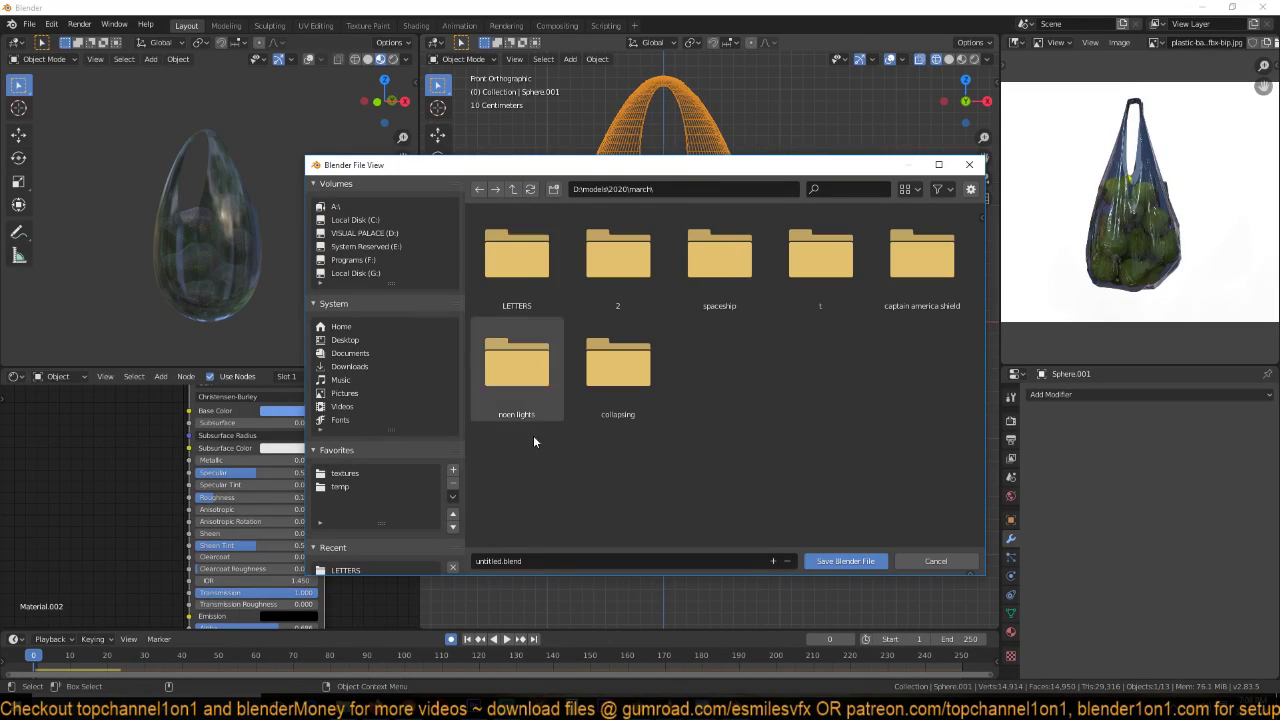
pyautogui.click(553, 189)
pyautogui.write('PAL')
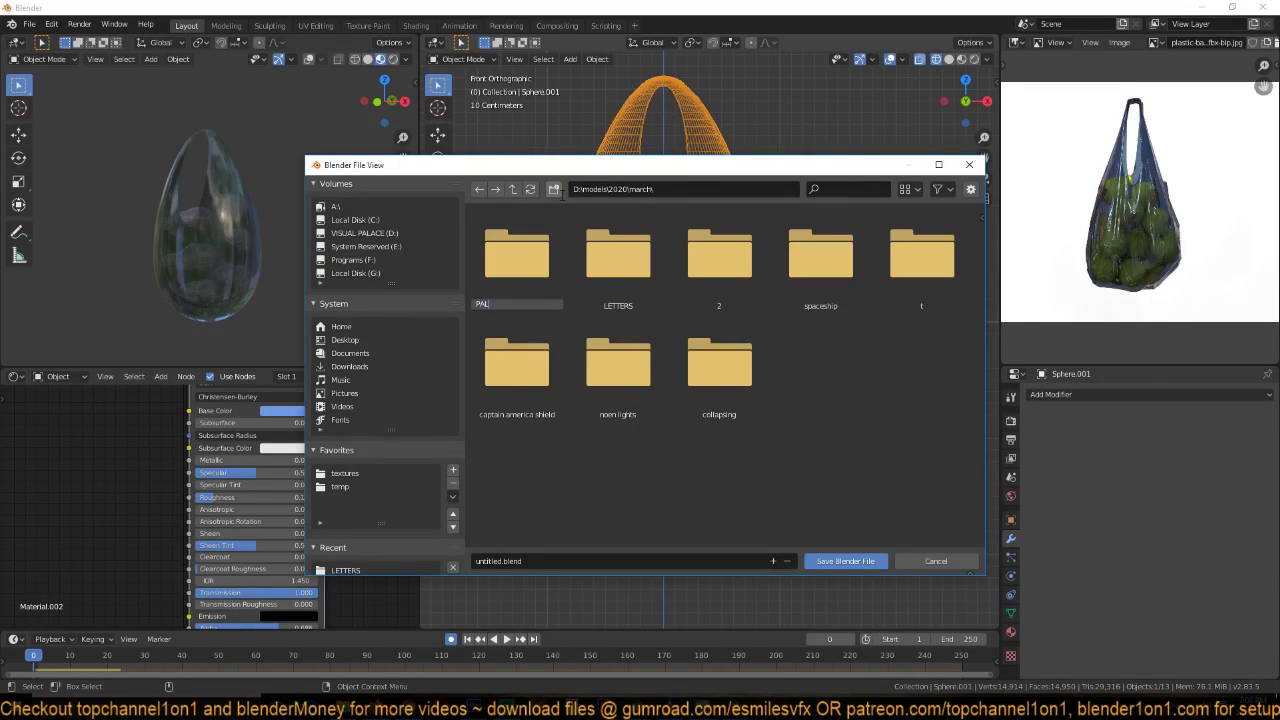
pyautogui.press('BackSpace')
pyautogui.press('BackSpace')
pyautogui.write('LASTIC BAG')
pyautogui.press('Return')
pyautogui.doubleClick(545, 302)
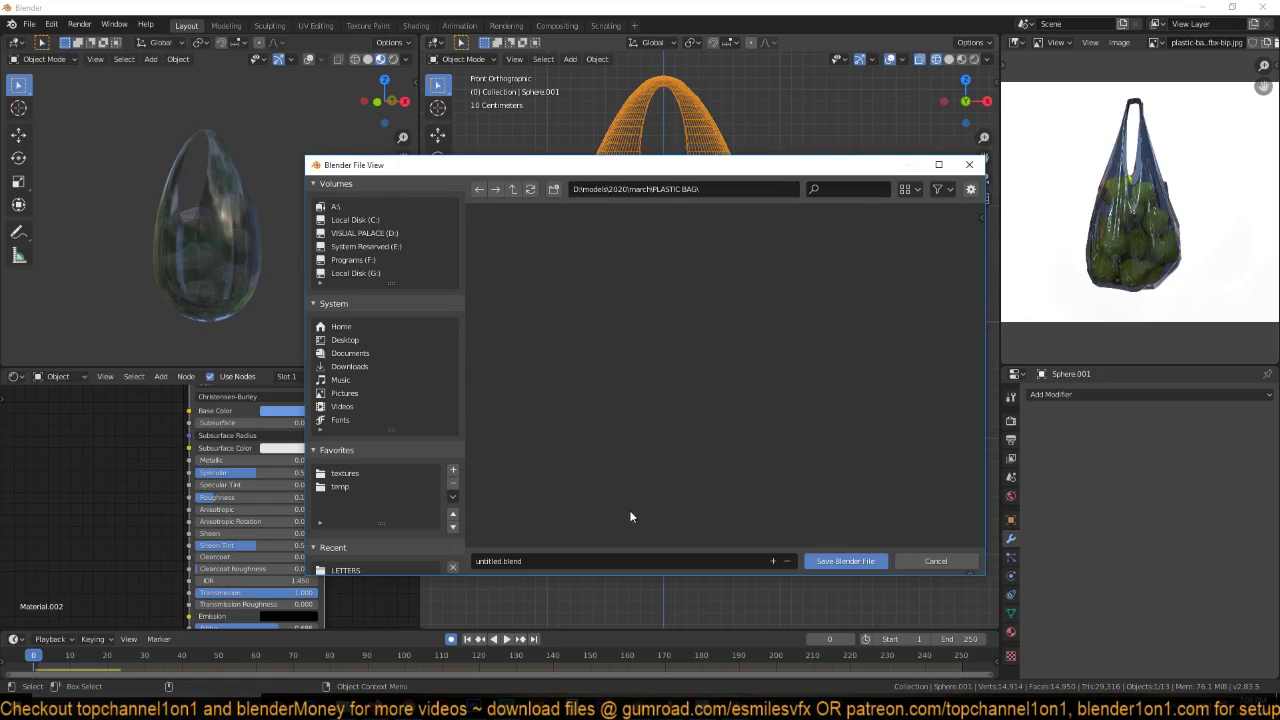
# - Save the scene as PLASTIC BAG in the new folder
pyautogui.click(646, 561)
pyautogui.write('PLASTIC BAG')
pyautogui.press('Return')
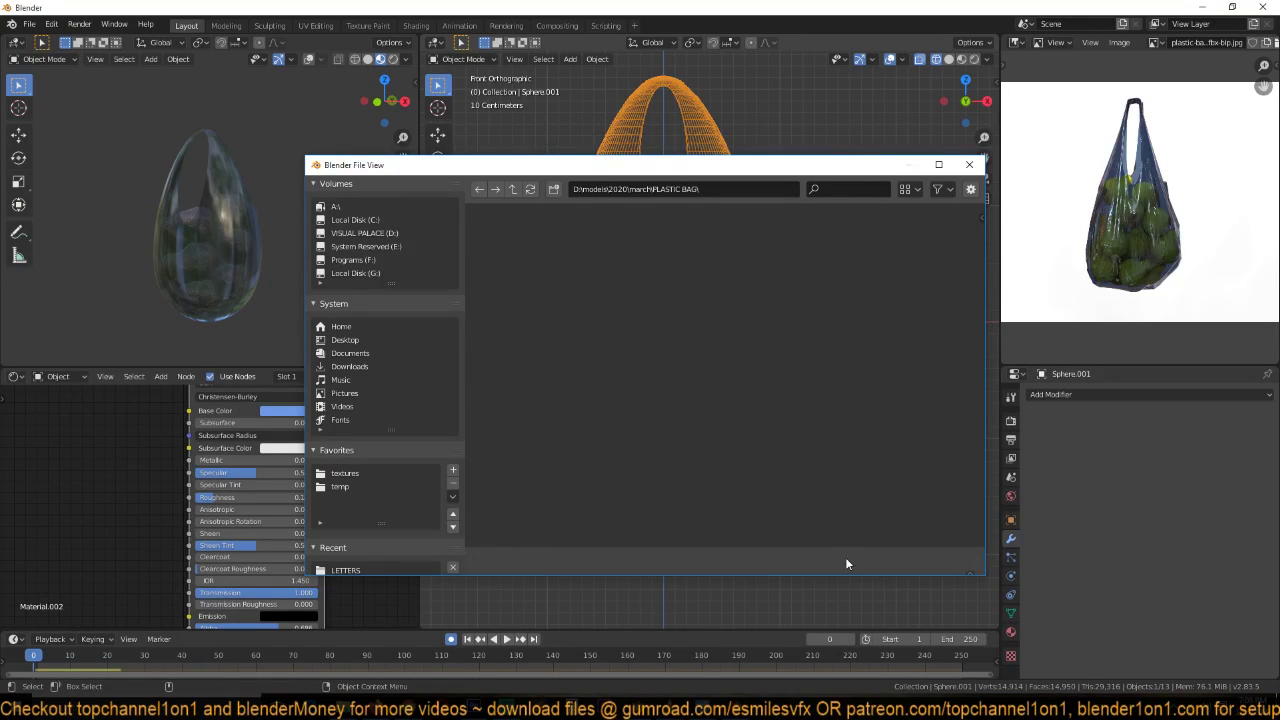
pyautogui.click(845, 561)
# - Inspect the packed avocados, select the bag, then play the rigid body simulation briefly and return to frame 0
pyautogui.click(697, 204)
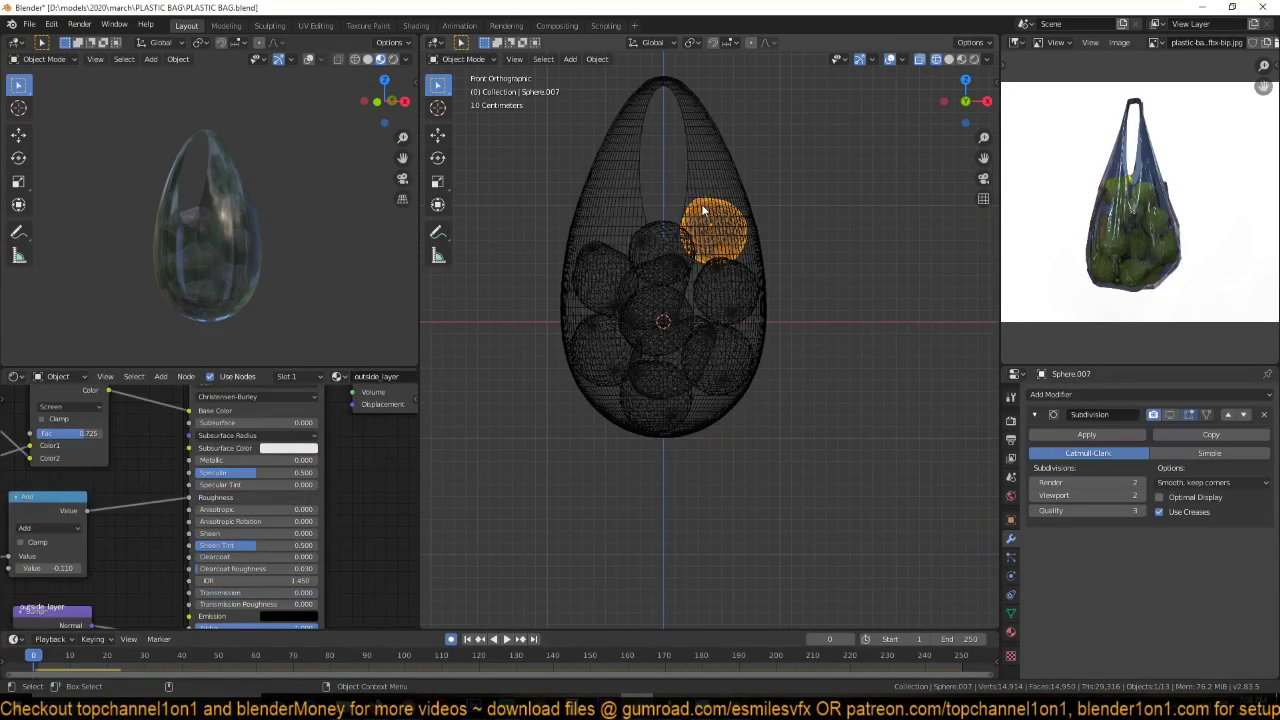
pyautogui.moveTo(701, 205)
pyautogui.keyDown('shift'); pyautogui.mouseDown(button='middle')
pyautogui.moveTo(701, 194)
pyautogui.moveTo(720, 334)
pyautogui.moveTo(696, 288)
pyautogui.moveTo(726, 294)
pyautogui.mouseUp(button='middle'); pyautogui.keyUp('shift')
pyautogui.click(764, 229)
pyautogui.scroll(2, 725, 203)
pyautogui.click(696, 190)
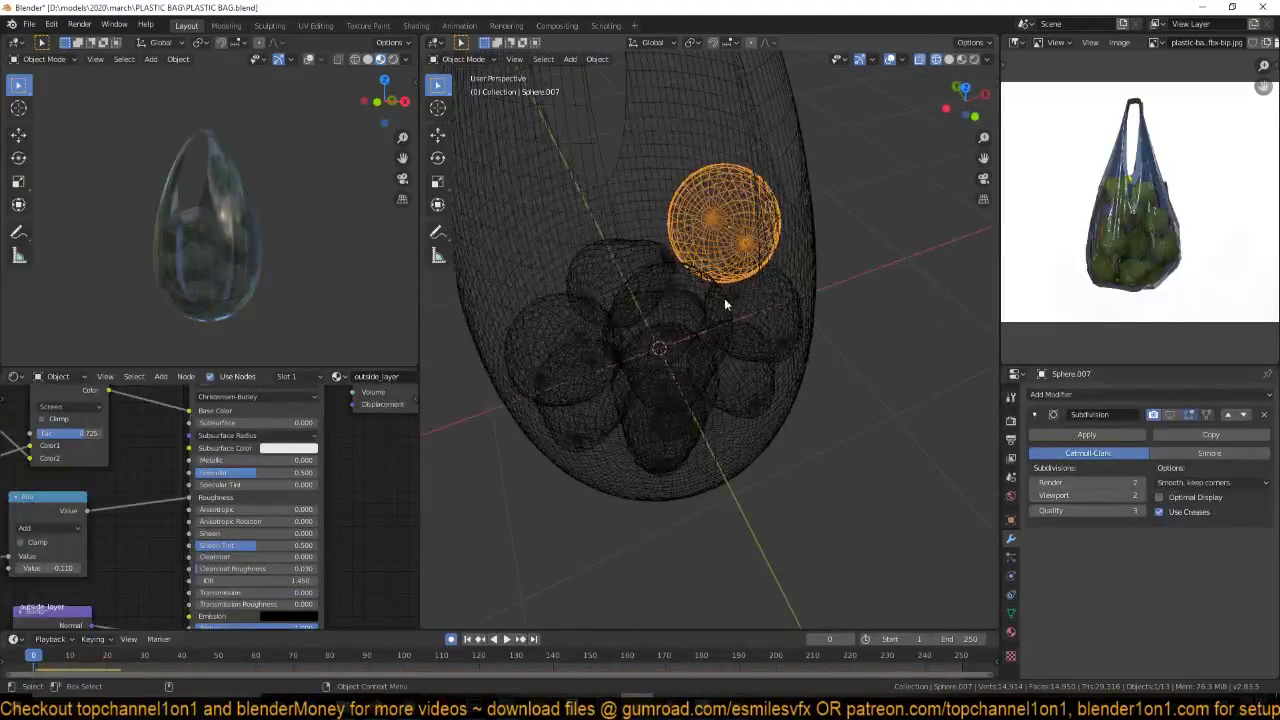
pyautogui.press('KP_1')
pyautogui.click(706, 226)
pyautogui.scroll(2, 706, 226)
pyautogui.scroll(1, 735, 298)
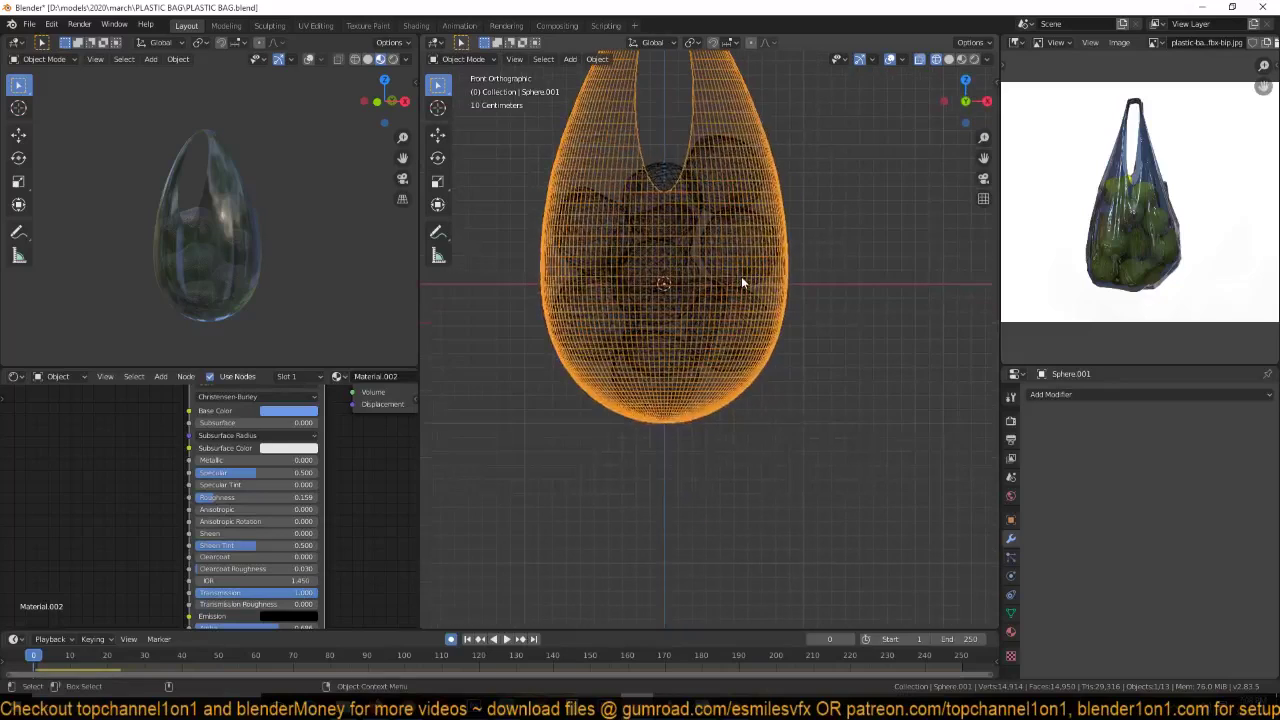
pyautogui.press('space')
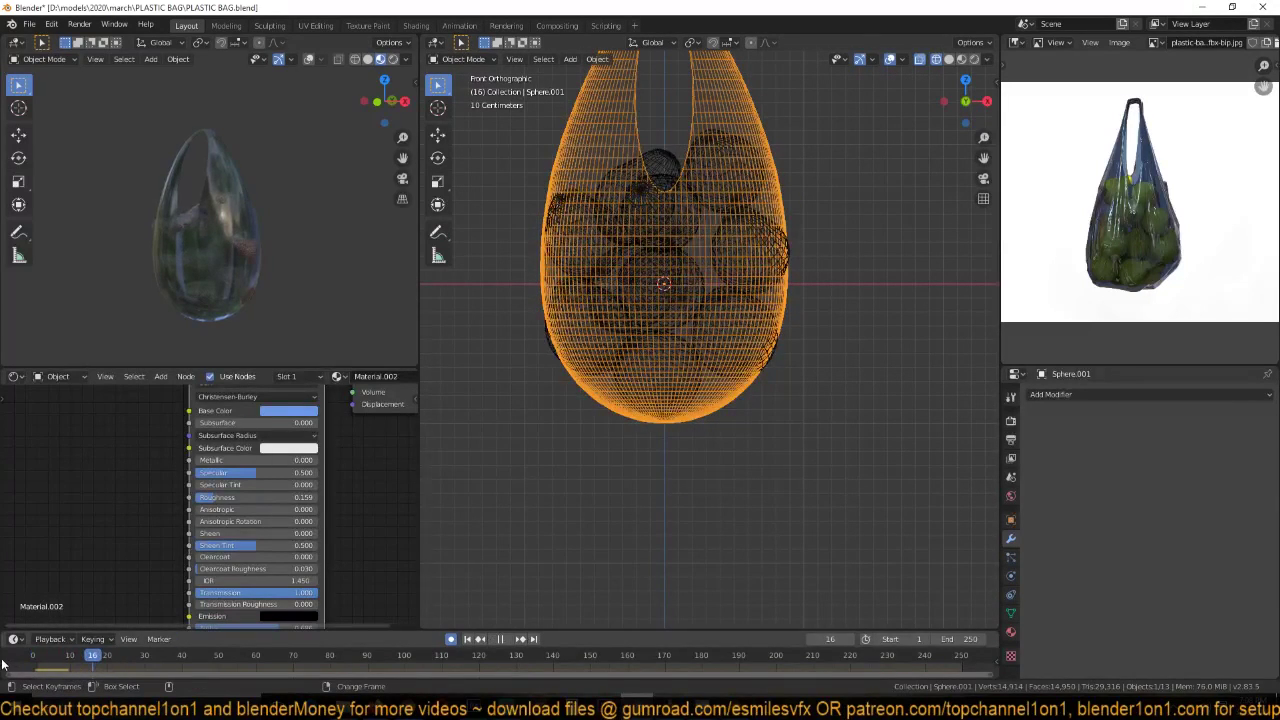
pyautogui.press('Escape')
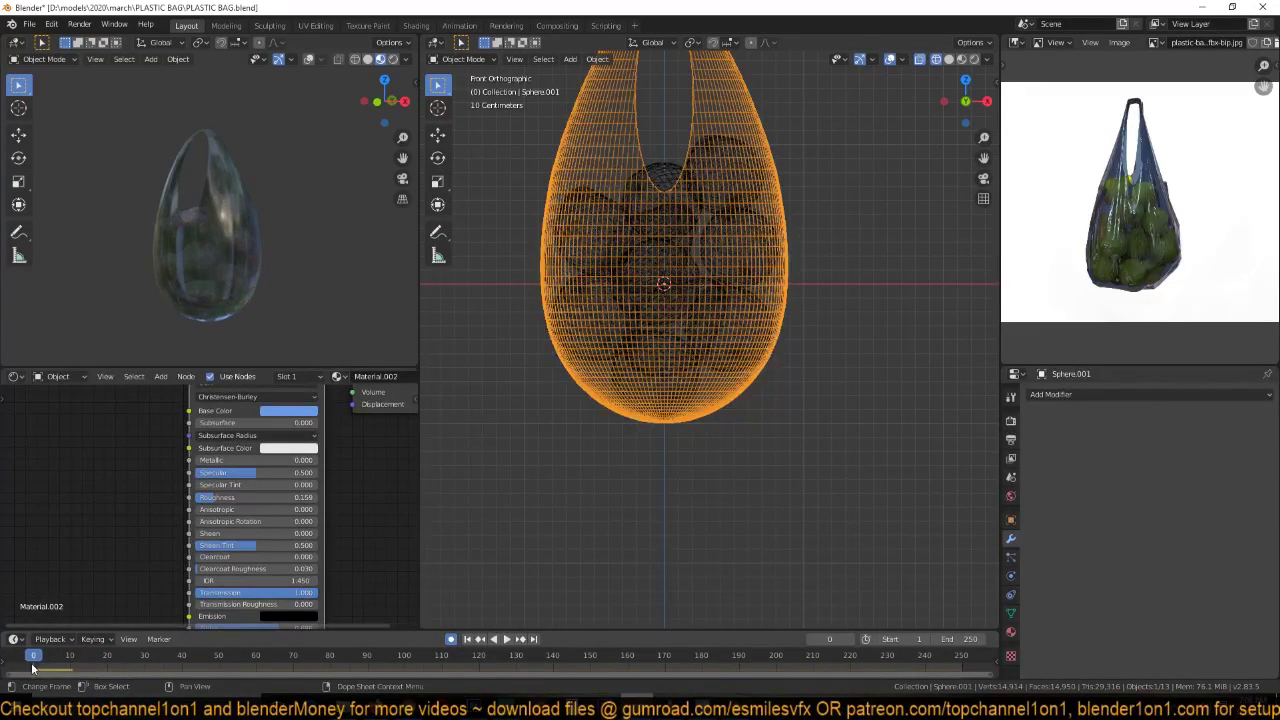
# - Hide the selected bag so that only the avocados are displayed
pyautogui.scroll(-3, 486, 345)
pyautogui.keyDown('shift'); pyautogui.moveTo(669, 283); pyautogui.dragTo(660, 311, button='middle'); pyautogui.keyUp('shift')
pyautogui.scroll(4, 660, 311)
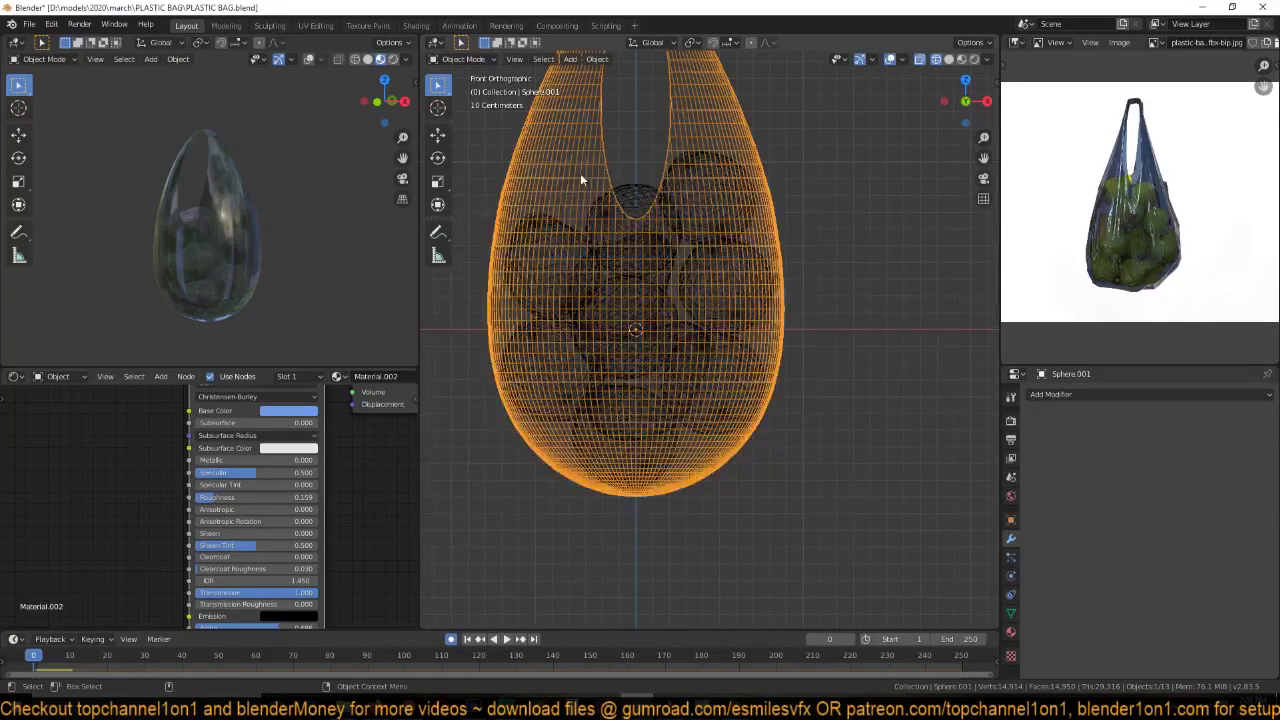
pyautogui.moveTo(554, 188); pyautogui.dragTo(735, 479)
pyautogui.press('h')
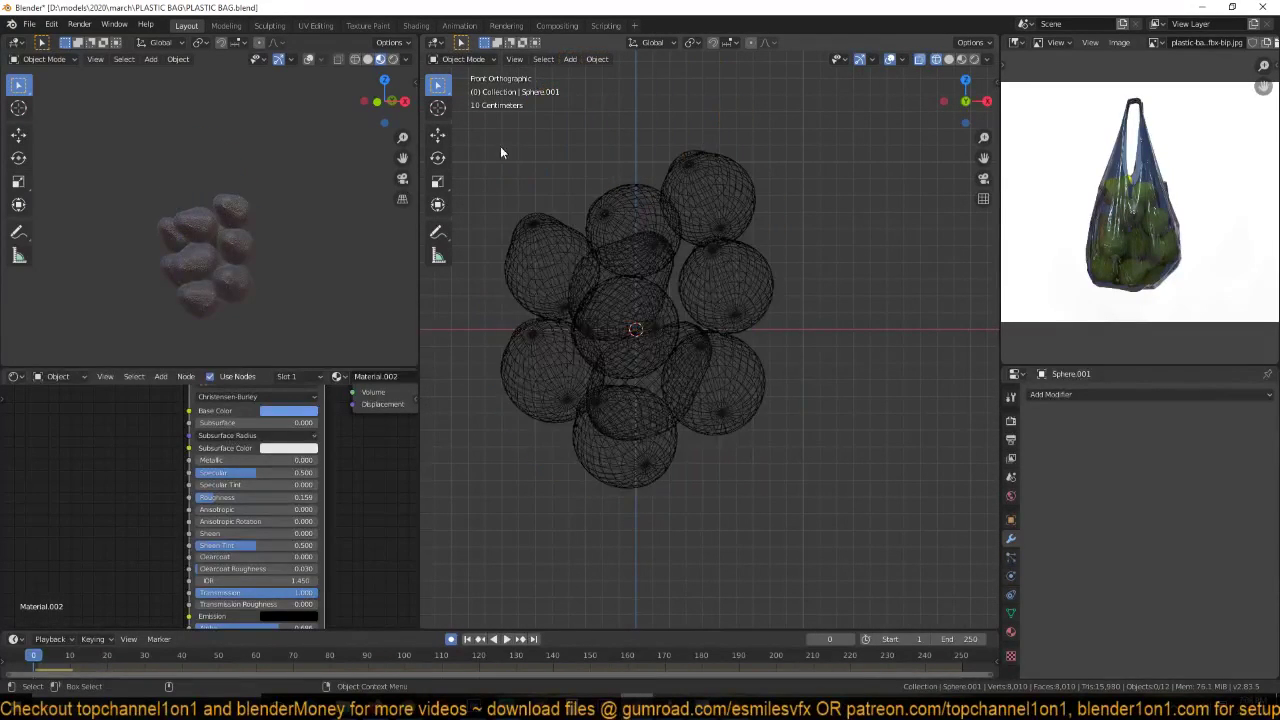
# - Select all ten avocados and join them into a single object, using the green one on the front side as the active object
pyautogui.moveTo(500, 146); pyautogui.dragTo(744, 458)
pyautogui.hotkey('shift', 'z')
pyautogui.moveTo(763, 297)
pyautogui.mouseDown(button='middle')
pyautogui.moveTo(694, 337)
pyautogui.moveTo(720, 334)
pyautogui.mouseUp(button='middle')
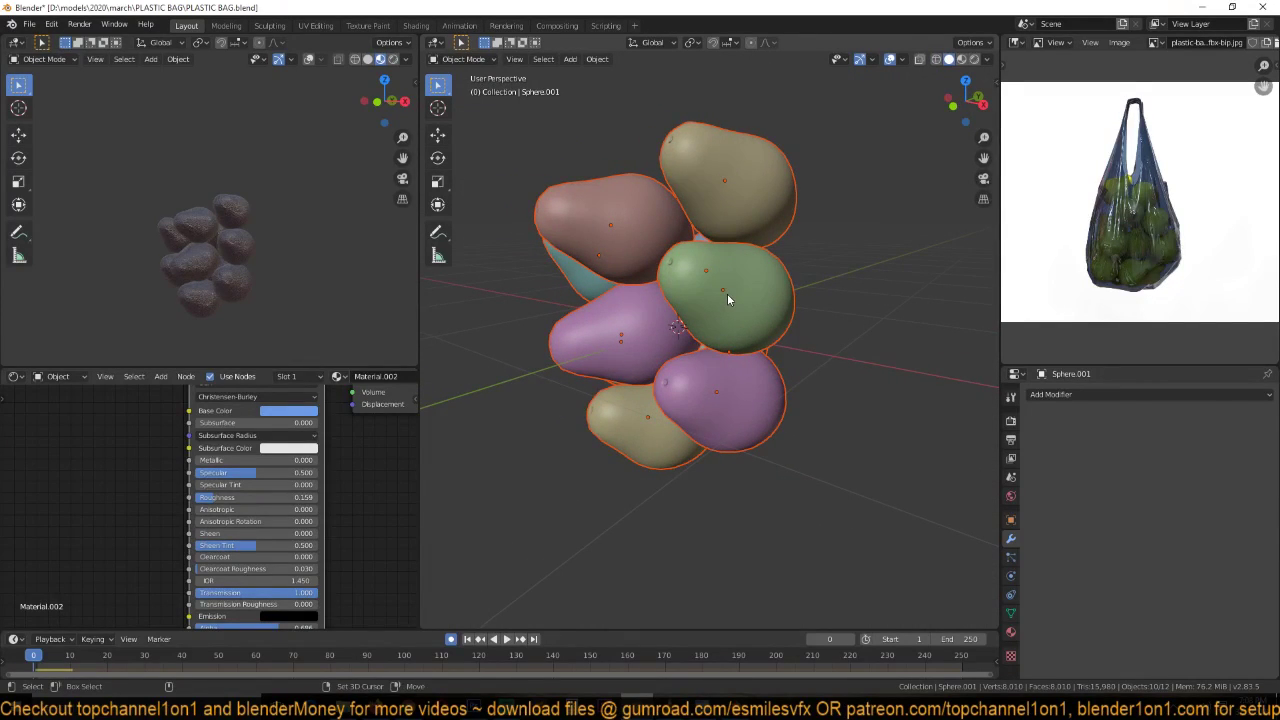
pyautogui.keyDown('shift'); pyautogui.click(727, 296); pyautogui.keyUp('shift')
pyautogui.hotkey('ctrl', 'j')
pyautogui.moveTo(727, 296); pyautogui.dragTo(760, 257, button='middle')
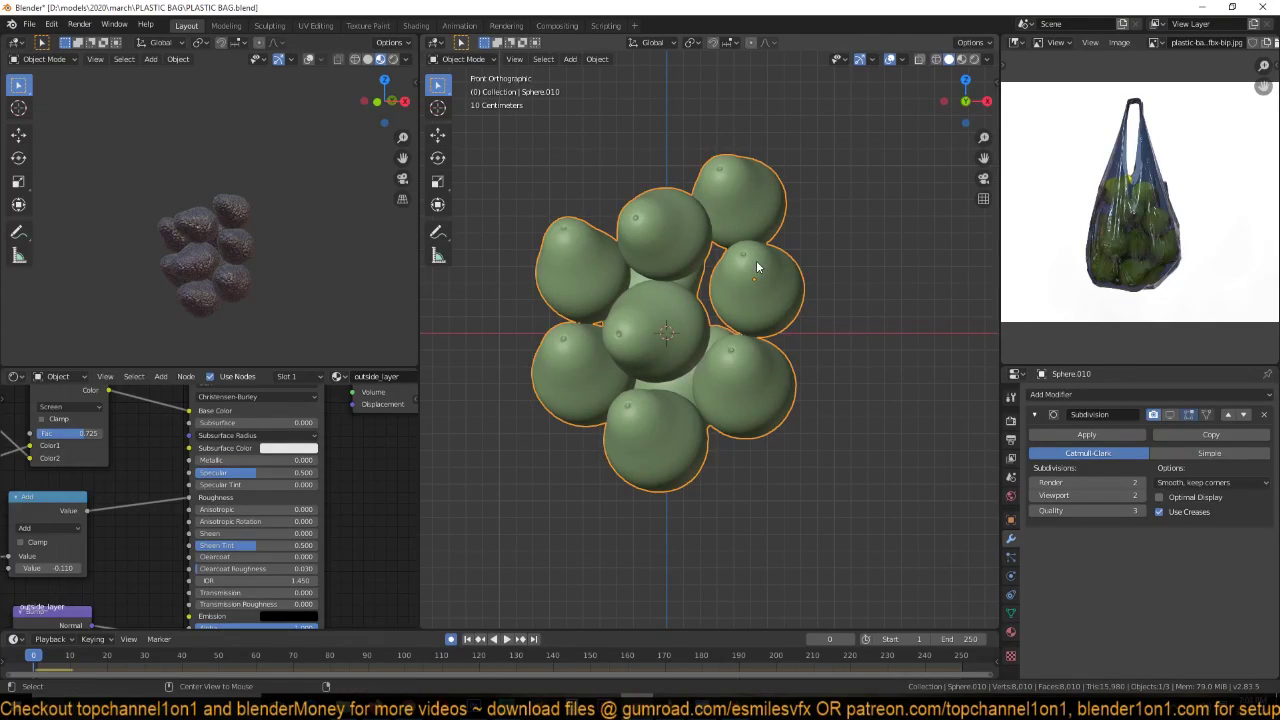
# - Unhide the bag, select it and remove its rigid body physics
pyautogui.hotkey('alt', 'h')
pyautogui.click(757, 194)
pyautogui.scroll(-2, 712, 202)
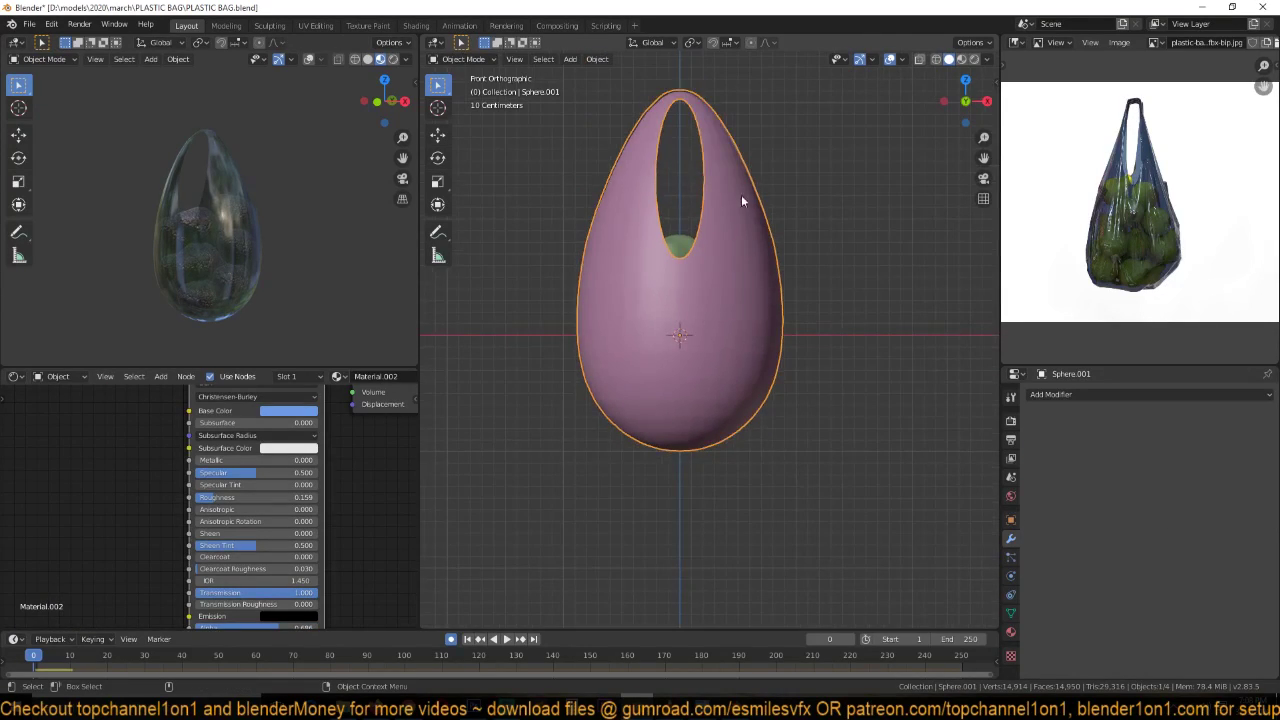
pyautogui.click(1010, 576)
pyautogui.click(1189, 439)
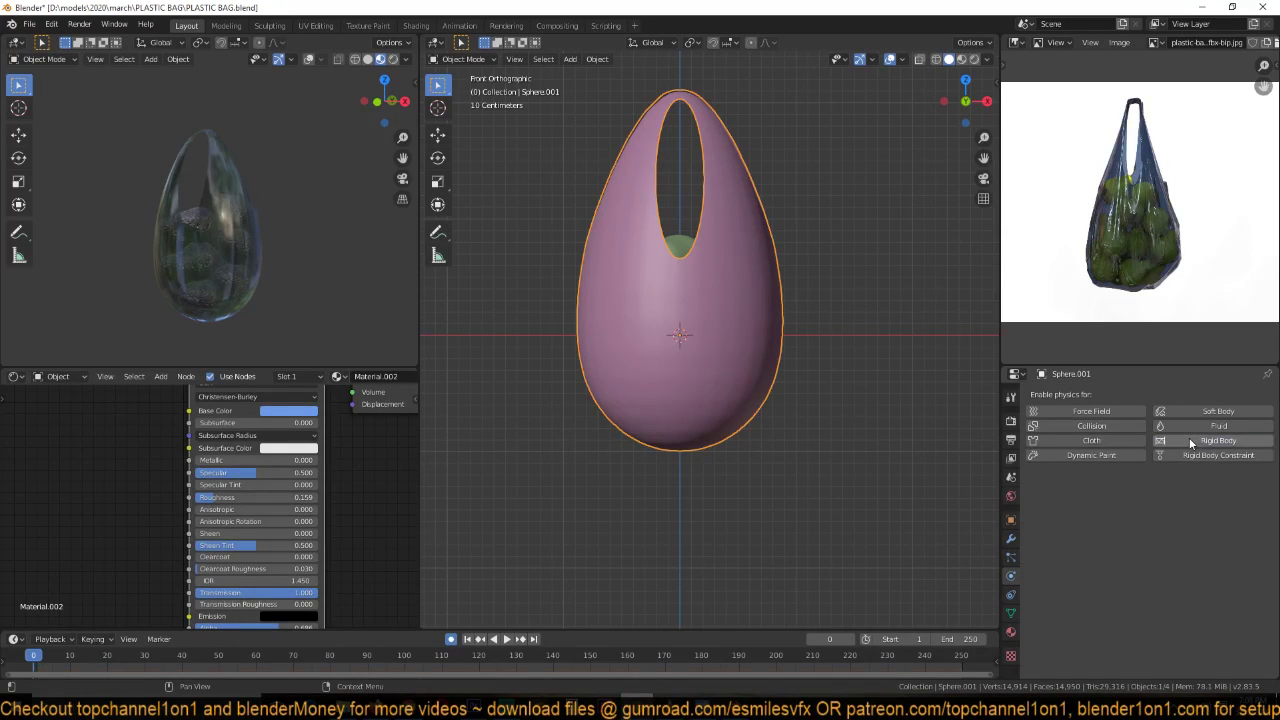
pyautogui.click(1011, 540)
# - Select the joined avocados inside the bag and remove their rigid body physics
pyautogui.click(680, 245)
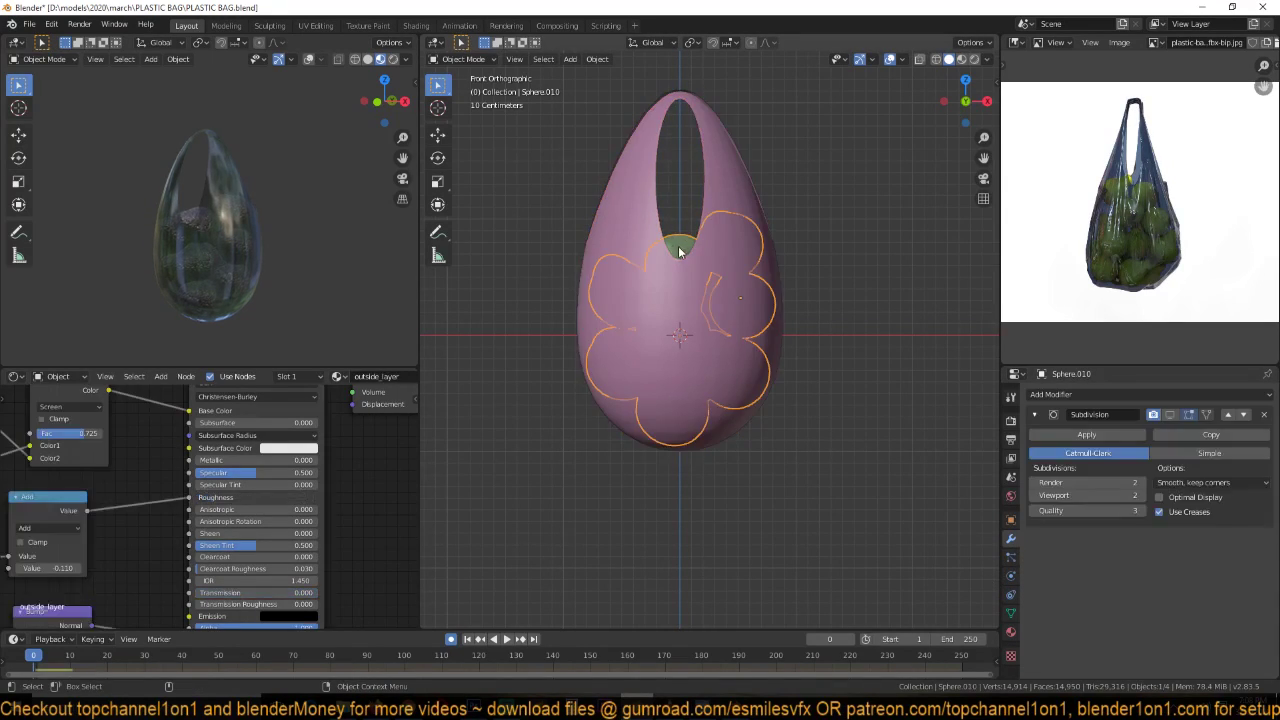
pyautogui.moveTo(680, 248); pyautogui.dragTo(655, 297, button='middle')
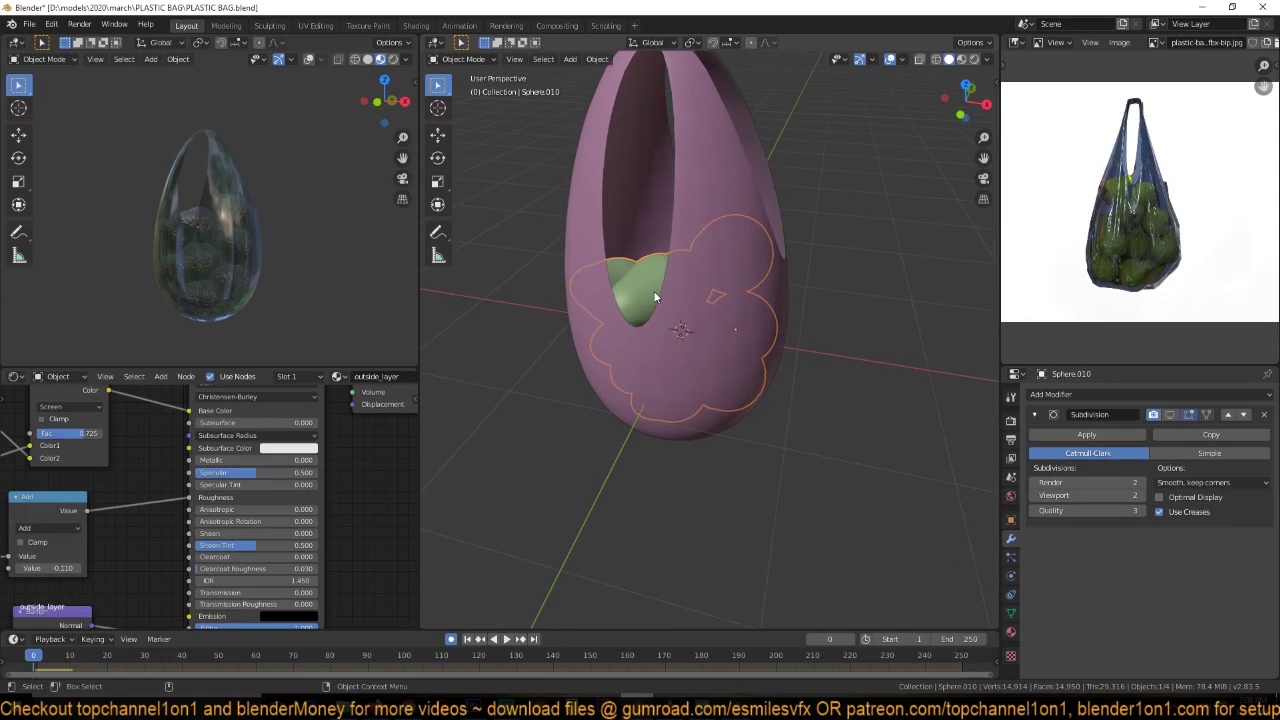
pyautogui.click(1010, 576)
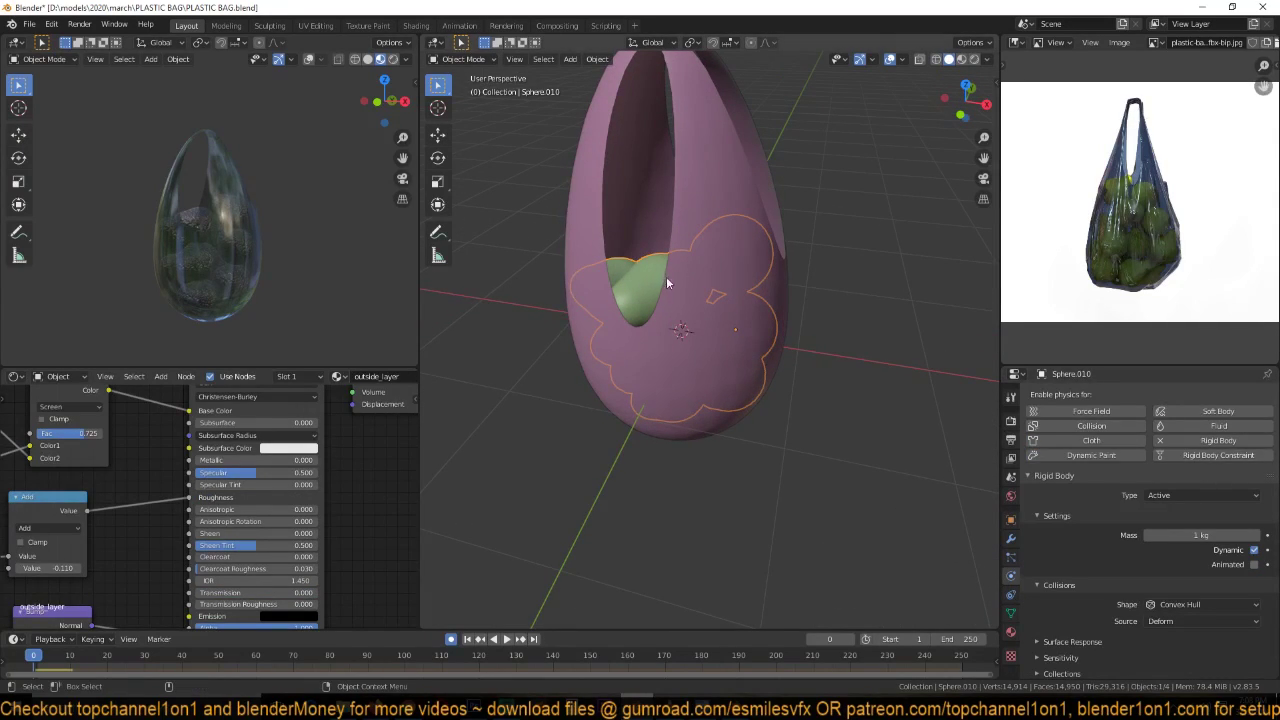
pyautogui.click(1201, 443)
pyautogui.press('KP_1')
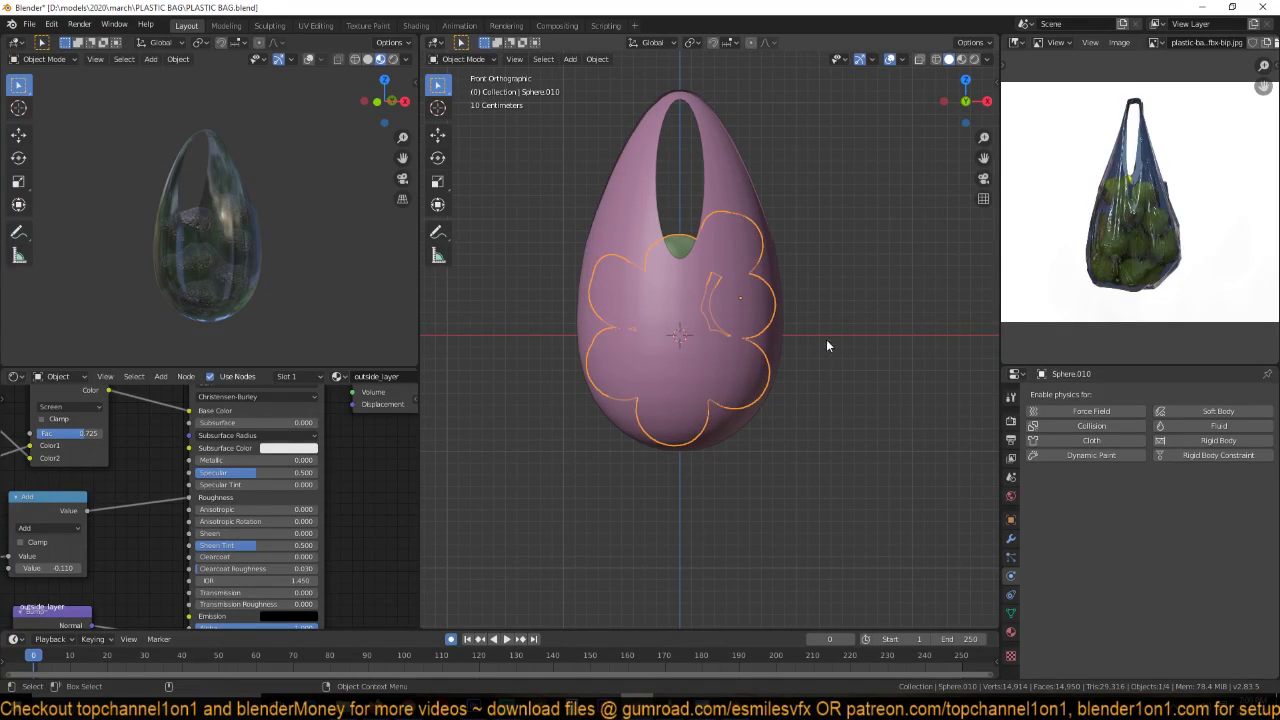
# - Add cloth physics to the bag and briefly test the simulation from frame 0
pyautogui.click(711, 175)
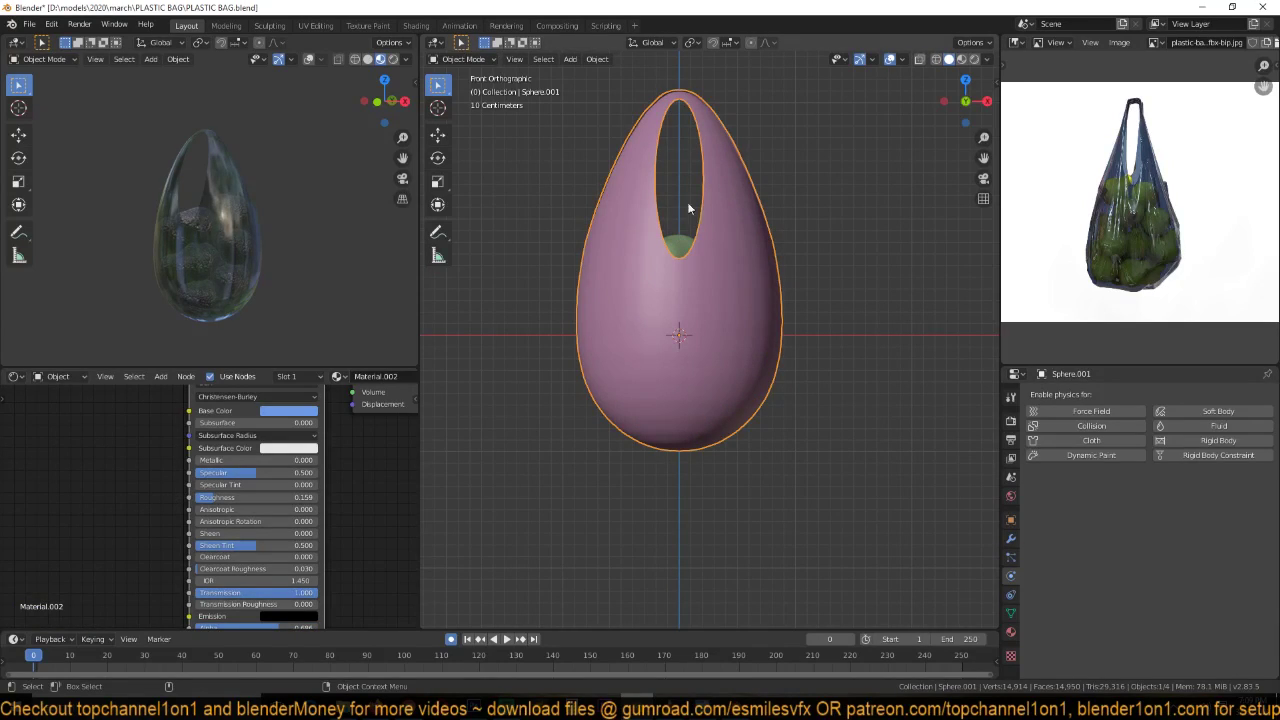
pyautogui.click(1088, 440)
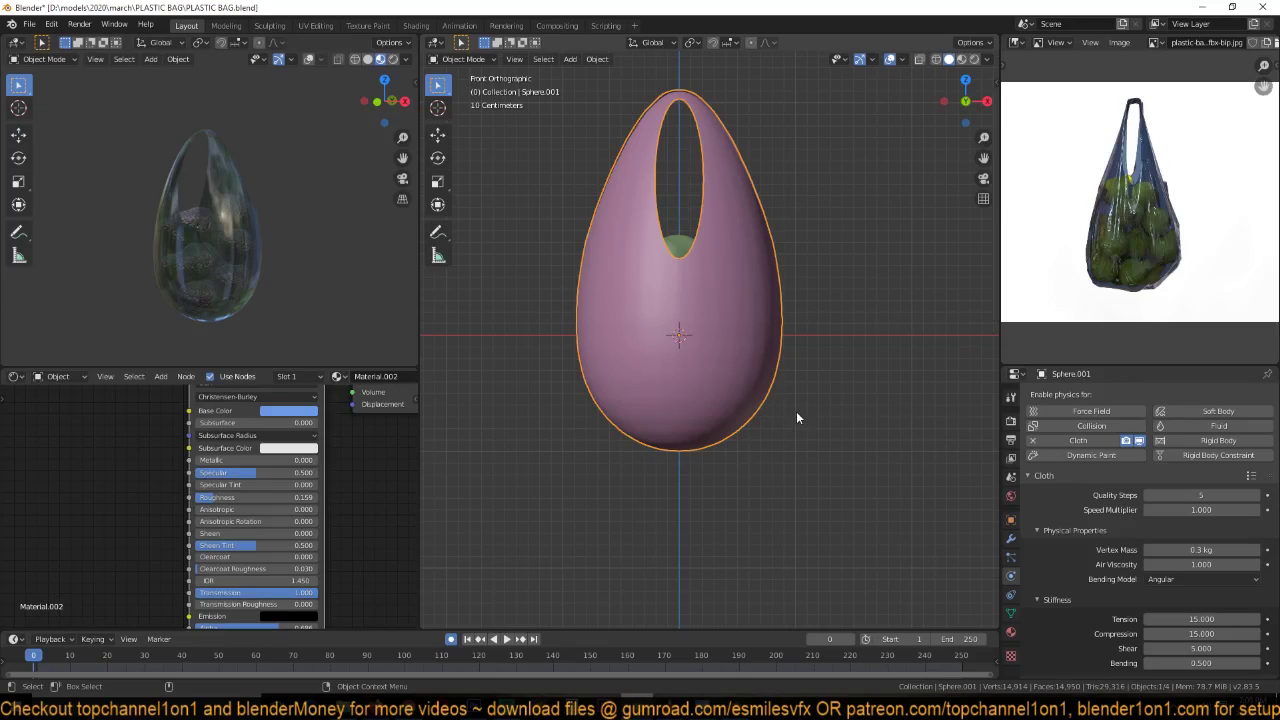
pyautogui.press('space')
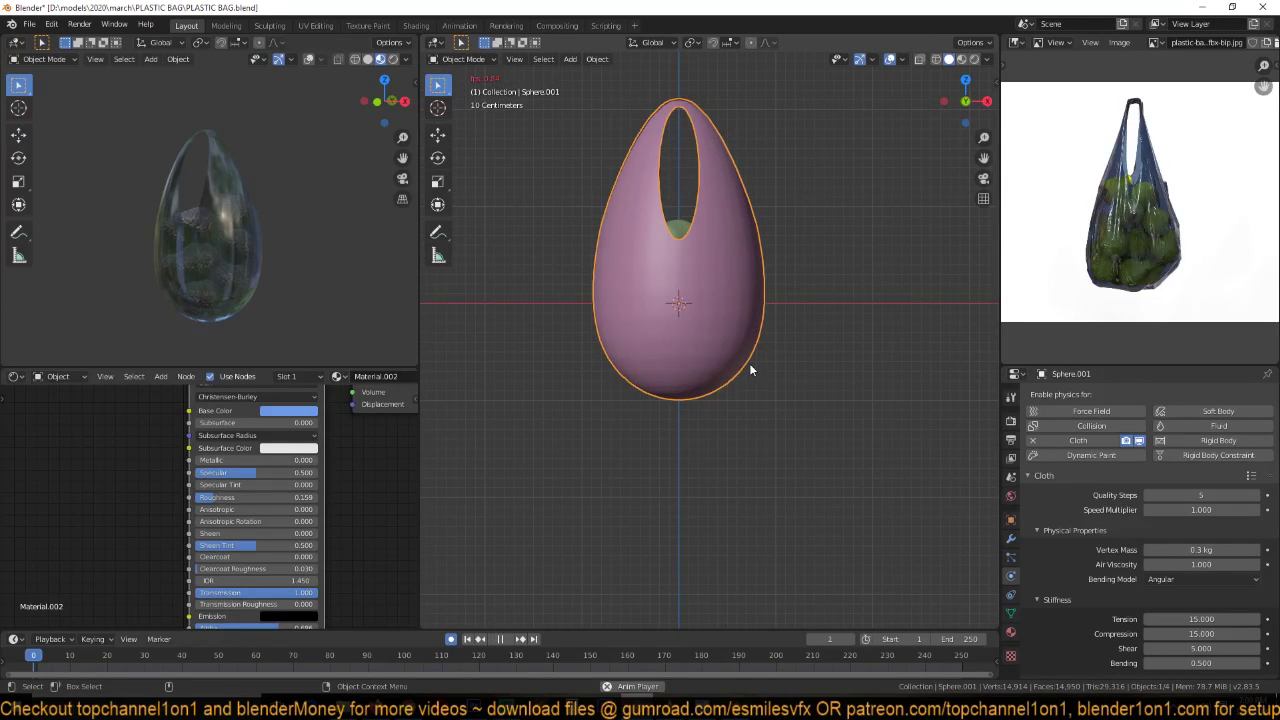
pyautogui.press('Escape')
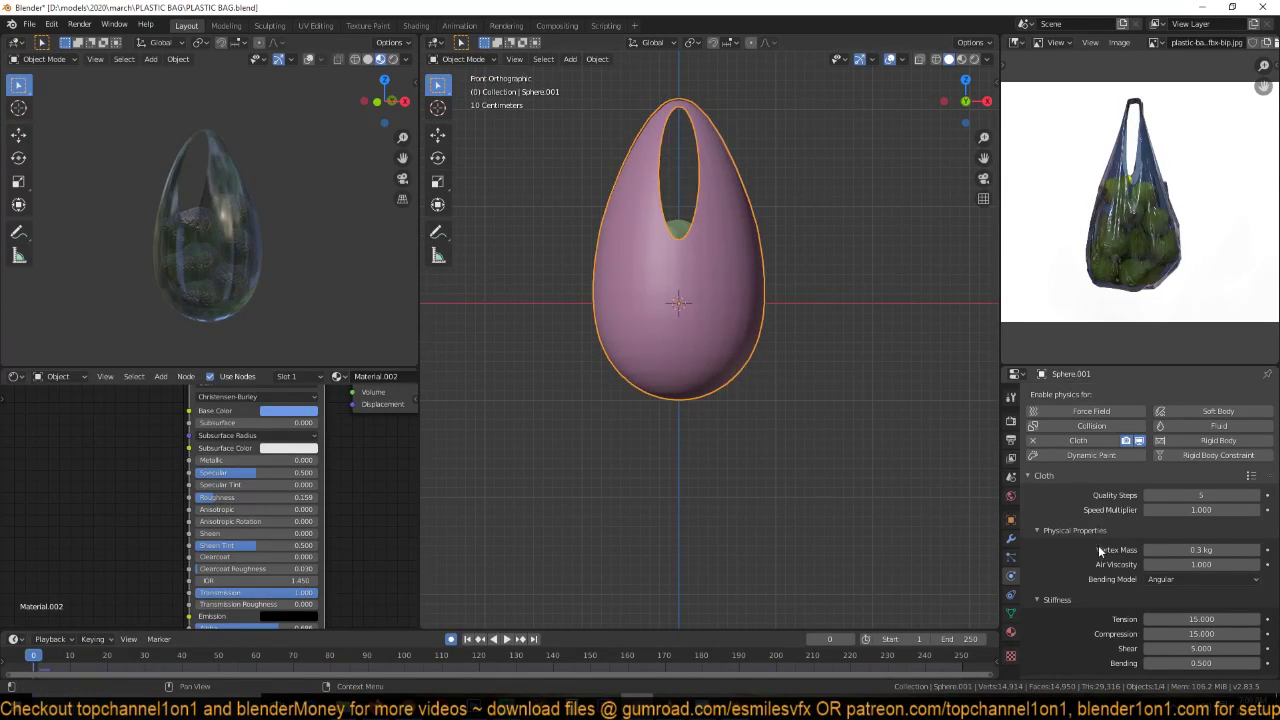
# - Set the gravity field weight of the bag's cloth to 0
pyautogui.scroll(-10, 1095, 531)
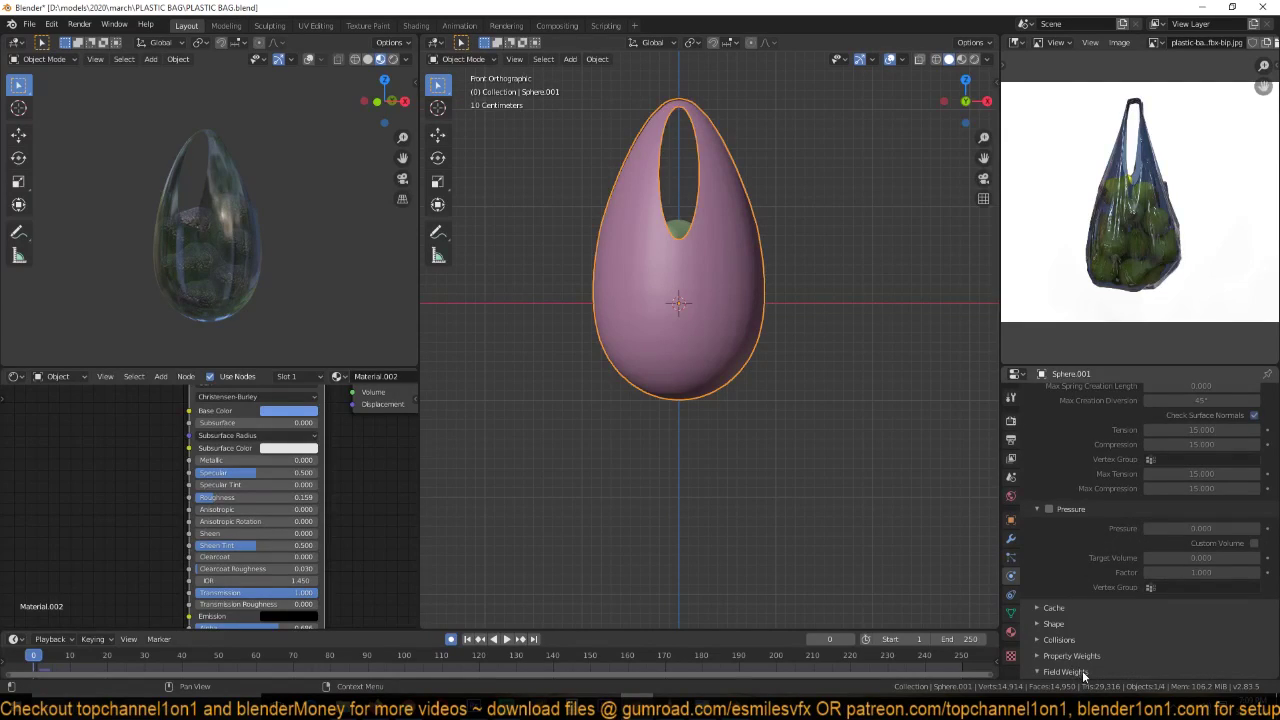
pyautogui.scroll(-5, 1100, 640)
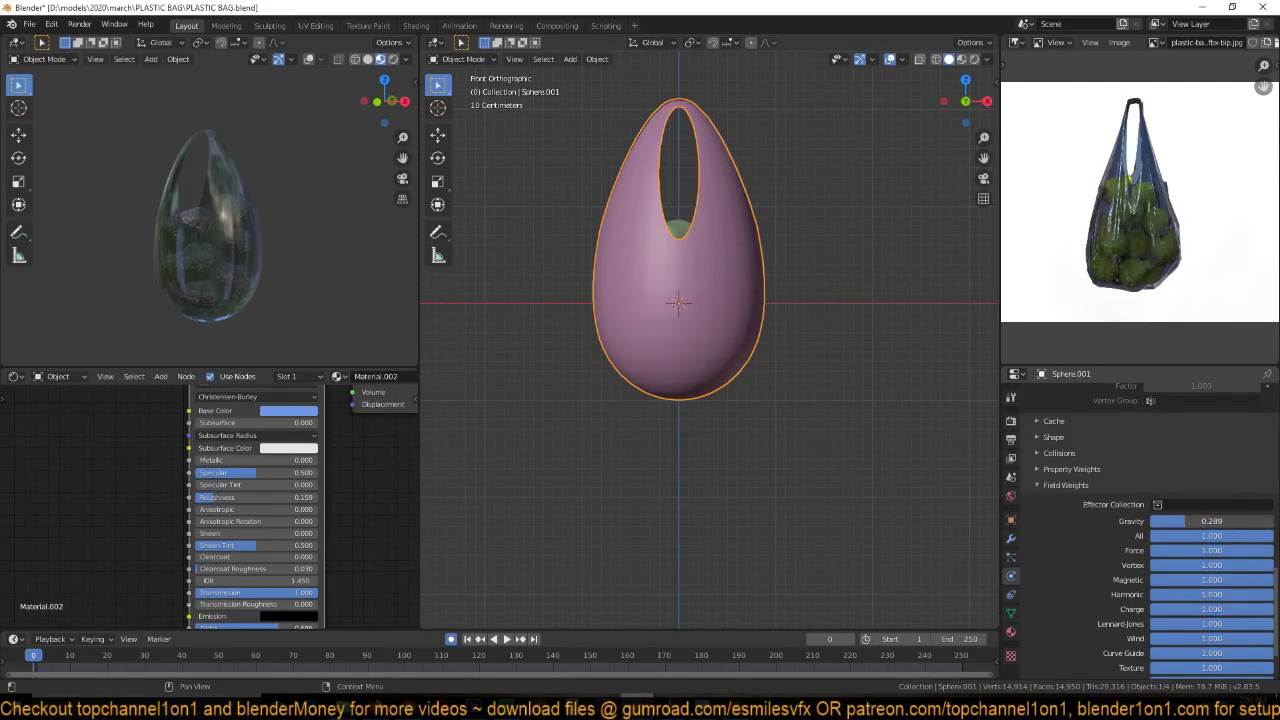
pyautogui.moveTo(1211, 521); pyautogui.dragTo(1160, 521)
pyautogui.keyDown('shift'); pyautogui.moveTo(688, 255); pyautogui.dragTo(697, 328, button='middle'); pyautogui.keyUp('shift')
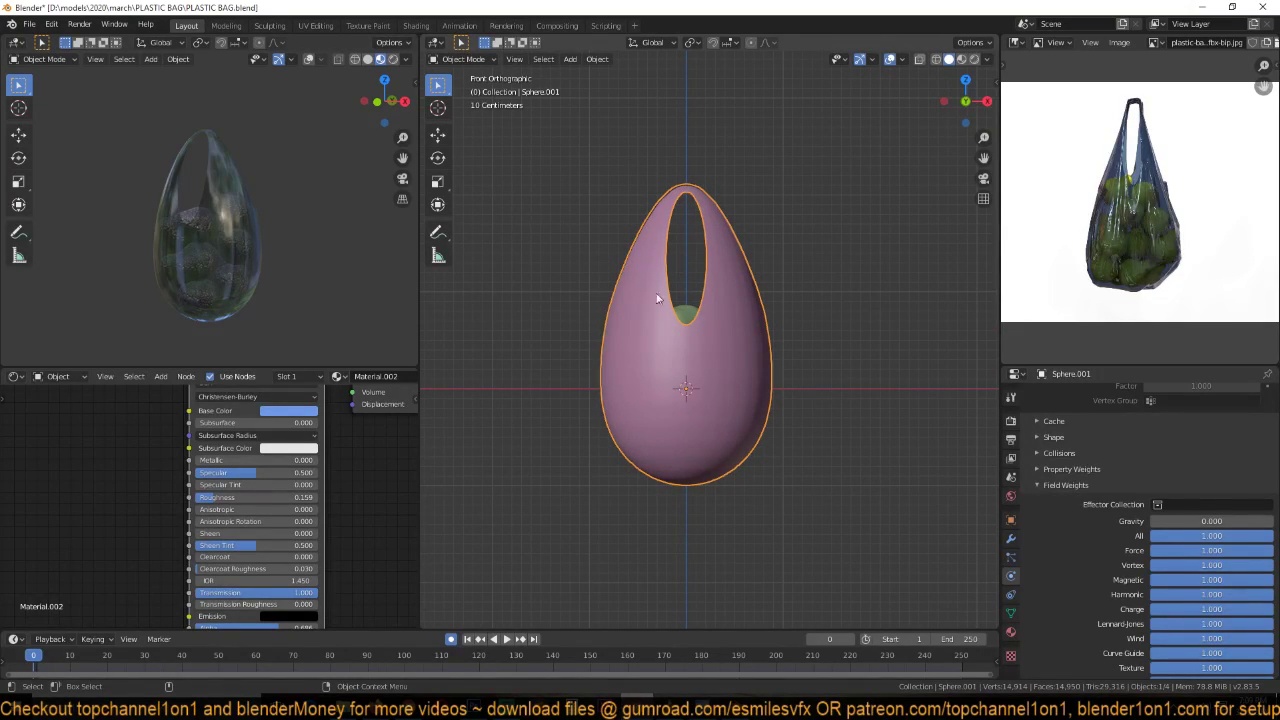
# - Edit the bag in wireframe and hook the vertices at the top centre of its handle to a new empty object
pyautogui.press('Tab')
pyautogui.scroll(5, 686, 280)
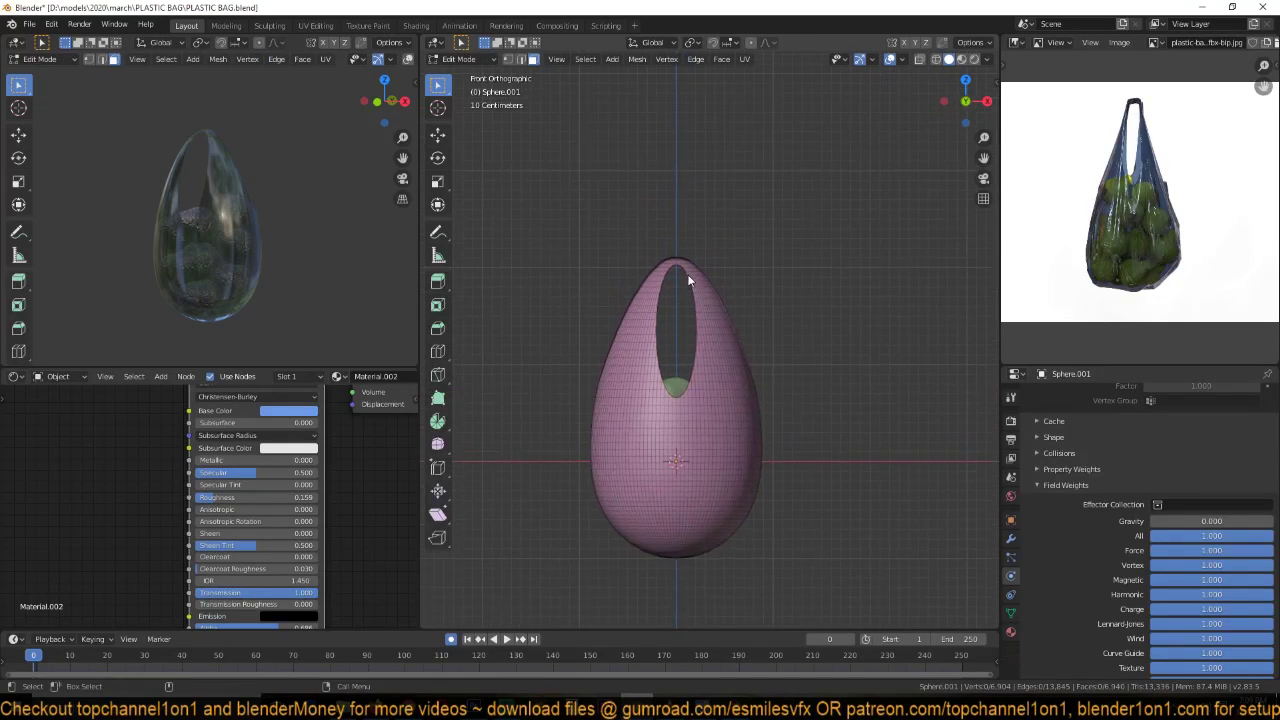
pyautogui.hotkey('shift', 'z')
pyautogui.scroll(2, 673, 348)
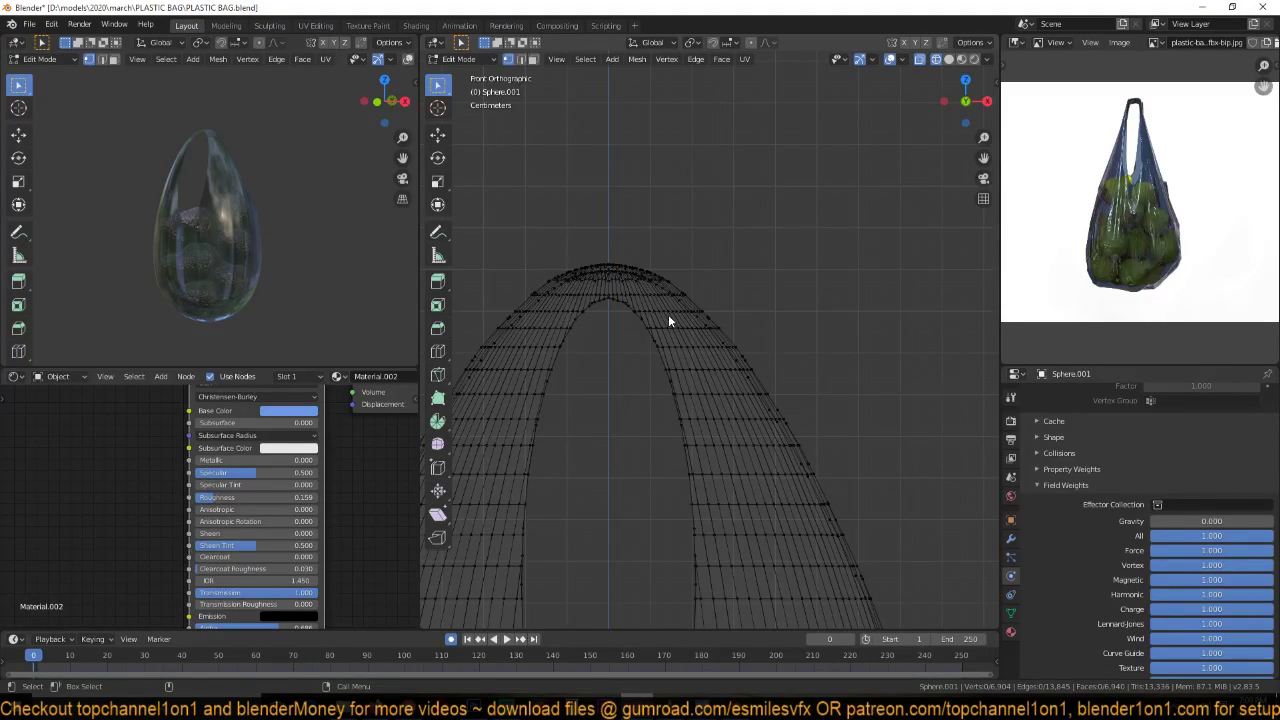
pyautogui.scroll(-1, 637, 330)
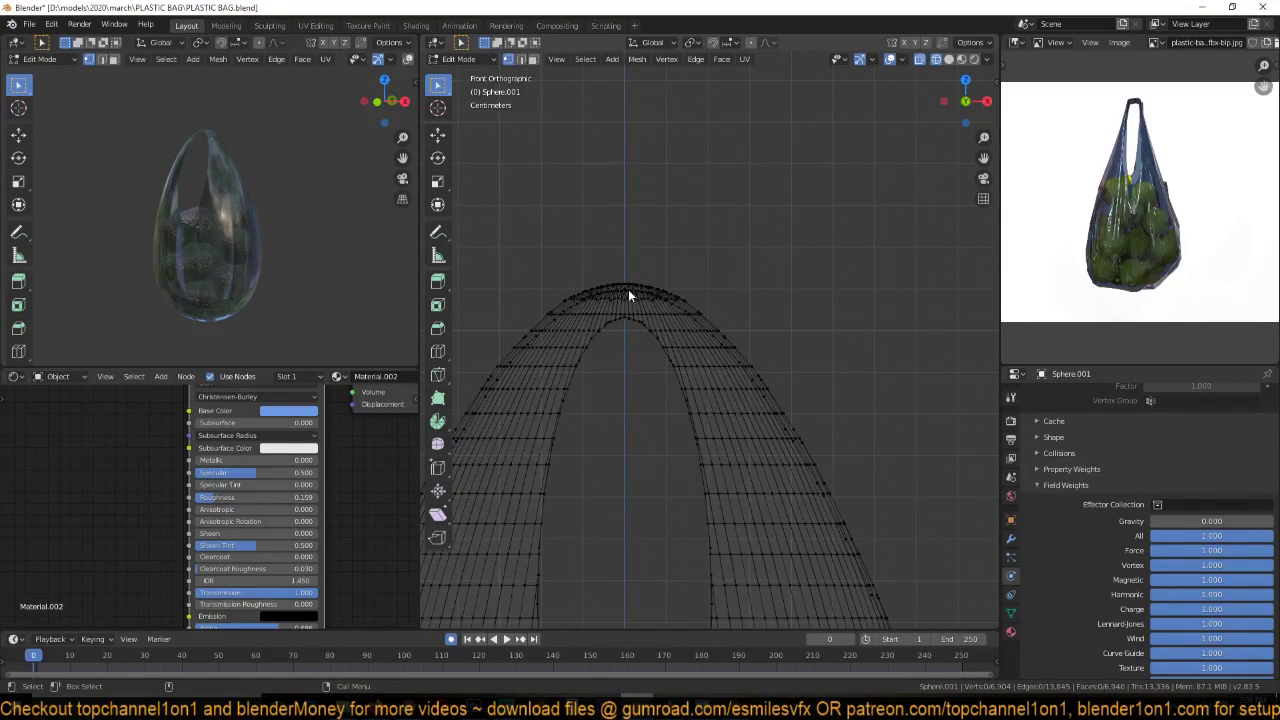
pyautogui.moveTo(617, 262); pyautogui.dragTo(637, 333)
pyautogui.scroll(4, 615, 278)
pyautogui.moveTo(500, 212); pyautogui.dragTo(565, 314)
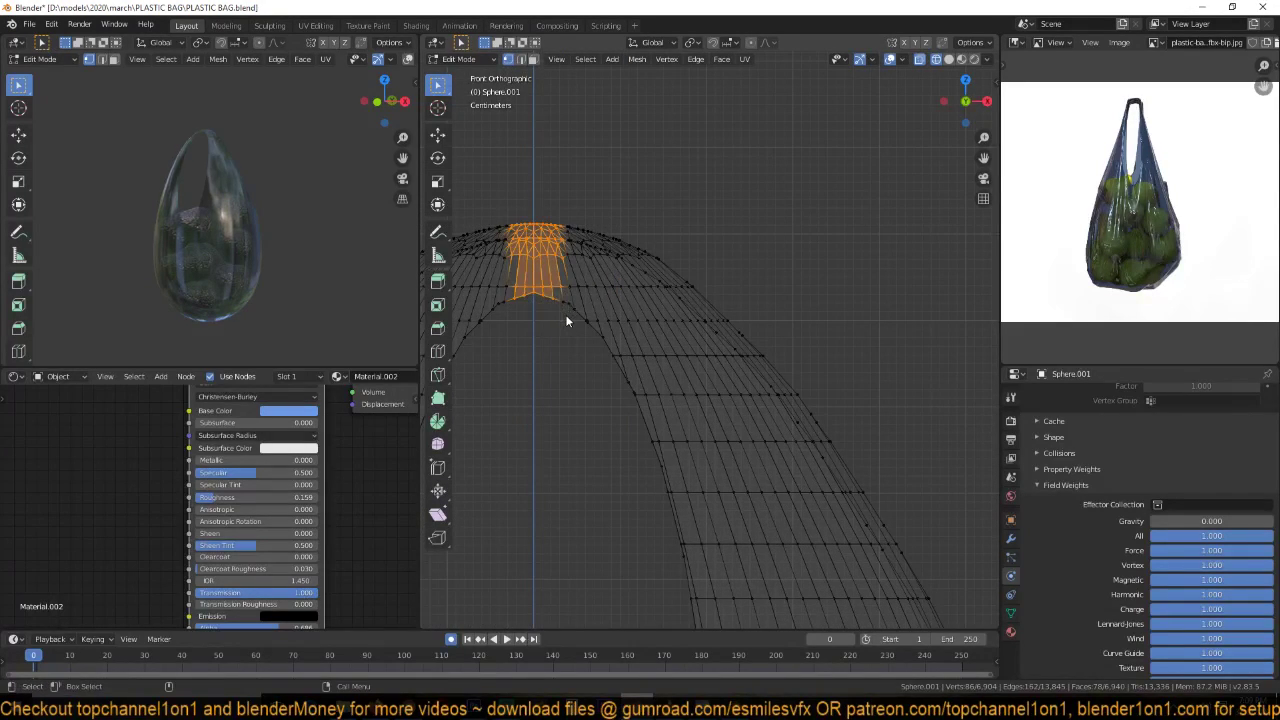
pyautogui.scroll(-4, 566, 316)
pyautogui.hotkey('ctrl', 'h')
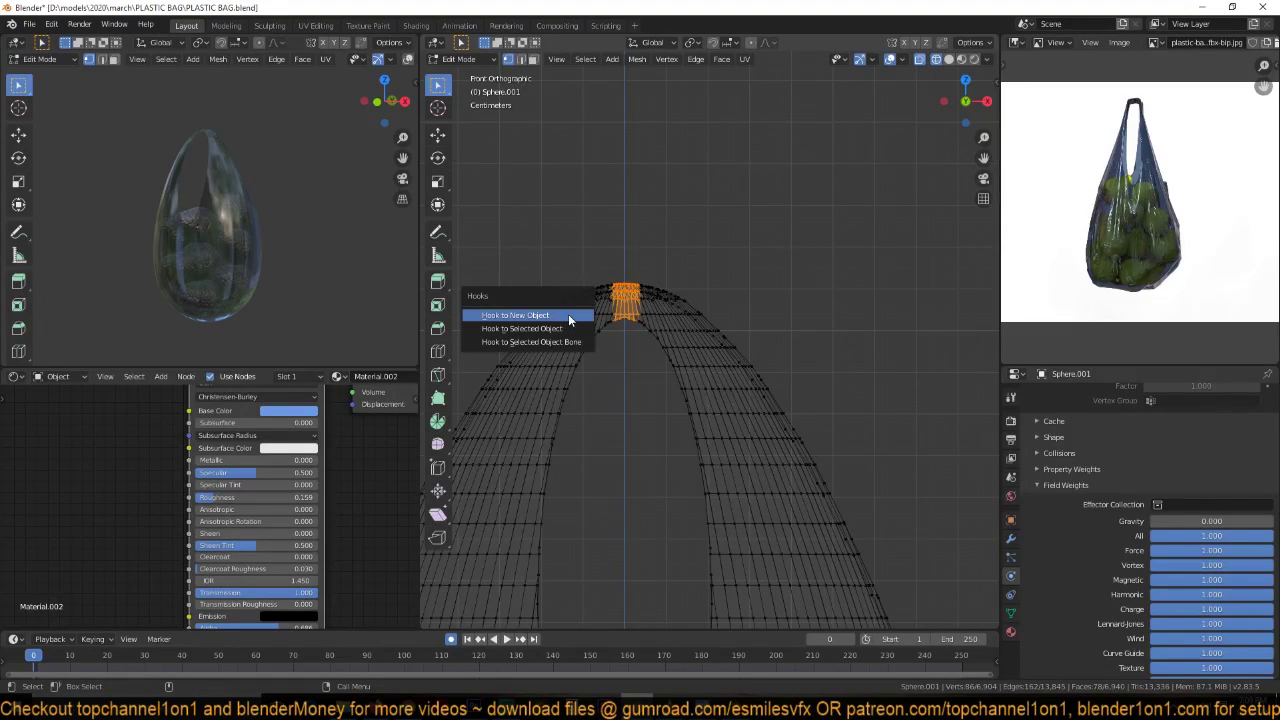
pyautogui.click(568, 314)
pyautogui.press('Tab')
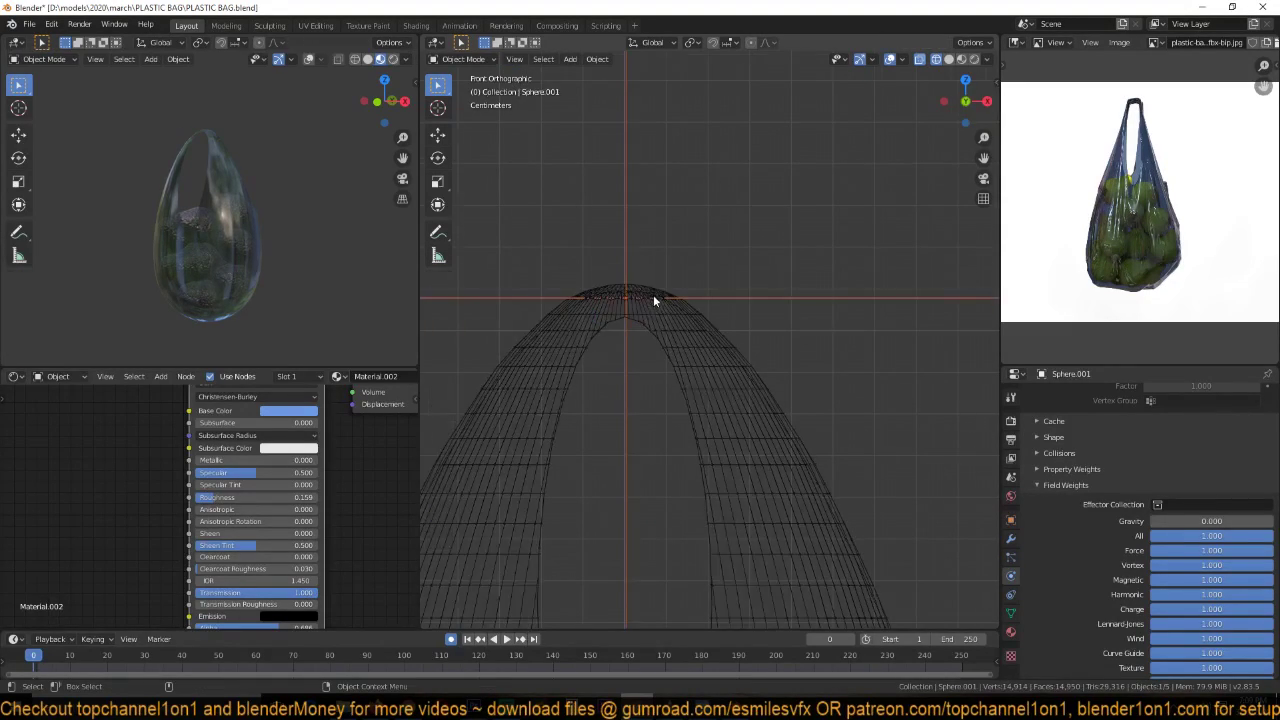
# - Try moving the empty to pull on the bag's handle top, and undo the move
pyautogui.scroll(-4, 653, 294)
pyautogui.scroll(1, 705, 319)
pyautogui.click(735, 215)
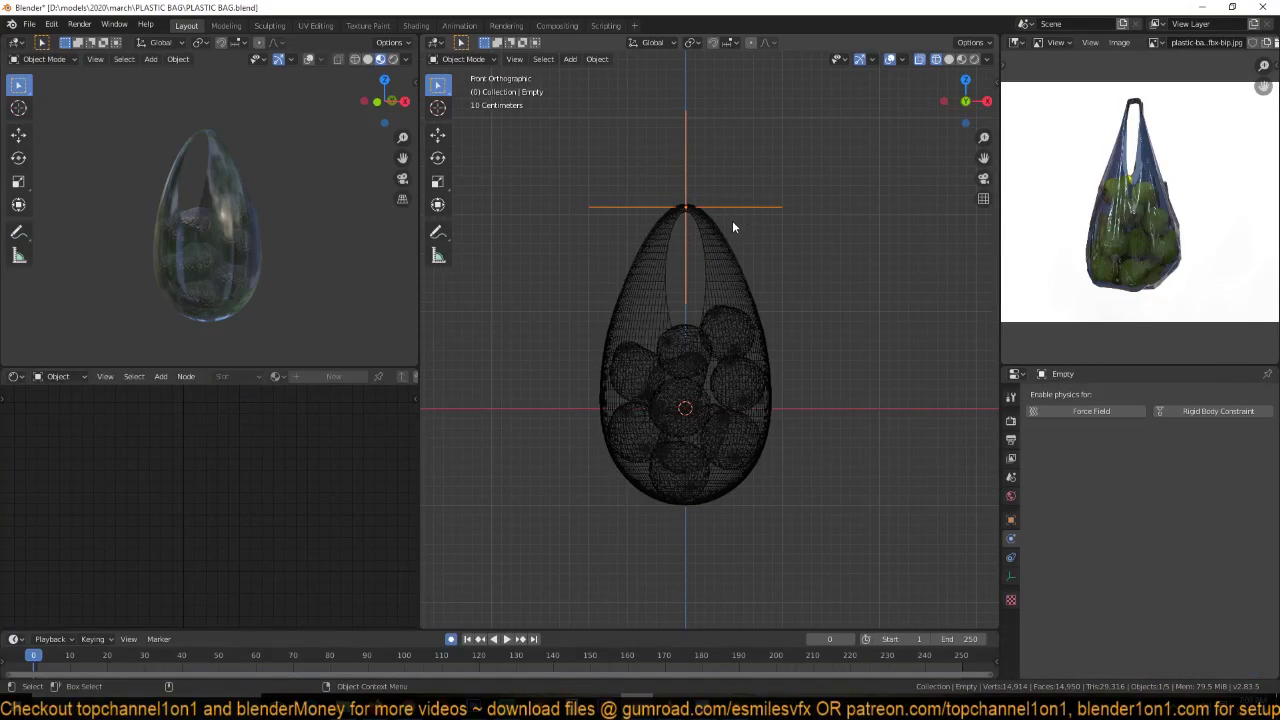
pyautogui.keyDown('shift'); pyautogui.moveTo(732, 220); pyautogui.dragTo(744, 271, button='middle'); pyautogui.keyUp('shift')
pyautogui.press('g')
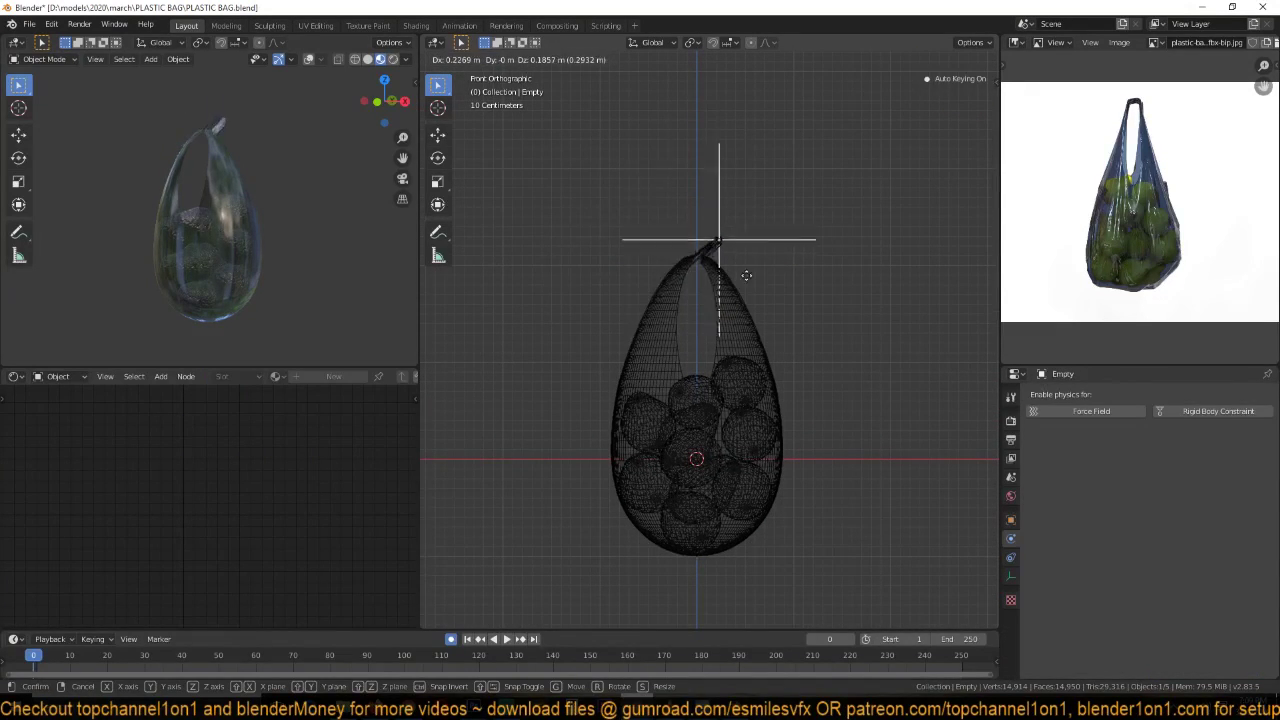
pyautogui.click(730, 255)
pyautogui.scroll(3, 747, 278)
pyautogui.hotkey('ctrl', 'z')
# - Delete the empty above the bag and remove the Hook-Empty modifier from the bag
pyautogui.press('x')
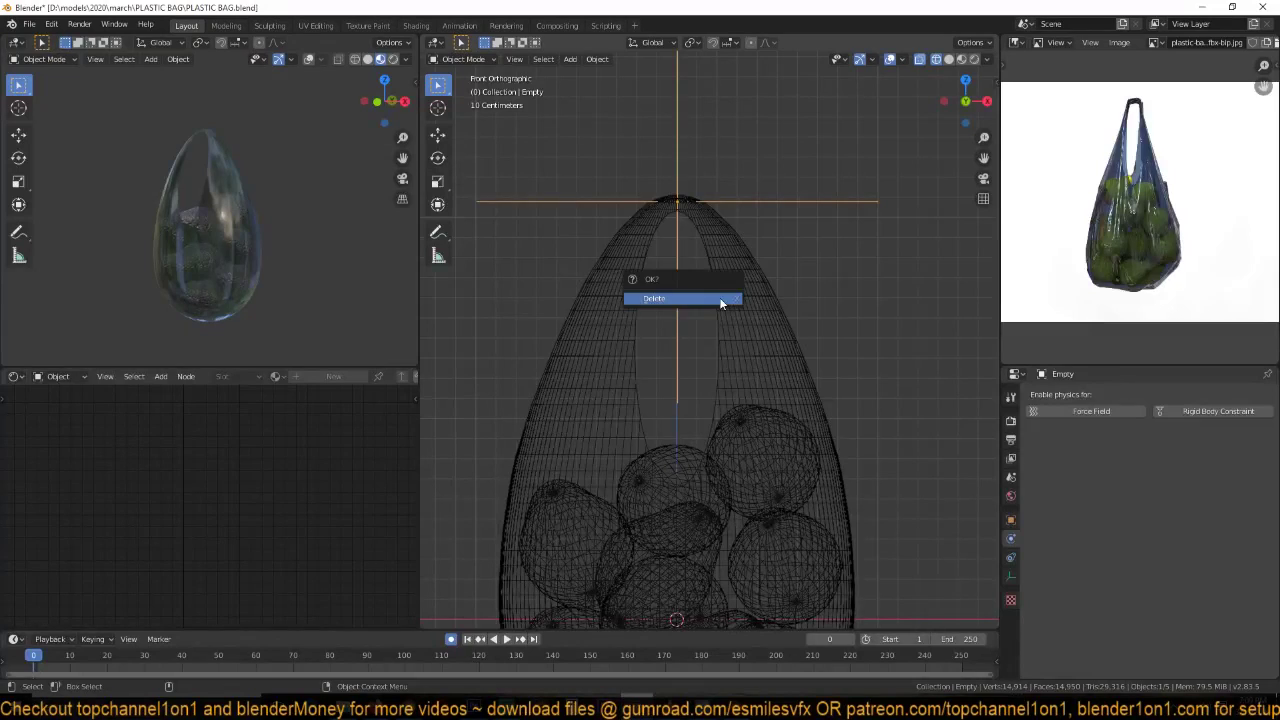
pyautogui.click(719, 295)
pyautogui.click(728, 241)
pyautogui.click(1010, 538)
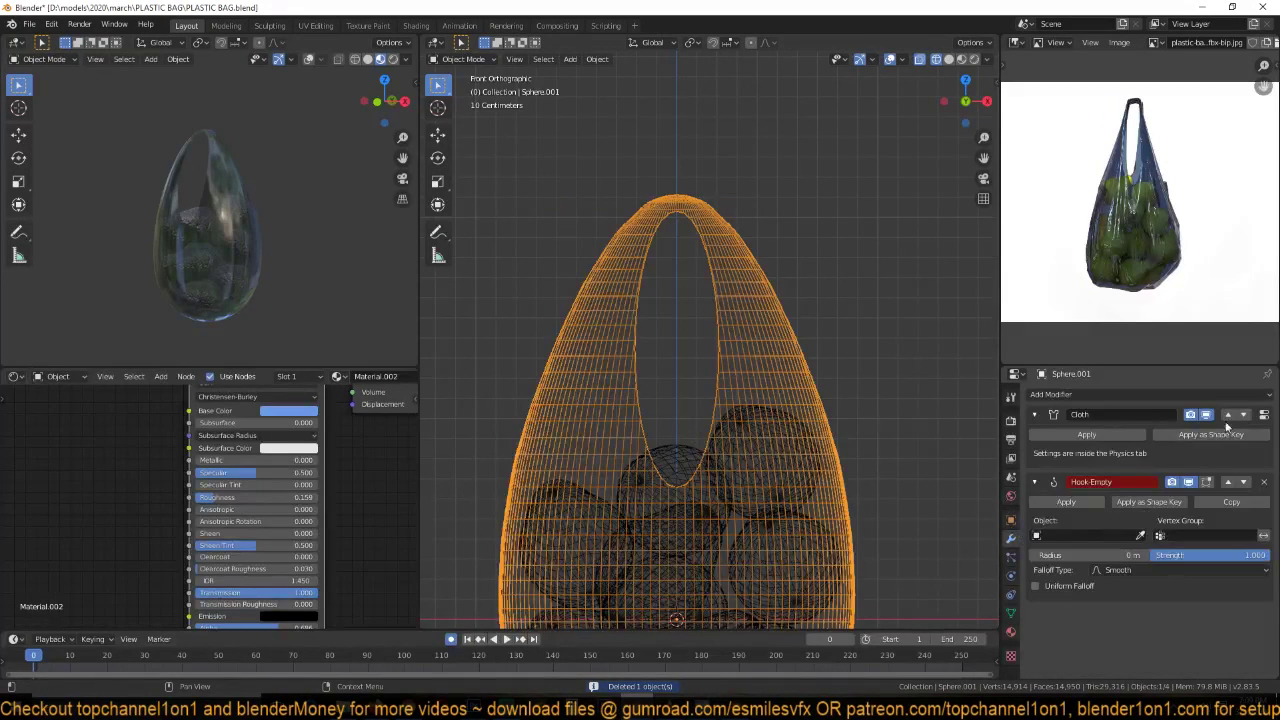
pyautogui.click(1264, 482)
# - Play the bag's cloth simulation briefly with gravity disabled and return to frame 0
pyautogui.press('space')
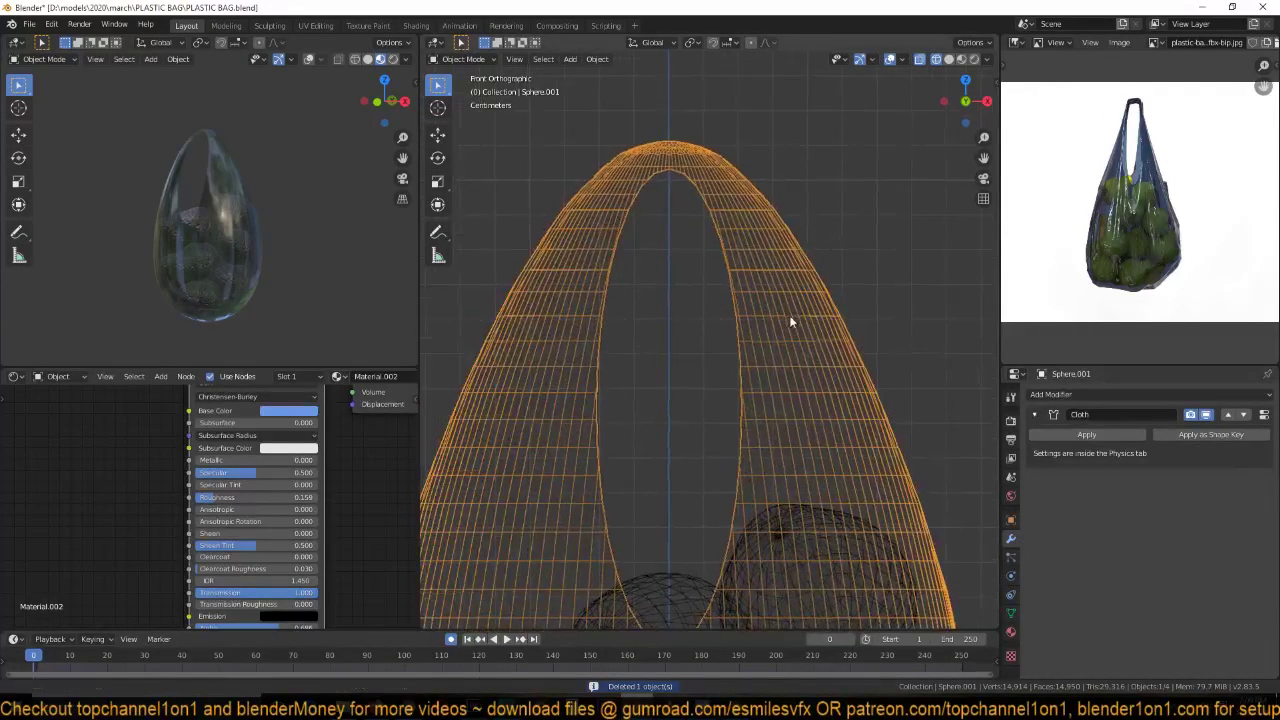
pyautogui.press('Escape')
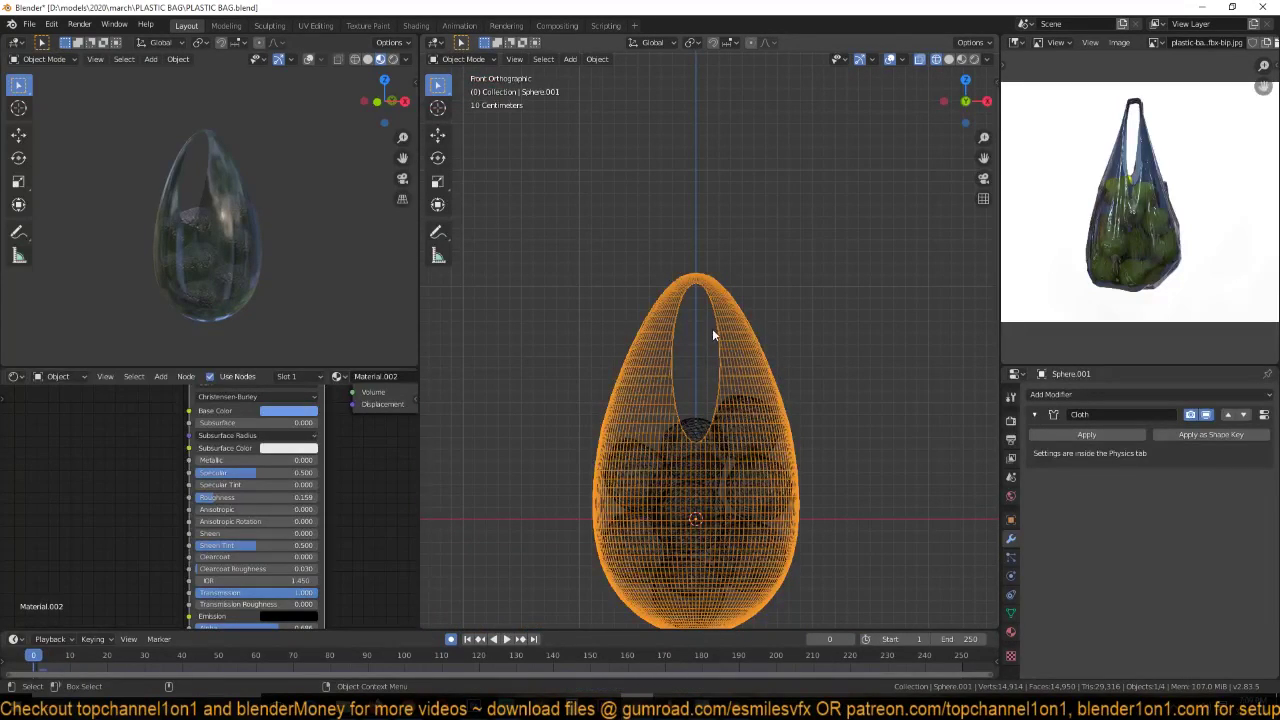
pyautogui.scroll(-3, 711, 345)
pyautogui.press('g')
pyautogui.press('z')
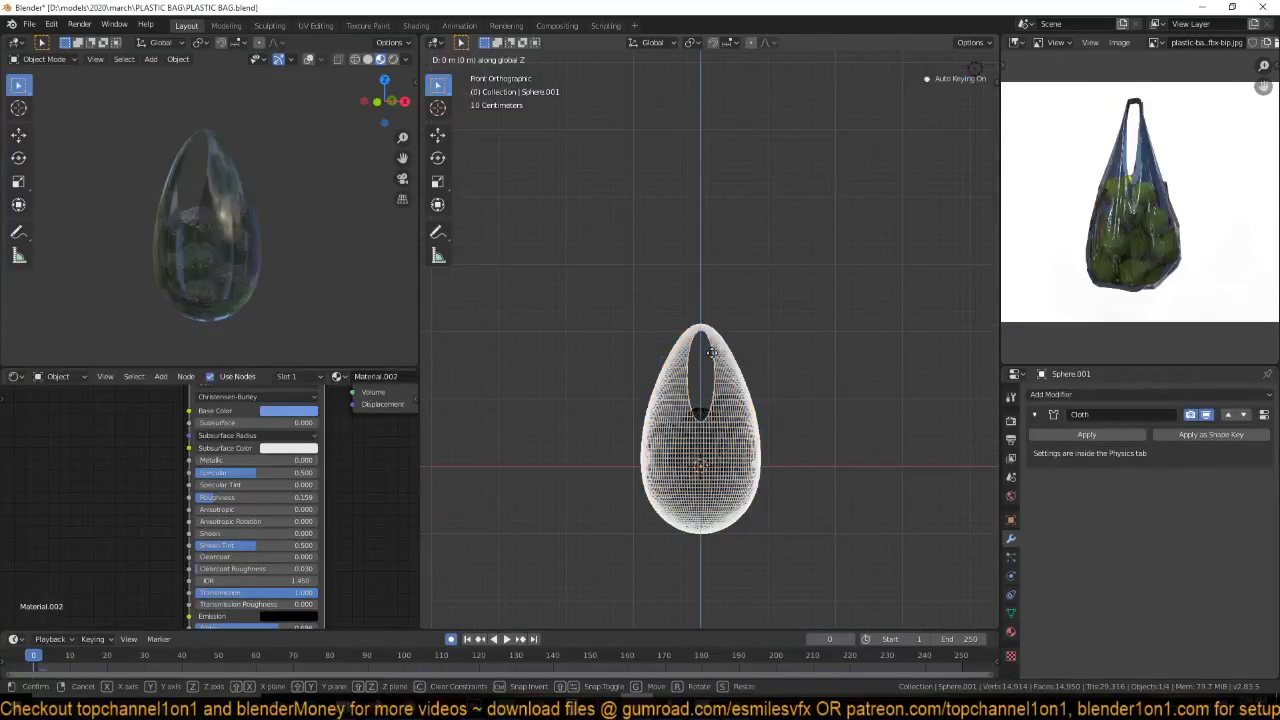
pyautogui.rightClick(722, 206)
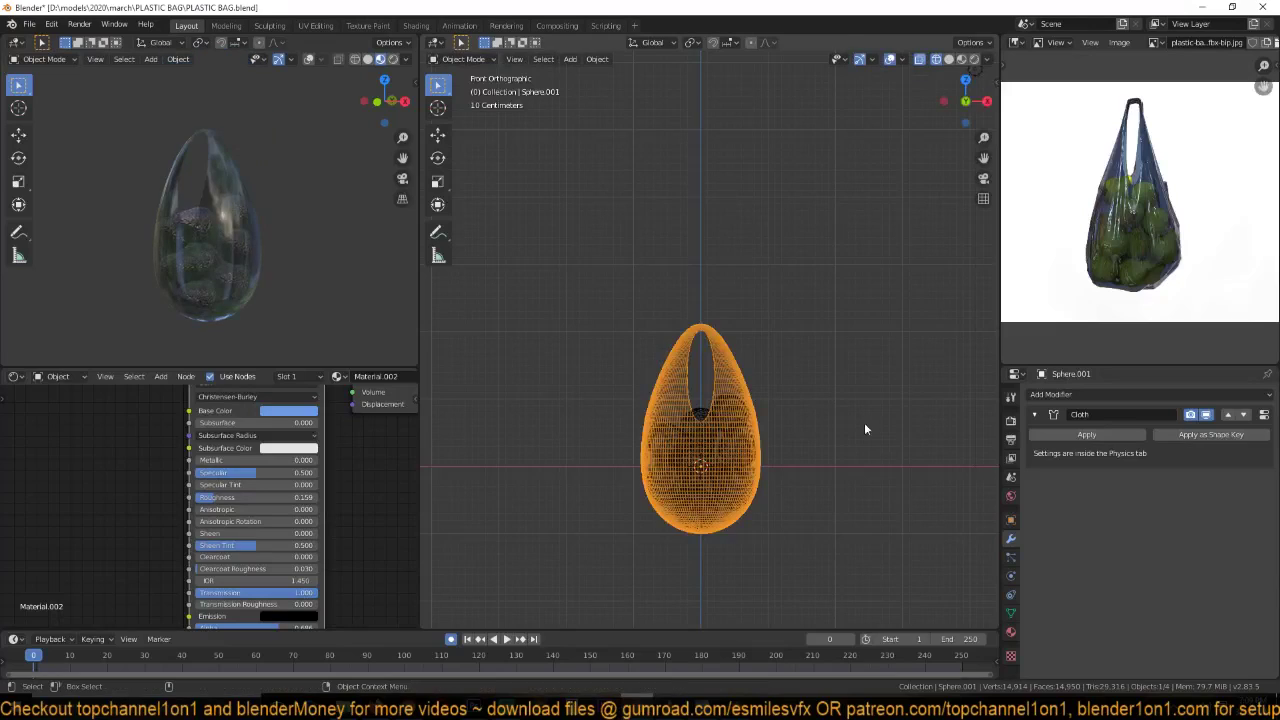
# - Enlarge the bag reference image, and hook the selected vertices at the top centre of the bag's handle to a new empty object
pyautogui.scroll(3, 1137, 219)
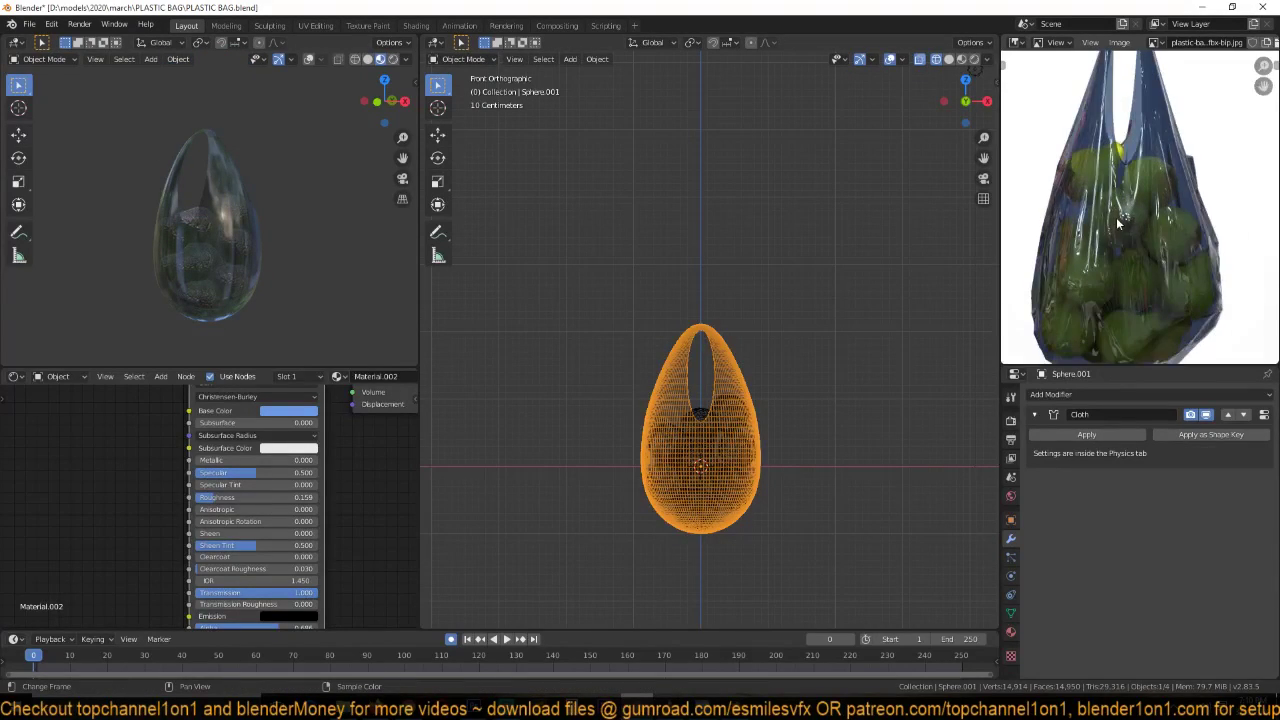
pyautogui.scroll(3, 578, 431)
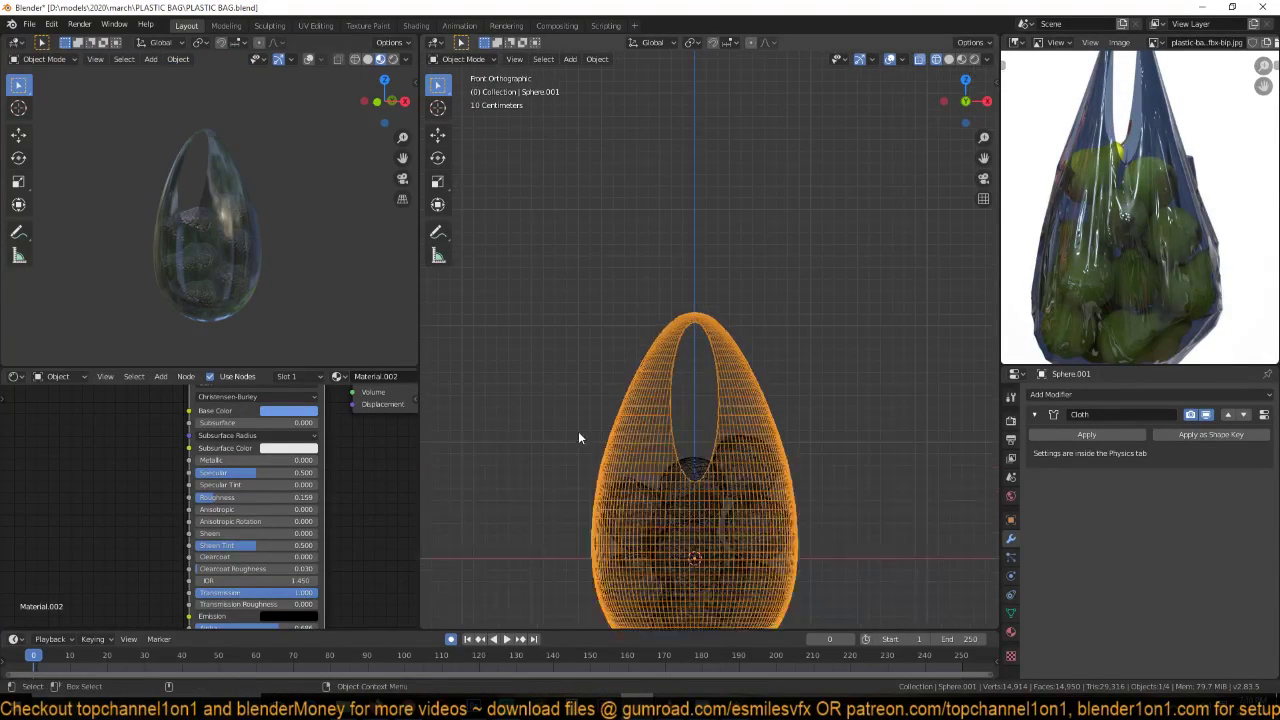
pyautogui.scroll(4, 709, 303)
pyautogui.keyDown('shift'); pyautogui.moveTo(752, 282); pyautogui.dragTo(640, 286, button='middle'); pyautogui.keyUp('shift')
pyautogui.press('Tab')
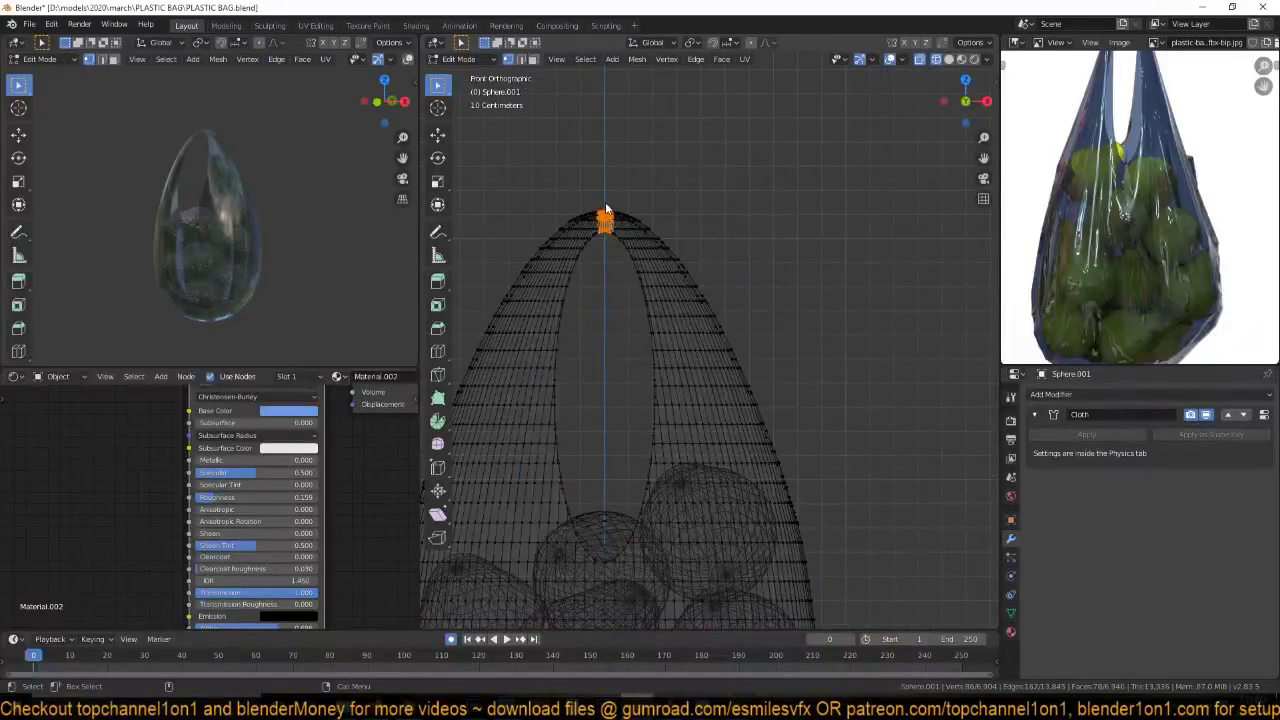
pyautogui.scroll(3, 606, 208)
pyautogui.keyDown('shift'); pyautogui.moveTo(530, 147); pyautogui.dragTo(651, 264, button='middle'); pyautogui.keyUp('shift')
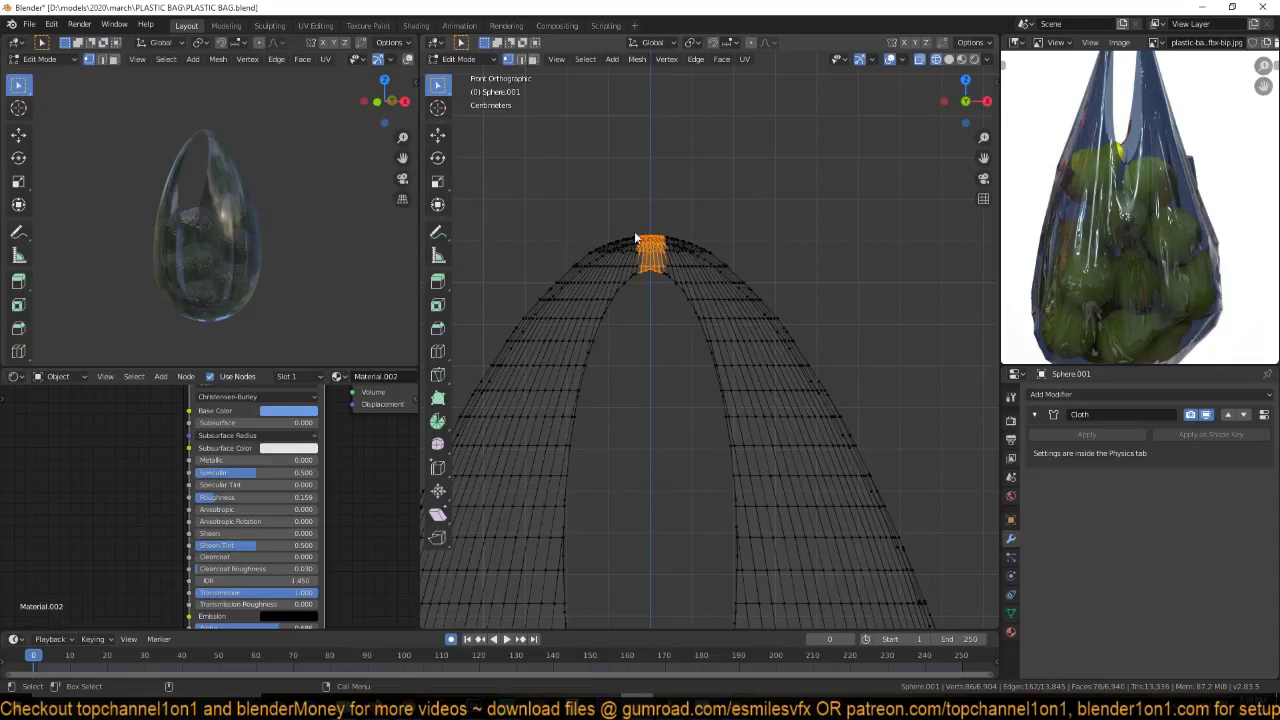
pyautogui.press('ctrl')
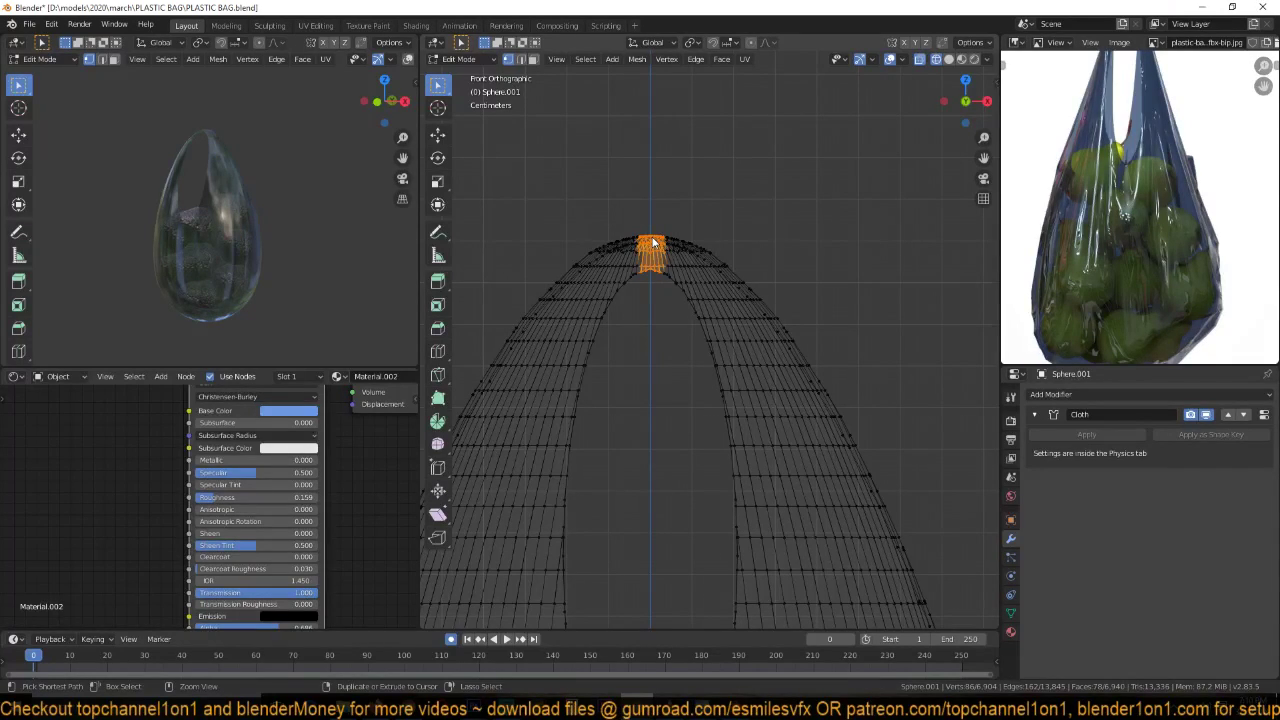
pyautogui.hotkey('ctrl', 'h')
pyautogui.click(652, 240)
pyautogui.press('Tab')
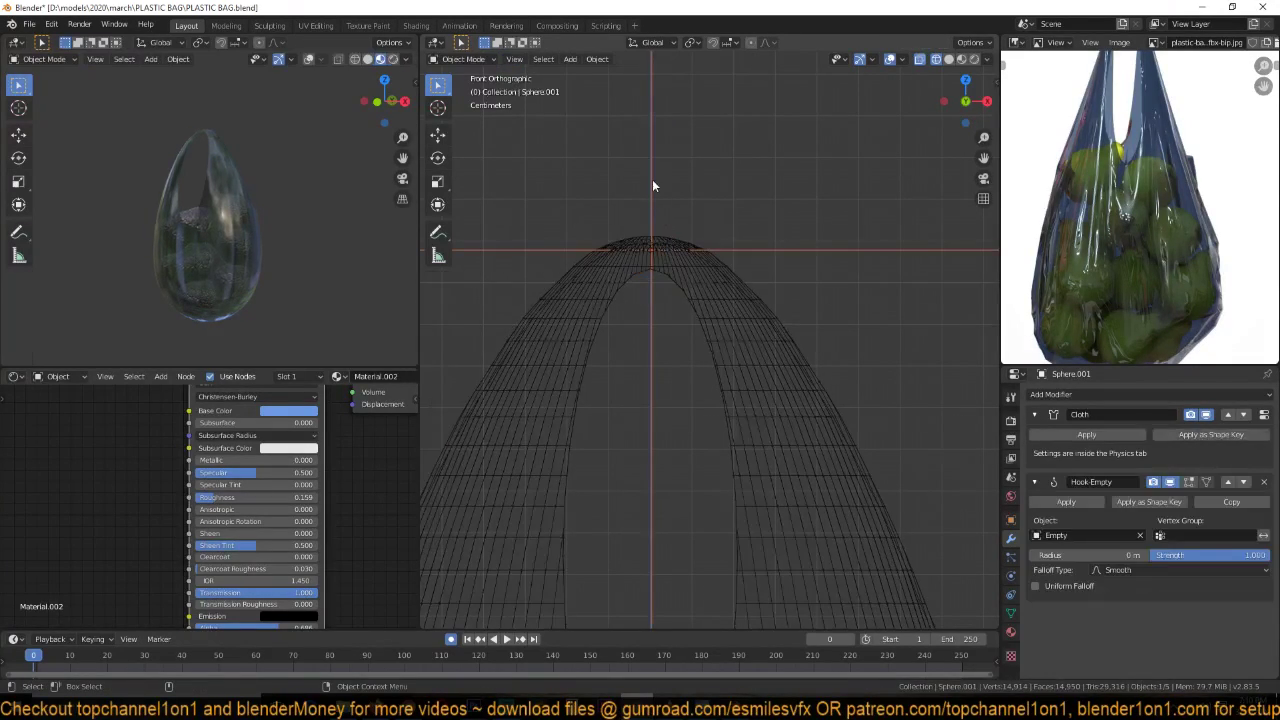
# - Test the new hook by moving the empty away from the handle top, and cancel the move
pyautogui.click(652, 182)
pyautogui.scroll(-4, 666, 258)
pyautogui.press('g')
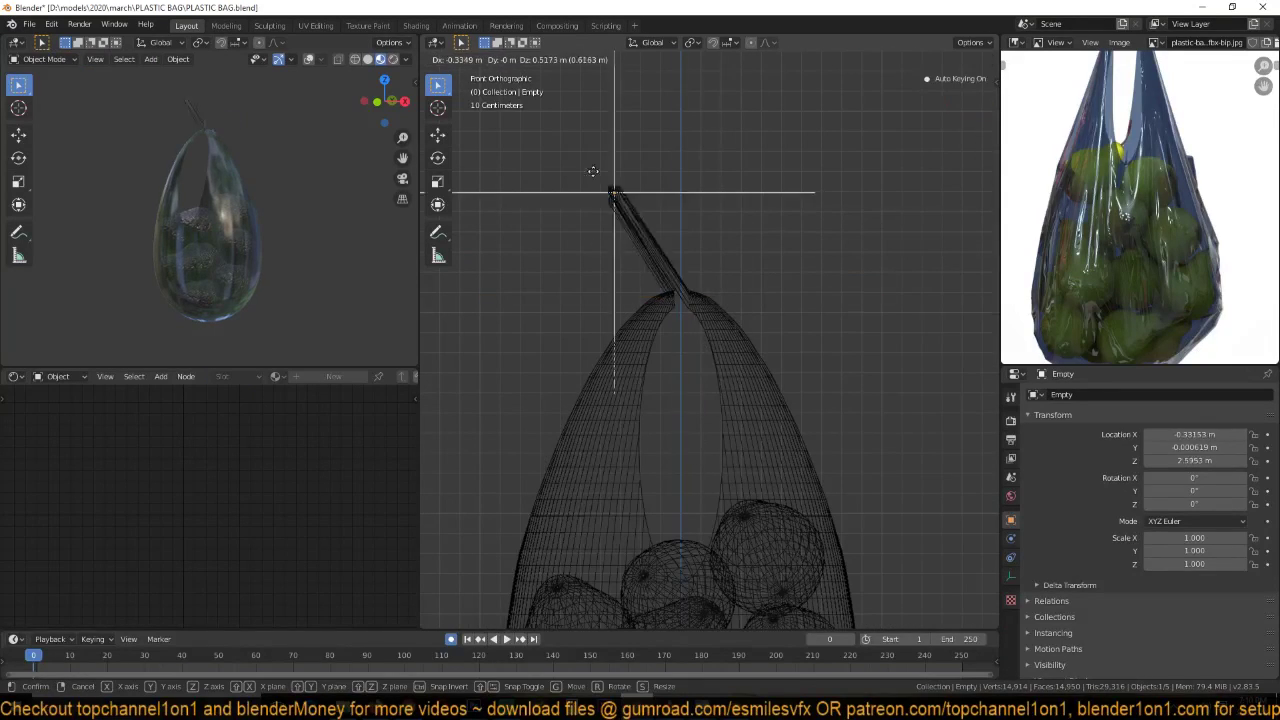
pyautogui.press('Escape')
# - Create a vertex group on the bag and assign the vertices at the handle's top centre to it
pyautogui.click(665, 312)
pyautogui.keyDown('shift'); pyautogui.moveTo(655, 372); pyautogui.dragTo(657, 258, button='middle'); pyautogui.keyUp('shift')
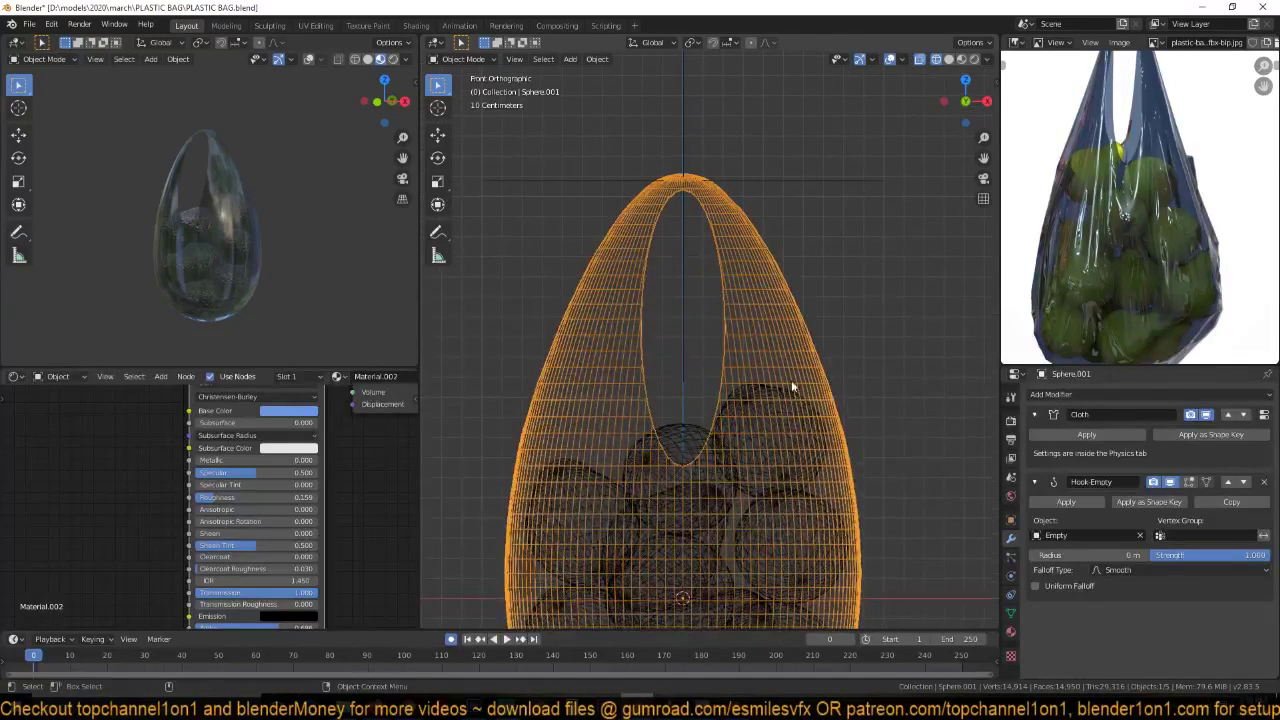
pyautogui.click(1010, 613)
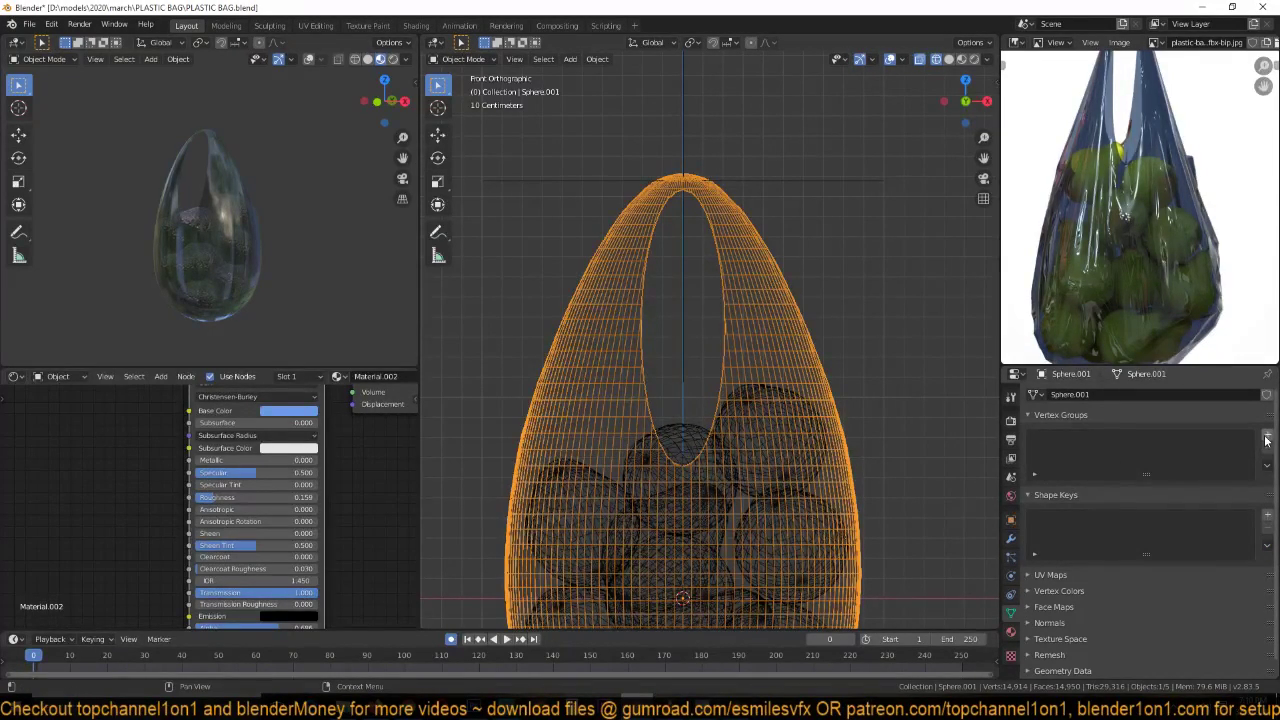
pyautogui.press('Tab')
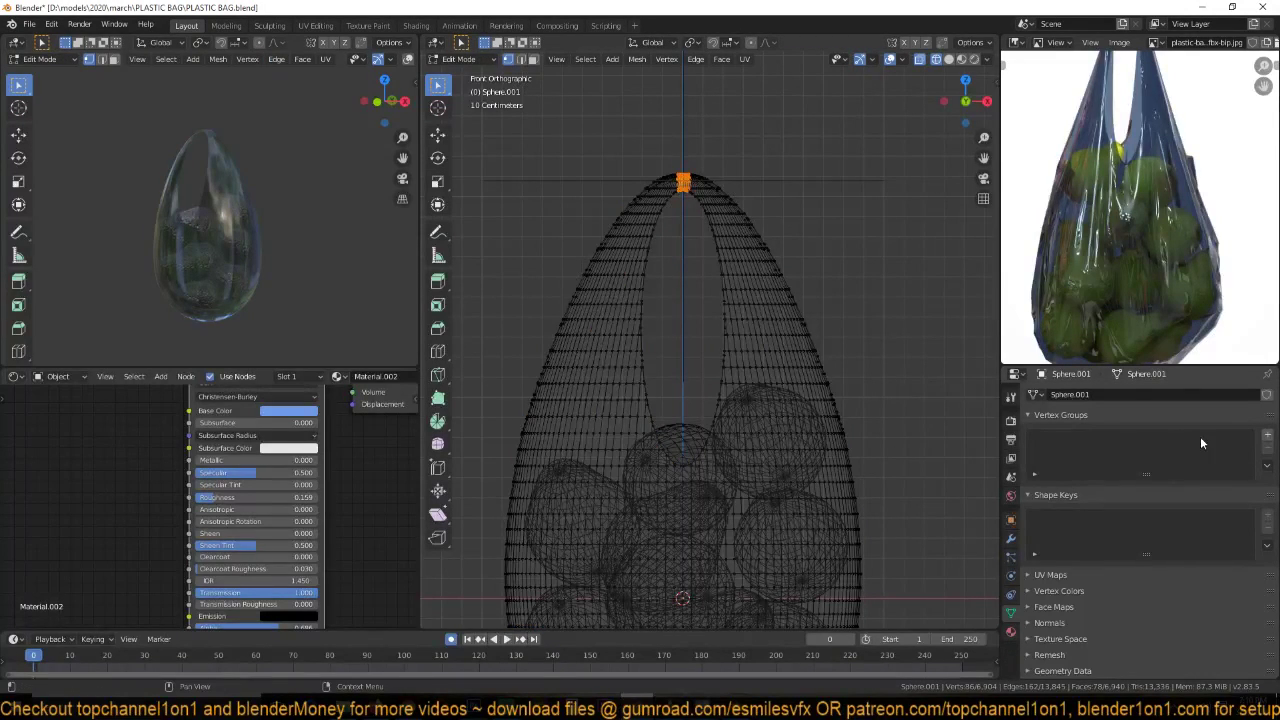
pyautogui.click(1267, 435)
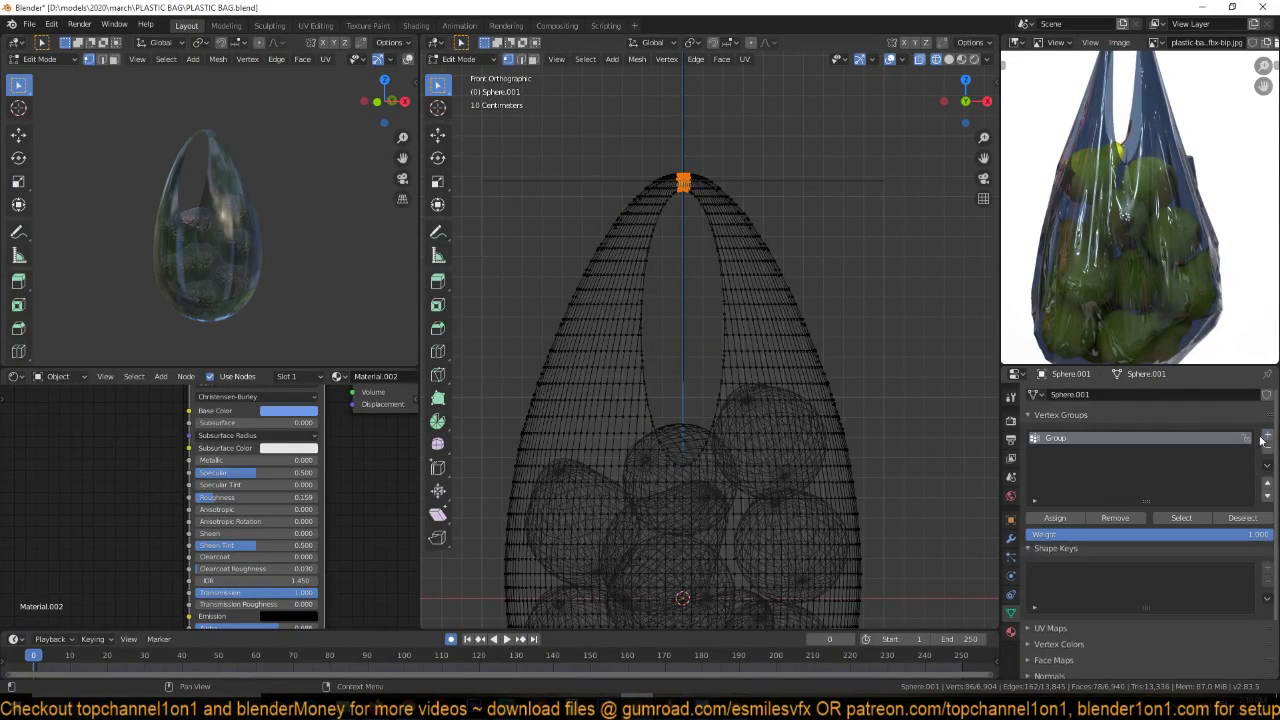
pyautogui.click(1066, 519)
pyautogui.press('Tab')
# - Set the bag cloth's Pin Group to Group in its Shape settings, and play the simulation briefly
pyautogui.scroll(-5, 791, 410)
pyautogui.keyDown('shift'); pyautogui.moveTo(784, 452); pyautogui.dragTo(764, 346, button='middle'); pyautogui.keyUp('shift')
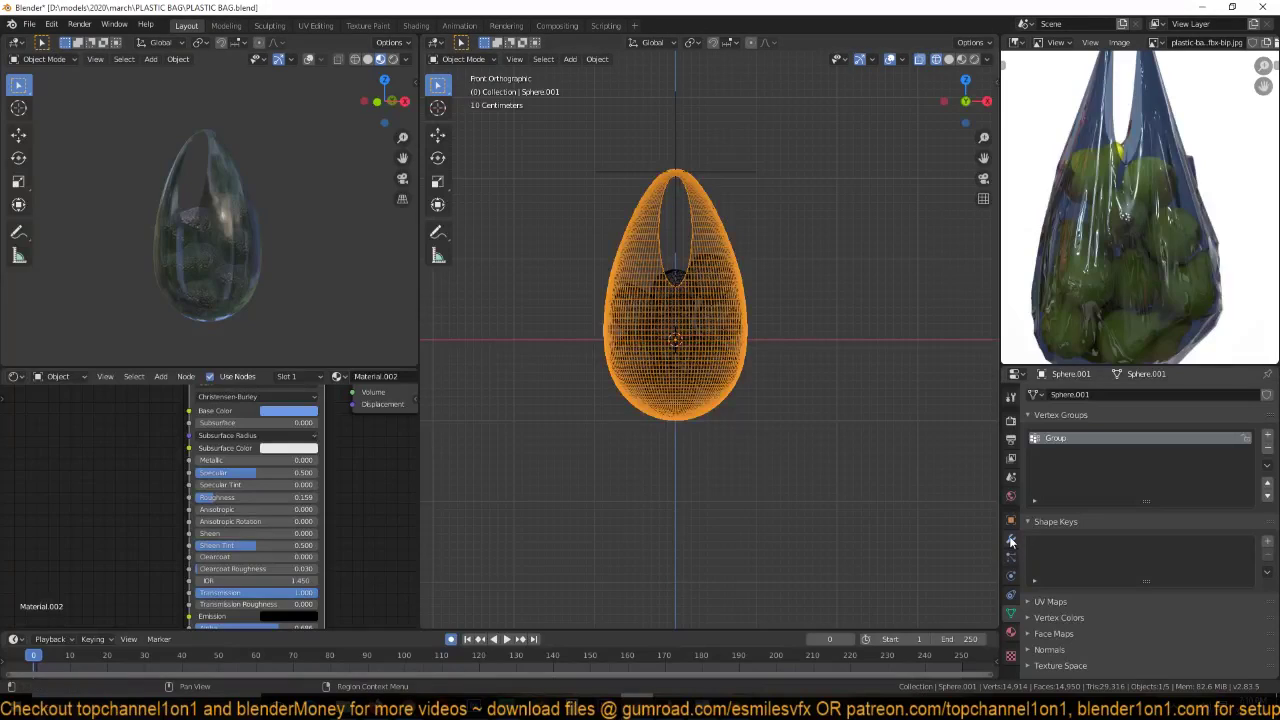
pyautogui.click(1010, 576)
pyautogui.scroll(-5, 1063, 556)
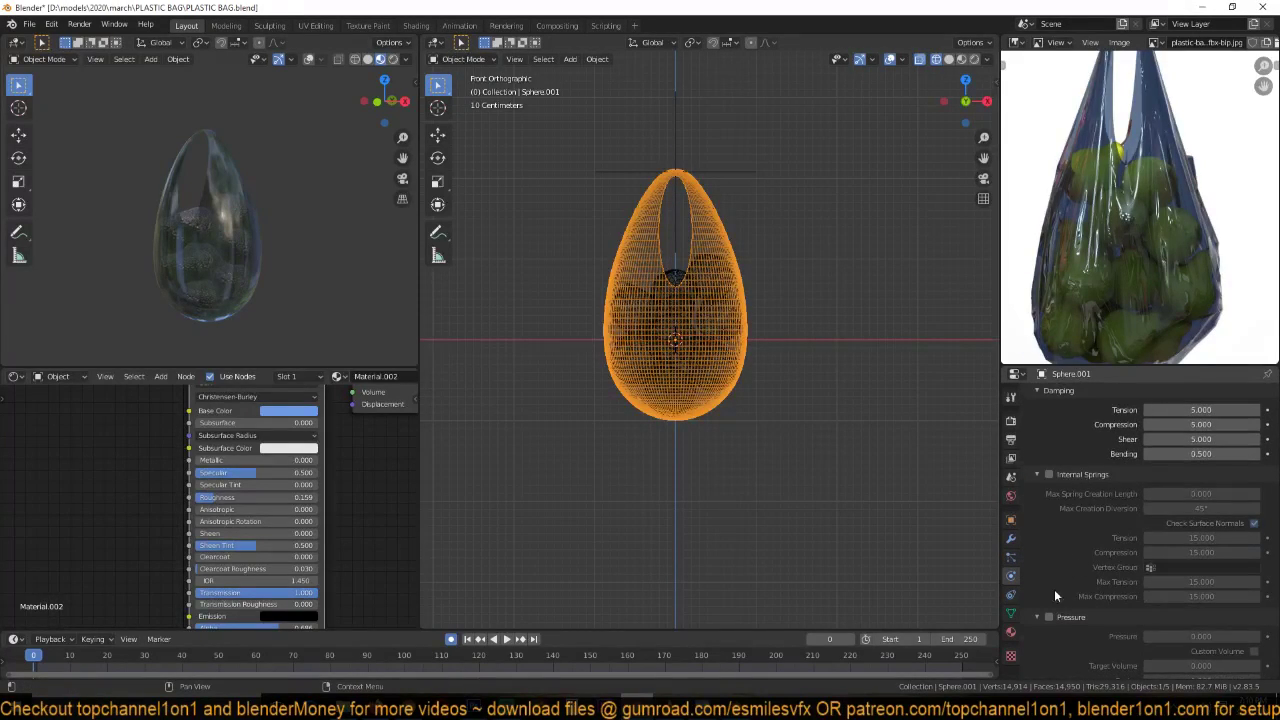
pyautogui.scroll(-4, 1060, 617)
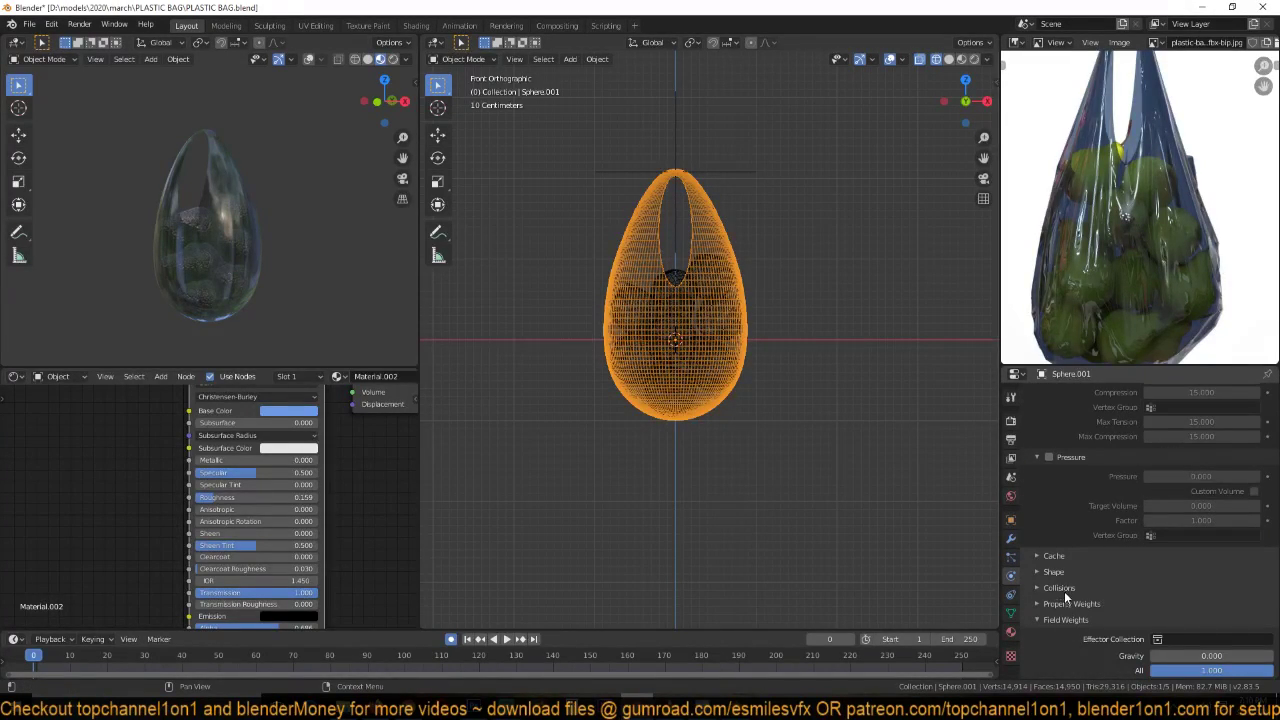
pyautogui.click(1058, 573)
pyautogui.scroll(-3, 1140, 590)
pyautogui.click(1188, 459)
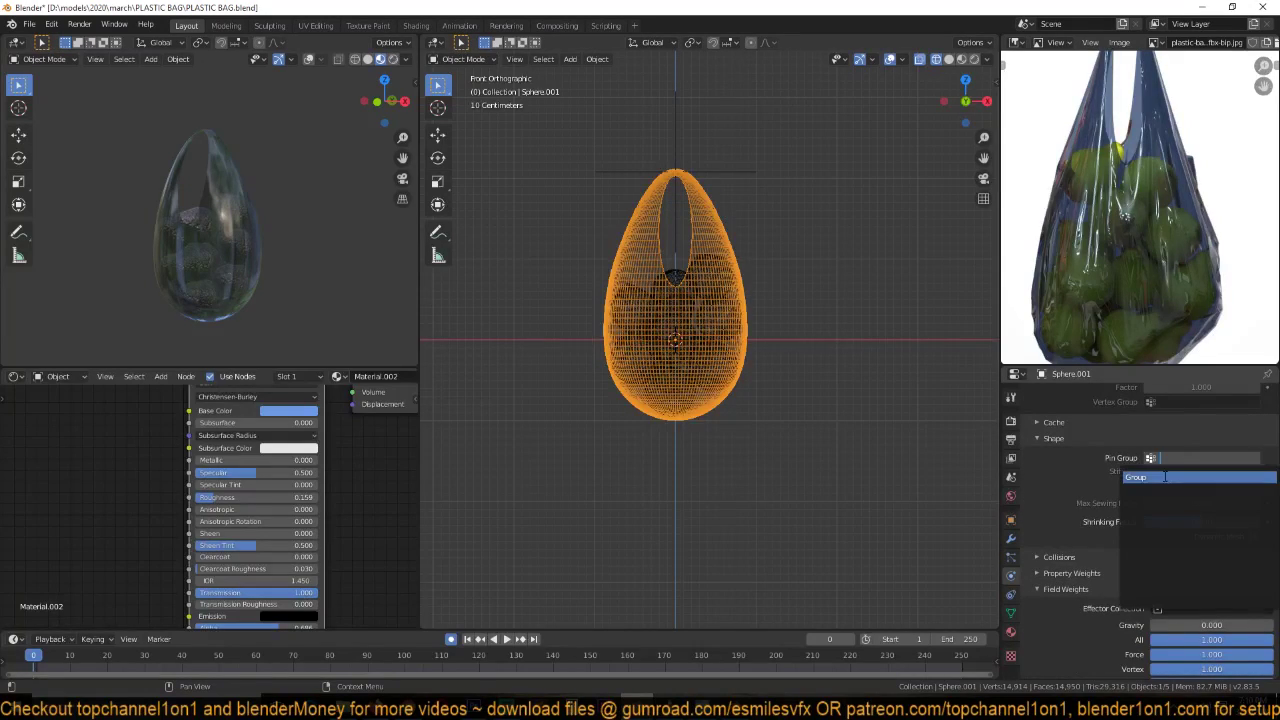
pyautogui.click(1190, 477)
pyautogui.press('space')
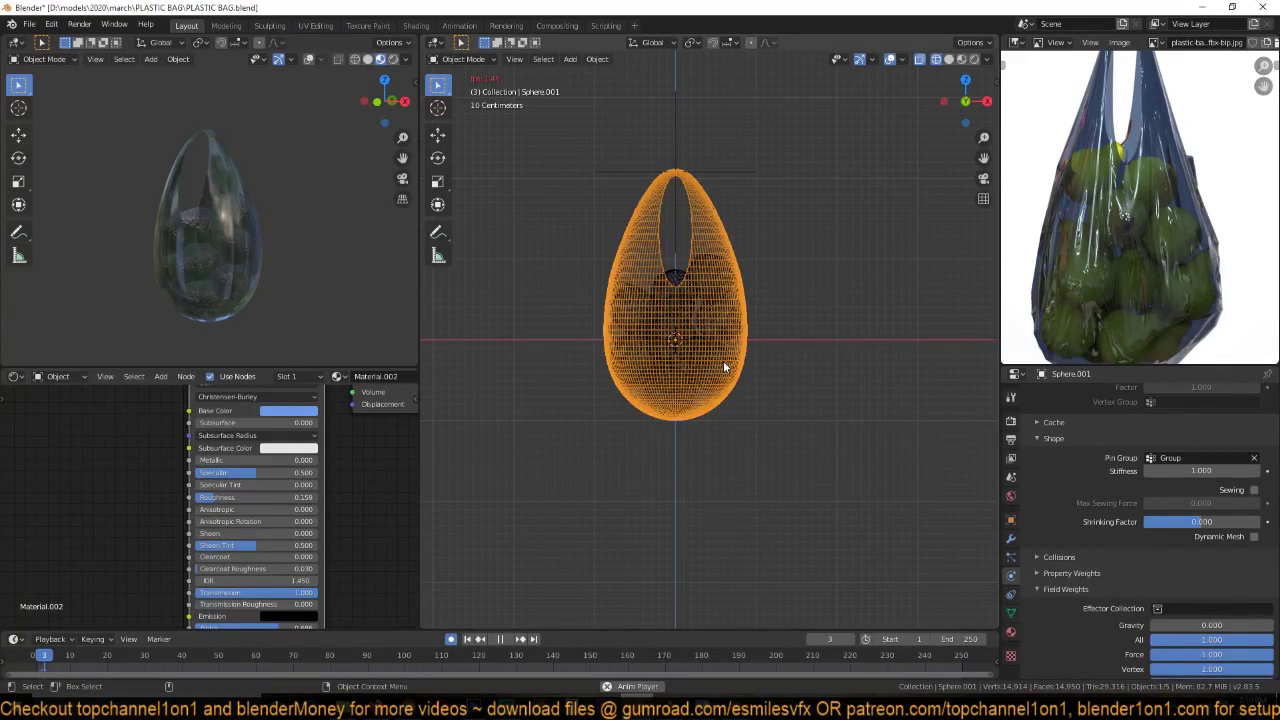
pyautogui.press('Escape')
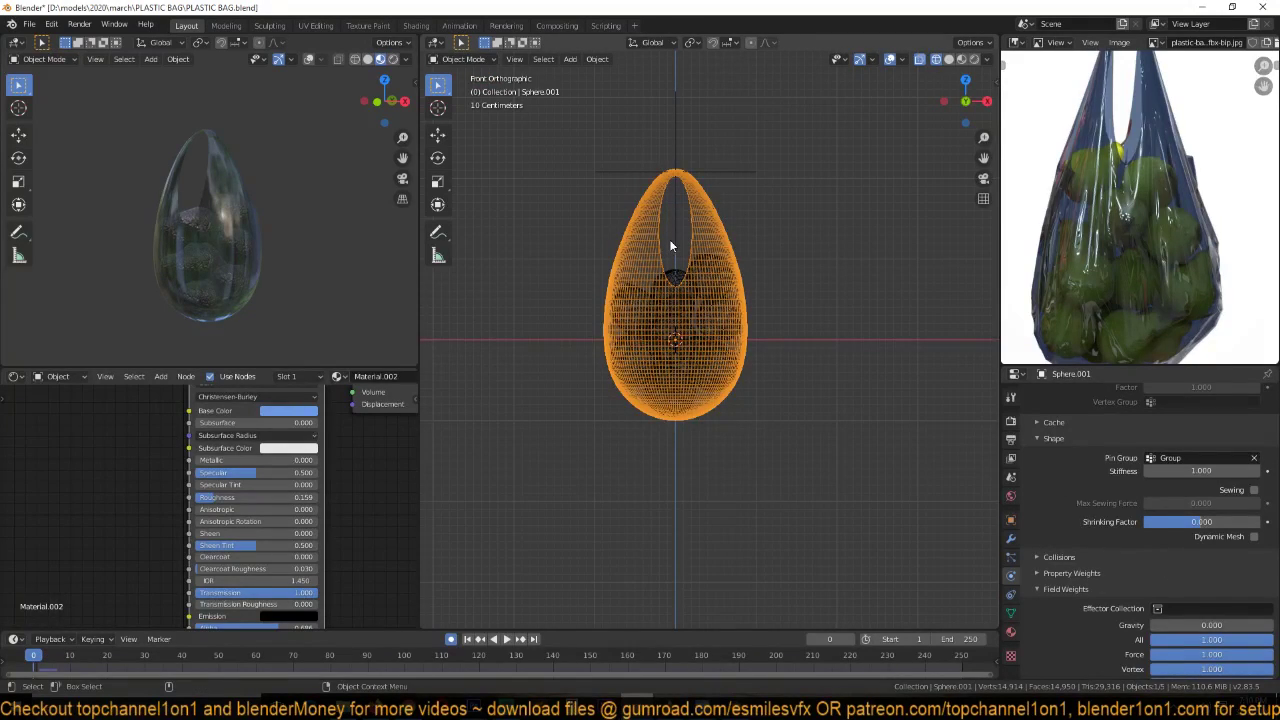
# - Keyframe the empty at its starting position at frame 0, and raise it about 0.83 m along Z at frame 60
pyautogui.click(737, 176)
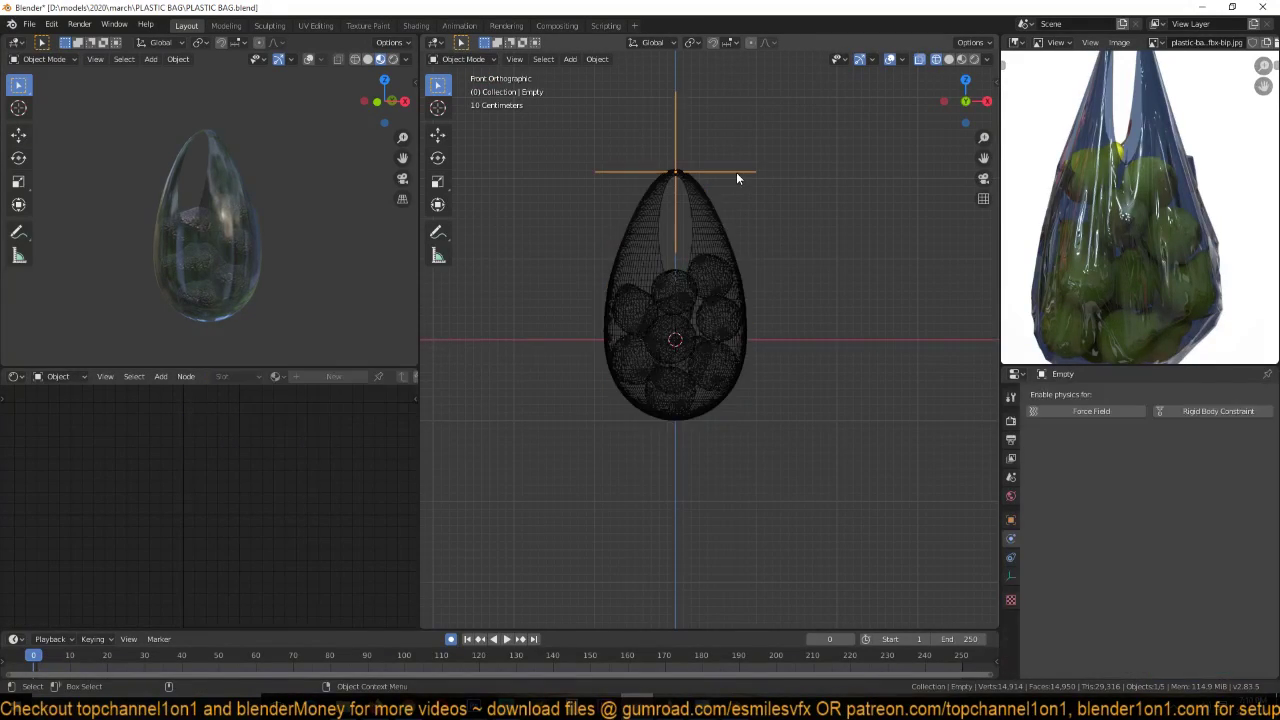
pyautogui.press('g')
pyautogui.click(660, 190)
pyautogui.click(256, 658)
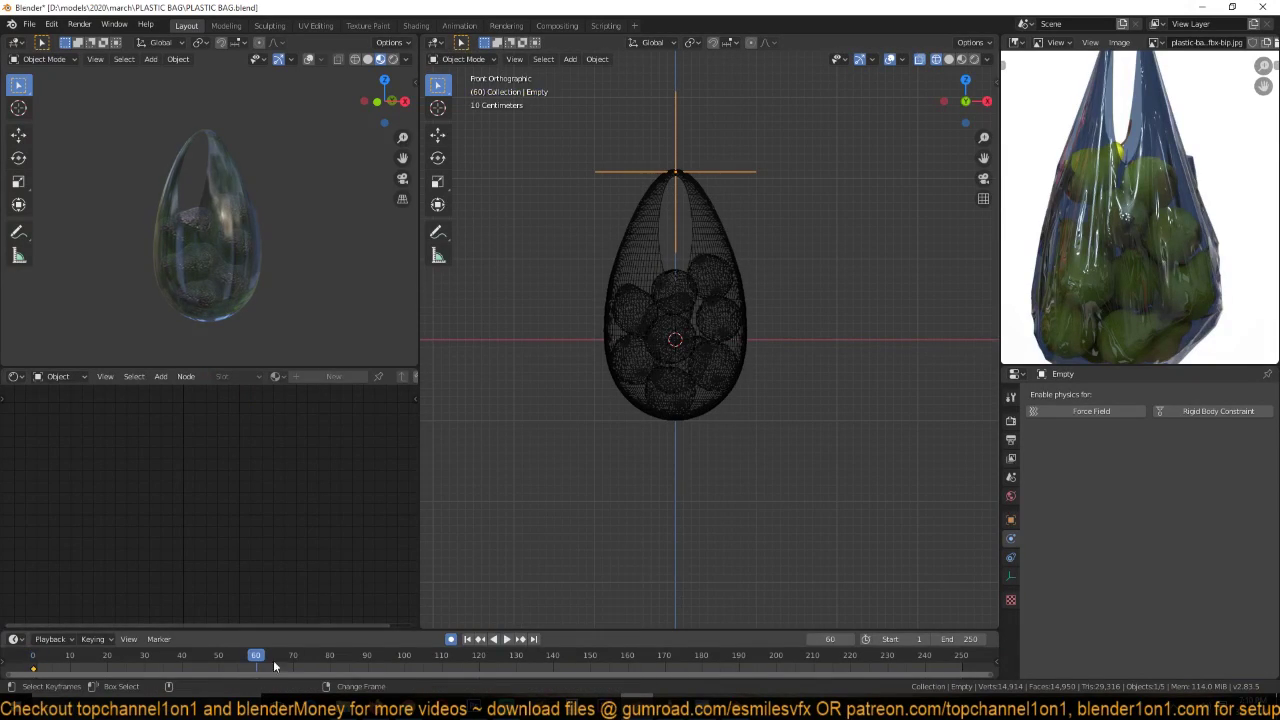
pyautogui.press('g')
pyautogui.press('z')
pyautogui.click(651, 296)
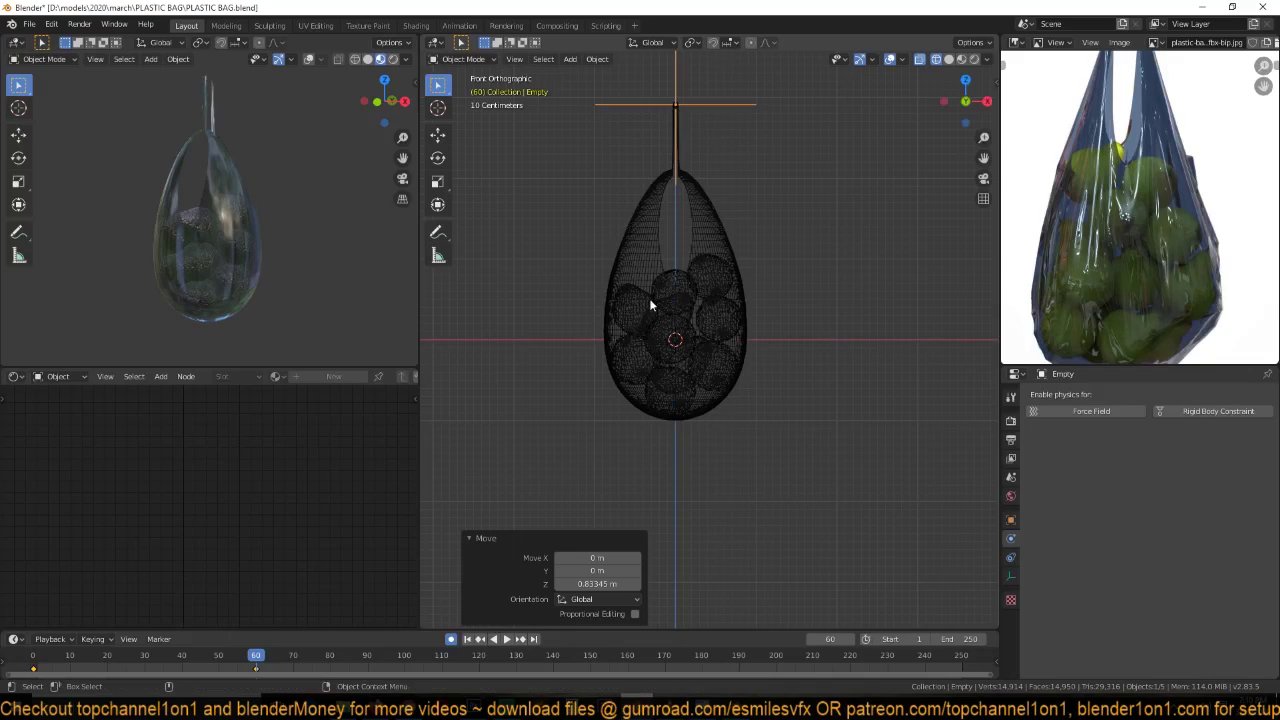
# - Play the animation from the start to check how the rising empty pulls the bag's handle
pyautogui.hotkey('shift', 'Left')
pyautogui.press('space')
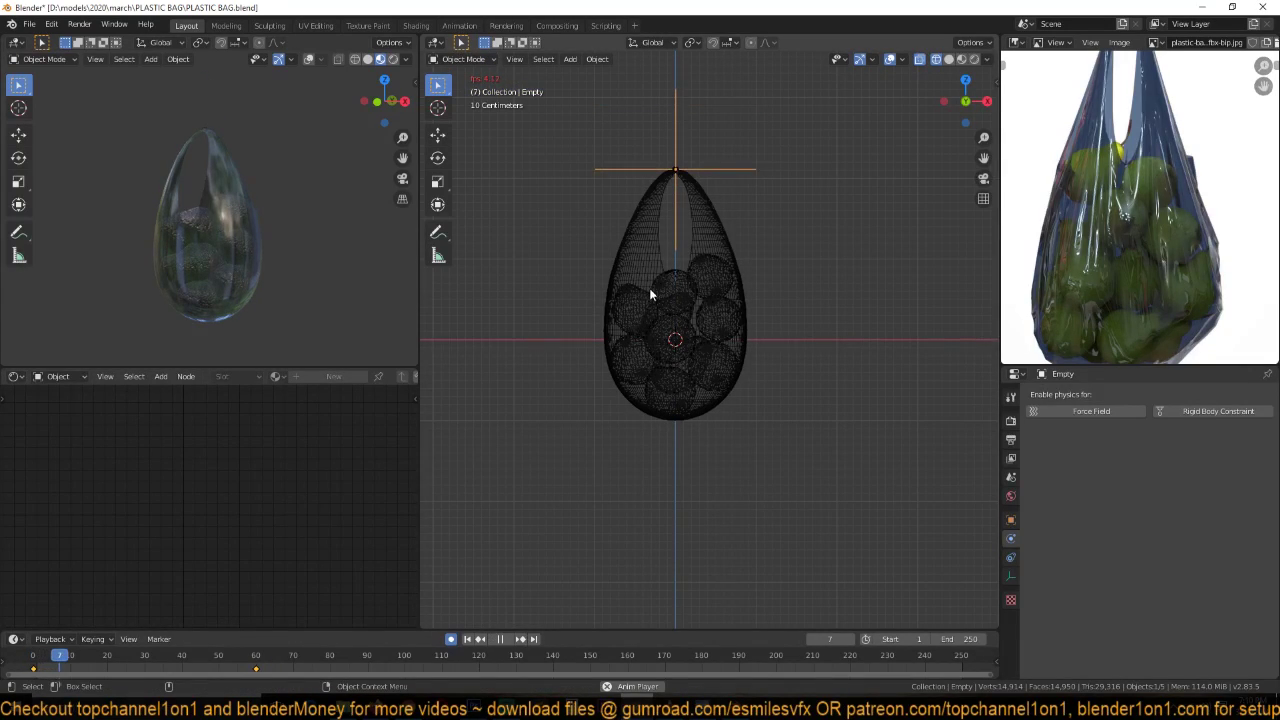
pyautogui.press('Escape')
pyautogui.press('space')
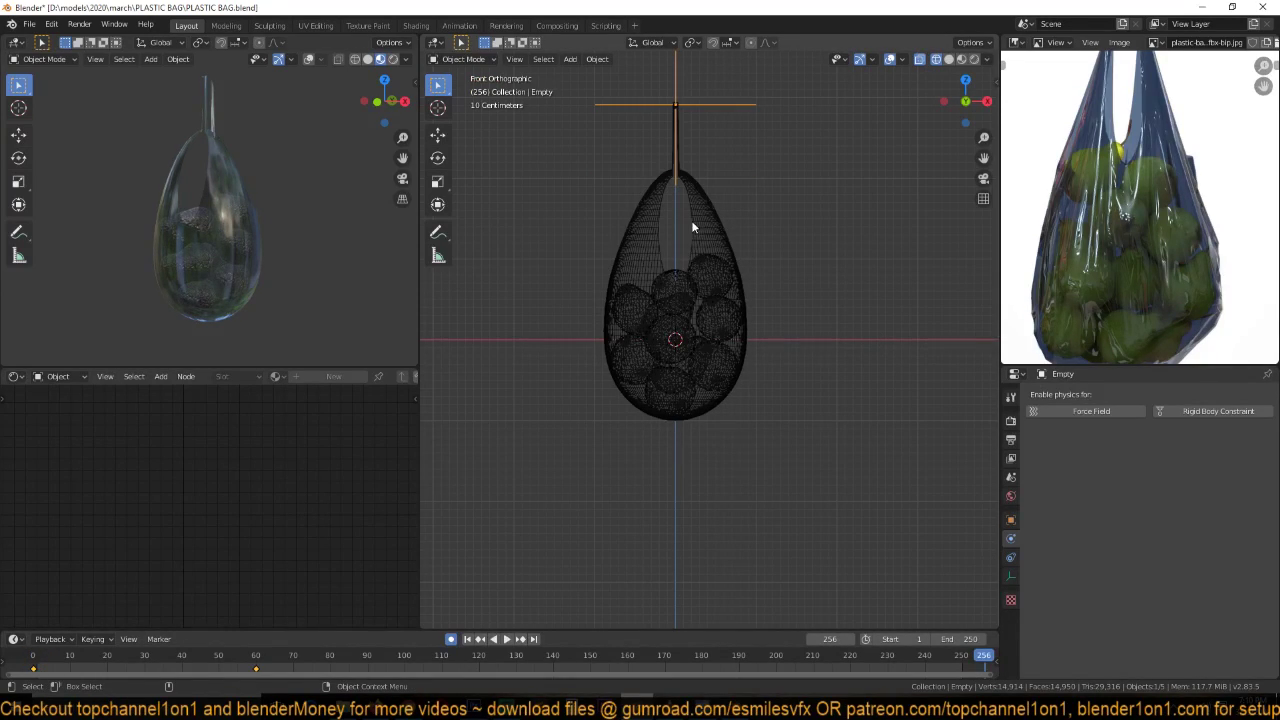
# - Return the bag to frame 0 and move its Hook-Empty modifier above the Cloth modifier
pyautogui.click(692, 220)
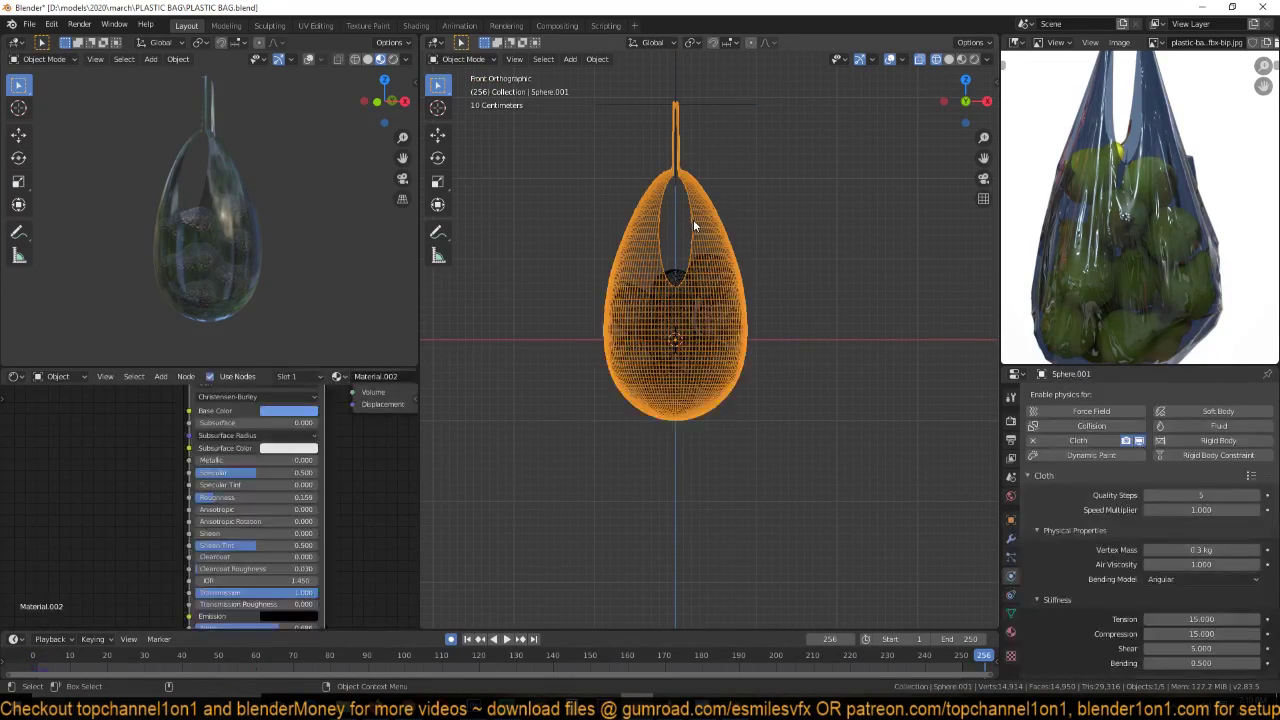
pyautogui.click(35, 677)
pyautogui.click(1010, 538)
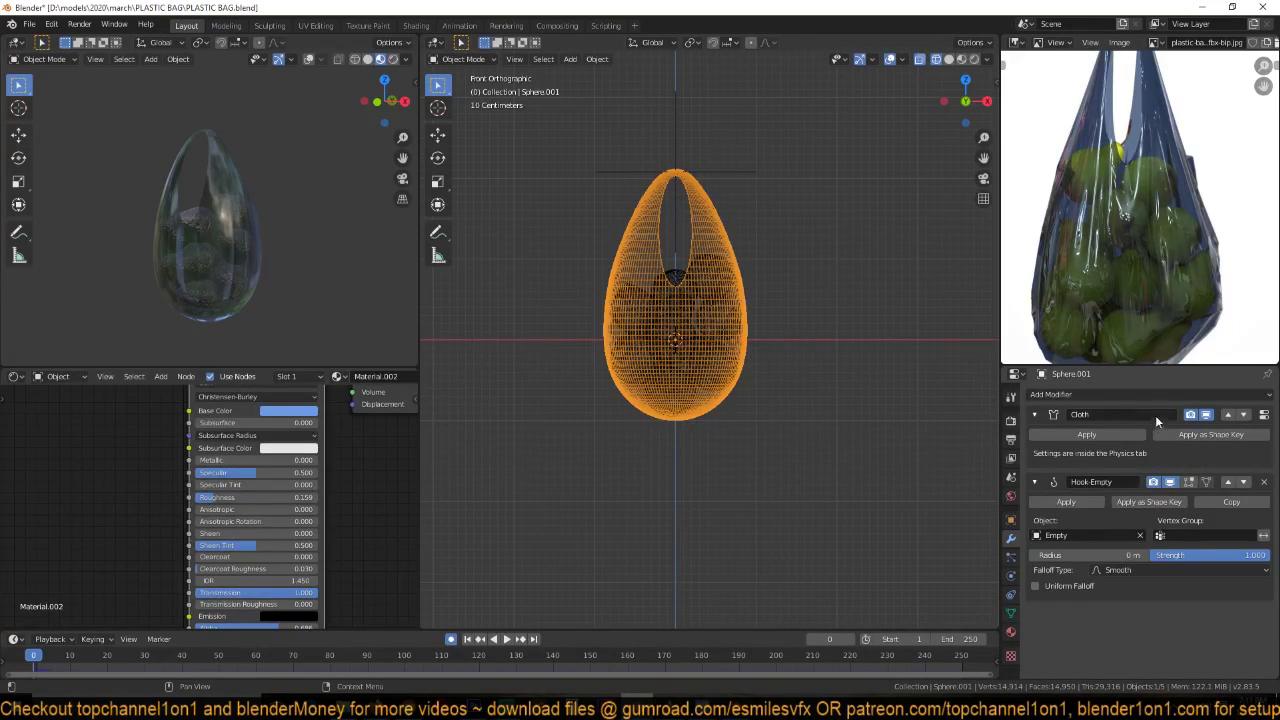
pyautogui.click(1228, 481)
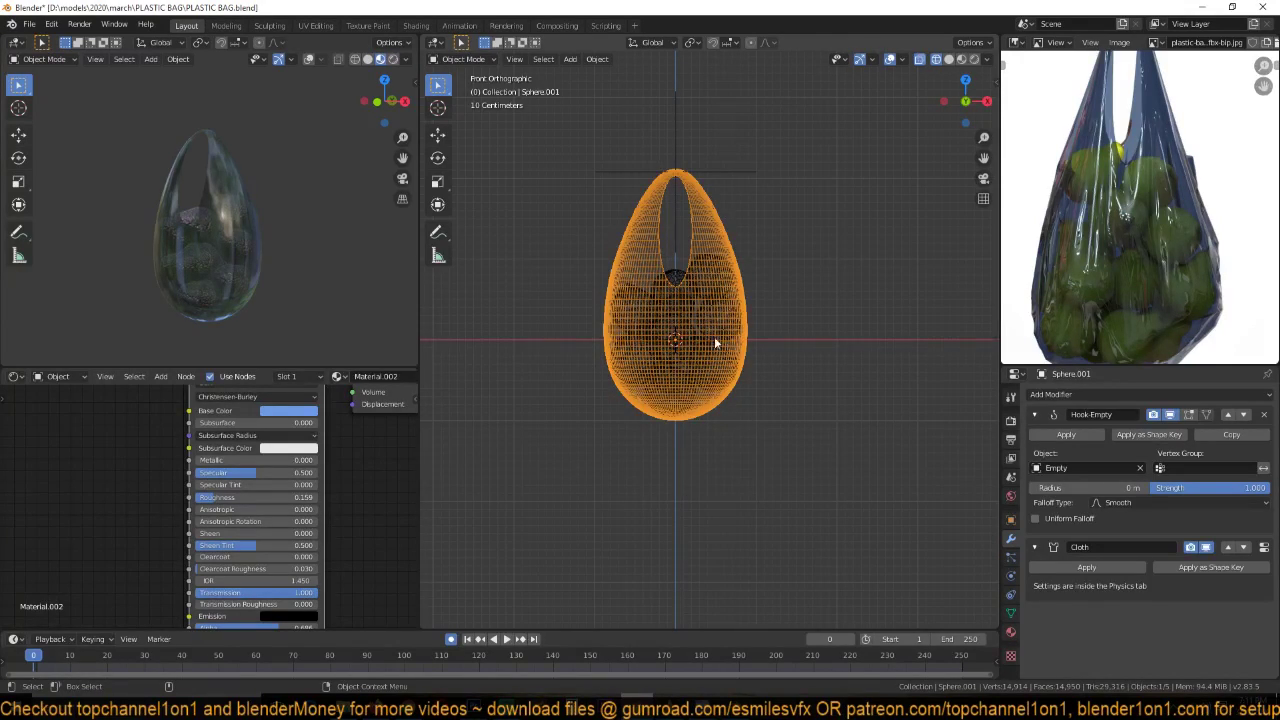
# - Play the bag's cloth simulation with the reordered modifiers, and return to frame 0
pyautogui.keyDown('shift'); pyautogui.moveTo(706, 330); pyautogui.dragTo(701, 364, button='middle'); pyautogui.keyUp('shift')
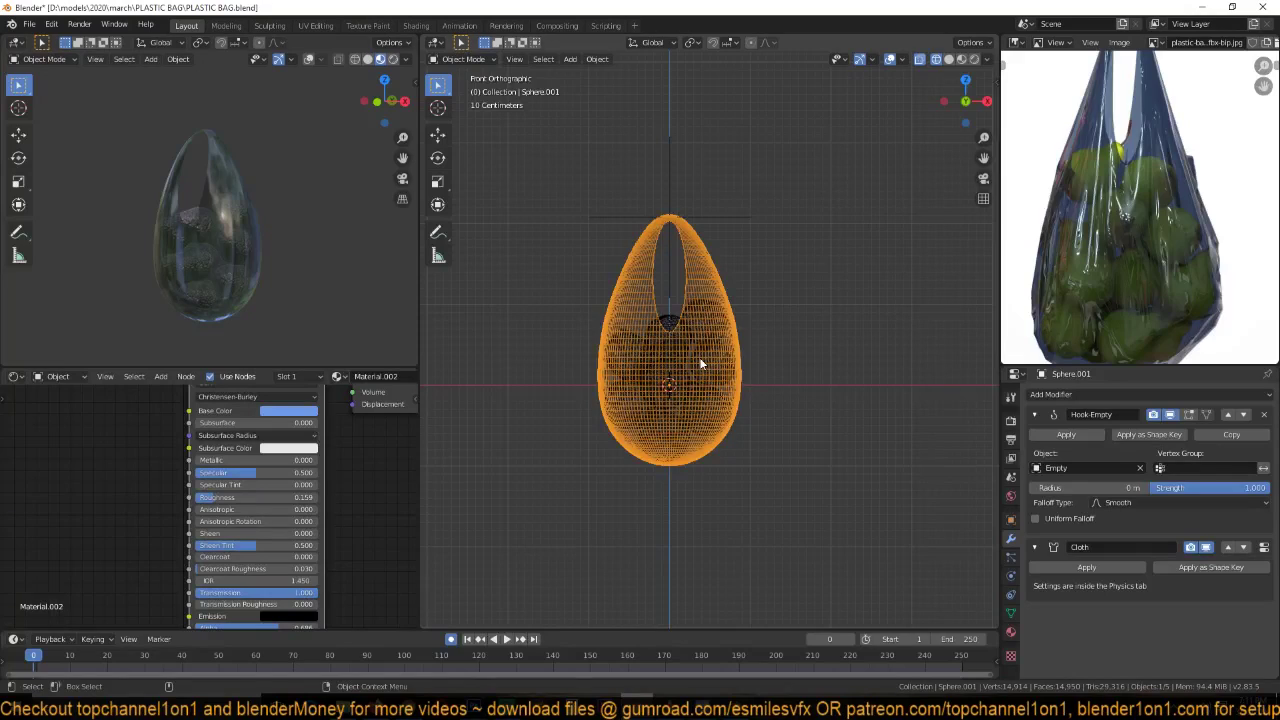
pyautogui.scroll(3, 700, 365)
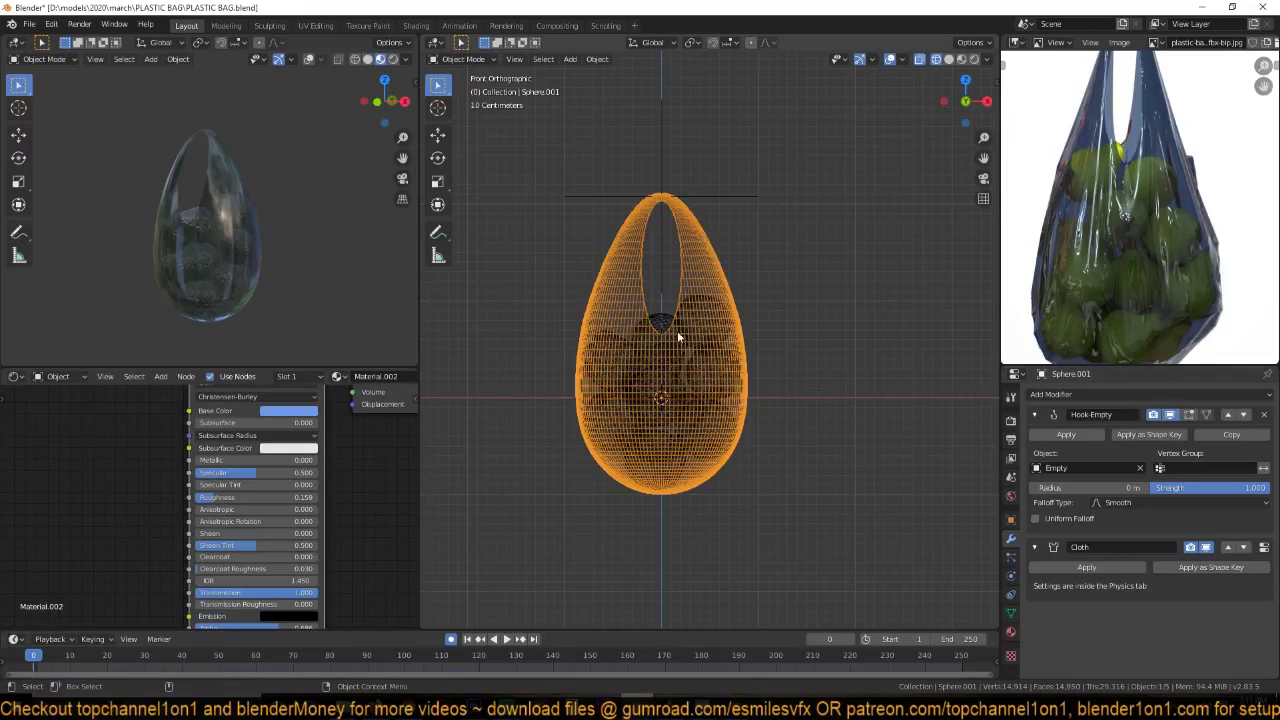
pyautogui.press('space')
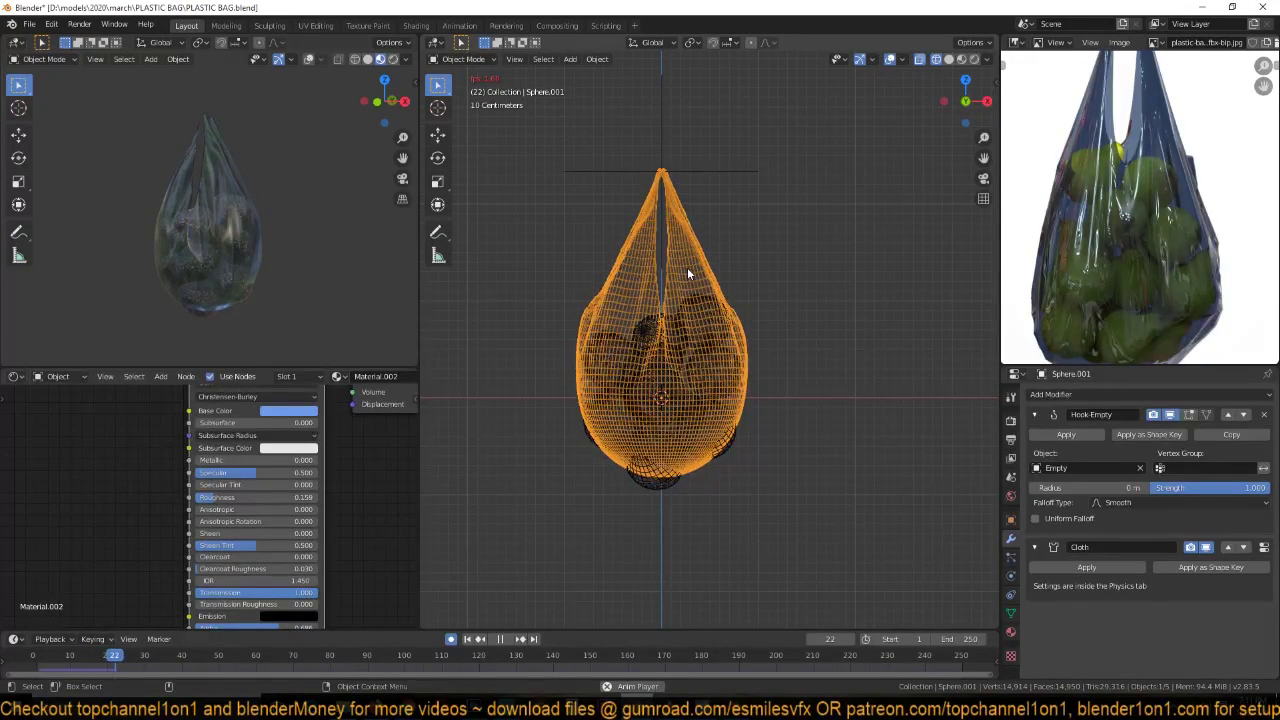
pyautogui.press('Escape')
# - Enable Collision physics on the avocados inside the bag and return to the front orthographic view
pyautogui.click(658, 373)
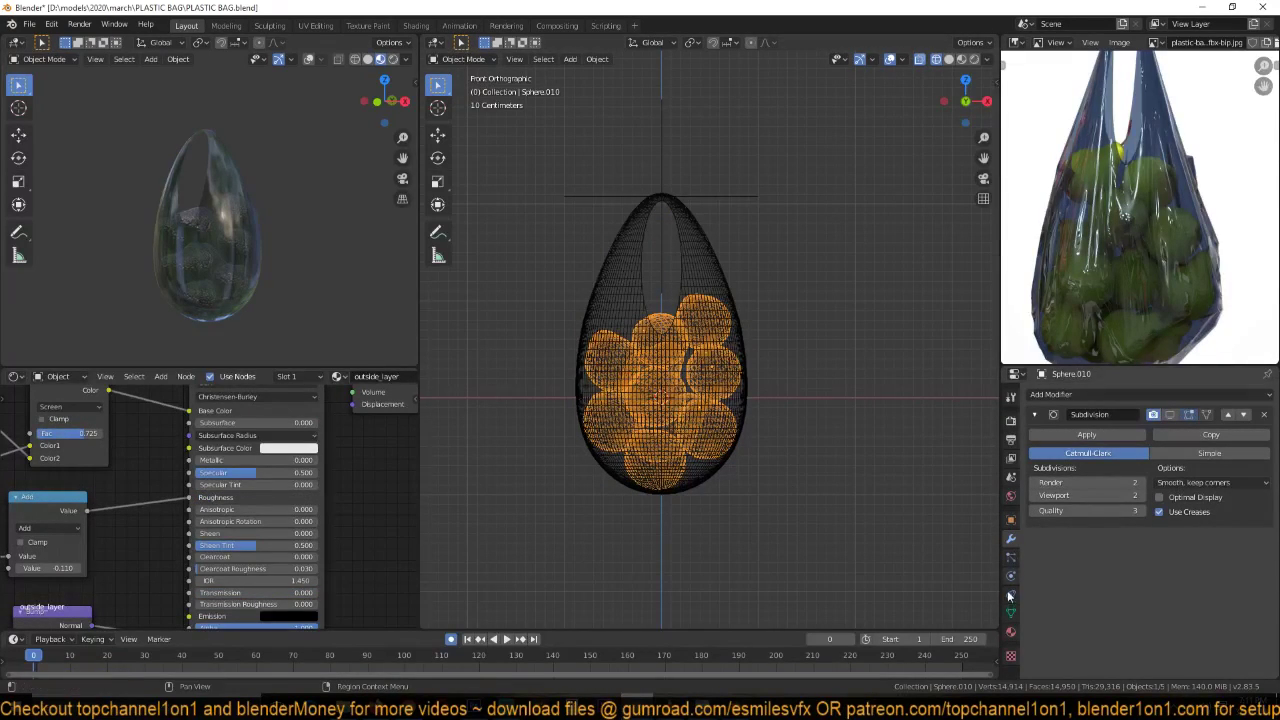
pyautogui.moveTo(745, 376); pyautogui.dragTo(706, 413, button='middle')
pyautogui.scroll(3, 706, 413)
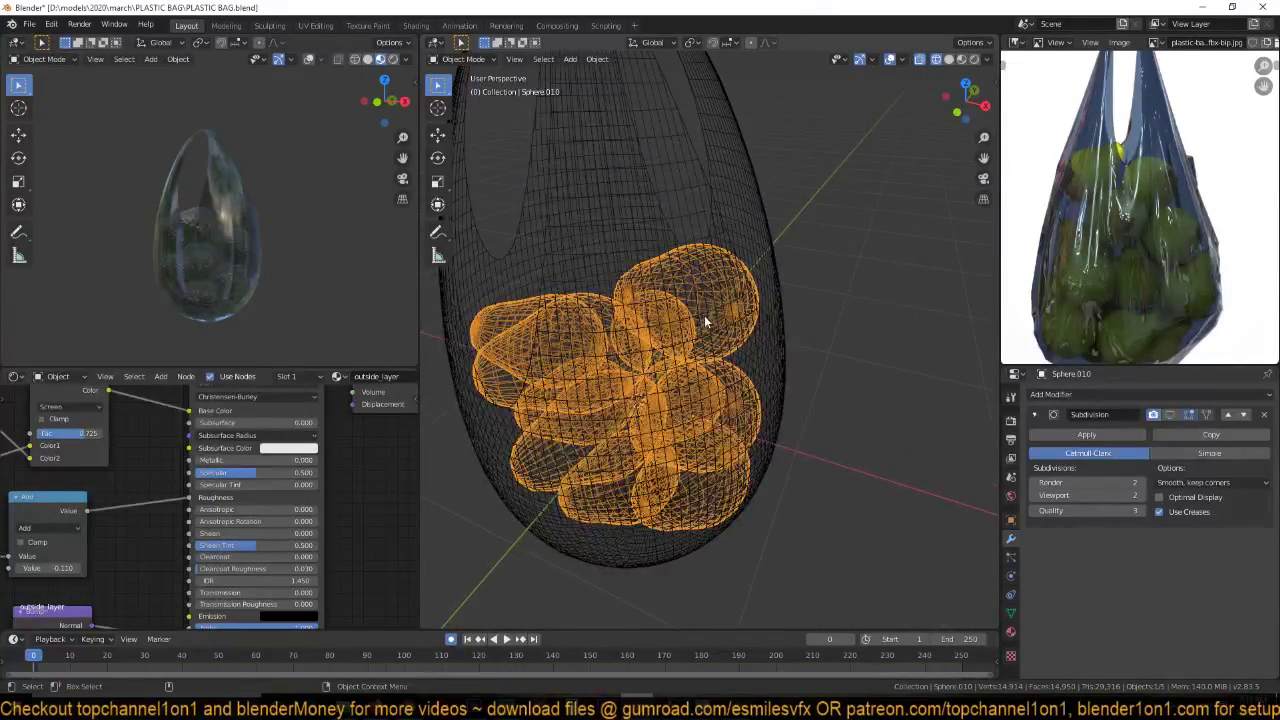
pyautogui.click(1011, 576)
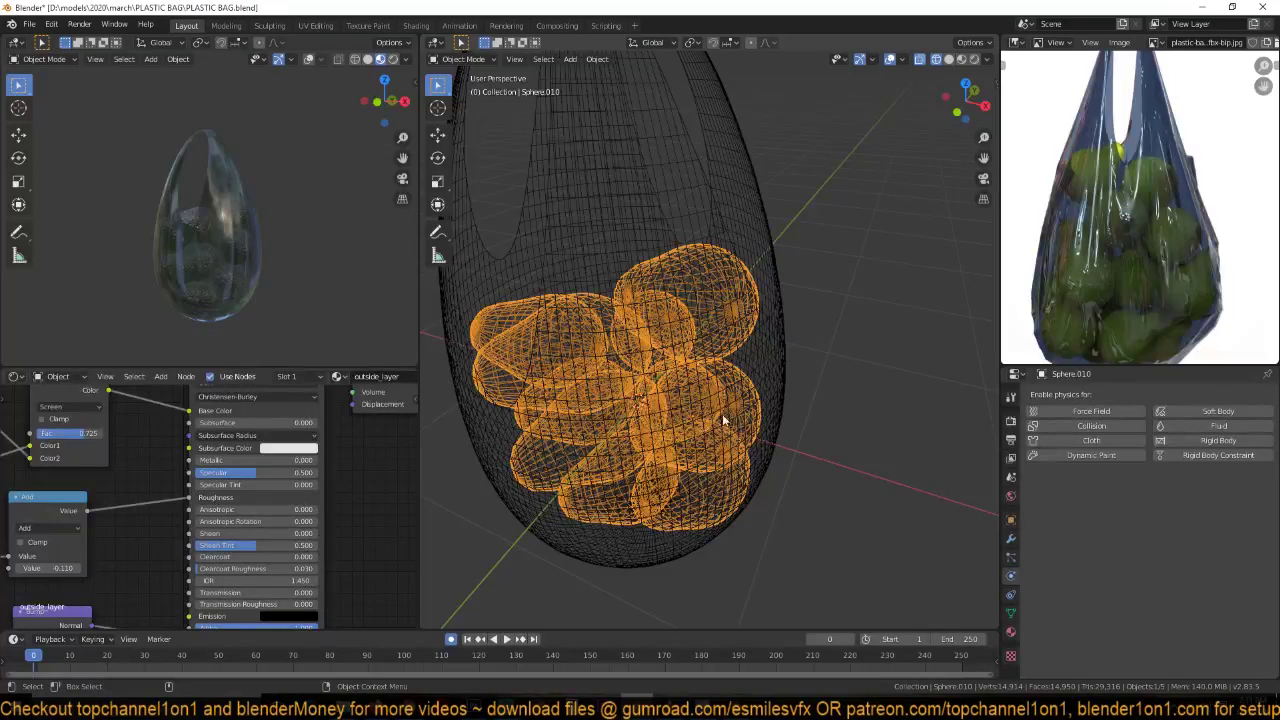
pyautogui.click(1091, 425)
pyautogui.press('KP_1')
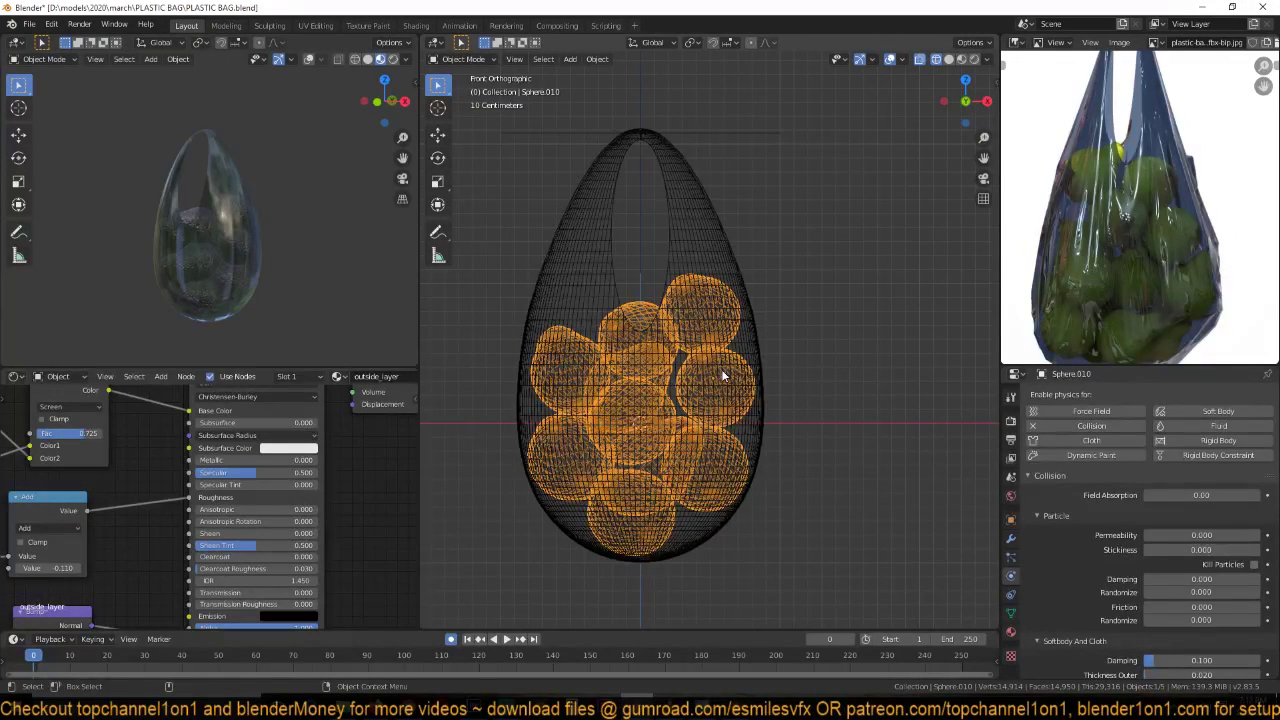
pyautogui.keyDown('shift'); pyautogui.moveTo(721, 369); pyautogui.dragTo(745, 321, button='middle'); pyautogui.keyUp('shift')
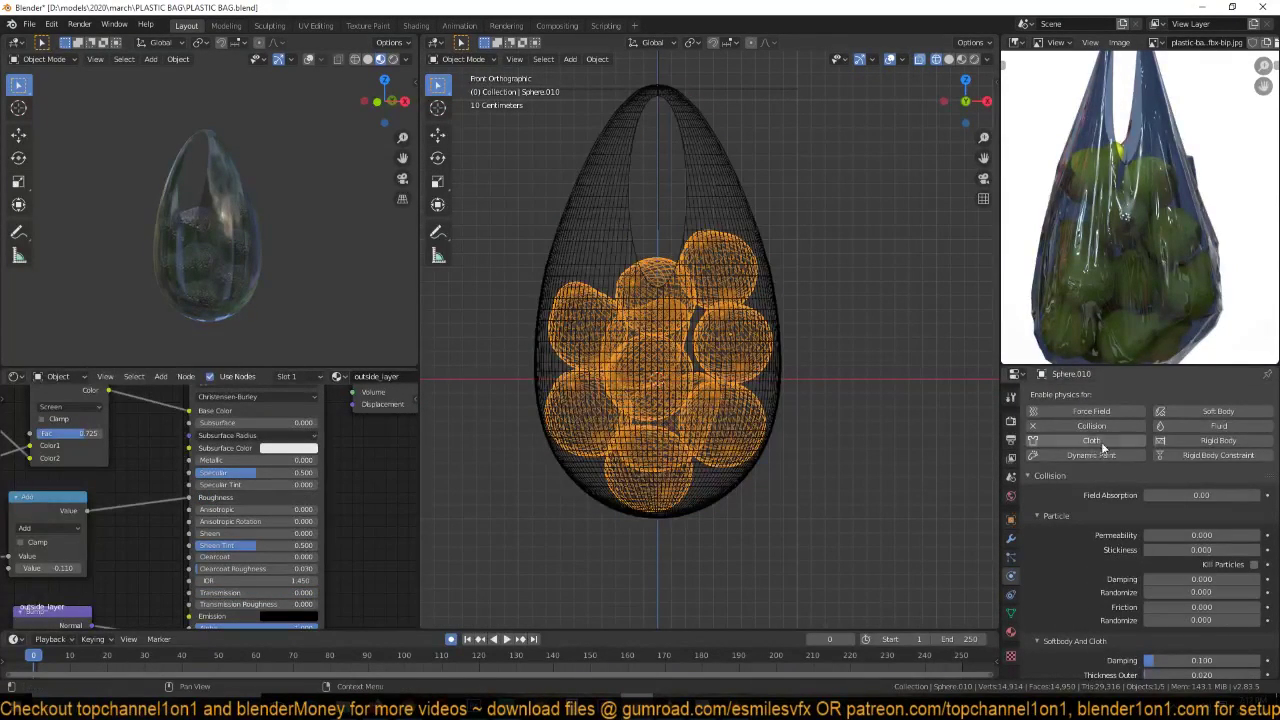
# - Play the bag's cloth simulation against the avocados, stop it at frame 32 and display the bag with solid shading
pyautogui.click(702, 236)
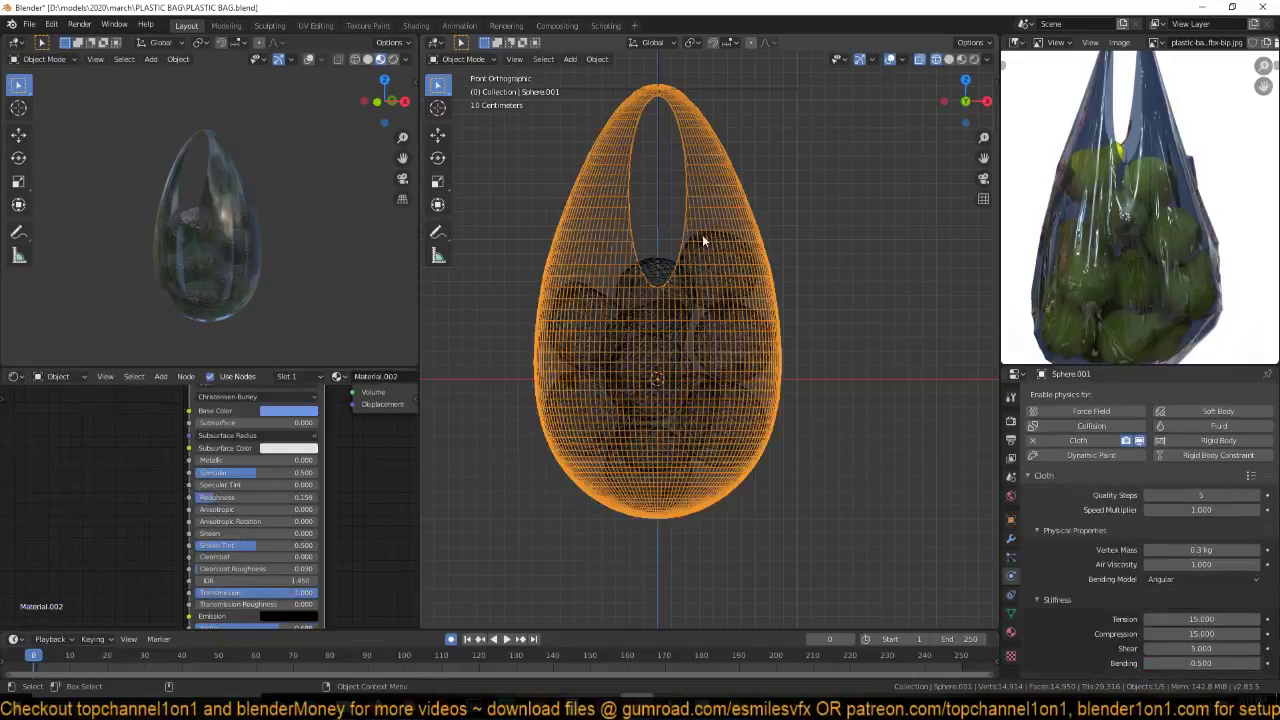
pyautogui.scroll(-2, 719, 342)
pyautogui.press('space')
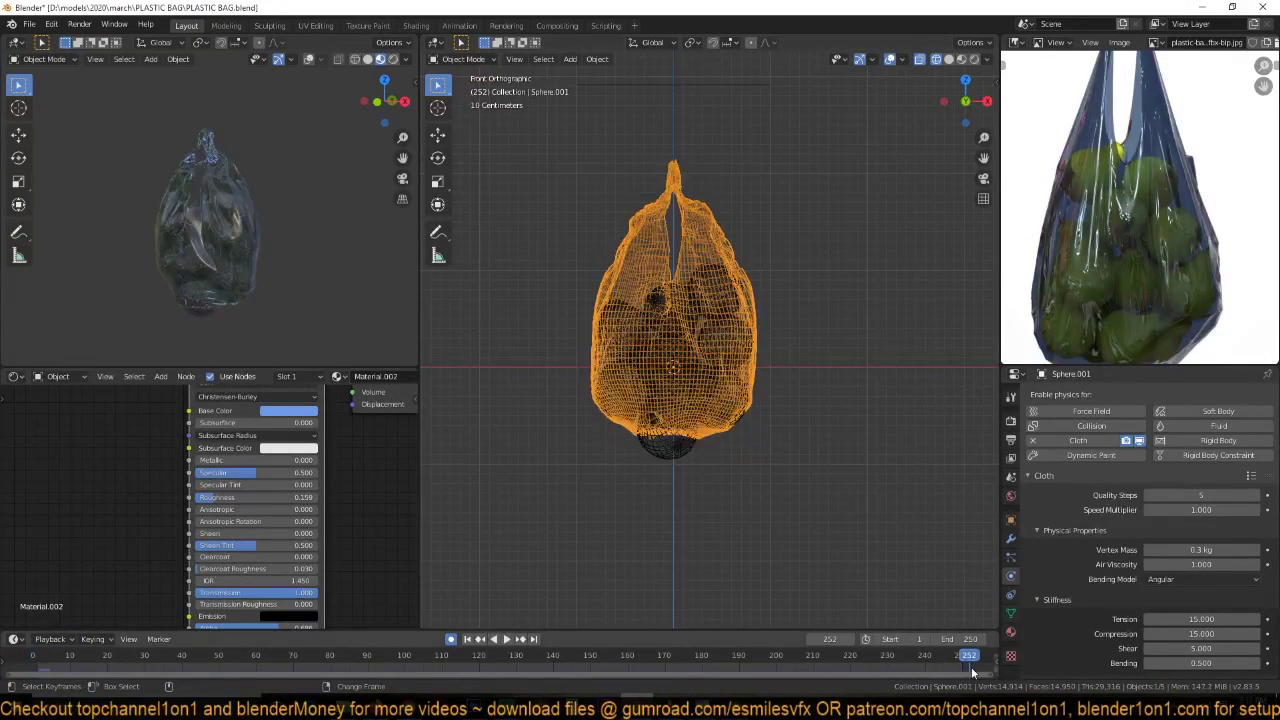
pyautogui.press('space')
pyautogui.press('space')
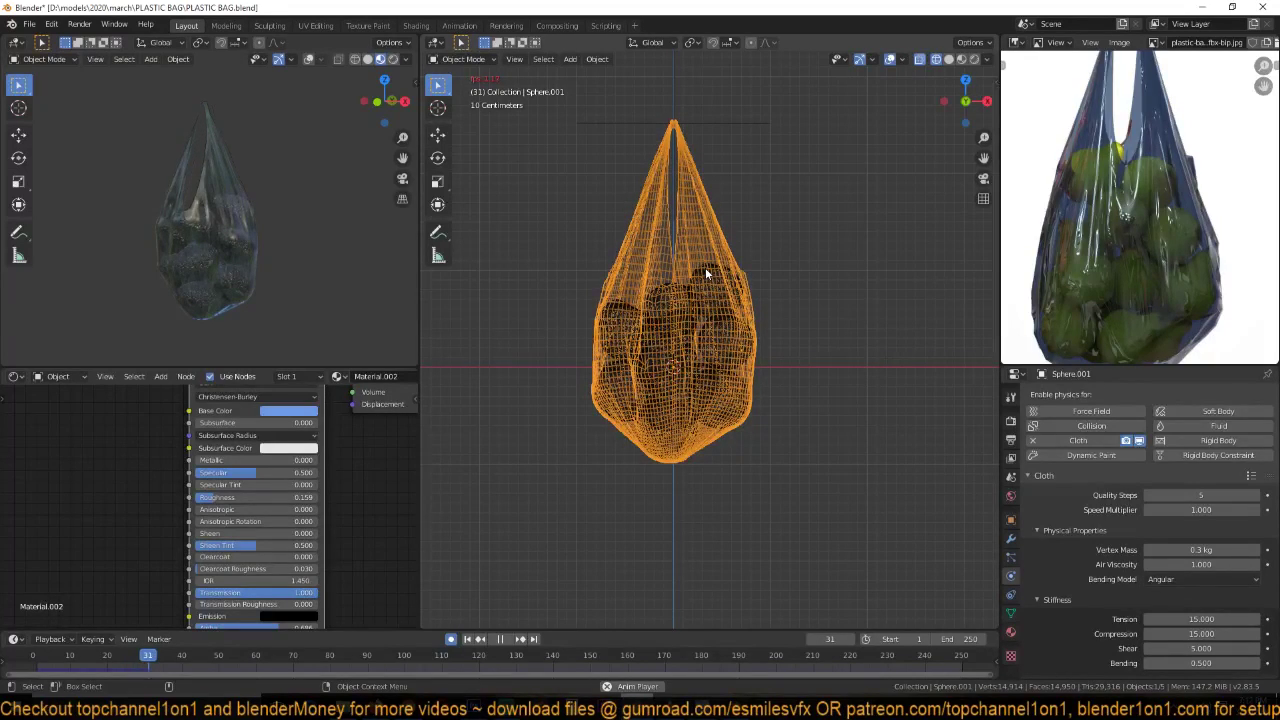
pyautogui.press('space')
pyautogui.hotkey('shift', 'z')
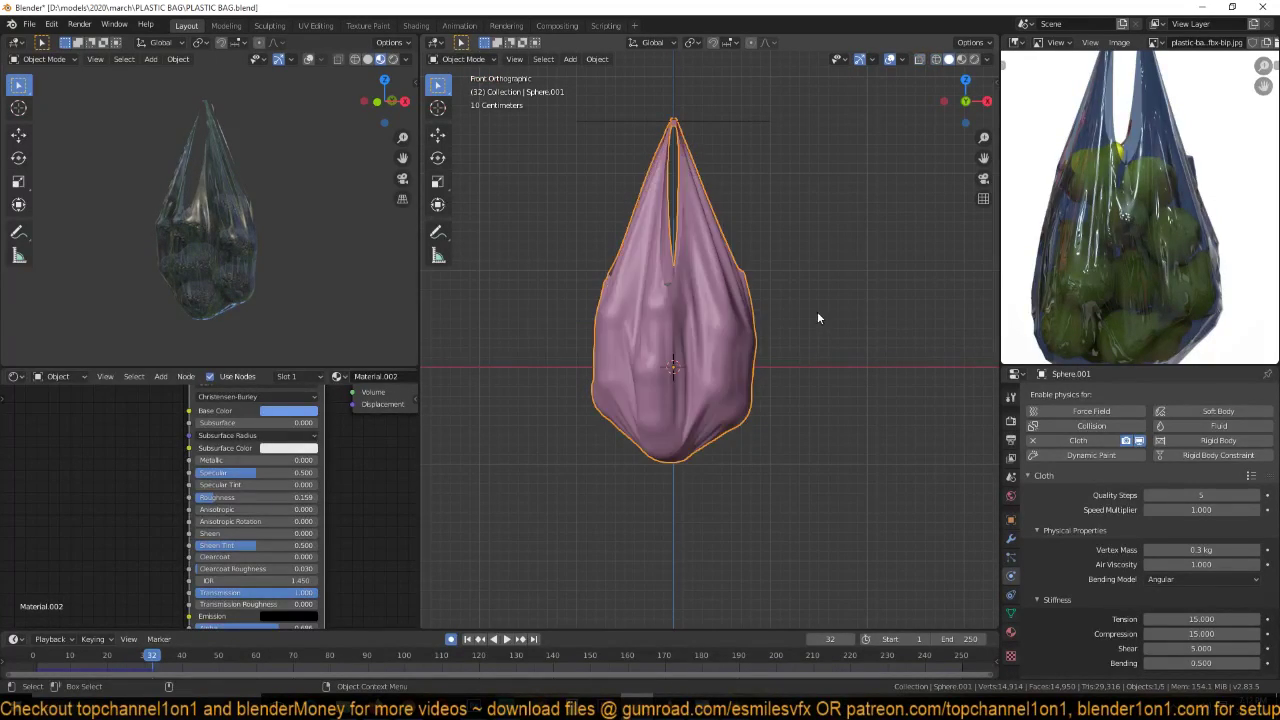
# - Set the bag material's Alpha to 0.773
pyautogui.moveTo(818, 318); pyautogui.dragTo(723, 239, button='middle')
pyautogui.scroll(3, 840, 385)
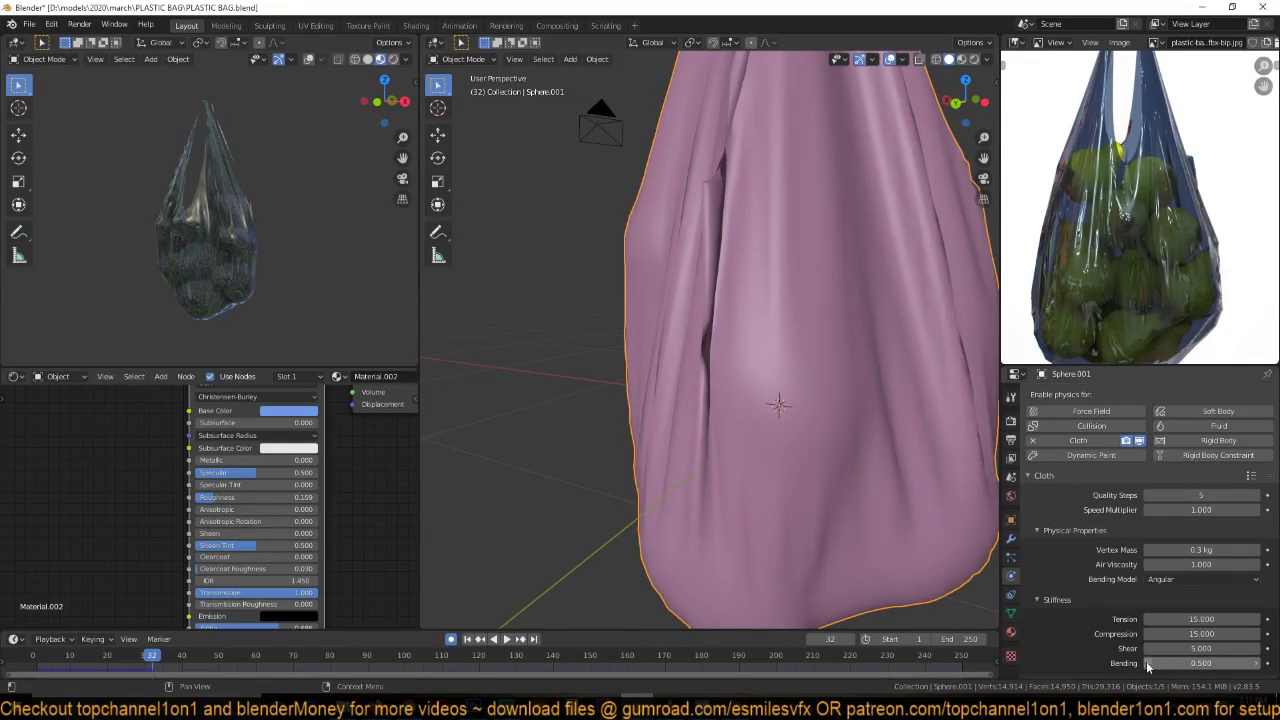
pyautogui.scroll(-12, 1103, 633)
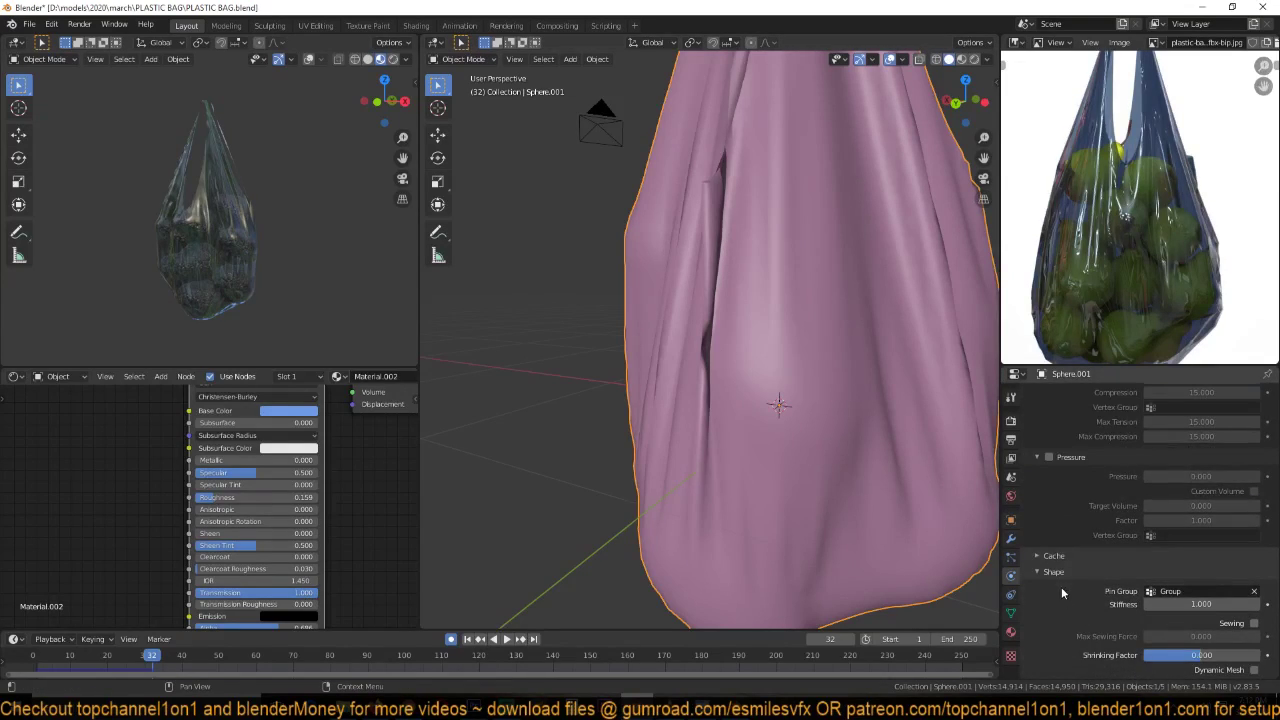
pyautogui.scroll(-7, 1061, 587)
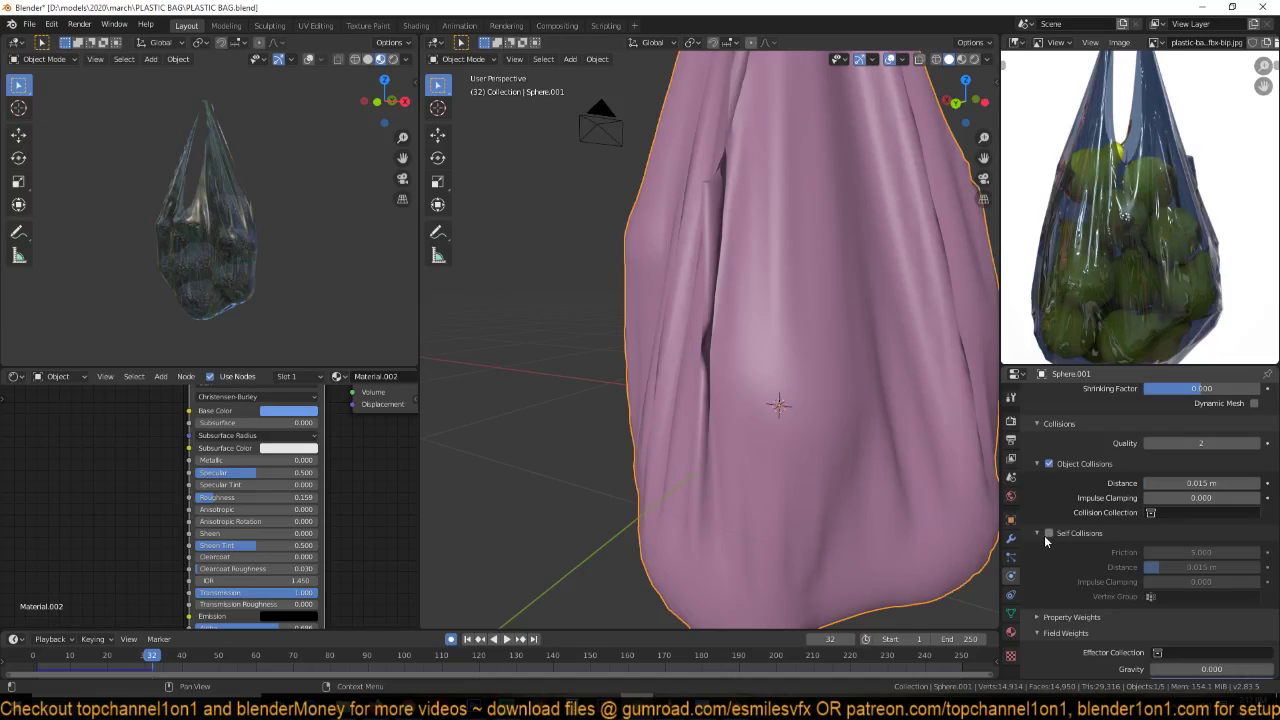
pyautogui.moveTo(682, 344); pyautogui.dragTo(719, 358, button='middle')
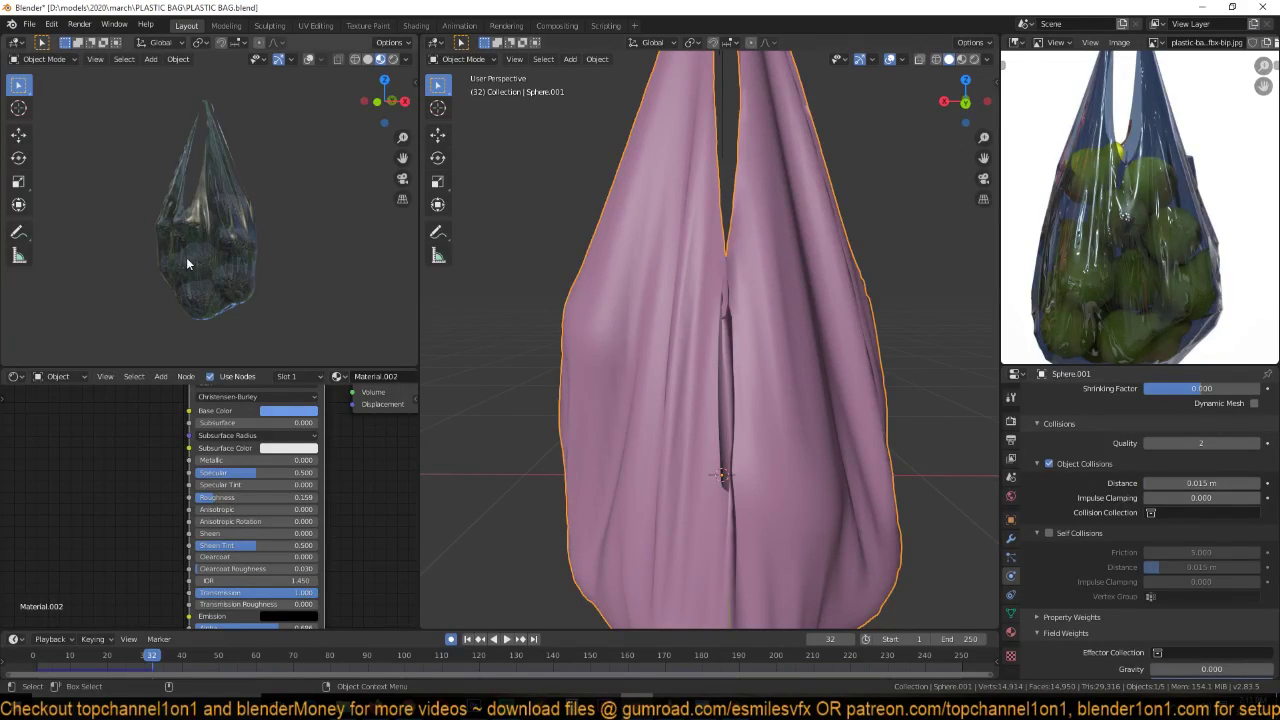
pyautogui.moveTo(295, 544); pyautogui.dragTo(290, 528, button='middle')
pyautogui.moveTo(270, 574); pyautogui.dragTo(281, 574)
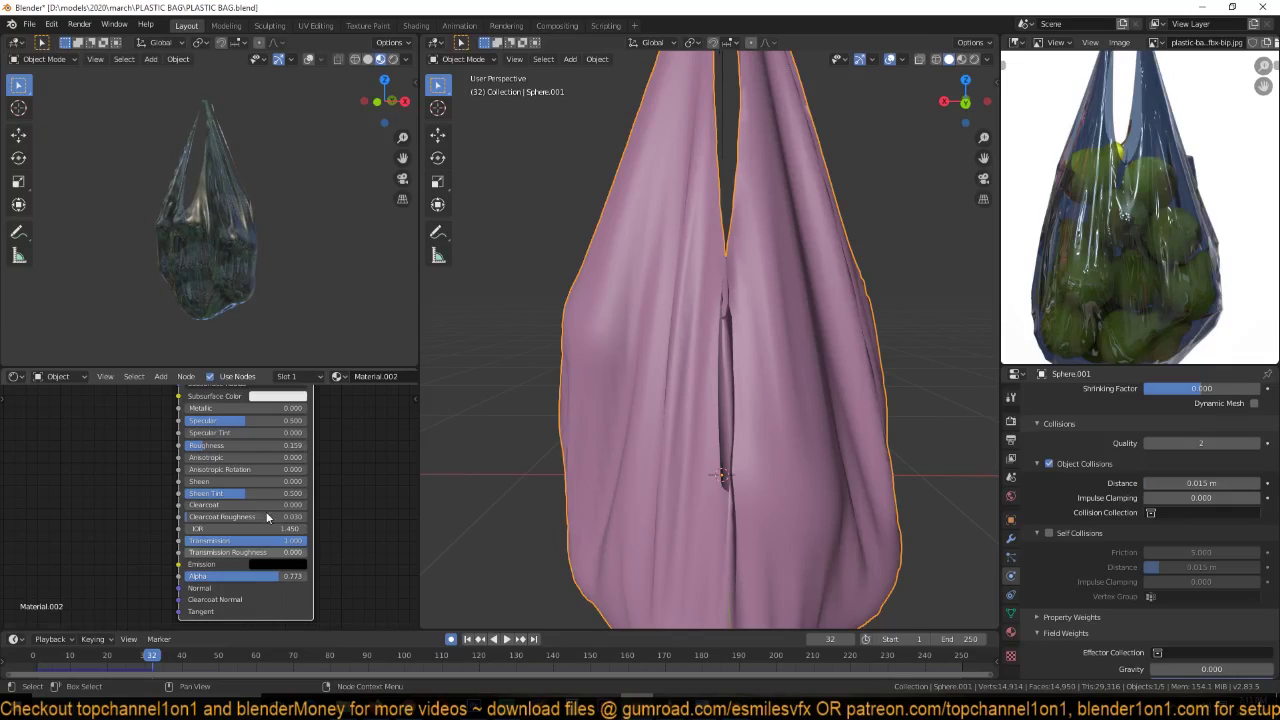
# - Examine the transparent bag and the avocados inside it up close from several angles in the material preview
pyautogui.scroll(7, 295, 289)
pyautogui.scroll(-5, 294, 286)
pyautogui.moveTo(287, 187); pyautogui.dragTo(249, 222, button='middle')
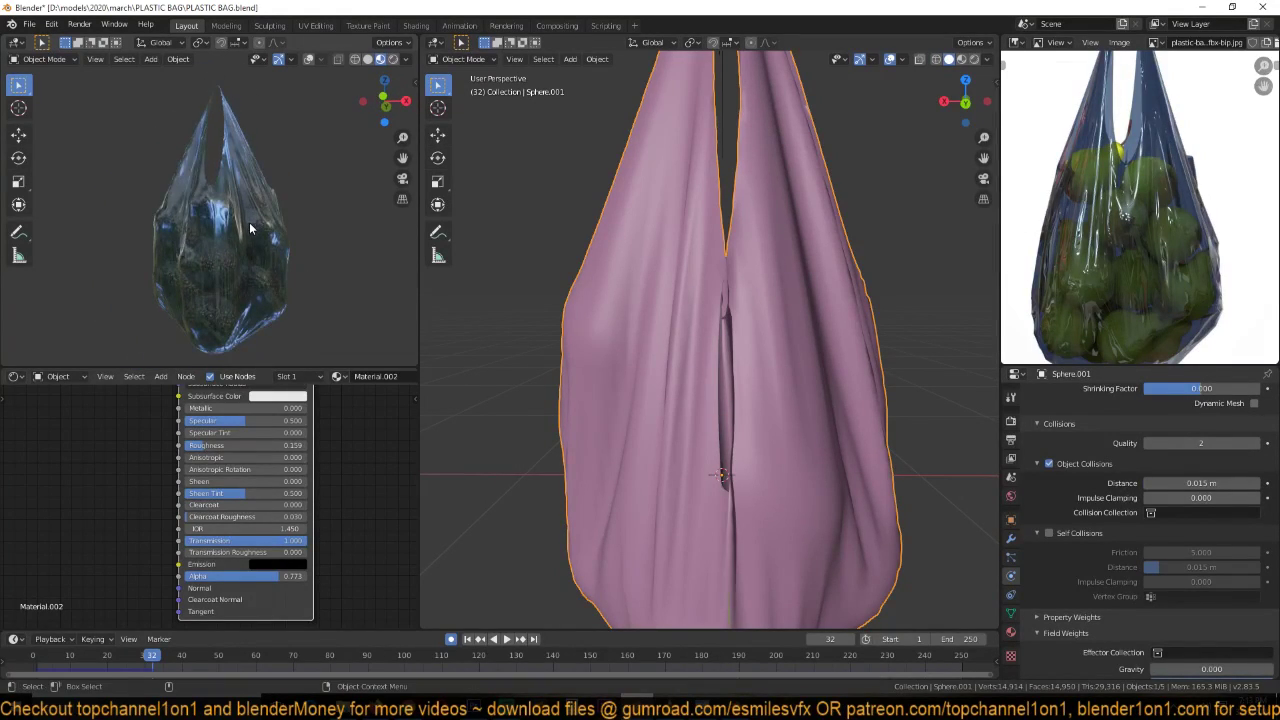
pyautogui.scroll(-6, 383, 272)
pyautogui.scroll(7, 313, 292)
pyautogui.moveTo(299, 256); pyautogui.dragTo(170, 251, button='middle')
pyautogui.scroll(-6, 280, 298)
pyautogui.scroll(4, 170, 256)
pyautogui.moveTo(272, 195); pyautogui.dragTo(300, 232, button='middle')
pyautogui.scroll(-4, 305, 235)
# - Apply the bag's Cloth modifier at frame 32 and turn off the Hook-Empty modifier's viewport display
pyautogui.scroll(-3, 666, 321)
pyautogui.moveTo(522, 295); pyautogui.dragTo(608, 282, button='middle')
pyautogui.press('KP_1')
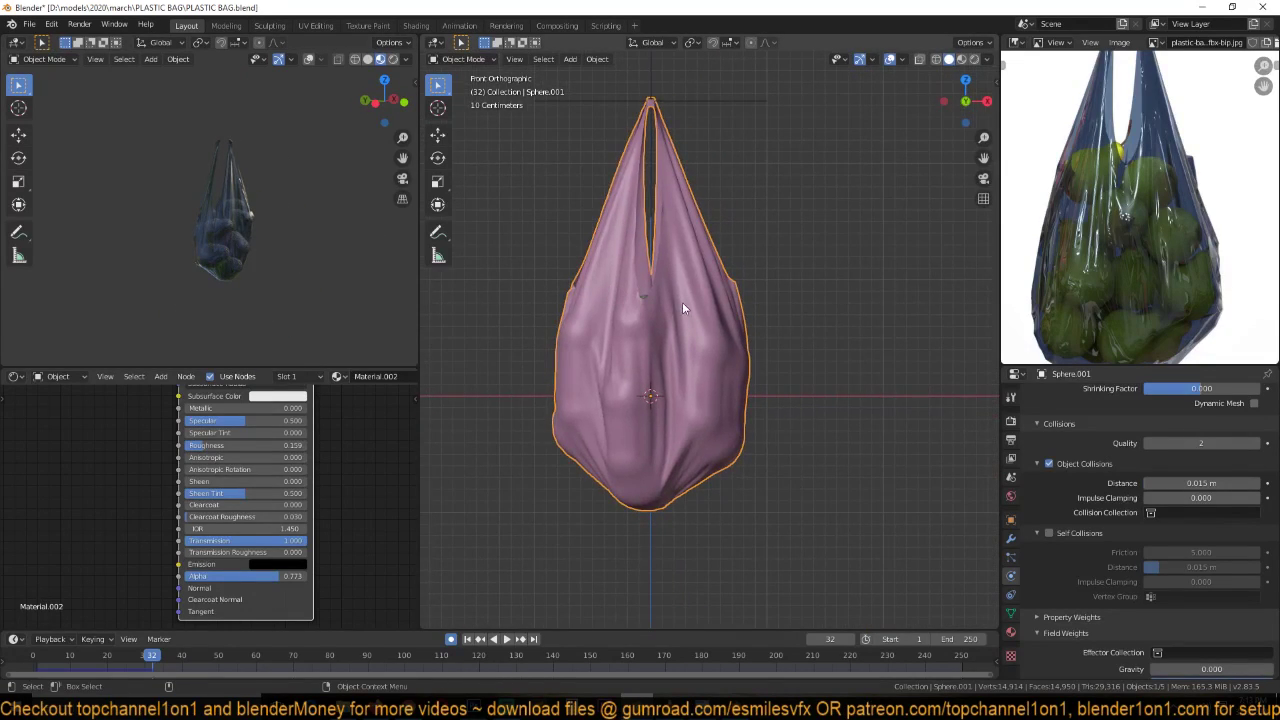
pyautogui.click(1010, 538)
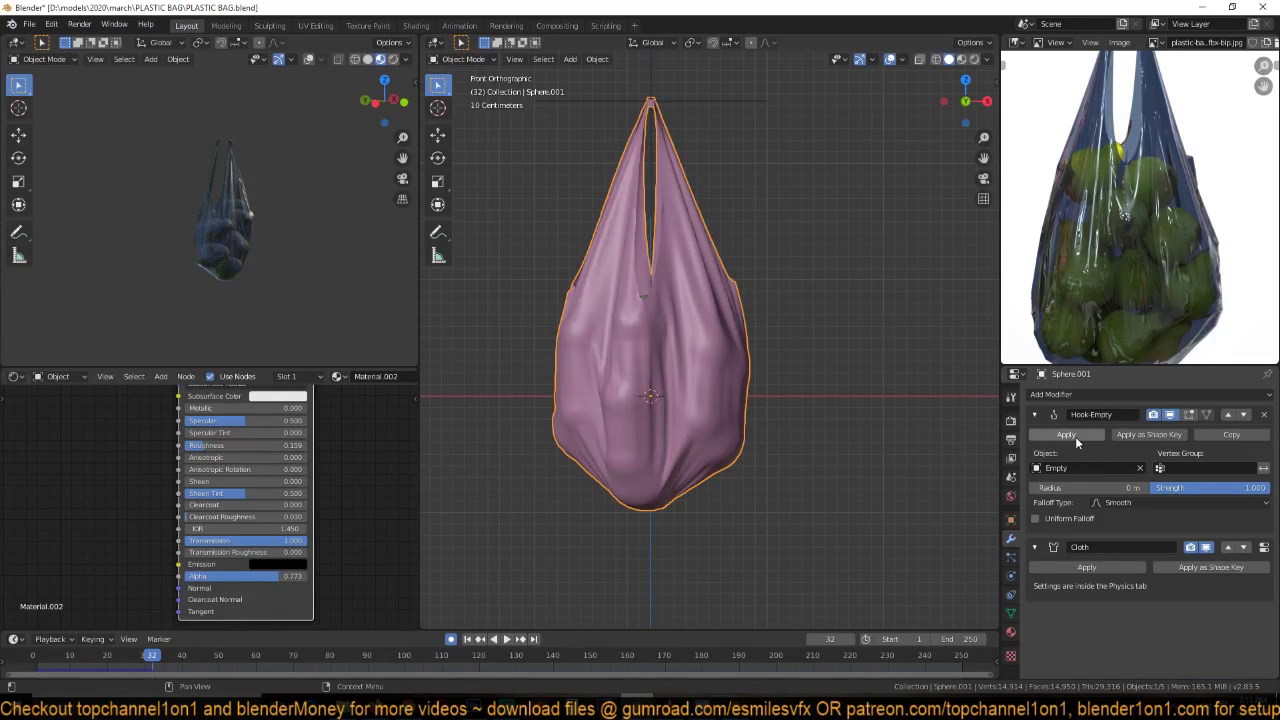
pyautogui.click(1078, 567)
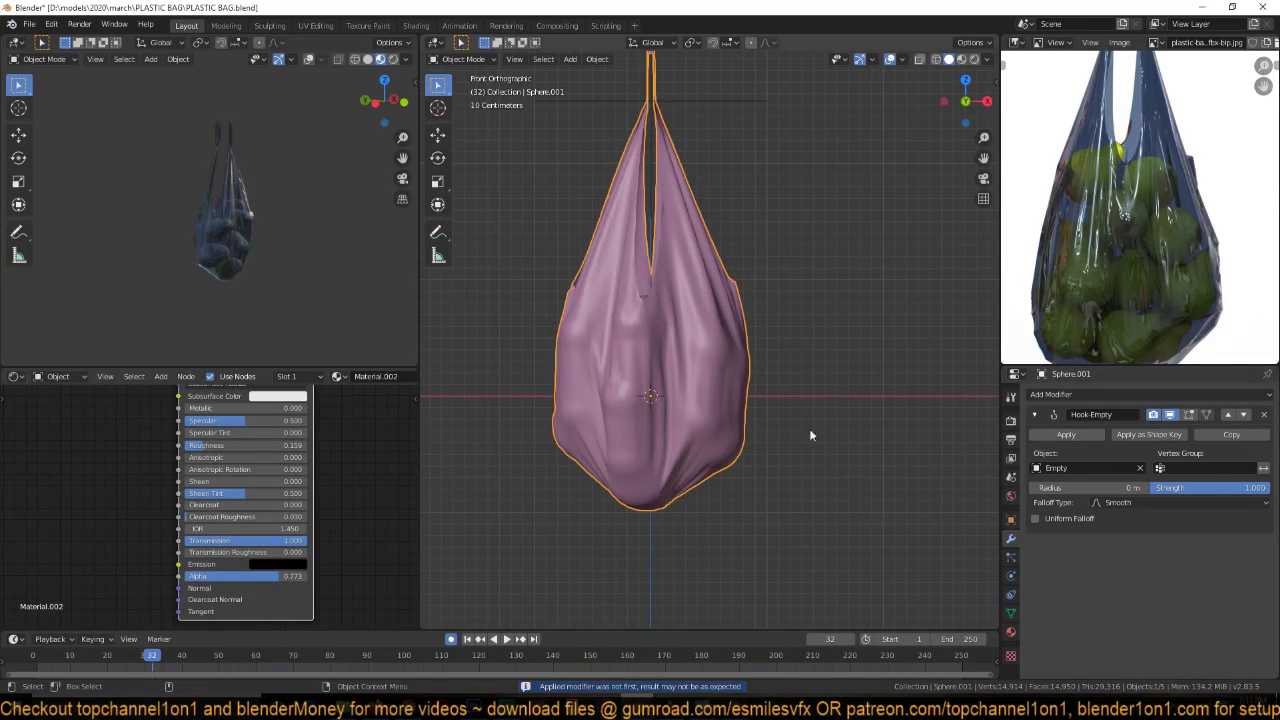
pyautogui.click(1171, 414)
# - Examine the applied bag shape from several angles and return to the front orthographic view
pyautogui.moveTo(660, 300)
pyautogui.mouseDown(button='middle')
pyautogui.moveTo(639, 304)
pyautogui.moveTo(582, 264)
pyautogui.moveTo(696, 296)
pyautogui.moveTo(746, 277)
pyautogui.moveTo(665, 289)
pyautogui.mouseUp(button='middle')
pyautogui.scroll(-5, 665, 289)
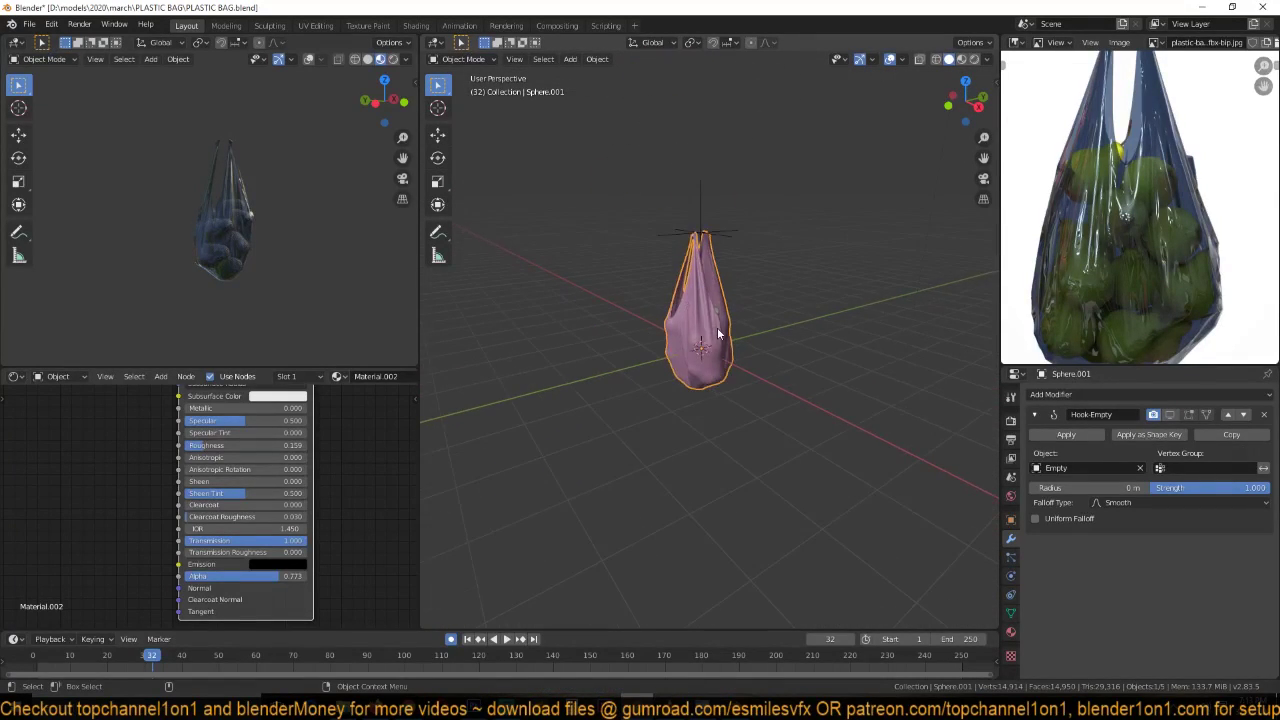
pyautogui.press('KP_1')
pyautogui.scroll(4, 748, 378)
pyautogui.keyDown('shift'); pyautogui.moveTo(748, 380); pyautogui.dragTo(738, 330, button='middle'); pyautogui.keyUp('shift')
pyautogui.keyDown('shift'); pyautogui.moveTo(598, 225); pyautogui.dragTo(588, 257, button='middle'); pyautogui.keyUp('shift')
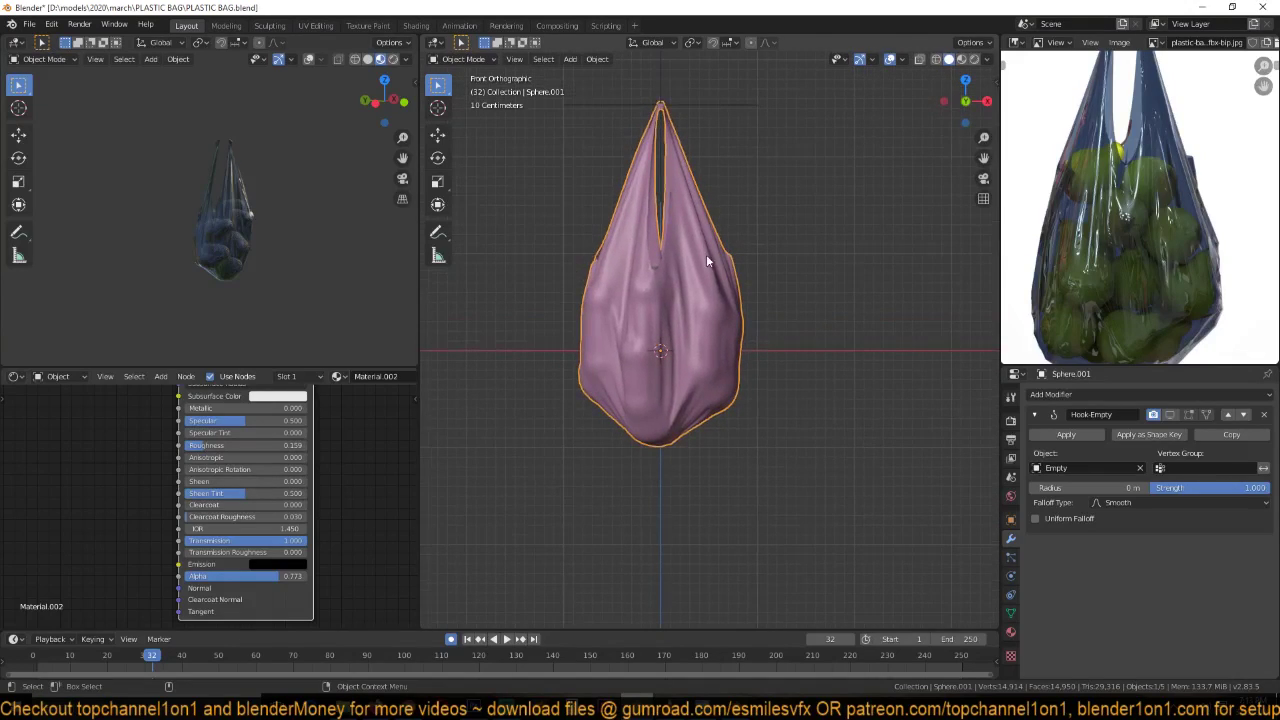
pyautogui.moveTo(671, 180); pyautogui.dragTo(601, 163, button='middle')
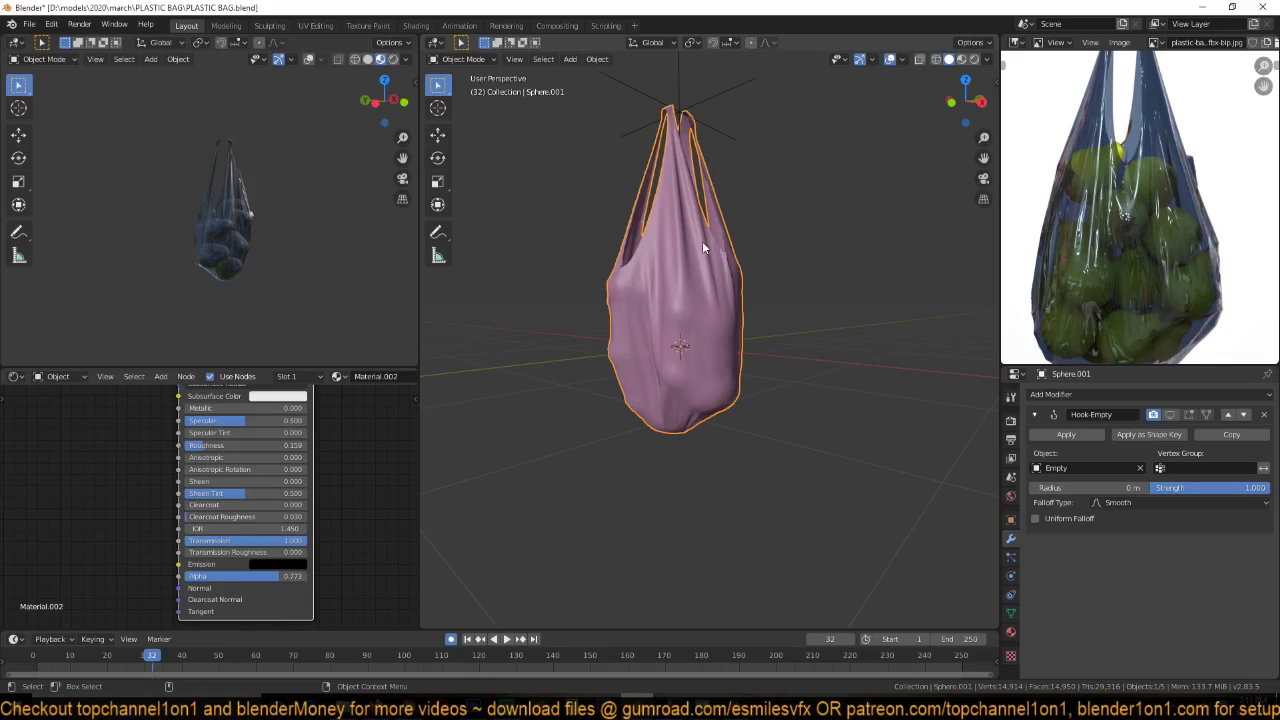
pyautogui.scroll(-3, 713, 264)
pyautogui.press('KP_1')
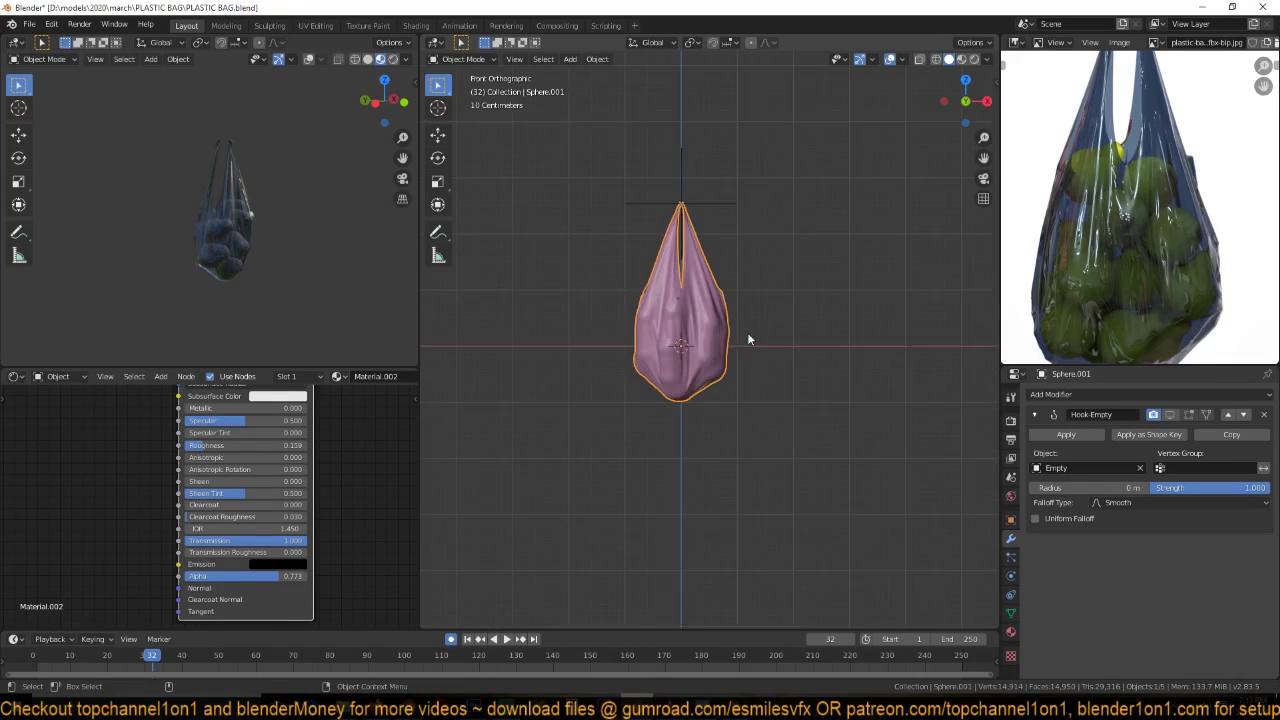
# - Clear the selection and select the bag together with the avocados inside it
pyautogui.keyDown('shift'); pyautogui.moveTo(747, 332); pyautogui.dragTo(596, 280, button='middle'); pyautogui.keyUp('shift')
pyautogui.keyDown('shift'); pyautogui.moveTo(628, 325); pyautogui.dragTo(623, 325, button='middle'); pyautogui.keyUp('shift')
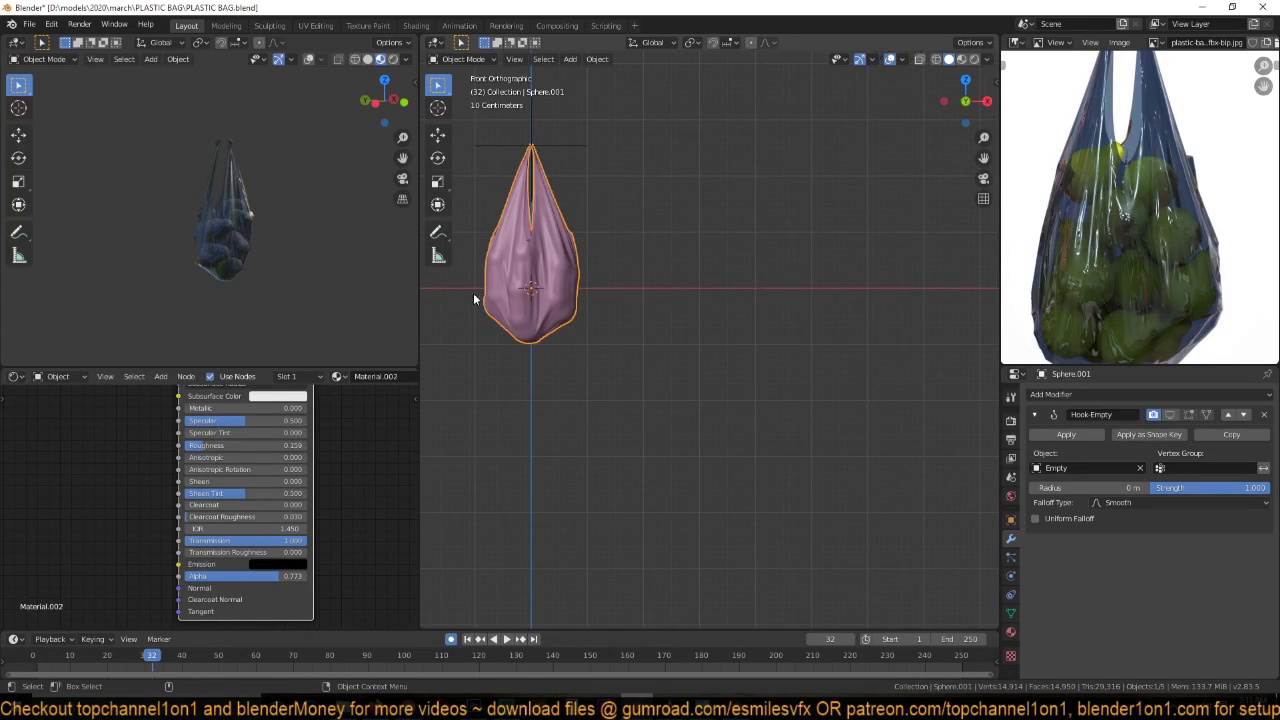
pyautogui.hotkey('alt', 'a')
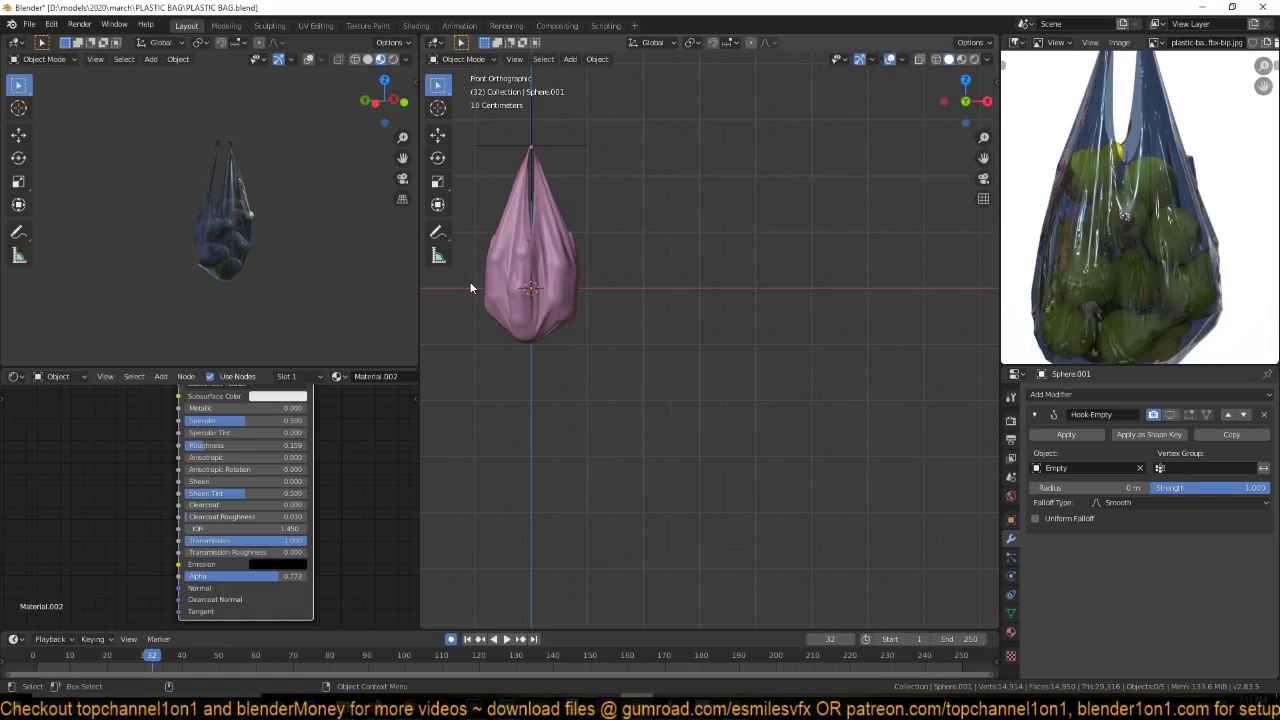
pyautogui.moveTo(471, 288); pyautogui.dragTo(636, 338)
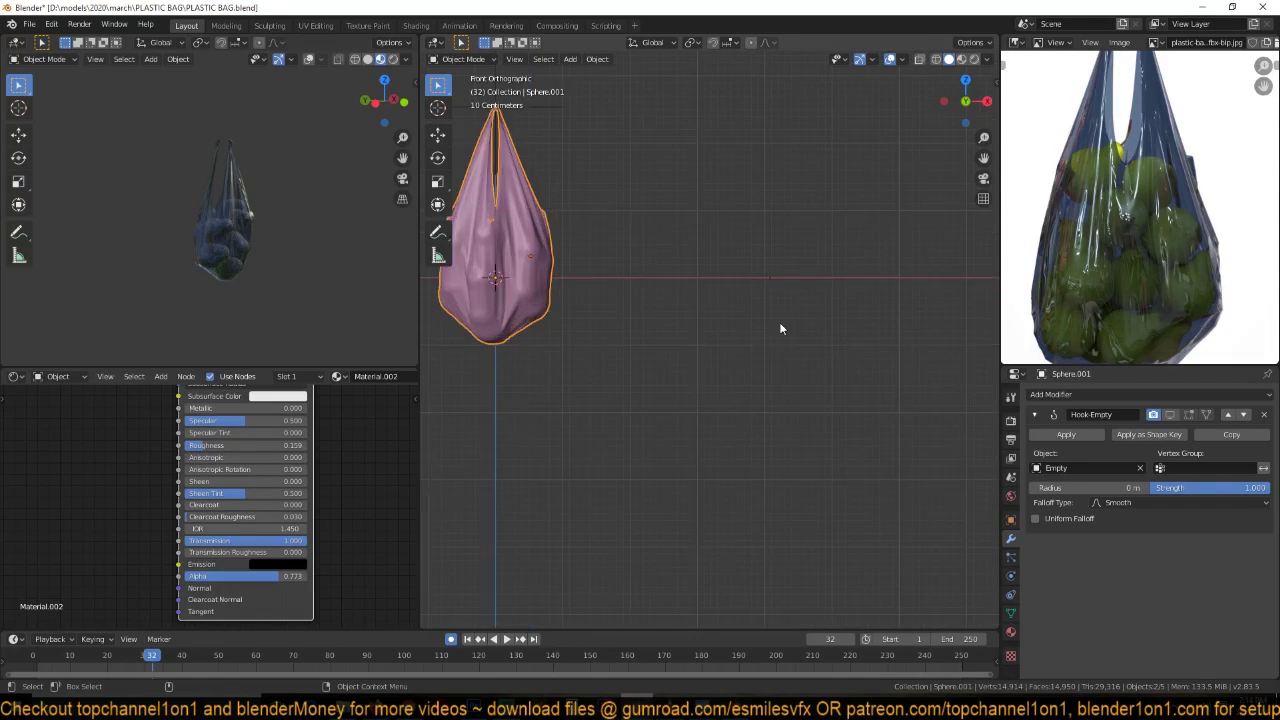
pyautogui.scroll(2, 781, 328)
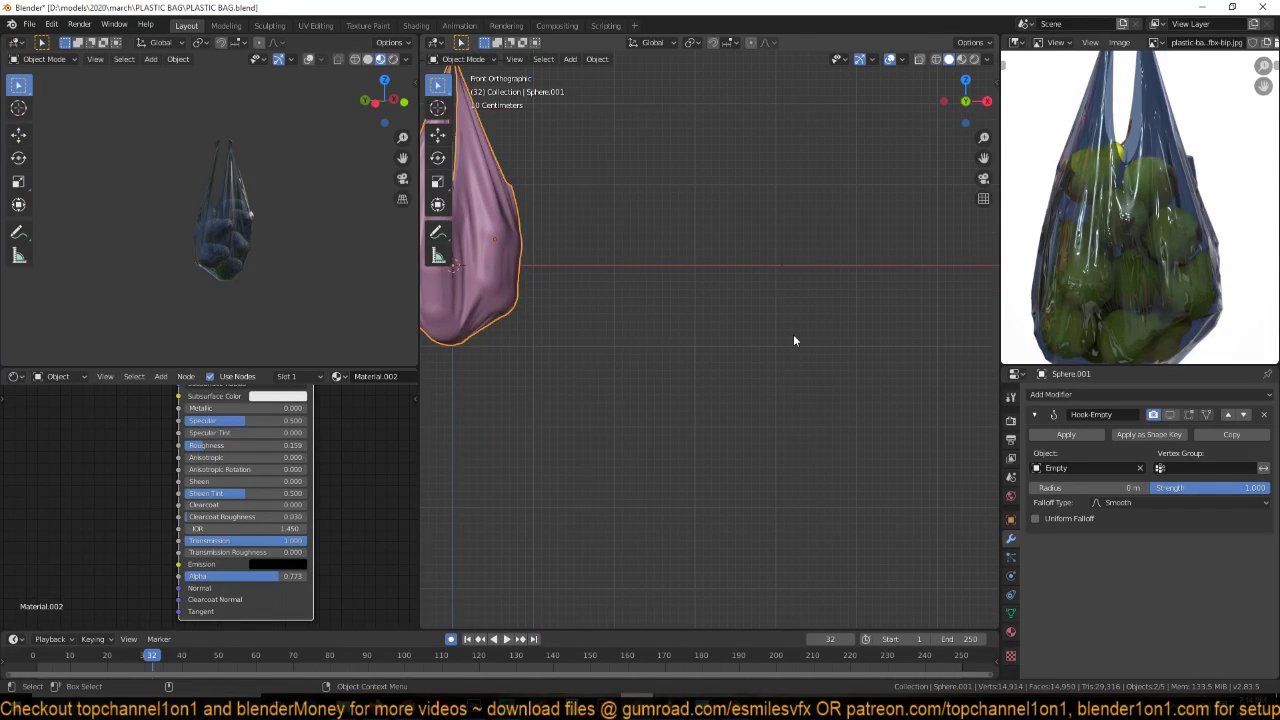
pyautogui.keyDown('shift'); pyautogui.moveTo(795, 340); pyautogui.dragTo(872, 330, button='middle'); pyautogui.keyUp('shift')
pyautogui.scroll(1, 849, 341)
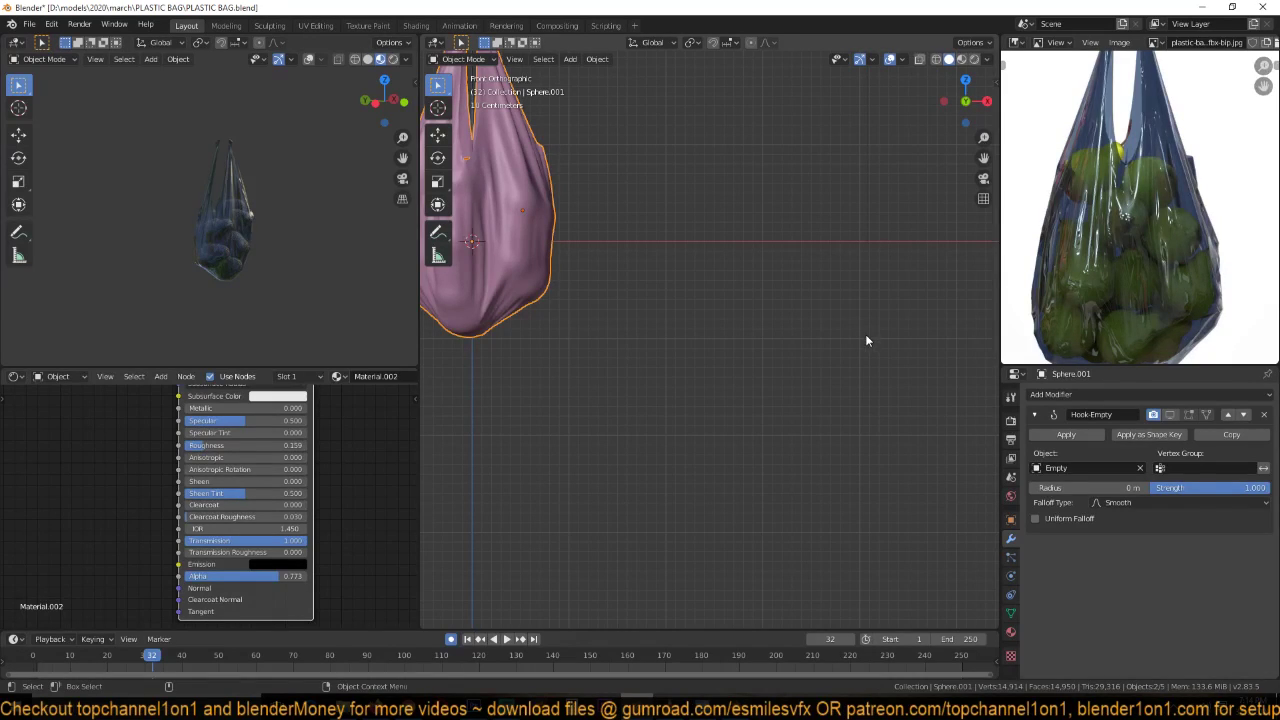
pyautogui.keyDown('shift'); pyautogui.moveTo(865, 334); pyautogui.dragTo(875, 329, button='middle'); pyautogui.keyUp('shift')
pyautogui.keyDown('shift'); pyautogui.moveTo(537, 278); pyautogui.dragTo(615, 329, button='middle'); pyautogui.keyUp('shift')
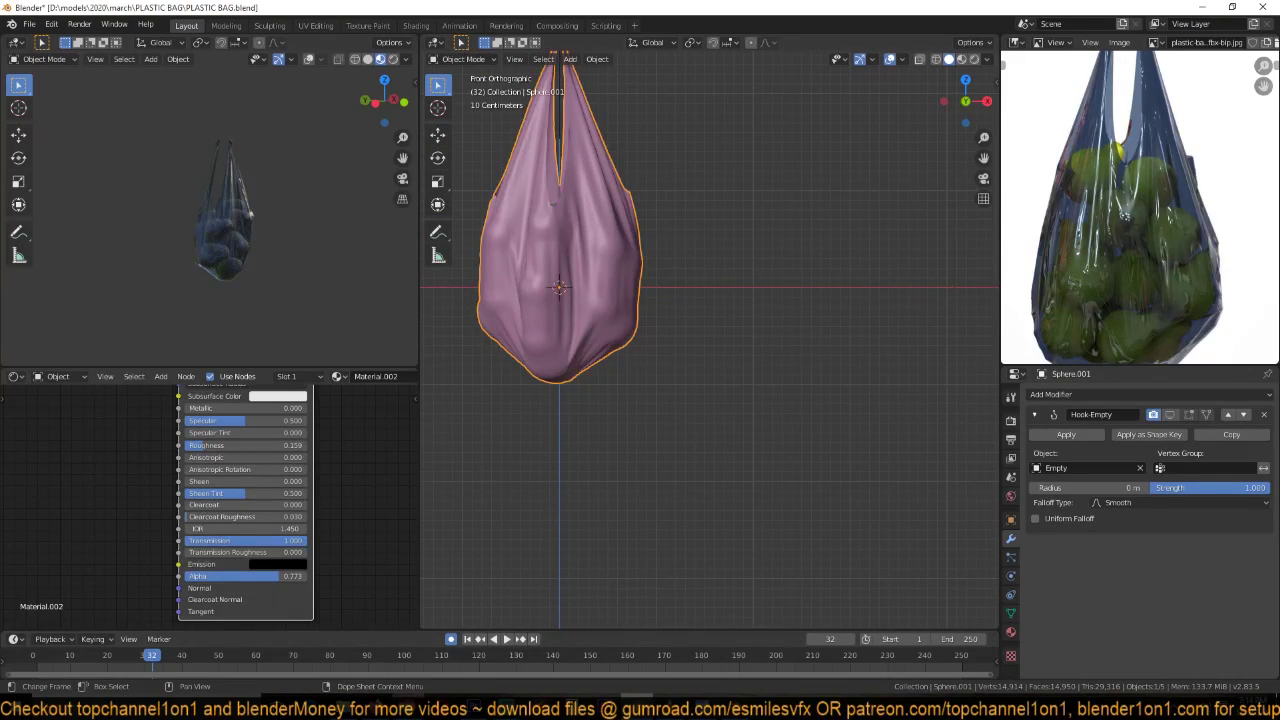
# - Switch to the web browser and search Google for "Papper TEXT" in a new tab
pyautogui.moveTo(375, 706)
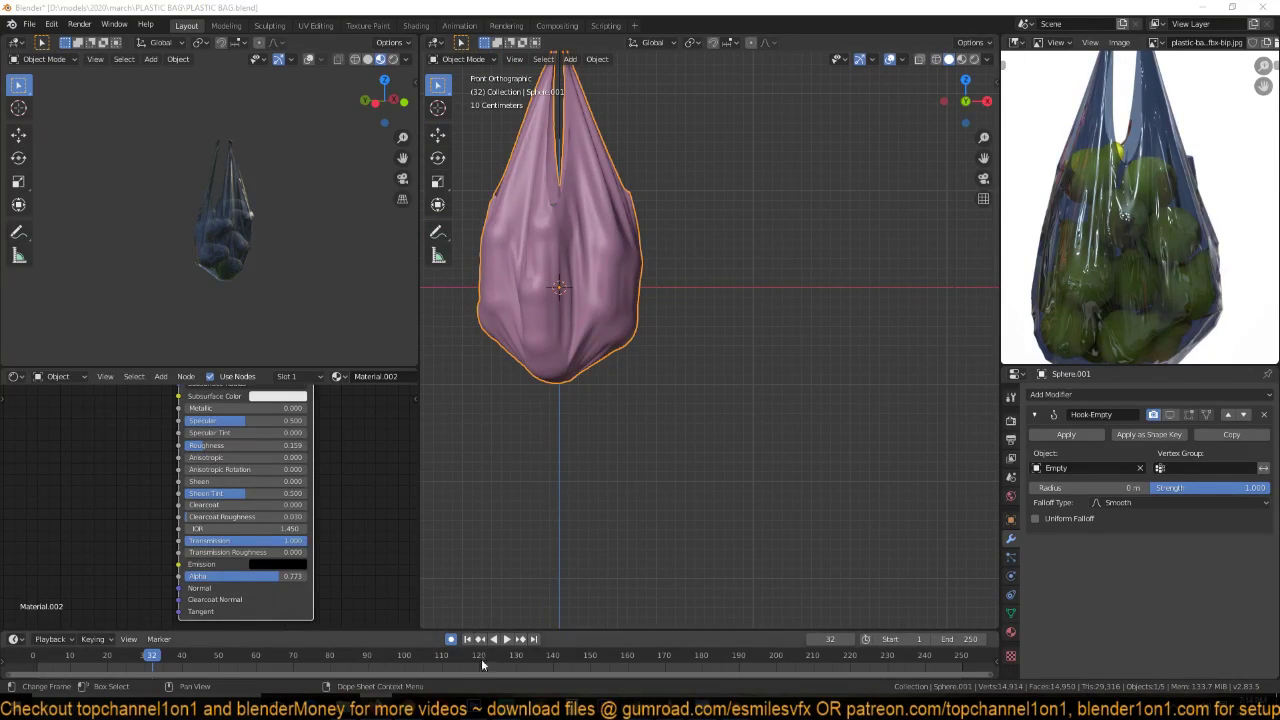
pyautogui.hotkey('alt', 'Tab')
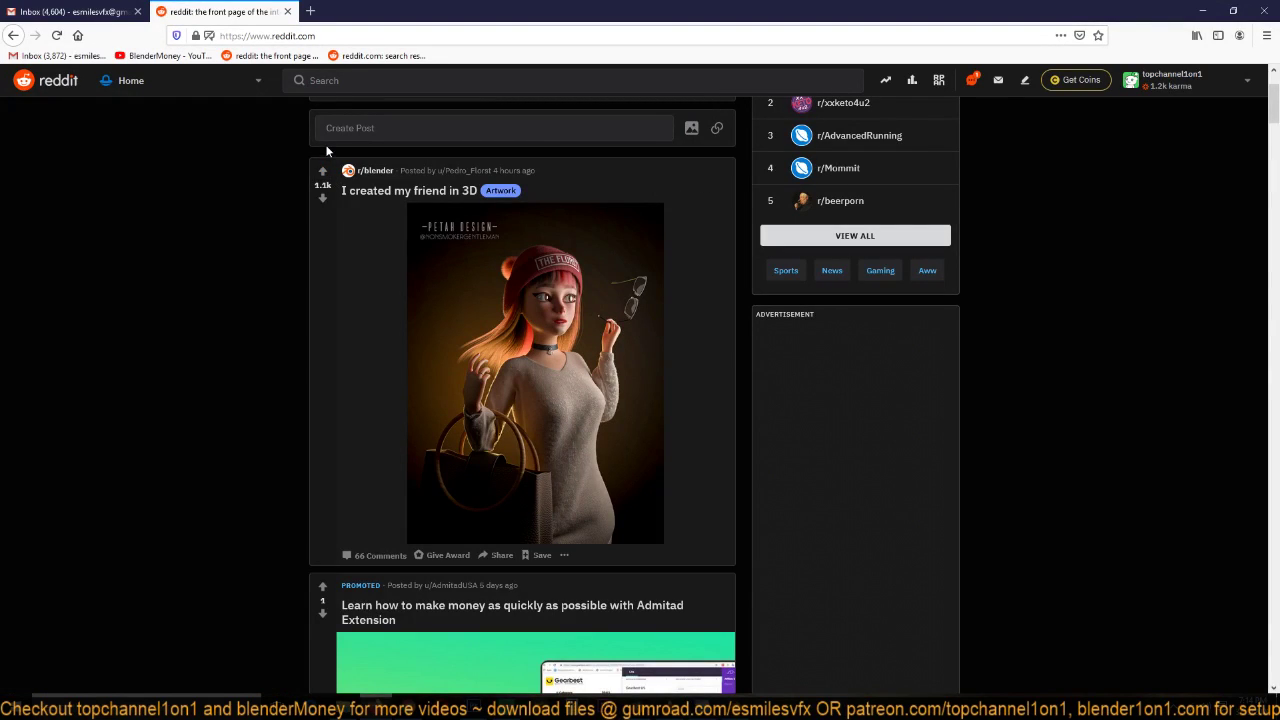
pyautogui.click(309, 11)
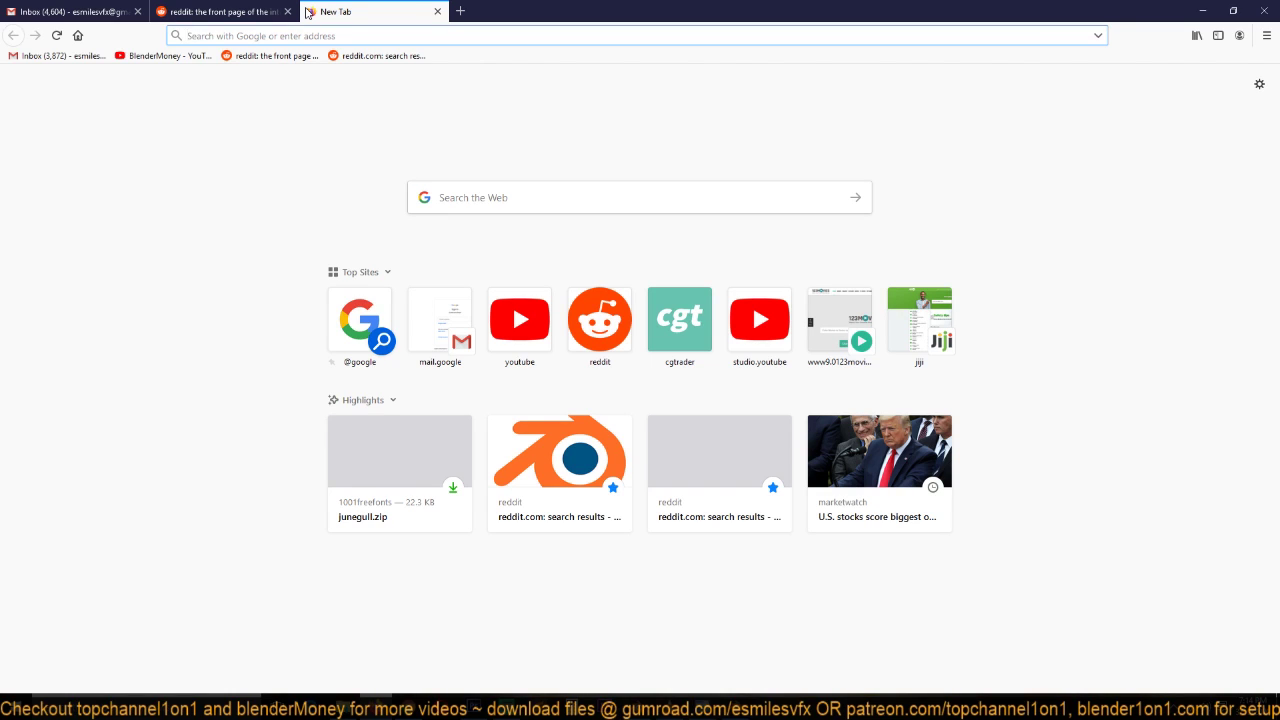
pyautogui.write('TEXT')
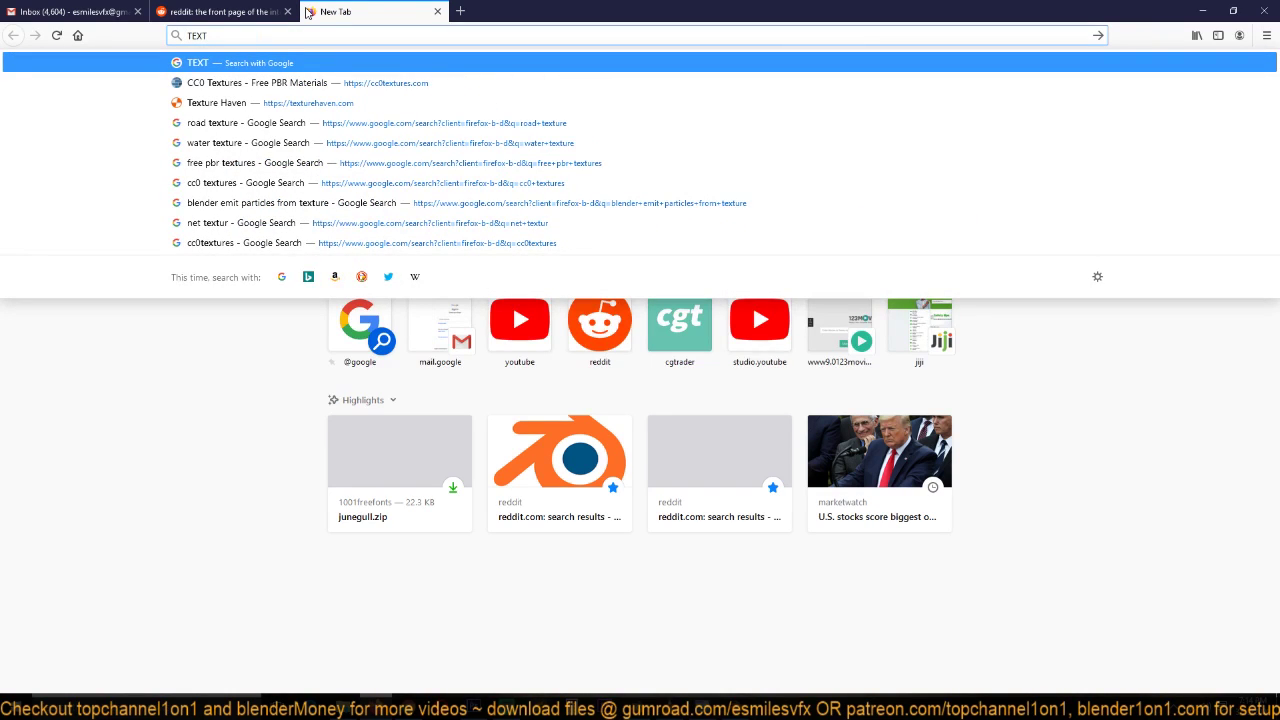
pyautogui.write('PET')
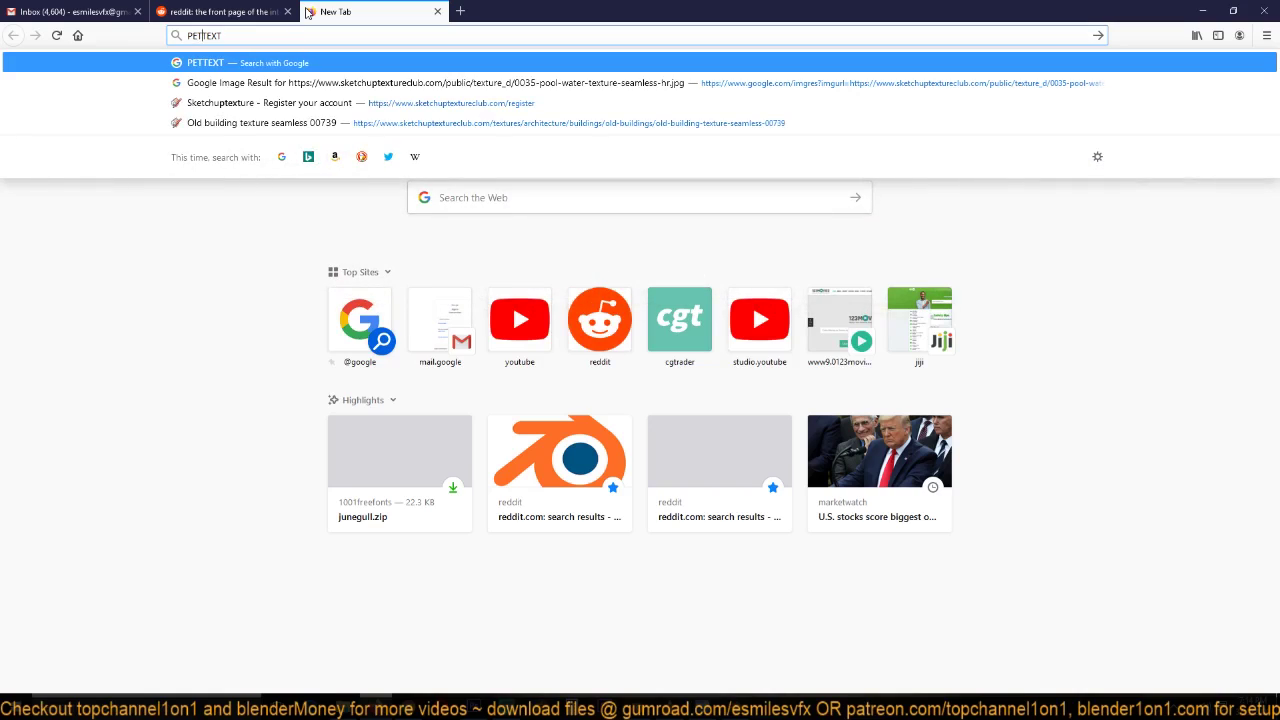
pyautogui.press('BackSpace')
pyautogui.write('apper')
pyautogui.press('Return')
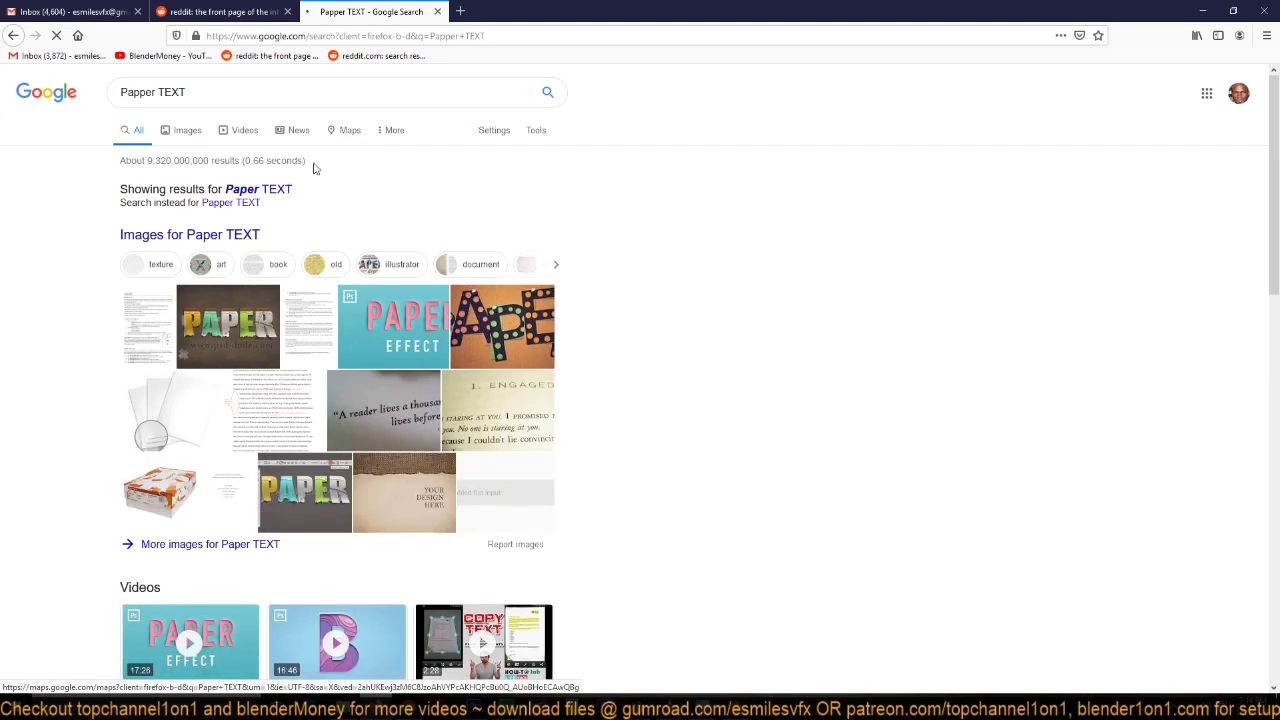
# - Browse the image results for "Paper TEXT"
pyautogui.click(186, 137)
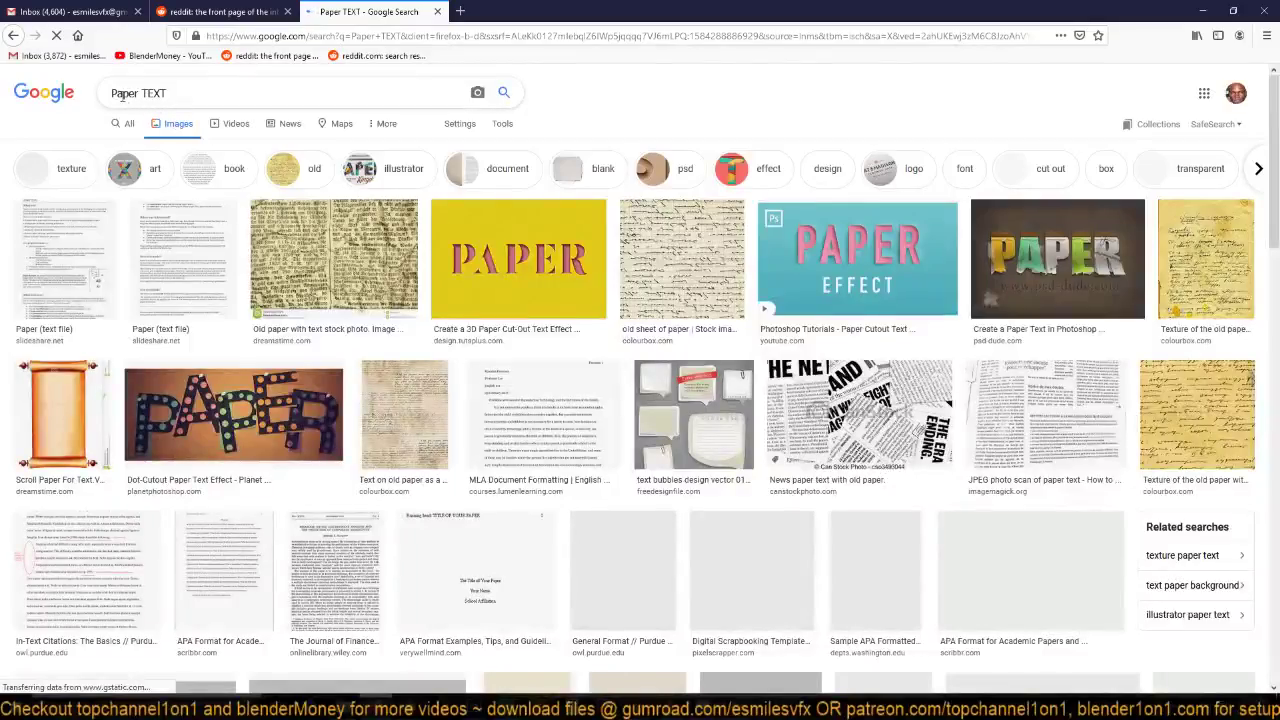
pyautogui.scroll(-5, 495, 300)
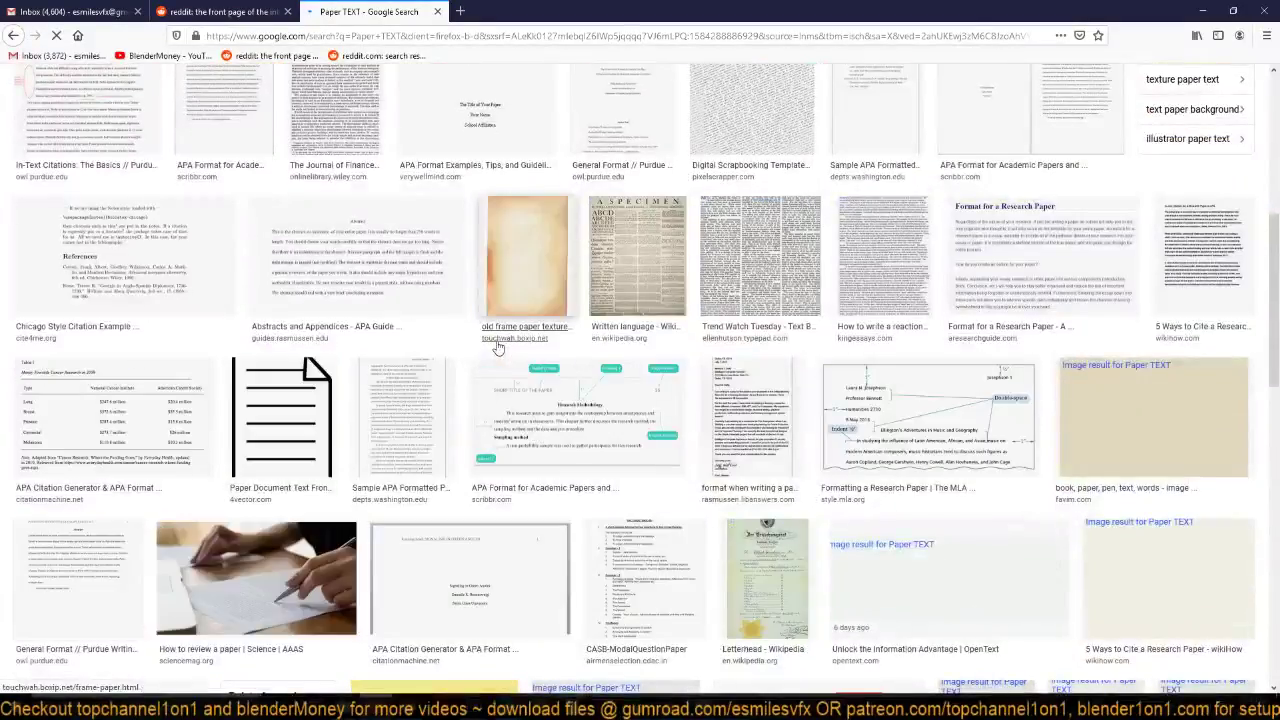
pyautogui.scroll(-1, 498, 347)
pyautogui.scroll(-4, 498, 347)
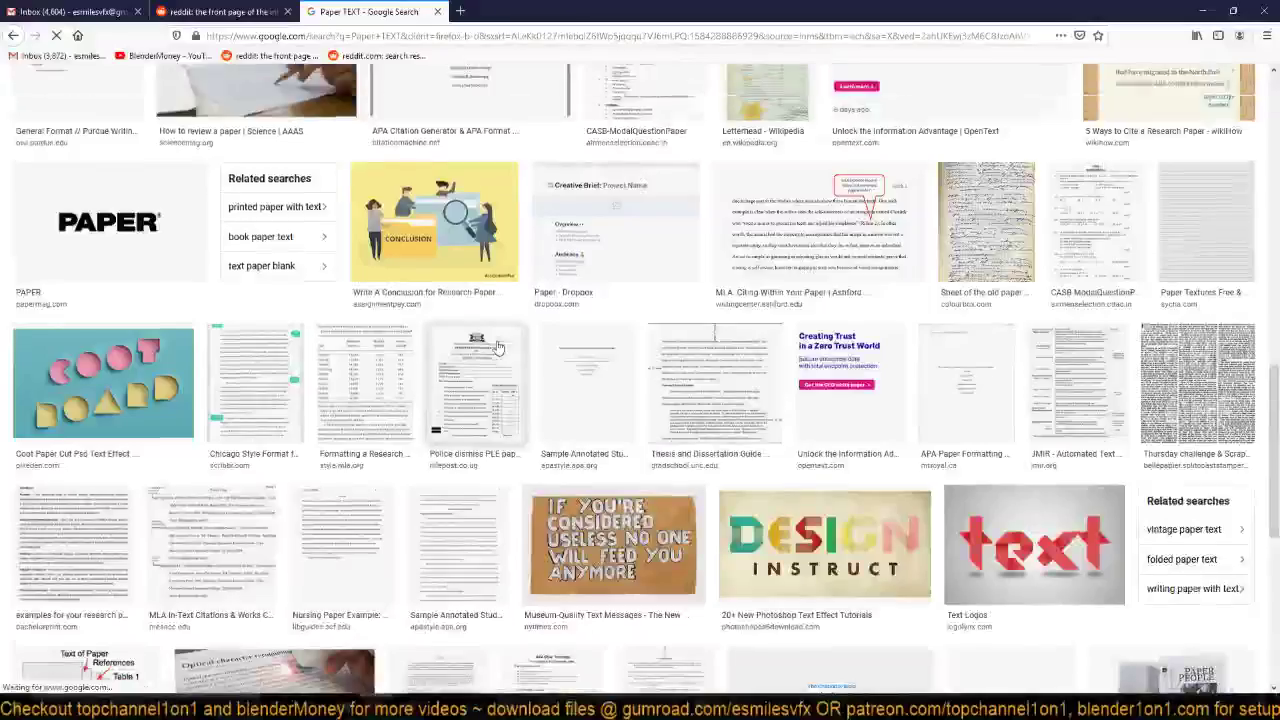
pyautogui.scroll(10, 495, 347)
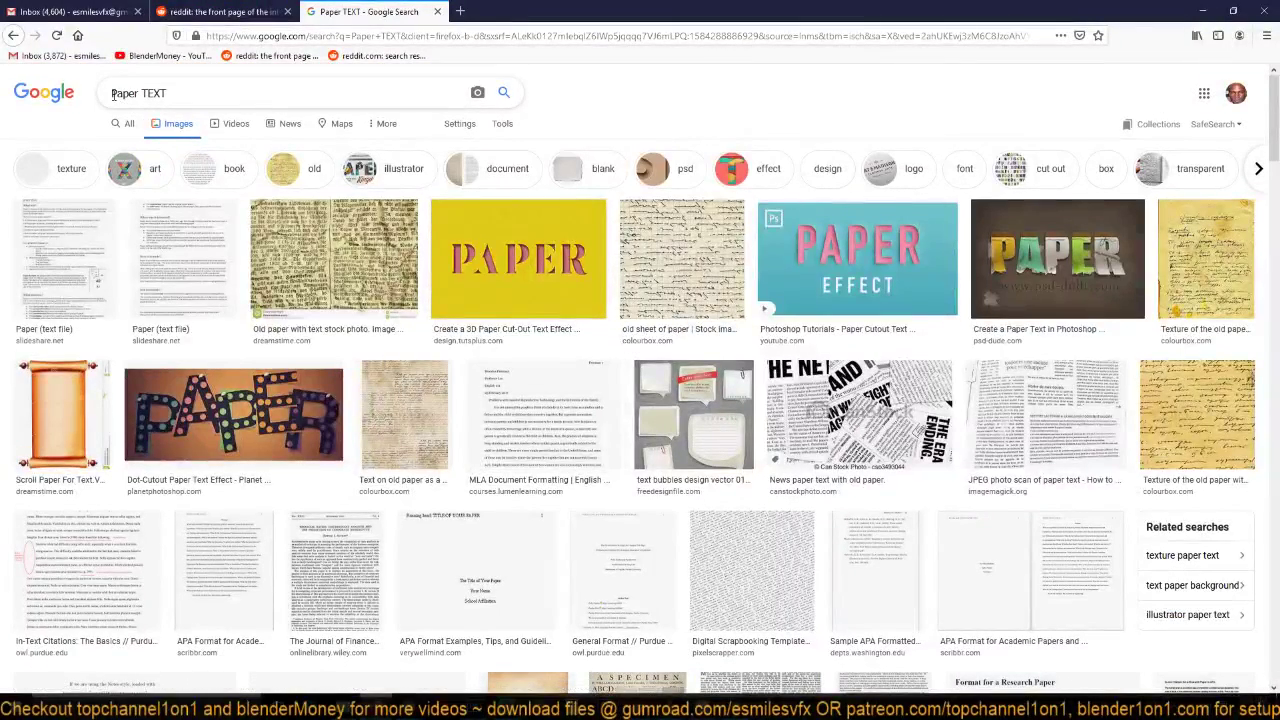
# - Refine the image search to "wrinckled Paper TEXT"
pyautogui.click(113, 93)
pyautogui.write('wri')
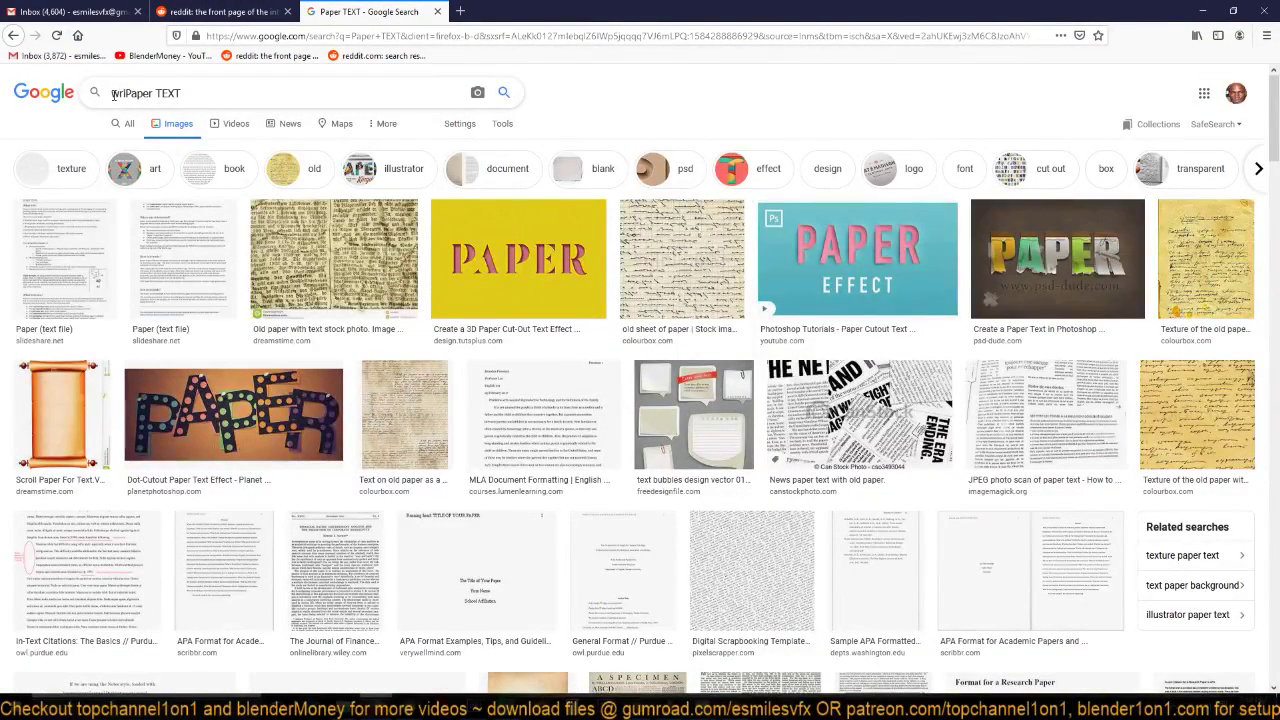
pyautogui.write('nkled')
pyautogui.press('Return')
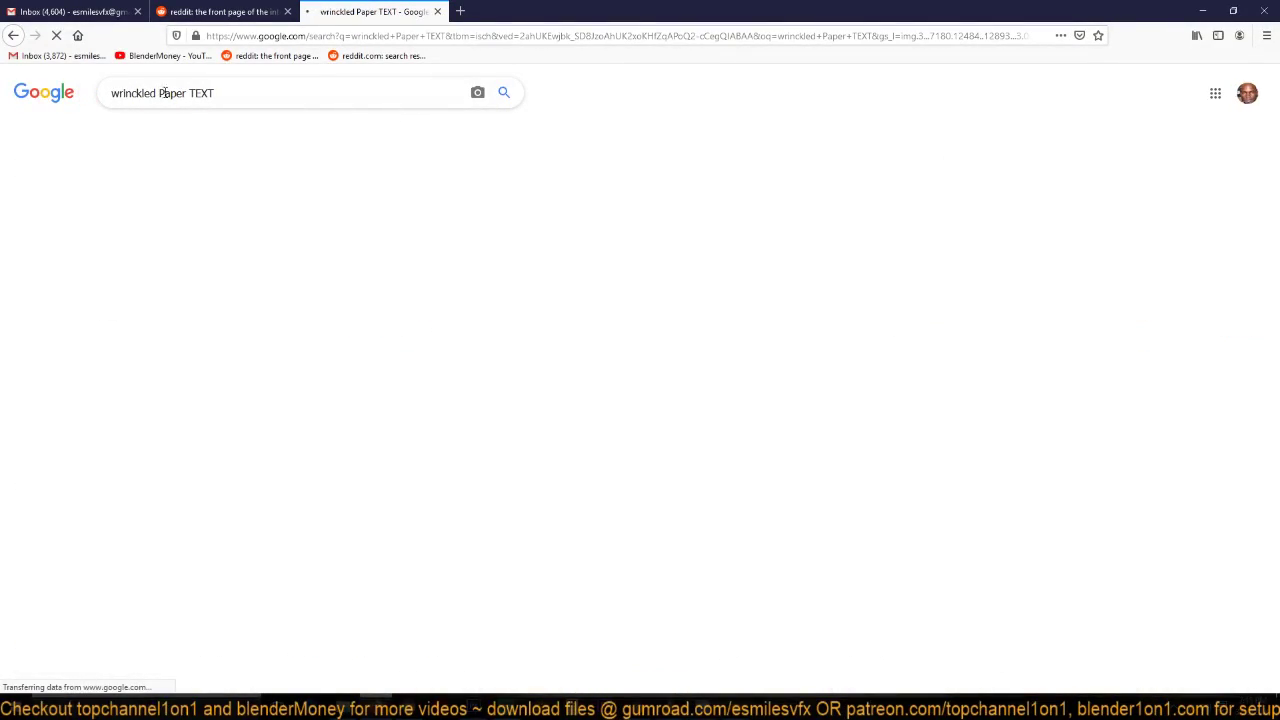
# - Save the first wrinkled paper image from the results as green-channel-result in the textures folder New folder (2)
pyautogui.doubleClick(229, 100)
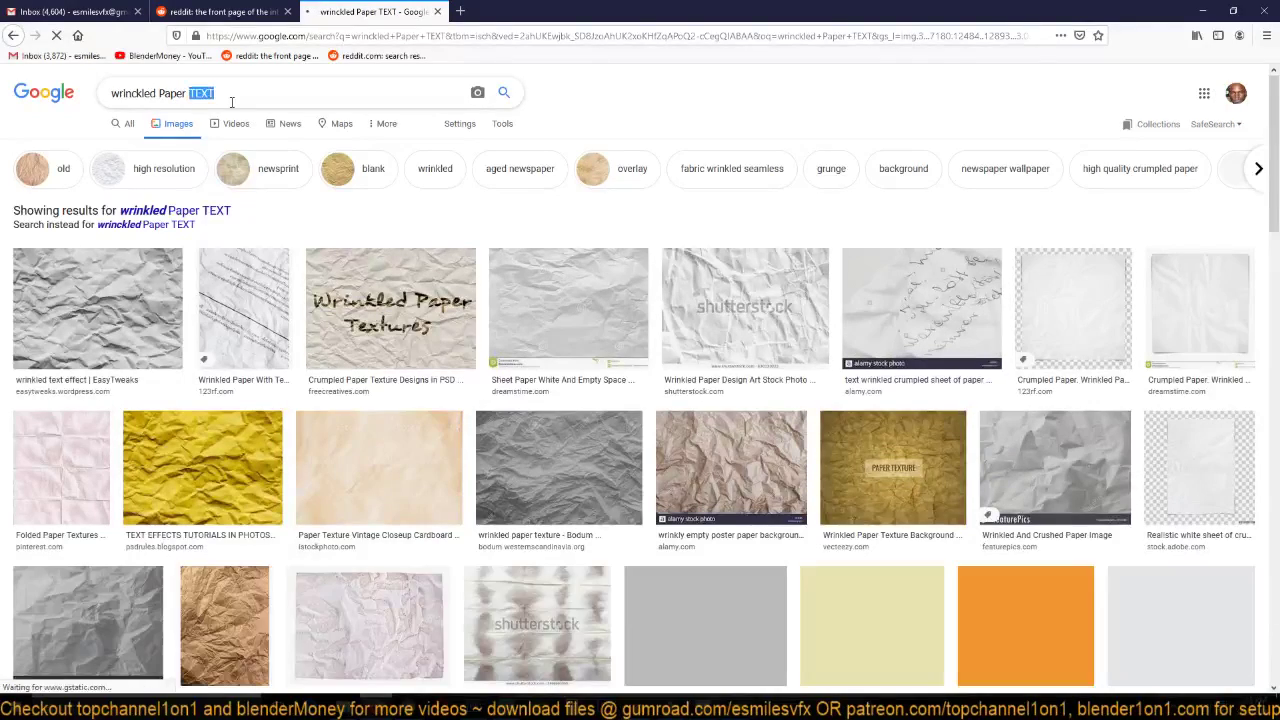
pyautogui.click(145, 285)
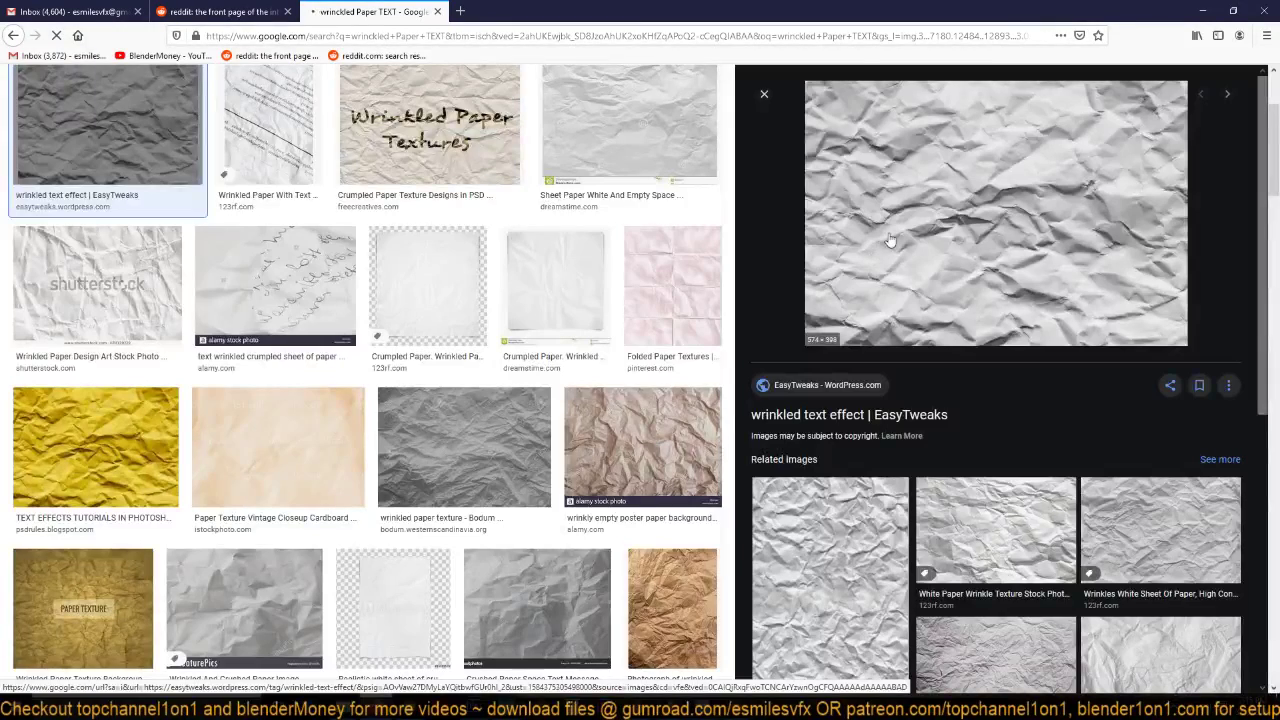
pyautogui.rightClick(944, 174)
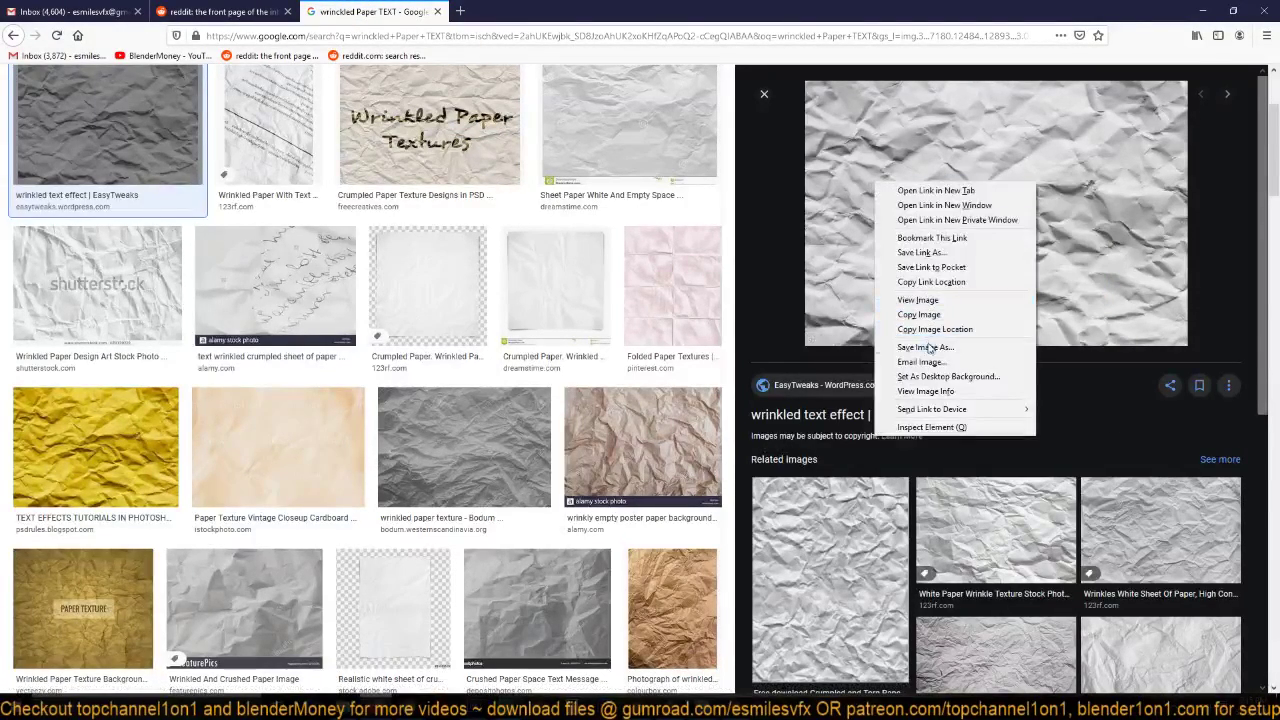
pyautogui.click(990, 338)
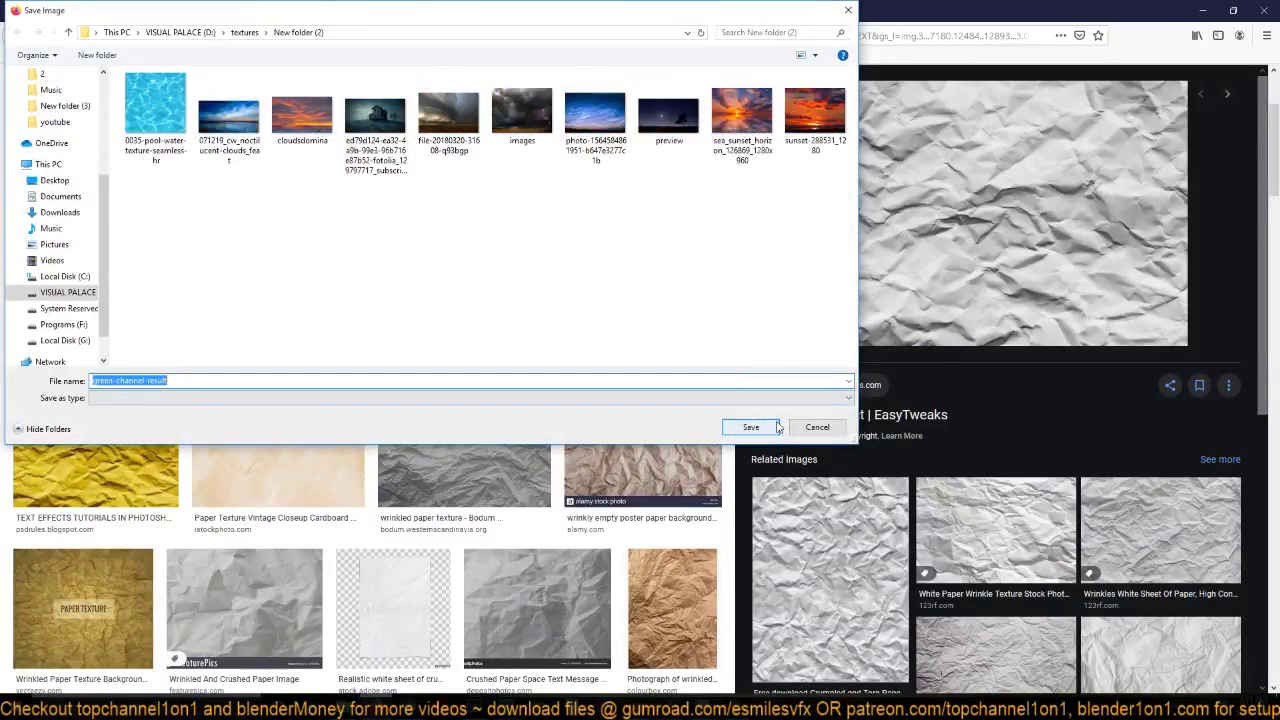
pyautogui.click(750, 427)
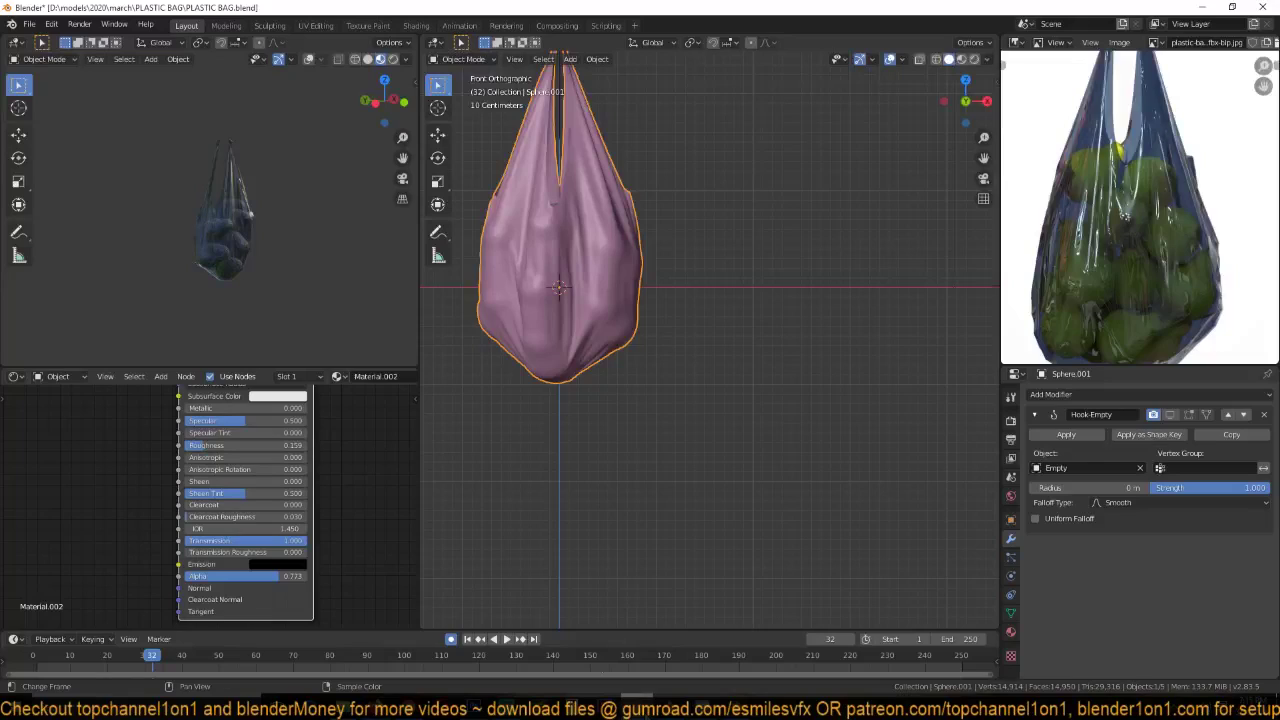
# - Switch to Blender and add an Image Texture node with green-channel-result.jpg to the bag's material, placed clear of the shader
pyautogui.hotkey('shift', 'a')
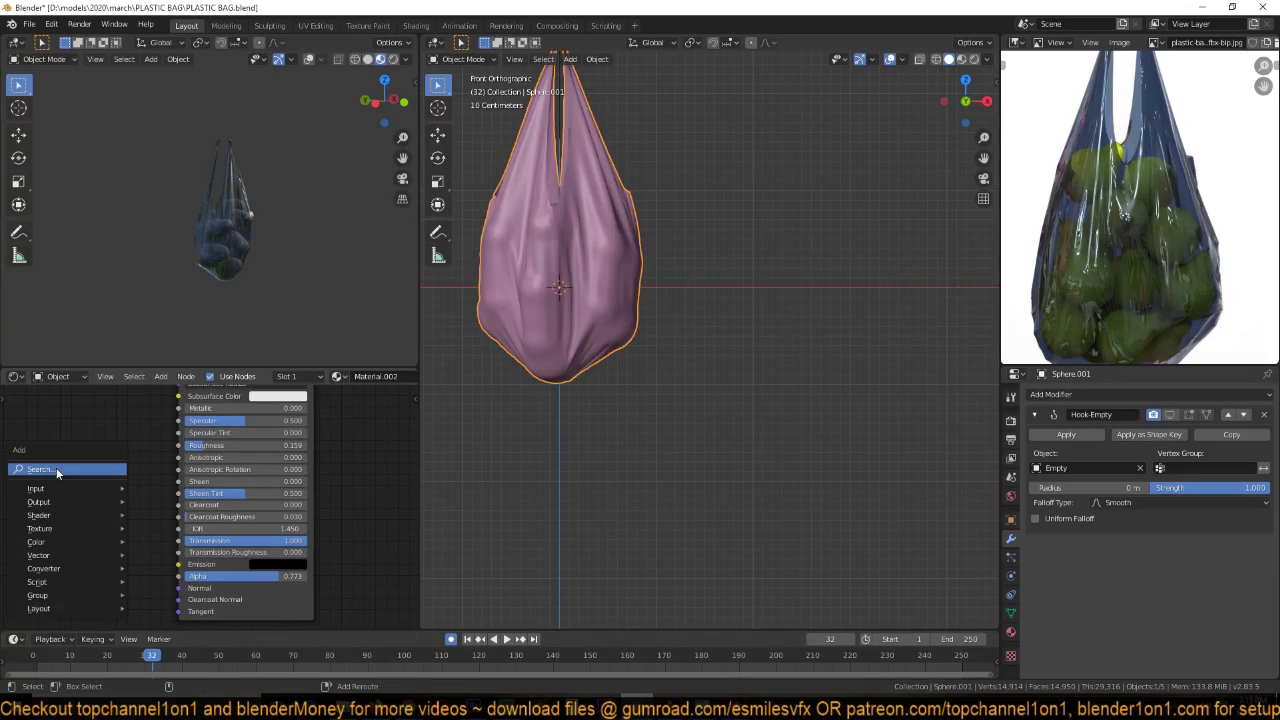
pyautogui.moveTo(95, 527)
pyautogui.click(170, 410)
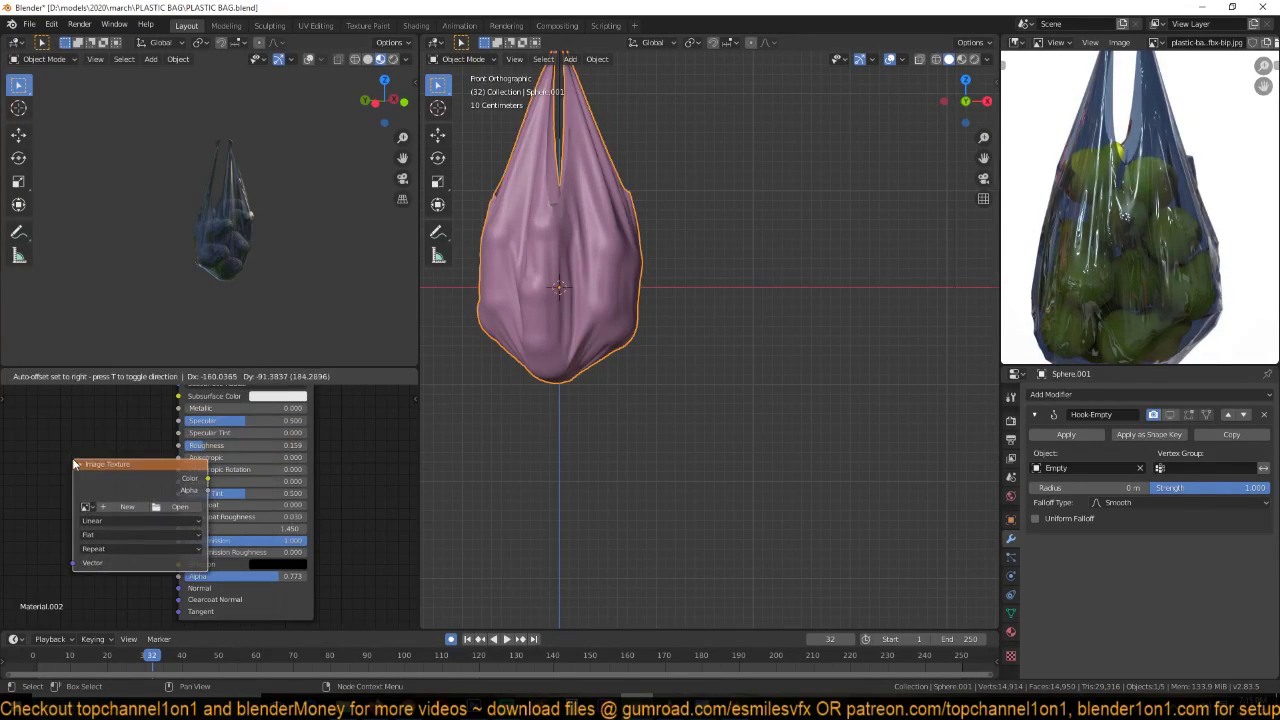
pyautogui.click(115, 490)
pyautogui.click(180, 506)
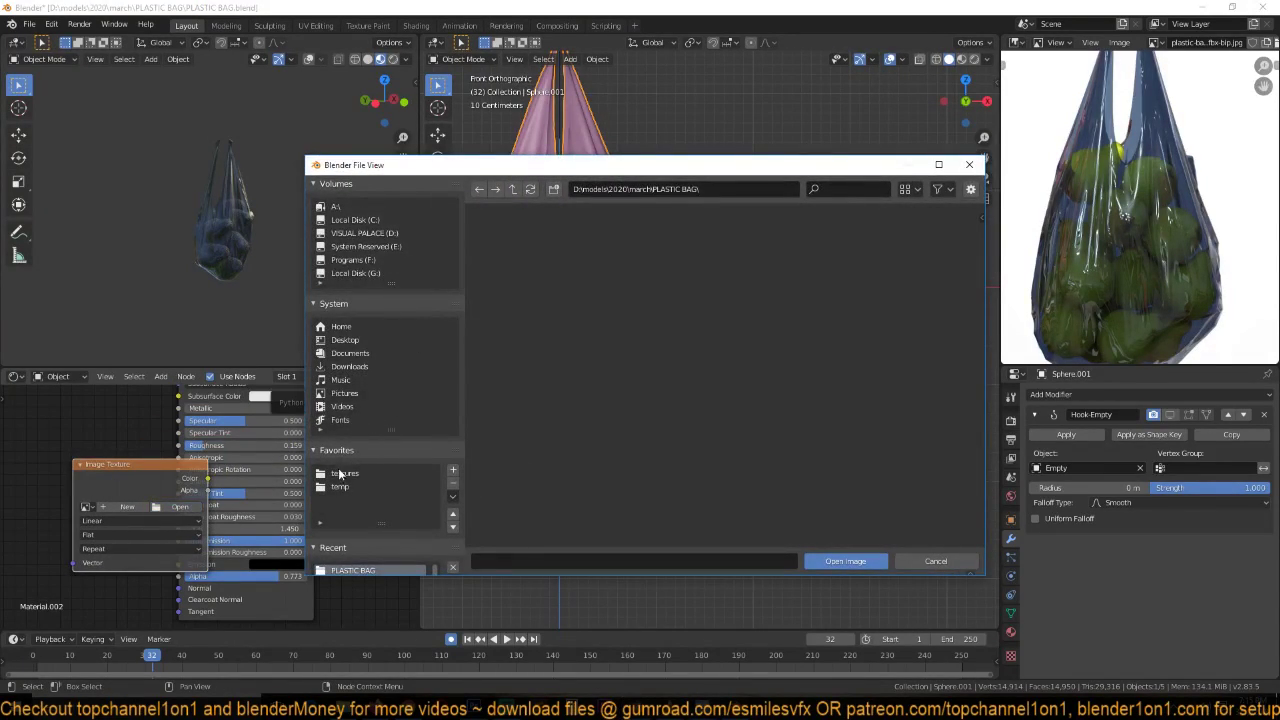
pyautogui.click(345, 473)
pyautogui.doubleClick(520, 280)
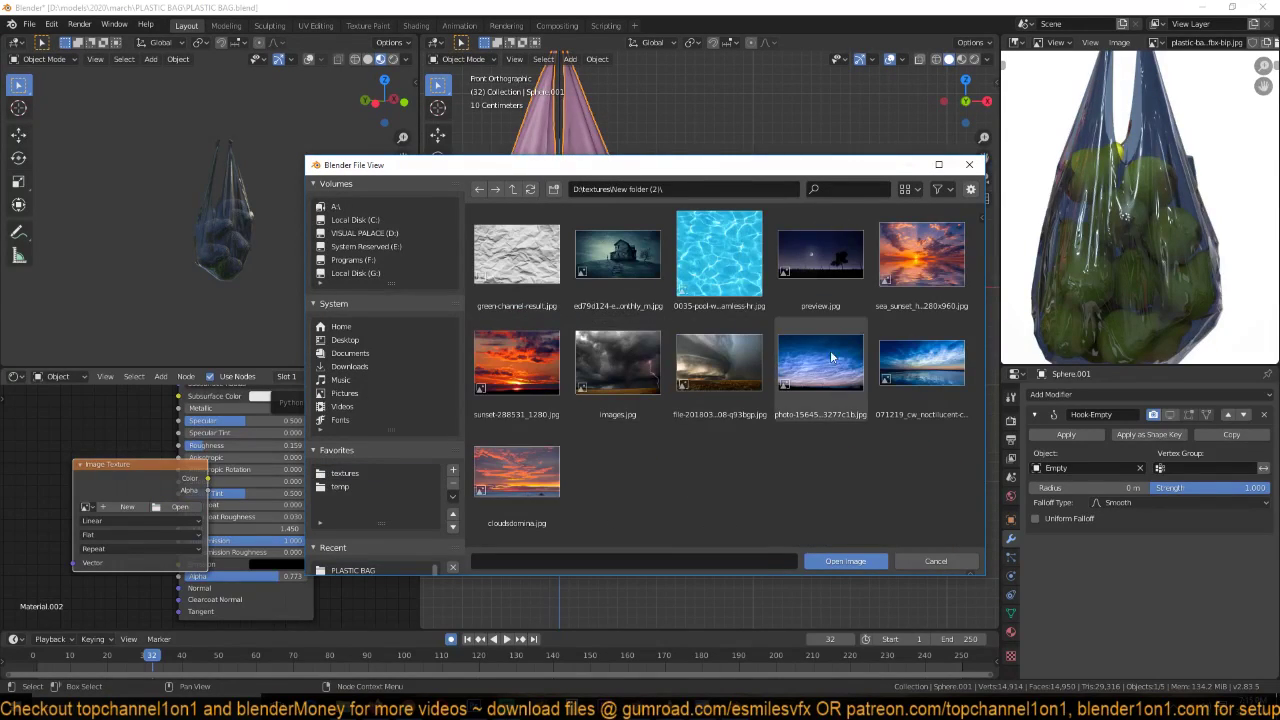
pyautogui.doubleClick(534, 278)
pyautogui.moveTo(175, 467); pyautogui.dragTo(349, 434, button='middle')
pyautogui.moveTo(340, 443); pyautogui.dragTo(189, 457)
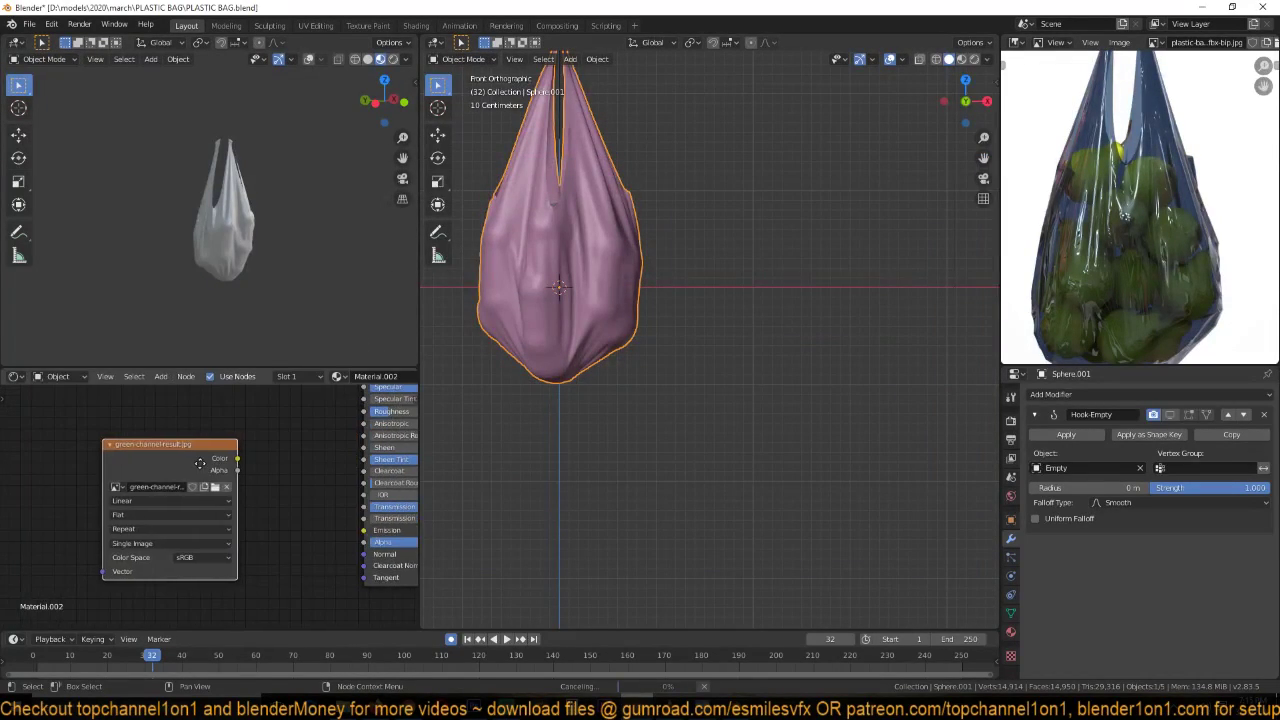
# - Add a Bump node and link the paper image's Color to its Height and its Normal output to the shader's Normal
pyautogui.moveTo(242, 462); pyautogui.dragTo(183, 491, button='middle')
pyautogui.hotkey('shift', 'a')
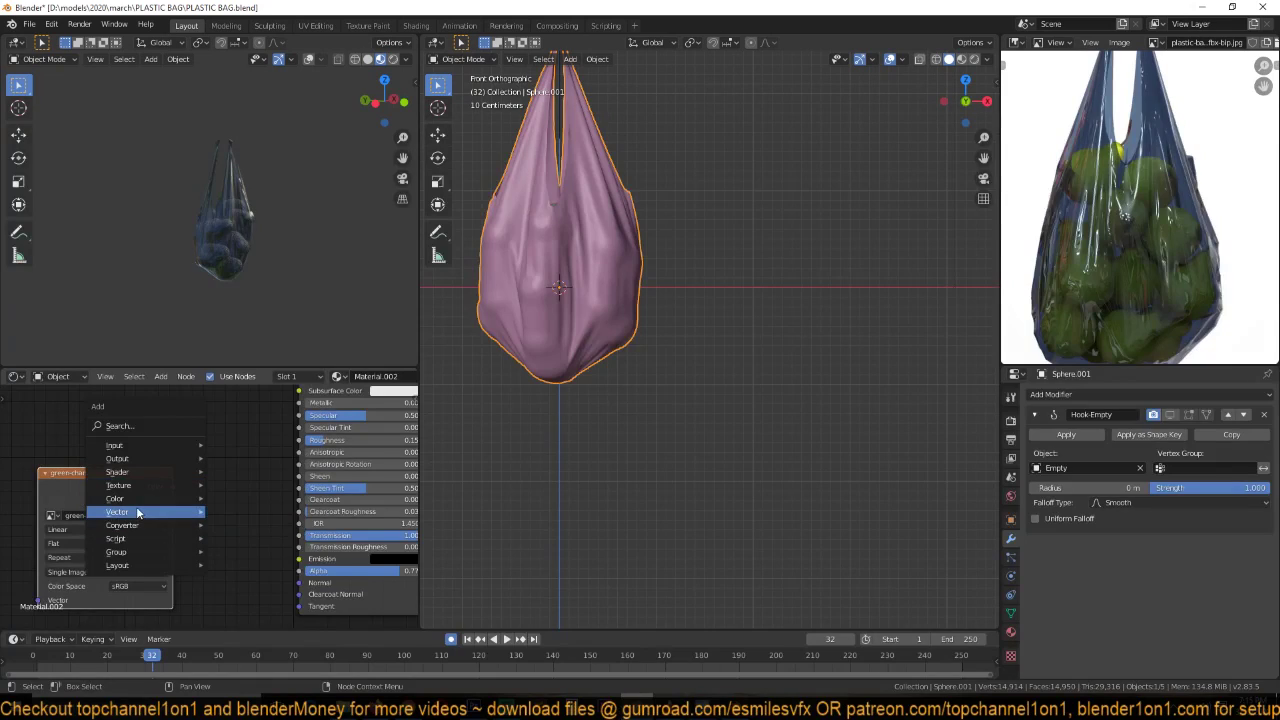
pyautogui.moveTo(140, 512)
pyautogui.click(236, 512)
pyautogui.click(238, 510)
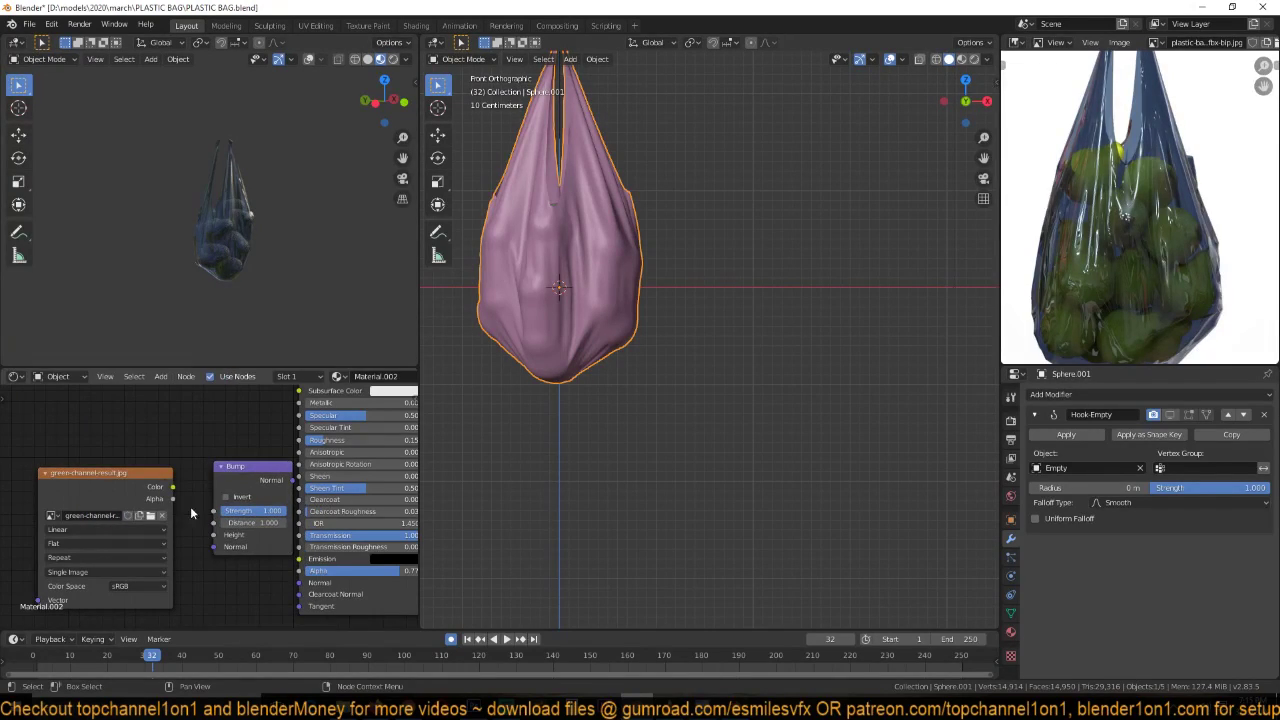
pyautogui.moveTo(173, 489); pyautogui.dragTo(214, 535)
pyautogui.moveTo(184, 515); pyautogui.dragTo(200, 501, button='middle')
pyautogui.moveTo(147, 469); pyautogui.dragTo(90, 468)
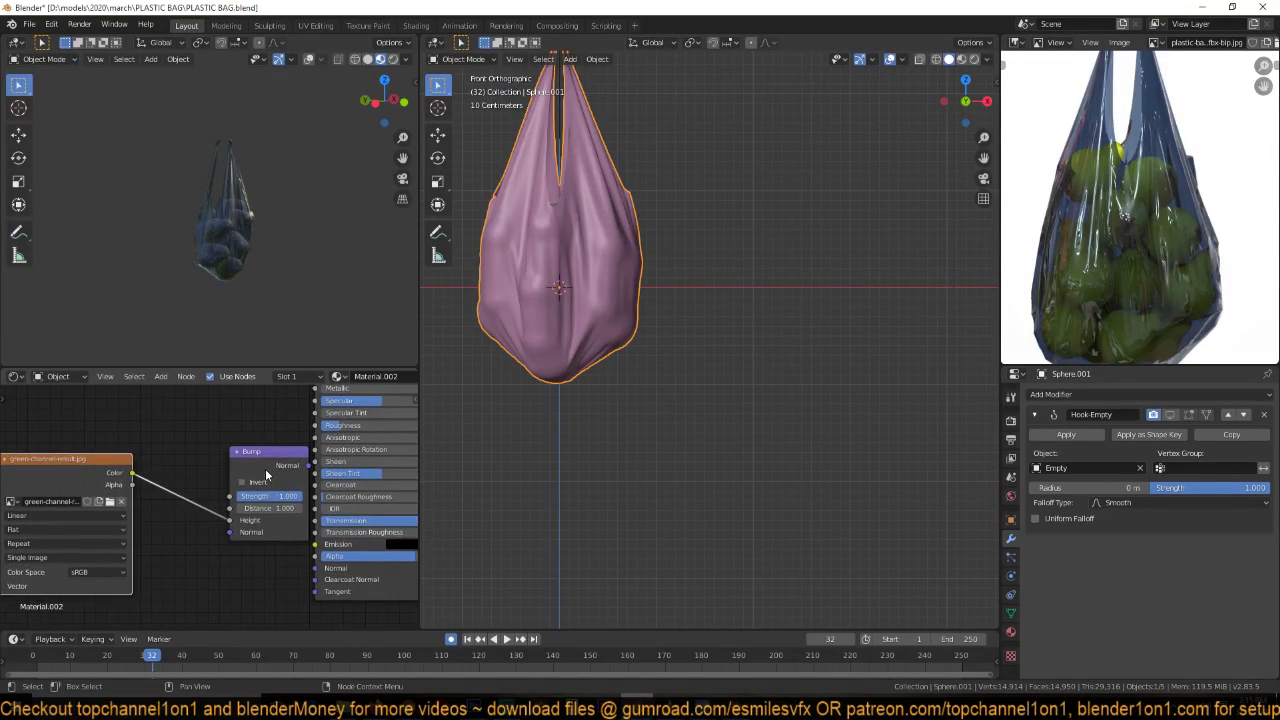
pyautogui.moveTo(265, 472)
pyautogui.mouseDown()
pyautogui.moveTo(206, 485)
pyautogui.moveTo(321, 572)
pyautogui.mouseUp()
# - Preview the paper image on its own on the bag and return the preview to the full shader
pyautogui.scroll(2, 233, 302)
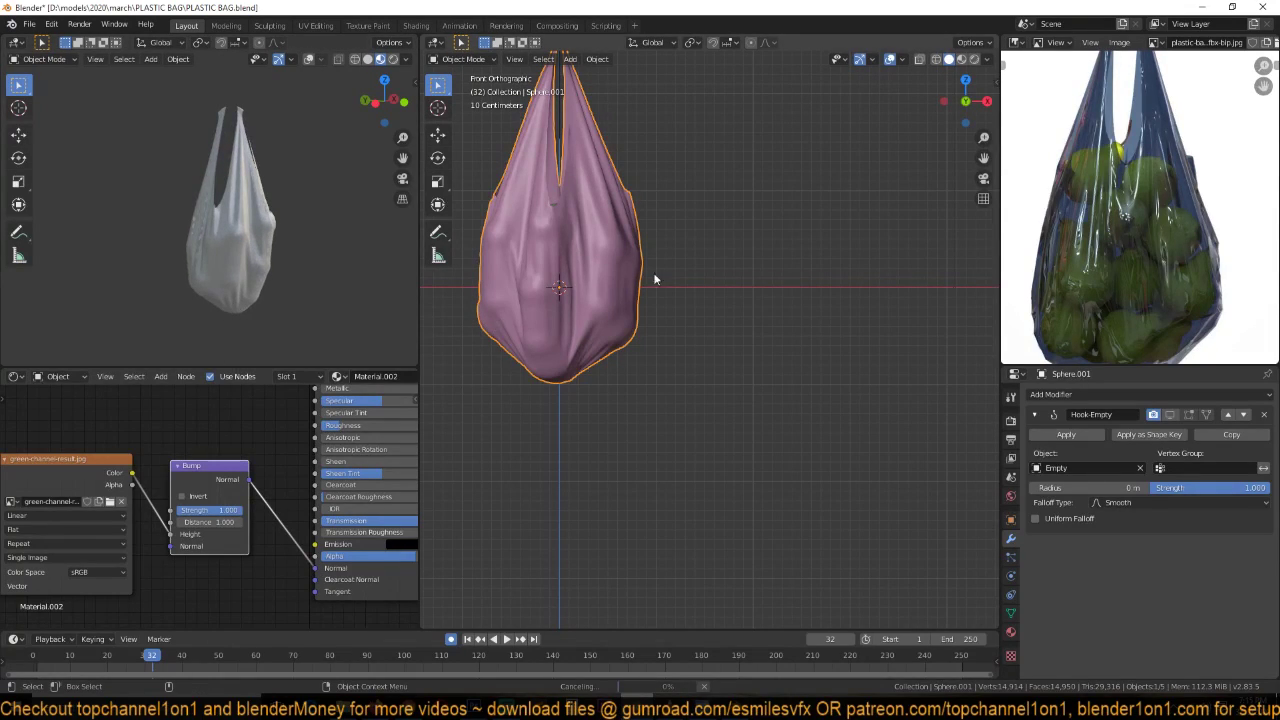
pyautogui.keyDown('ctrl'); pyautogui.keyDown('shift'); pyautogui.click(114, 484); pyautogui.keyUp('shift'); pyautogui.keyUp('ctrl')
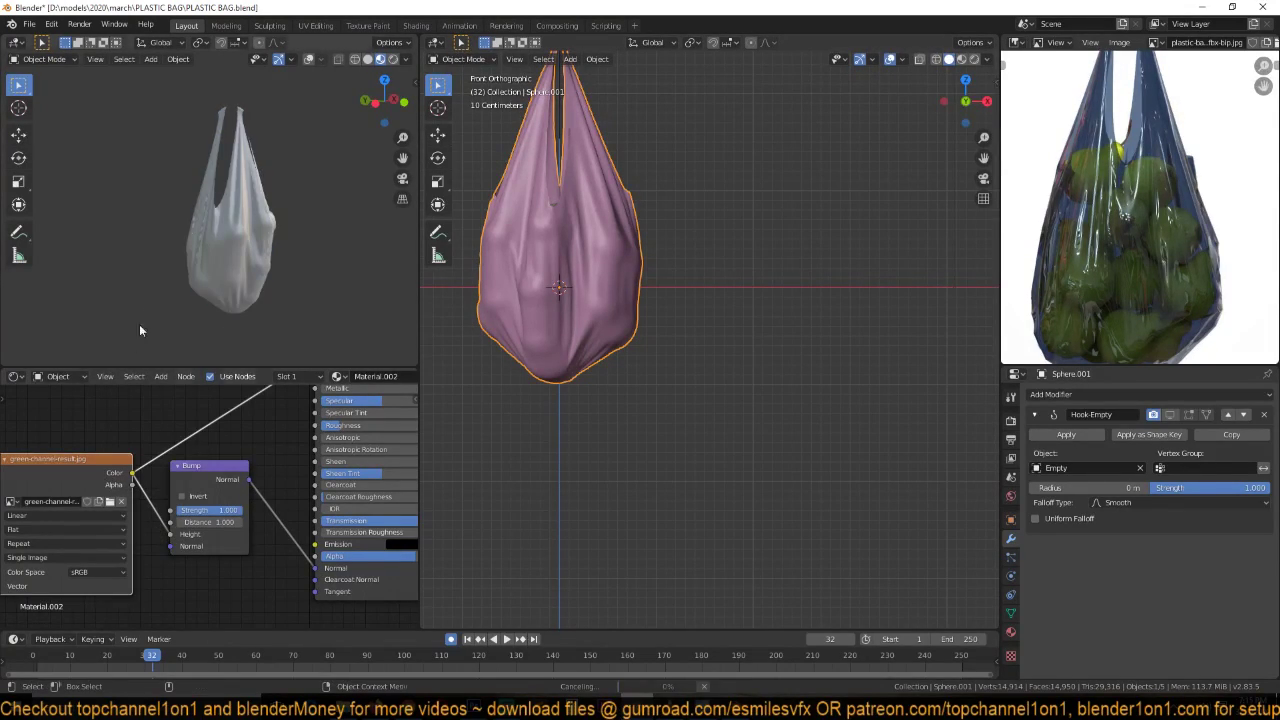
pyautogui.moveTo(156, 296); pyautogui.dragTo(236, 268, button='middle')
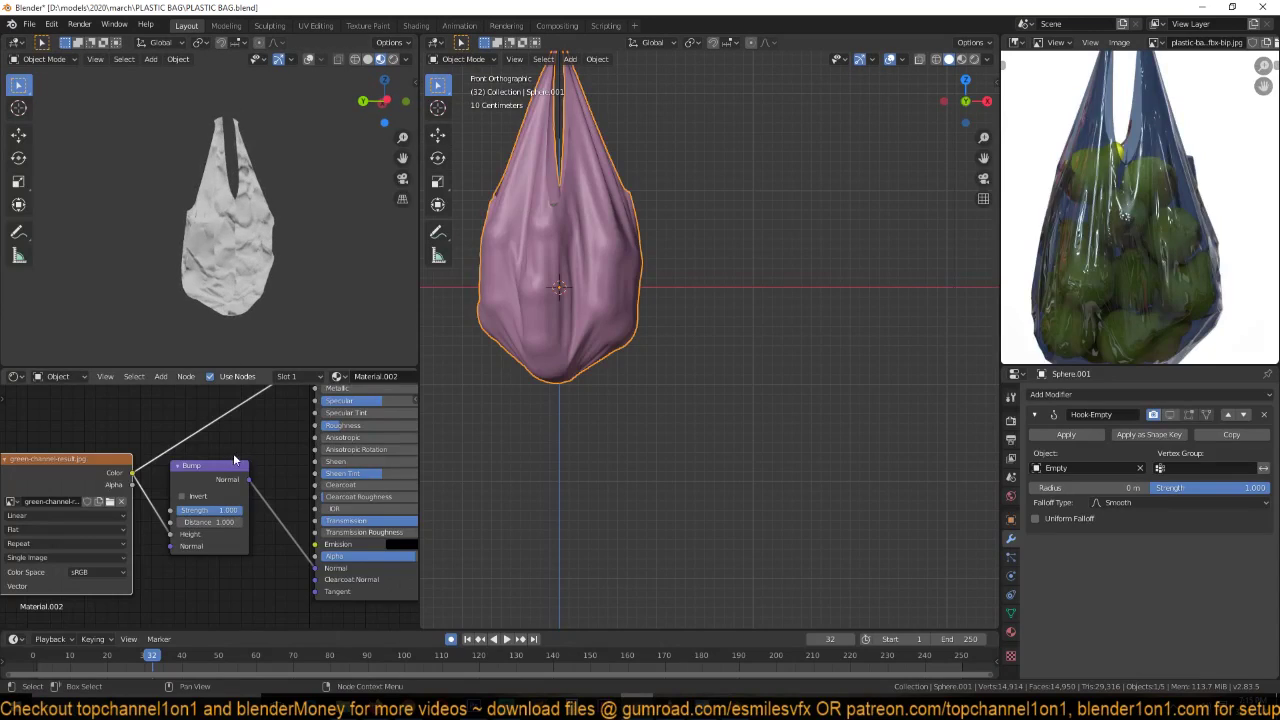
pyautogui.scroll(-6, 233, 453)
pyautogui.moveTo(280, 432); pyautogui.dragTo(239, 540, button='middle')
pyautogui.keyDown('ctrl'); pyautogui.keyDown('shift'); pyautogui.click(288, 486); pyautogui.keyUp('shift'); pyautogui.keyUp('ctrl')
pyautogui.moveTo(162, 560); pyautogui.dragTo(261, 412, button='middle')
pyautogui.scroll(10, 253, 443)
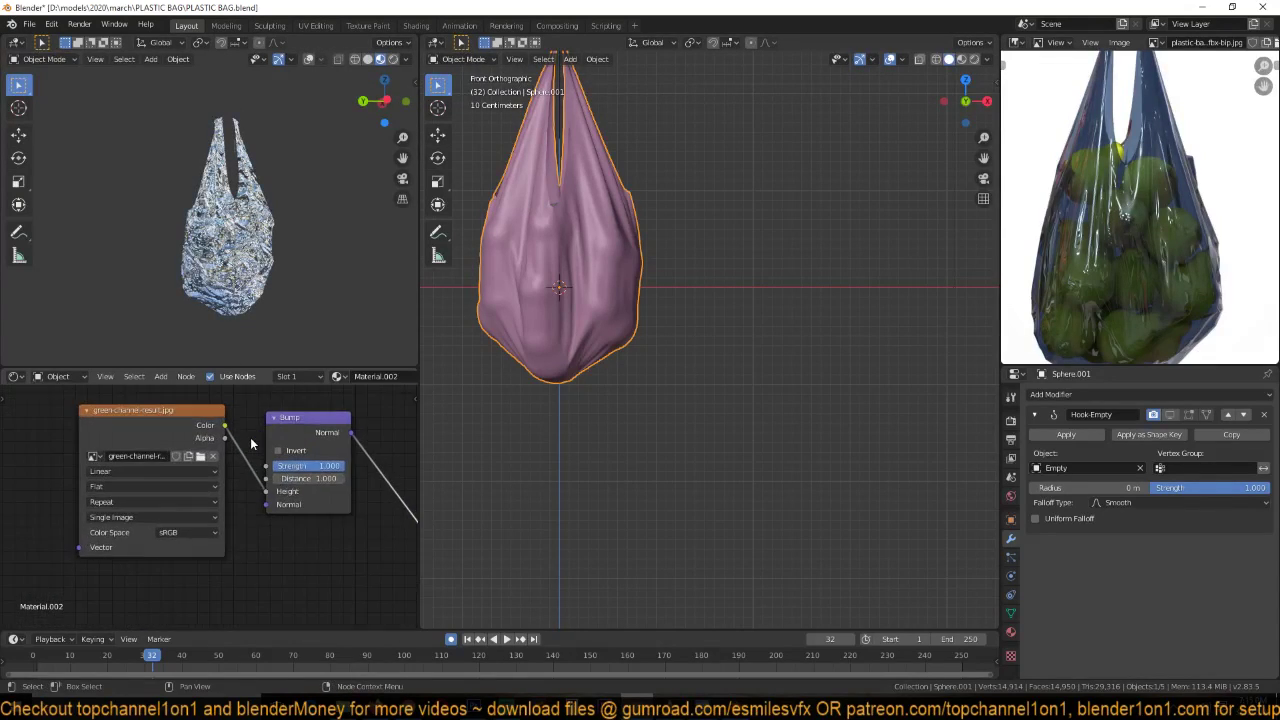
# - Lower the Bump strength to 0.033, checking the wrinkles on the rendered bag from different angles
pyautogui.moveTo(389, 458); pyautogui.dragTo(318, 458)
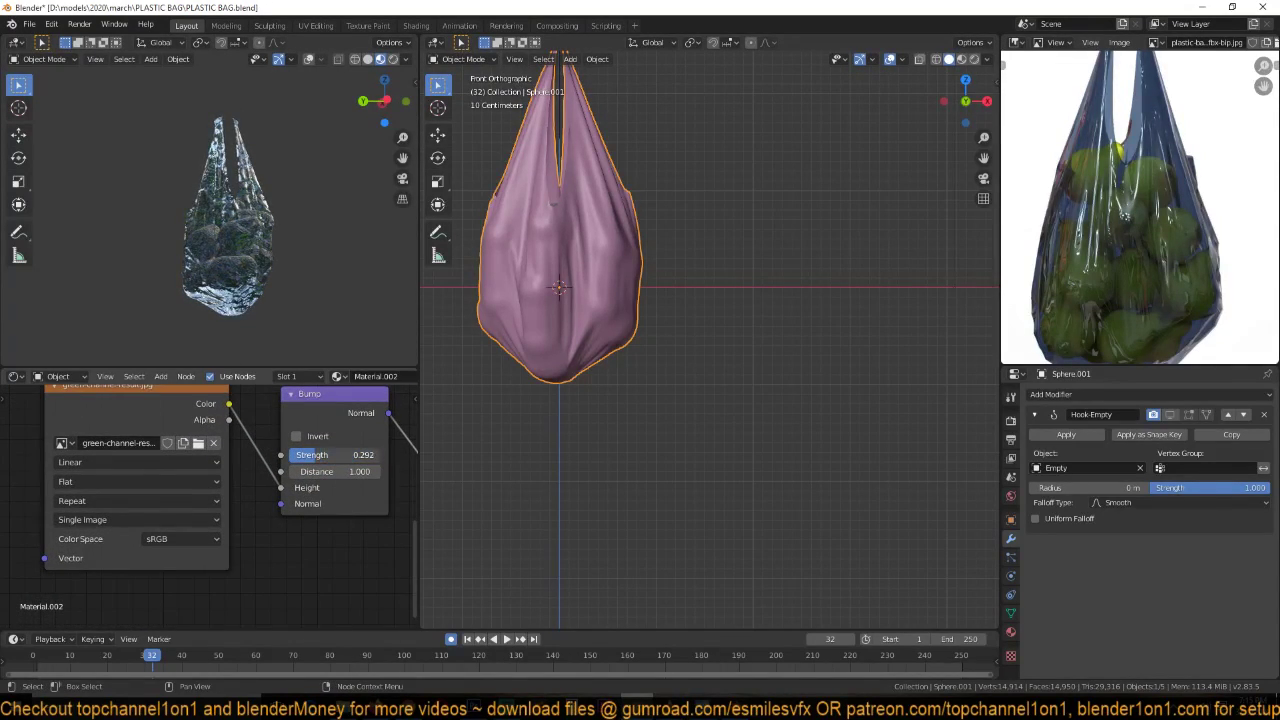
pyautogui.scroll(5, 222, 262)
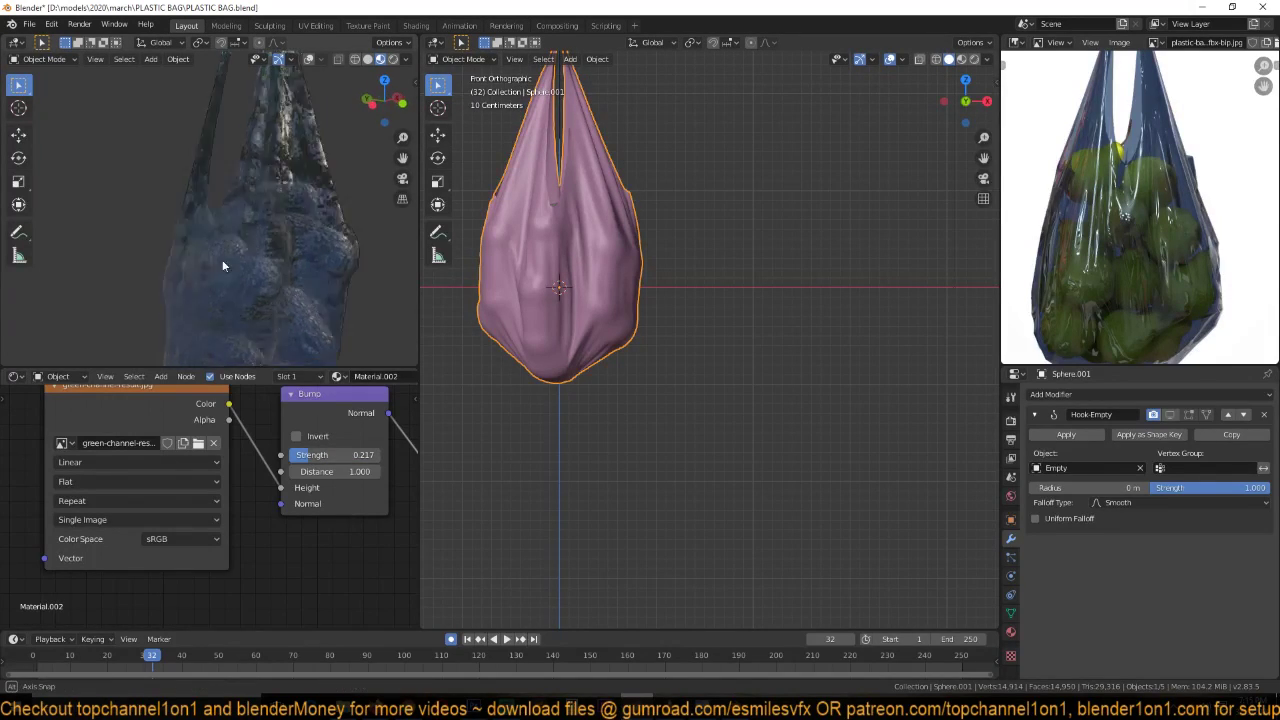
pyautogui.scroll(-2, 269, 230)
pyautogui.moveTo(296, 287); pyautogui.dragTo(188, 336, button='middle')
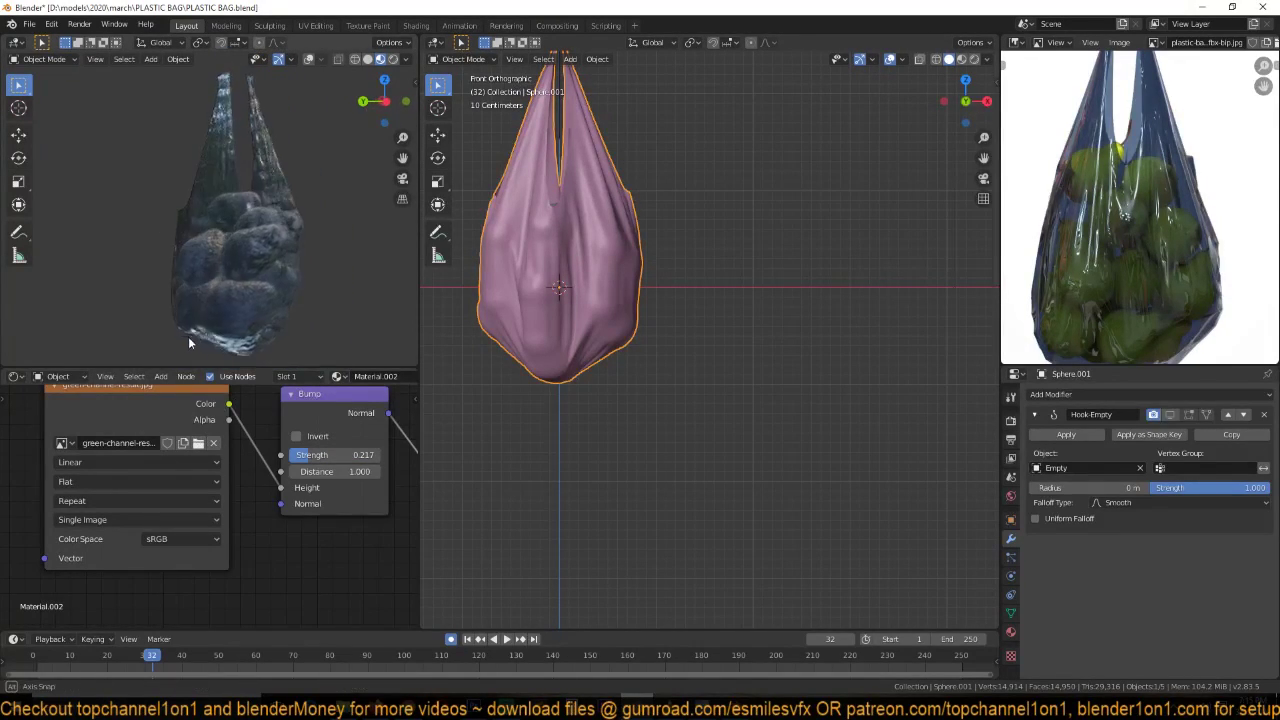
pyautogui.moveTo(318, 457); pyautogui.dragTo(294, 455)
# - Set the bag shader's Alpha to 1.000 and its Transmission to 0.000
pyautogui.scroll(-5, 297, 395)
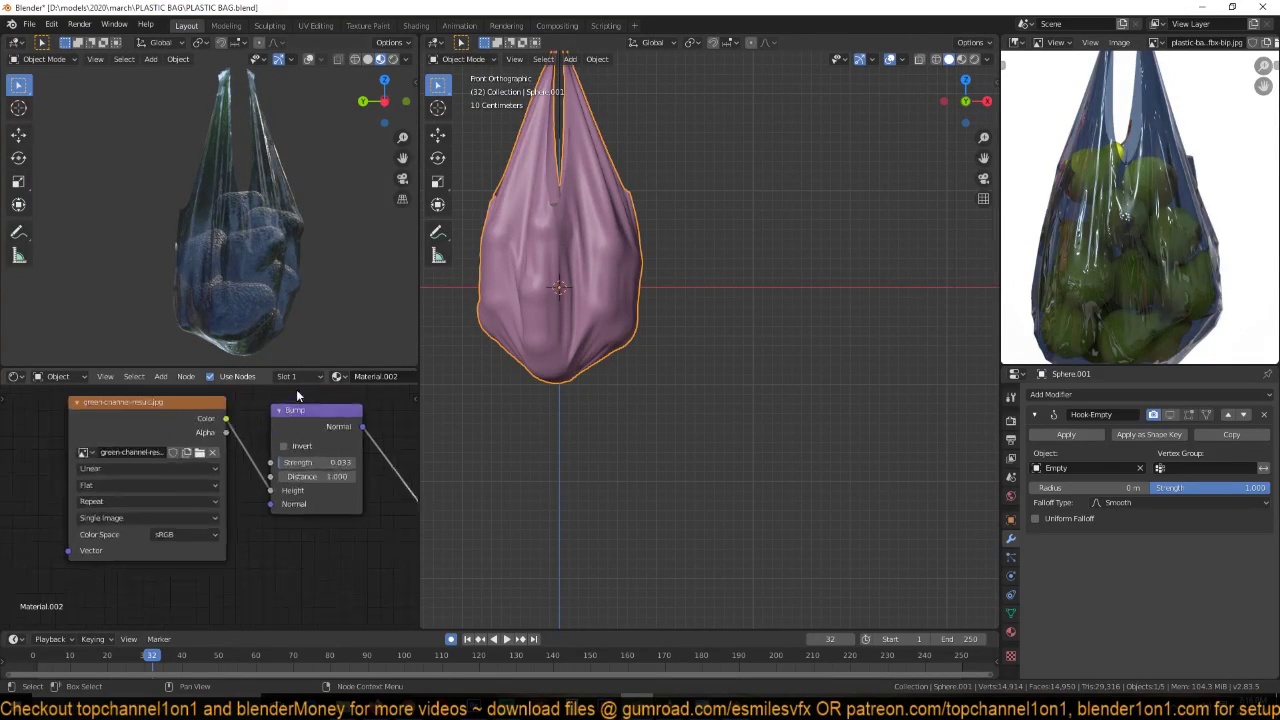
pyautogui.moveTo(398, 408); pyautogui.dragTo(209, 495, button='middle')
pyautogui.moveTo(302, 589); pyautogui.dragTo(298, 529, button='middle')
pyautogui.moveTo(292, 542); pyautogui.dragTo(322, 545)
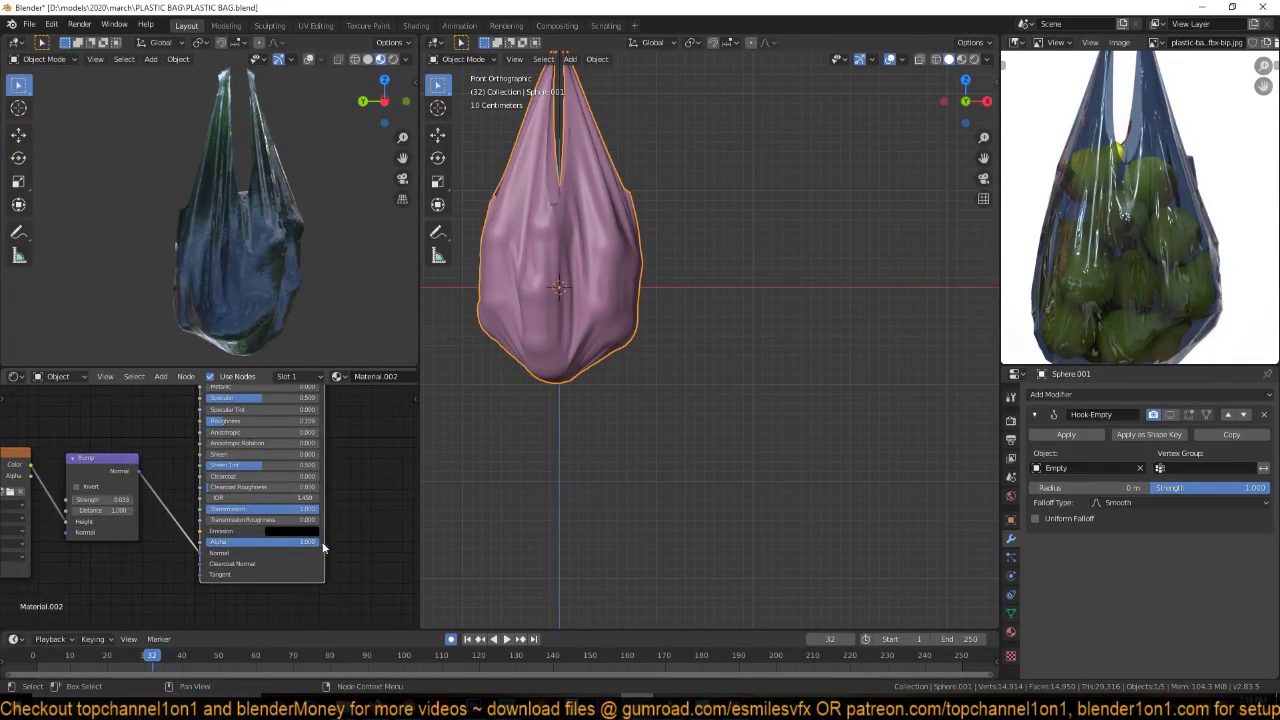
pyautogui.moveTo(325, 463); pyautogui.dragTo(343, 506, button='middle')
pyautogui.moveTo(268, 552); pyautogui.dragTo(225, 552)
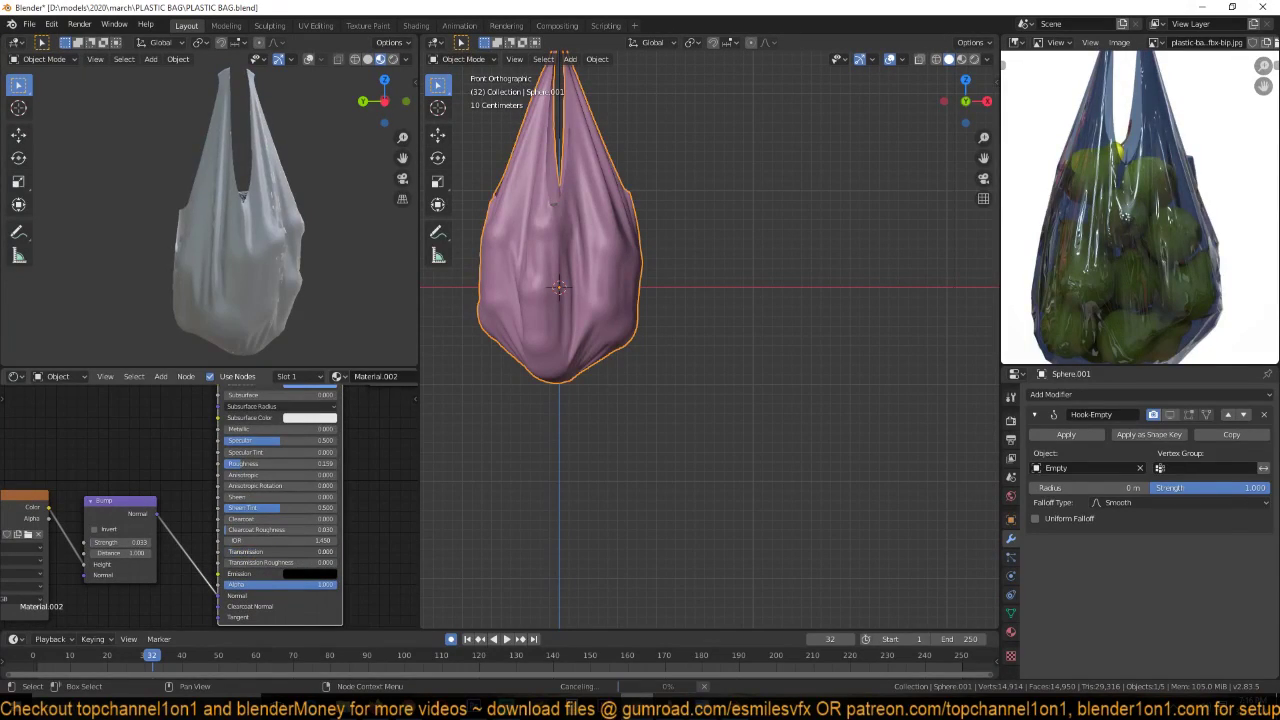
# - Darken the blue Base Color of the bag's shader and check the bag in the rendered view
pyautogui.moveTo(338, 457); pyautogui.dragTo(362, 501, button='middle')
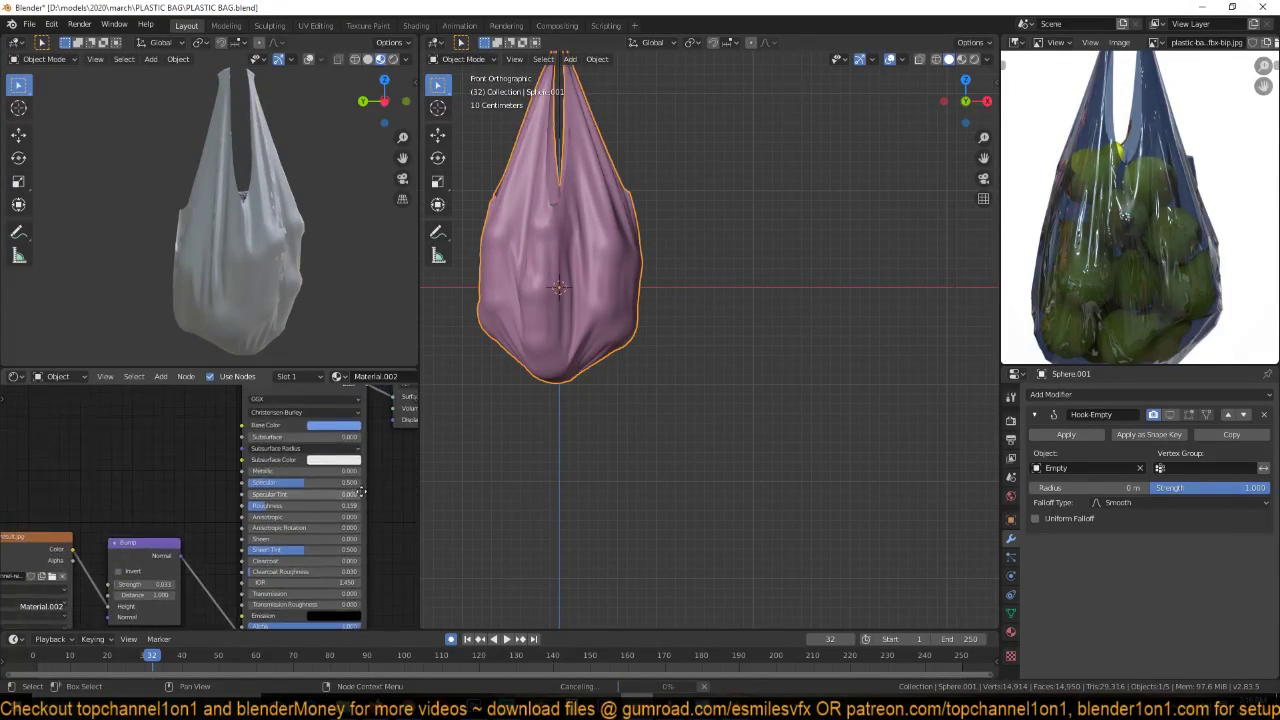
pyautogui.click(333, 426)
pyautogui.click(363, 299)
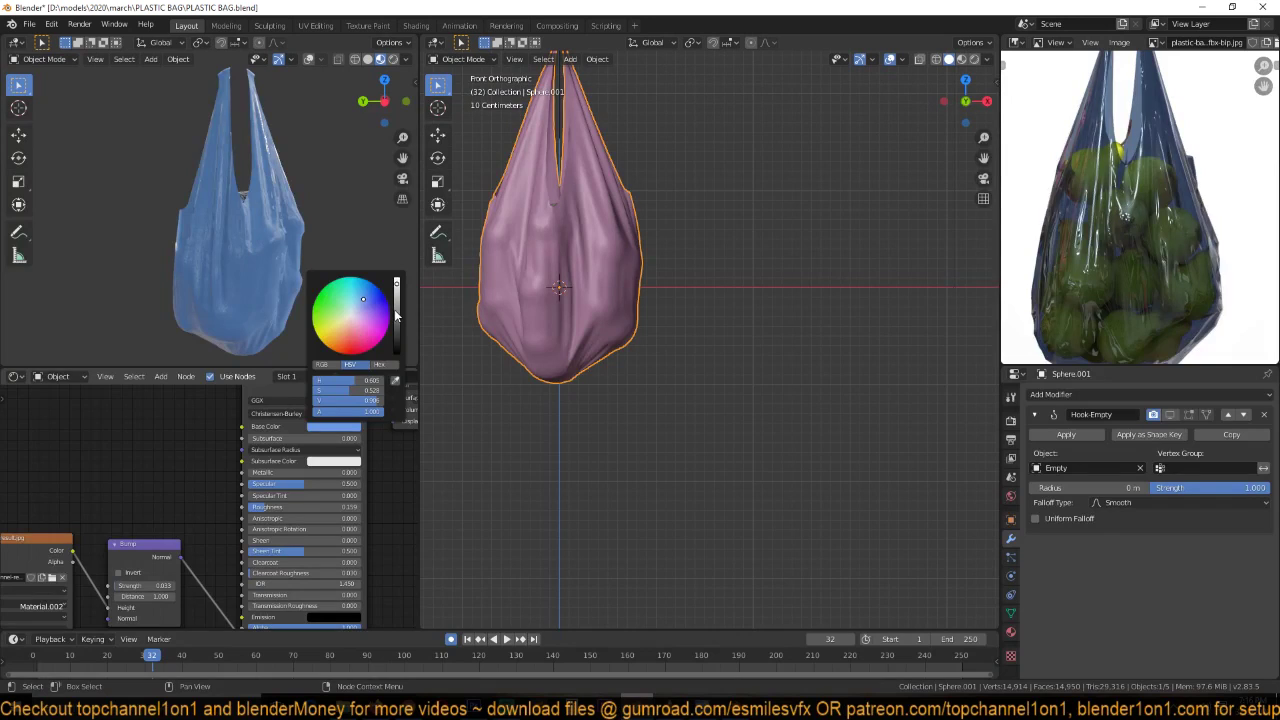
pyautogui.moveTo(396, 316); pyautogui.dragTo(396, 341)
pyautogui.moveTo(205, 305); pyautogui.dragTo(300, 220, button='middle')
# - Set the Bump strength to 0.042 and inspect the bag from several angles
pyautogui.moveTo(177, 527); pyautogui.dragTo(239, 457, button='middle')
pyautogui.moveTo(197, 516)
pyautogui.mouseDown()
pyautogui.moveTo(215, 516)
pyautogui.moveTo(160, 513)
pyautogui.moveTo(193, 518)
pyautogui.moveTo(180, 517)
pyautogui.mouseUp()
pyautogui.moveTo(190, 250); pyautogui.dragTo(204, 209, button='middle')
pyautogui.scroll(-4, 218, 263)
pyautogui.scroll(4, 107, 243)
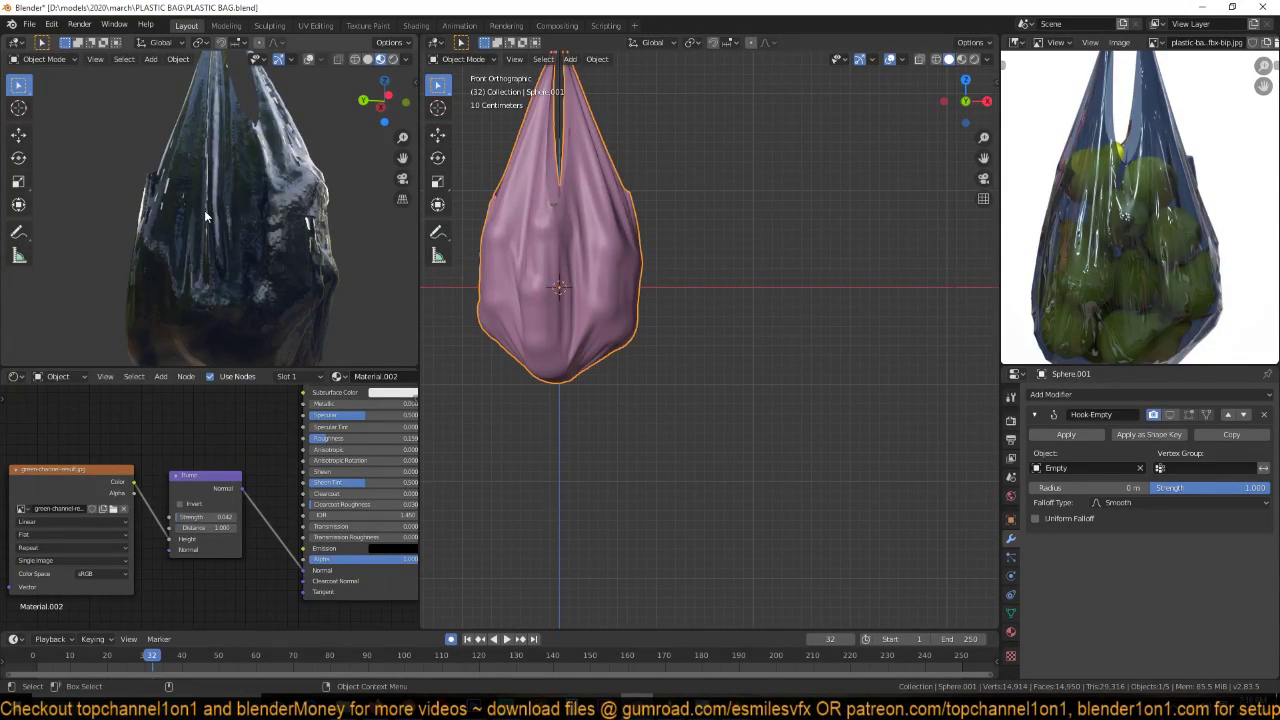
pyautogui.moveTo(204, 212); pyautogui.dragTo(296, 252, button='middle')
pyautogui.scroll(-4, 656, 330)
pyautogui.scroll(2, 743, 251)
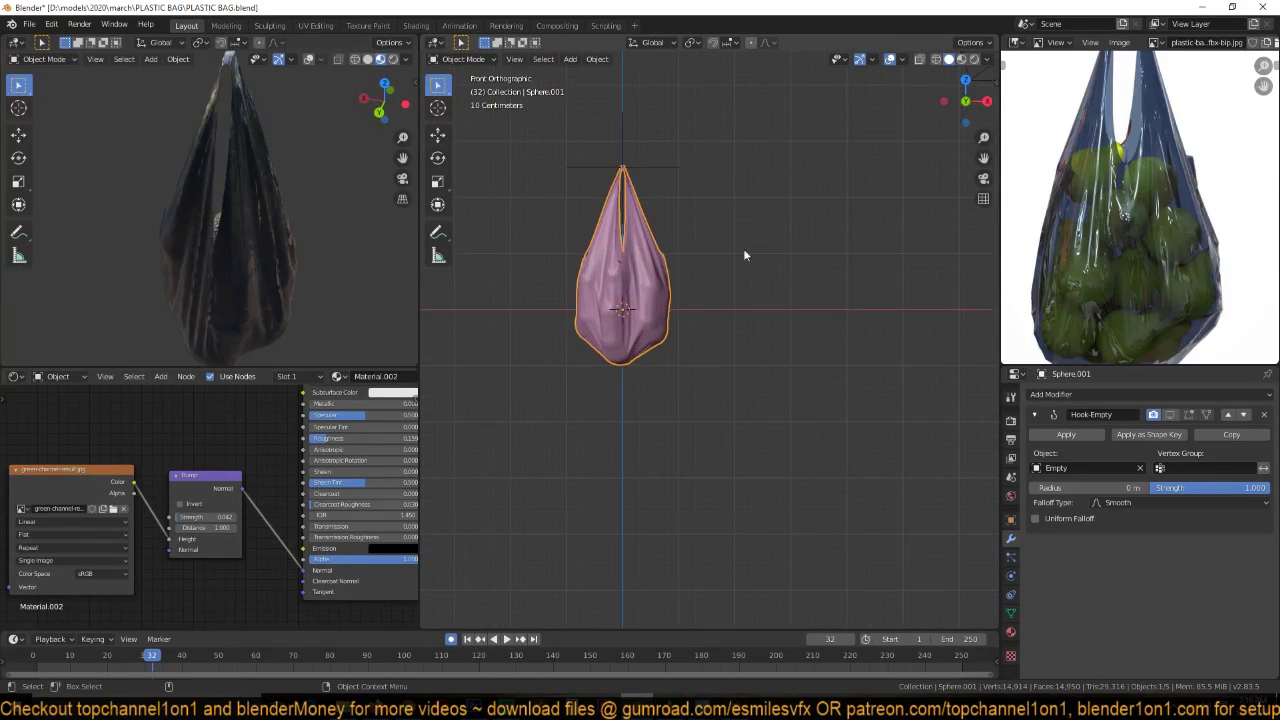
pyautogui.scroll(-2, 1100, 175)
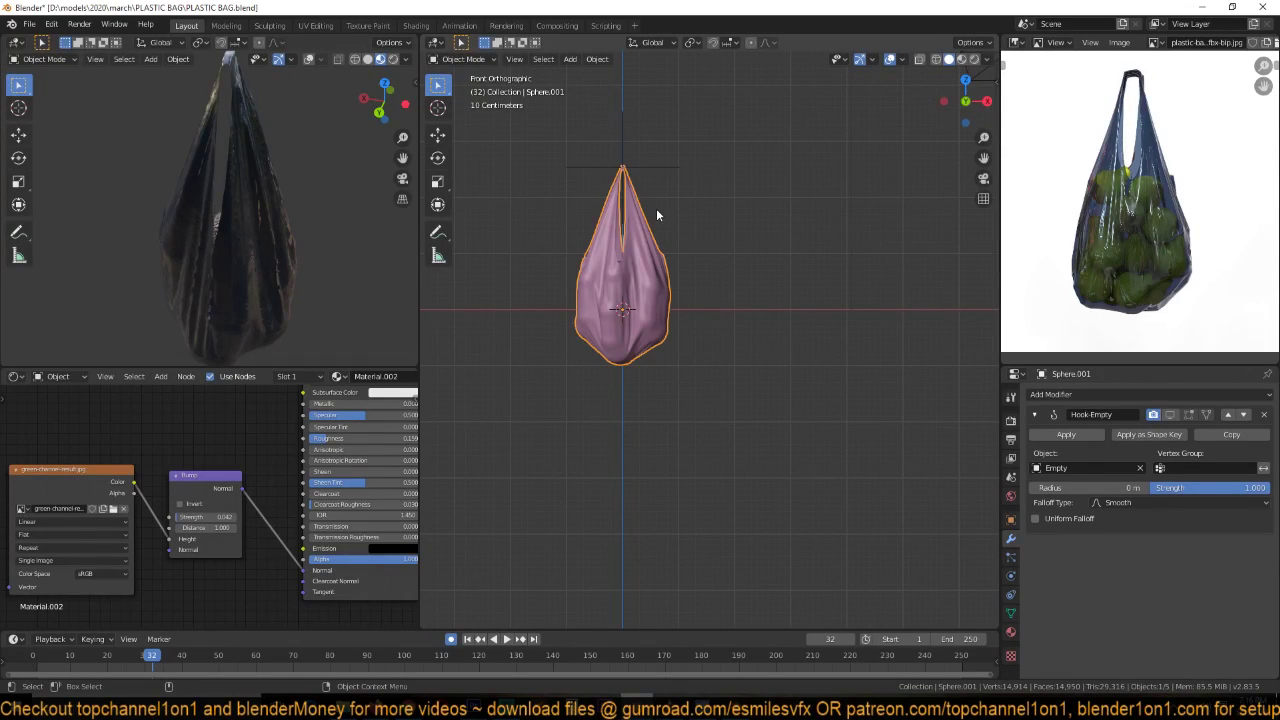
pyautogui.keyDown('shift'); pyautogui.moveTo(708, 292); pyautogui.dragTo(618, 264, button='middle'); pyautogui.keyUp('shift')
pyautogui.hotkey('shift', 'a')
pyautogui.moveTo(618, 265)
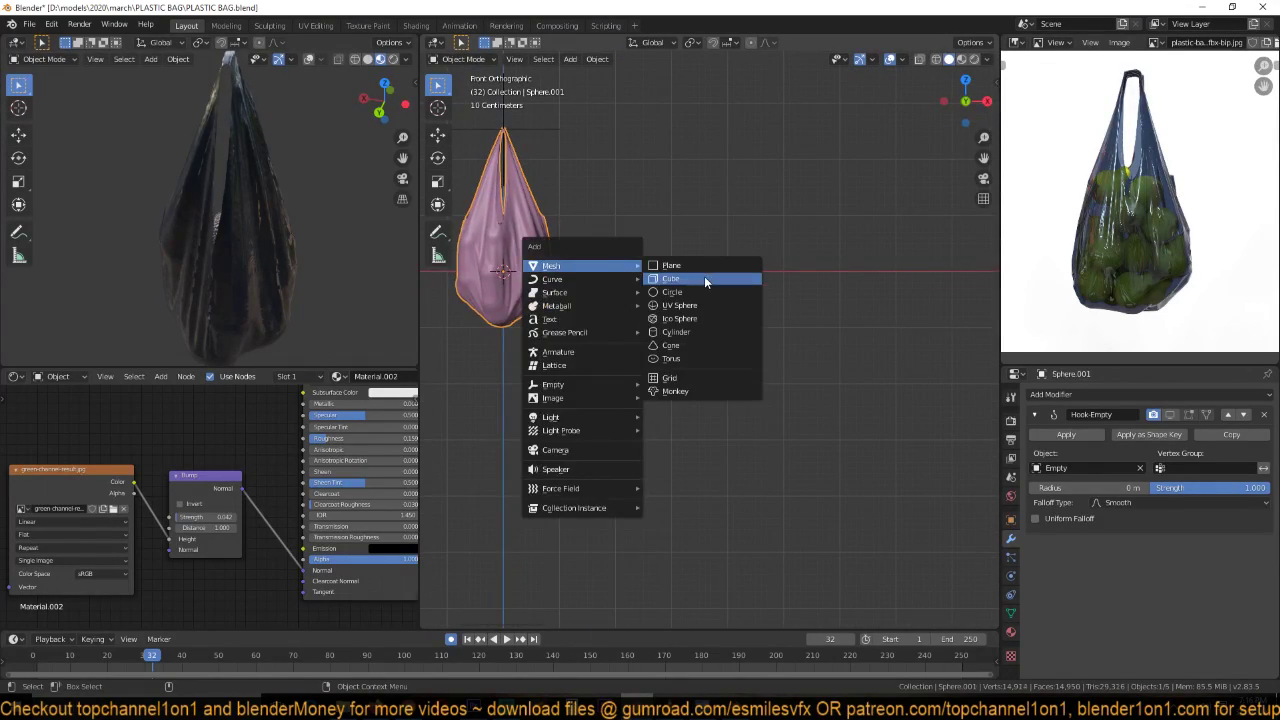
pyautogui.click(704, 277)
pyautogui.press('s')
pyautogui.press('z')
pyautogui.press('g')
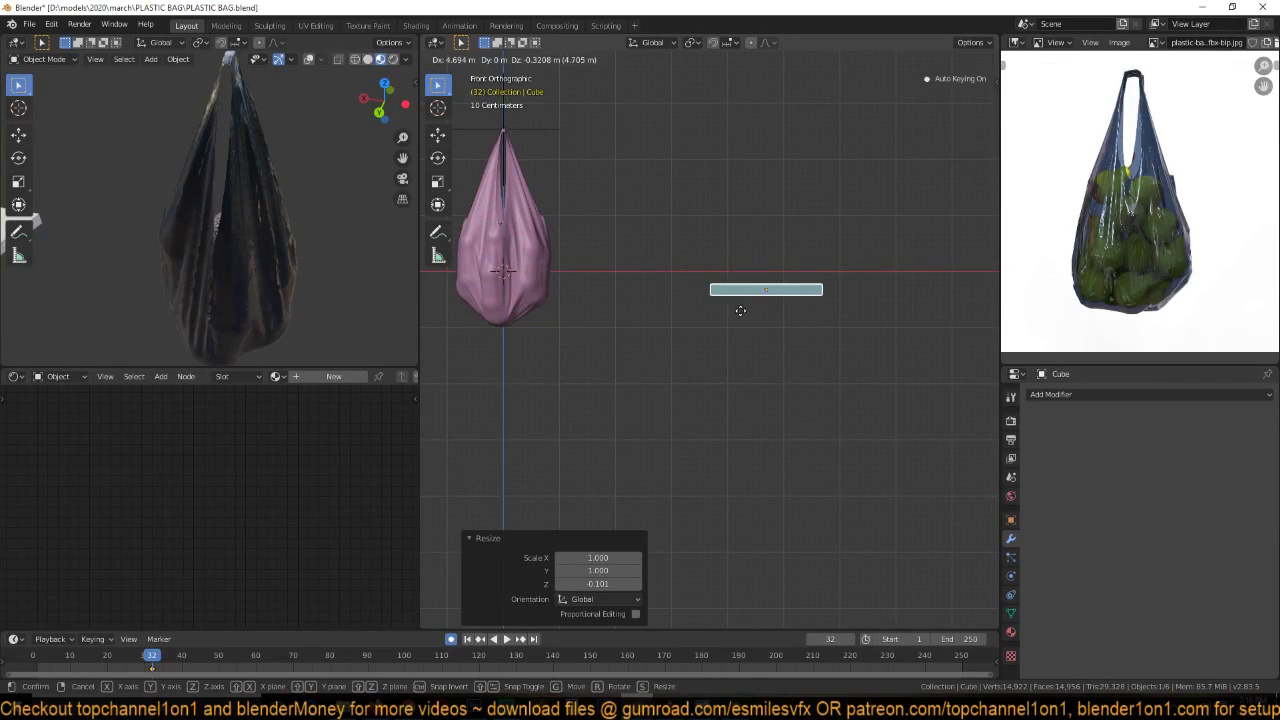
pyautogui.click(674, 314)
pyautogui.press('x')
pyautogui.click(686, 314)
# - Save PLASTIC BAG.blend, bring up avocado1.blend in a second Blender window and clear the selection there
pyautogui.hotkey('ctrl', 's')
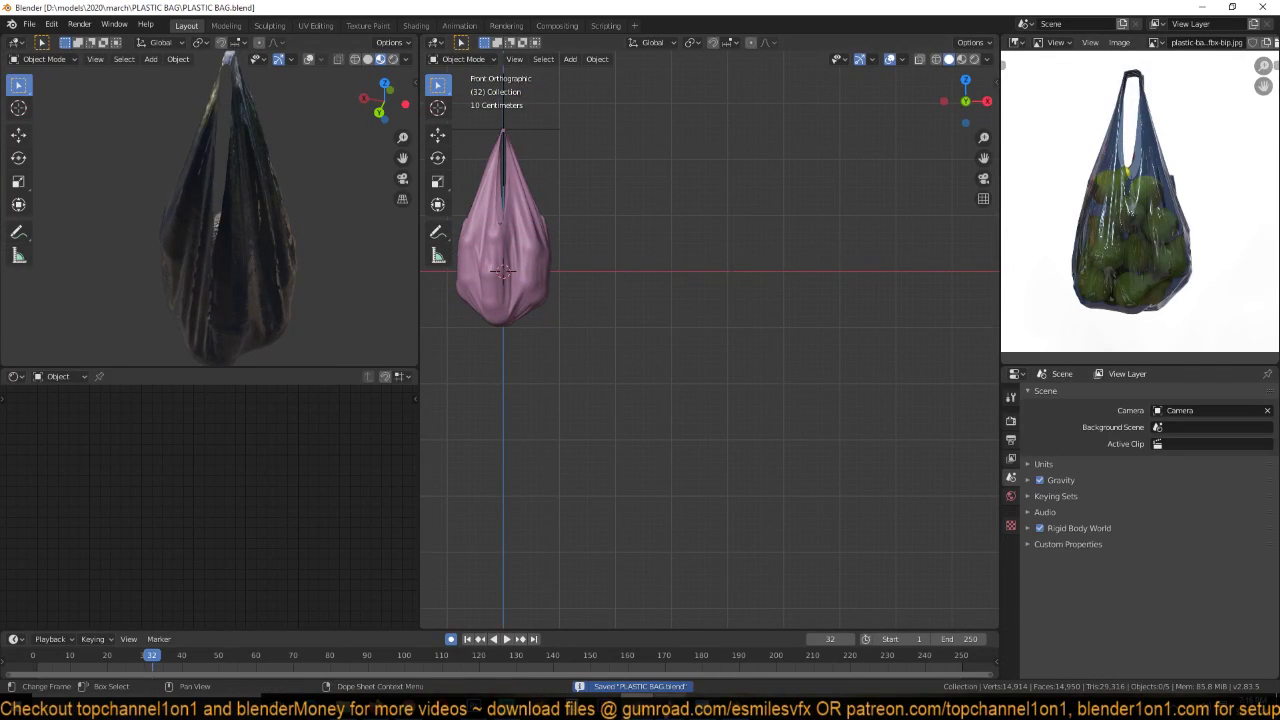
pyautogui.rightClick(637, 710)
pyautogui.click(635, 635)
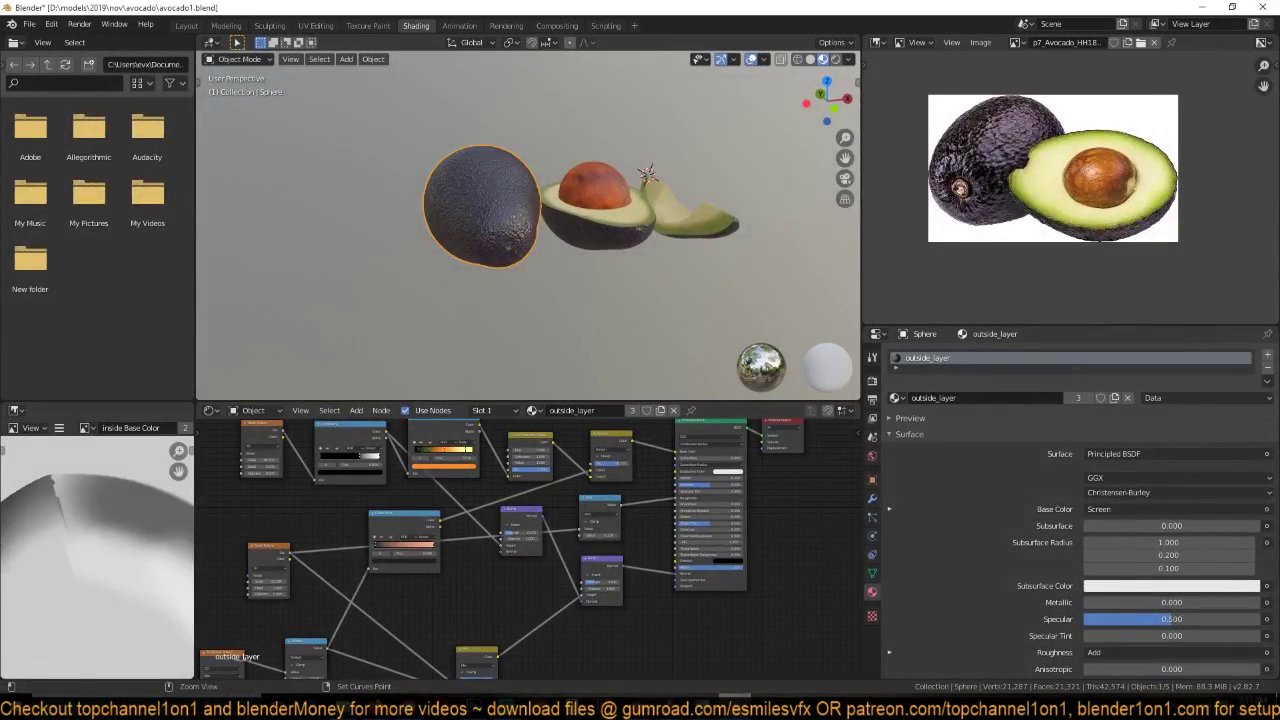
pyautogui.hotkey('alt', 'a')
# - Bring up the file browser for opening a scene and look through the folders in D:\models\2019
pyautogui.click(29, 23)
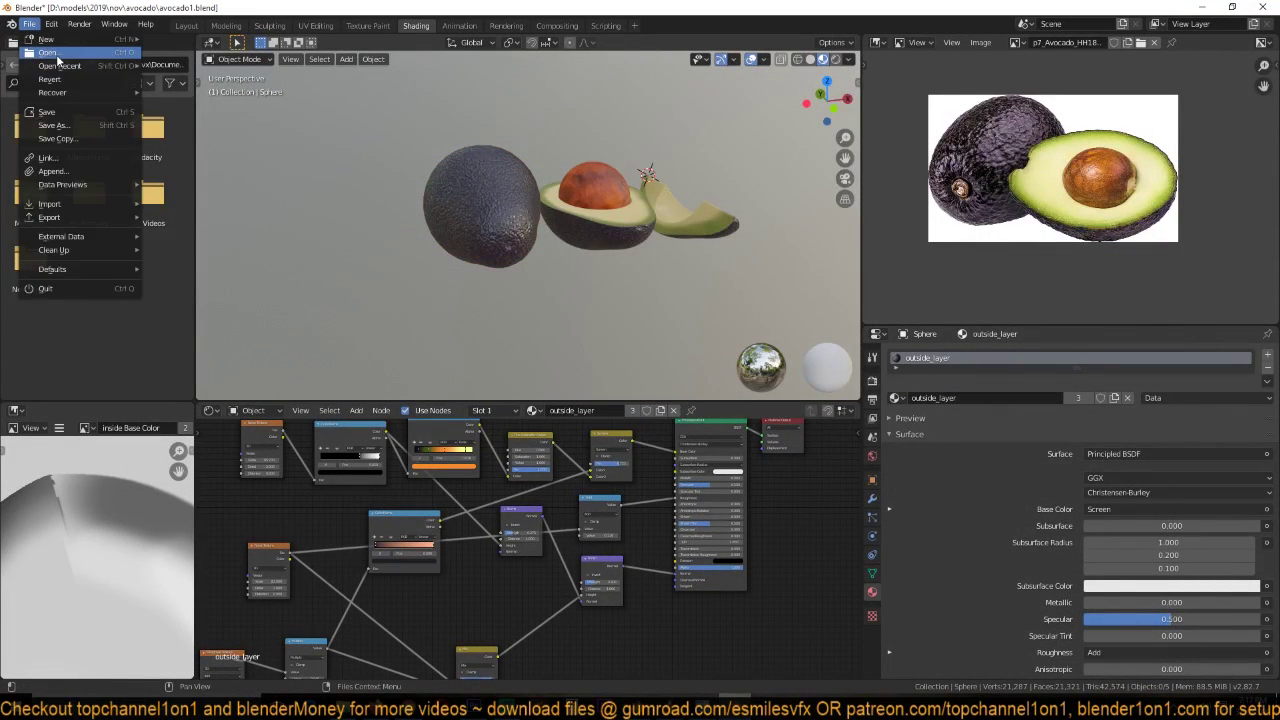
pyautogui.click(57, 54)
pyautogui.click(659, 373)
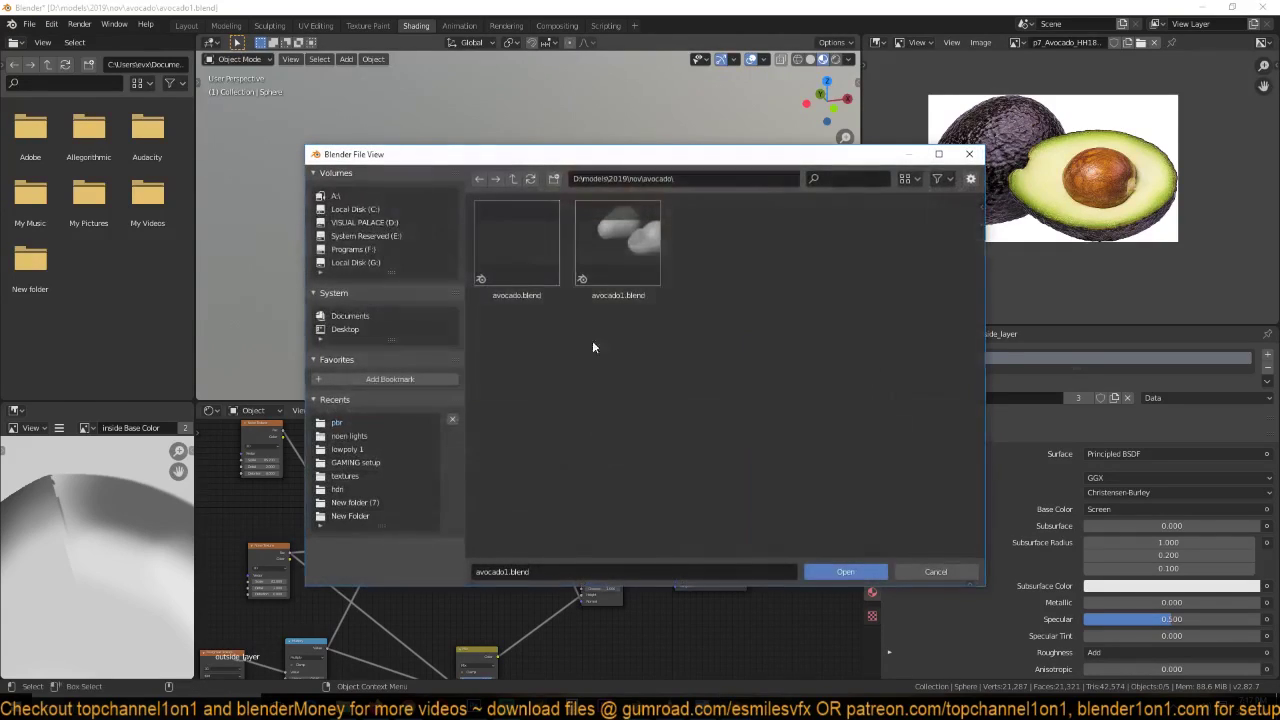
pyautogui.click(517, 179)
pyautogui.click(519, 180)
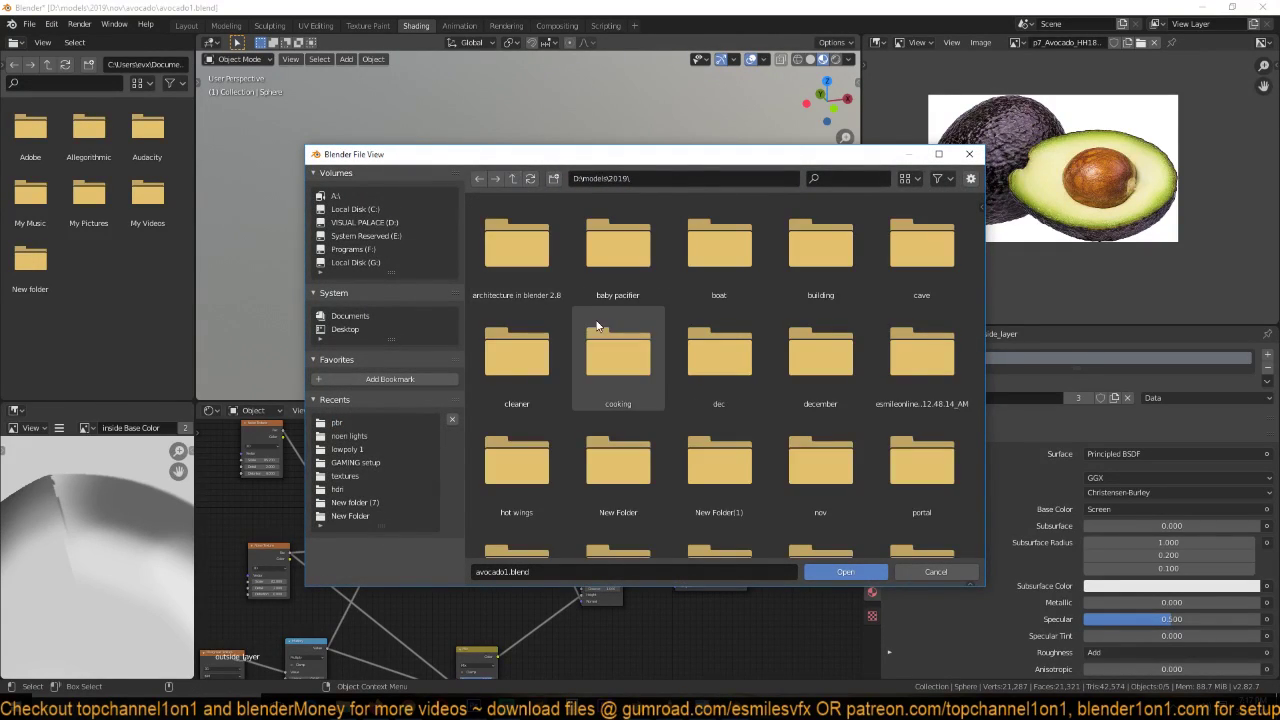
pyautogui.scroll(-1, 718, 300)
pyautogui.scroll(-5, 668, 352)
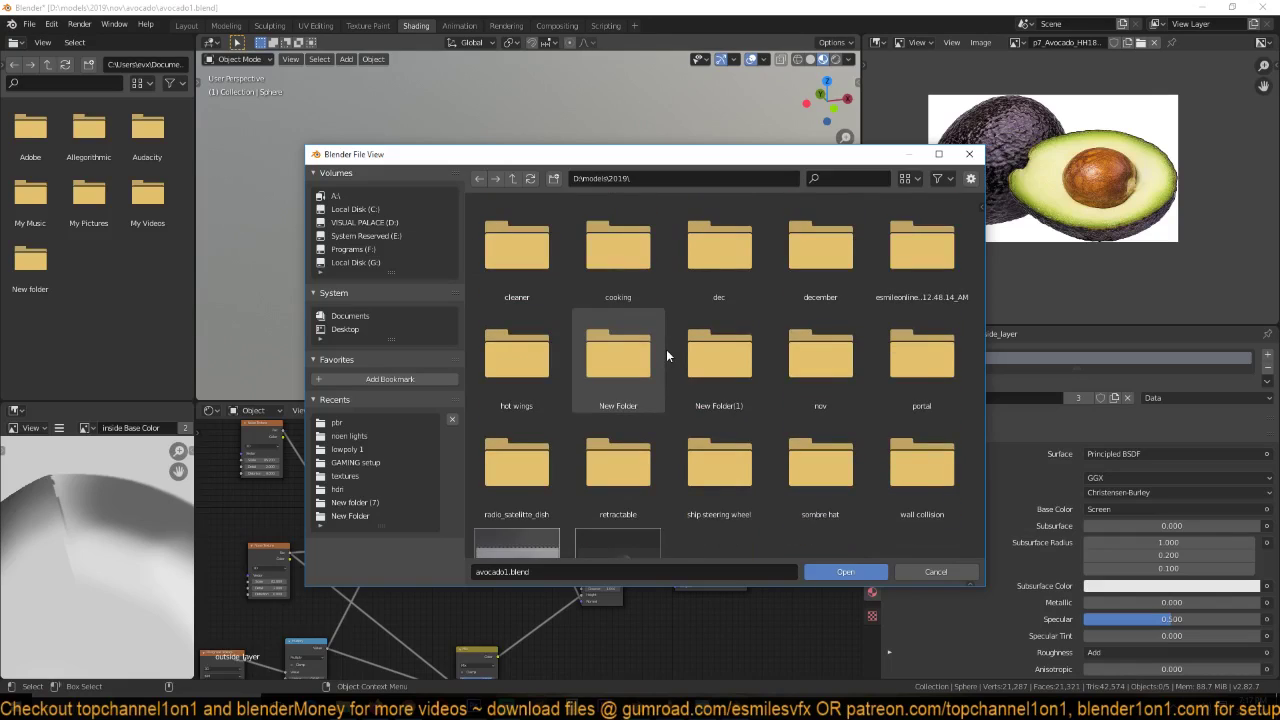
pyautogui.scroll(5, 768, 376)
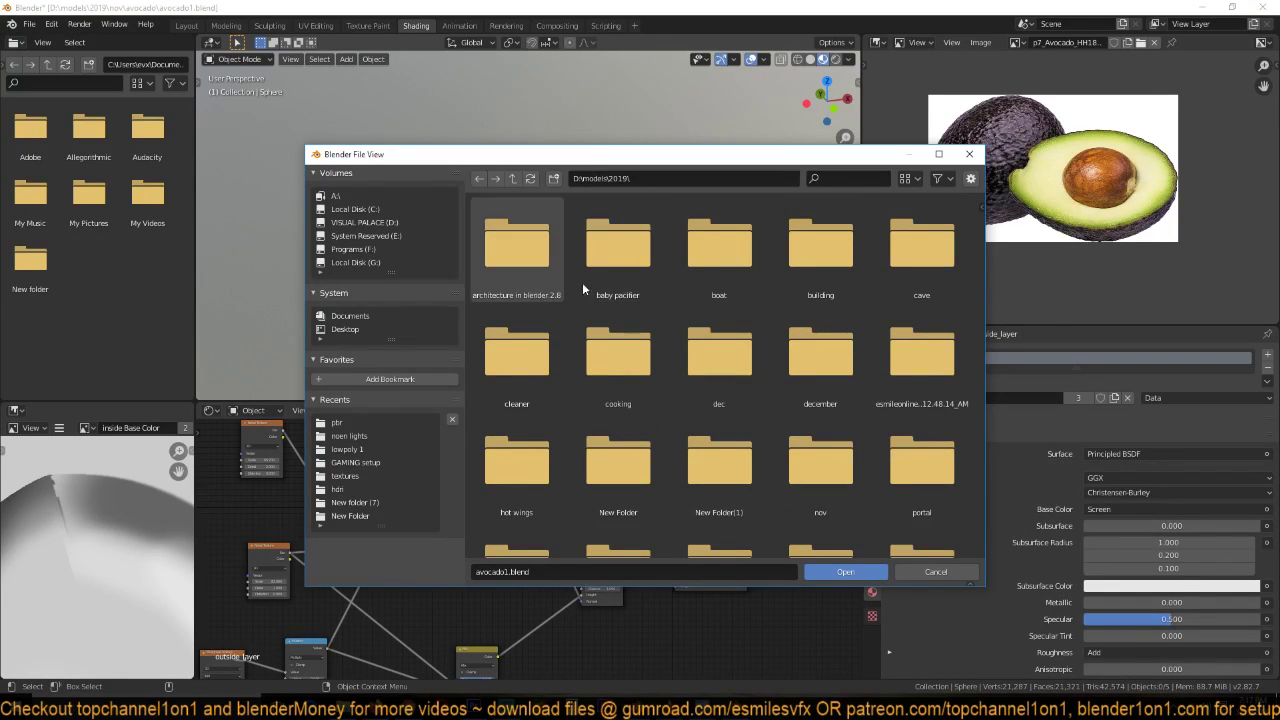
# - Look through D:\models\2020 and its jan subfolder for a reusable scene, and close the file browser without opening anything
pyautogui.click(512, 178)
pyautogui.doubleClick(534, 265)
pyautogui.click(512, 178)
pyautogui.doubleClick(617, 243)
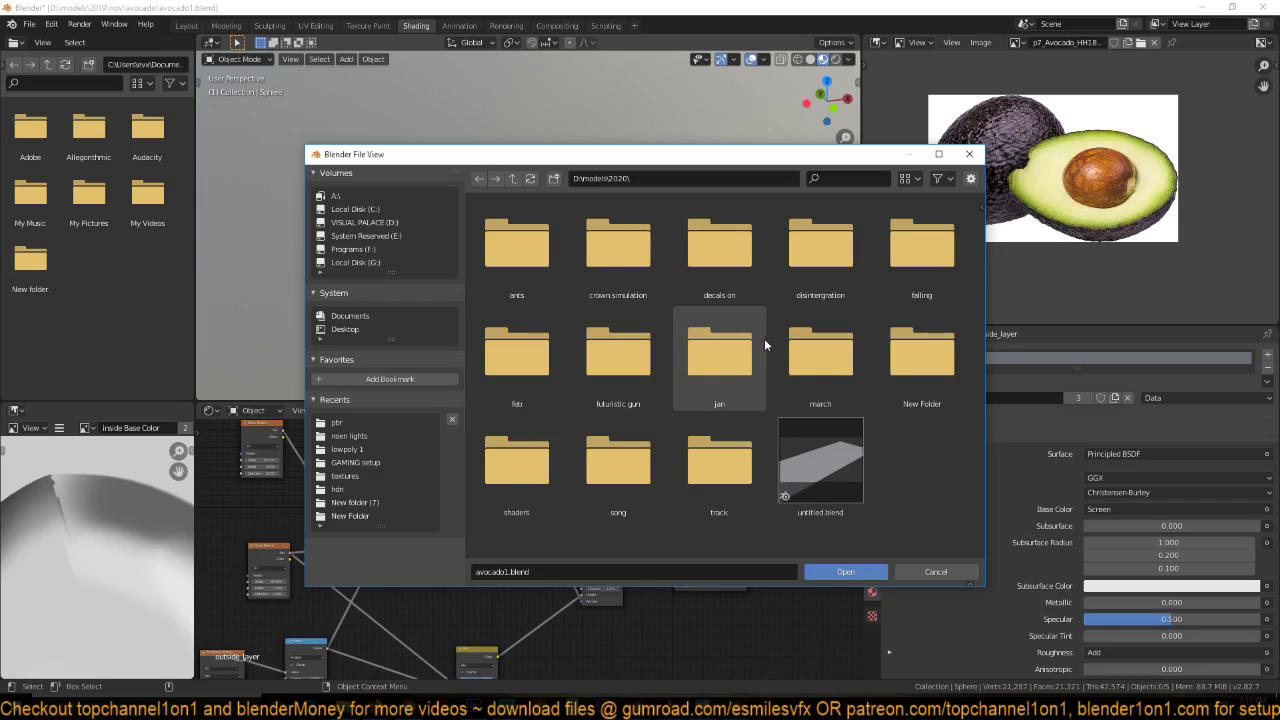
pyautogui.doubleClick(731, 368)
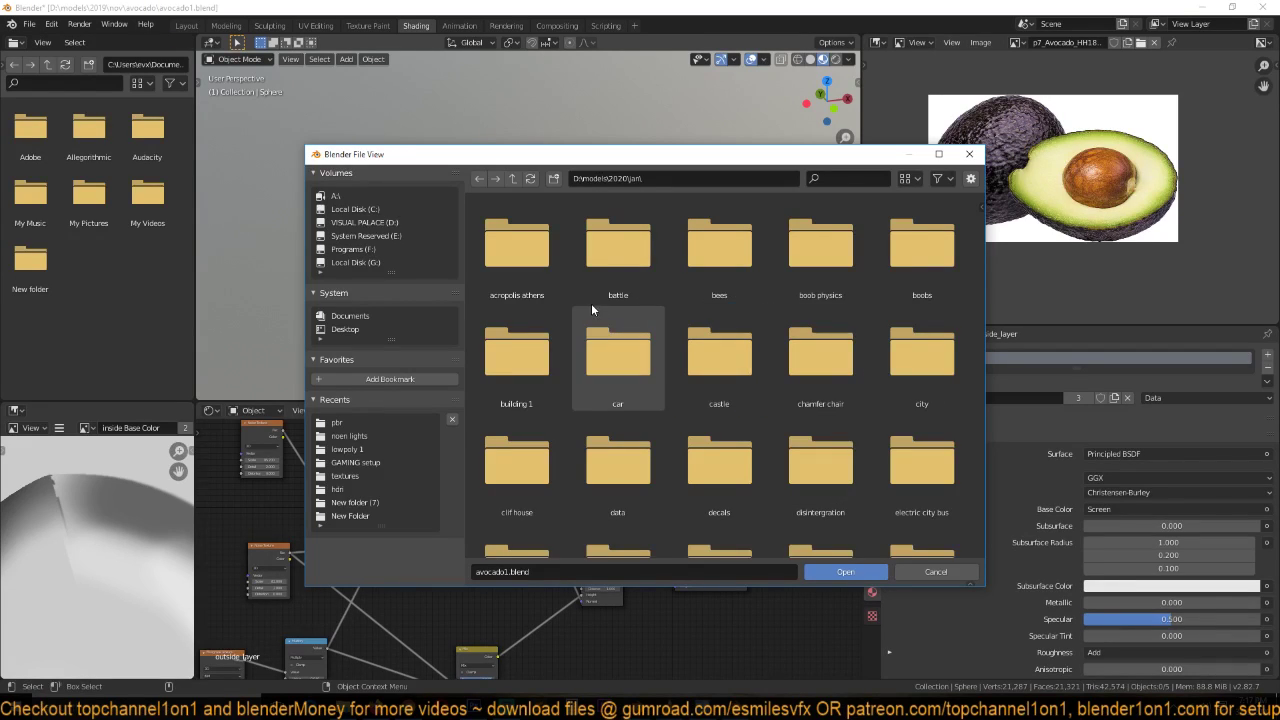
pyautogui.scroll(-2, 810, 340)
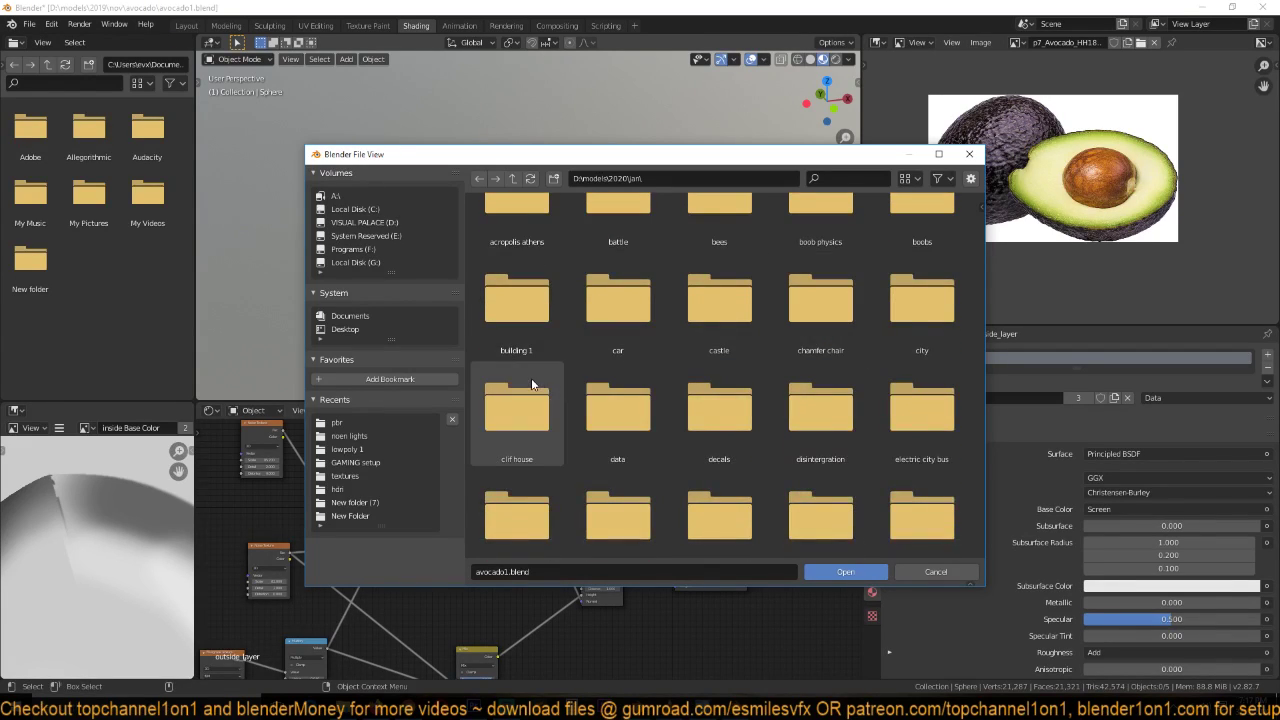
pyautogui.scroll(-4, 530, 380)
pyautogui.scroll(-10, 530, 383)
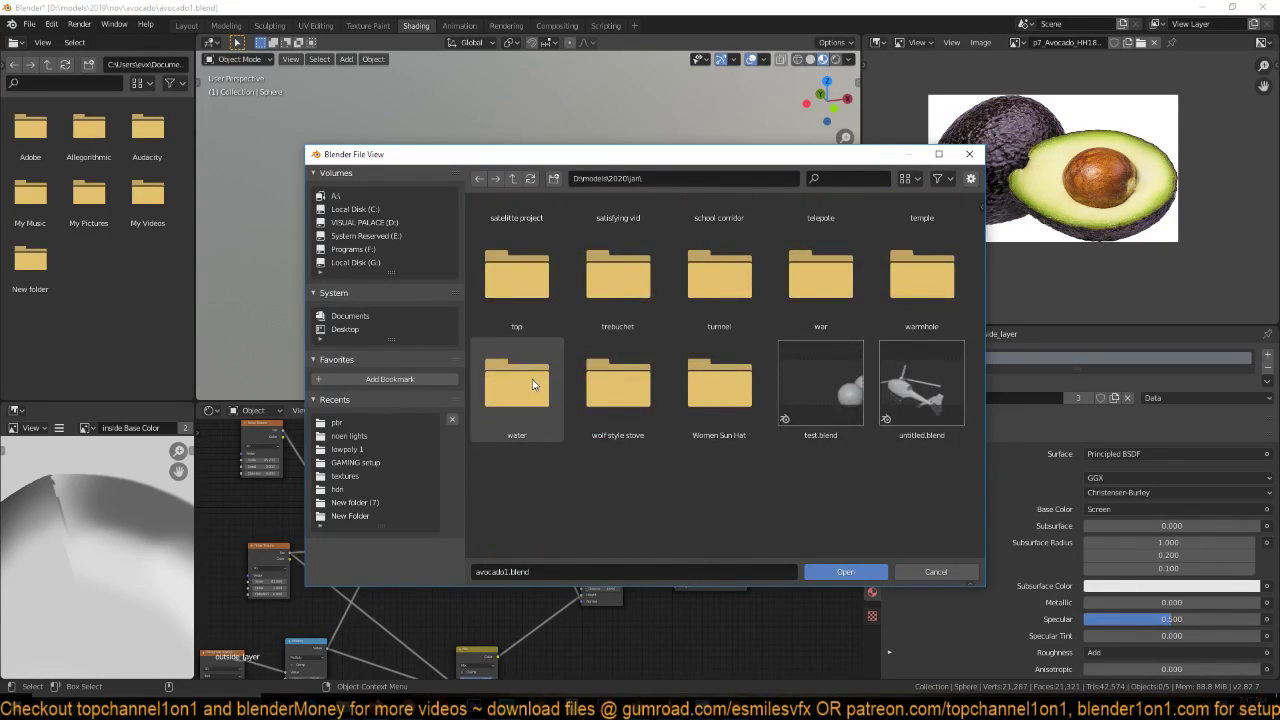
pyautogui.click(512, 178)
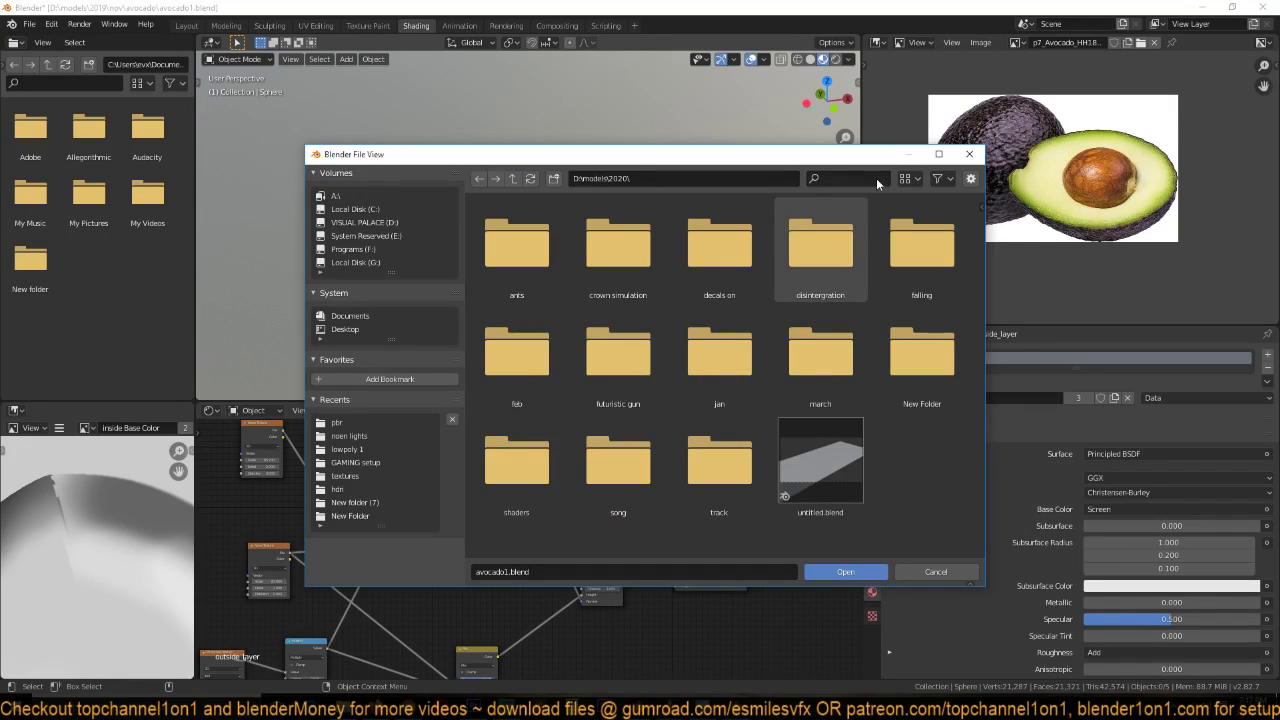
pyautogui.click(968, 155)
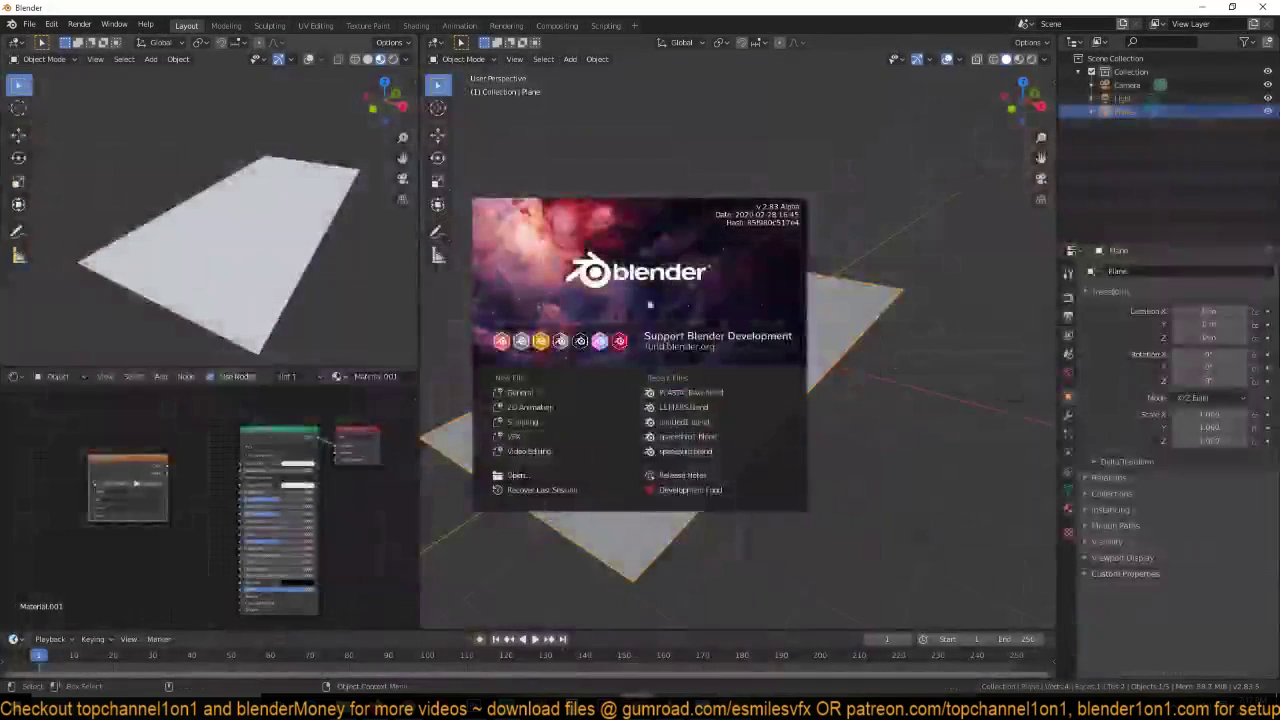
# - Dismiss the new Blender window's splash screen, return to the PLASTIC BAG.blend window and select the bag
pyautogui.click(848, 278)
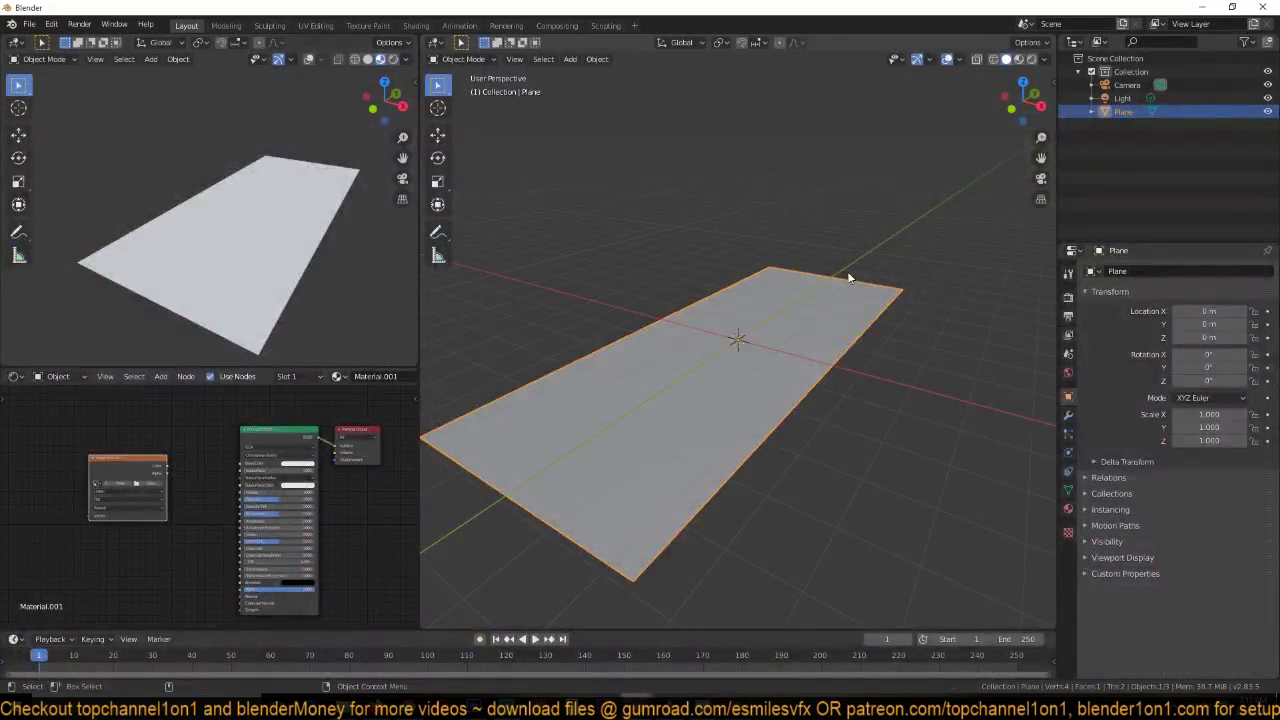
pyautogui.moveTo(636, 697)
pyautogui.click(591, 656)
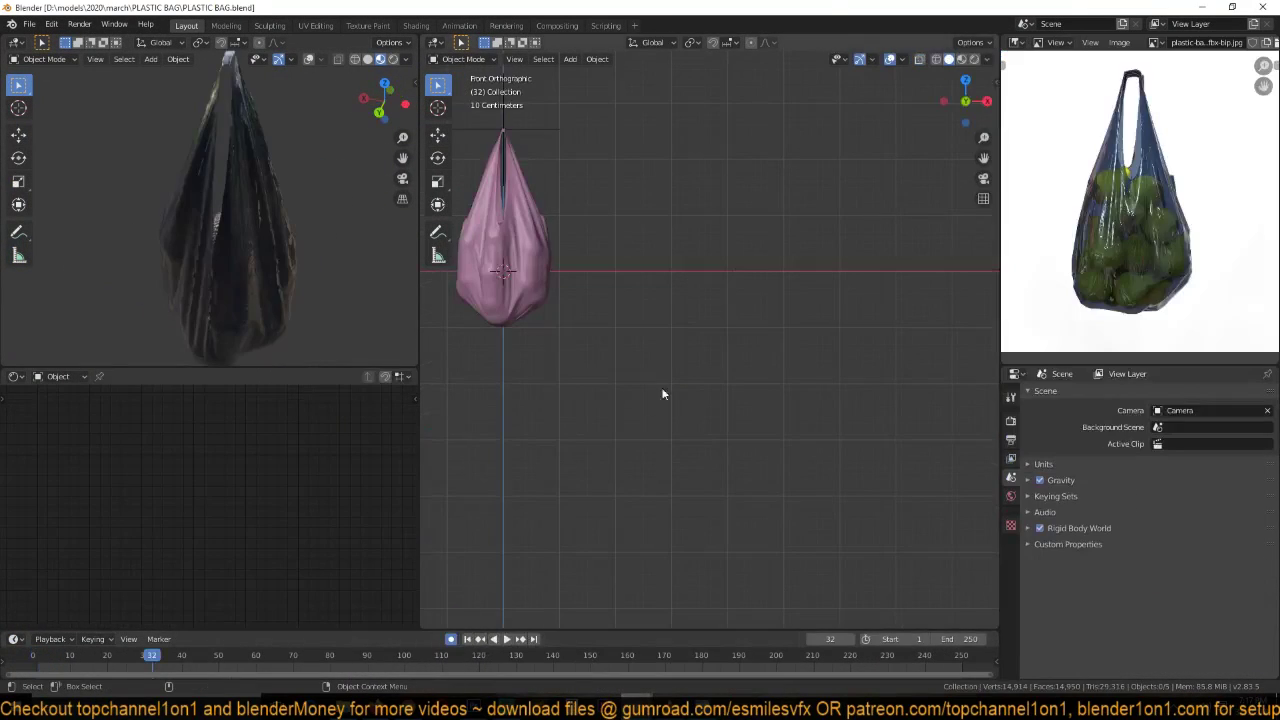
pyautogui.keyDown('shift'); pyautogui.moveTo(515, 258); pyautogui.dragTo(539, 289, button='middle'); pyautogui.keyUp('shift')
pyautogui.click(539, 289)
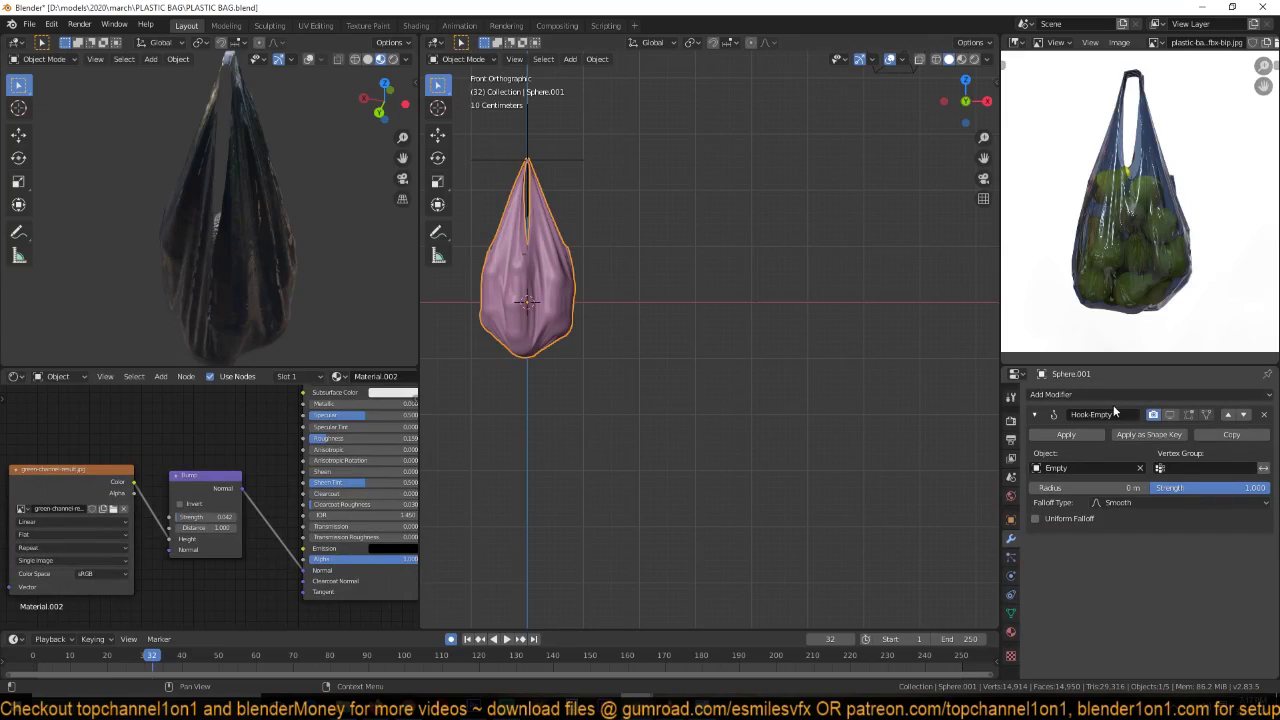
# - Try applying the bag's Hook-Empty modifier, undo that and remove the modifier instead
pyautogui.click(1086, 436)
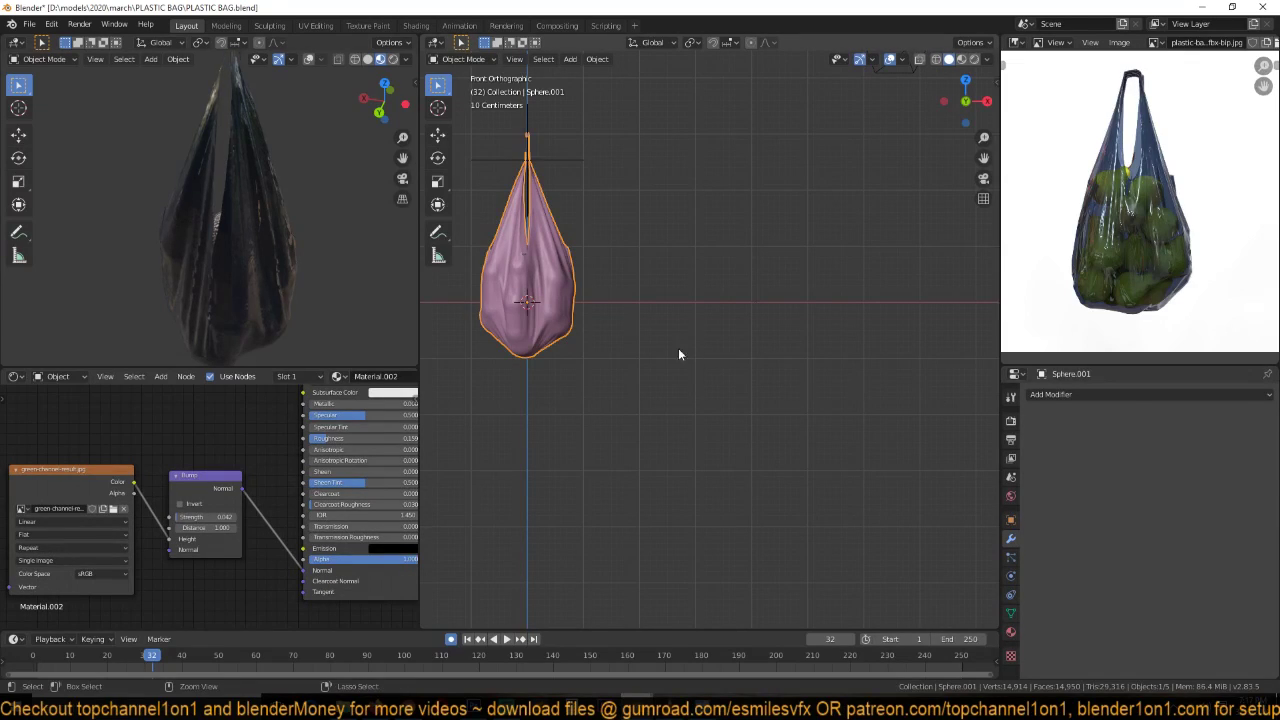
pyautogui.hotkey('ctrl', 'z')
pyautogui.click(1264, 414)
pyautogui.keyDown('shift'); pyautogui.moveTo(595, 294); pyautogui.dragTo(648, 336, button='middle'); pyautogui.keyUp('shift')
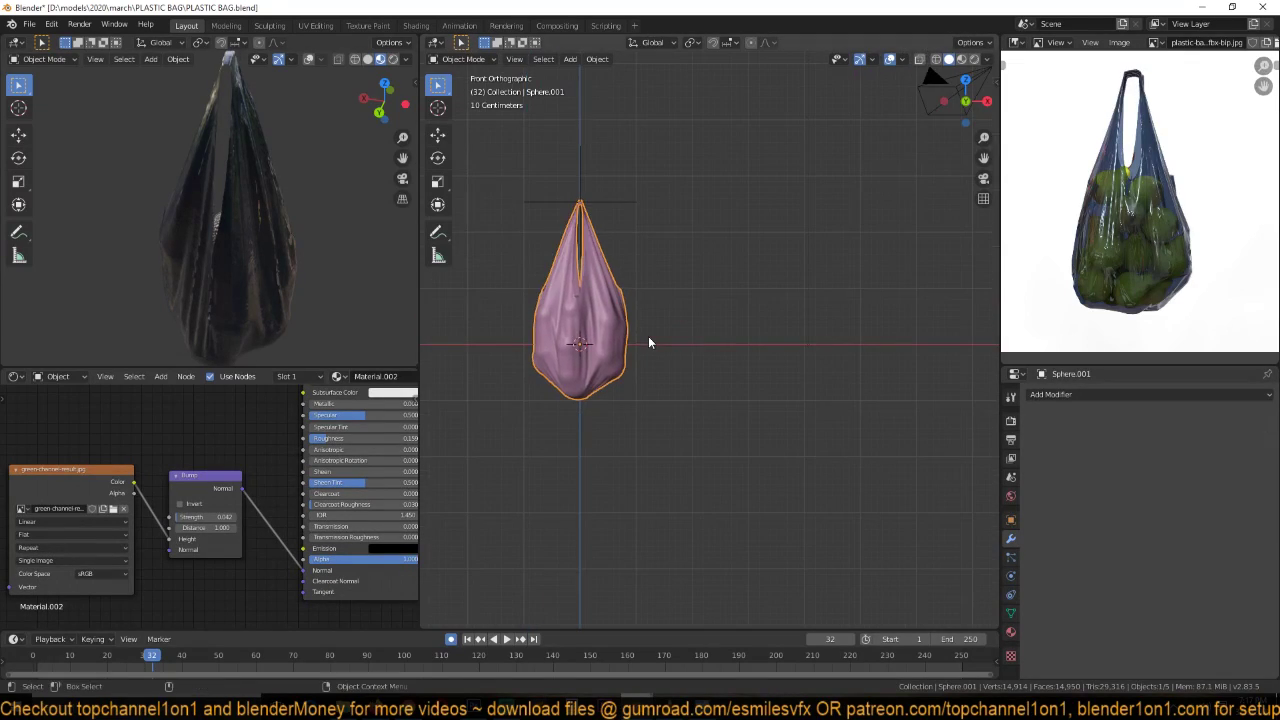
# - Duplicate the bag together with its empty, place the copy about 4 m away along X and save the file
pyautogui.moveTo(502, 179); pyautogui.dragTo(656, 393)
pyautogui.keyDown('shift'); pyautogui.moveTo(603, 289); pyautogui.dragTo(551, 294, button='middle'); pyautogui.keyUp('shift')
pyautogui.hotkey('shift', 'd')
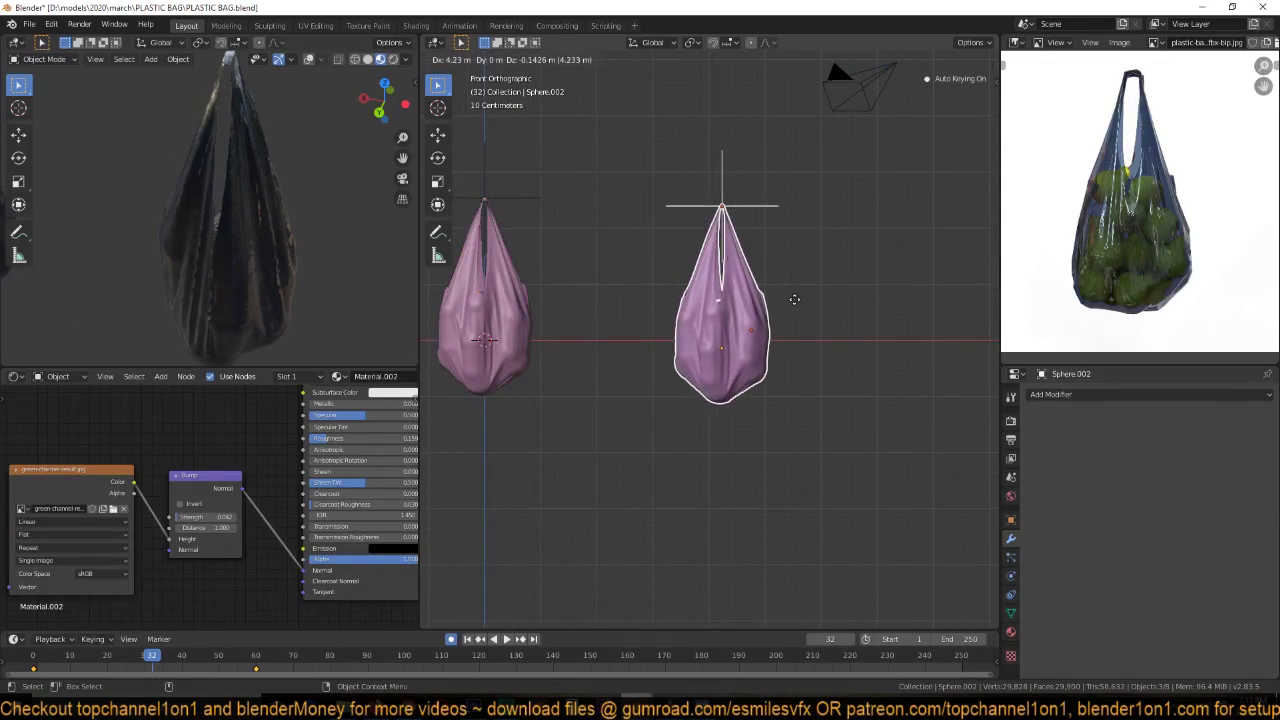
pyautogui.click(805, 292)
pyautogui.click(817, 363)
pyautogui.keyDown('shift'); pyautogui.moveTo(767, 369); pyautogui.dragTo(749, 343, button='middle'); pyautogui.keyUp('shift')
pyautogui.hotkey('ctrl', 's')
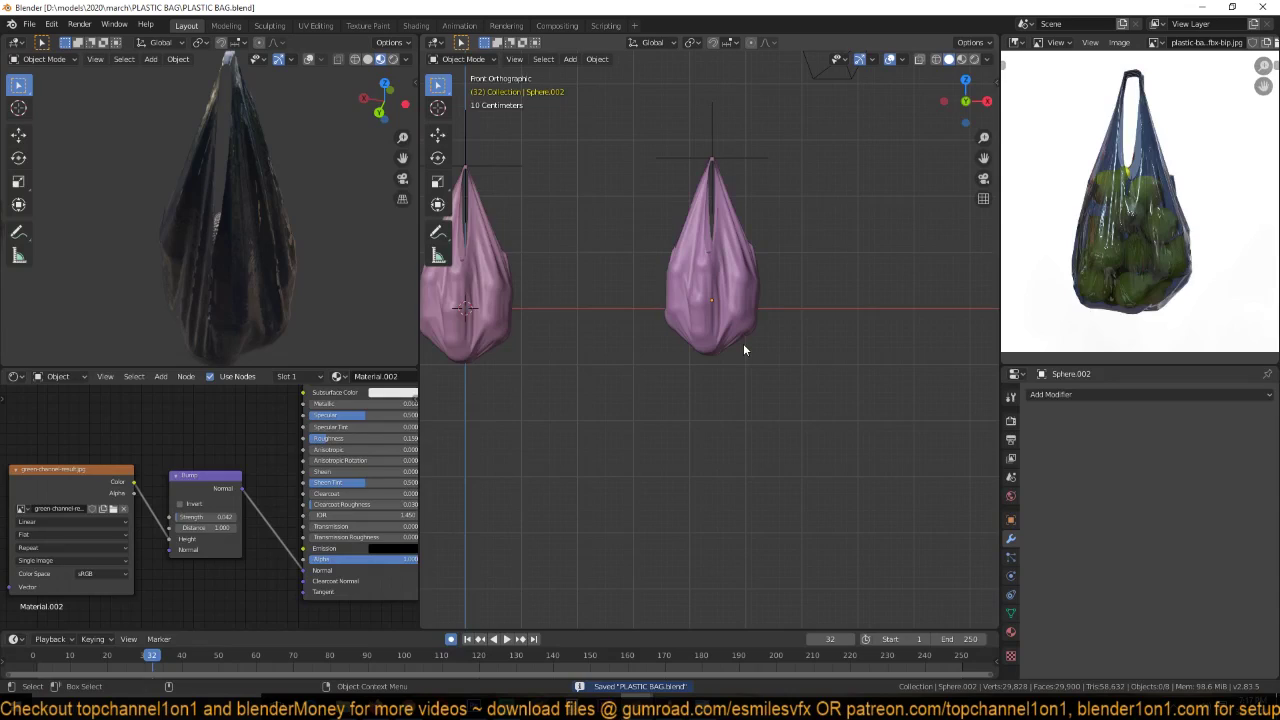
# - Add a cube at the copied bag, flatten it to 0.063 on Z and enlarge it in X and Y into a thin slab
pyautogui.scroll(1, 743, 350)
pyautogui.keyDown('shift'); pyautogui.moveTo(743, 350); pyautogui.dragTo(744, 334, button='middle'); pyautogui.keyUp('shift')
pyautogui.click(725, 352)
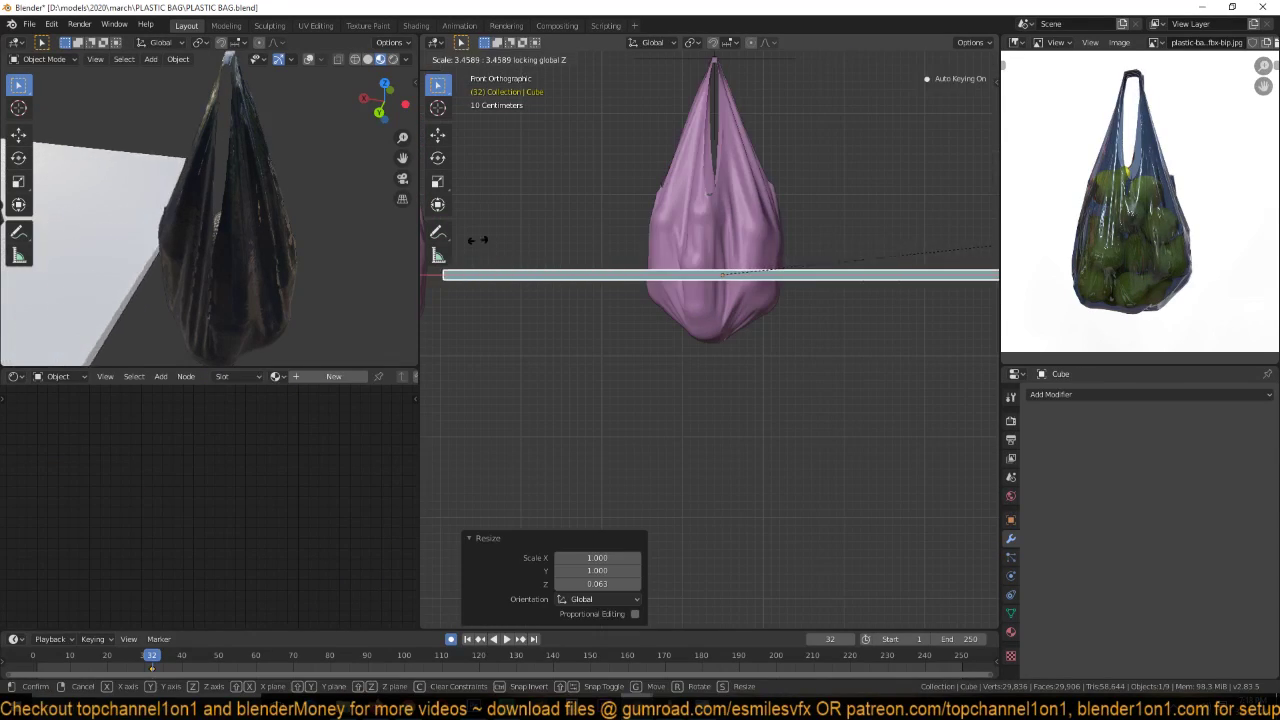
# - Scale the thin slab by 3.714 in X and Y and lower it along Z beneath the hanging bag
pyautogui.click(602, 285)
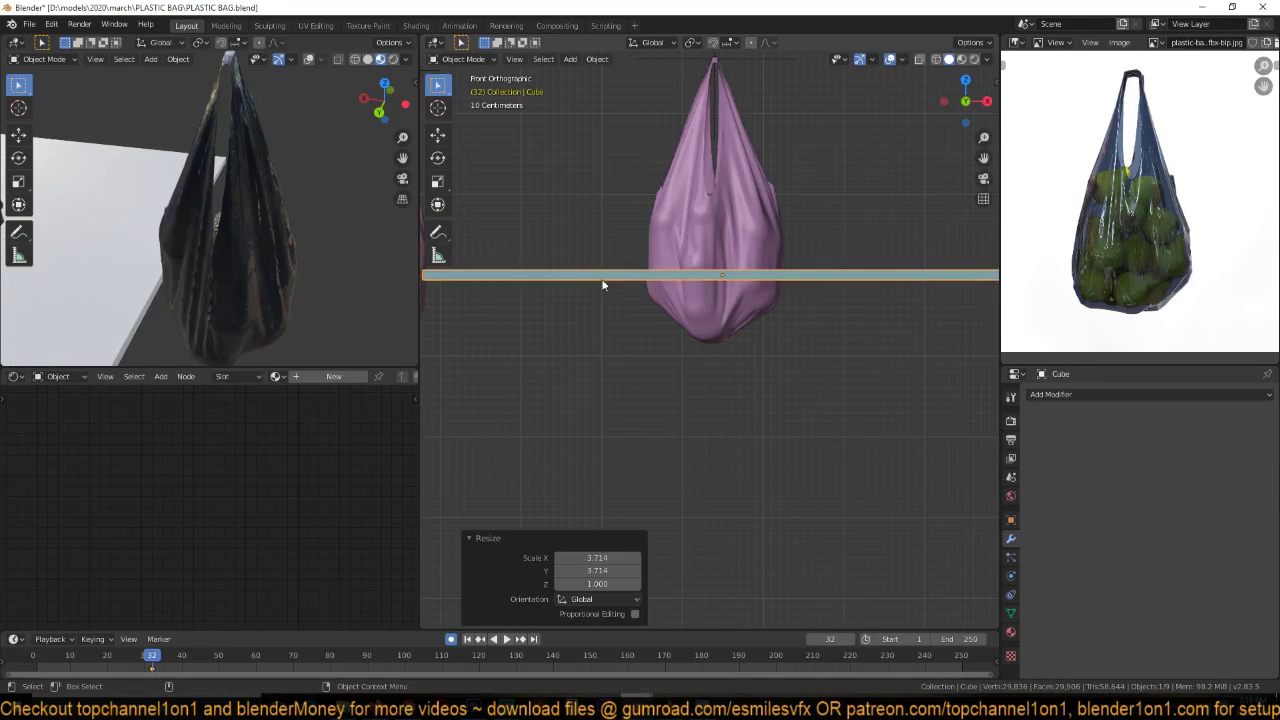
pyautogui.press('z')
pyautogui.press('g')
pyautogui.press('z')
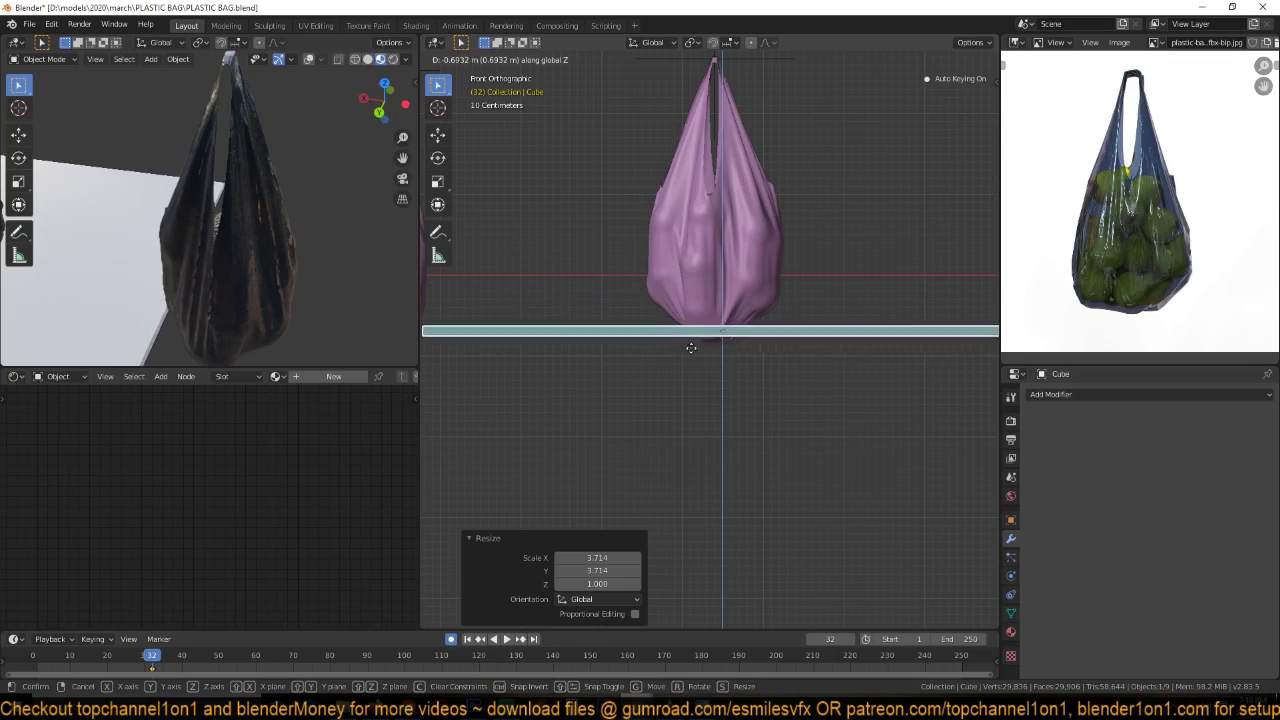
pyautogui.click(696, 359)
# - Scale the slab uniformly by 0.840 and narrow it along Y by a factor of 0.488
pyautogui.scroll(-5, 707, 337)
pyautogui.moveTo(870, 355); pyautogui.dragTo(670, 441, button='middle')
pyautogui.press('s')
pyautogui.click(799, 402)
pyautogui.press('s')
pyautogui.press('y')
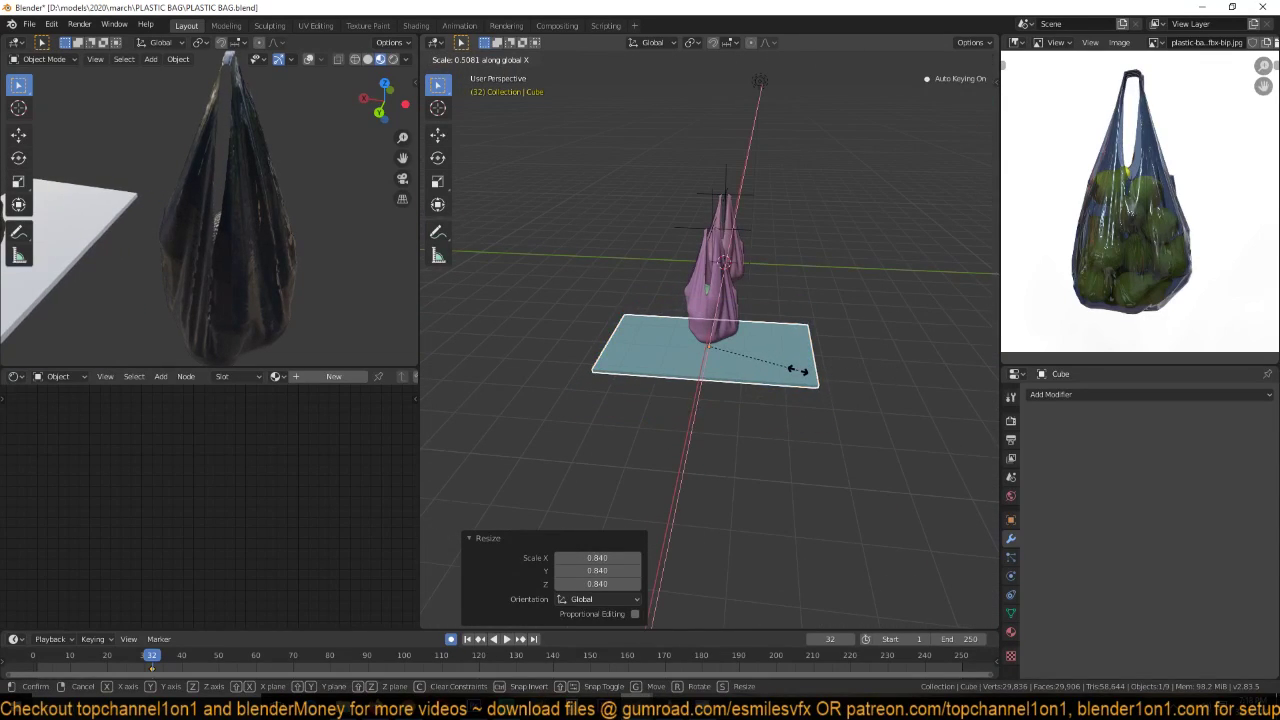
pyautogui.click(795, 371)
pyautogui.moveTo(795, 371); pyautogui.dragTo(889, 349, button='middle')
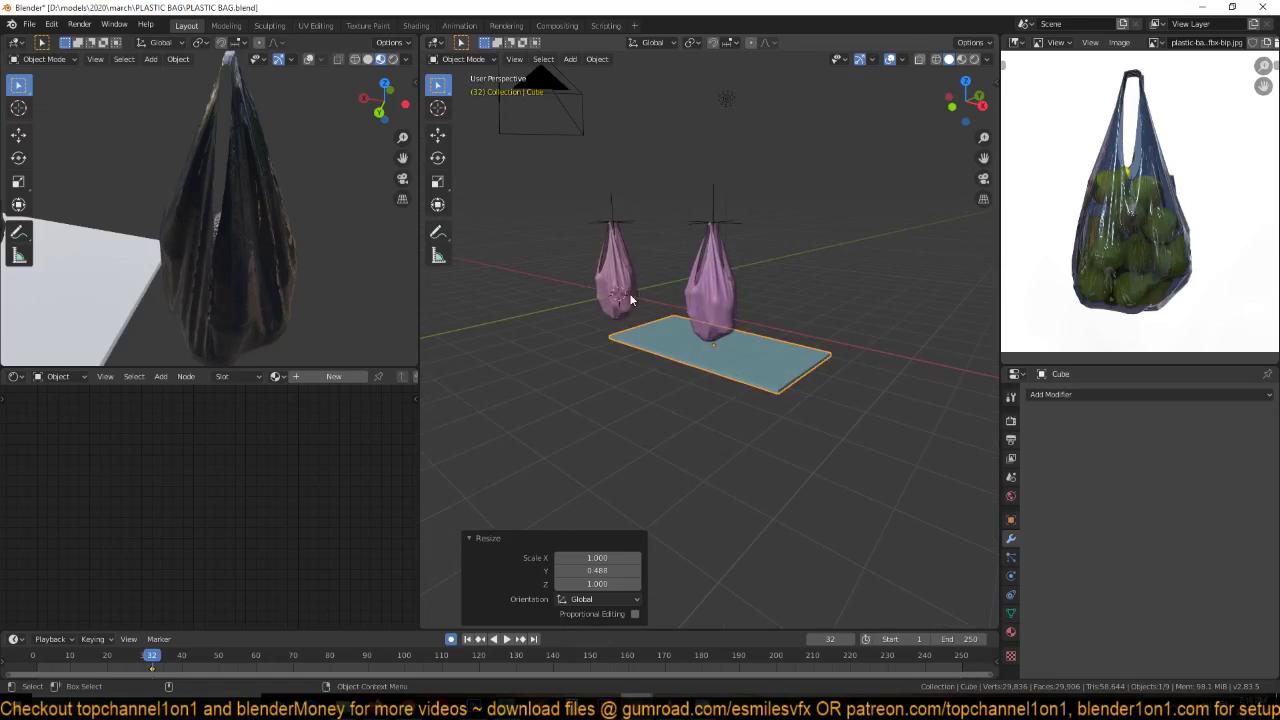
# - Delete the slab's keyframe at frame 32 and turn off automatic keyframing
pyautogui.press('x')
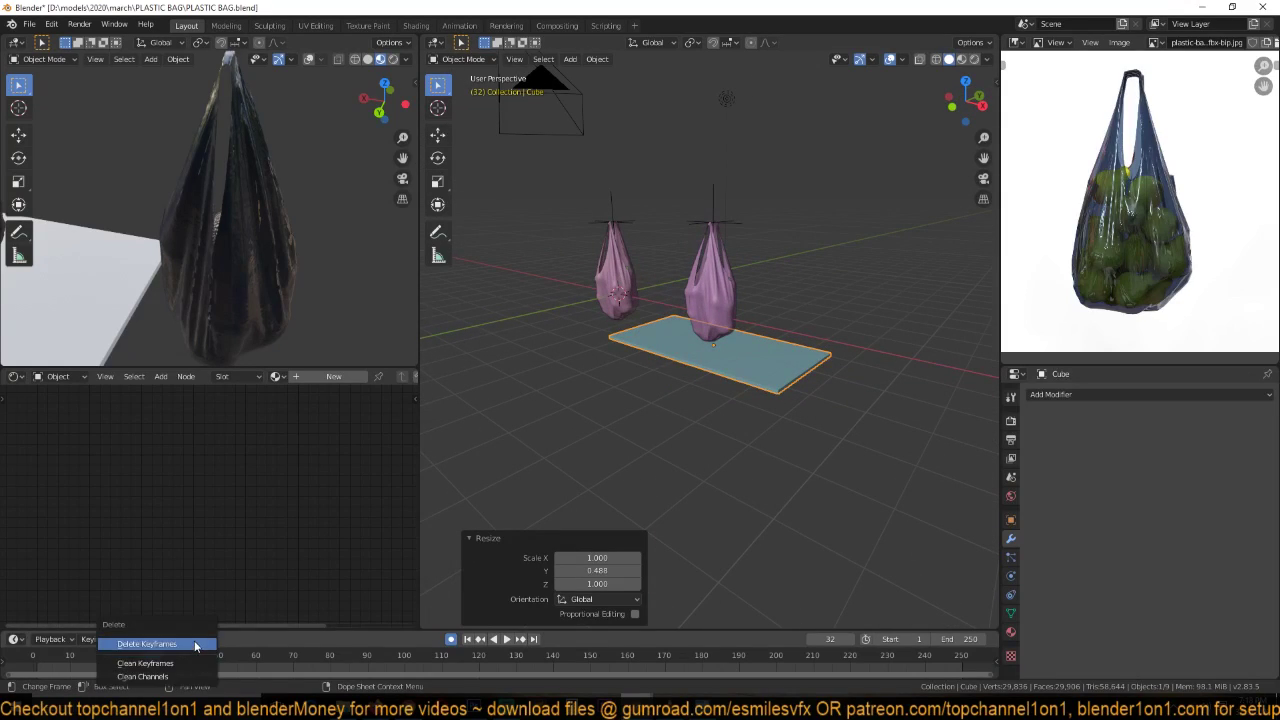
pyautogui.click(196, 646)
pyautogui.click(451, 639)
# - Deselect the slab and save the Blender file
pyautogui.click(646, 462)
pyautogui.hotkey('ctrl', 's')
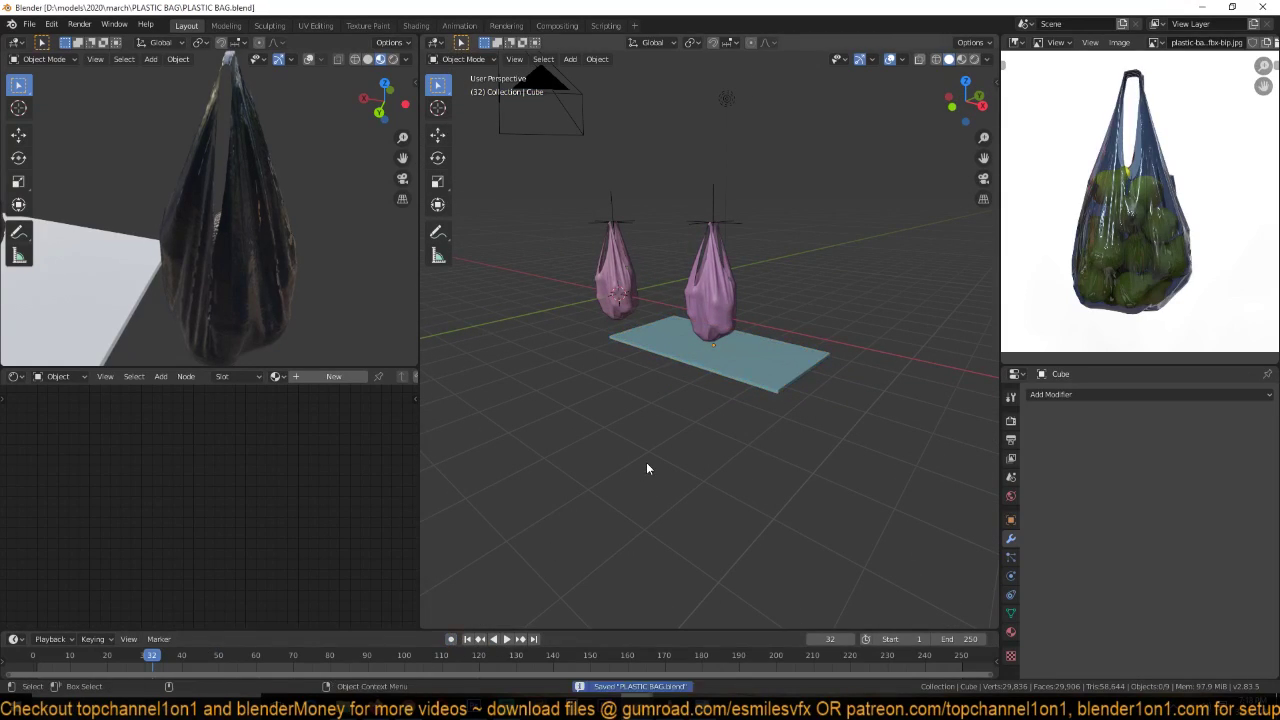
# - Select the plastic bag above the slab in front view and hide it
pyautogui.moveTo(646, 462); pyautogui.dragTo(723, 329, button='middle')
pyautogui.scroll(5, 753, 436)
pyautogui.scroll(-3, 731, 383)
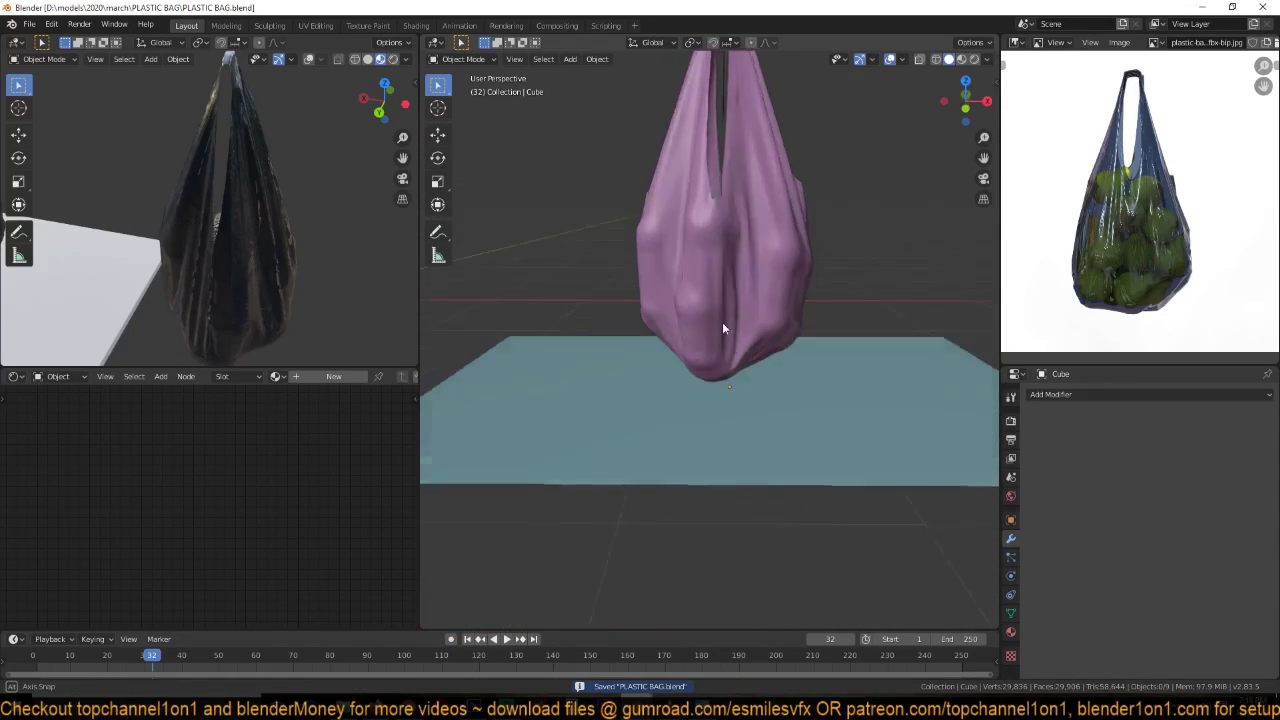
pyautogui.scroll(2, 723, 335)
pyautogui.click(724, 342)
pyautogui.press('KP_1')
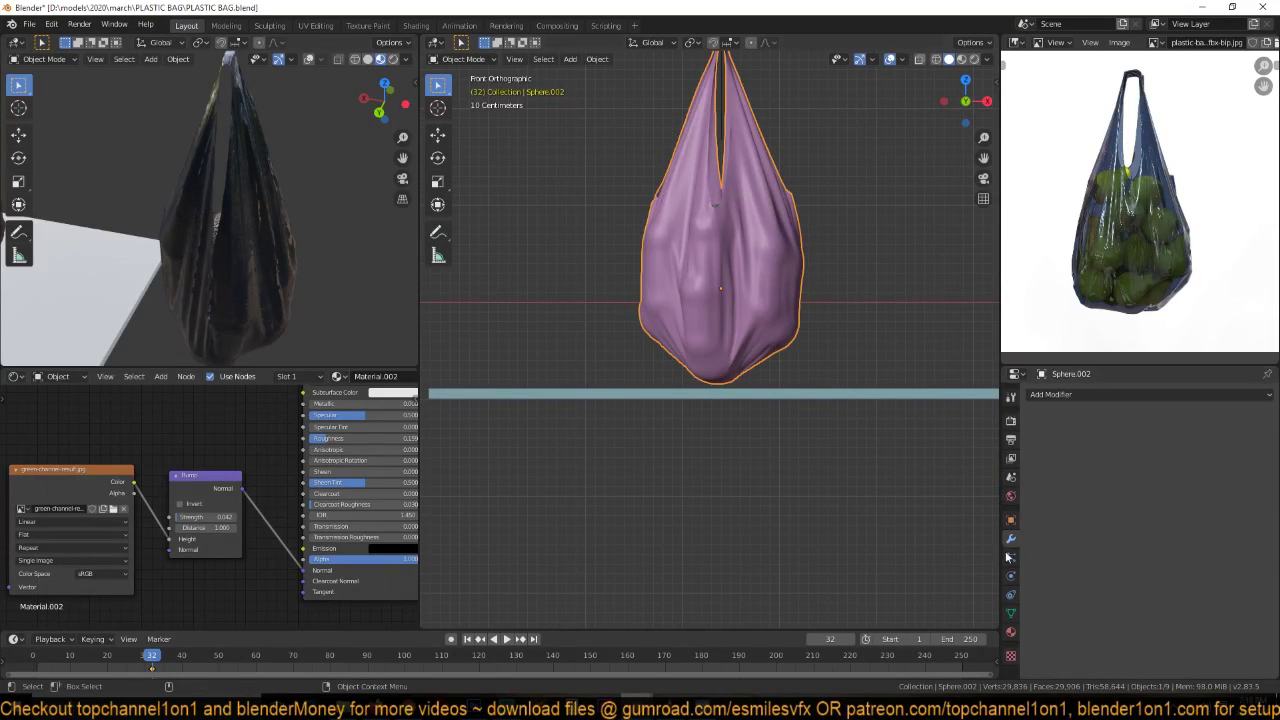
pyautogui.click(1010, 576)
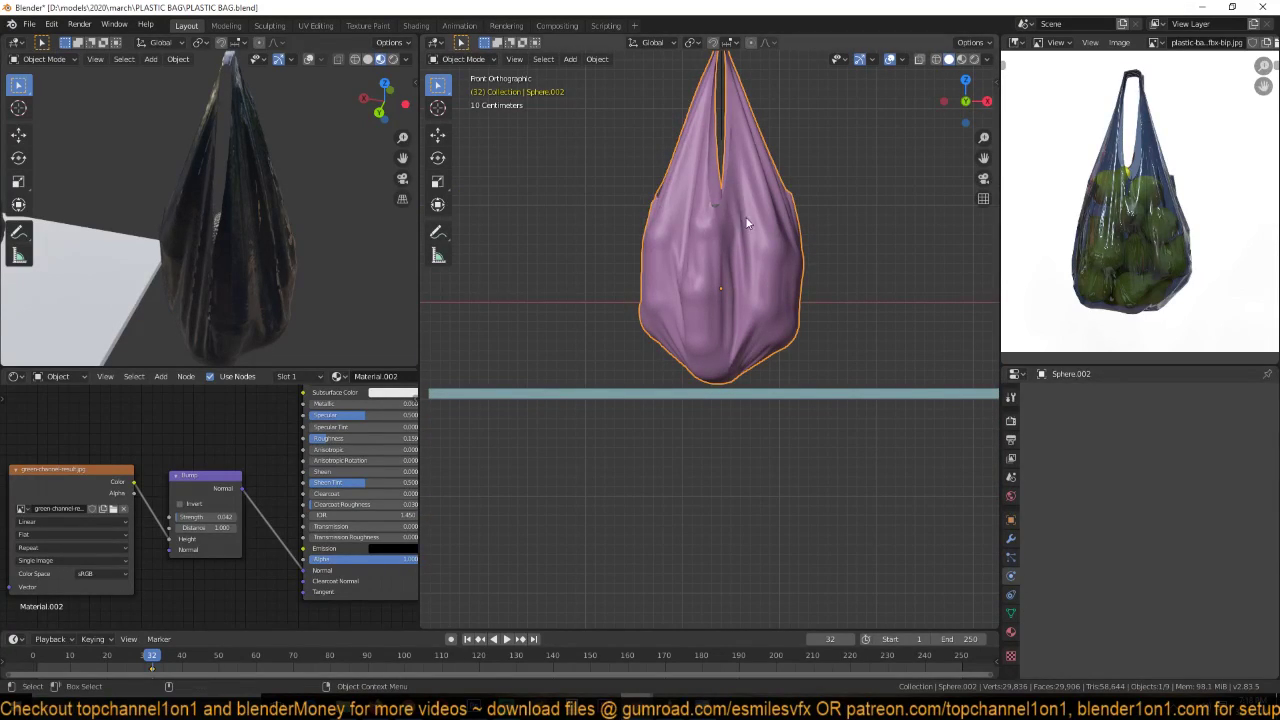
pyautogui.press('h')
# - Separate the fruit cluster mesh into individual objects by loose parts and return to Object Mode
pyautogui.click(721, 264)
pyautogui.moveTo(741, 277); pyautogui.dragTo(692, 297, button='middle')
pyautogui.scroll(-3, 699, 295)
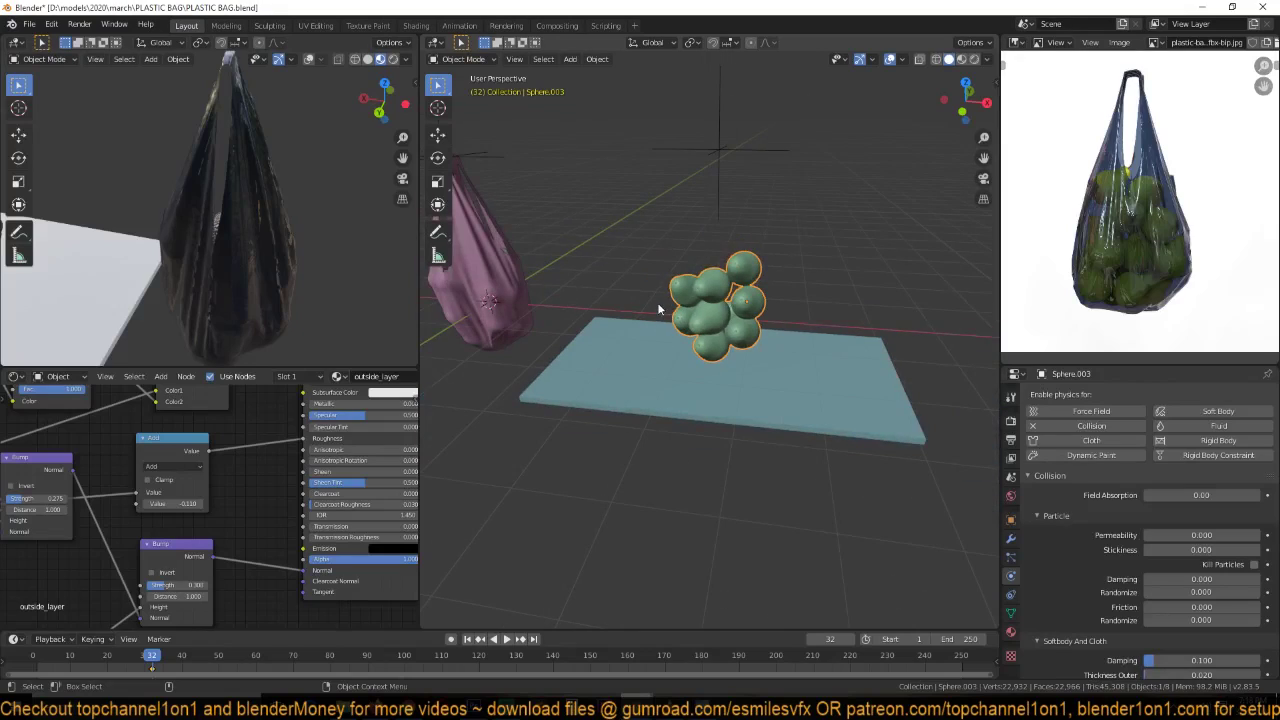
pyautogui.press('Tab')
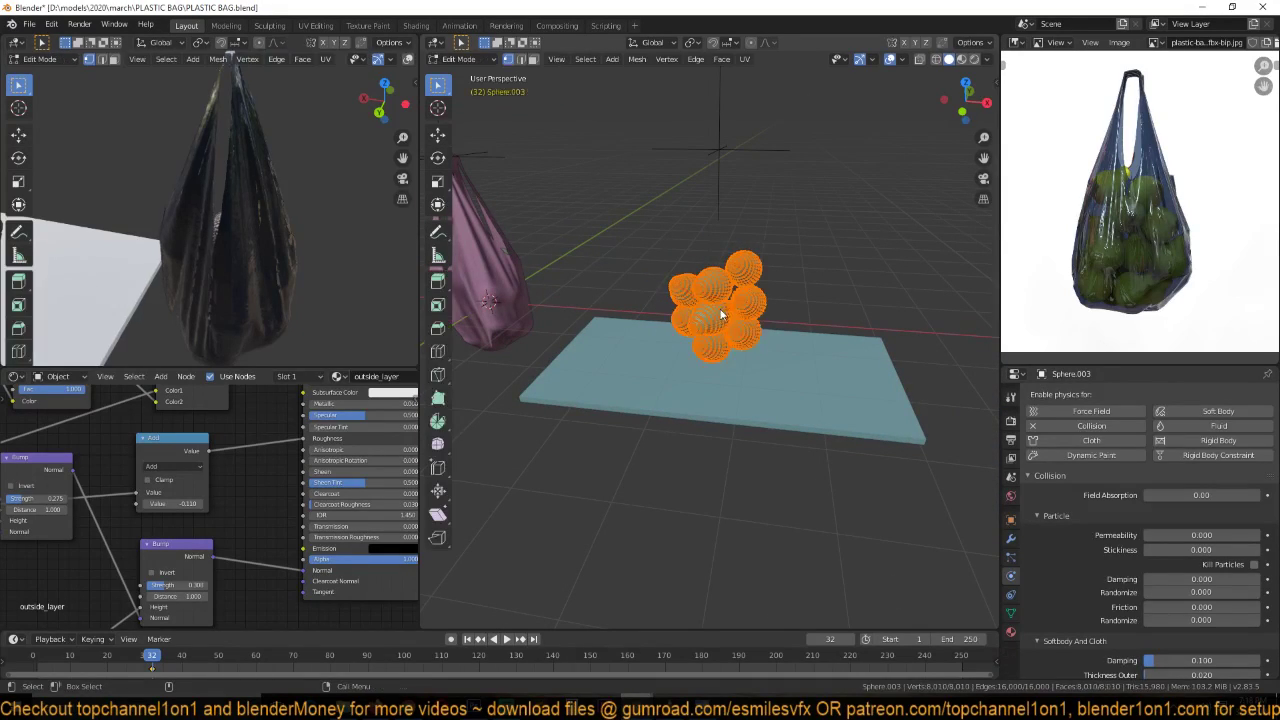
pyautogui.scroll(3, 733, 313)
pyautogui.press('p')
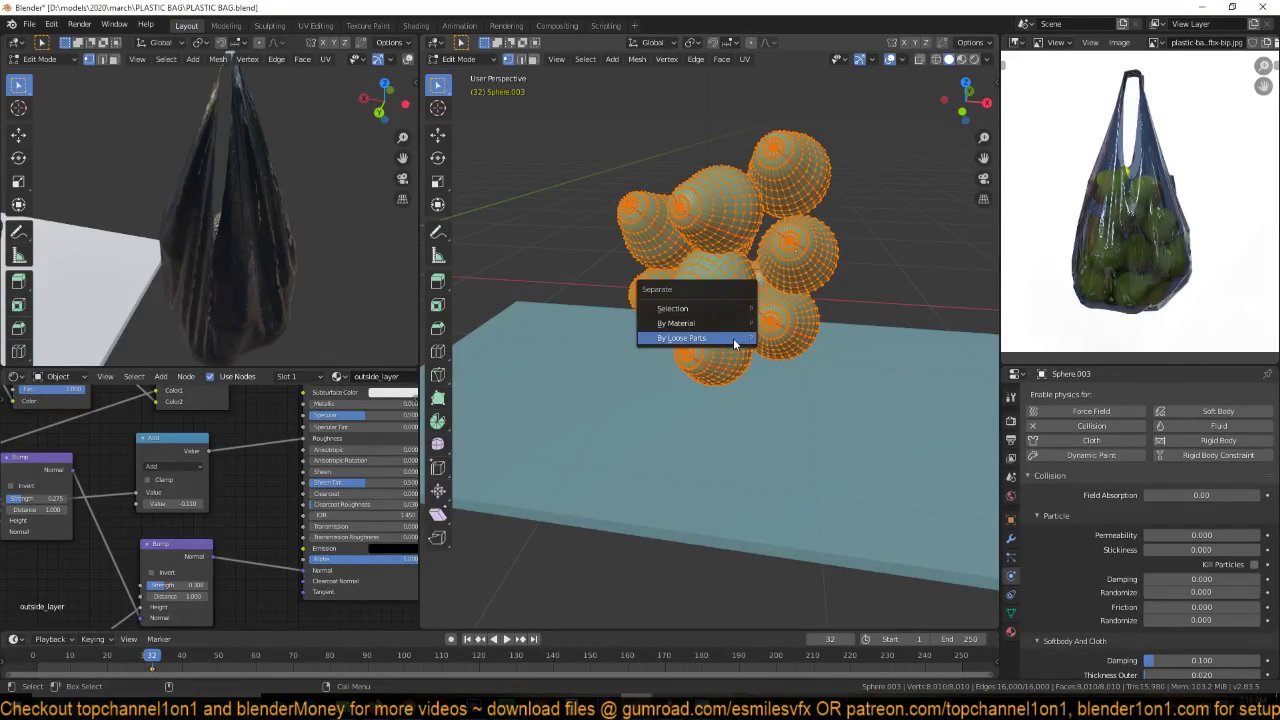
pyautogui.click(733, 338)
pyautogui.press('Tab')
# - Set the origin of every separated fruit to its geometry and the transform pivot point to Individual Origins
pyautogui.rightClick(783, 268)
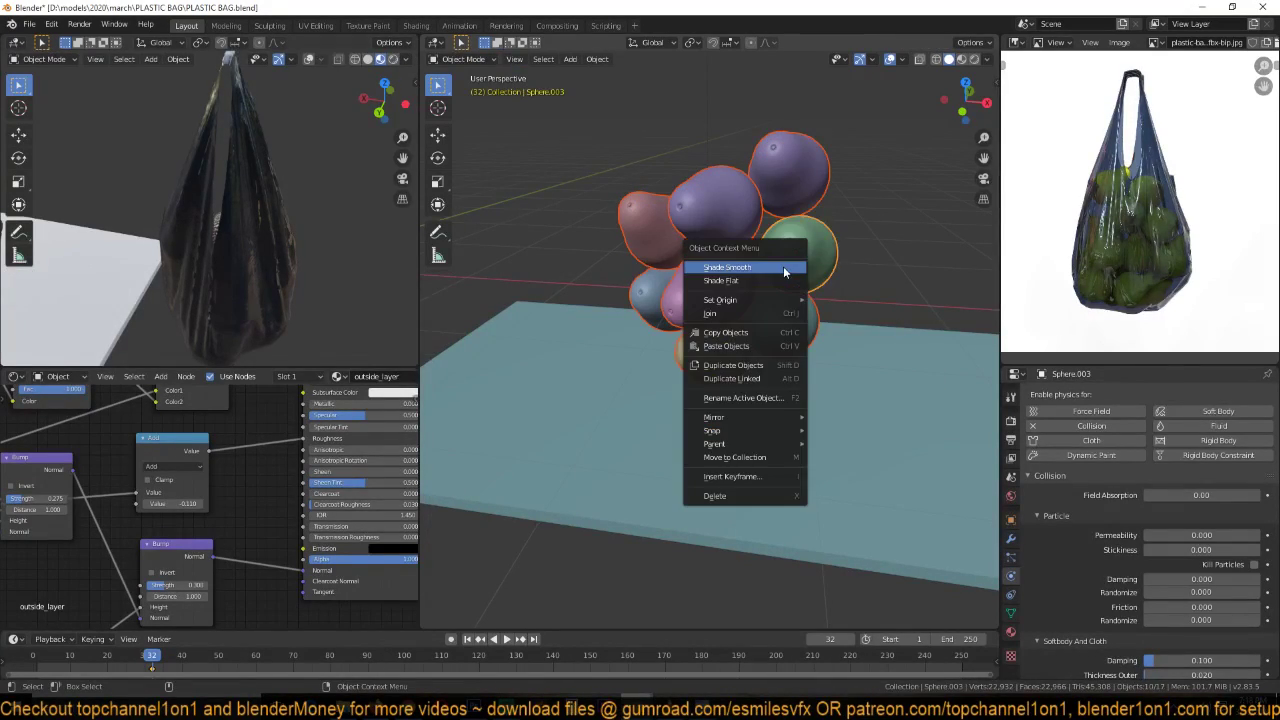
pyautogui.moveTo(752, 299)
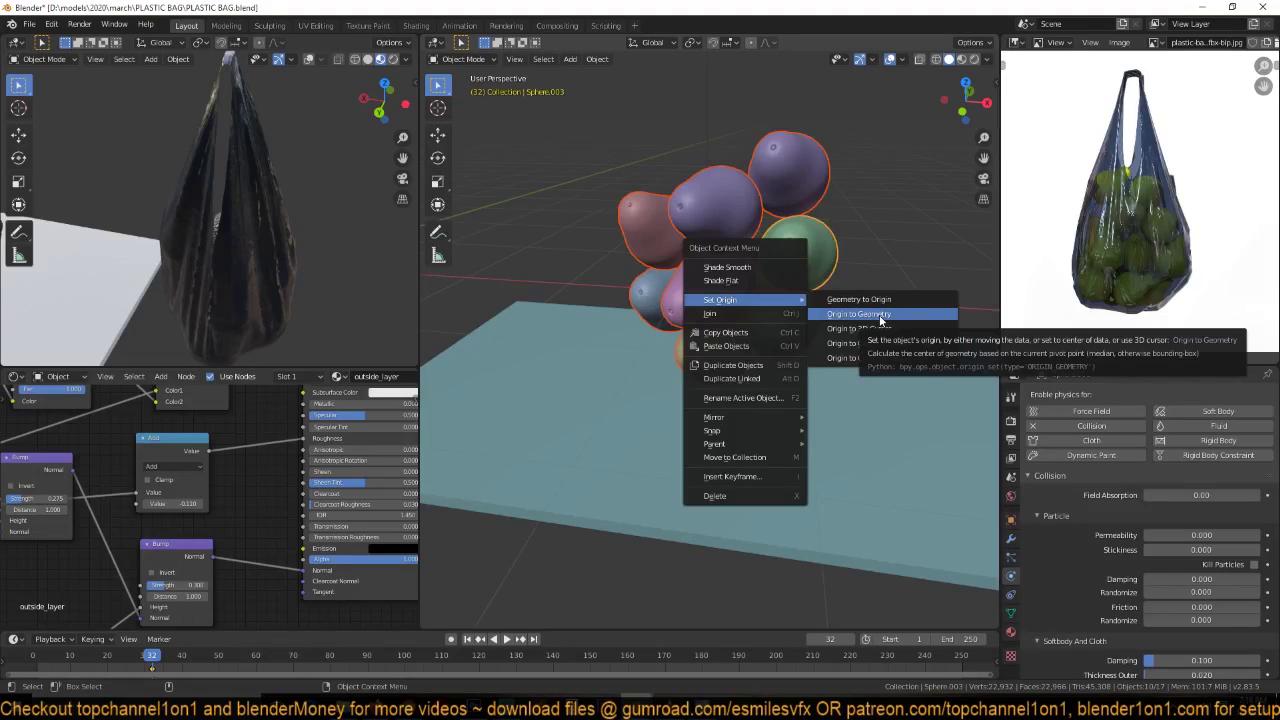
pyautogui.click(881, 320)
pyautogui.moveTo(881, 320); pyautogui.dragTo(765, 218, button='middle')
pyautogui.press('.')
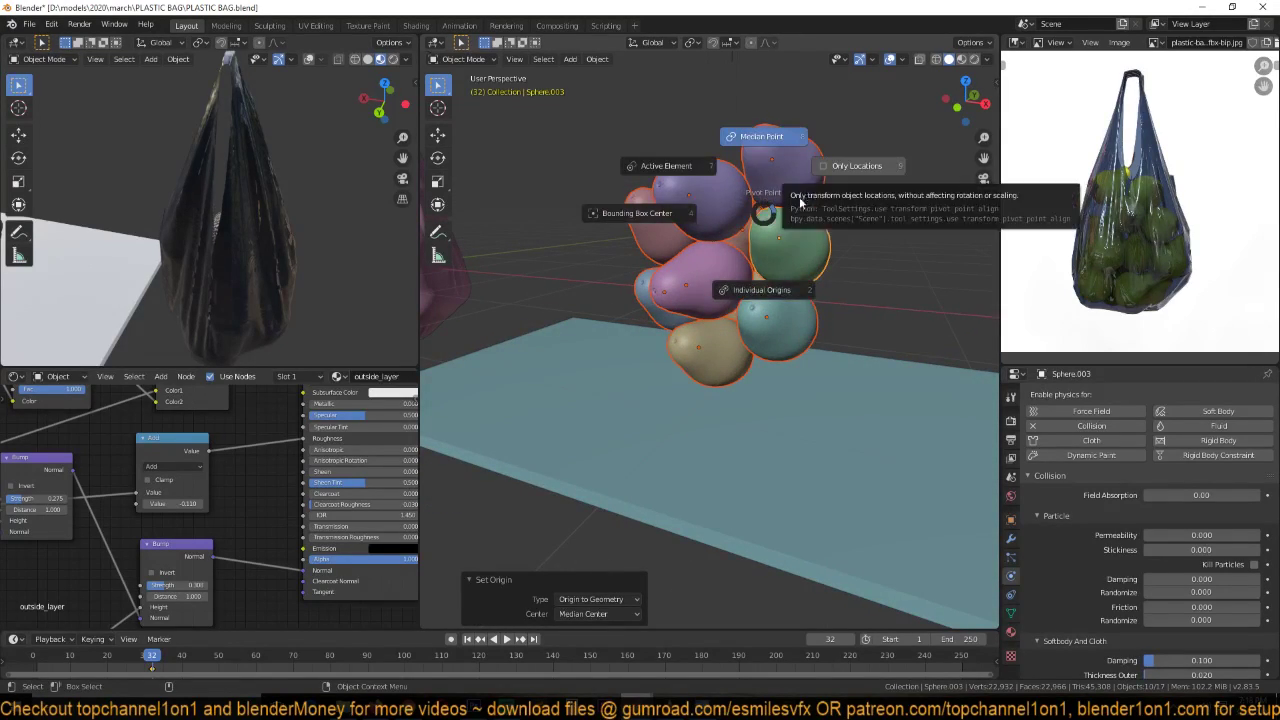
pyautogui.click(776, 298)
# - Try a trackball rotation of the upper pink fruit by about -3.44° and -95.1°
pyautogui.click(712, 203)
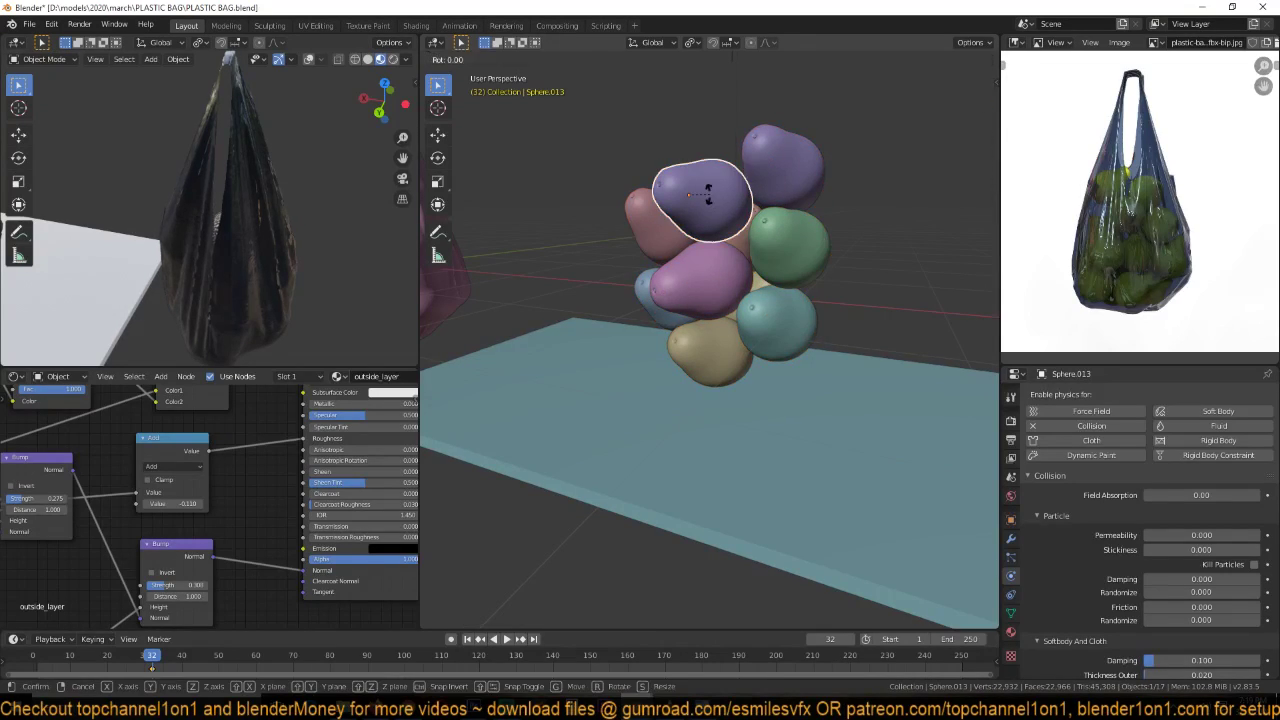
pyautogui.moveTo(712, 203); pyautogui.dragTo(819, 229, button='middle')
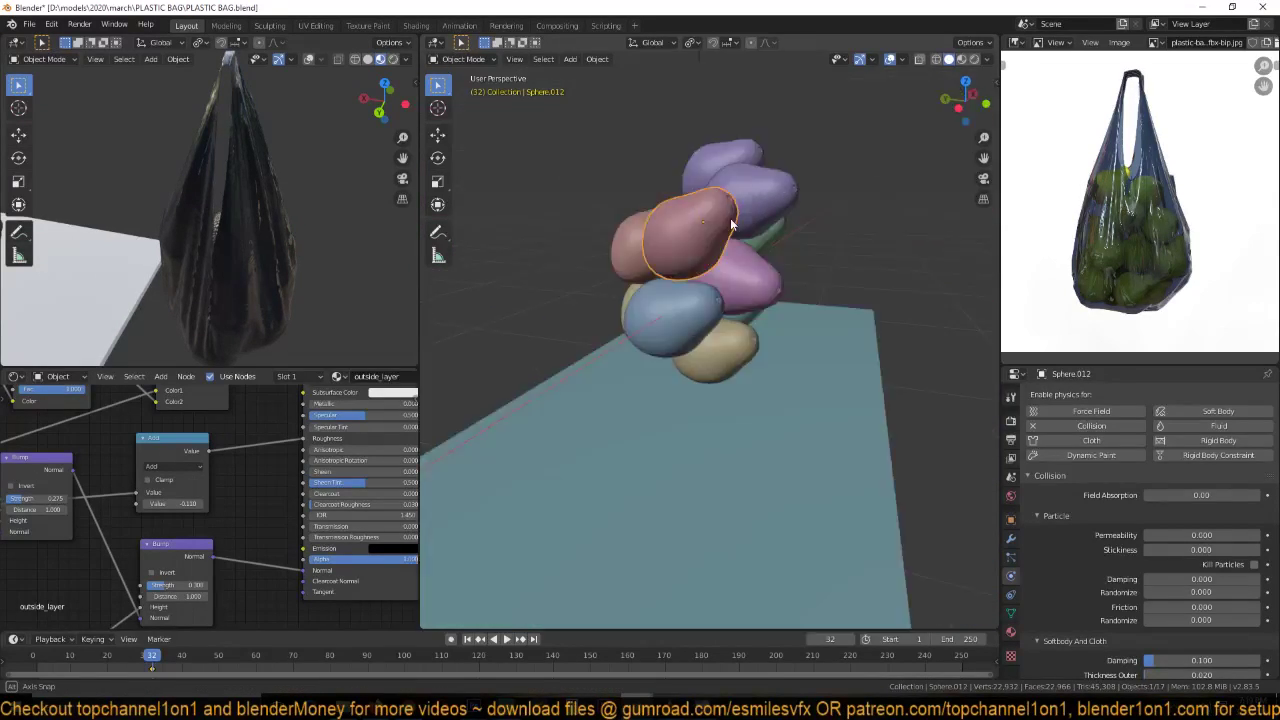
pyautogui.click(725, 212)
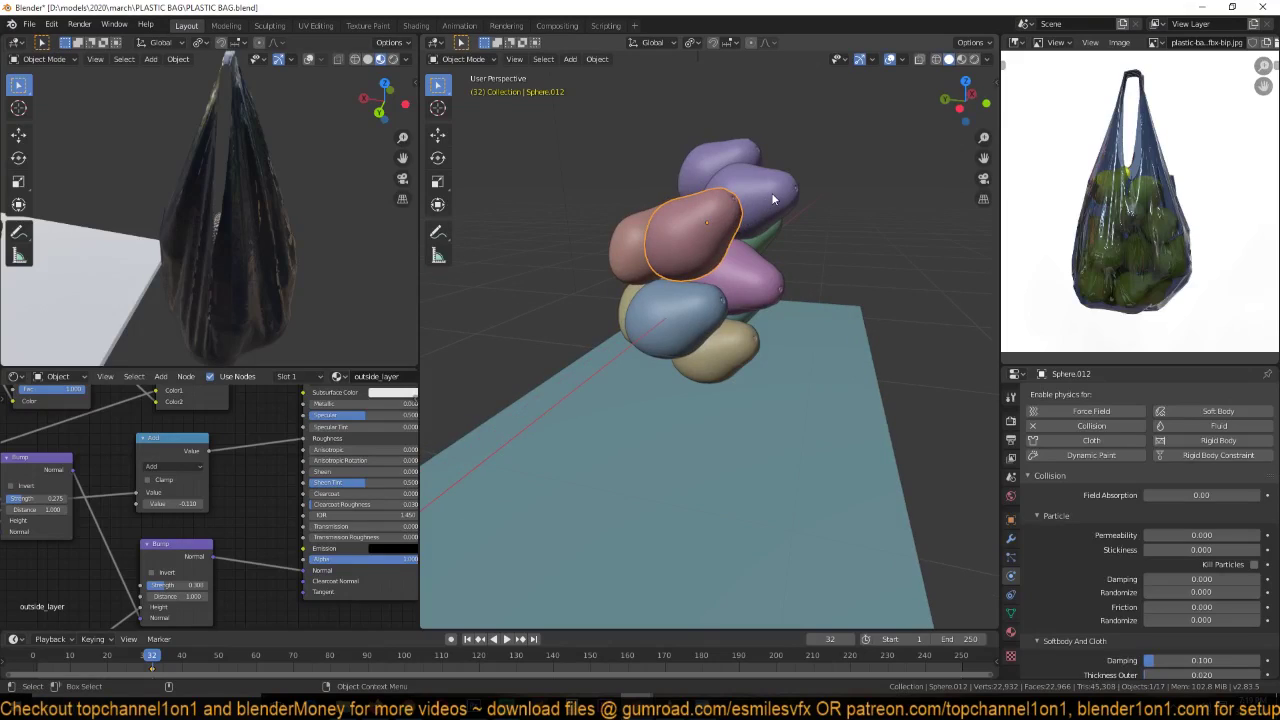
pyautogui.press('r')
pyautogui.press('r')
pyautogui.click(760, 200)
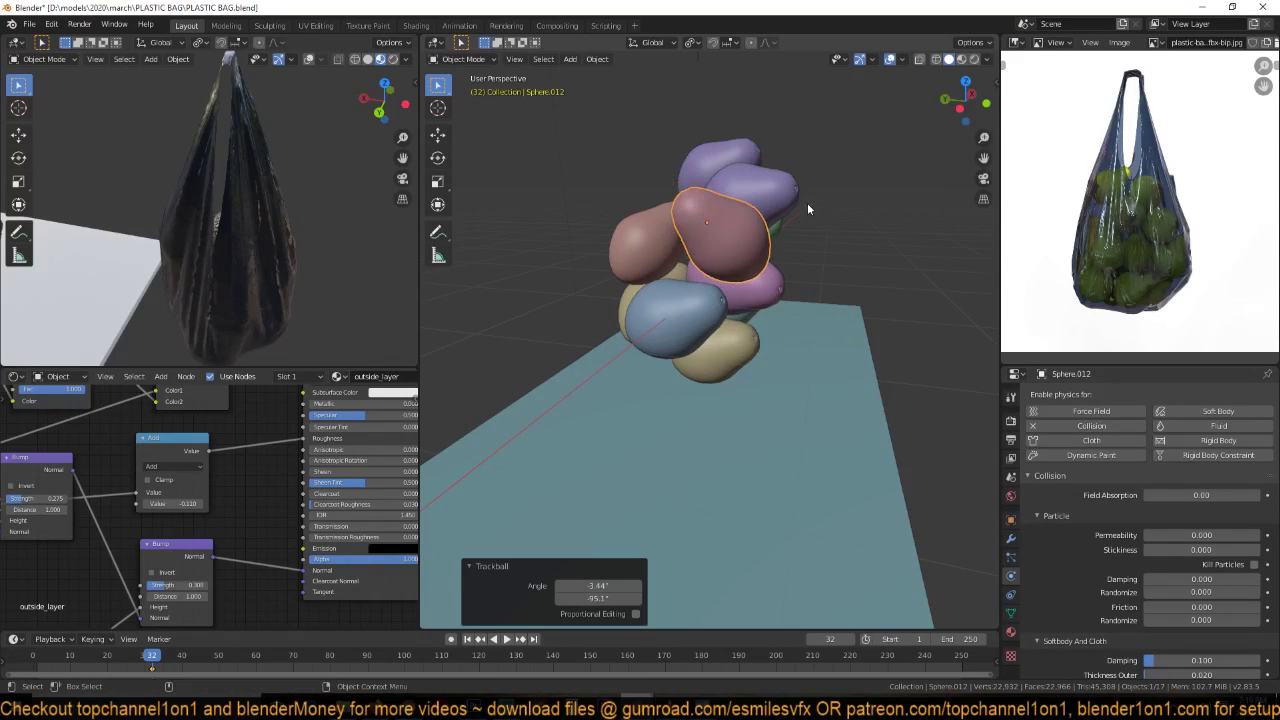
# - Try moving the pink fruit outward in front view by about -0.097 m in X and 0.074 m in Z
pyautogui.moveTo(760, 200); pyautogui.dragTo(728, 228, button='middle')
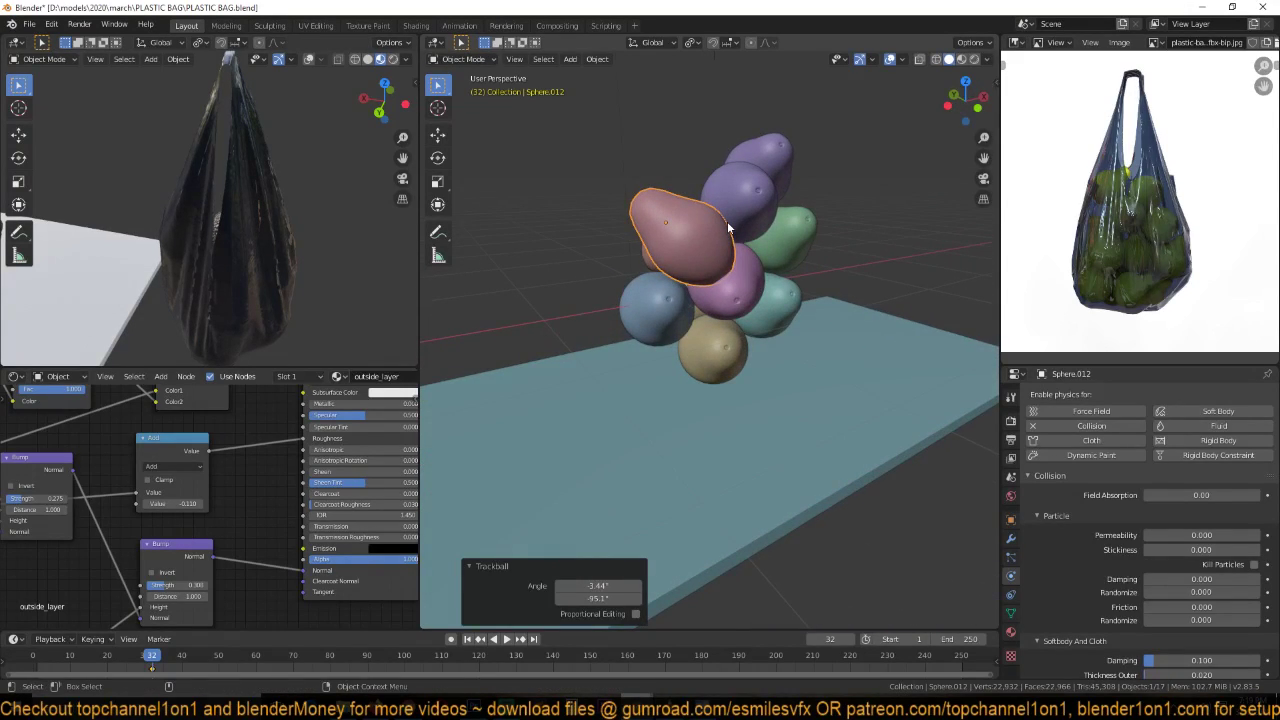
pyautogui.moveTo(727, 221); pyautogui.dragTo(657, 240, button='middle')
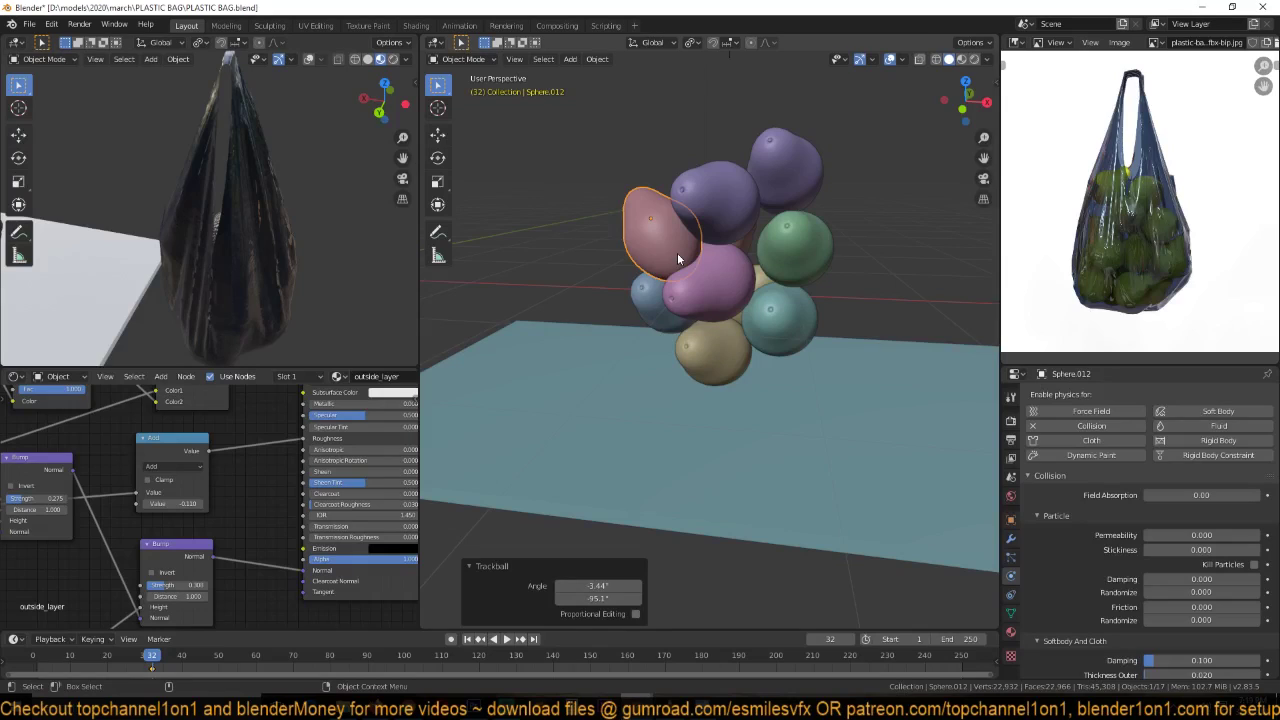
pyautogui.press('KP_1')
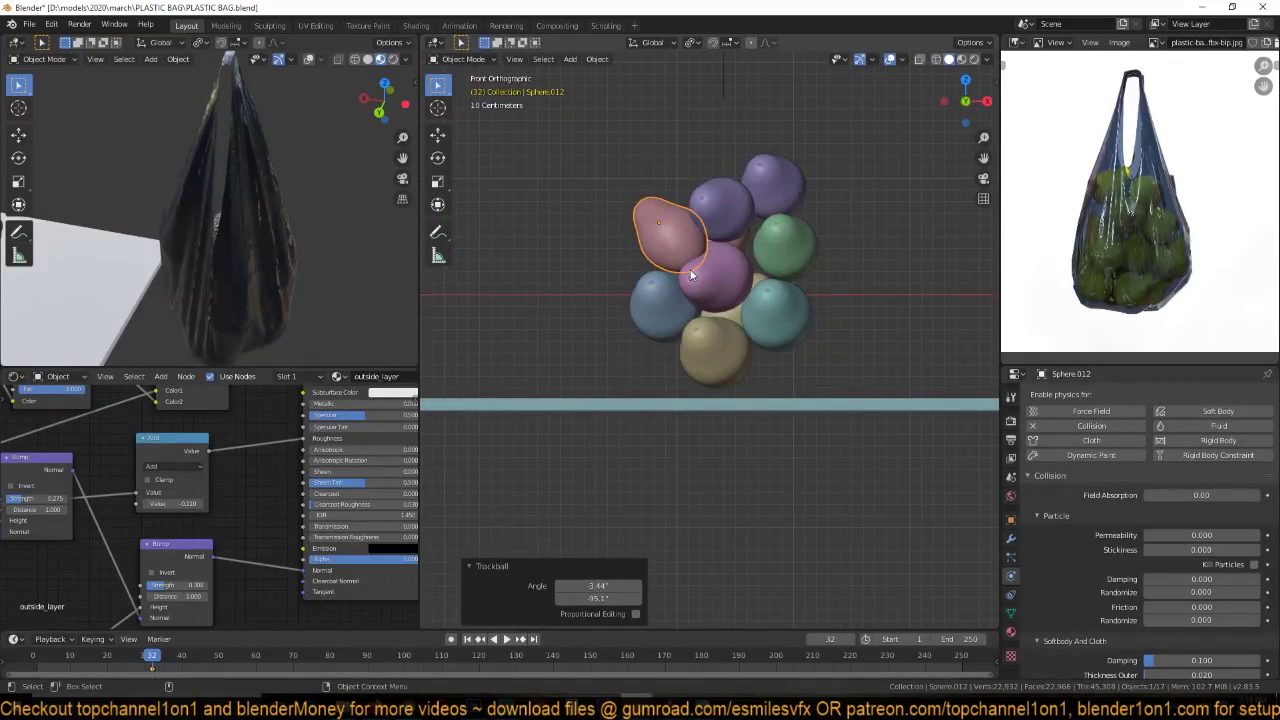
pyautogui.press('g')
pyautogui.click(682, 268)
# - Unhide the bag in front view and reselect only the displaced pink fruit
pyautogui.scroll(-3, 696, 285)
pyautogui.moveTo(682, 268)
pyautogui.mouseDown(button='middle')
pyautogui.moveTo(706, 295)
pyautogui.moveTo(690, 258)
pyautogui.mouseUp(button='middle')
pyautogui.scroll(3, 706, 295)
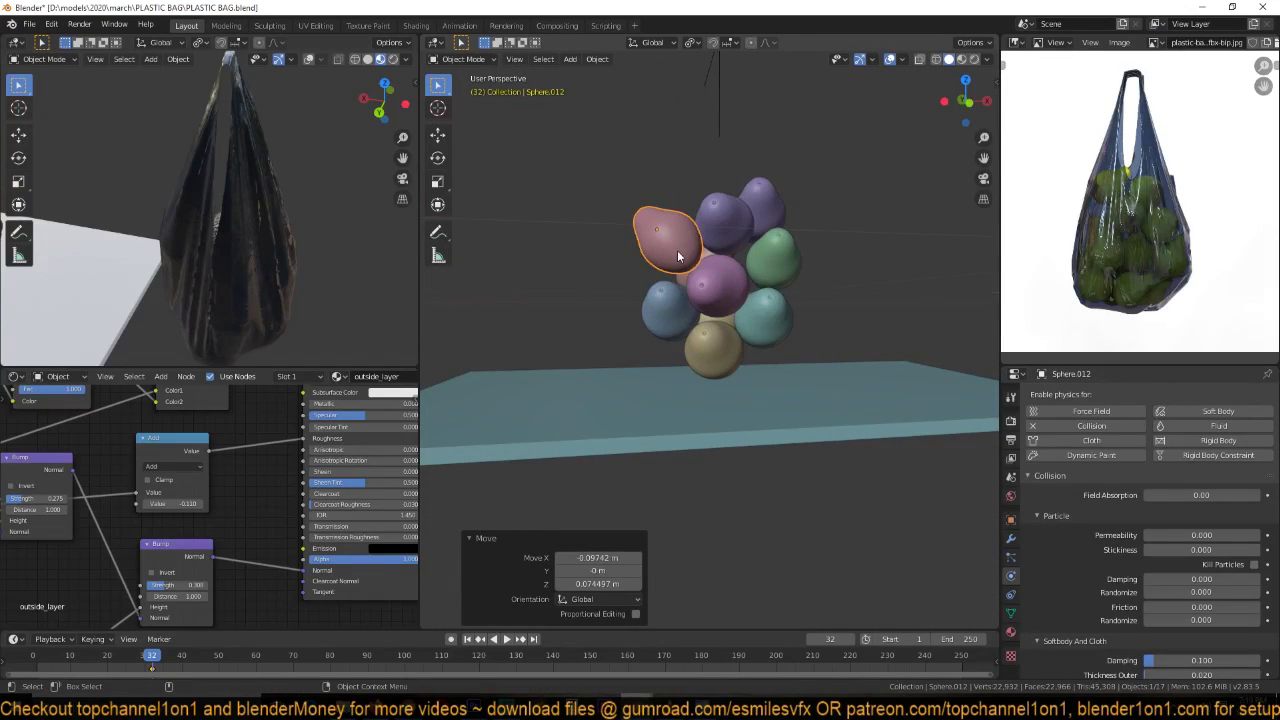
pyautogui.press('KP_1')
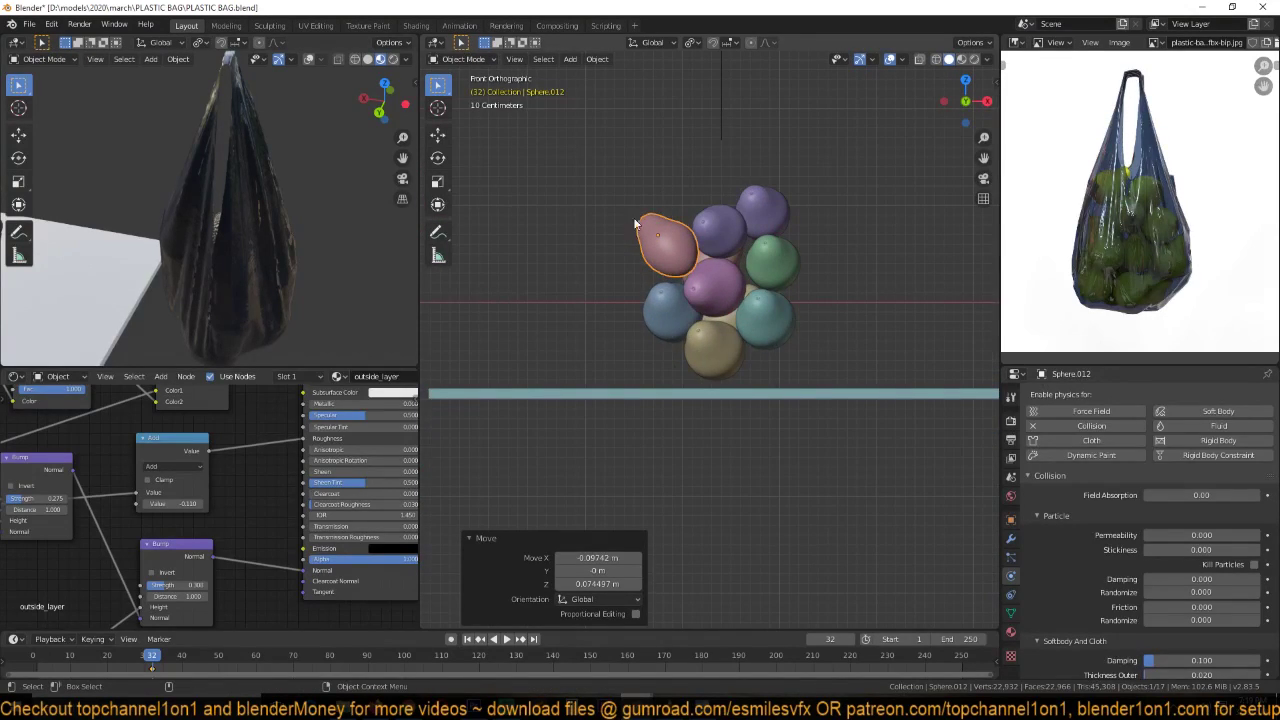
pyautogui.hotkey('alt', 'h')
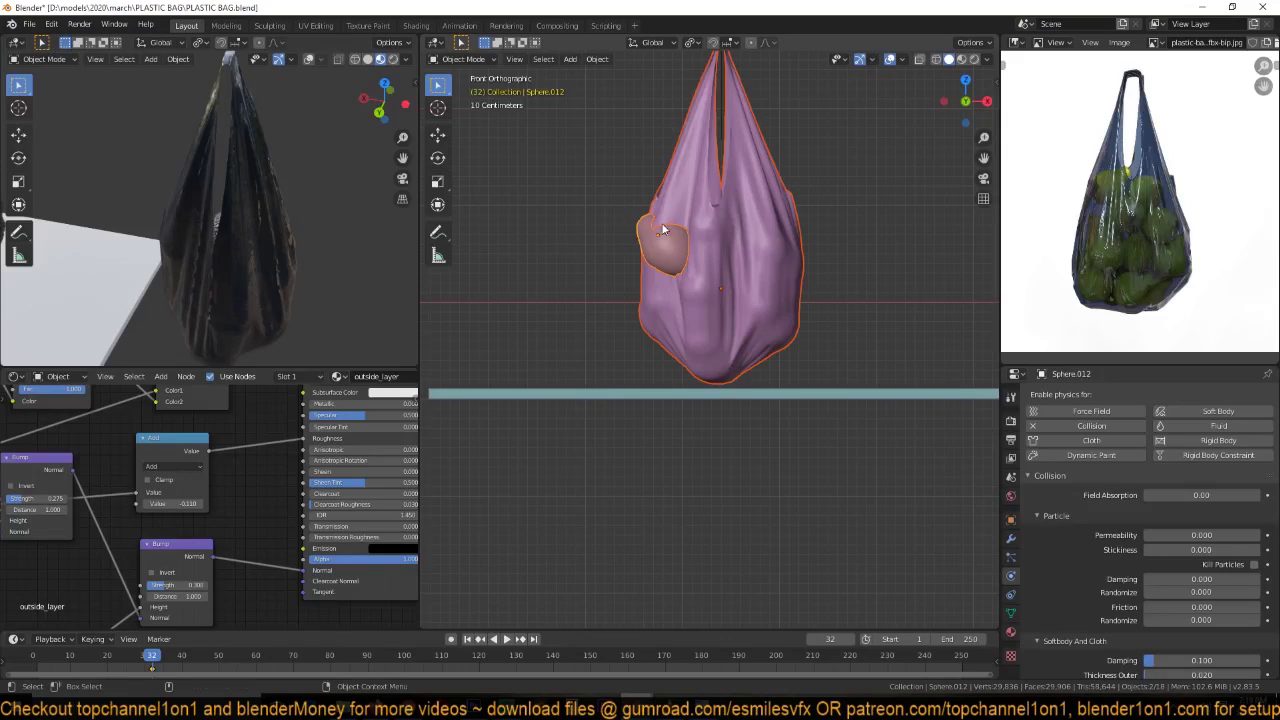
pyautogui.click(757, 197)
pyautogui.click(681, 240)
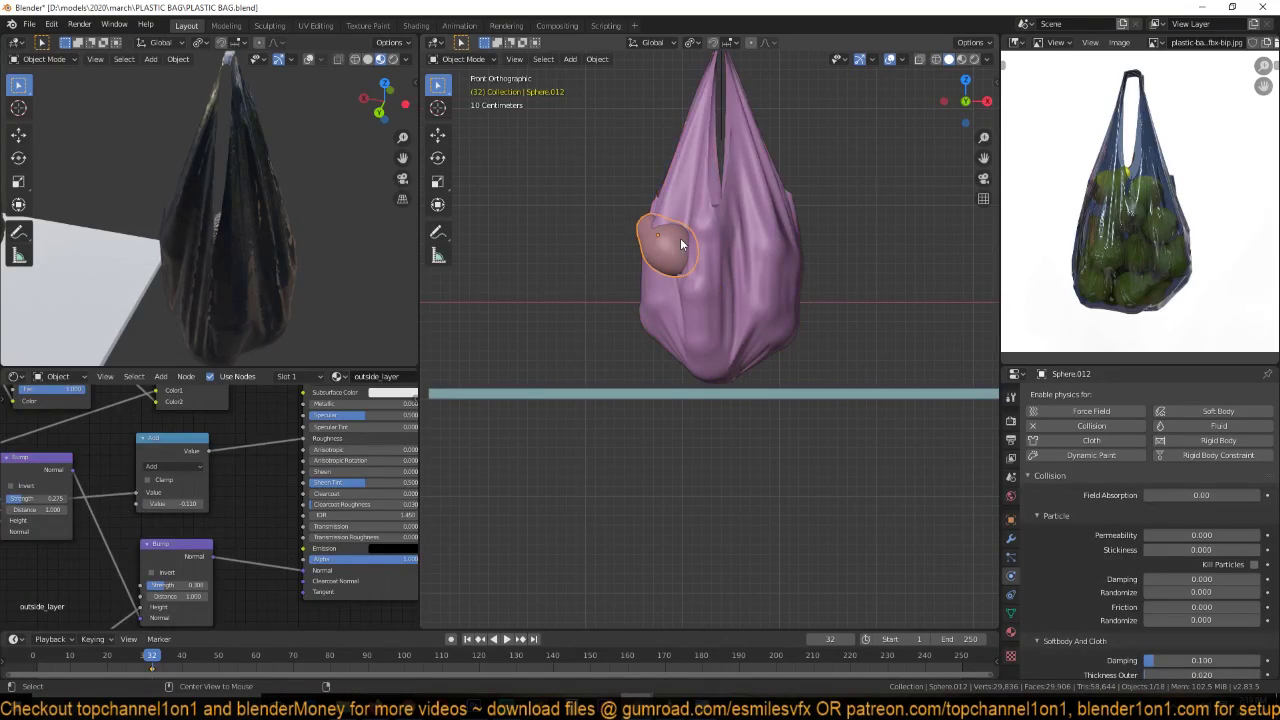
pyautogui.hotkey('alt', 'r')
# - Undo the unhiding of the bag and the pink fruit's move and rotation
pyautogui.hotkey('ctrl', 'z')
pyautogui.hotkey('ctrl', 'z')
pyautogui.hotkey('ctrl', 'z')
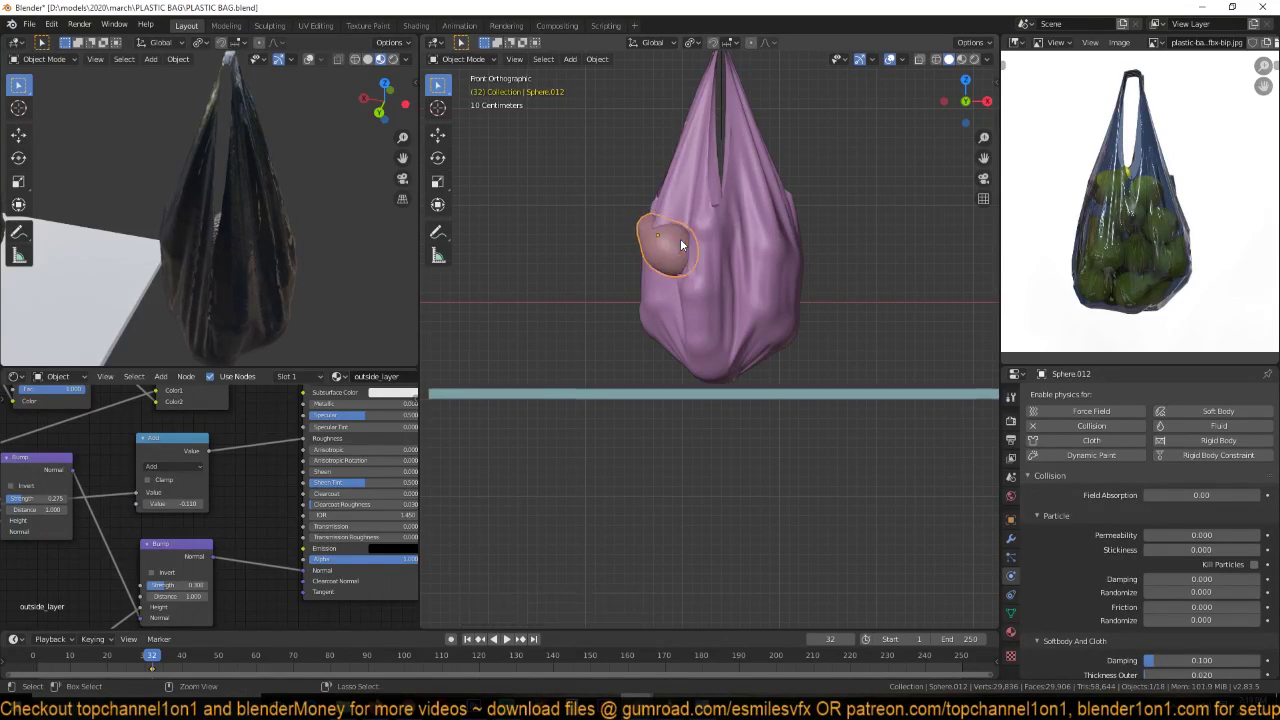
pyautogui.hotkey('ctrl', 'z')
pyautogui.hotkey('ctrl', 'z')
pyautogui.hotkey('ctrl', 'z')
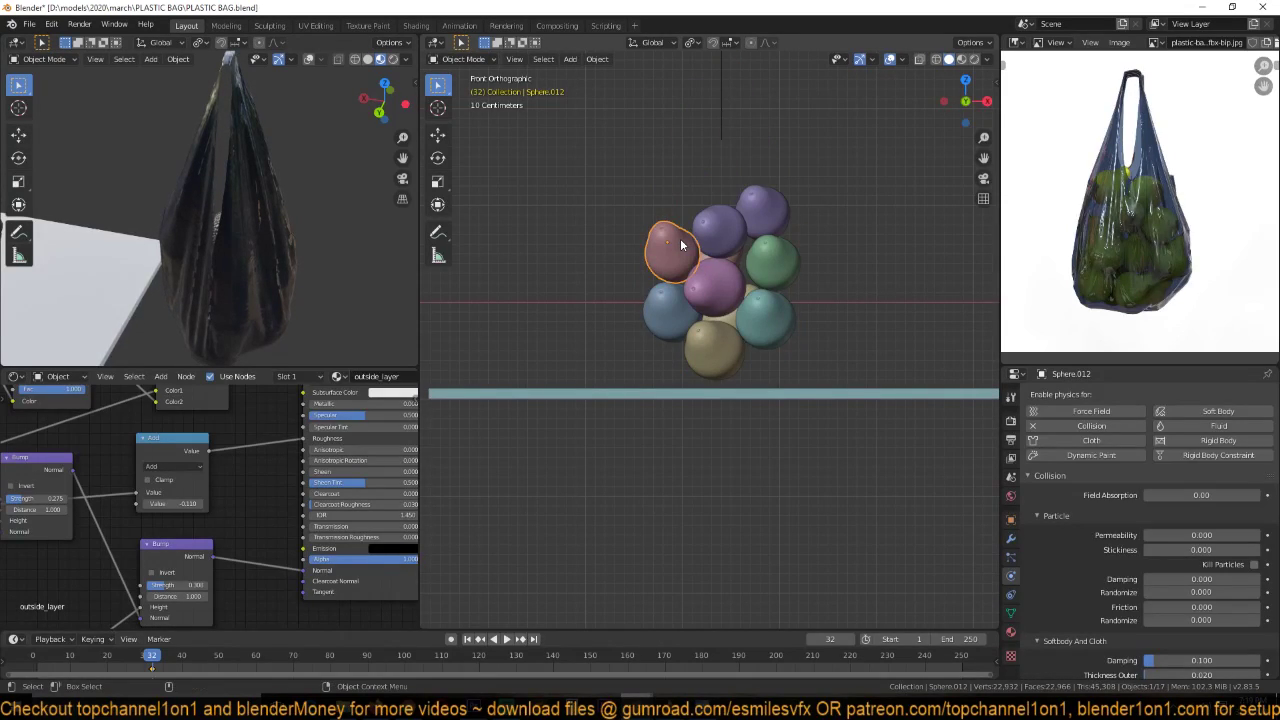
# - Unhide the bag and add Rigid Body physics to it with the type set to Passive
pyautogui.hotkey('alt', 'h')
pyautogui.click(681, 244)
pyautogui.moveTo(681, 244); pyautogui.dragTo(721, 316, button='middle')
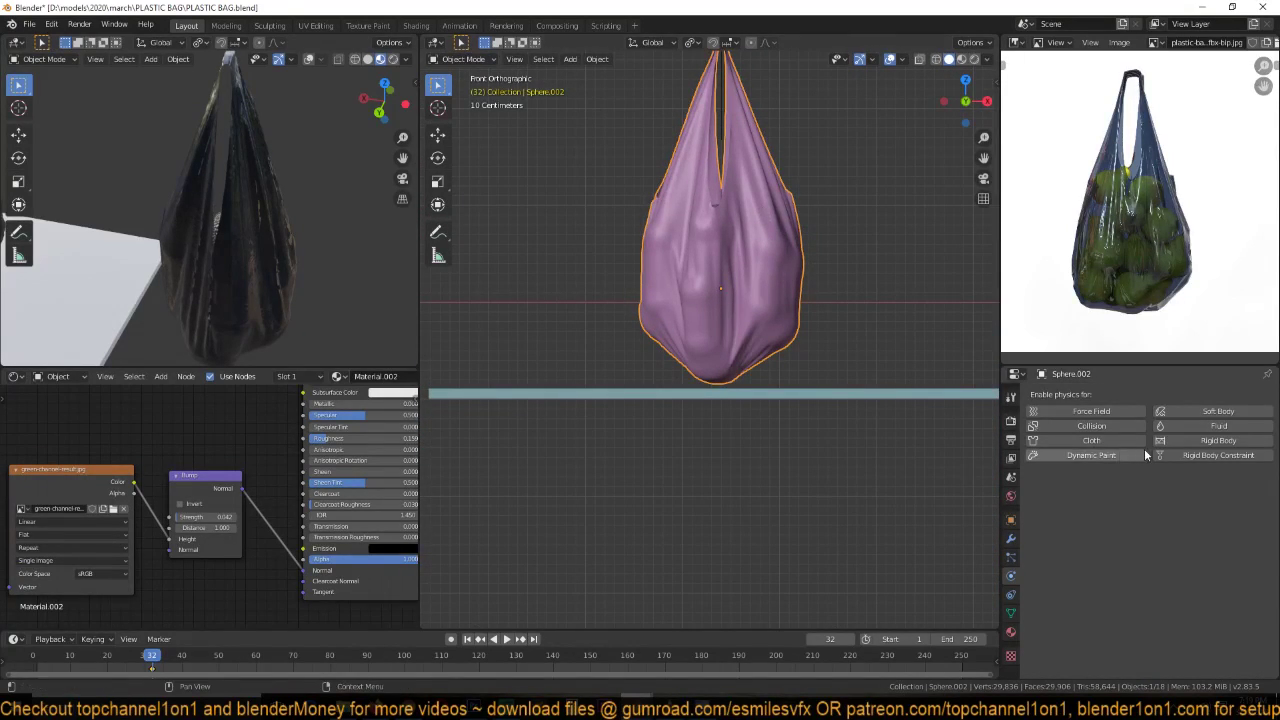
pyautogui.click(1217, 440)
pyautogui.click(1205, 497)
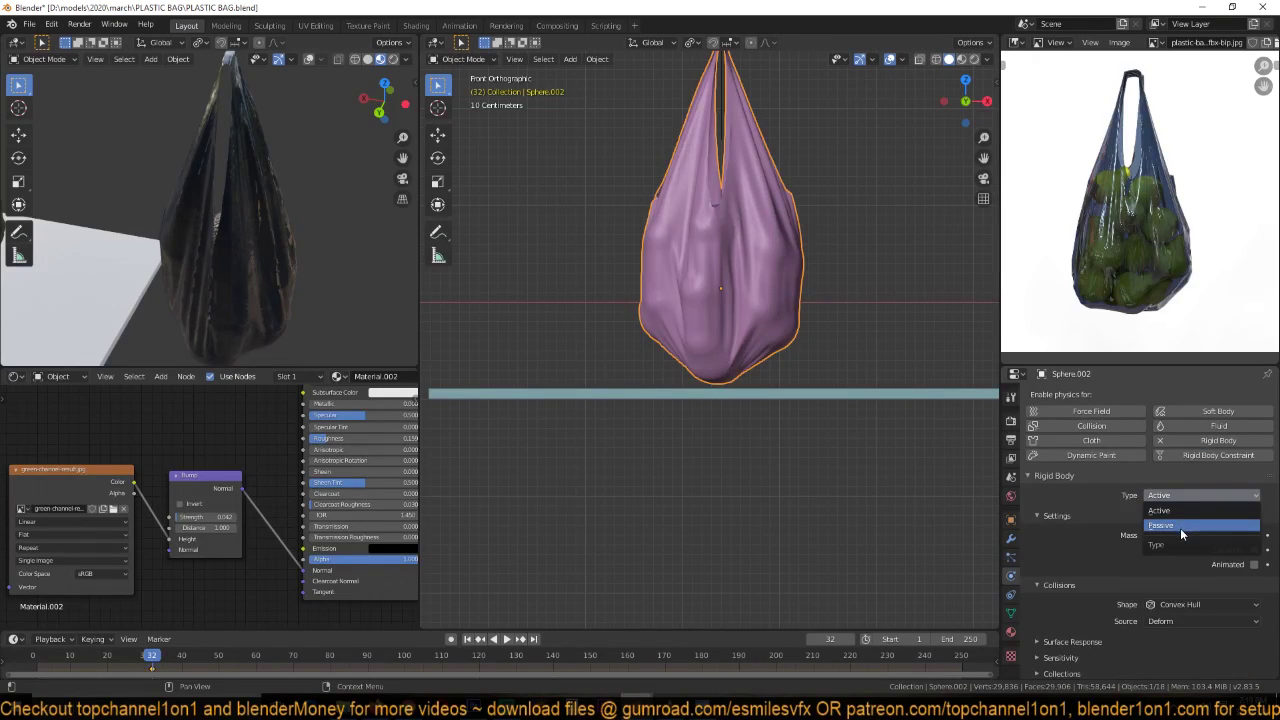
pyautogui.click(1180, 528)
# - Switch to wireframe shading and select all the fruits inside the bag, excluding the bag itself
pyautogui.scroll(4, 800, 366)
pyautogui.press('z')
pyautogui.click(568, 321)
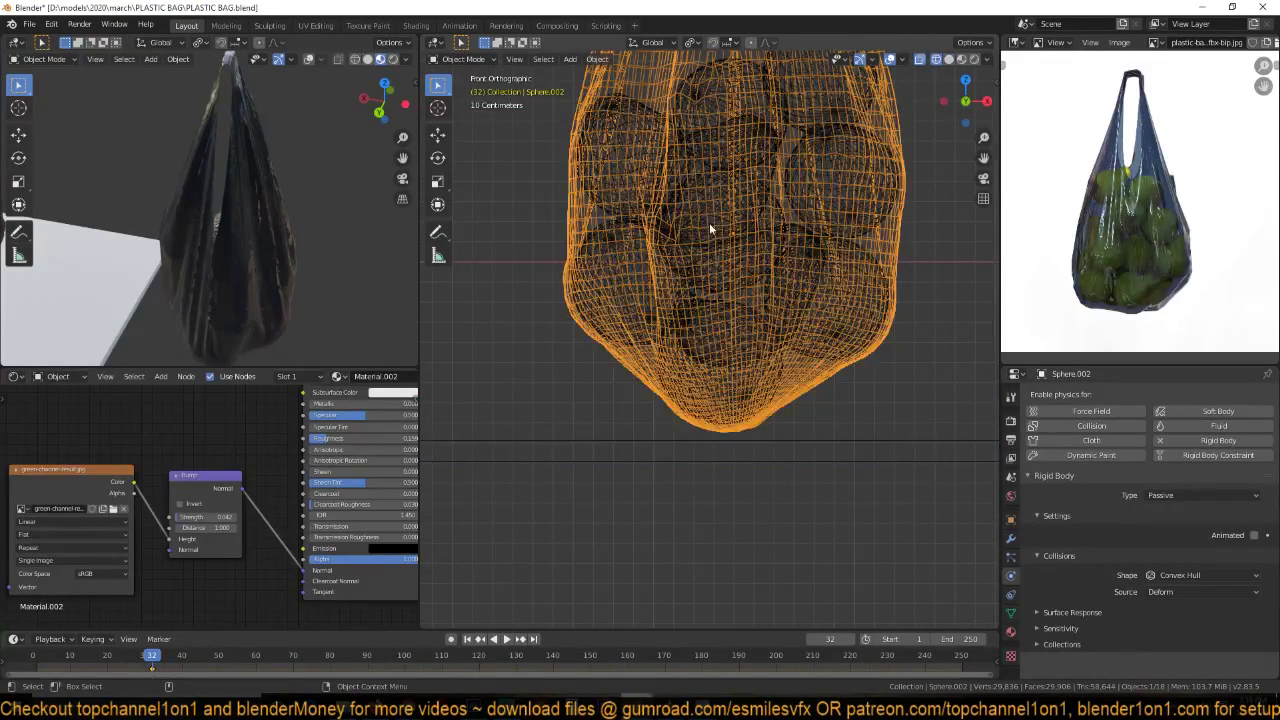
pyautogui.click(709, 222)
pyautogui.scroll(-4, 709, 222)
pyautogui.moveTo(595, 163)
pyautogui.mouseDown()
pyautogui.moveTo(648, 239)
pyautogui.moveTo(860, 371)
pyautogui.mouseUp()
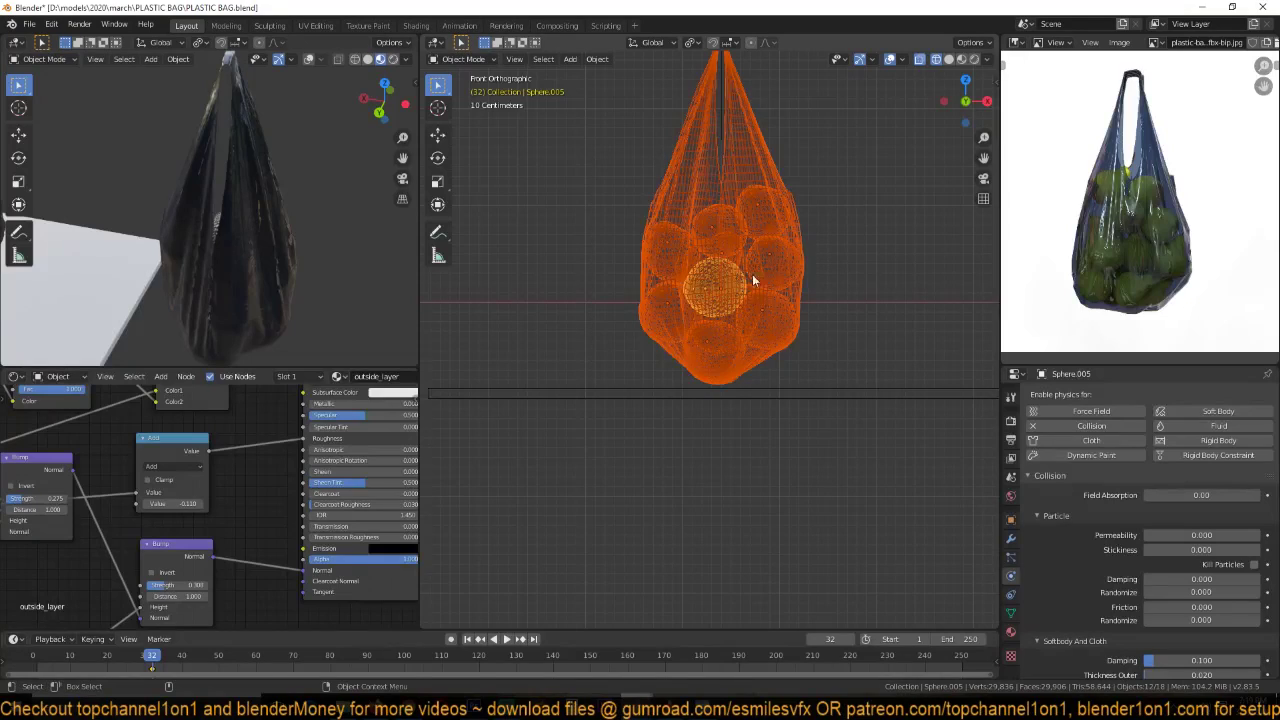
pyautogui.keyDown('shift'); pyautogui.click(748, 172); pyautogui.keyUp('shift')
pyautogui.keyDown('shift'); pyautogui.click(748, 172); pyautogui.keyUp('shift')
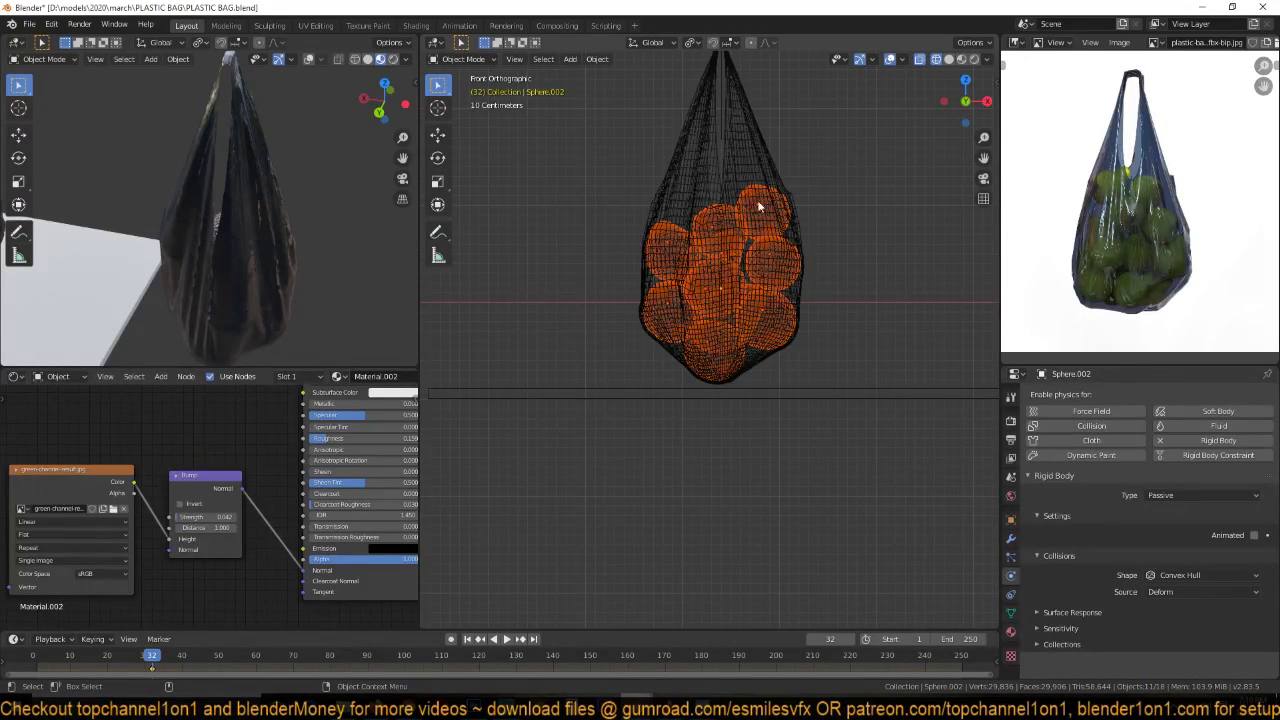
# - Return to solid shading and make one fruit visible through the bag's opening the active object of the selection
pyautogui.moveTo(746, 180)
pyautogui.mouseDown(button='middle')
pyautogui.moveTo(678, 272)
pyautogui.moveTo(706, 269)
pyautogui.mouseUp(button='middle')
pyautogui.press('z')
pyautogui.click(818, 267)
pyautogui.moveTo(818, 267); pyautogui.dragTo(732, 353, button='middle')
pyautogui.keyDown('shift'); pyautogui.click(735, 352); pyautogui.keyUp('shift')
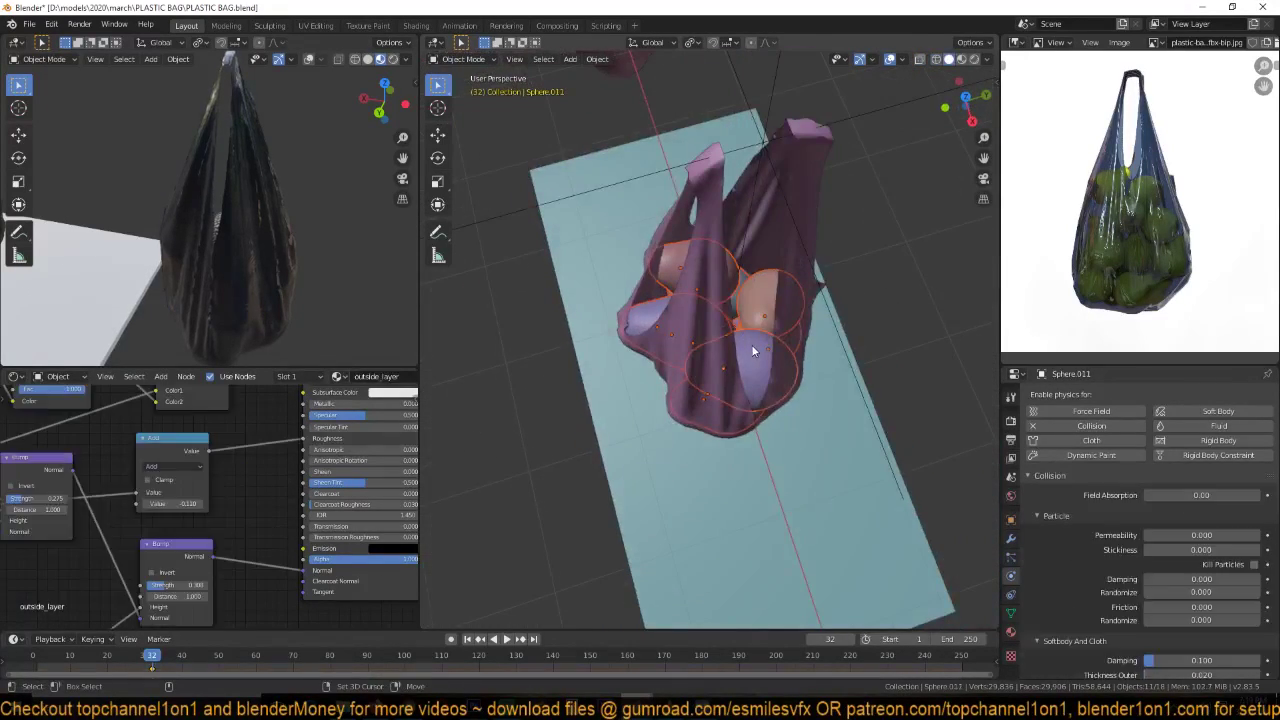
# - Try to add active rigid bodies to all the selected fruits
pyautogui.click(597, 59)
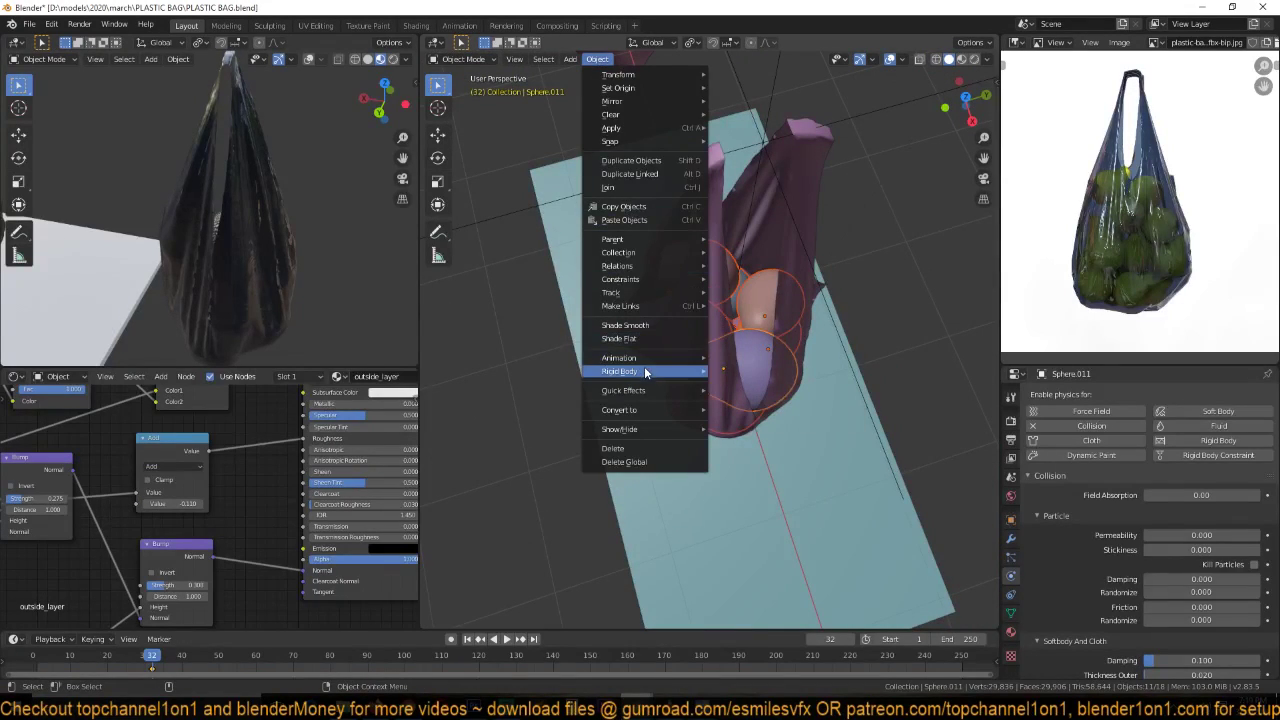
pyautogui.moveTo(646, 371)
pyautogui.click(730, 377)
# - Delete the empty at the top of the plastic bag
pyautogui.moveTo(845, 310); pyautogui.dragTo(759, 346, button='middle')
pyautogui.click(842, 236)
pyautogui.scroll(-5, 829, 278)
pyautogui.scroll(2, 759, 346)
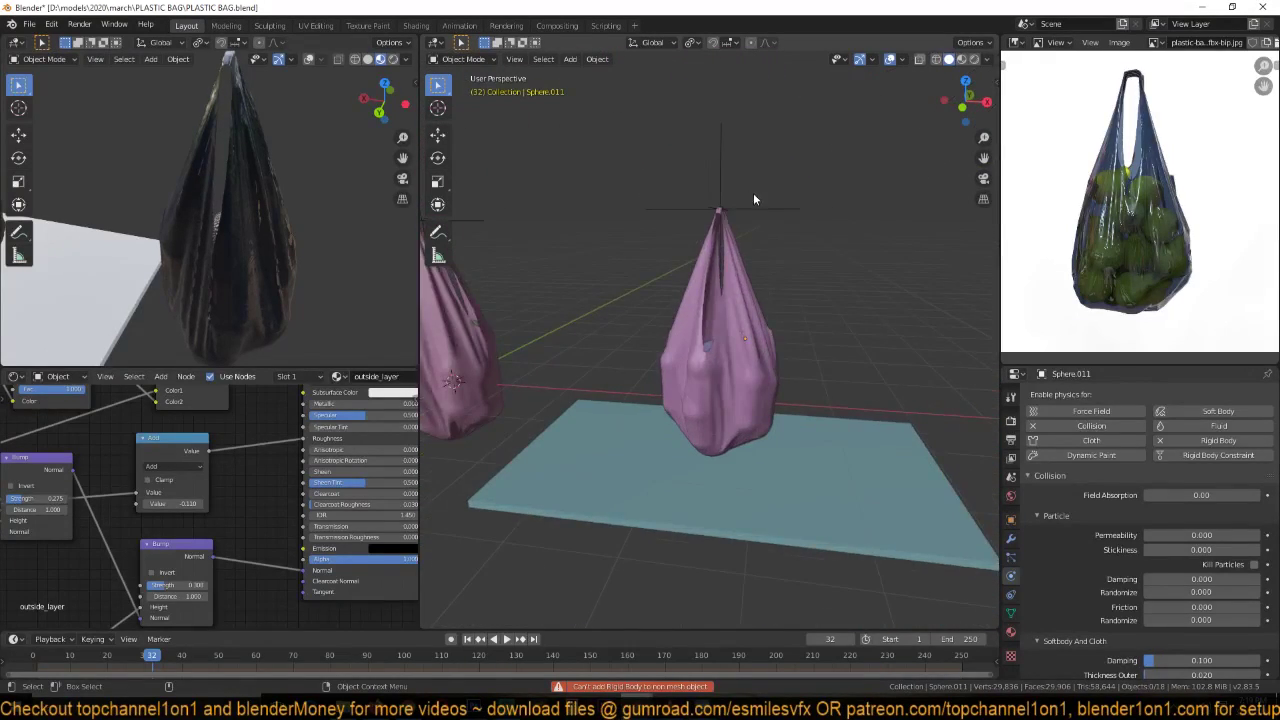
pyautogui.click(754, 205)
pyautogui.press('Delete')
# - Rewind the timeline to frame 0 in front view and switch to wireframe shading
pyautogui.press('KP_1')
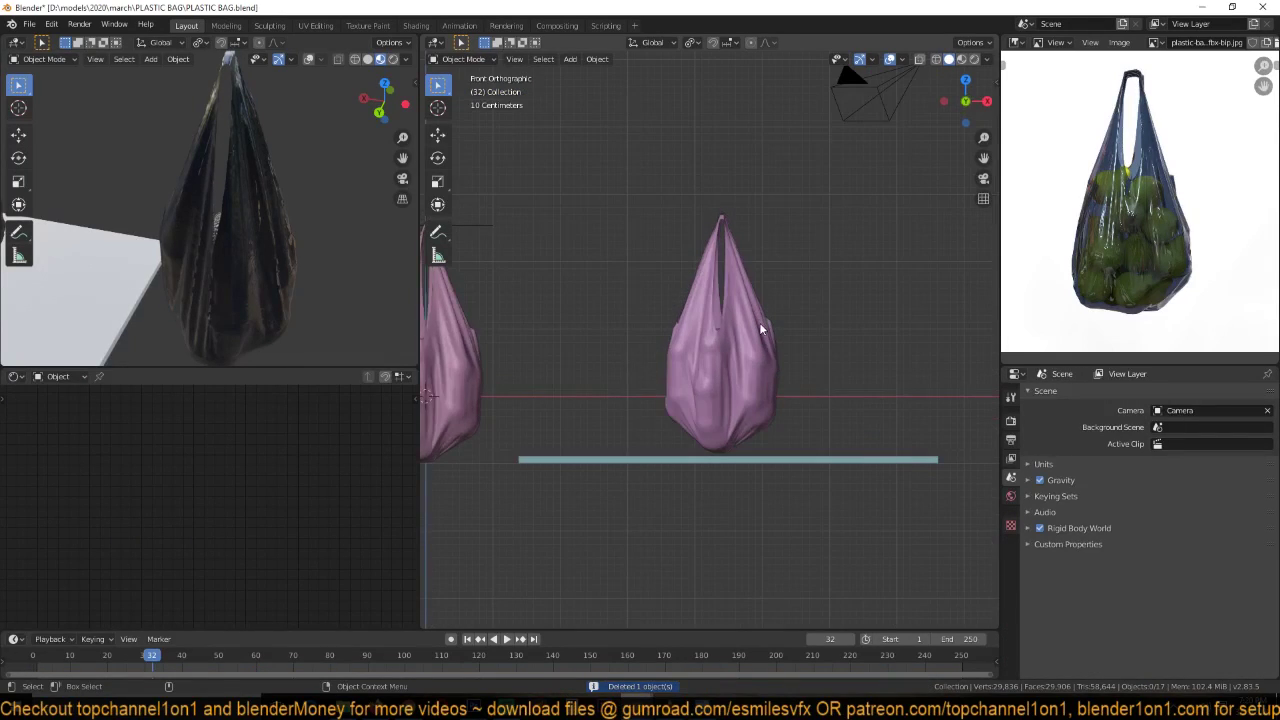
pyautogui.press('space')
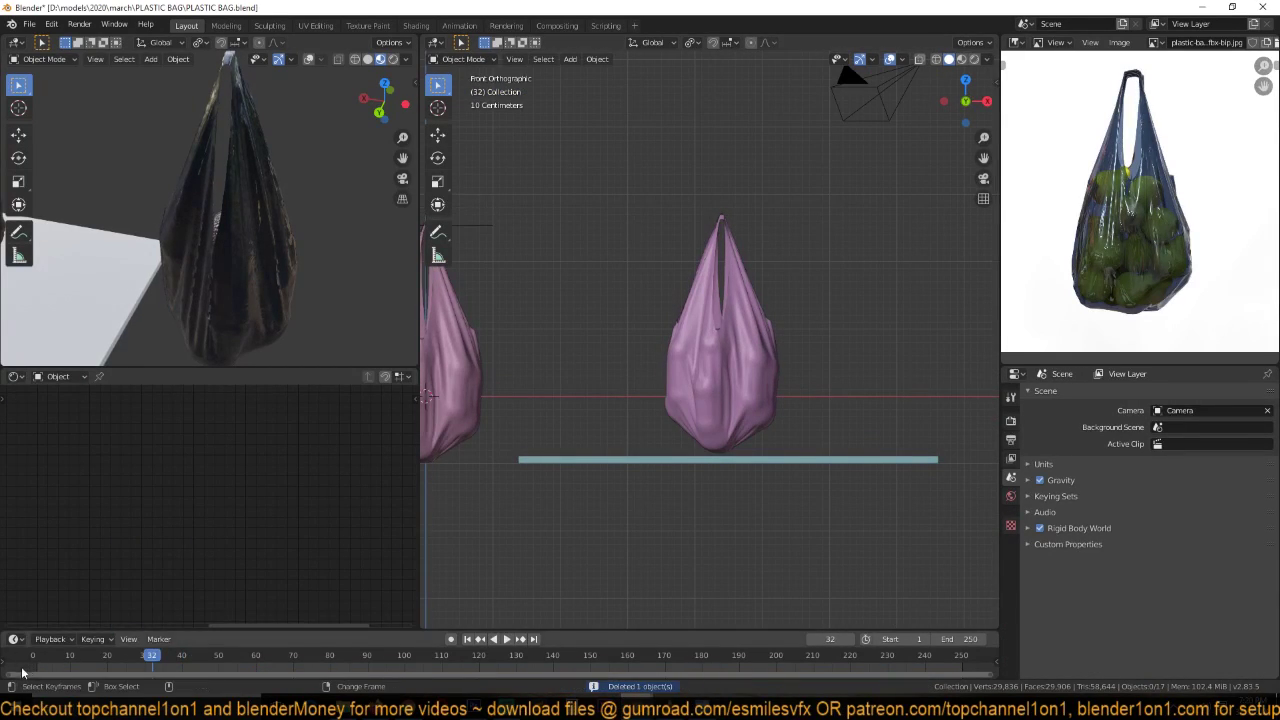
pyautogui.hotkey('shift', 'Left')
pyautogui.press('Escape')
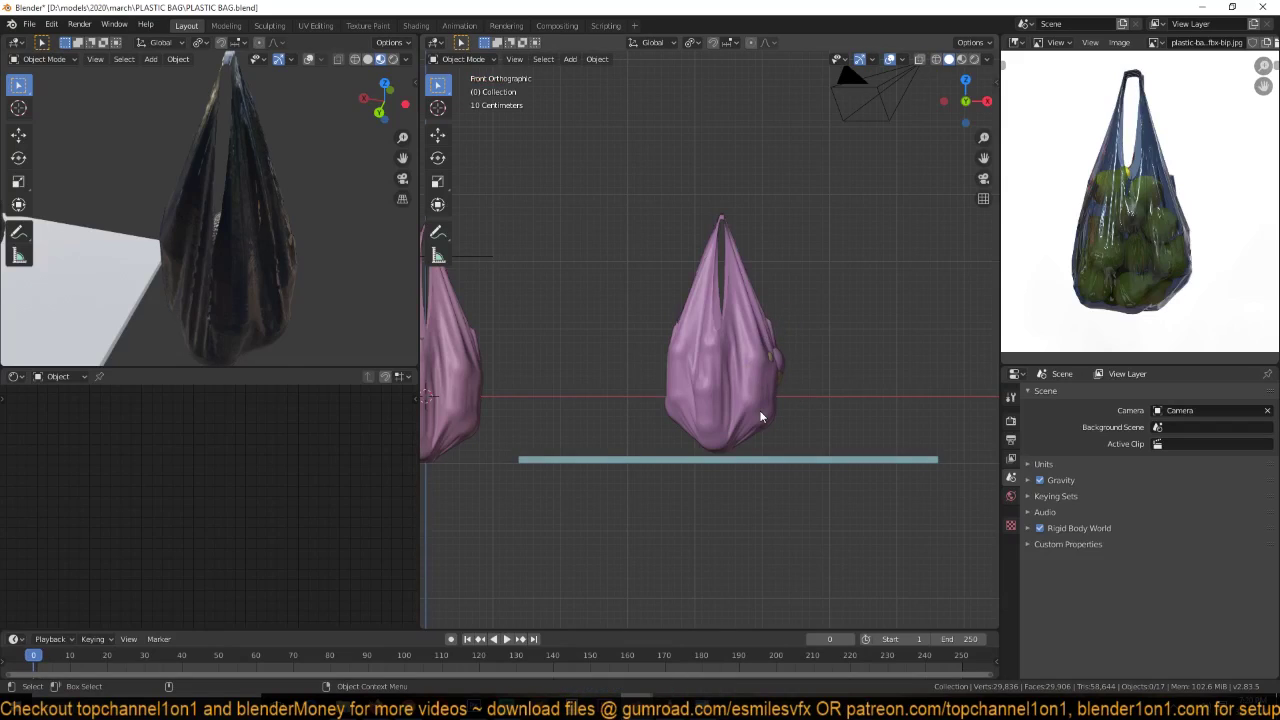
pyautogui.hotkey('shift', 'z')
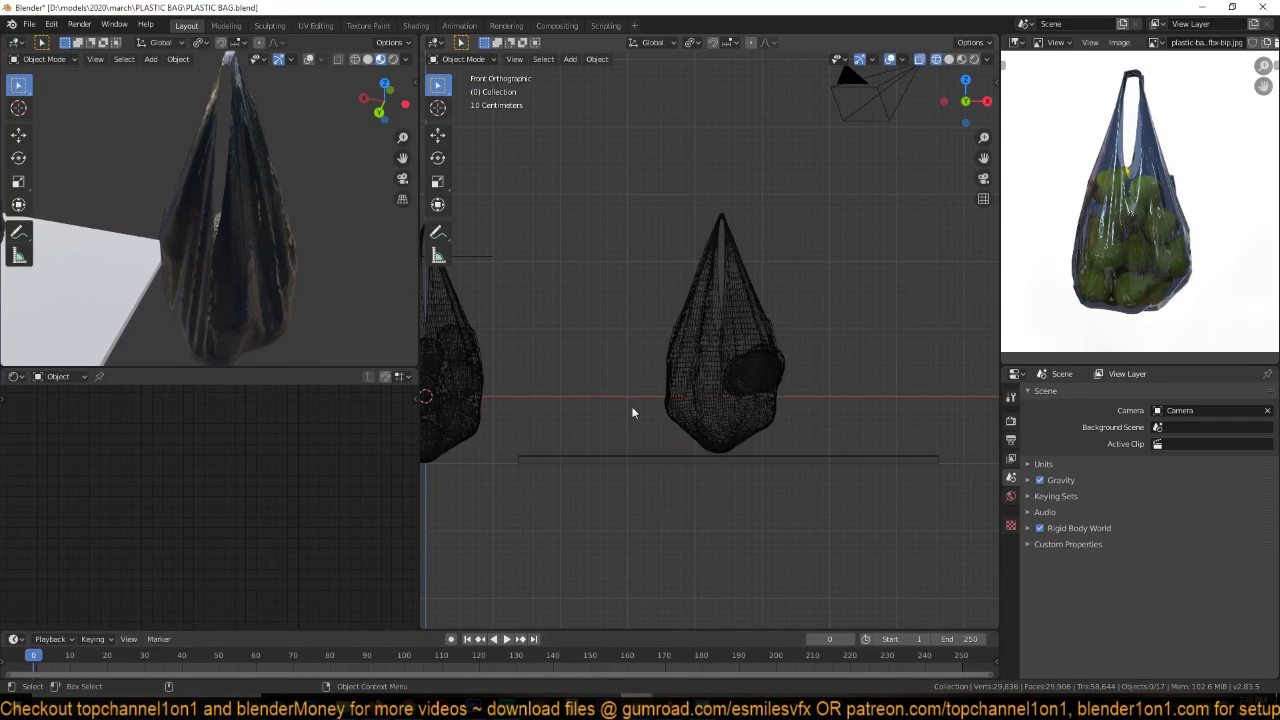
# - Check the overlapping fruits at the first frame by selecting them, and undo back to frame 32
pyautogui.click(758, 366)
pyautogui.click(758, 366)
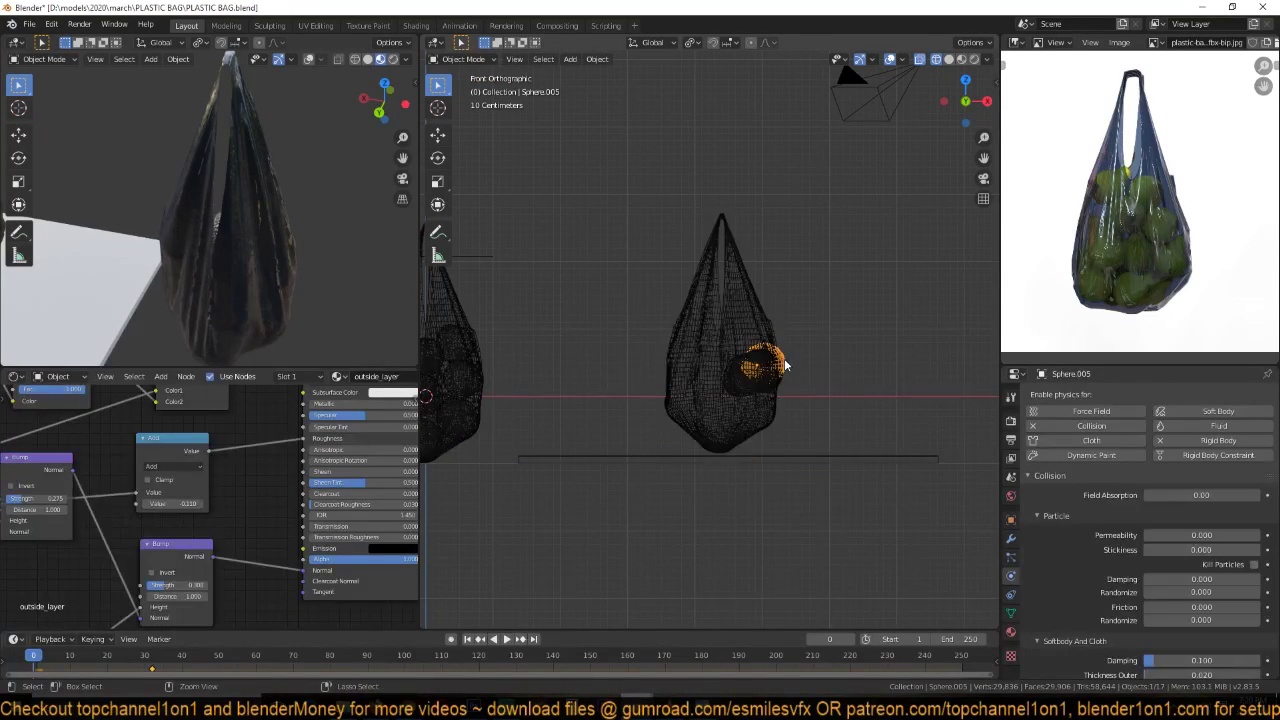
pyautogui.click(758, 366)
pyautogui.hotkey('ctrl', 'z')
pyautogui.hotkey('ctrl', 'z')
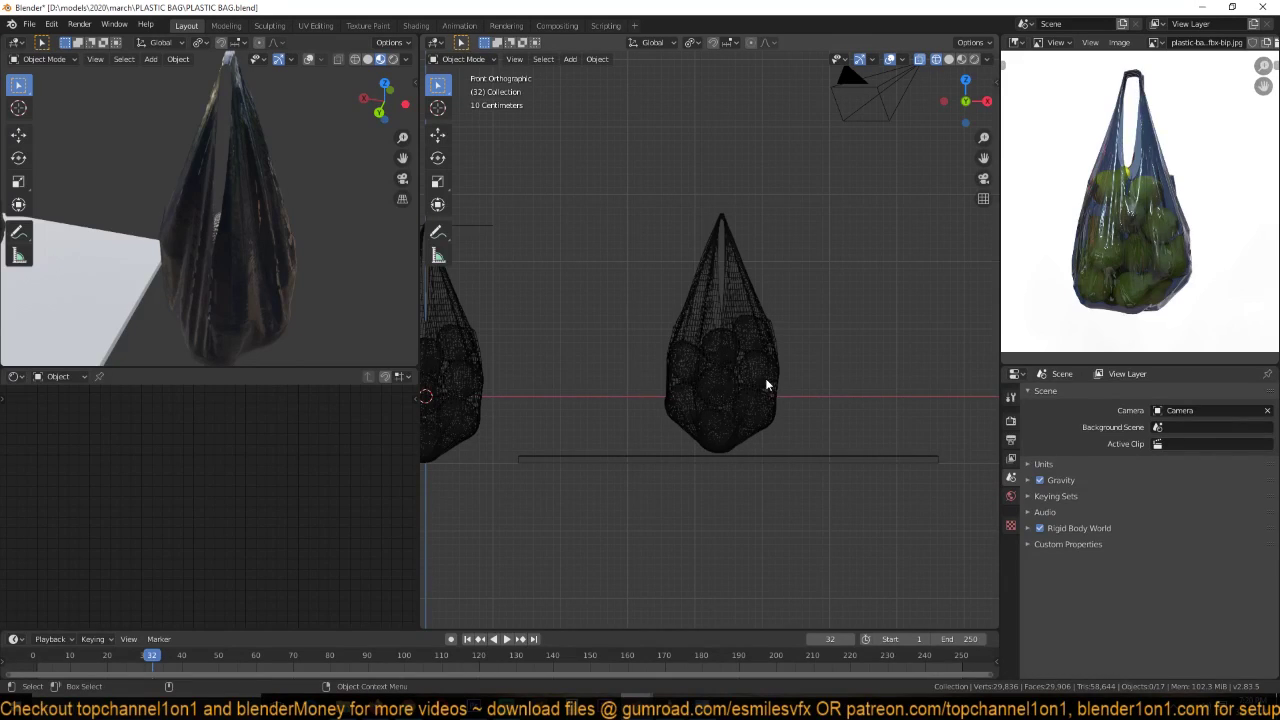
# - Save the file and delete the keyframes of the bag and all the fruits inside it
pyautogui.scroll(2, 767, 385)
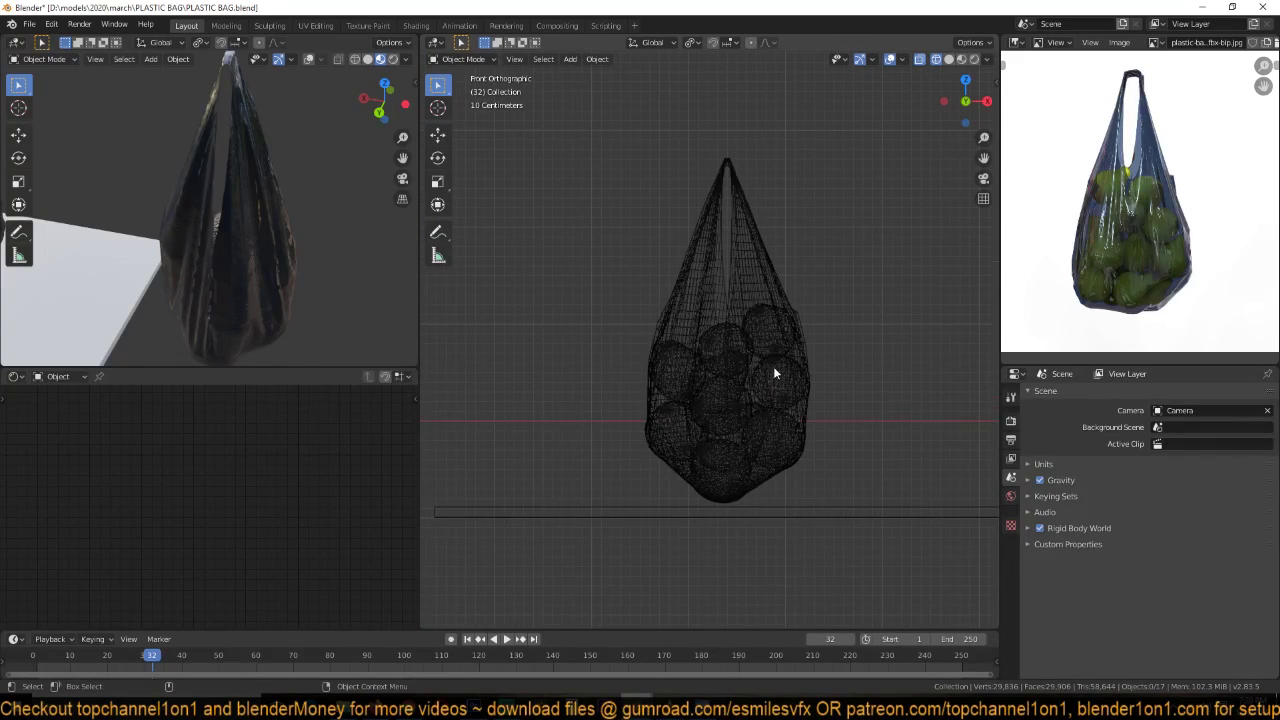
pyautogui.keyDown('shift'); pyautogui.moveTo(774, 369); pyautogui.dragTo(766, 337, button='middle'); pyautogui.keyUp('shift')
pyautogui.hotkey('ctrl', 's')
pyautogui.moveTo(616, 280); pyautogui.dragTo(814, 424)
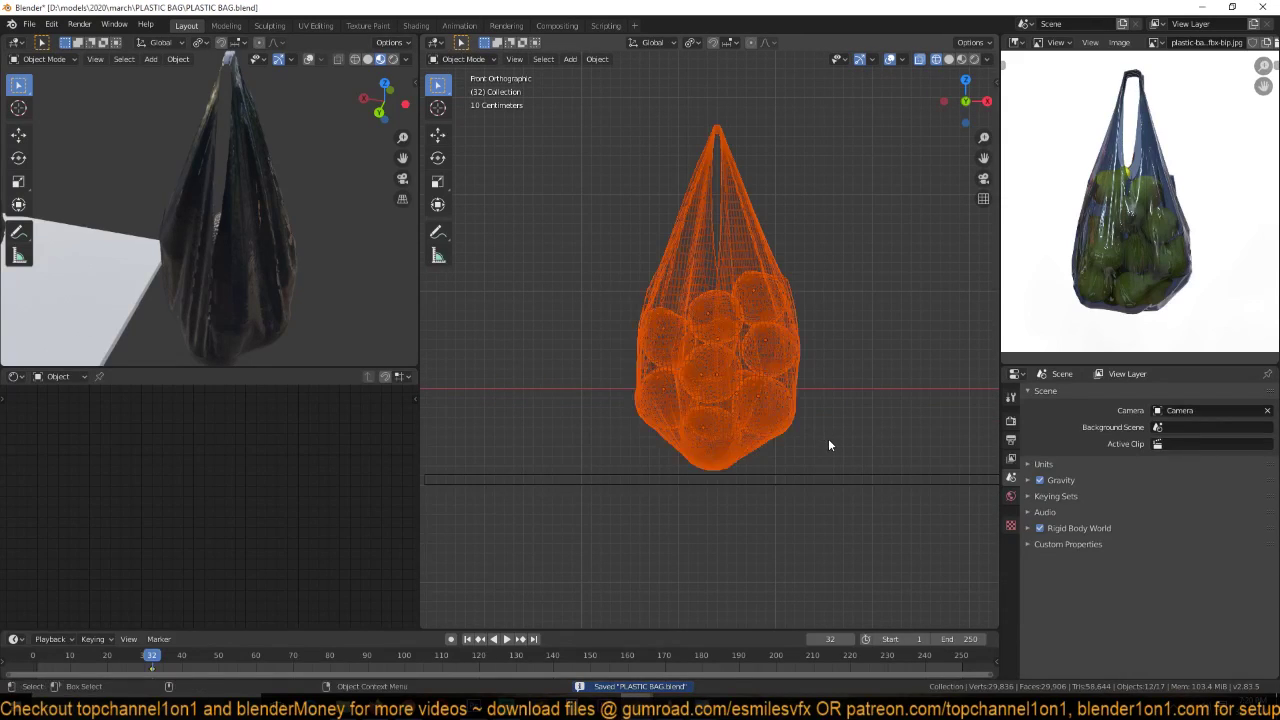
pyautogui.keyDown('shift'); pyautogui.click(737, 237); pyautogui.keyUp('shift')
pyautogui.press('x')
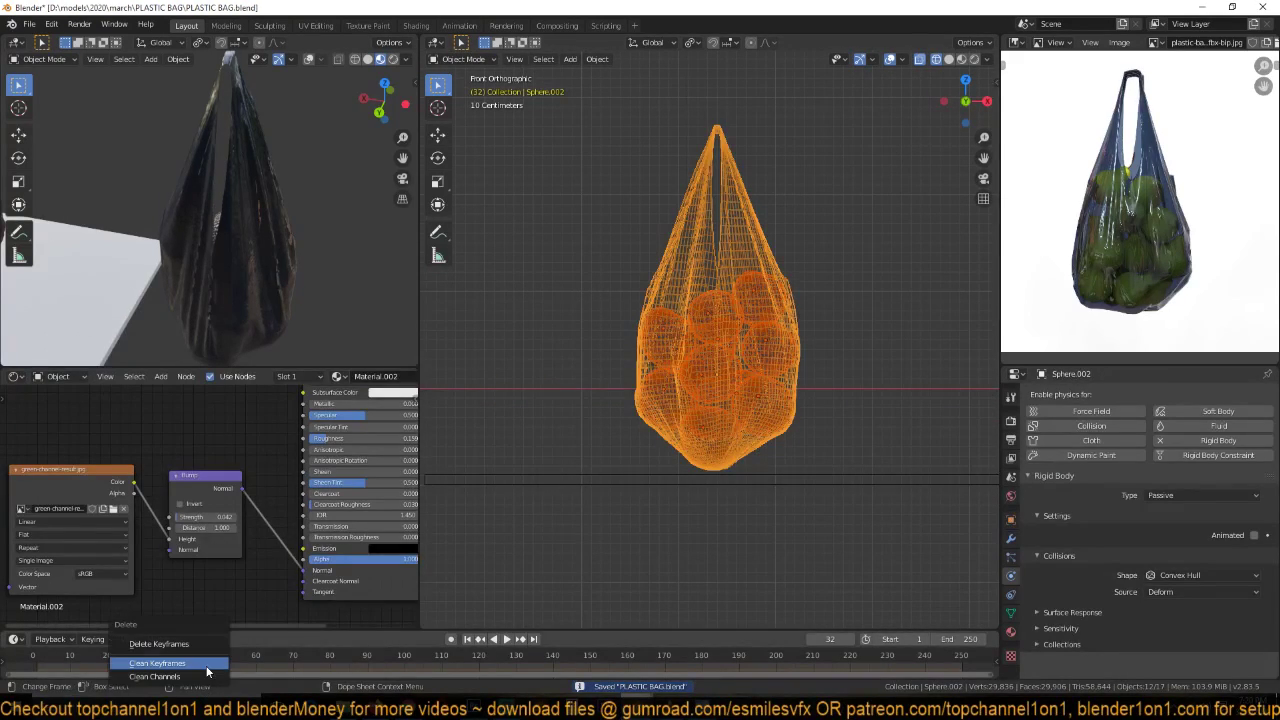
pyautogui.click(200, 645)
# - Preview the animation from the first frame and undo the frame change
pyautogui.moveTo(152, 657); pyautogui.dragTo(2, 658)
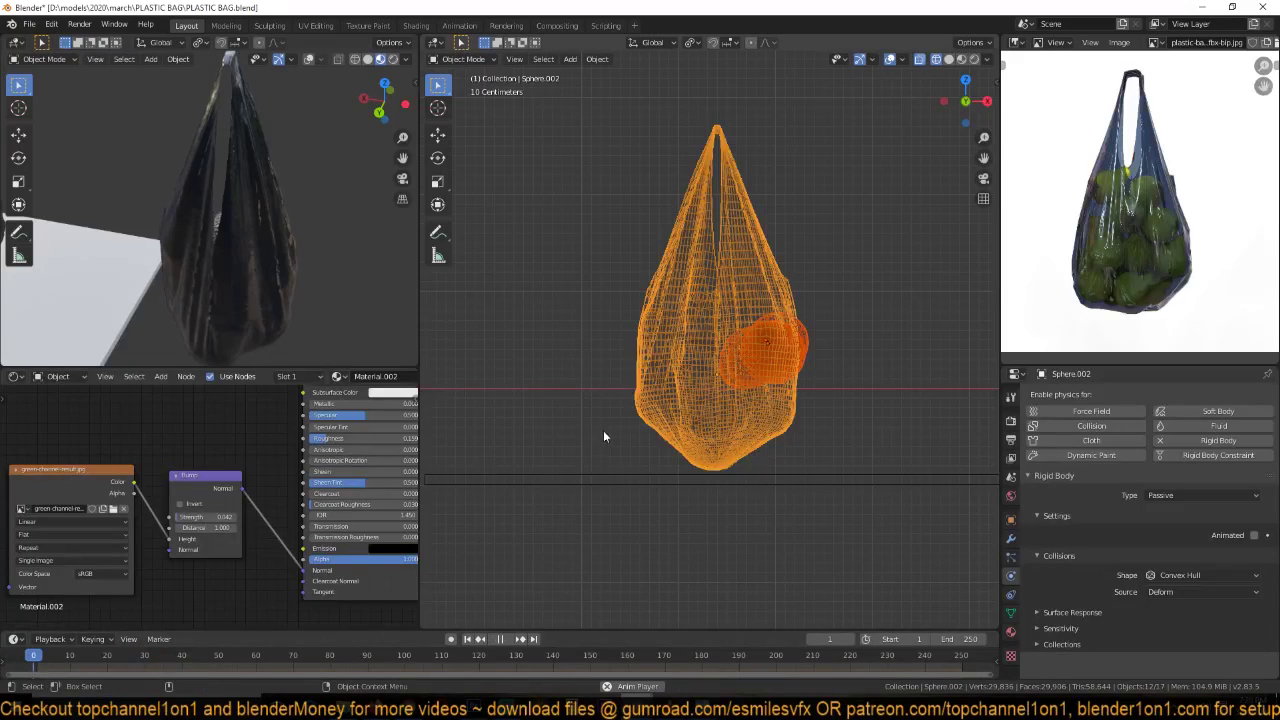
pyautogui.press('Escape')
pyautogui.hotkey('ctrl', 'z')
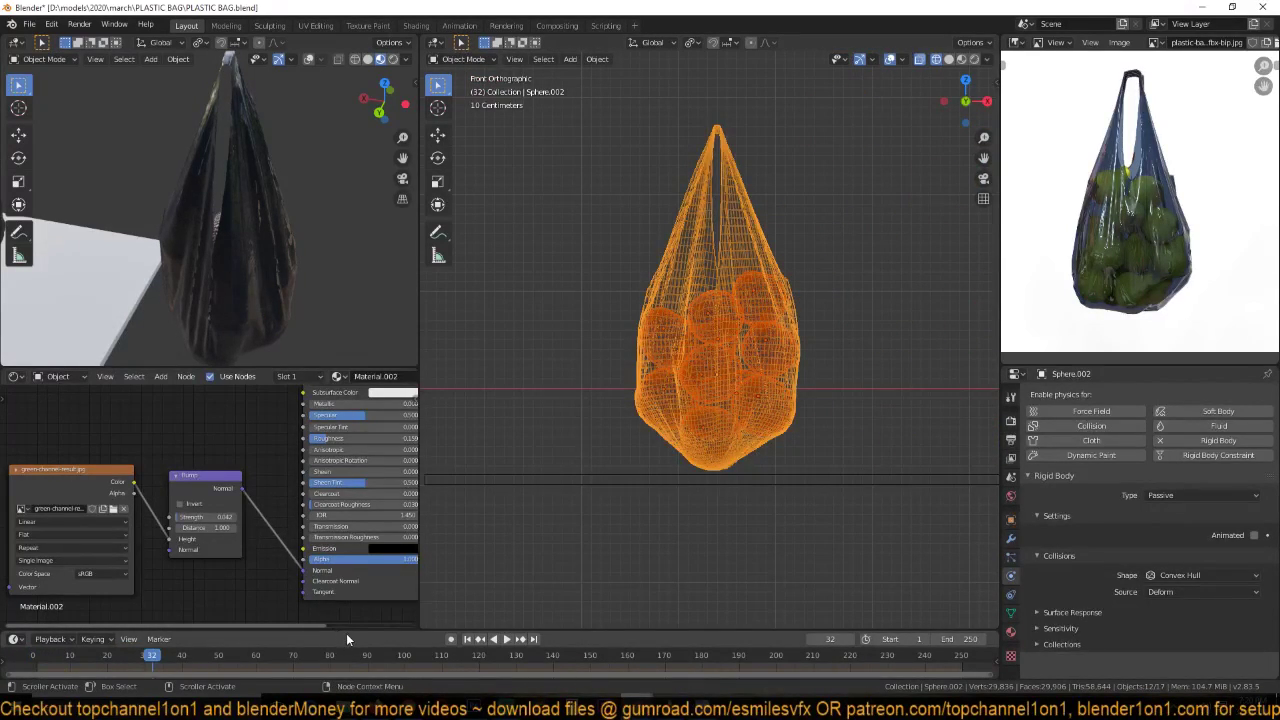
# - Enlarge the timeline area and hide the plastic bag so only its fruits remain in view
pyautogui.moveTo(346, 630); pyautogui.dragTo(346, 590)
pyautogui.click(755, 227)
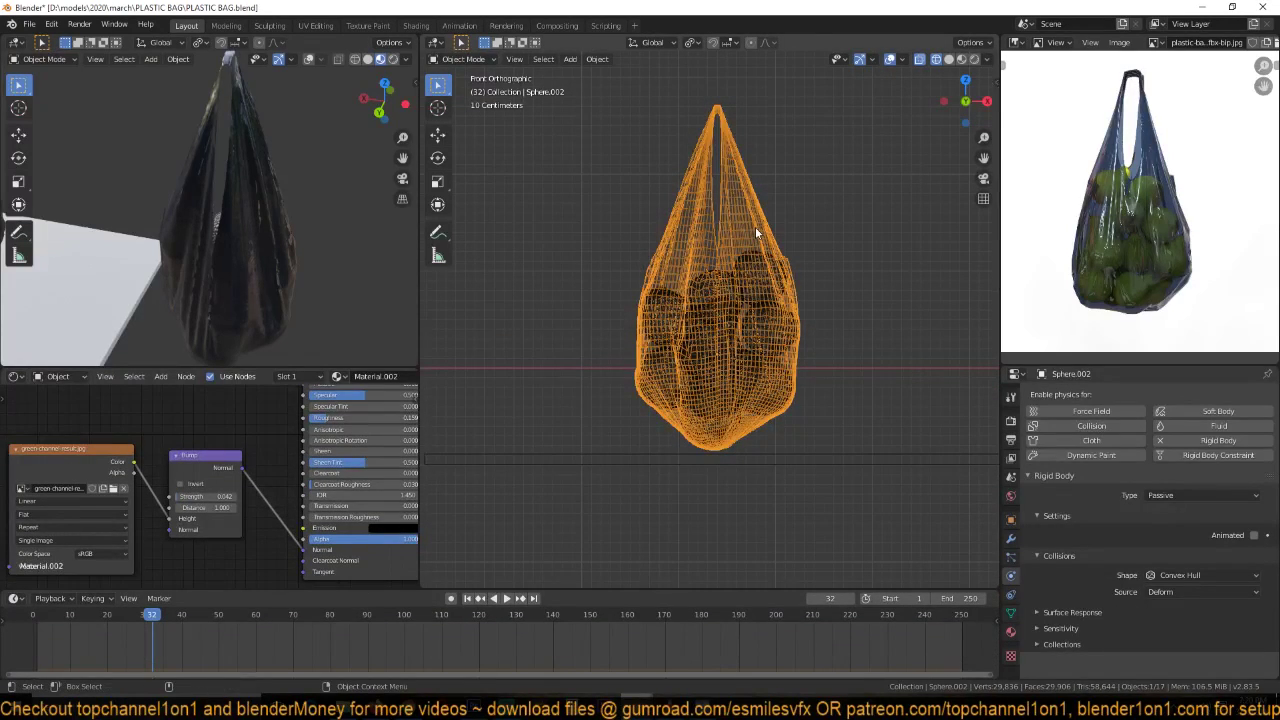
pyautogui.press('h')
# - Select all the fruits and apply their rigid body transformation
pyautogui.click(693, 352)
pyautogui.click(667, 377)
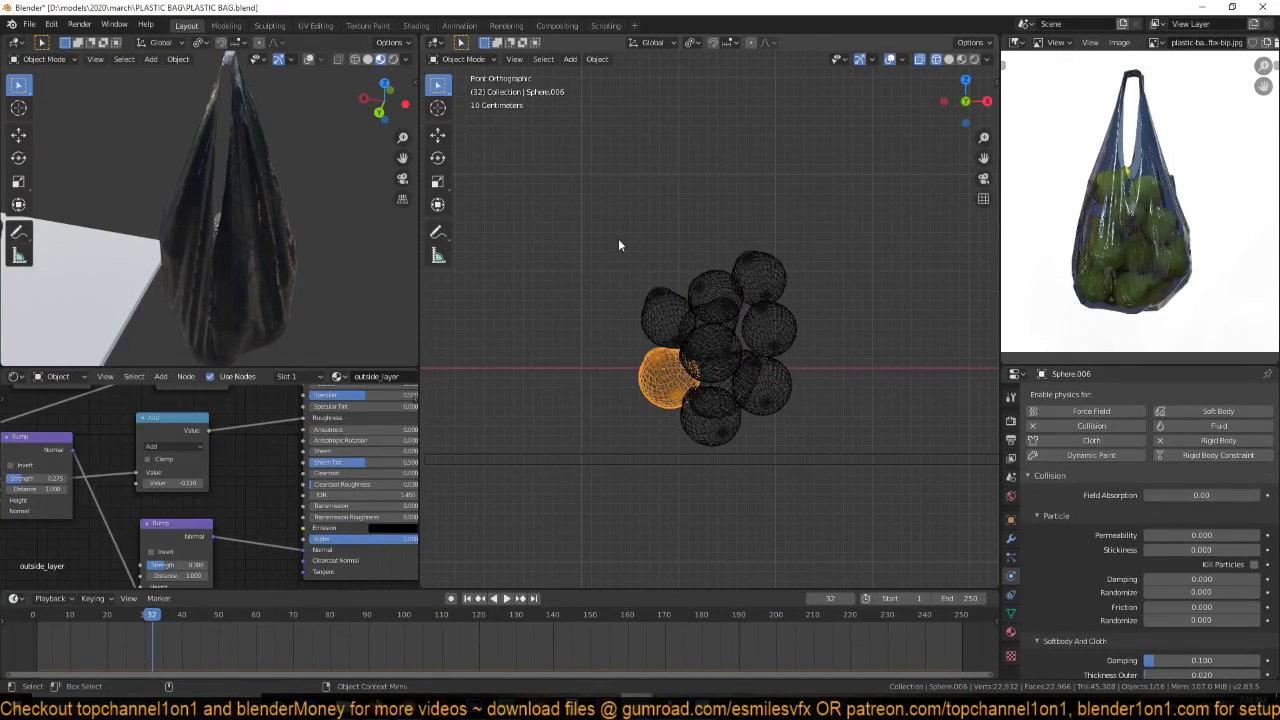
pyautogui.moveTo(618, 238); pyautogui.dragTo(828, 436)
pyautogui.click(597, 59)
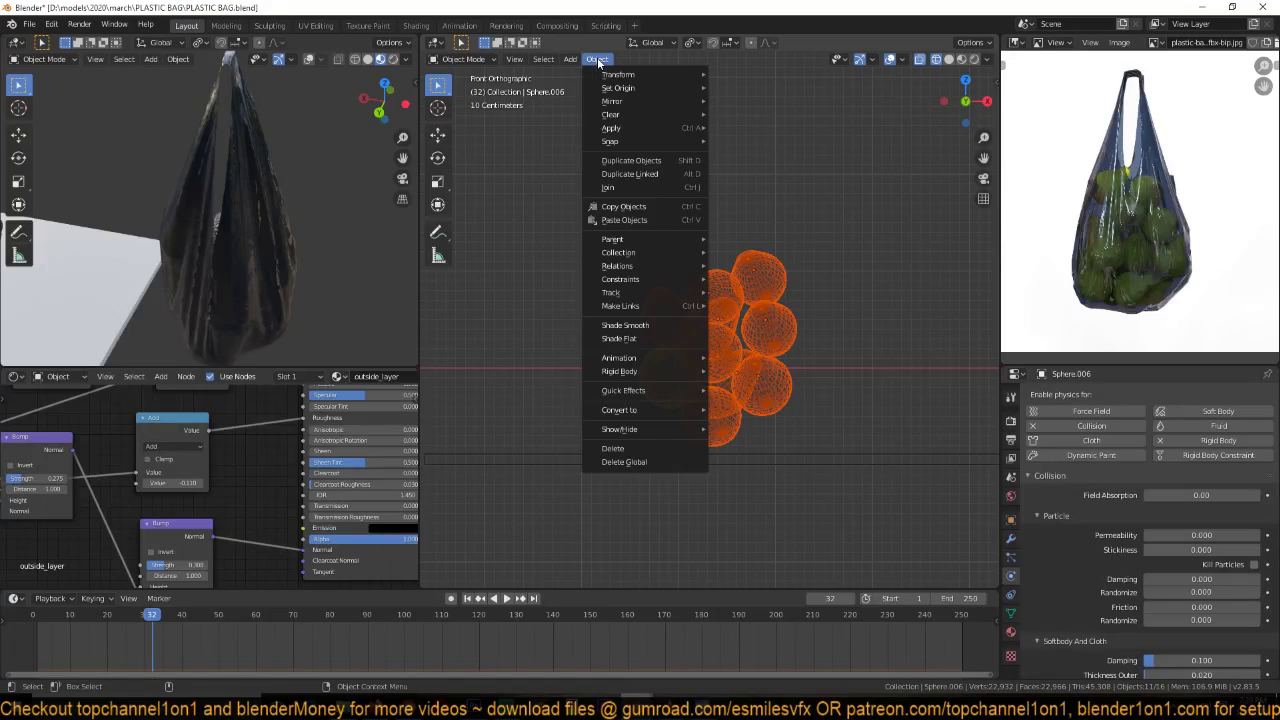
pyautogui.moveTo(650, 371)
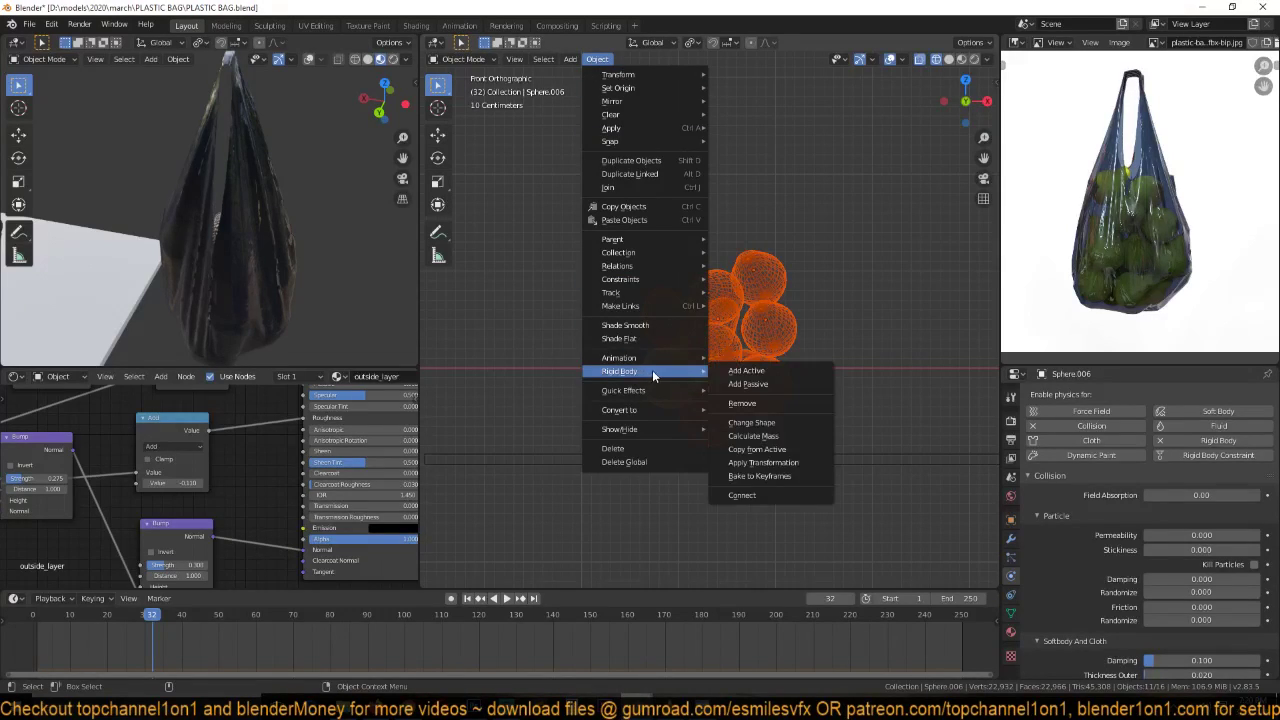
pyautogui.click(790, 461)
# - Preview the fruits' simulation from frame 0 and unhide the bag
pyautogui.click(16, 617)
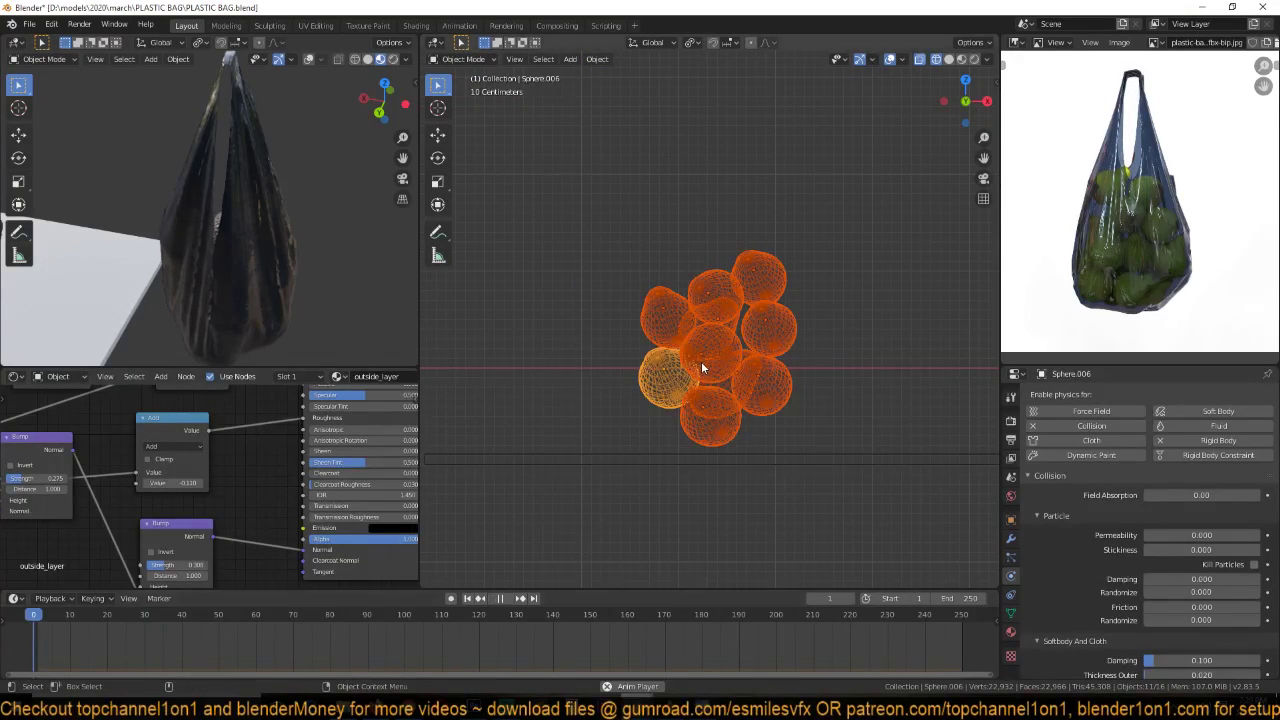
pyautogui.press('space')
pyautogui.press('Escape')
pyautogui.hotkey('alt', 'h')
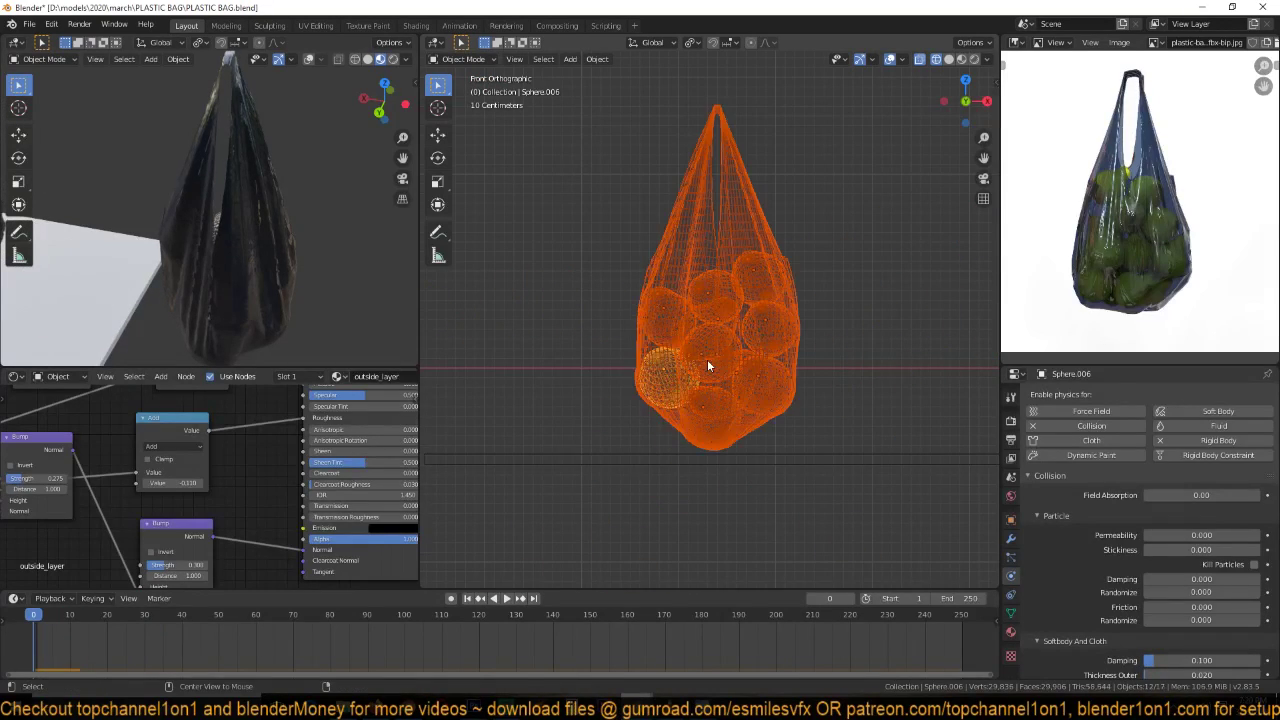
# - Set the bag's rigid body collision shape to Mesh
pyautogui.click(755, 236)
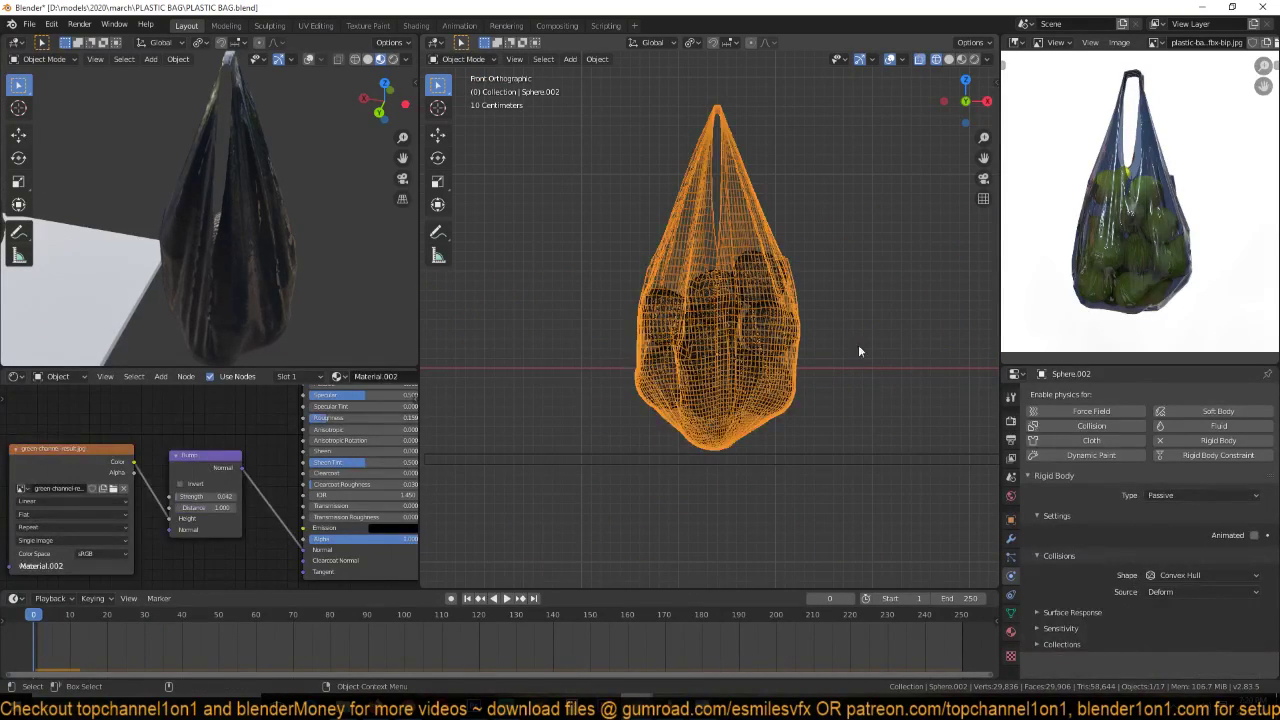
pyautogui.click(1221, 562)
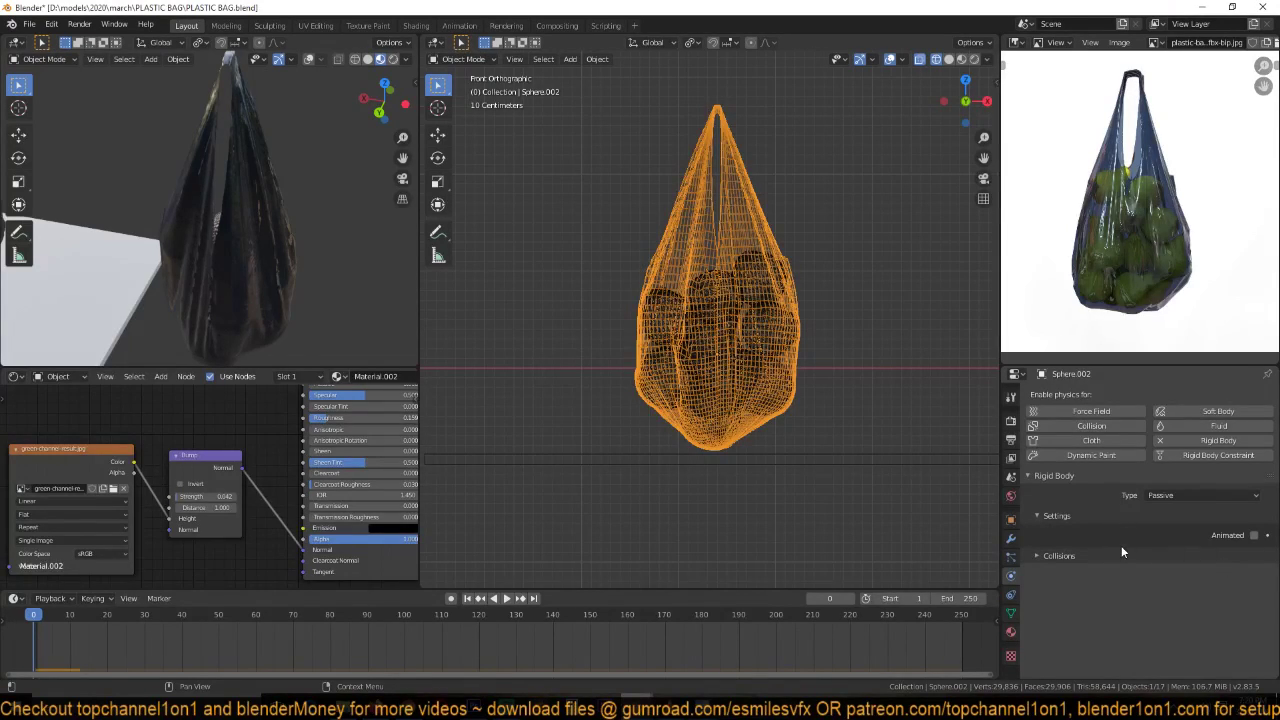
pyautogui.click(1113, 554)
pyautogui.click(1190, 575)
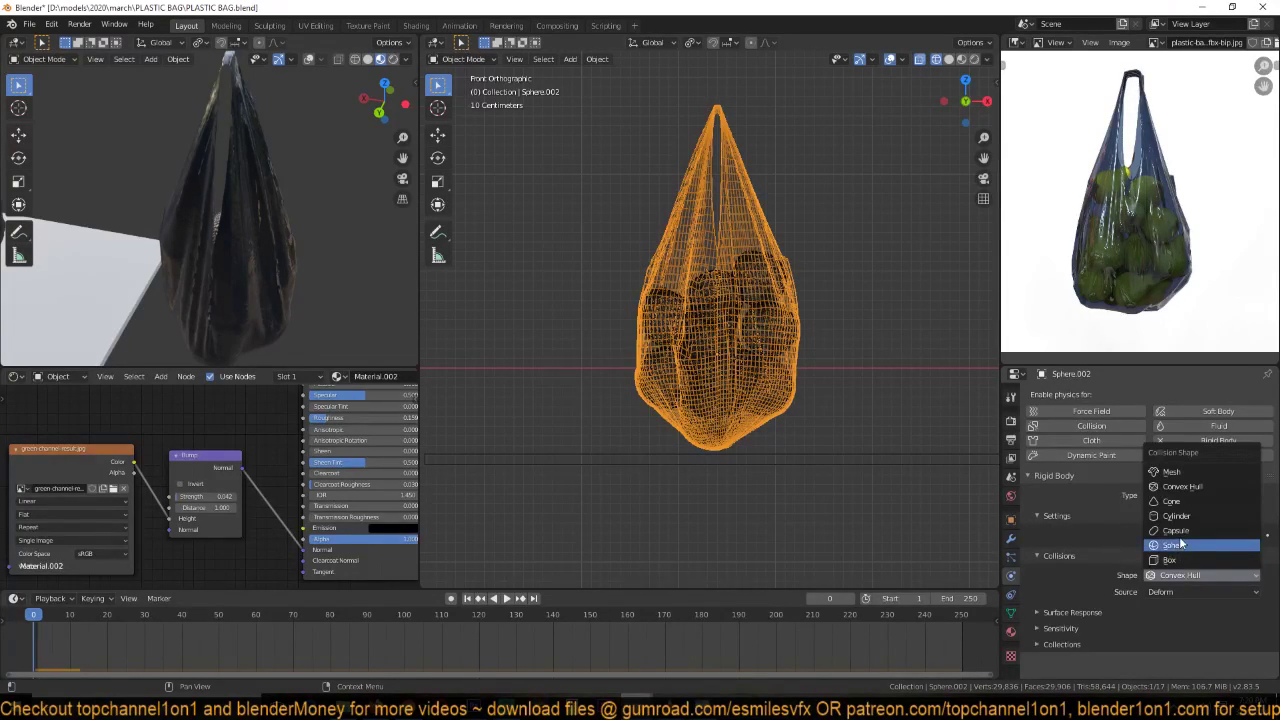
pyautogui.click(1189, 470)
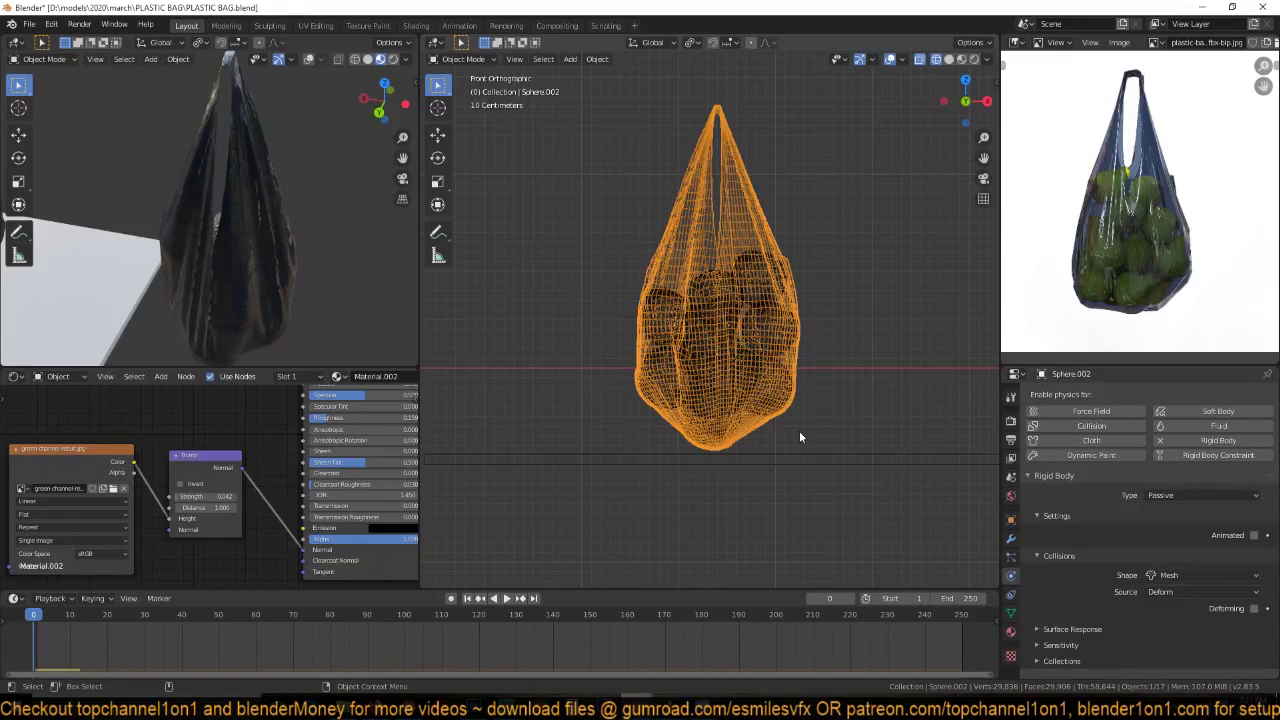
# - Play the simulation from an angled view to check how the fruits behave inside the bag
pyautogui.moveTo(799, 441); pyautogui.dragTo(752, 417, button='middle')
pyautogui.scroll(-3, 767, 477)
pyautogui.press('space')
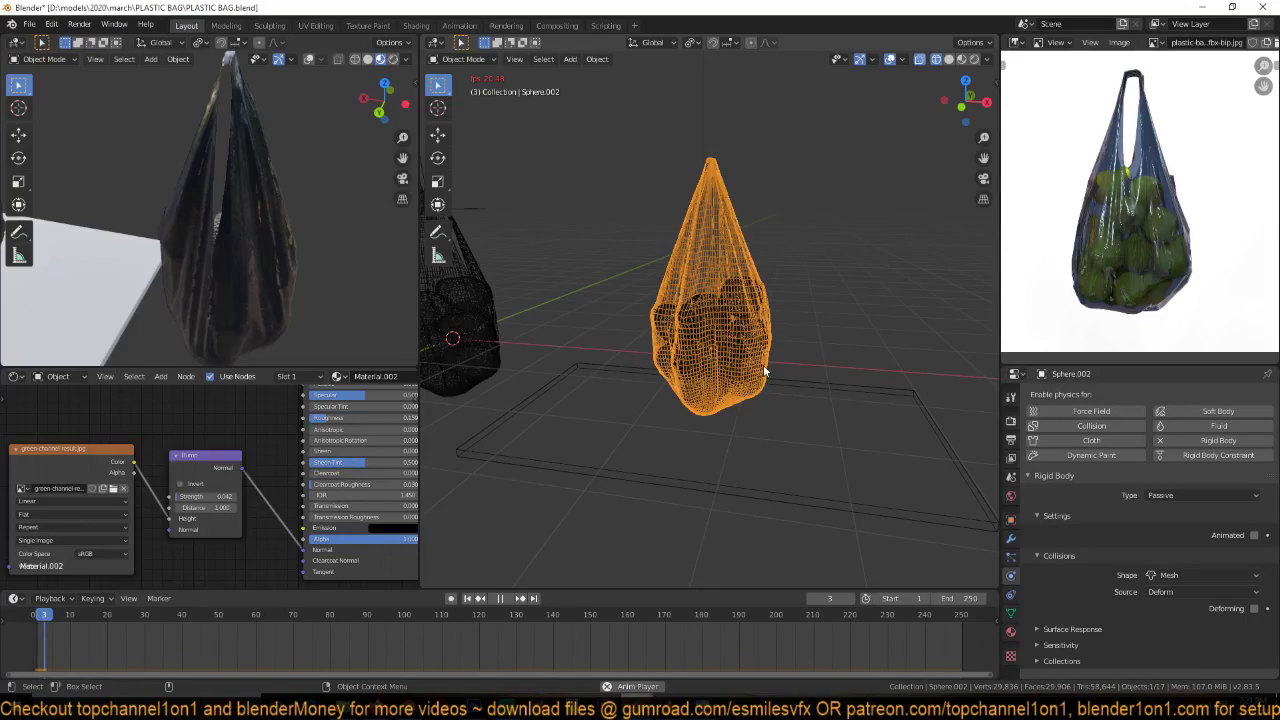
pyautogui.press('Escape')
# - Enable auto keying and key the bag's unmoved position at frame 0 in front view
pyautogui.press('KP_1')
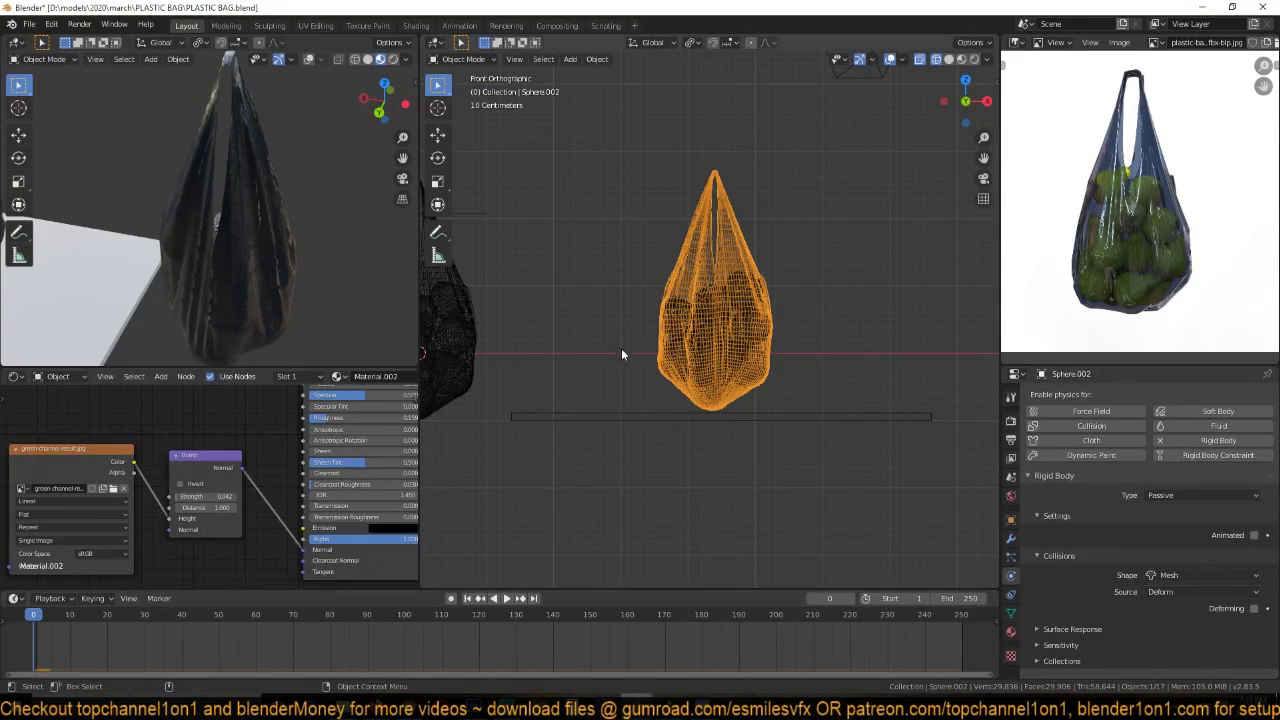
pyautogui.press('g')
pyautogui.click(649, 329)
pyautogui.click(451, 598)
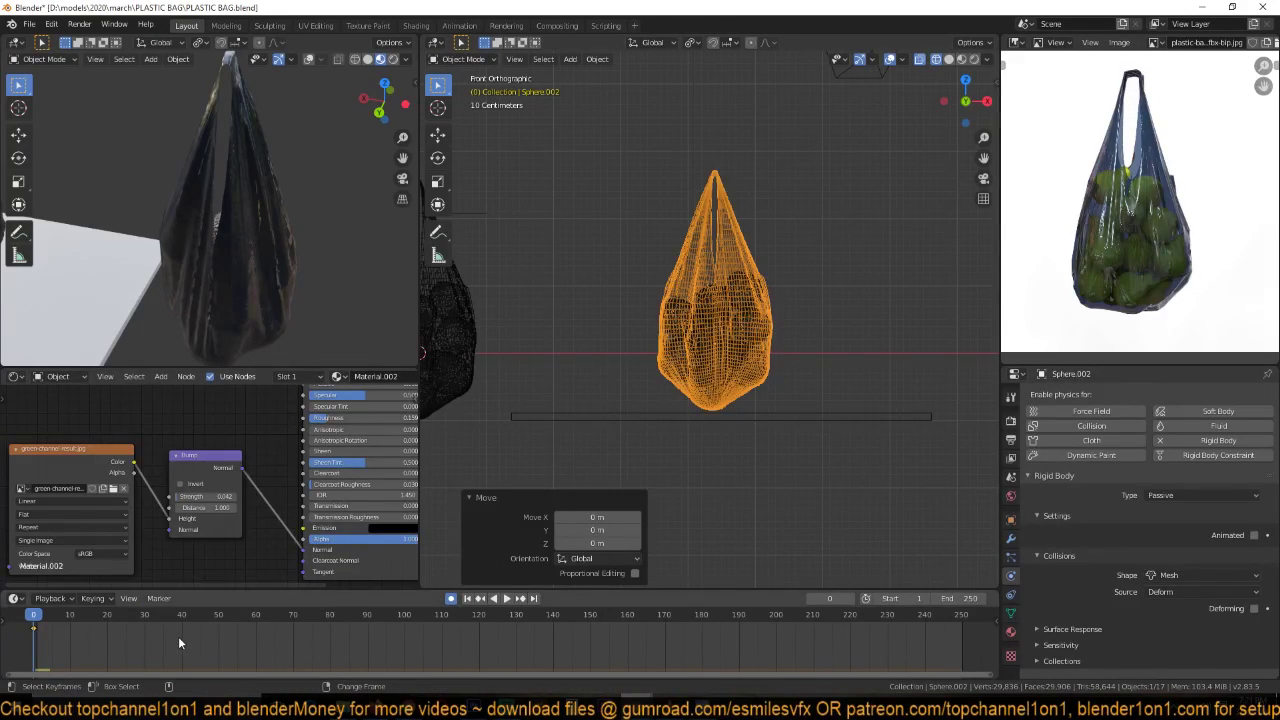
# - At frame 60, mark the bag's rigid body as Animated and move the bag about 0.89 m down along Z
pyautogui.click(256, 632)
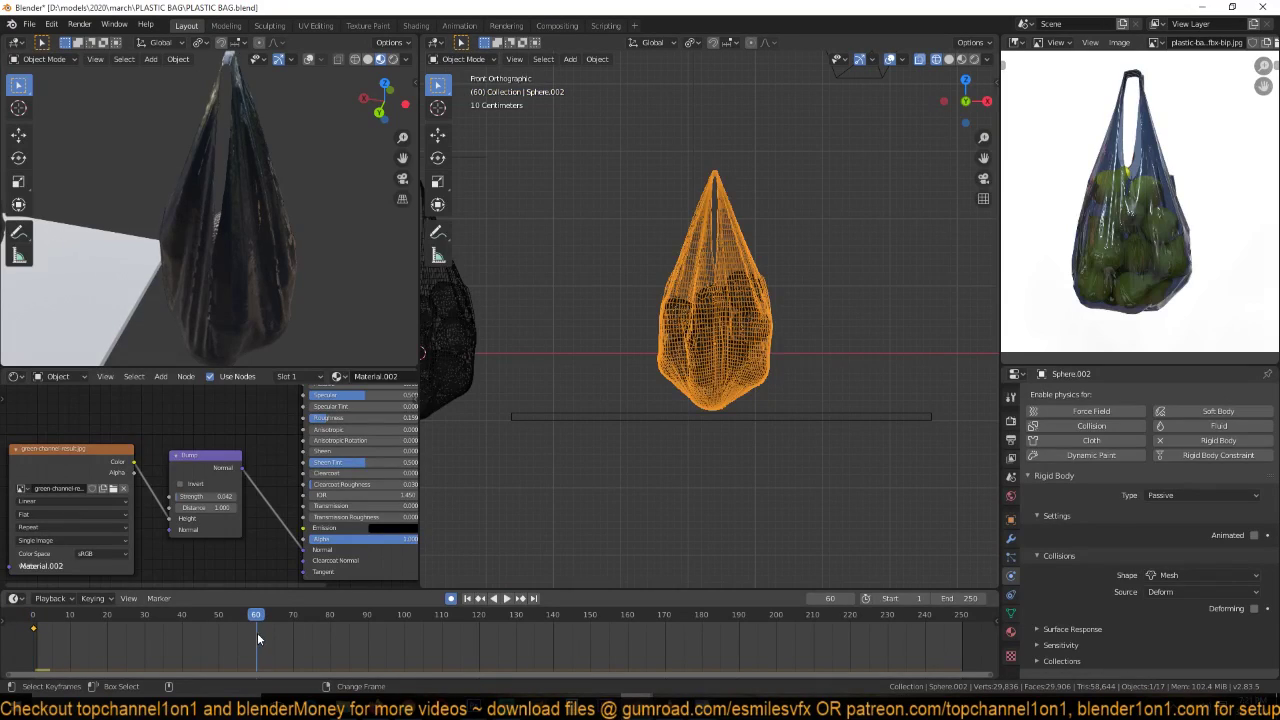
pyautogui.click(1253, 536)
pyautogui.press('g')
pyautogui.press('z')
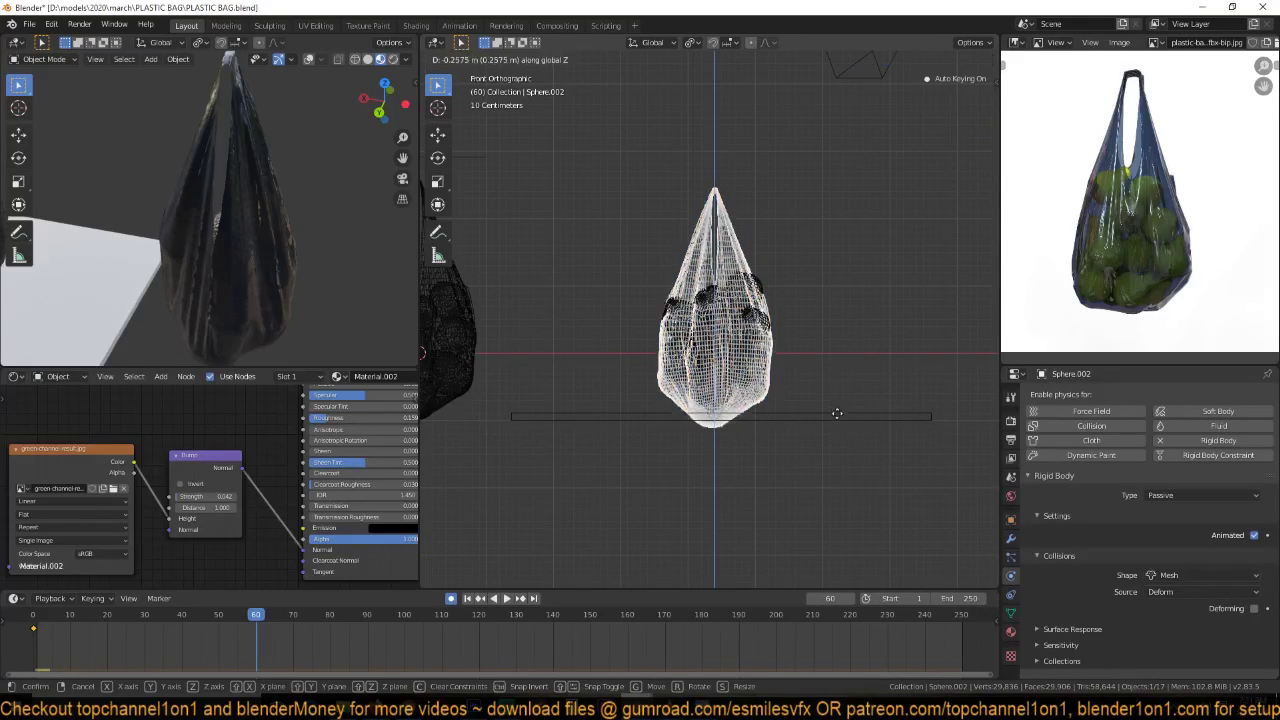
pyautogui.click(840, 452)
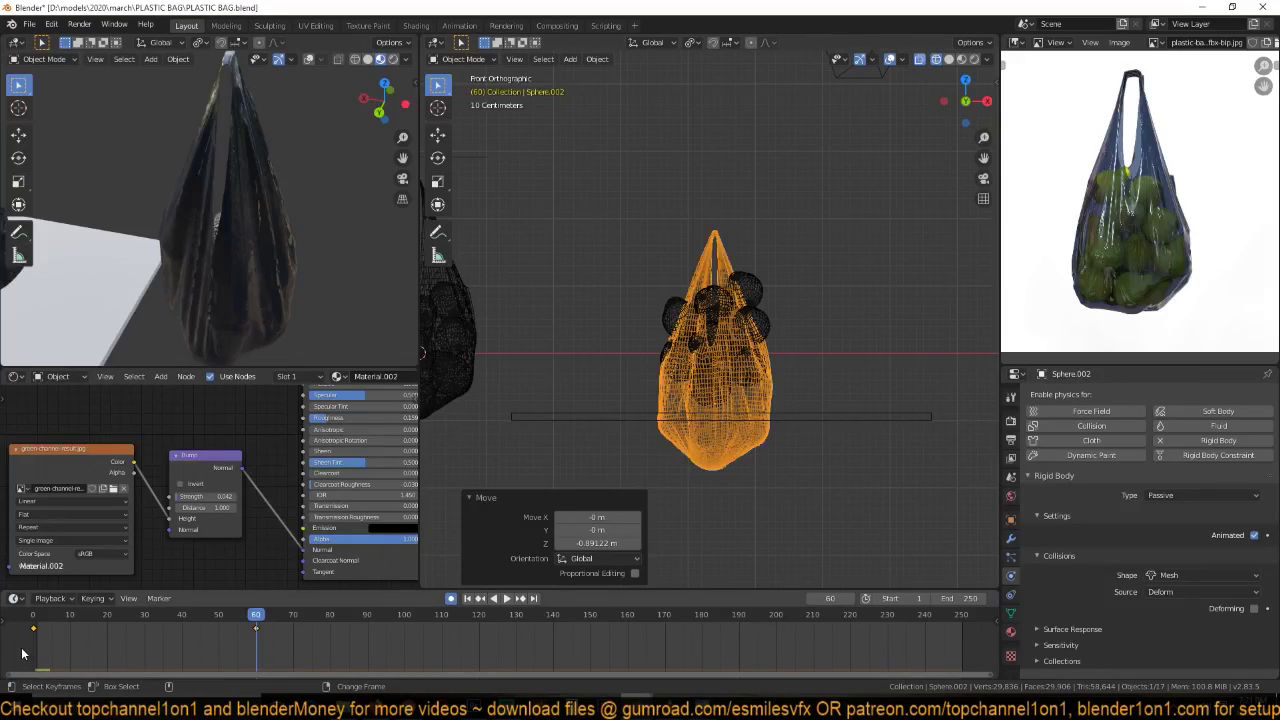
# - Play the bag's downward animation from the first frame and stop the playback
pyautogui.hotkey('shift', 'Left')
pyautogui.press('space')
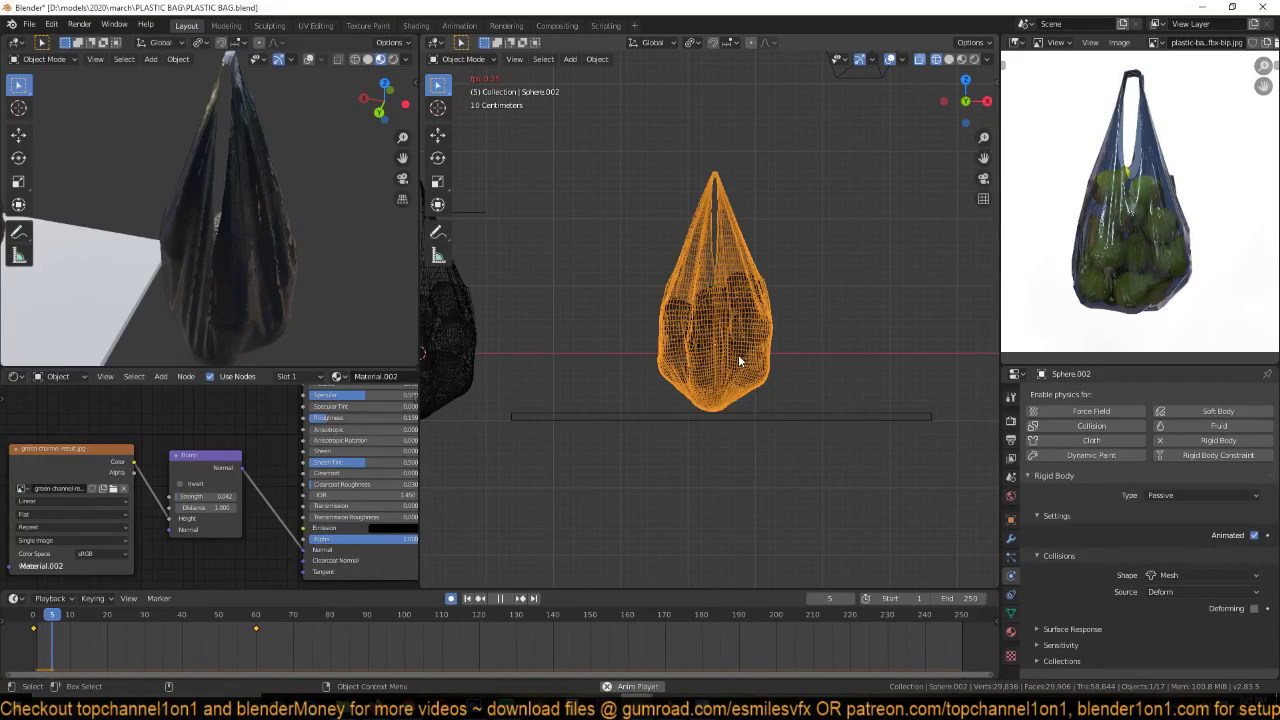
pyautogui.press('Escape')
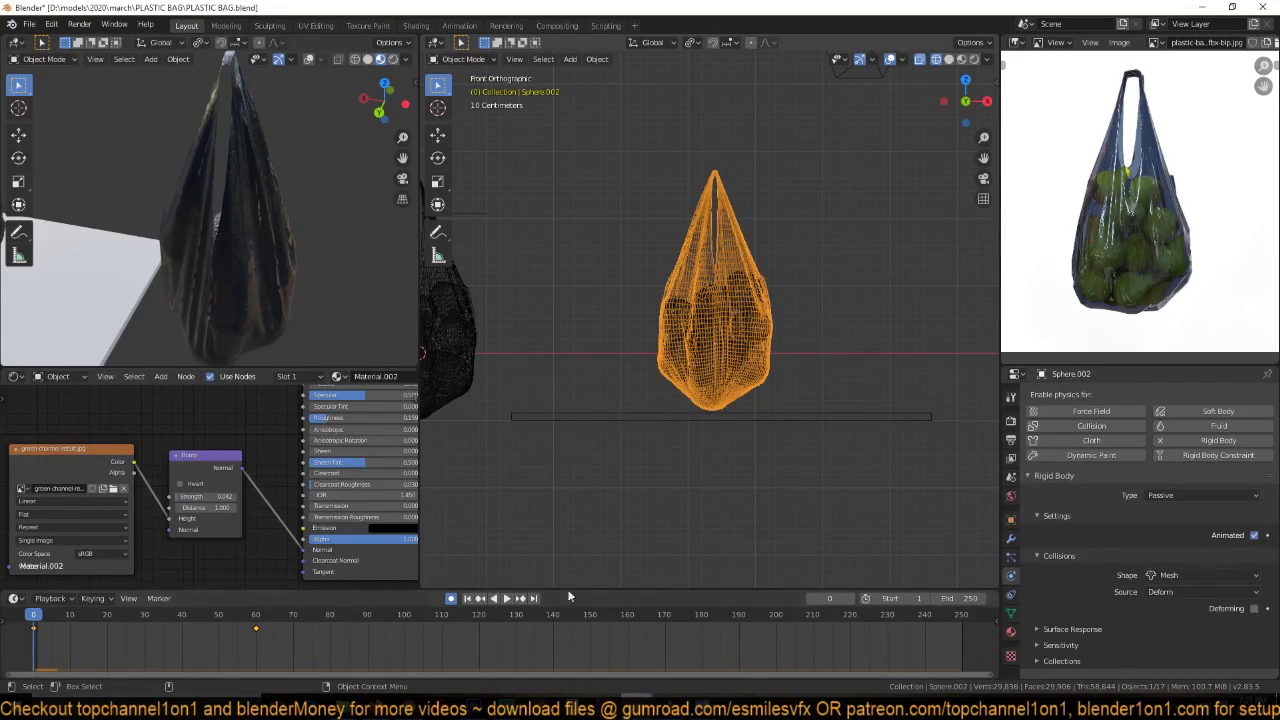
# - Switch to Photoshop and close it without saving the open document
pyautogui.click(474, 700)
pyautogui.click(1257, 7)
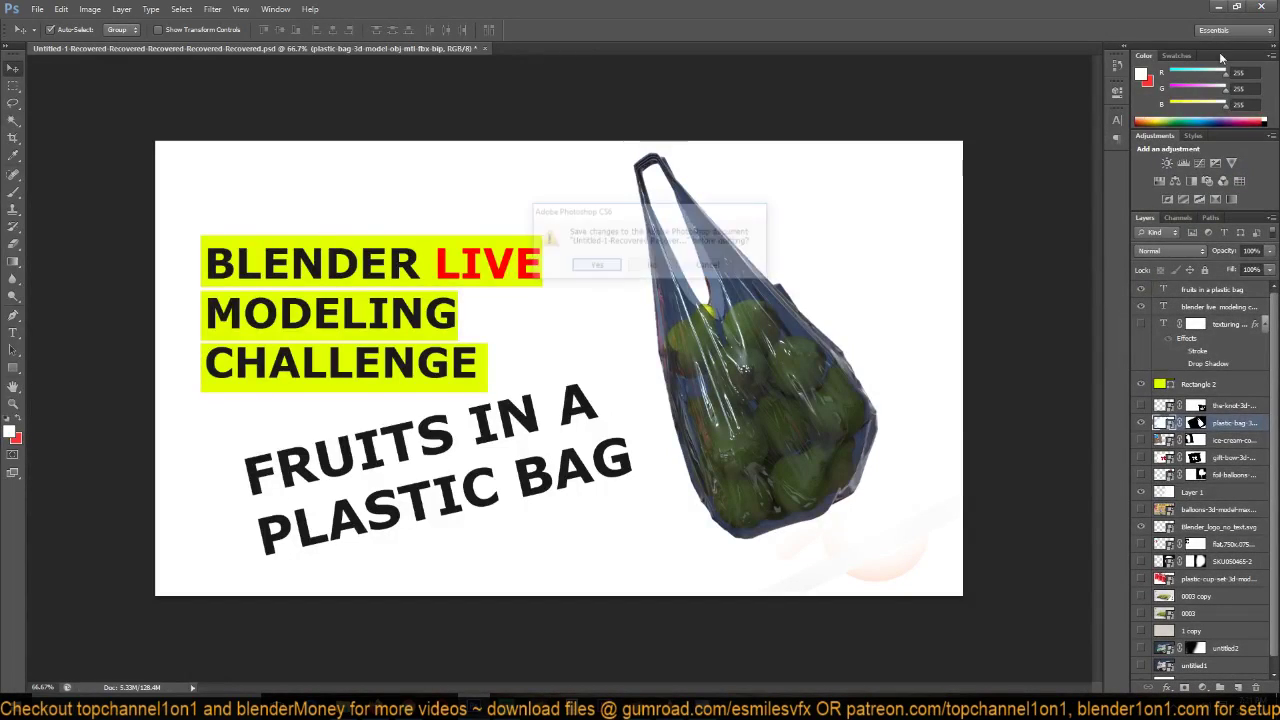
pyautogui.click(664, 268)
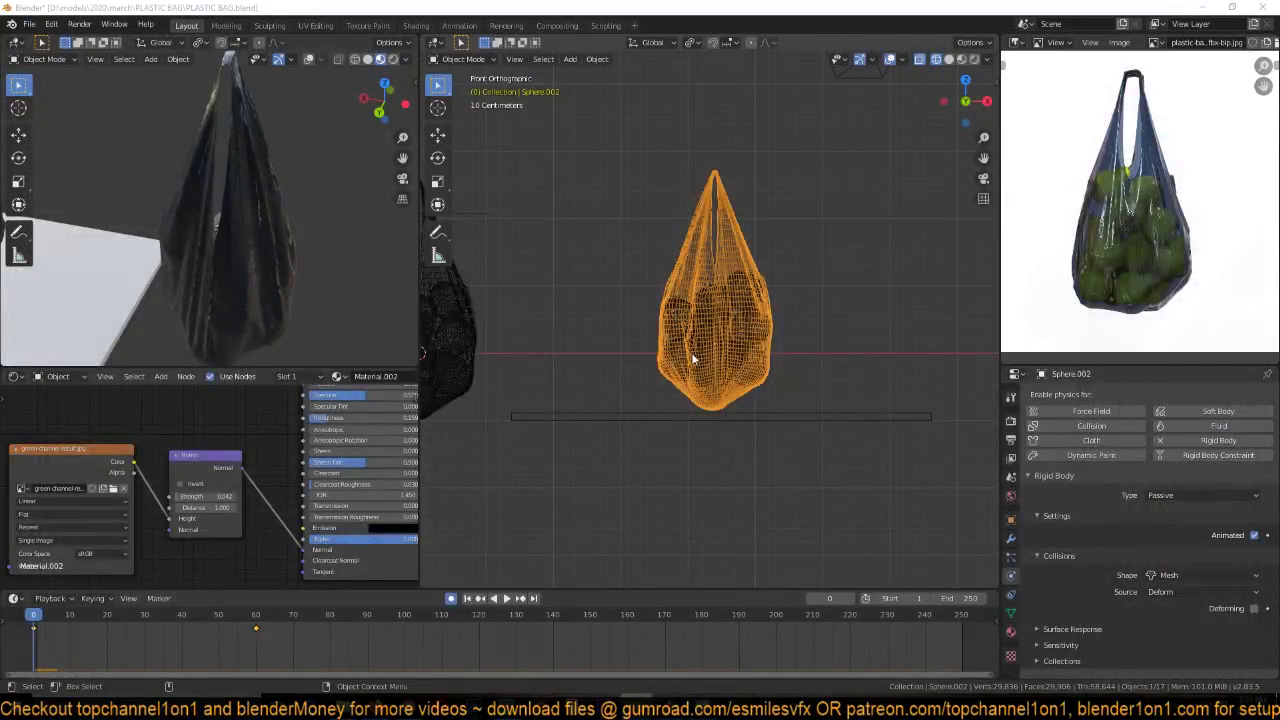
# - Add a rigid body to the slab beneath the bag and set its type to Passive
pyautogui.click(744, 325)
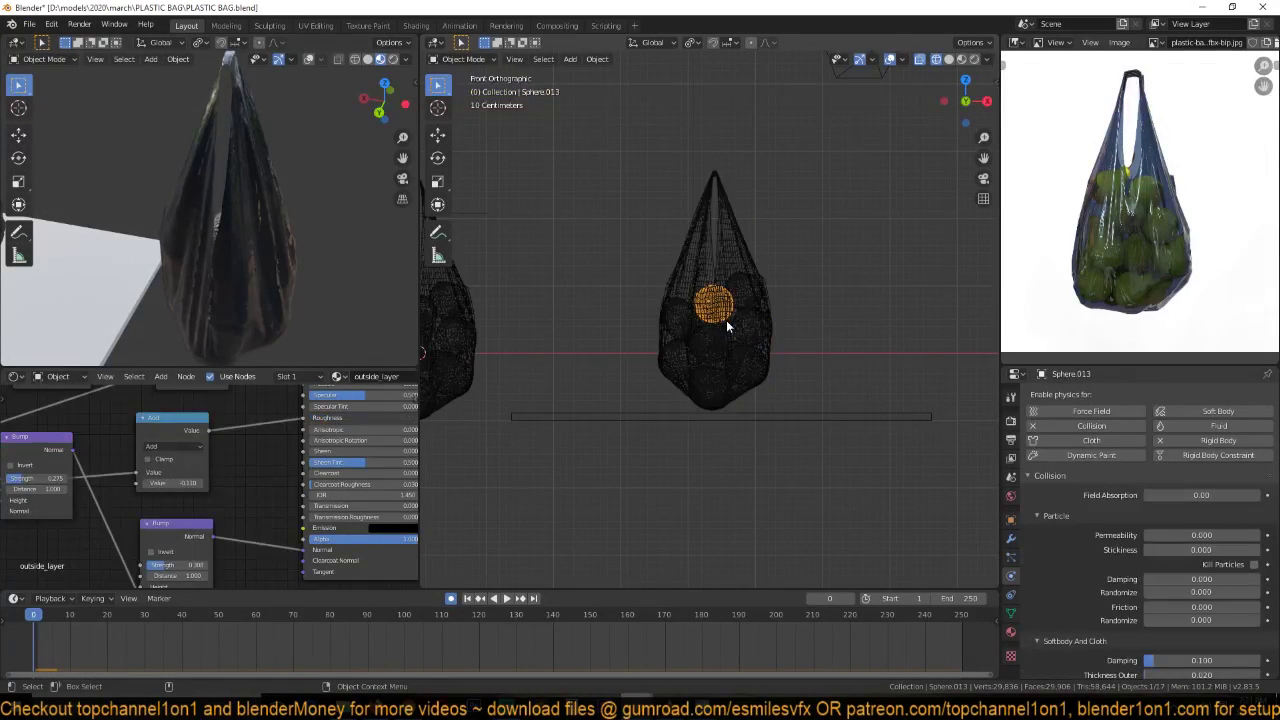
pyautogui.click(730, 320)
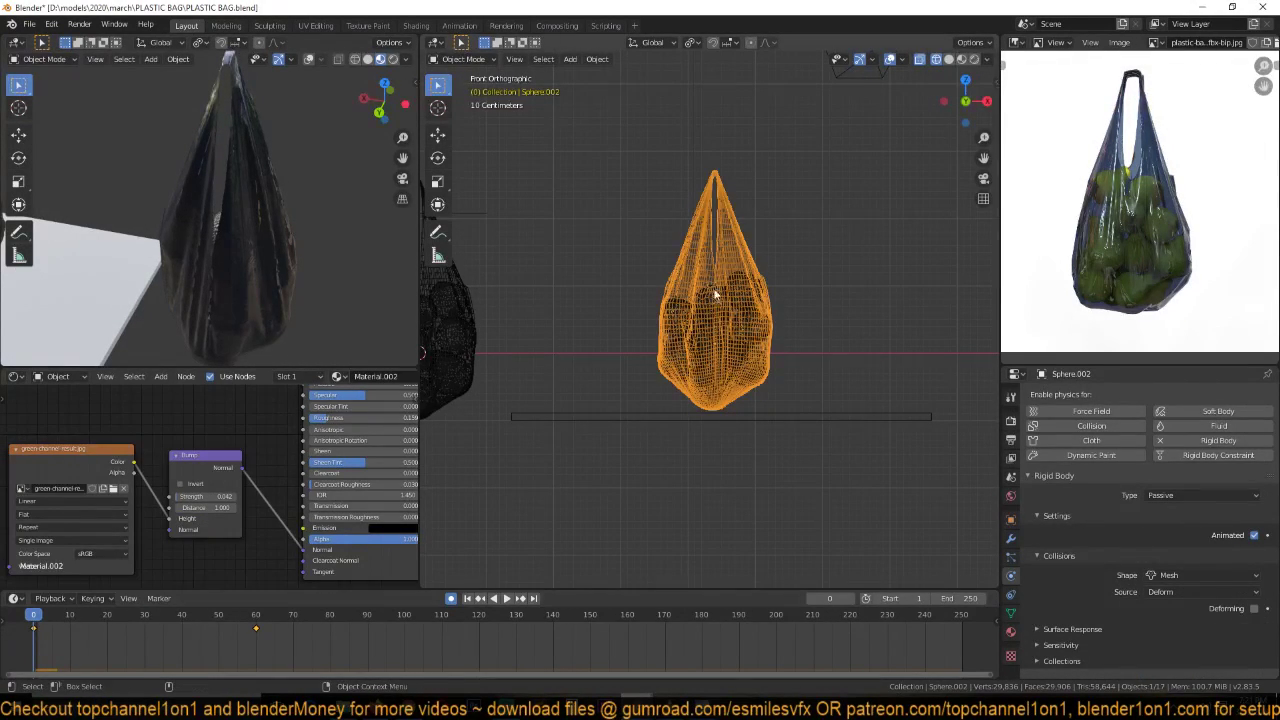
pyautogui.click(743, 416)
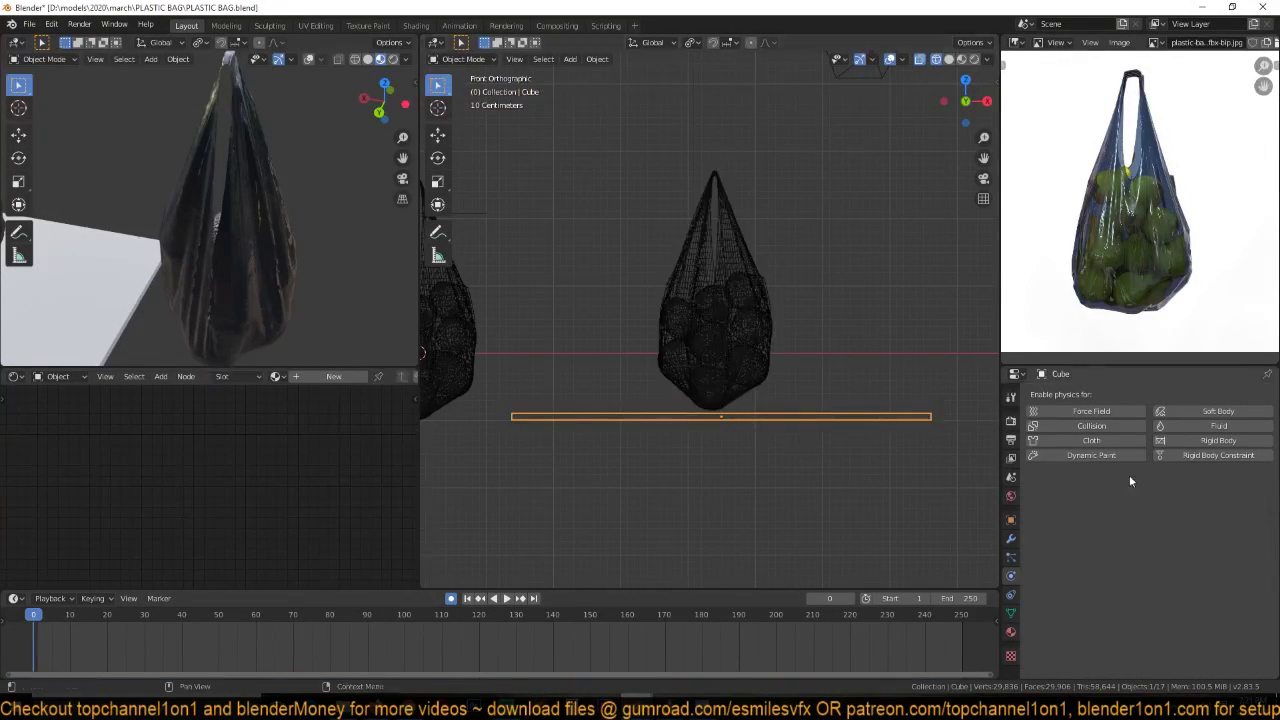
pyautogui.click(1208, 440)
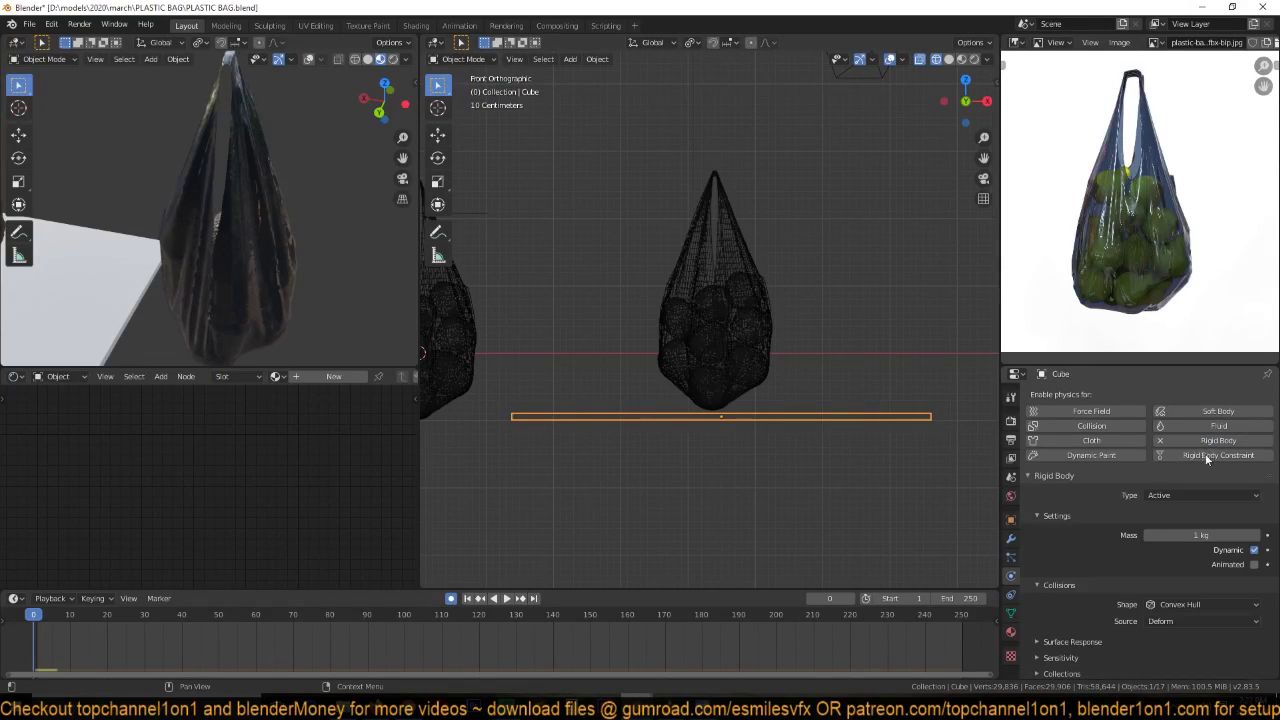
pyautogui.click(1208, 495)
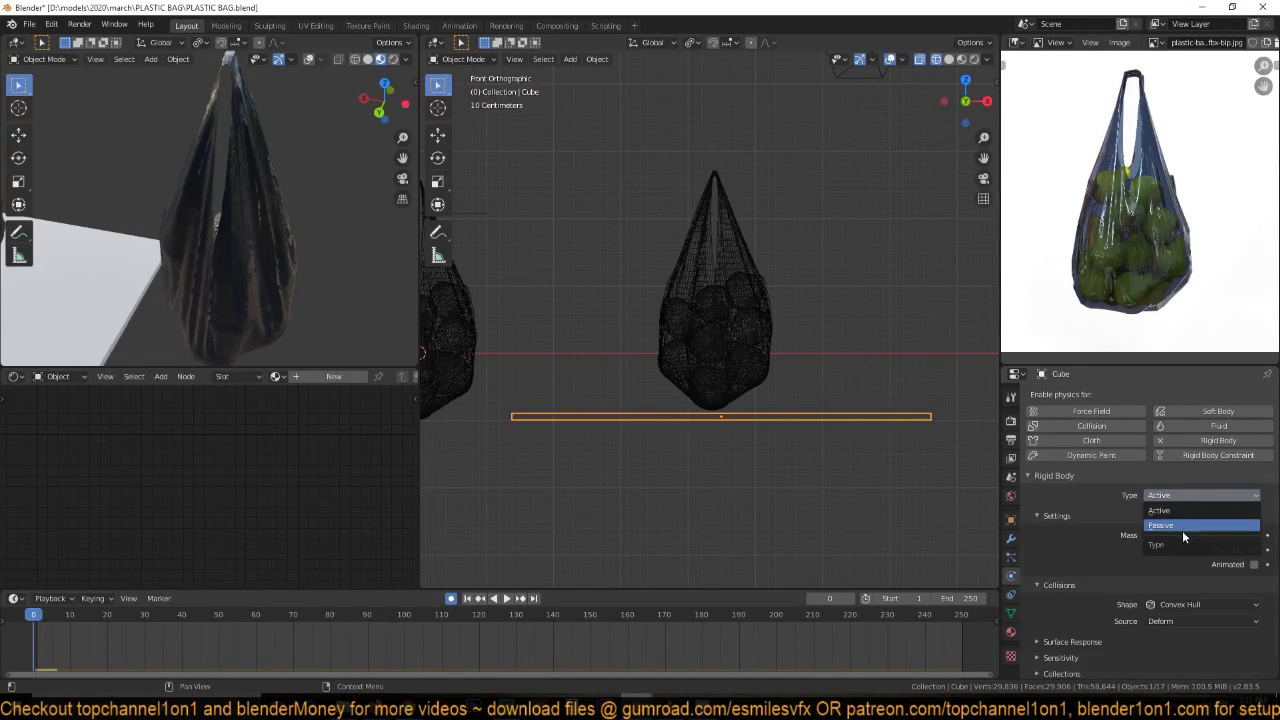
pyautogui.click(1180, 530)
# - Play the rigid body simulation of the fruits in the lowering bag twice, stopping playback each time
pyautogui.press('space')
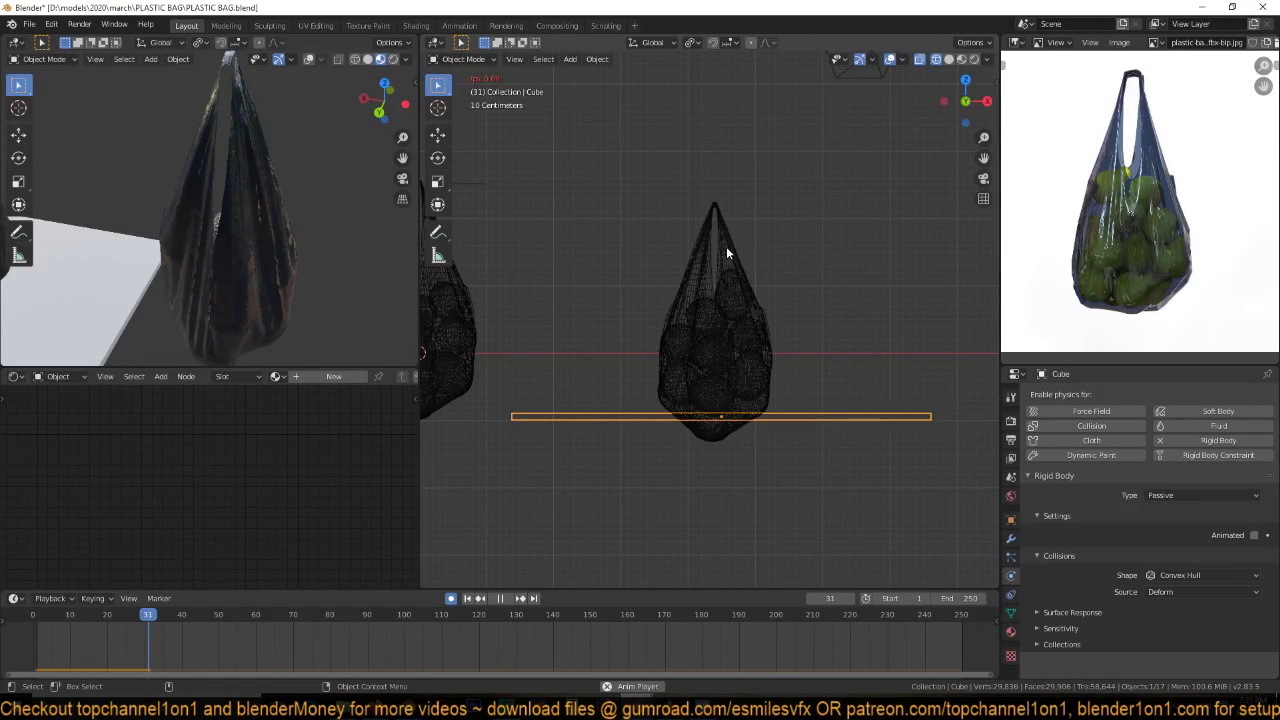
pyautogui.press('Escape')
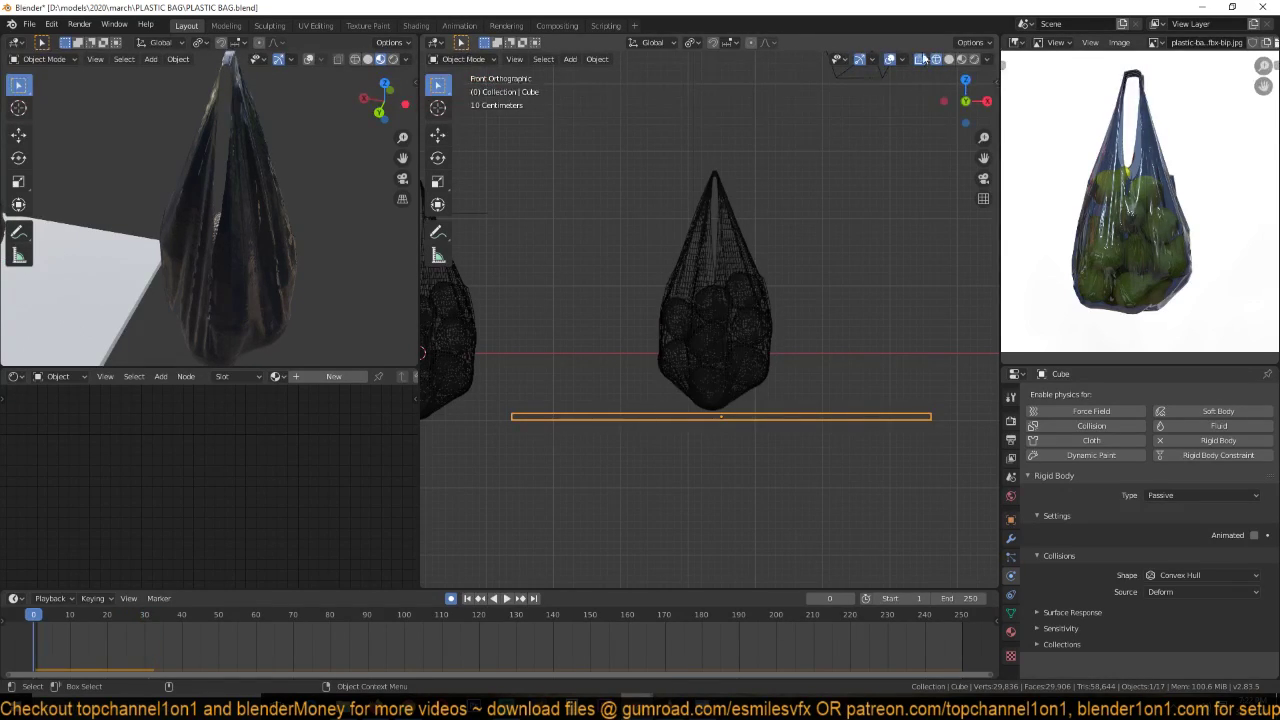
pyautogui.press('space')
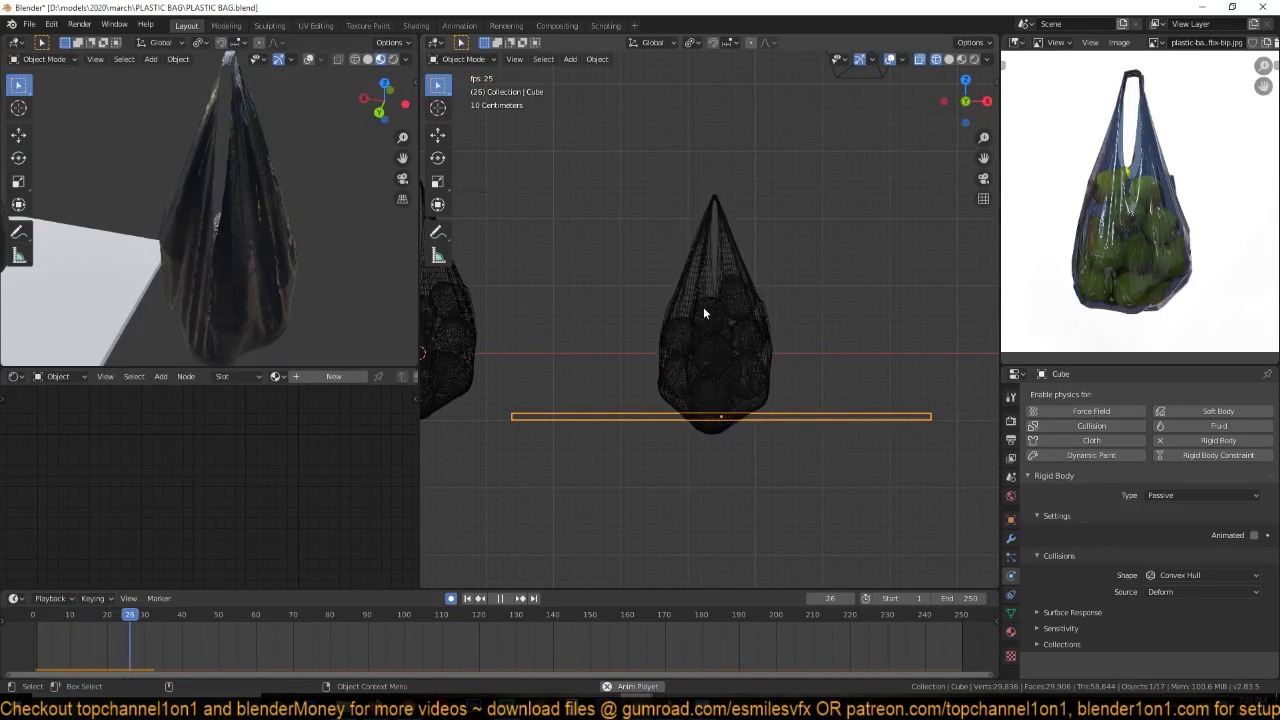
pyautogui.press('Escape')
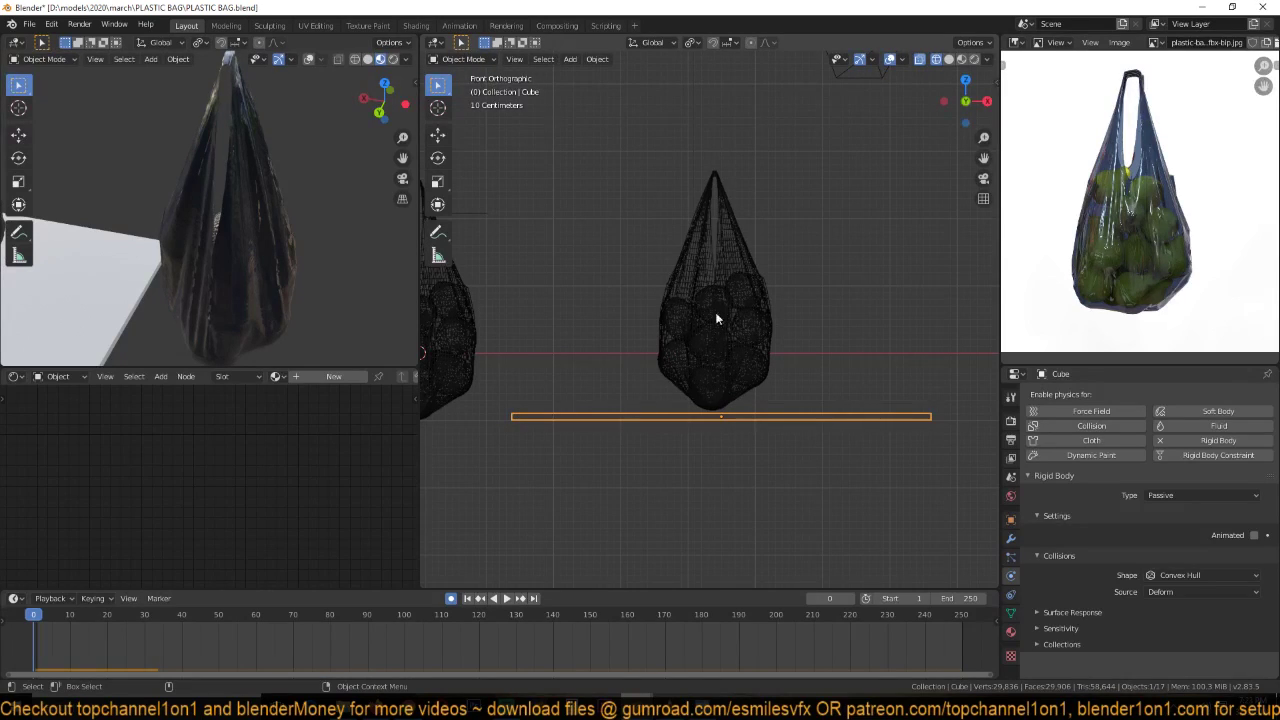
# - At frame 60, scale the bag by about 1.428 along X and Y only, and start playback from frame 0
pyautogui.scroll(1, 718, 318)
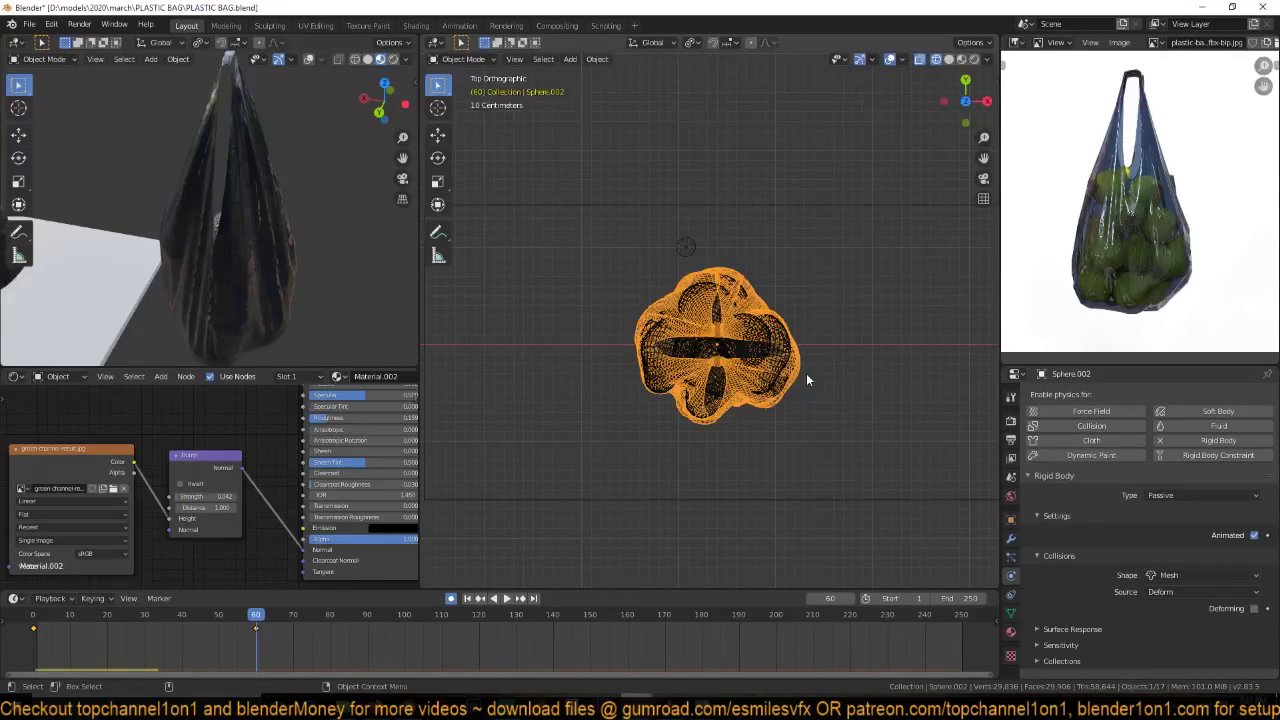
pyautogui.press('s')
pyautogui.hotkey('shift', 'z')
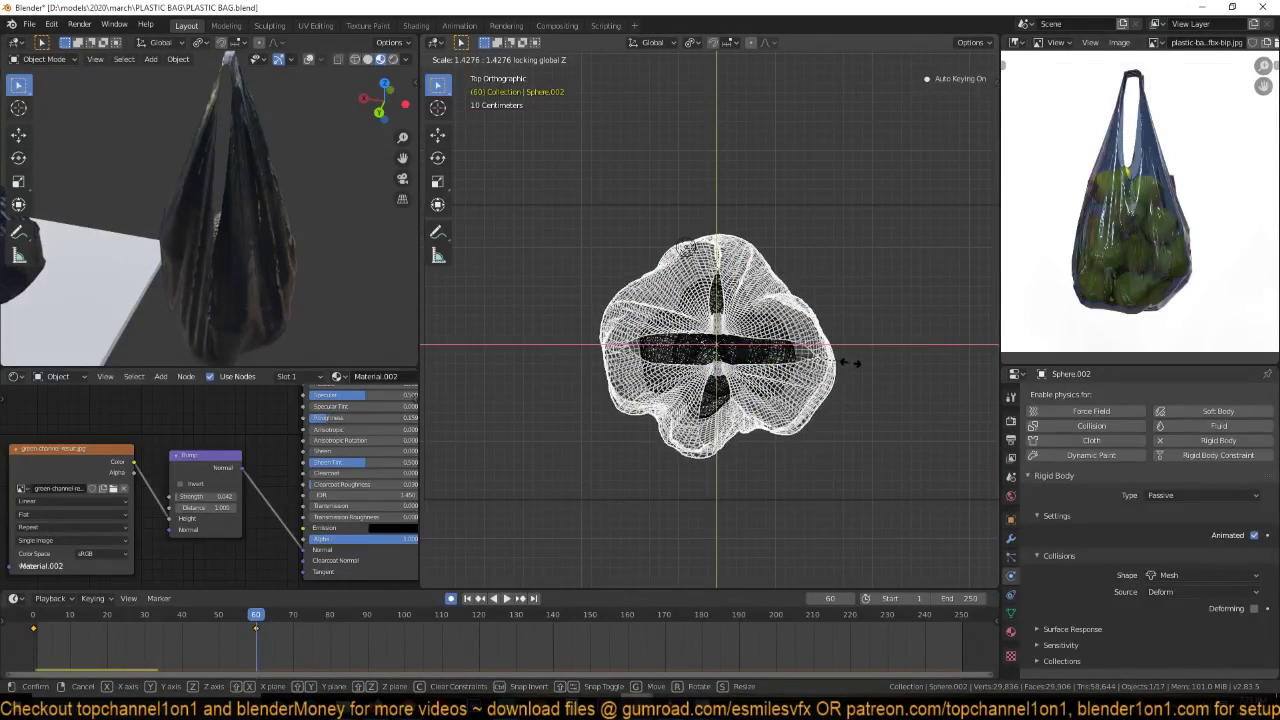
pyautogui.click(849, 363)
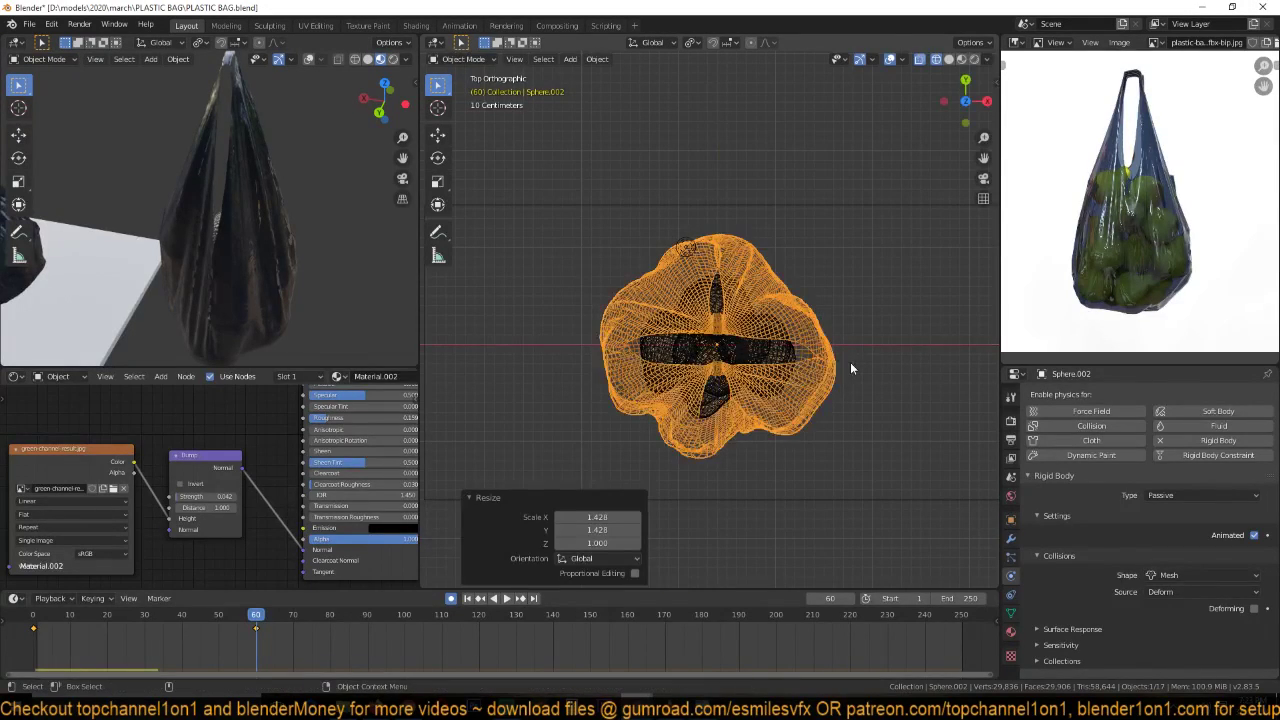
pyautogui.press('KP_1')
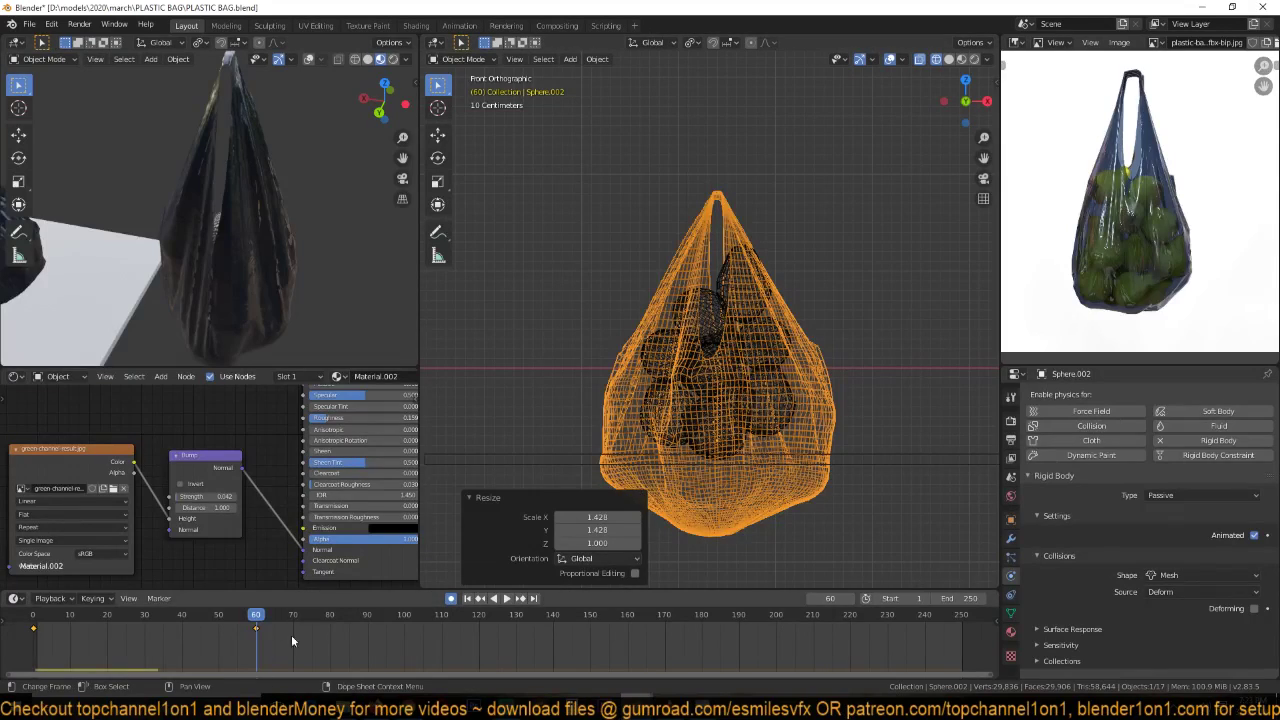
pyautogui.click(30, 615)
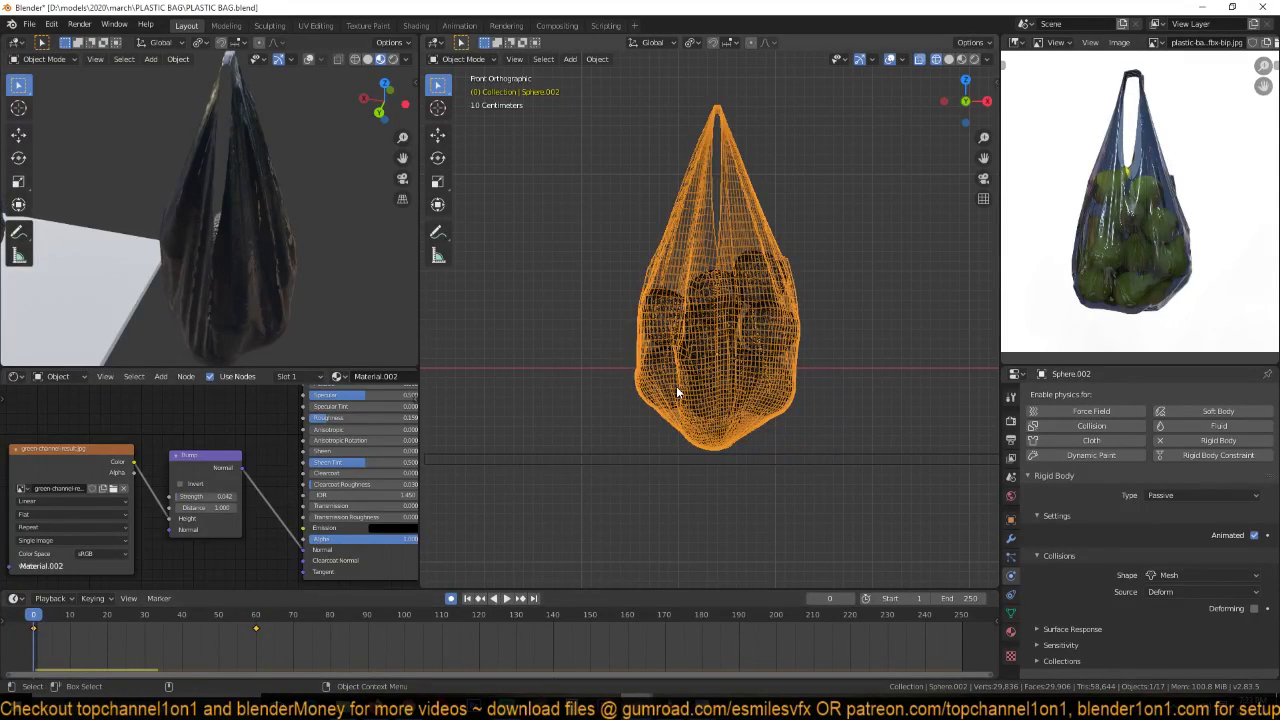
pyautogui.press('space')
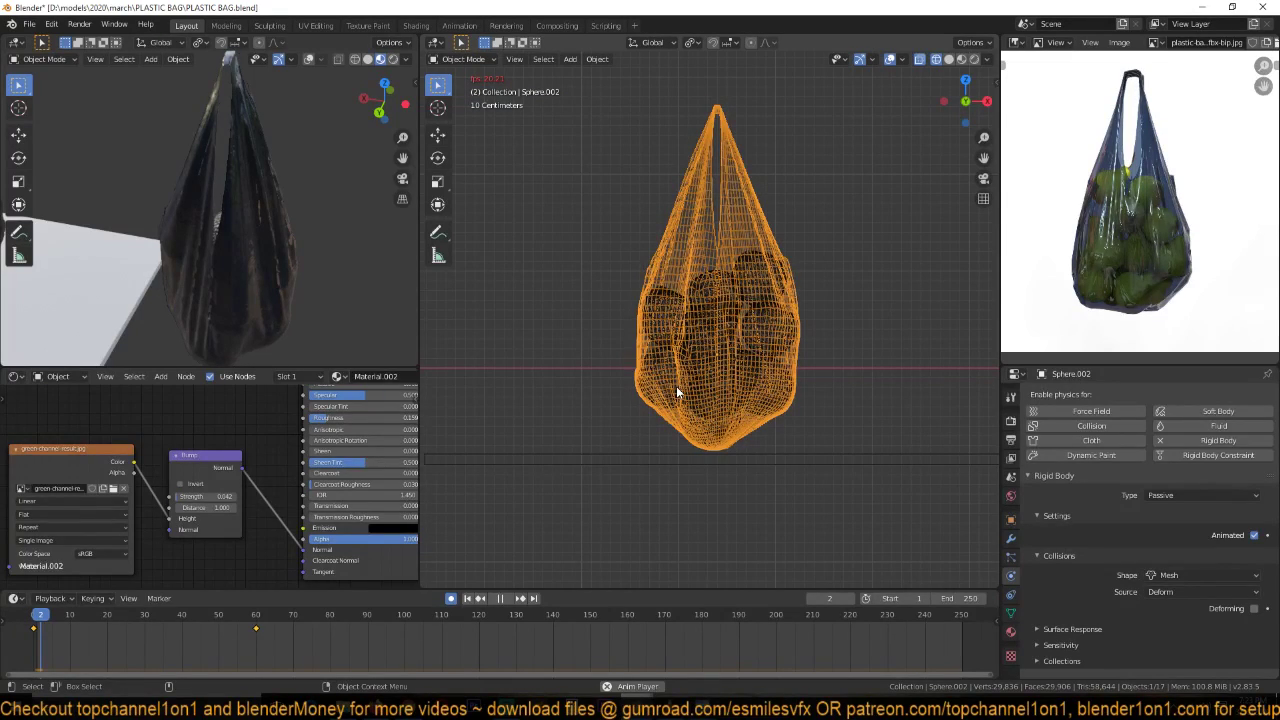
# - Stop the playback, set the rigid body world's cache to end at frame 70, and bake the simulation
pyautogui.click(1011, 477)
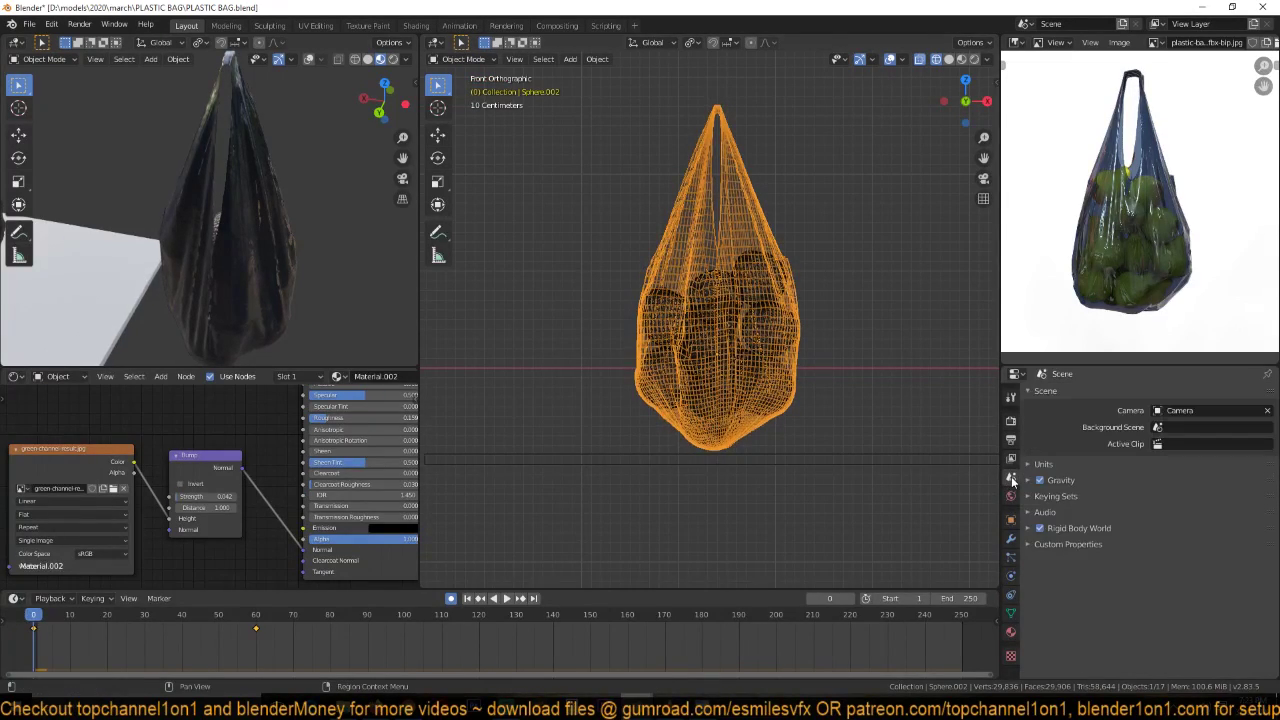
pyautogui.press('Escape')
pyautogui.click(1062, 528)
pyautogui.scroll(-2, 1081, 582)
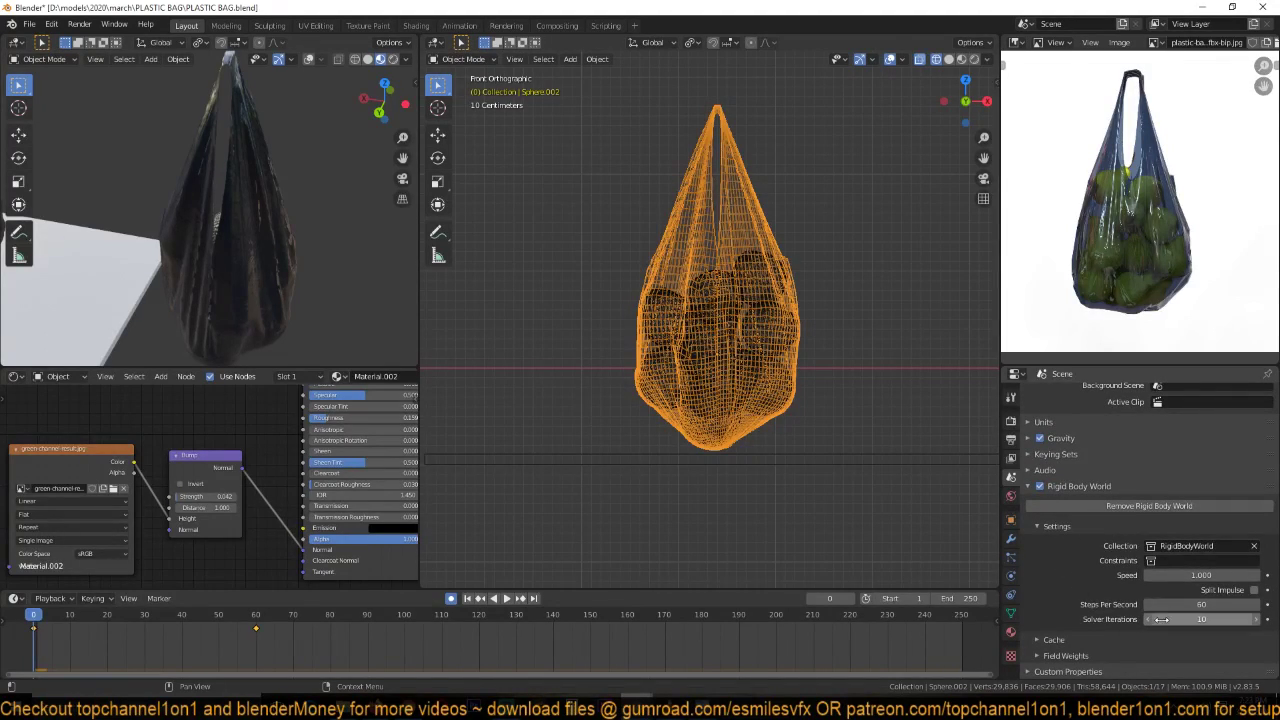
pyautogui.click(1078, 642)
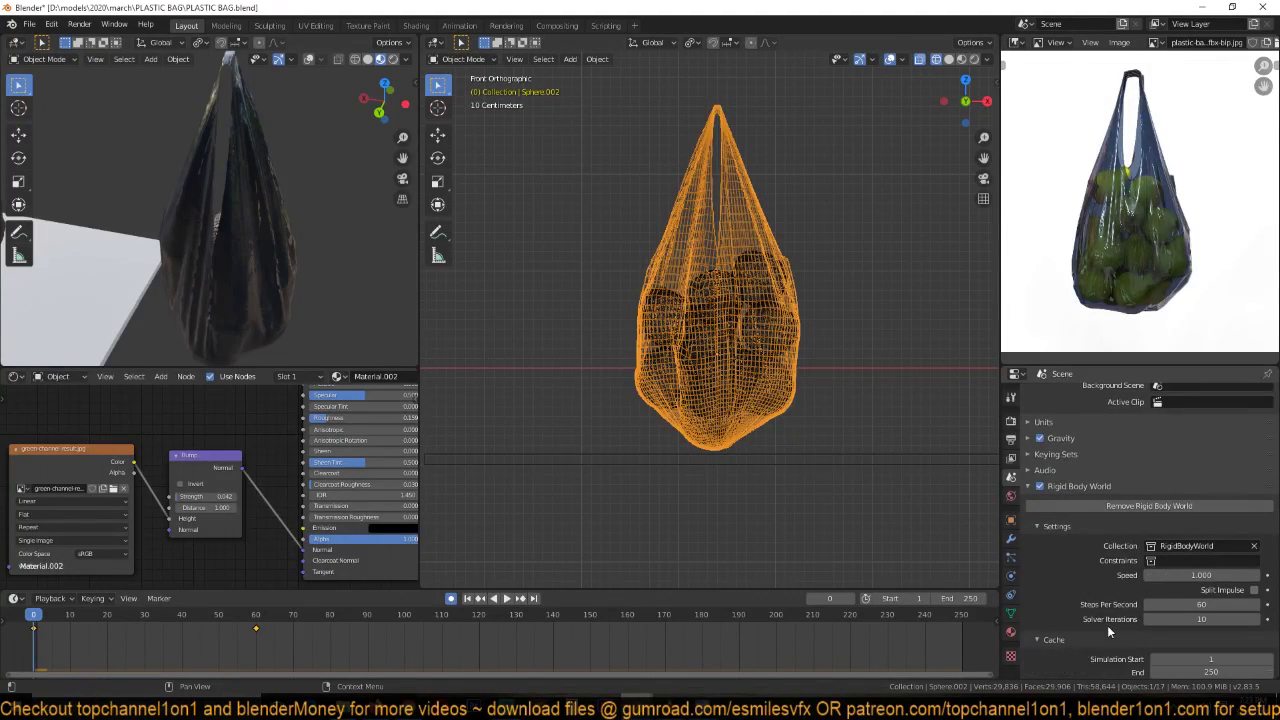
pyautogui.scroll(-4, 1107, 625)
pyautogui.click(1212, 565)
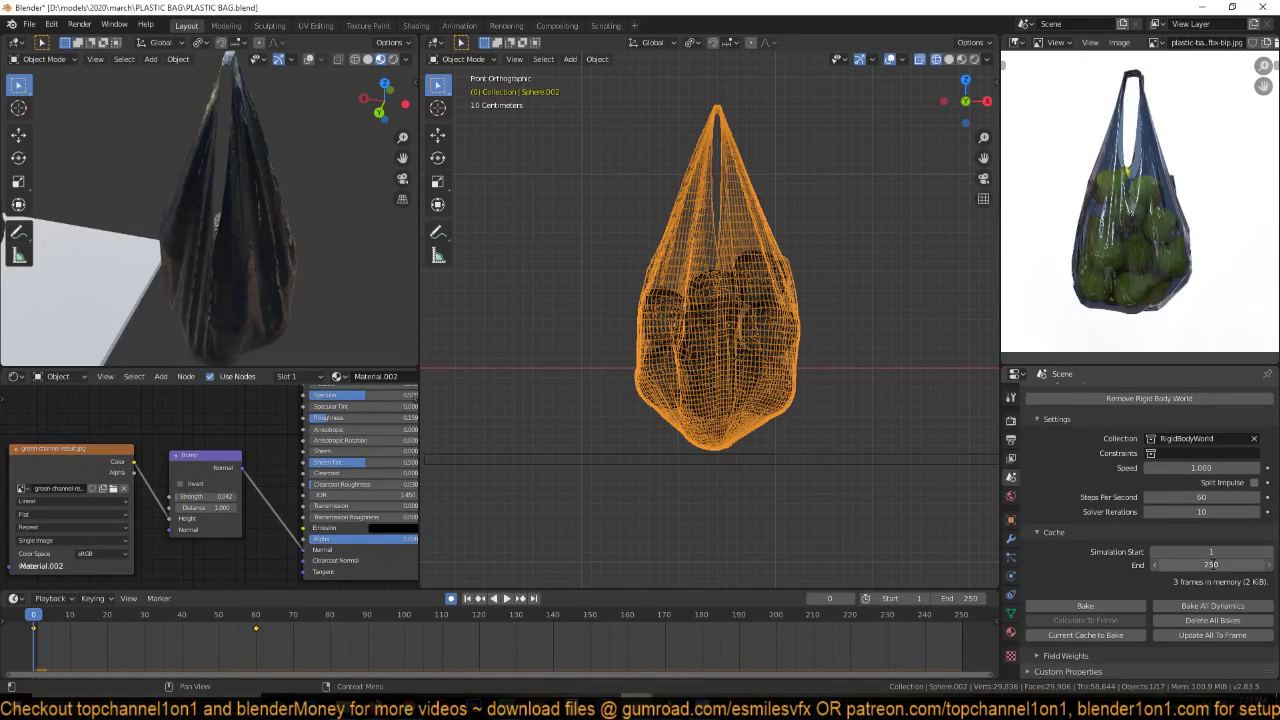
pyautogui.press('BackSpace')
pyautogui.write('70')
pyautogui.press('Return')
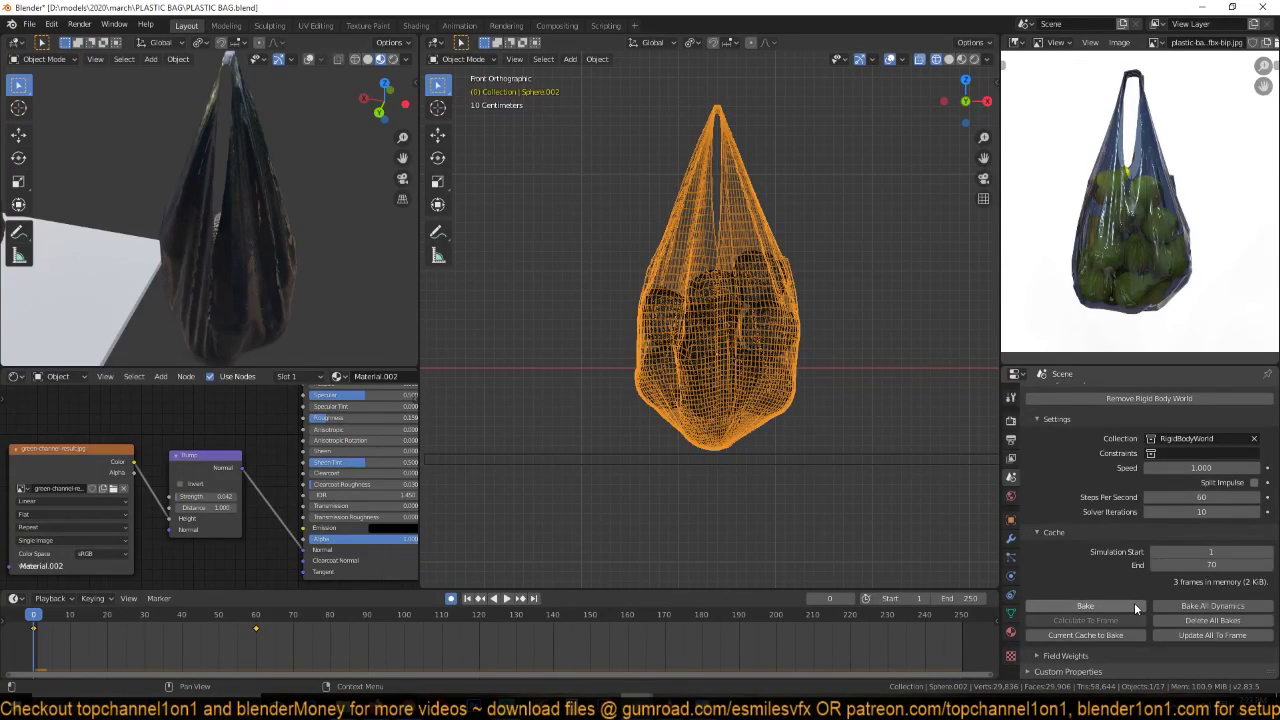
pyautogui.click(1136, 606)
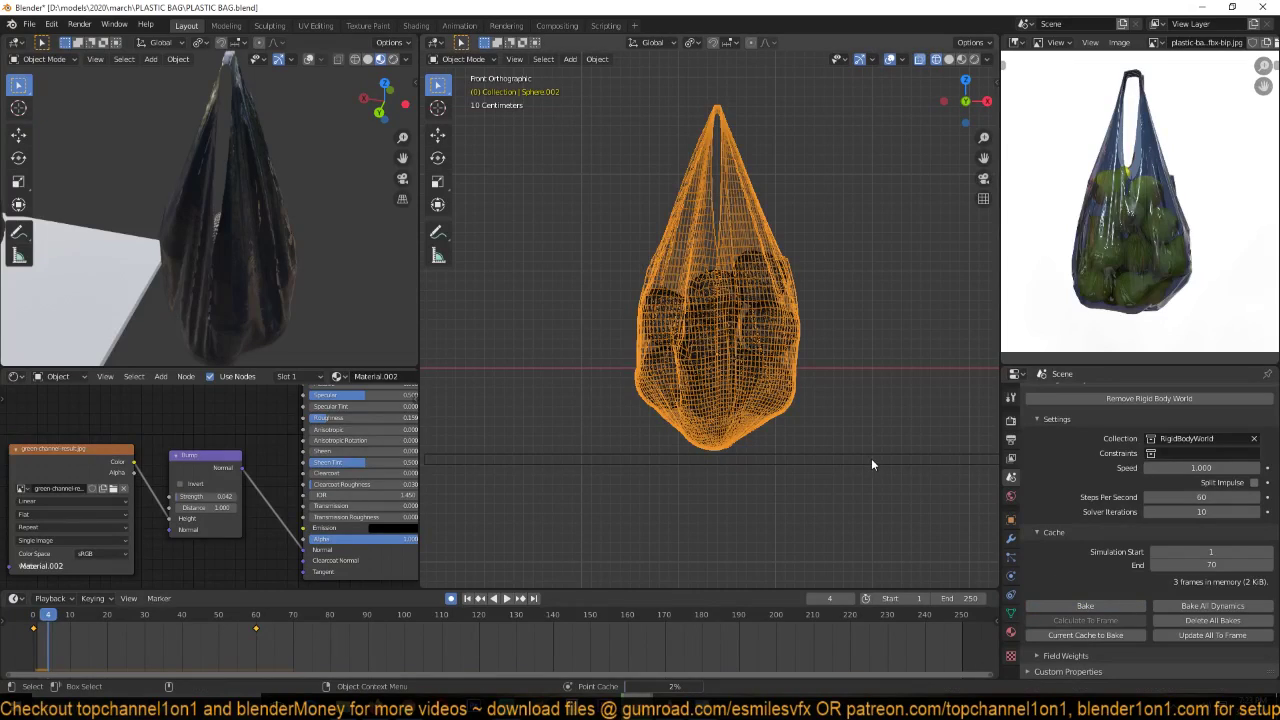
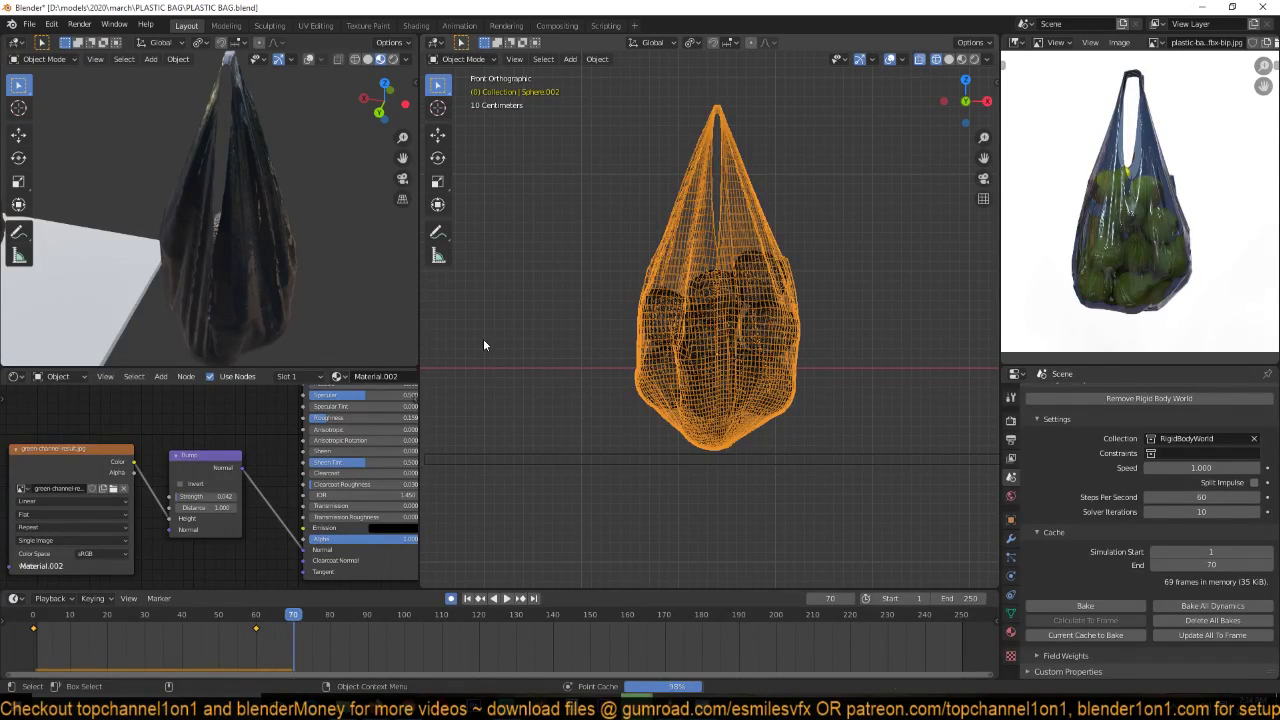
# - Play the baked simulation through the bag's descent, stop it and return to the first frame
pyautogui.press('space')
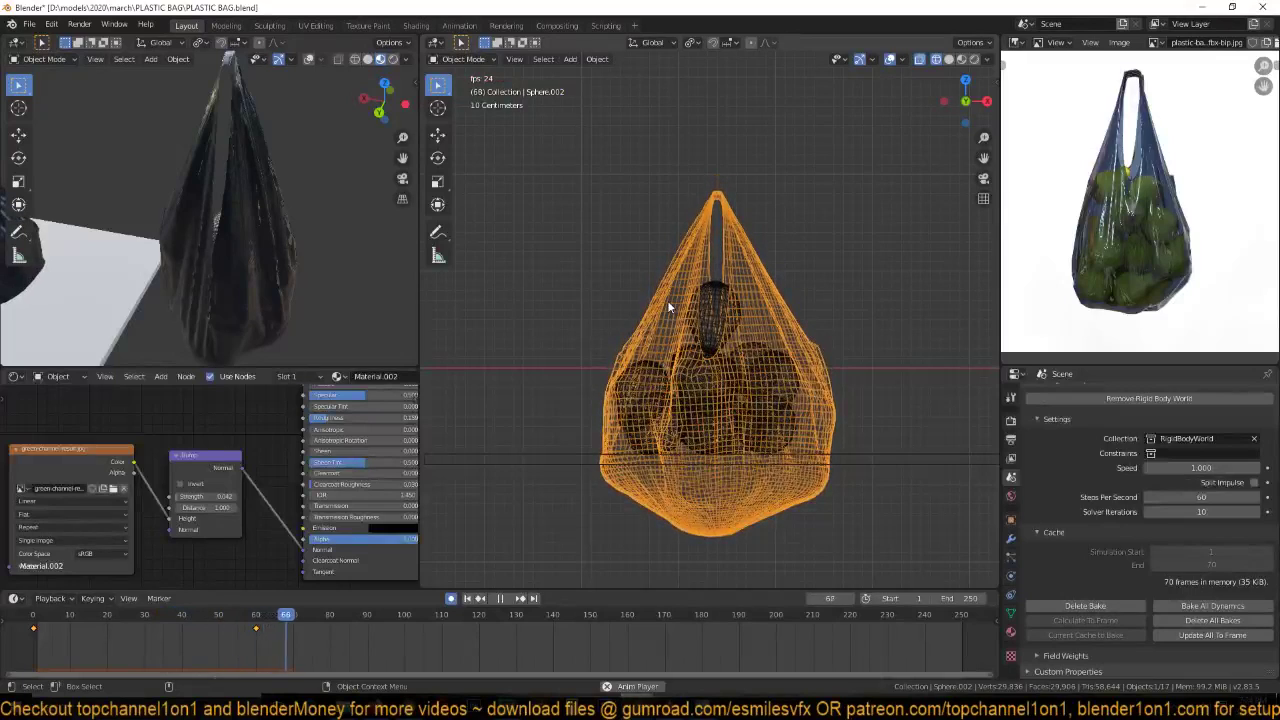
pyautogui.press('space')
pyautogui.hotkey('shift', 'Left')
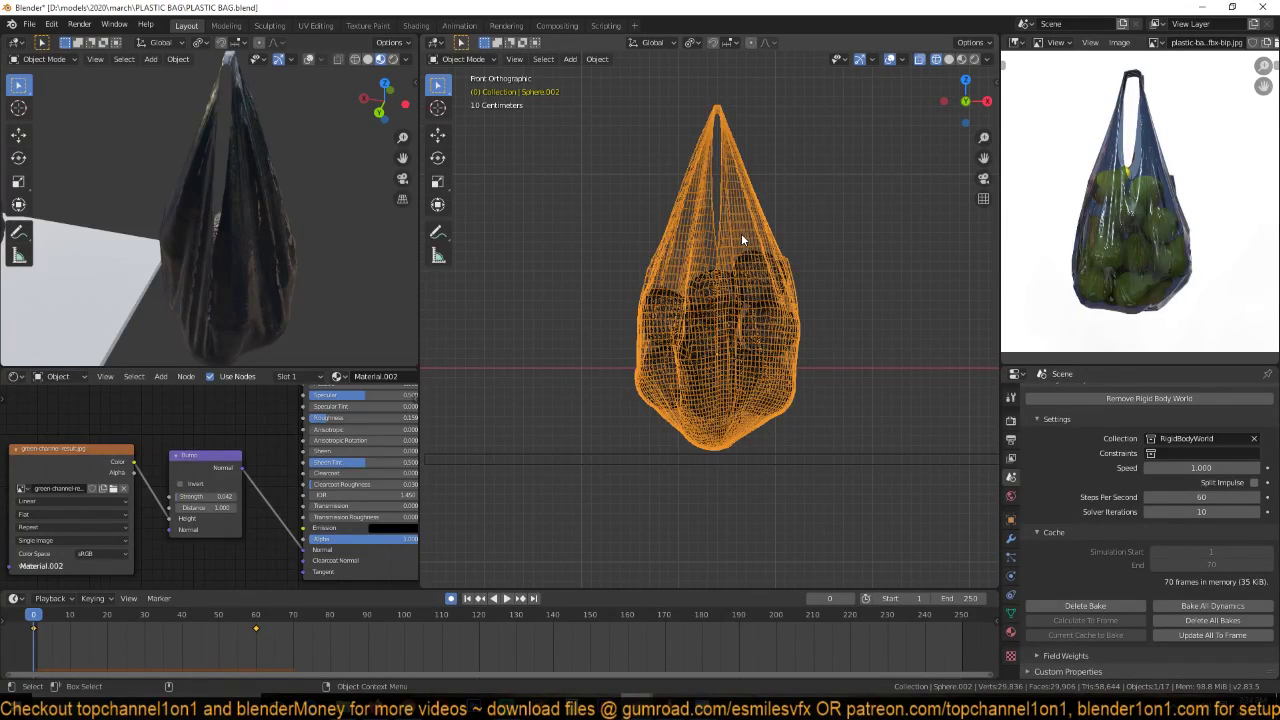
# - Select all the fruits inside the animated bag, leaving the bag and the slab unselected
pyautogui.moveTo(741, 233); pyautogui.dragTo(737, 365, button='middle')
pyautogui.click(737, 360)
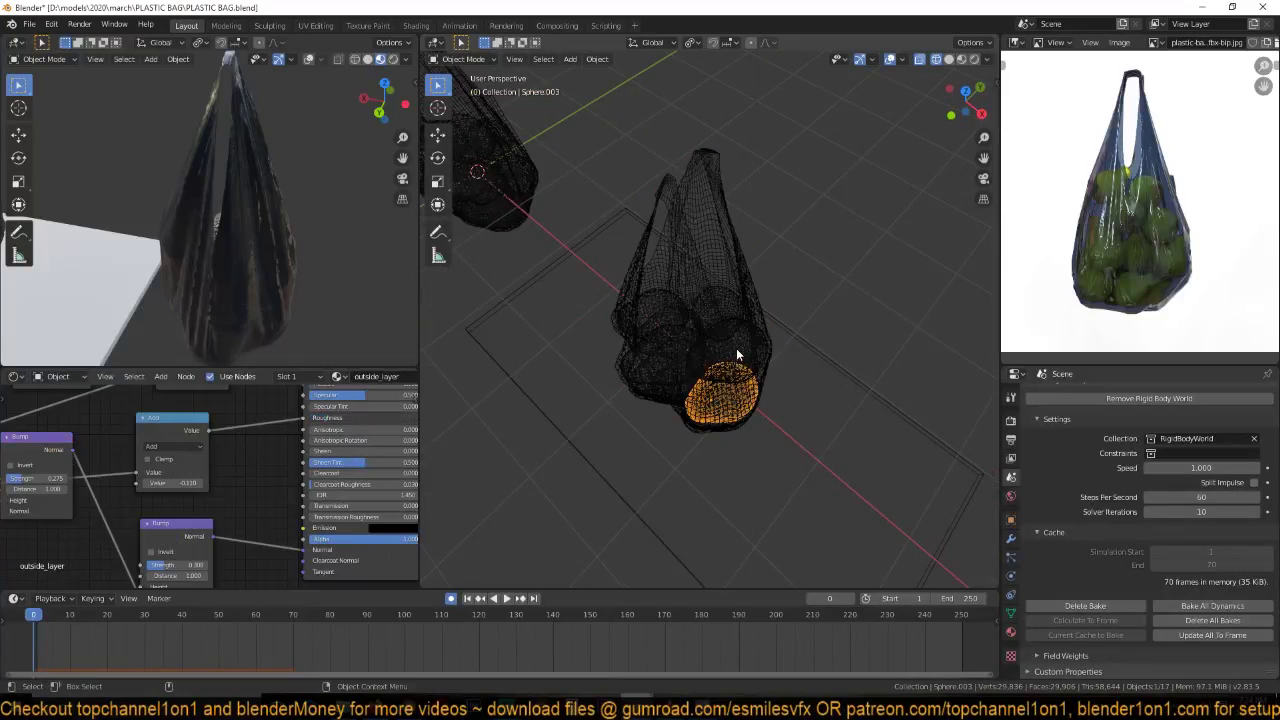
pyautogui.rightClick(738, 350)
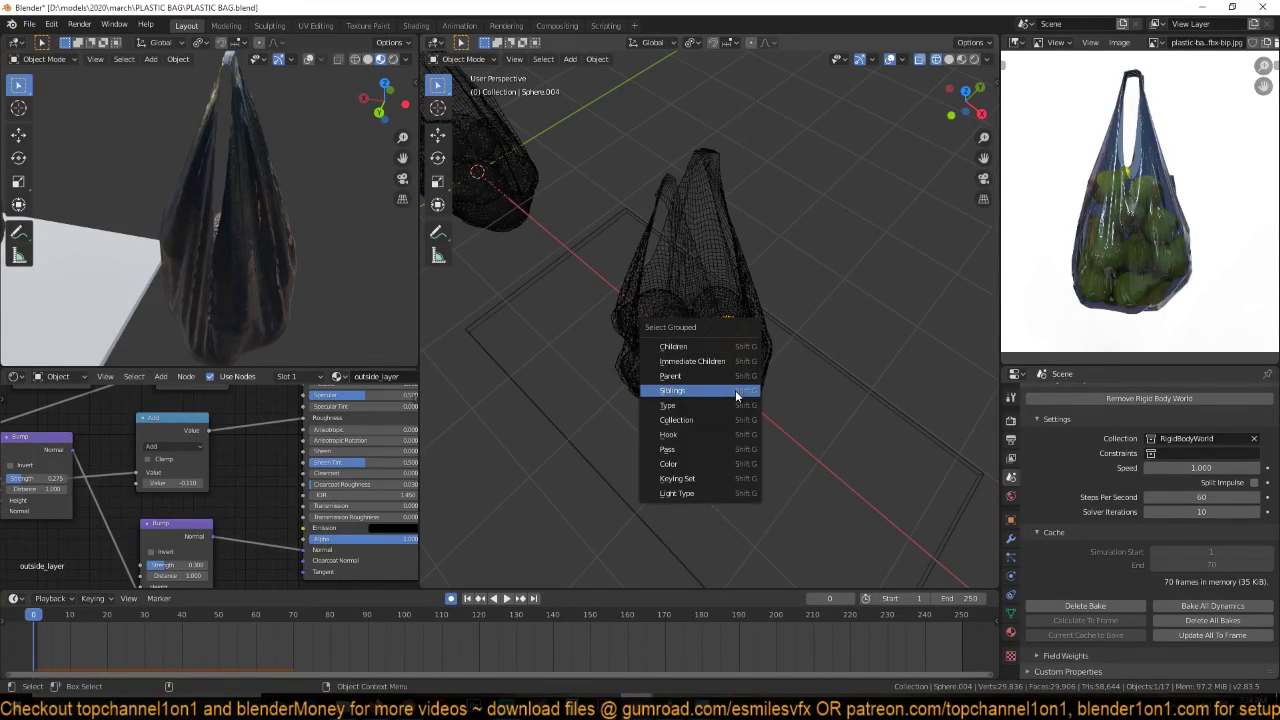
pyautogui.moveTo(661, 328); pyautogui.dragTo(802, 402, button='middle')
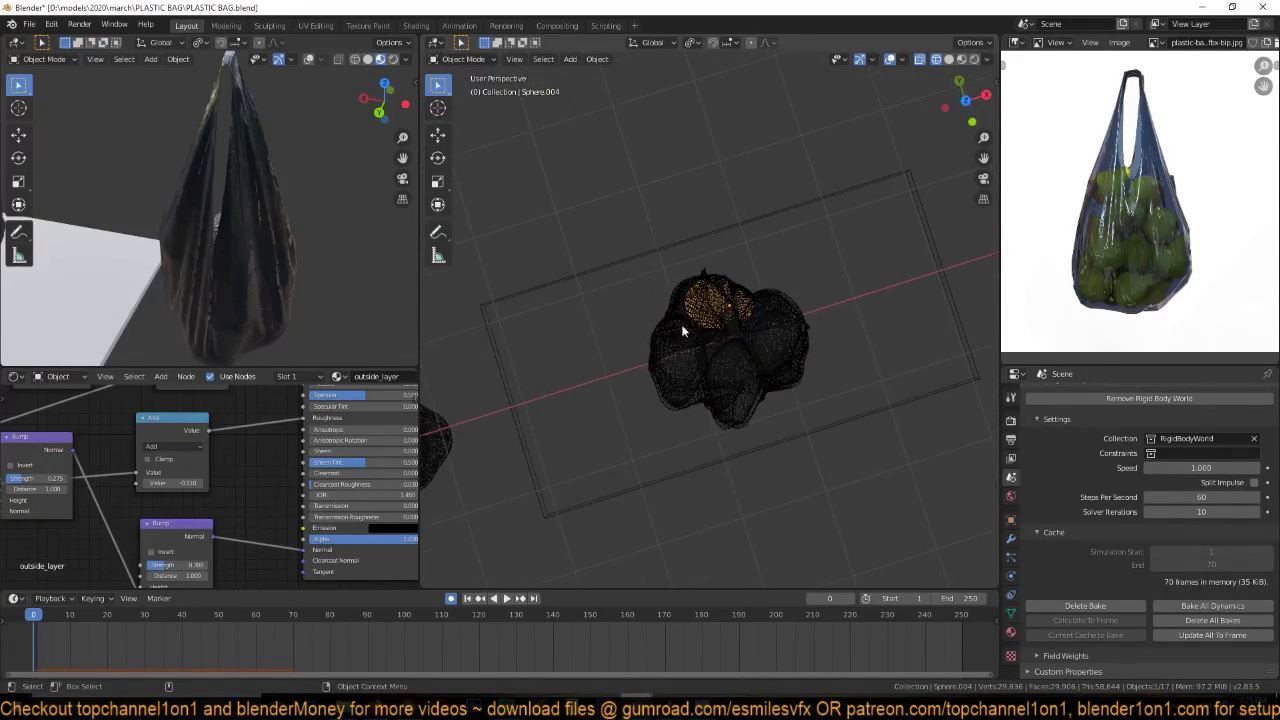
pyautogui.moveTo(648, 295); pyautogui.dragTo(823, 399)
pyautogui.moveTo(820, 404); pyautogui.dragTo(739, 287, button='middle')
pyautogui.keyDown('shift'); pyautogui.click(741, 214); pyautogui.keyUp('shift')
pyautogui.scroll(5, 754, 352)
pyautogui.keyDown('shift'); pyautogui.click(740, 291); pyautogui.keyUp('shift')
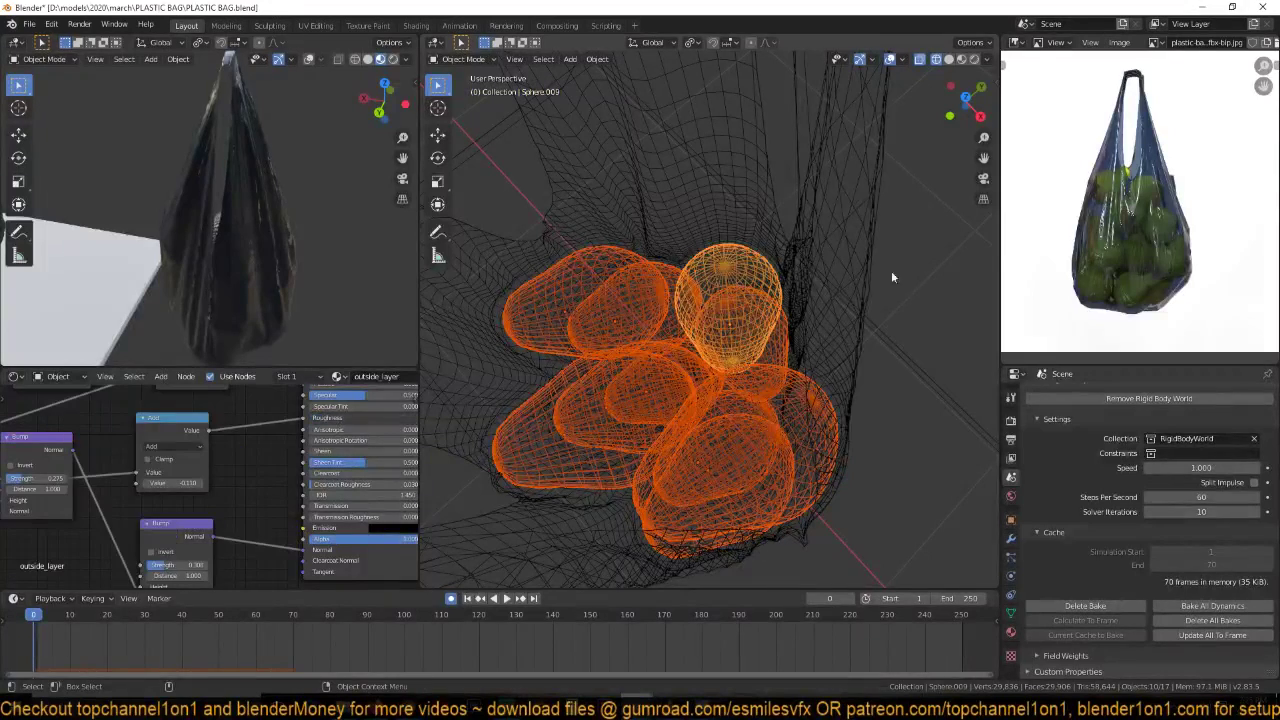
# - Bake the selected fruits' rigid body motion to keyframes, with start frame 1 and end frame 70
pyautogui.scroll(-6, 891, 271)
pyautogui.click(597, 59)
pyautogui.moveTo(650, 371)
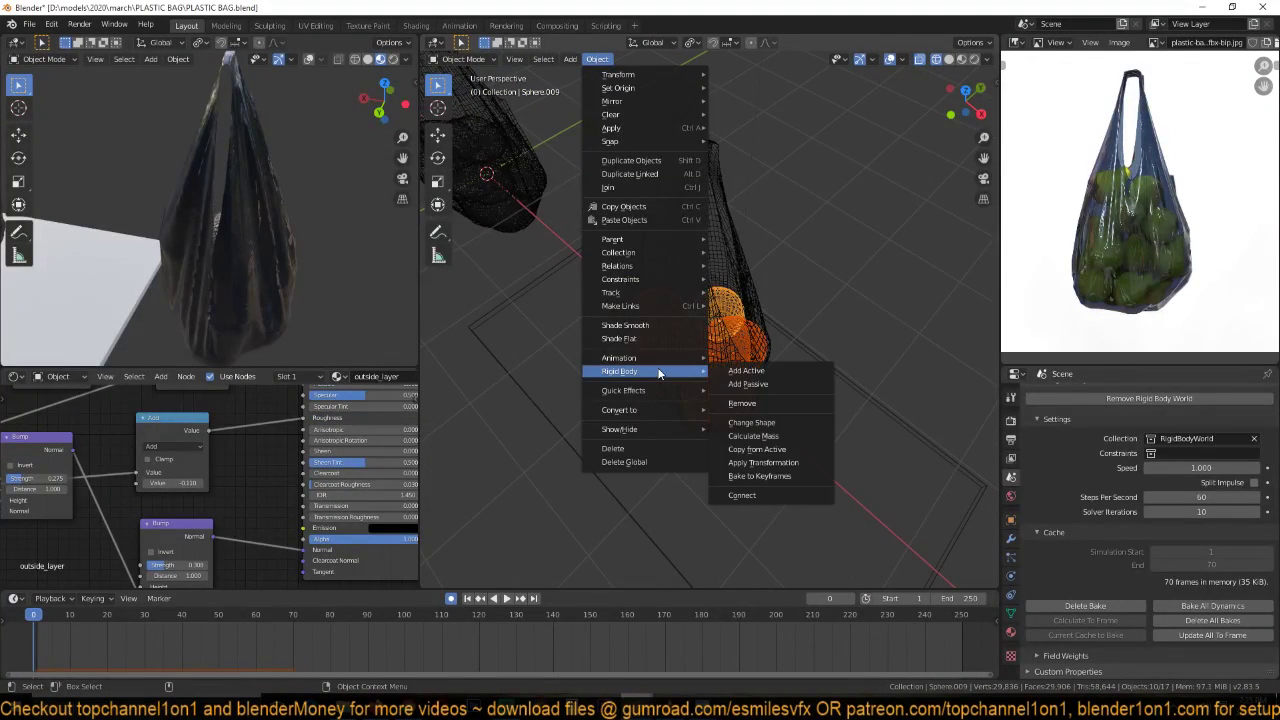
pyautogui.click(767, 466)
pyautogui.click(817, 514)
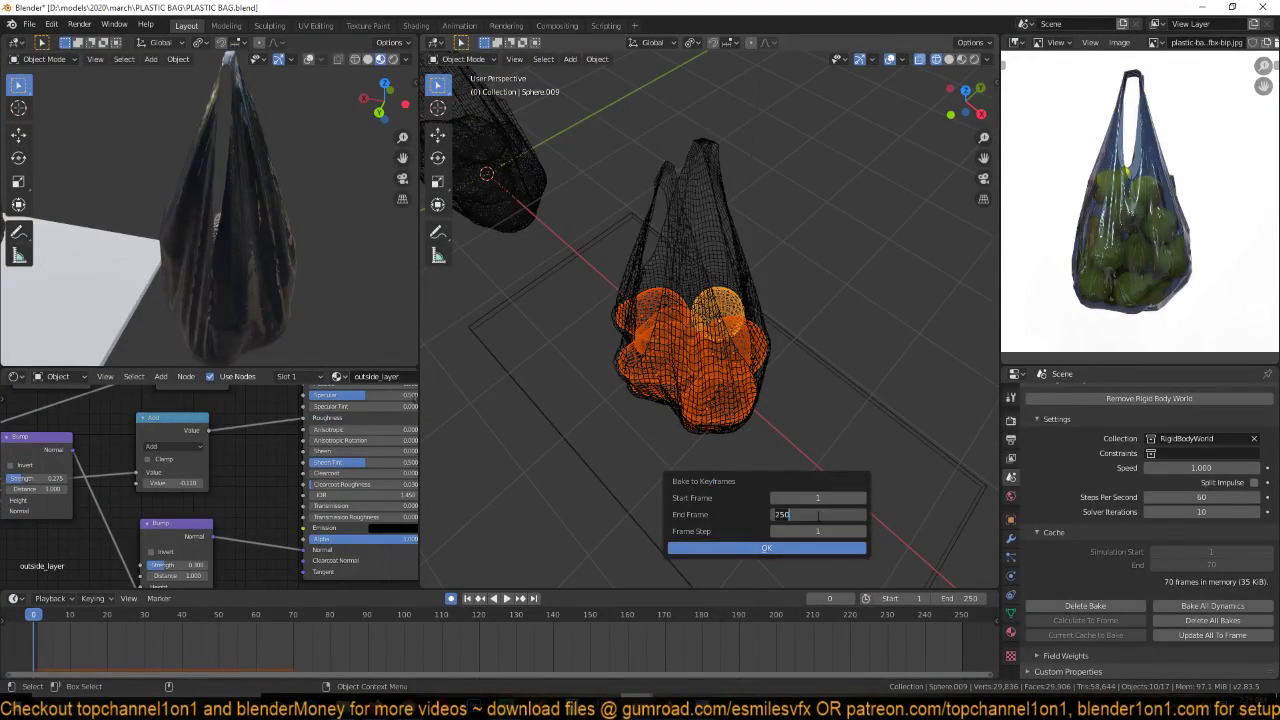
pyautogui.write('70')
pyautogui.press('Return')
pyautogui.press('Return')
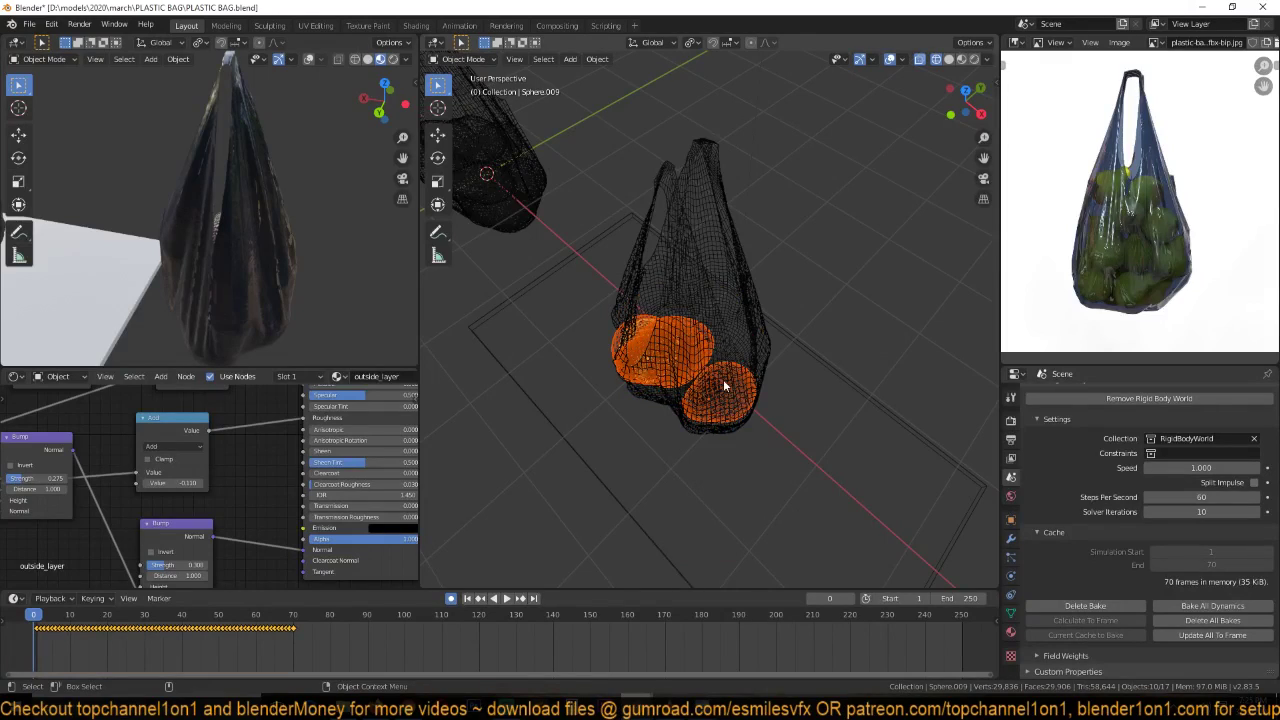
# - Play the fruits' keyframed motion while viewing the bag from the side, and stop the playback
pyautogui.moveTo(723, 379); pyautogui.dragTo(805, 331, button='middle')
pyautogui.press('space')
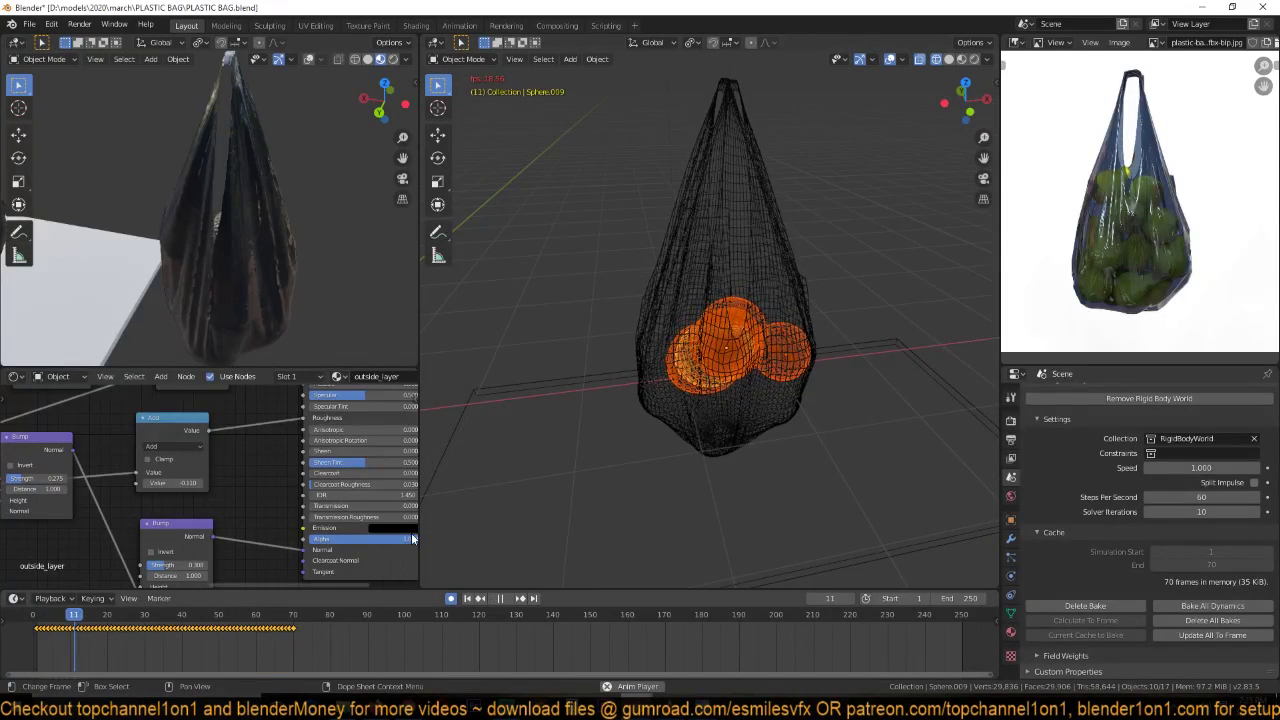
pyautogui.moveTo(630, 432); pyautogui.dragTo(527, 366, button='middle')
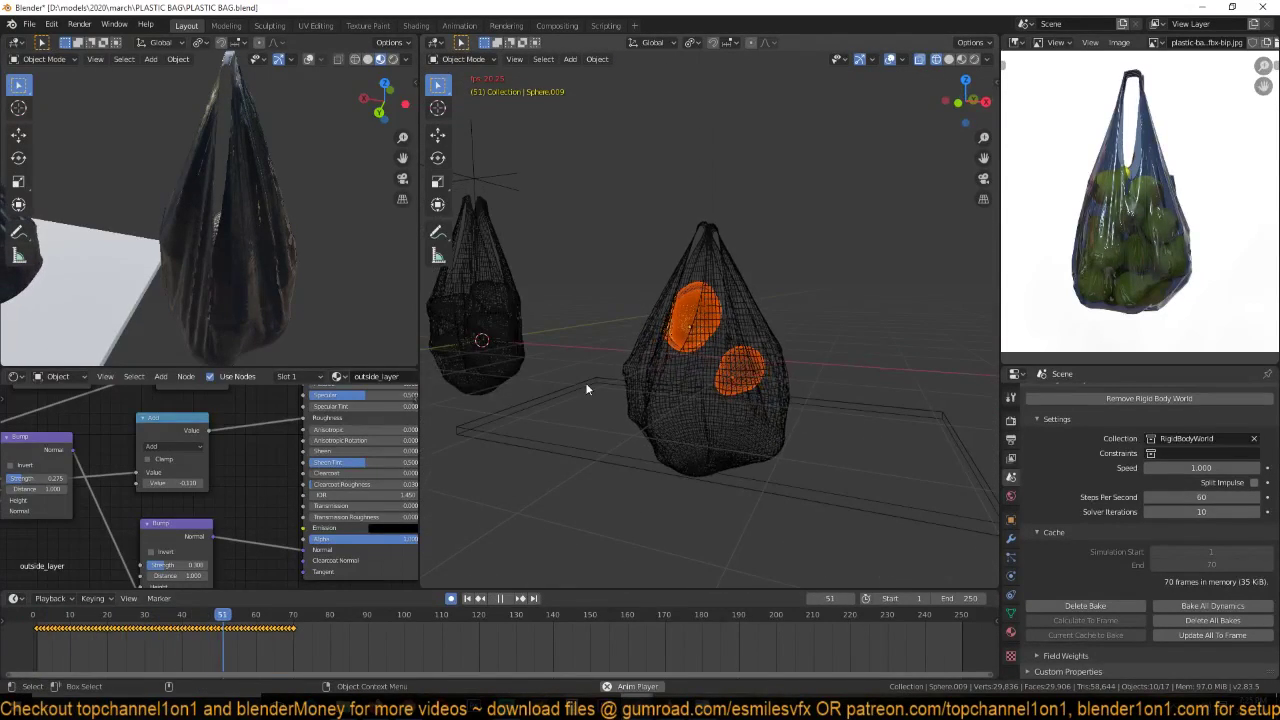
pyautogui.press('Escape')
# - Undo the fruits' bake to keyframes and replay the cached simulation
pyautogui.hotkey('ctrl', 'z')
pyautogui.hotkey('ctrl', 'z')
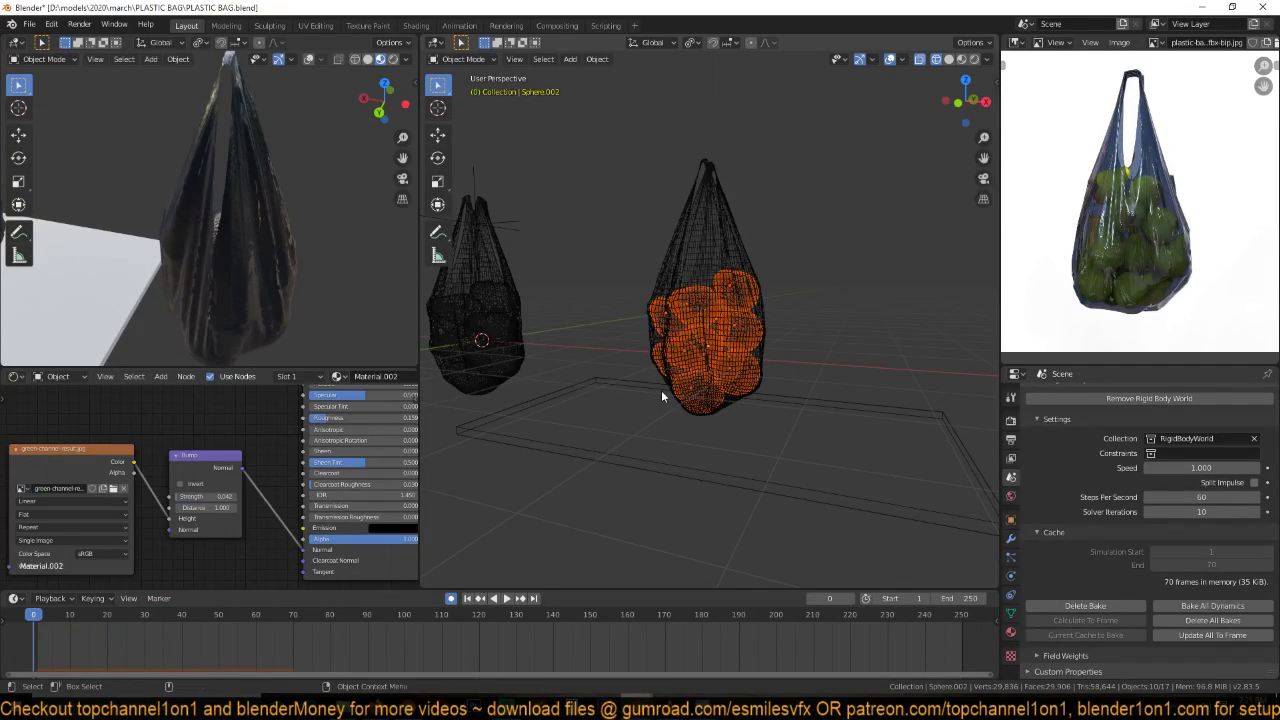
pyautogui.press('space')
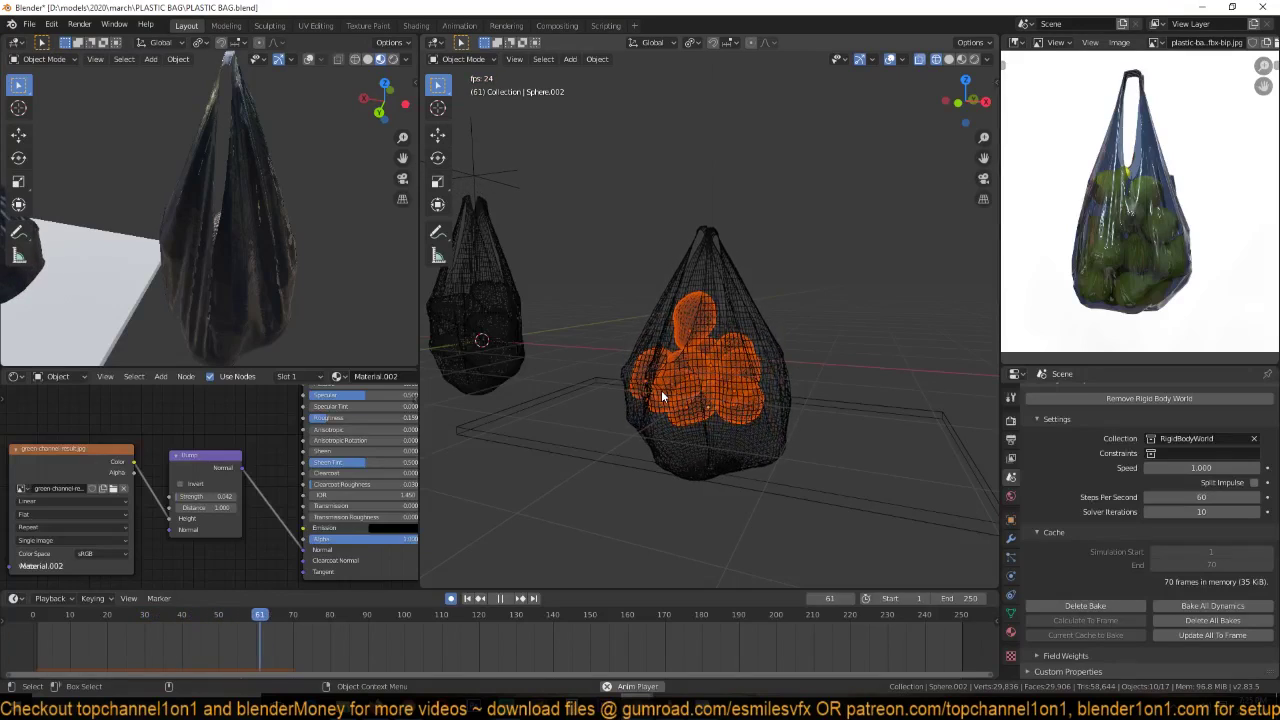
# - Stop the playback, select the animated bag, and view it in wireframe display
pyautogui.press('Escape')
pyautogui.click(718, 266)
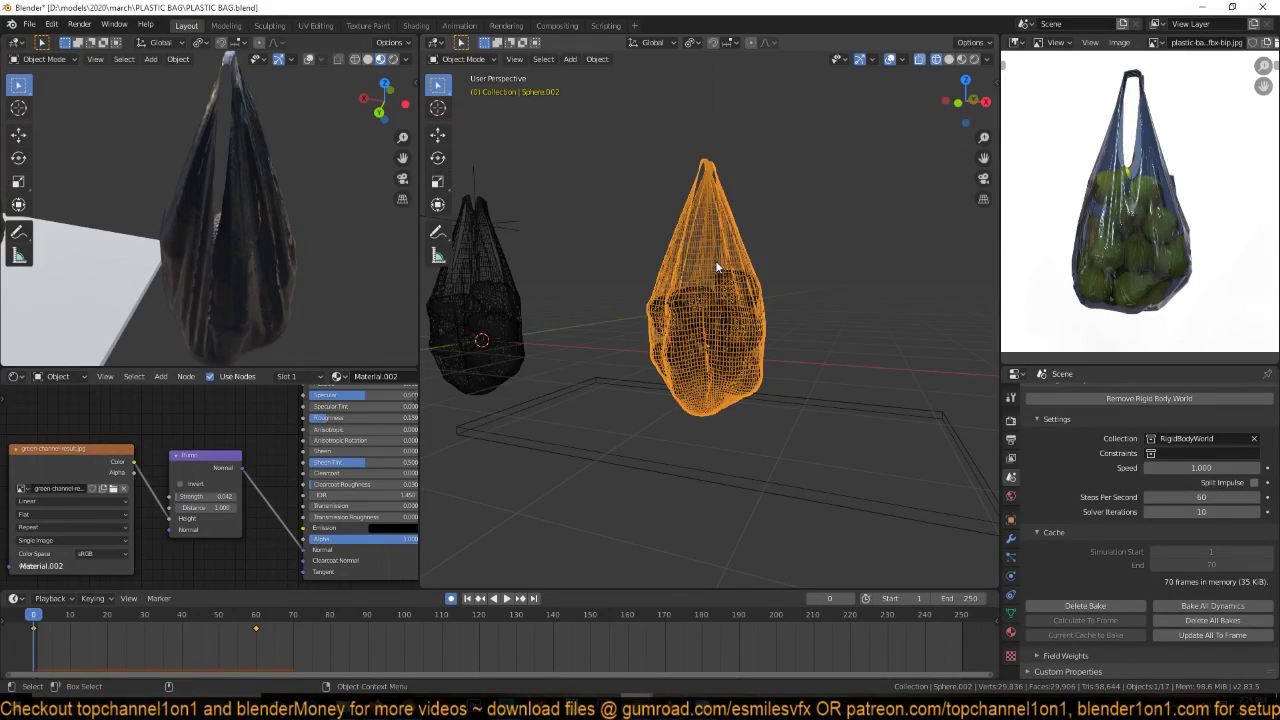
pyautogui.moveTo(718, 326)
pyautogui.mouseDown(button='middle')
pyautogui.moveTo(812, 328)
pyautogui.moveTo(790, 286)
pyautogui.mouseUp(button='middle')
pyautogui.hotkey('shift', 'z')
pyautogui.press('space')
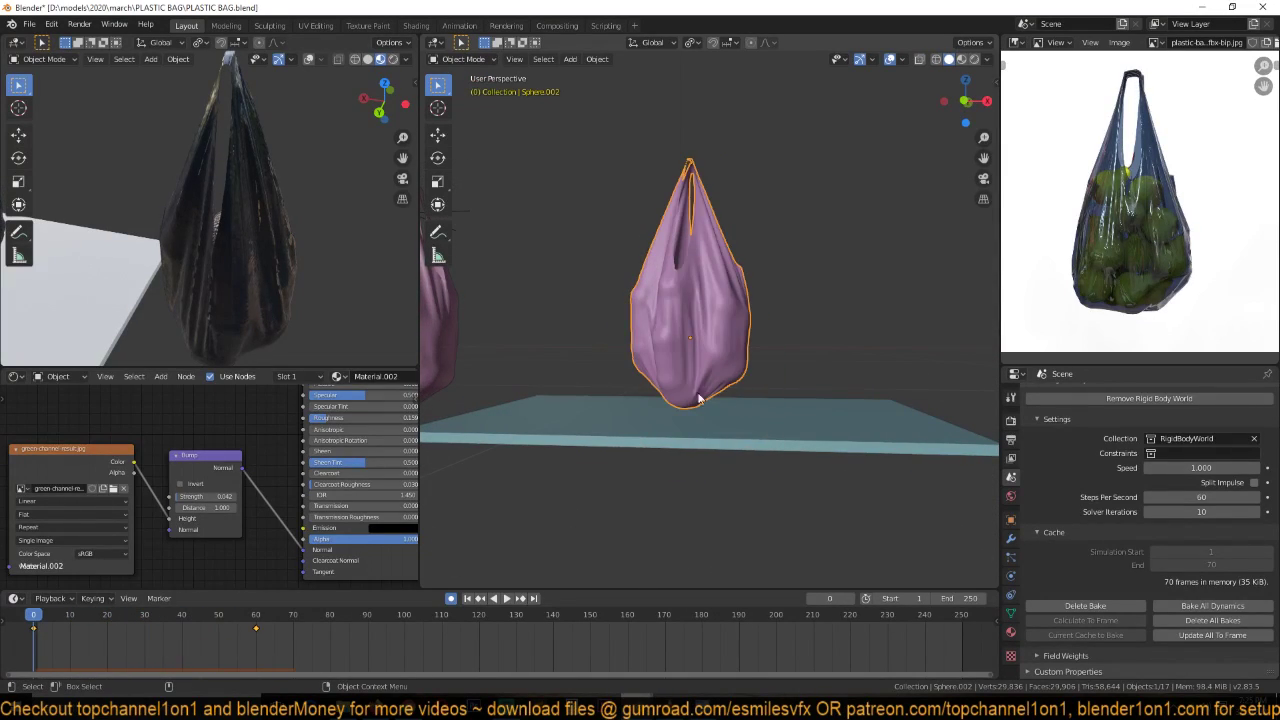
pyautogui.press('Escape')
pyautogui.hotkey('shift', 'z')
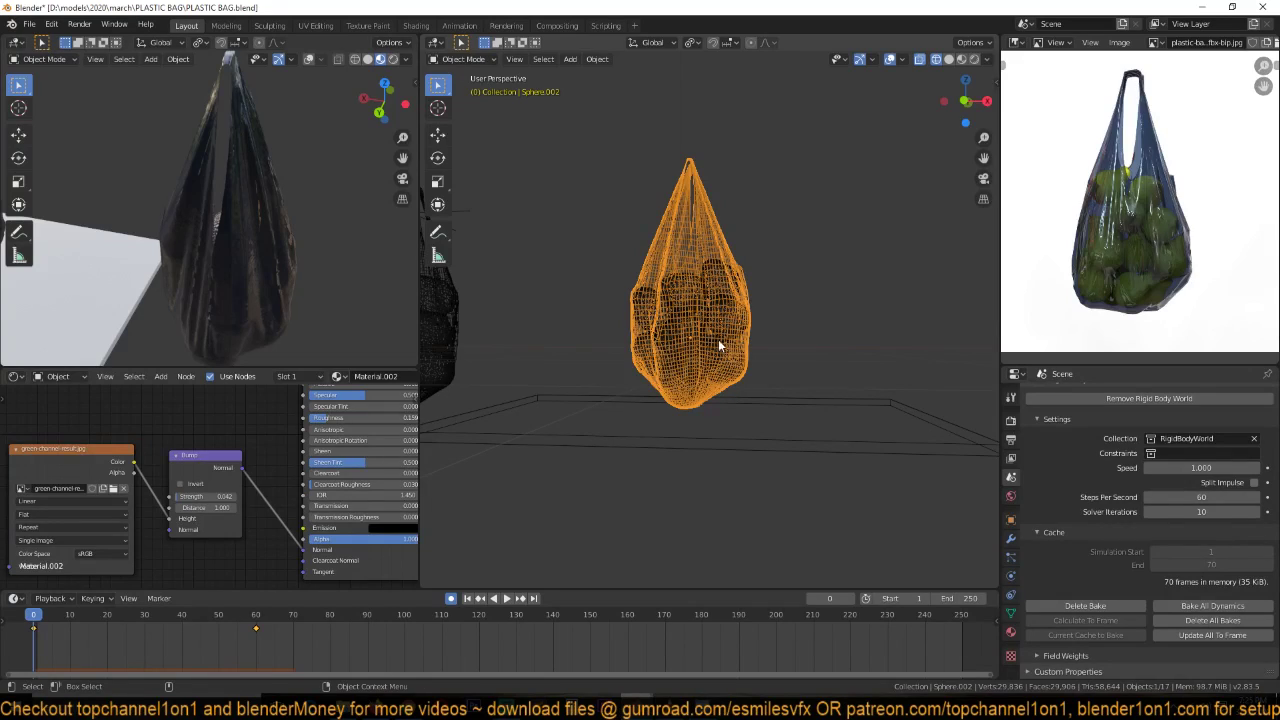
pyautogui.scroll(2, 751, 265)
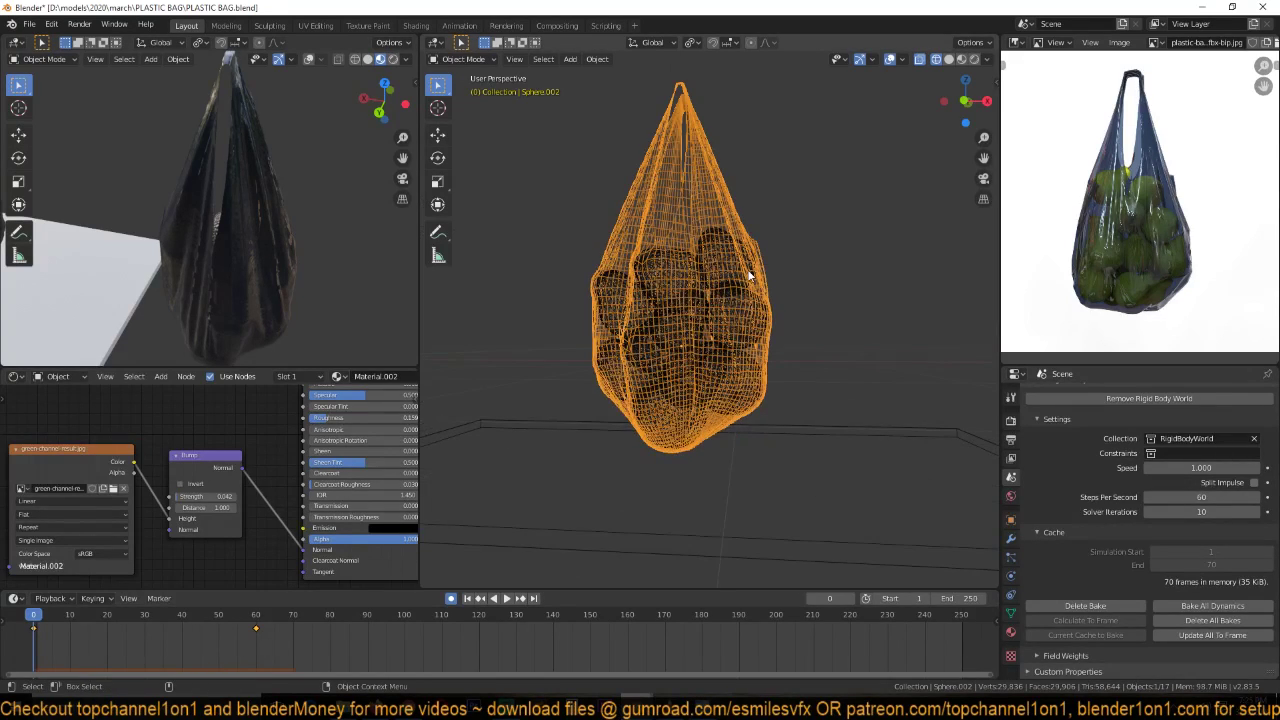
# - Duplicate the animated bag in place and remove the rigid body physics from the copy
pyautogui.click(1010, 575)
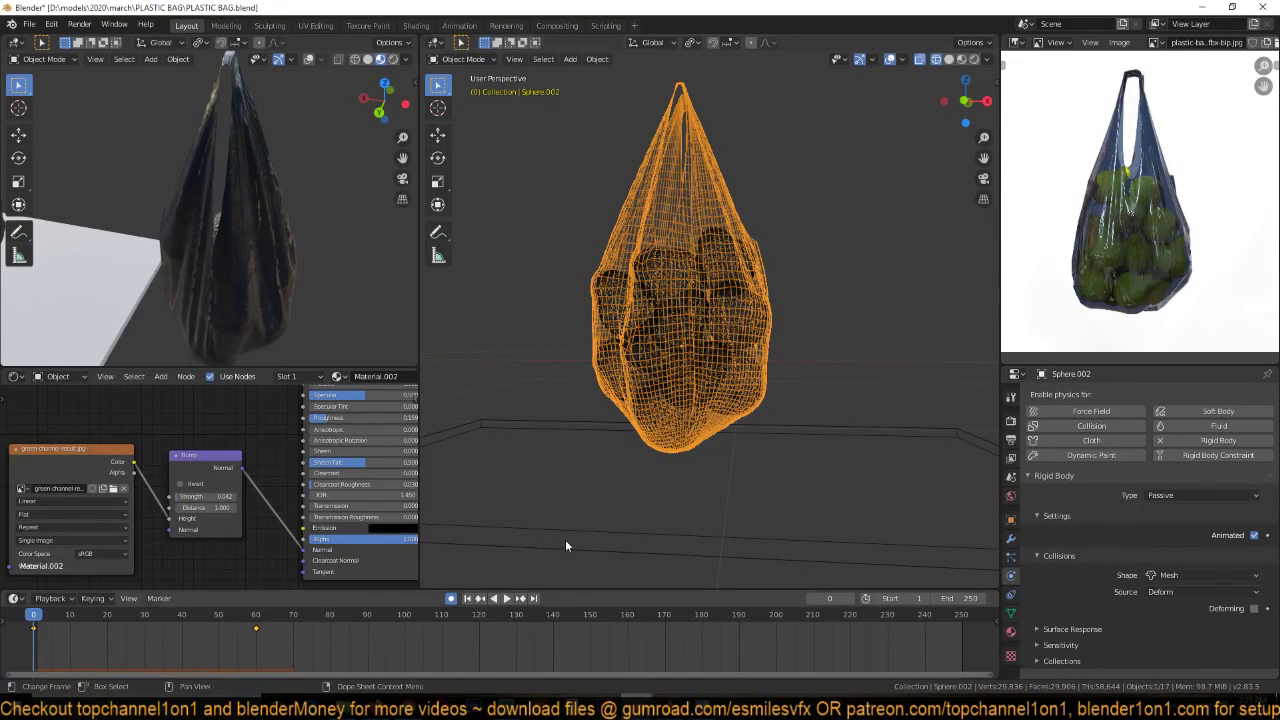
pyautogui.hotkey('shift', 'd')
pyautogui.rightClick(719, 312)
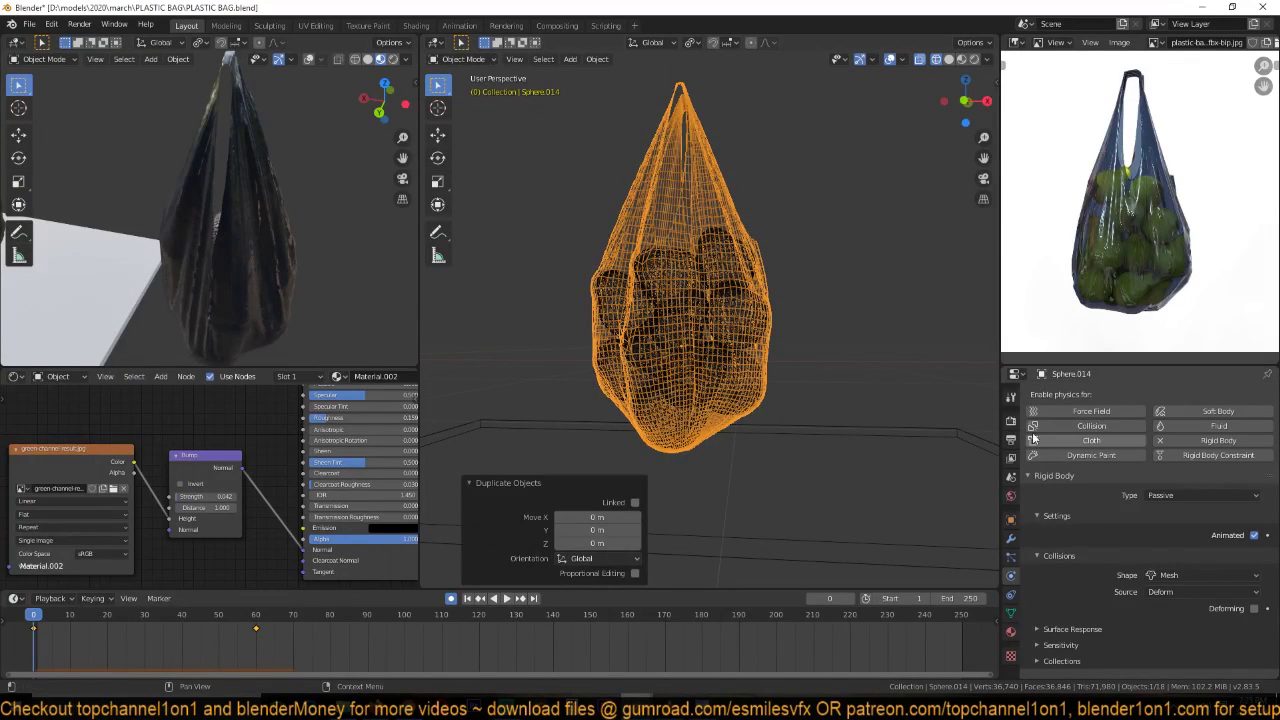
pyautogui.press('g')
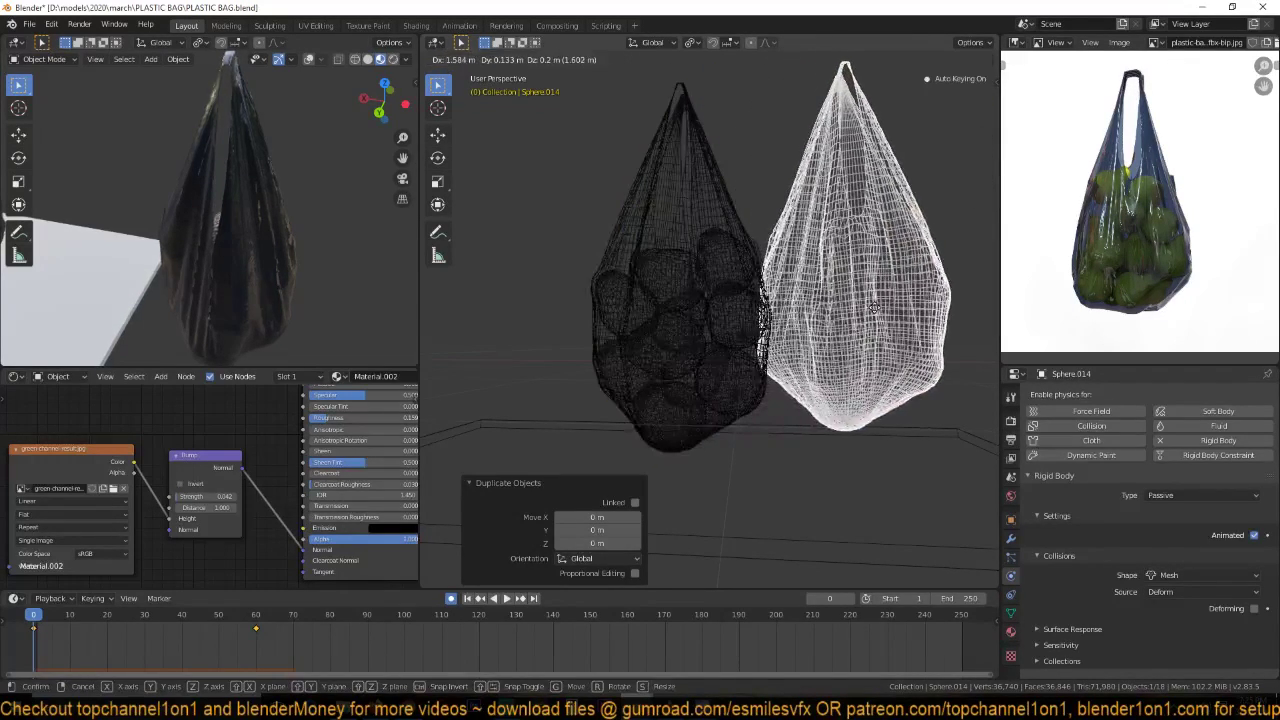
pyautogui.rightClick(876, 310)
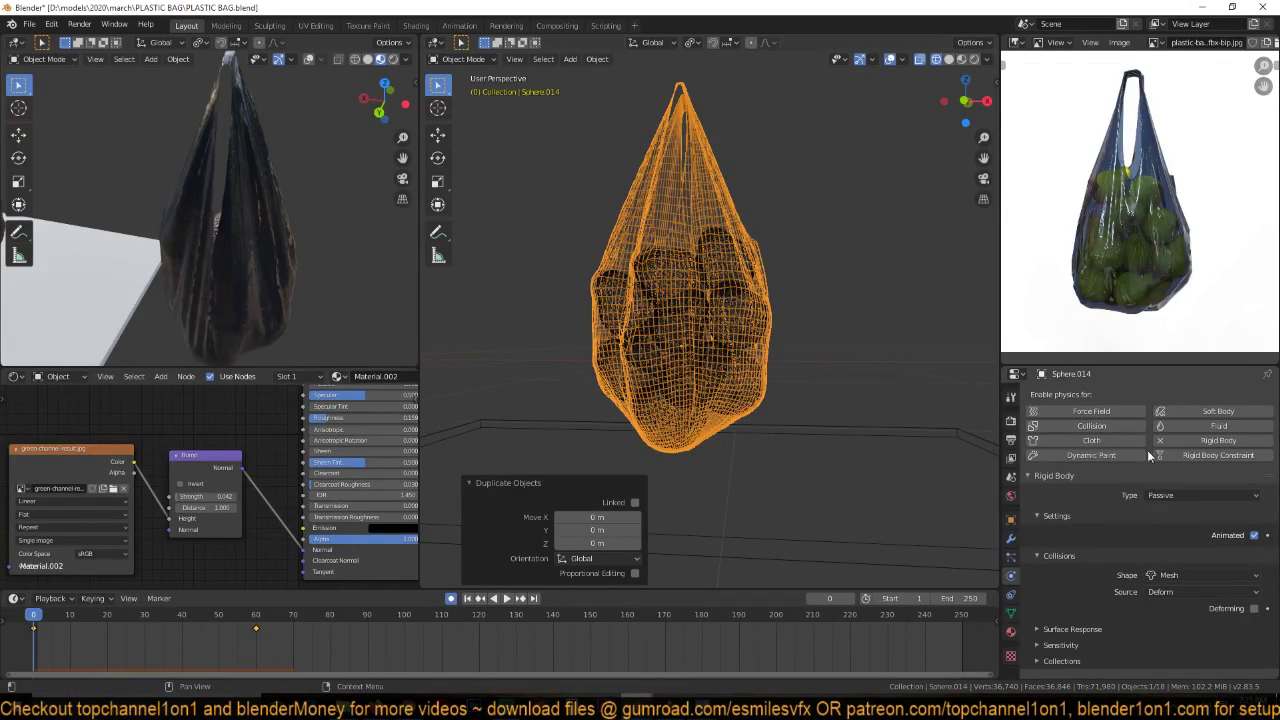
pyautogui.click(1216, 445)
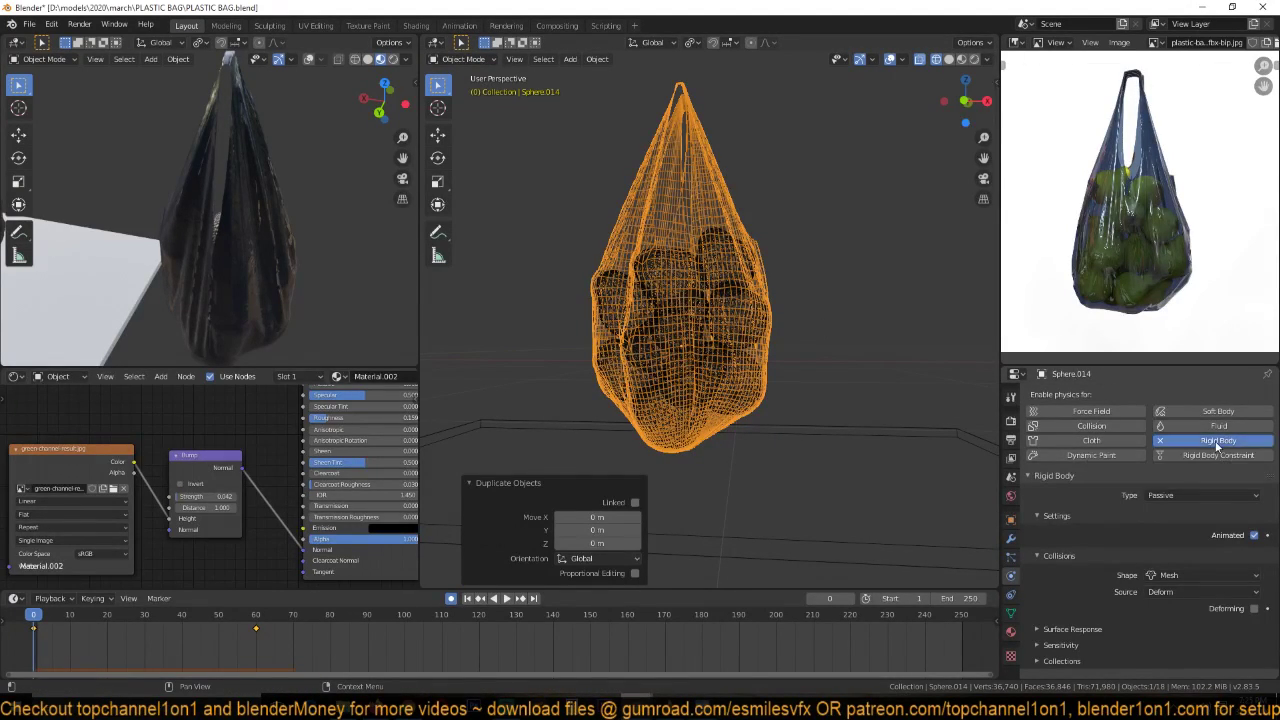
pyautogui.press('g')
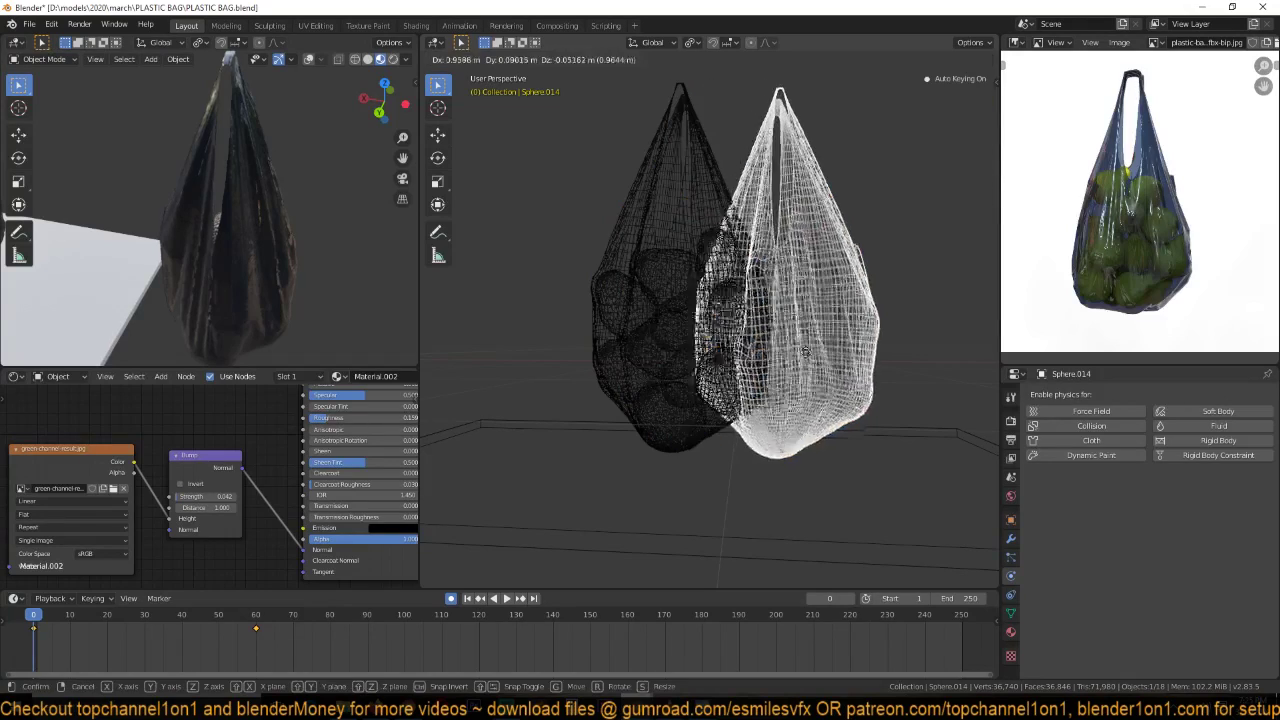
pyautogui.rightClick(820, 363)
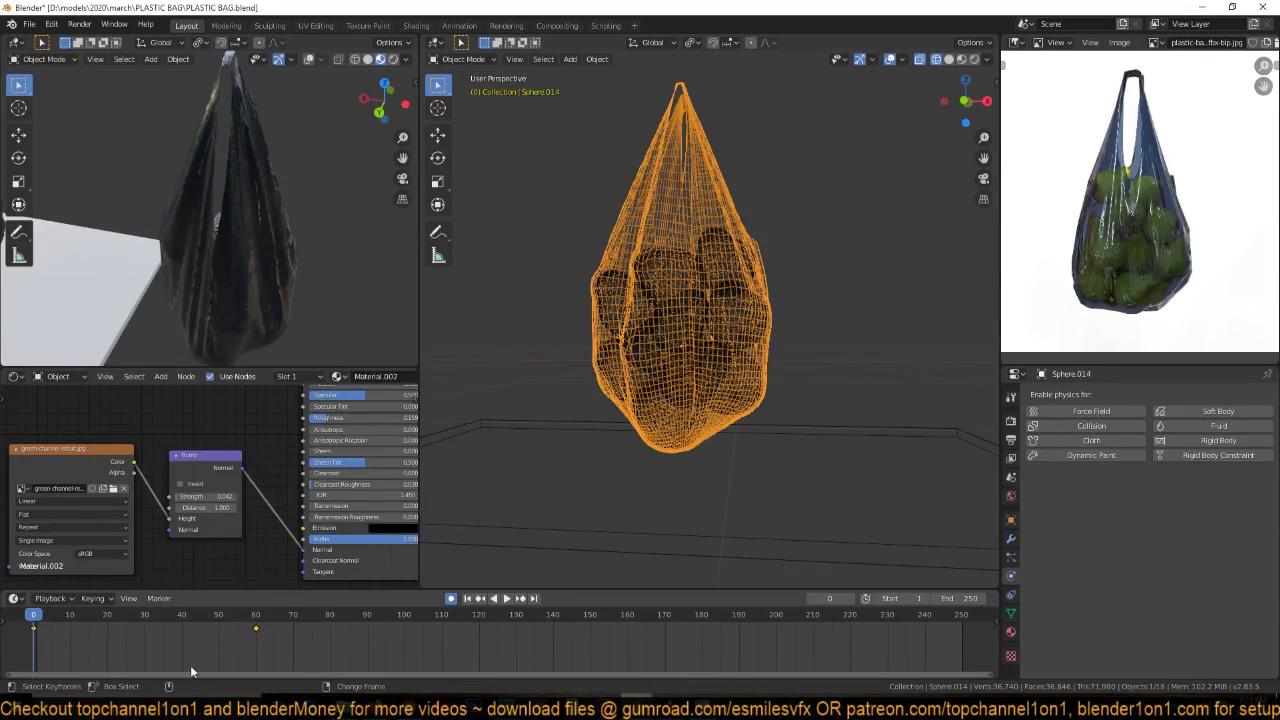
# - With auto keying off, move the duplicate bag beside the original at frame 25 and hide the original bag
pyautogui.click(125, 642)
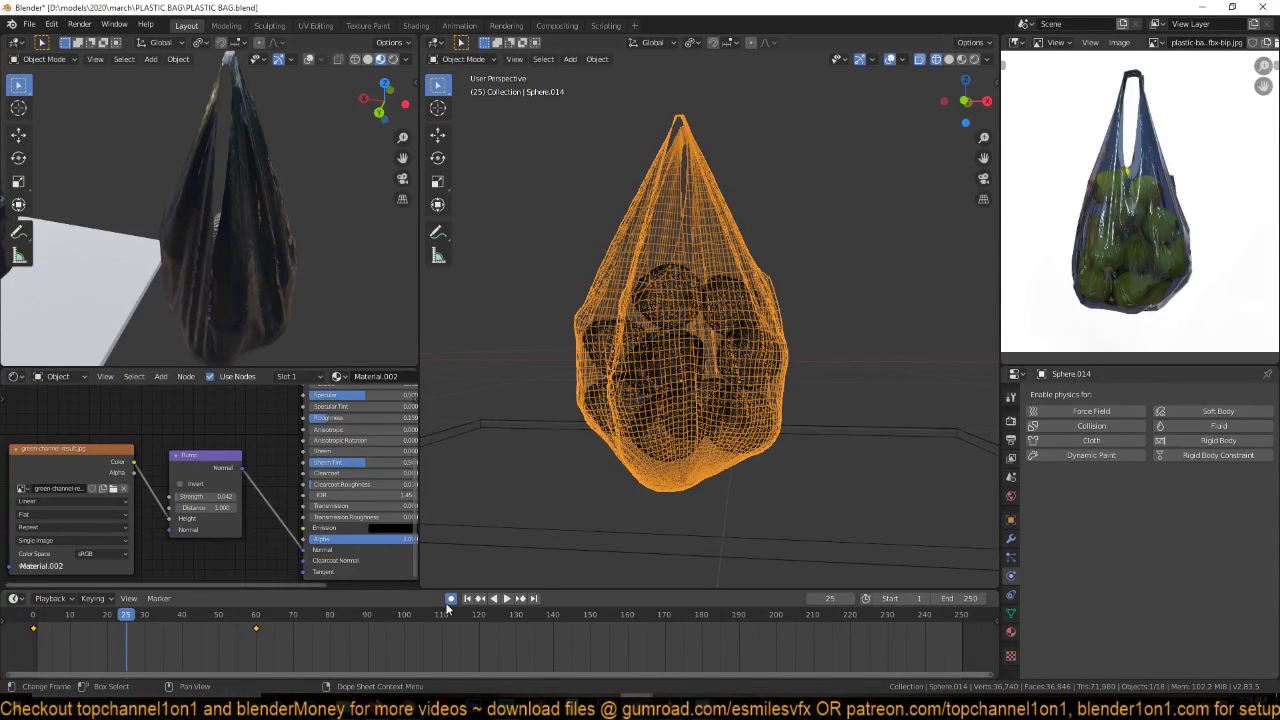
pyautogui.press('g')
pyautogui.click(855, 370)
pyautogui.click(718, 250)
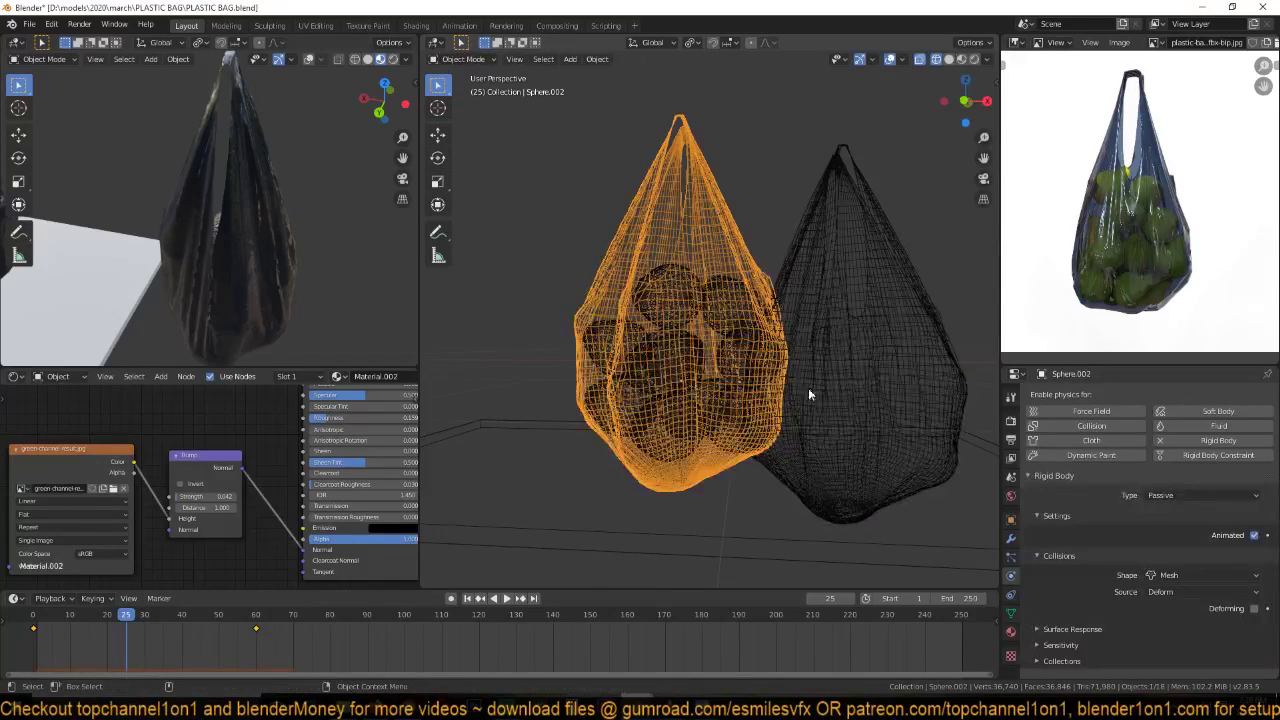
pyautogui.press('h')
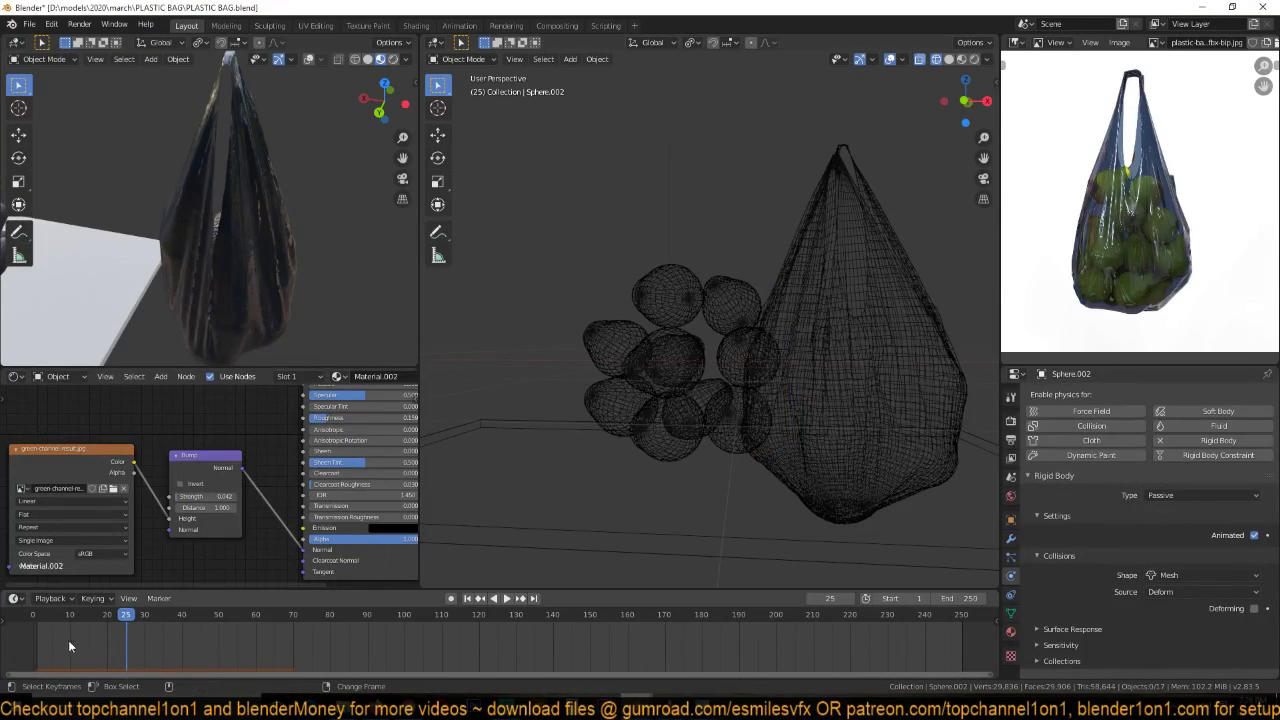
# - Select the duplicate bag and view it in solid display at frame 1
pyautogui.click(820, 293)
pyautogui.hotkey('shift', 'z')
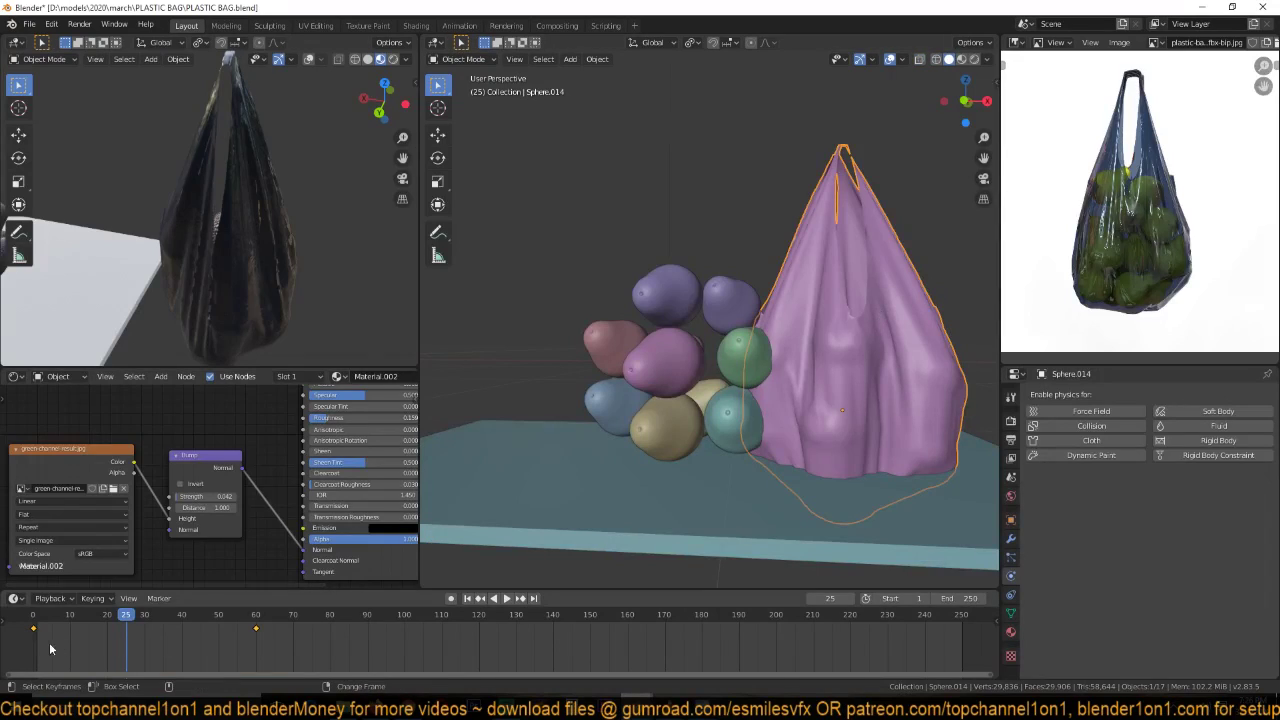
pyautogui.hotkey('shift', 'Left')
pyautogui.moveTo(820, 293); pyautogui.dragTo(686, 371, button='middle')
pyautogui.moveTo(703, 322); pyautogui.dragTo(700, 300, button='middle')
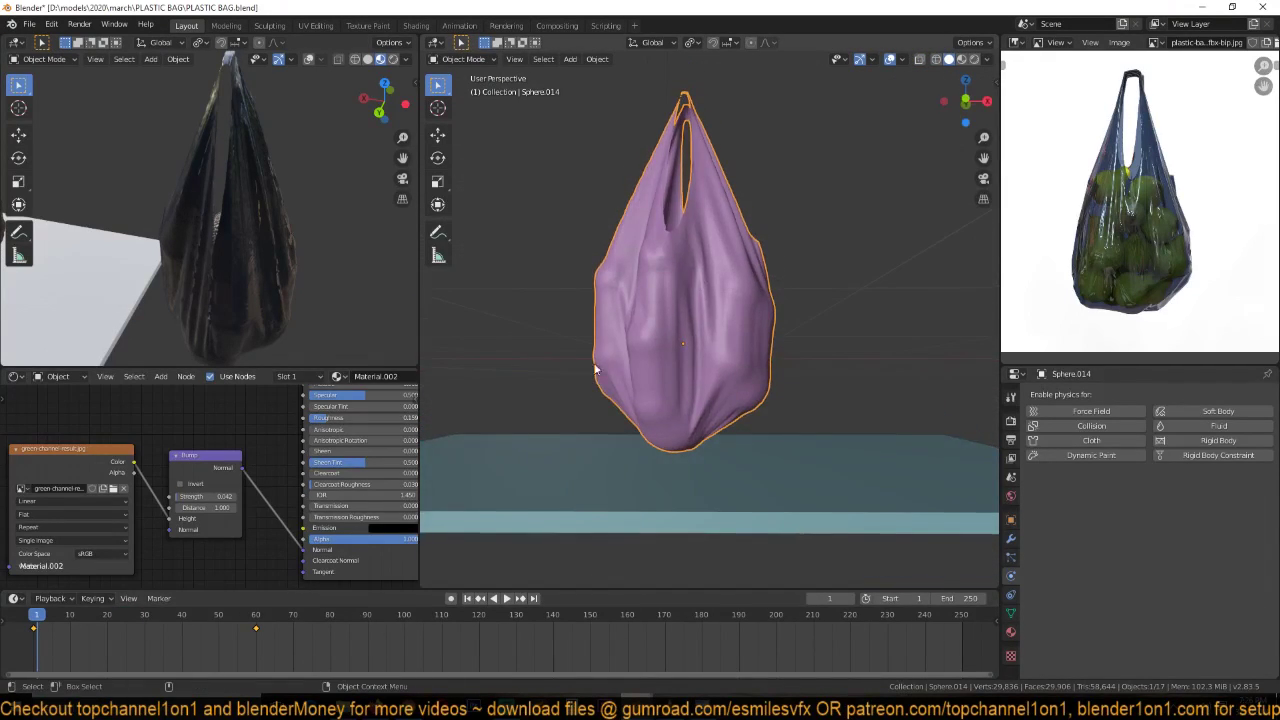
# - Hide the duplicate bag and examine which physics types are enabled on the individual fruits
pyautogui.press('x')
pyautogui.click(281, 648)
pyautogui.moveTo(794, 263); pyautogui.dragTo(720, 342, button='middle')
pyautogui.click(716, 371)
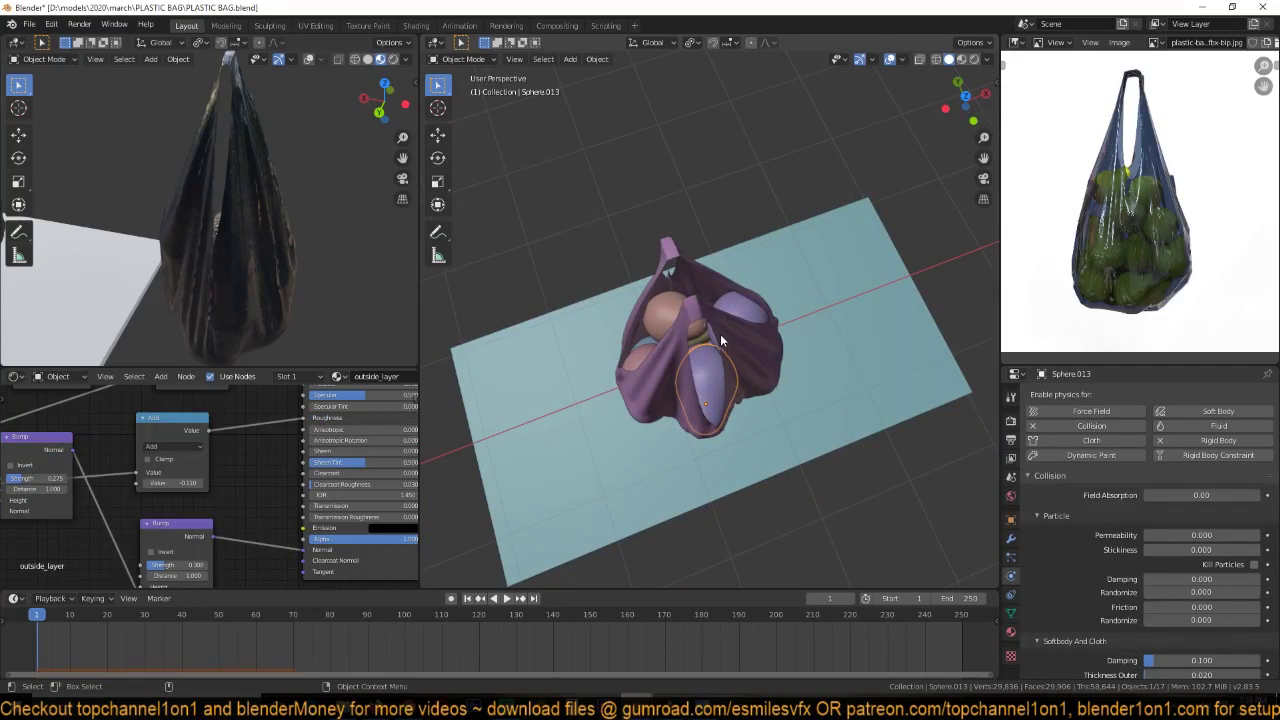
pyautogui.click(733, 349)
pyautogui.press('h')
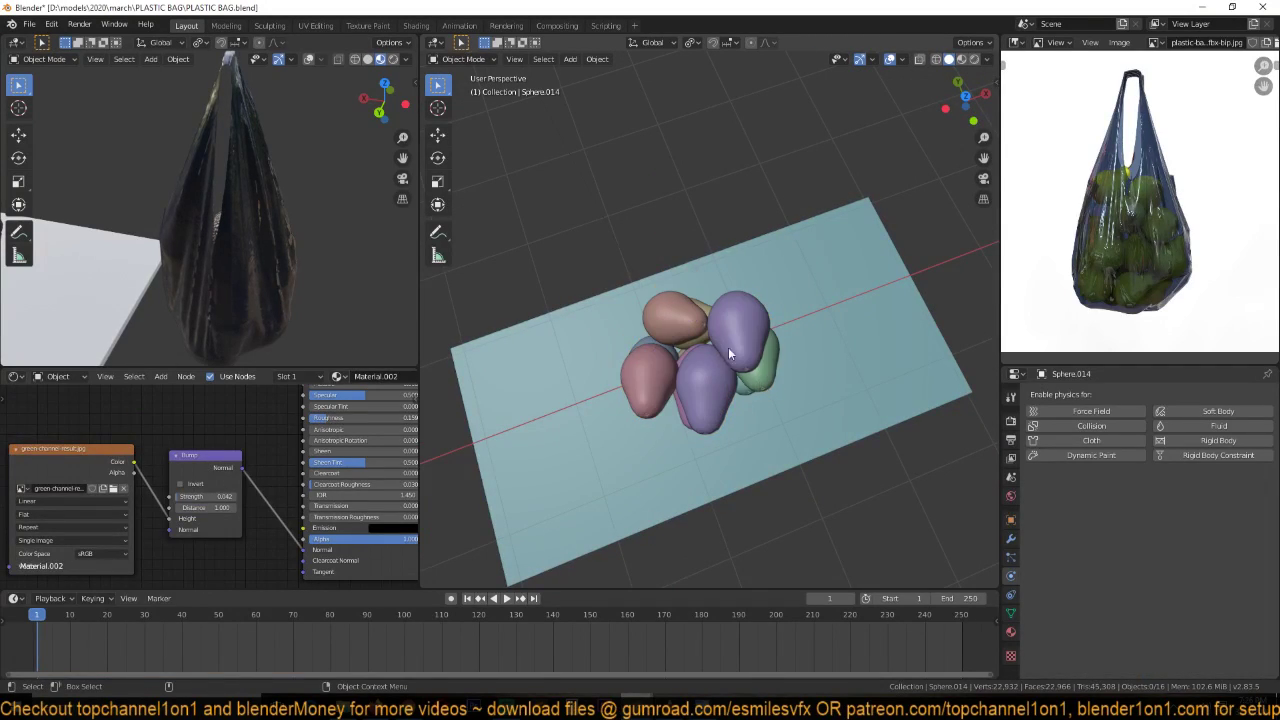
pyautogui.moveTo(728, 347); pyautogui.dragTo(703, 292, button='middle')
pyautogui.click(702, 292)
pyautogui.click(1050, 476)
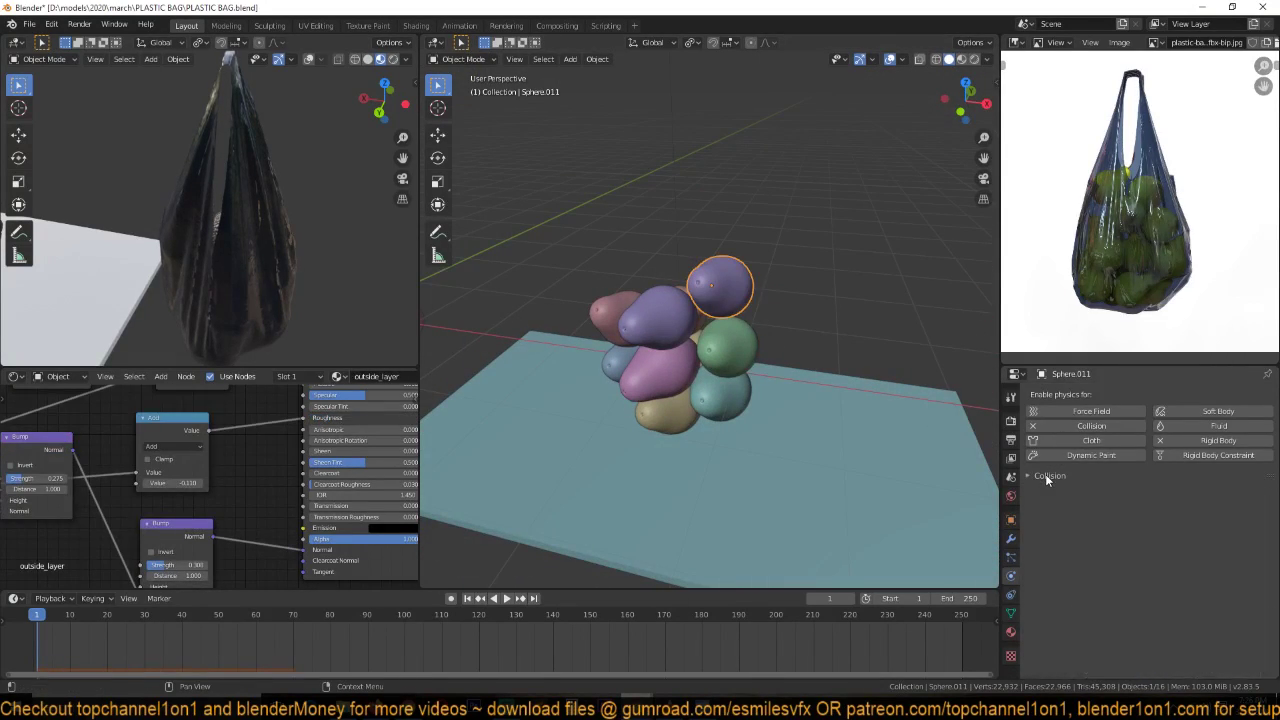
pyautogui.click(721, 454)
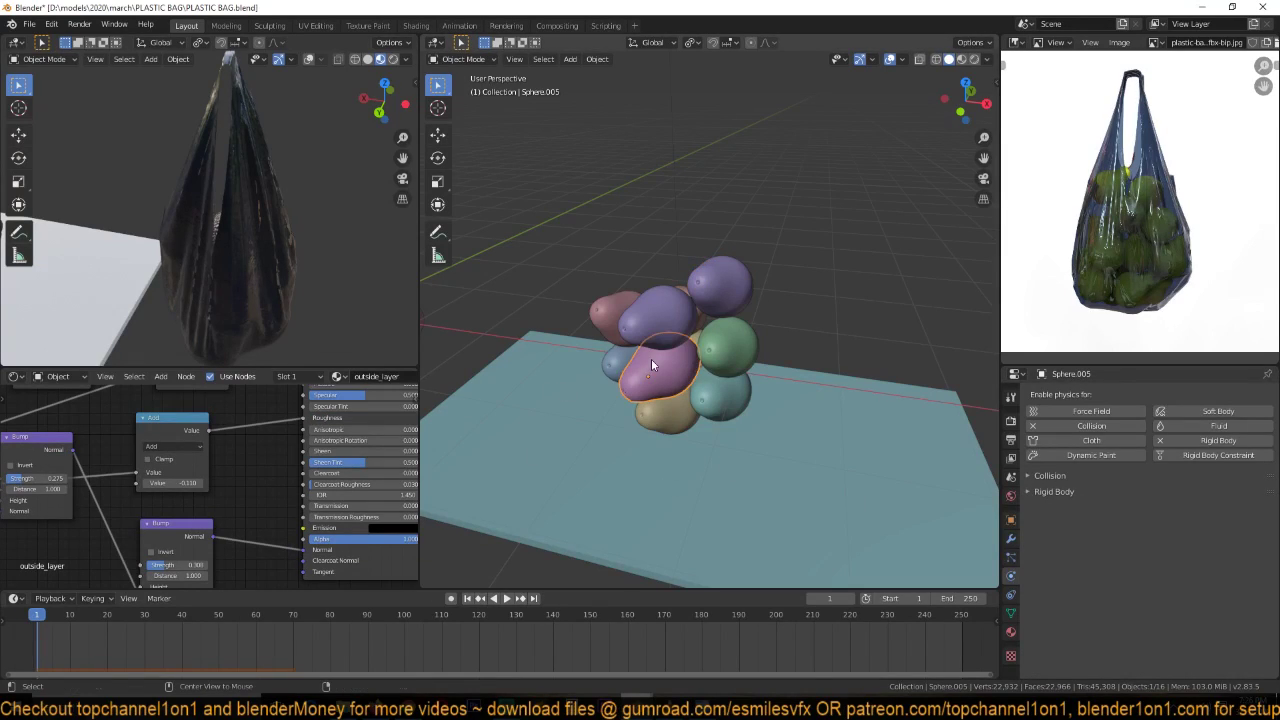
# - Unhide all objects and enable Cloth physics on the original bag that has the passive rigid body
pyautogui.hotkey('alt', 'h')
pyautogui.moveTo(693, 322); pyautogui.dragTo(779, 305, button='middle')
pyautogui.click(706, 243)
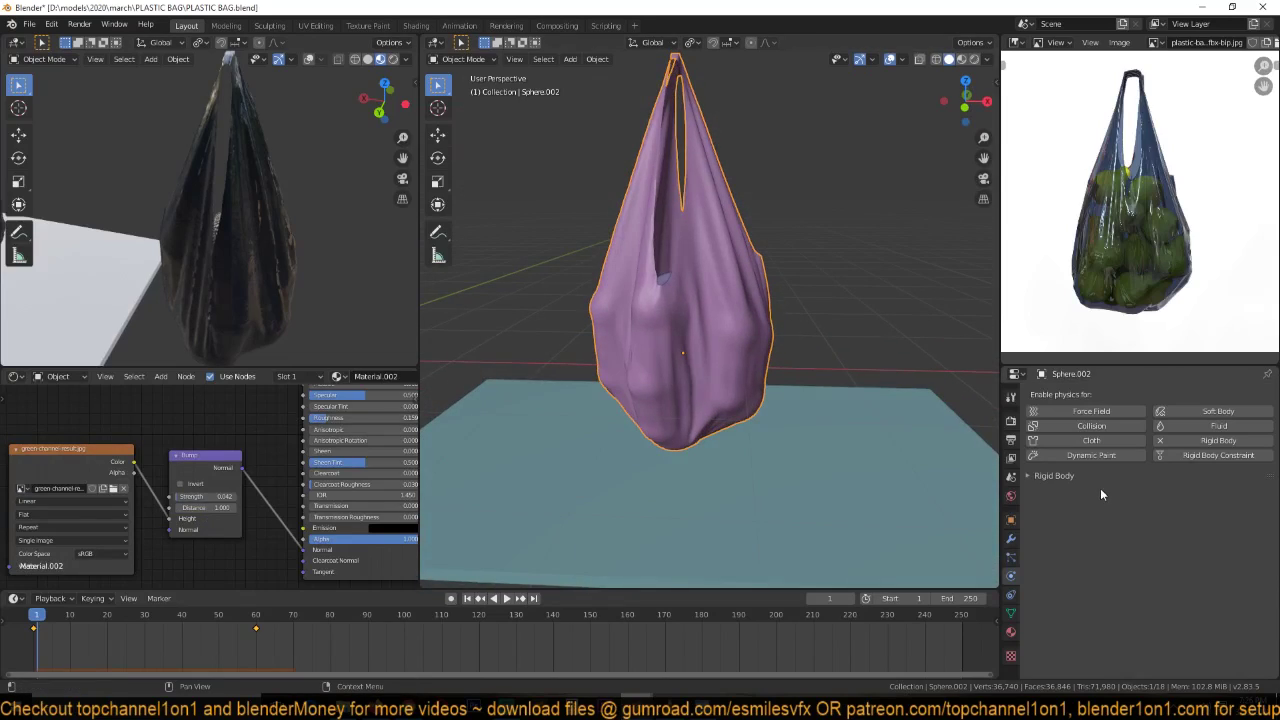
pyautogui.click(1074, 442)
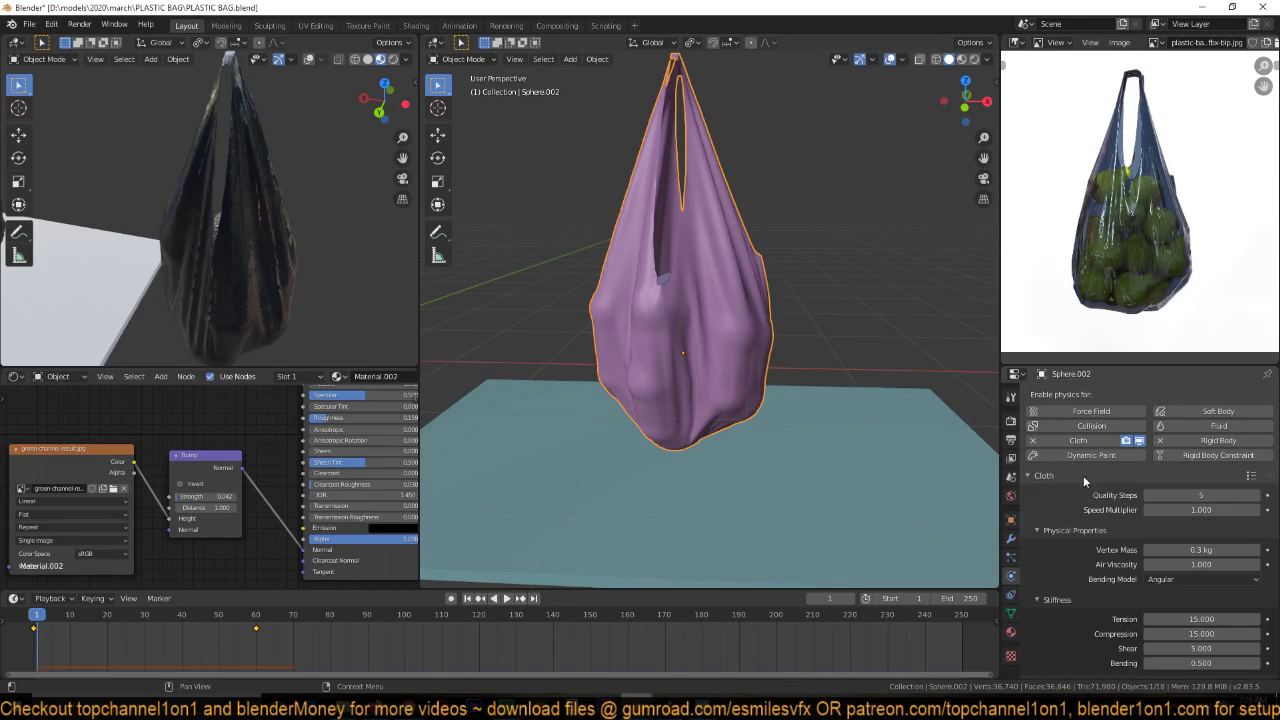
# - Check the bag's handle-top vertices in Edit Mode, return to Object Mode, and collapse the cloth settings
pyautogui.keyDown('shift'); pyautogui.moveTo(617, 245); pyautogui.dragTo(621, 362, button='middle'); pyautogui.keyUp('shift')
pyautogui.moveTo(590, 192); pyautogui.dragTo(666, 238, button='middle')
pyautogui.press('Tab')
pyautogui.scroll(5, 667, 238)
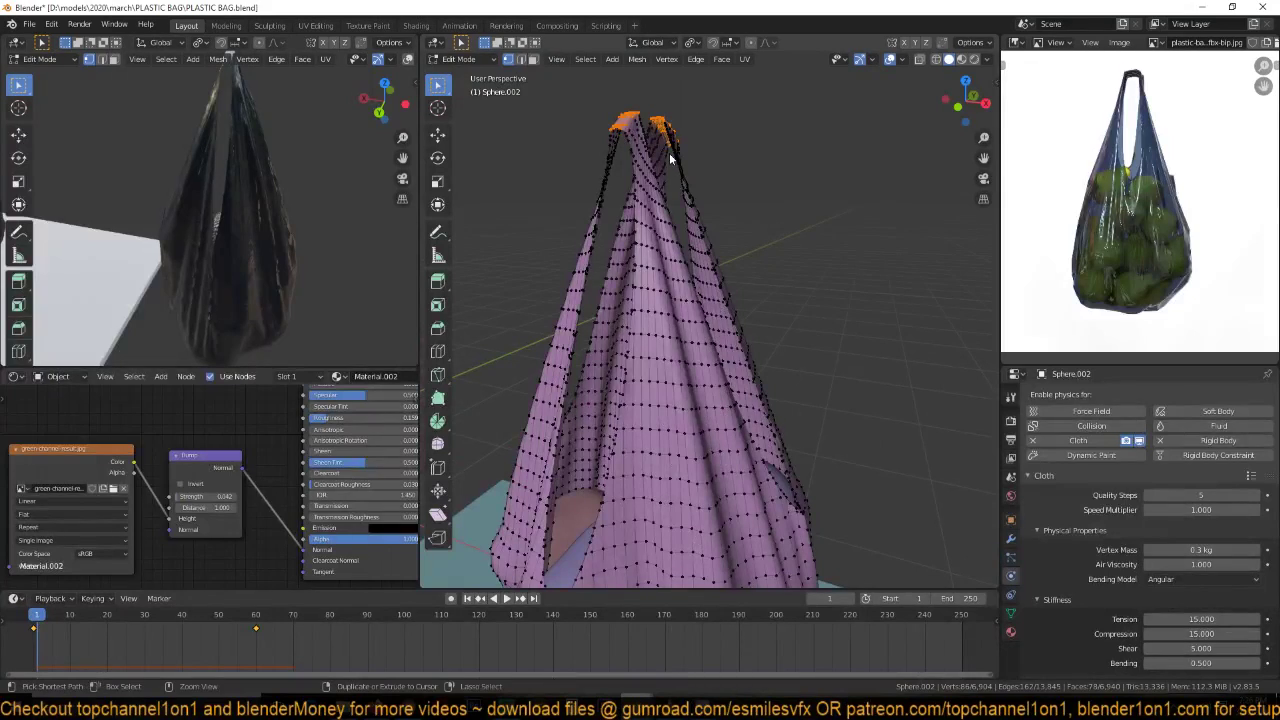
pyautogui.hotkey('ctrl', 'h')
pyautogui.press('Tab')
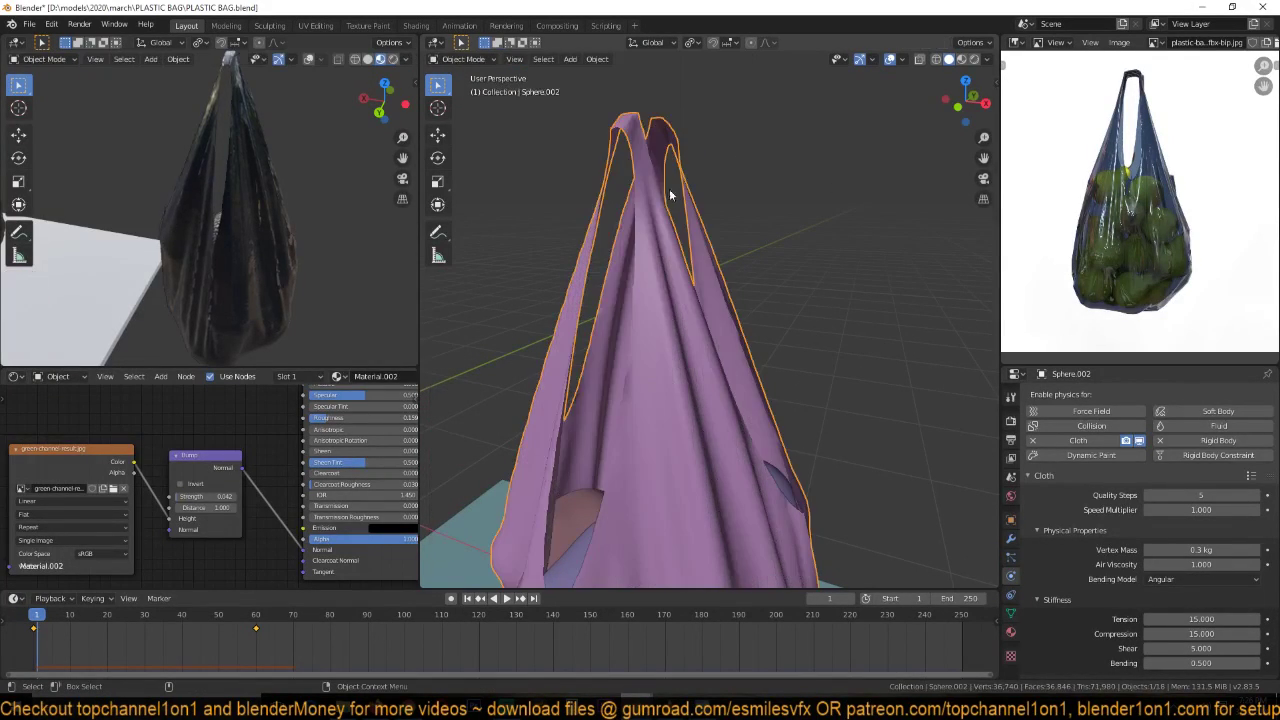
pyautogui.moveTo(667, 197); pyautogui.dragTo(785, 184, button='middle')
pyautogui.scroll(-5, 641, 380)
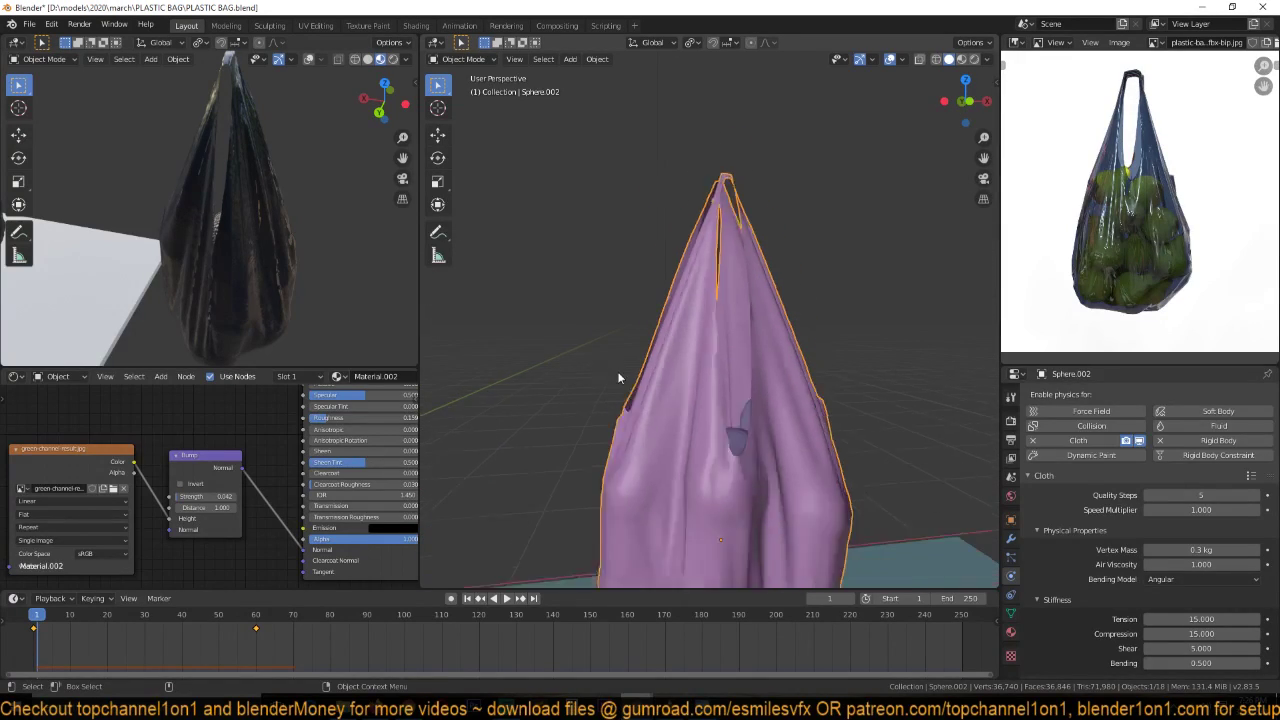
pyautogui.scroll(-2, 1029, 520)
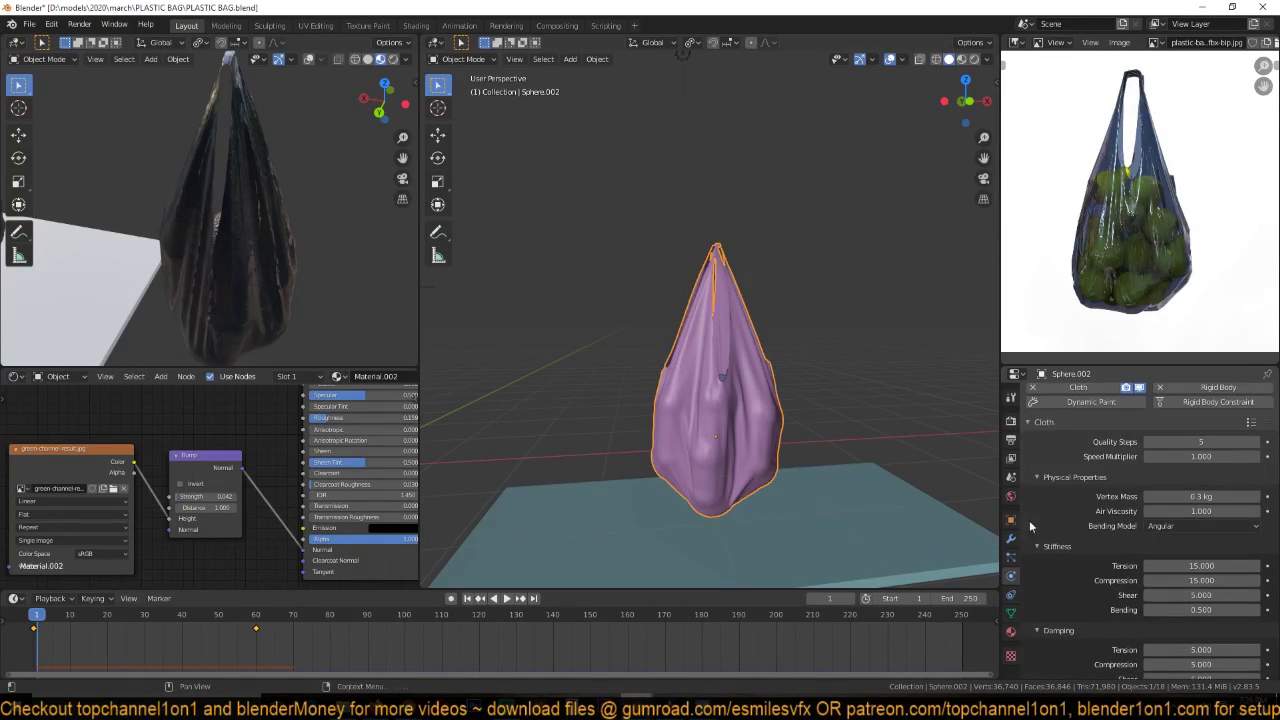
pyautogui.click(1030, 421)
# - Enable Collision physics on the slab under the bag and deselect it
pyautogui.moveTo(868, 400); pyautogui.dragTo(796, 379, button='middle')
pyautogui.click(934, 497)
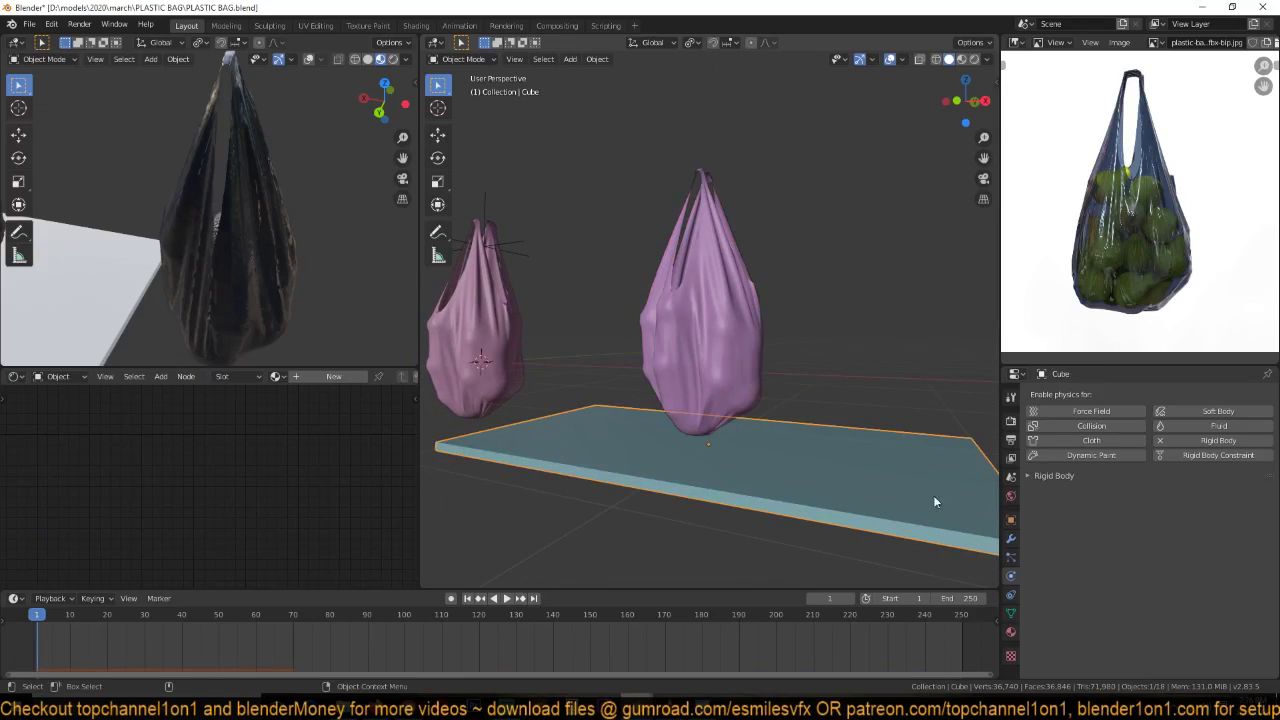
pyautogui.moveTo(781, 487); pyautogui.dragTo(830, 480, button='middle')
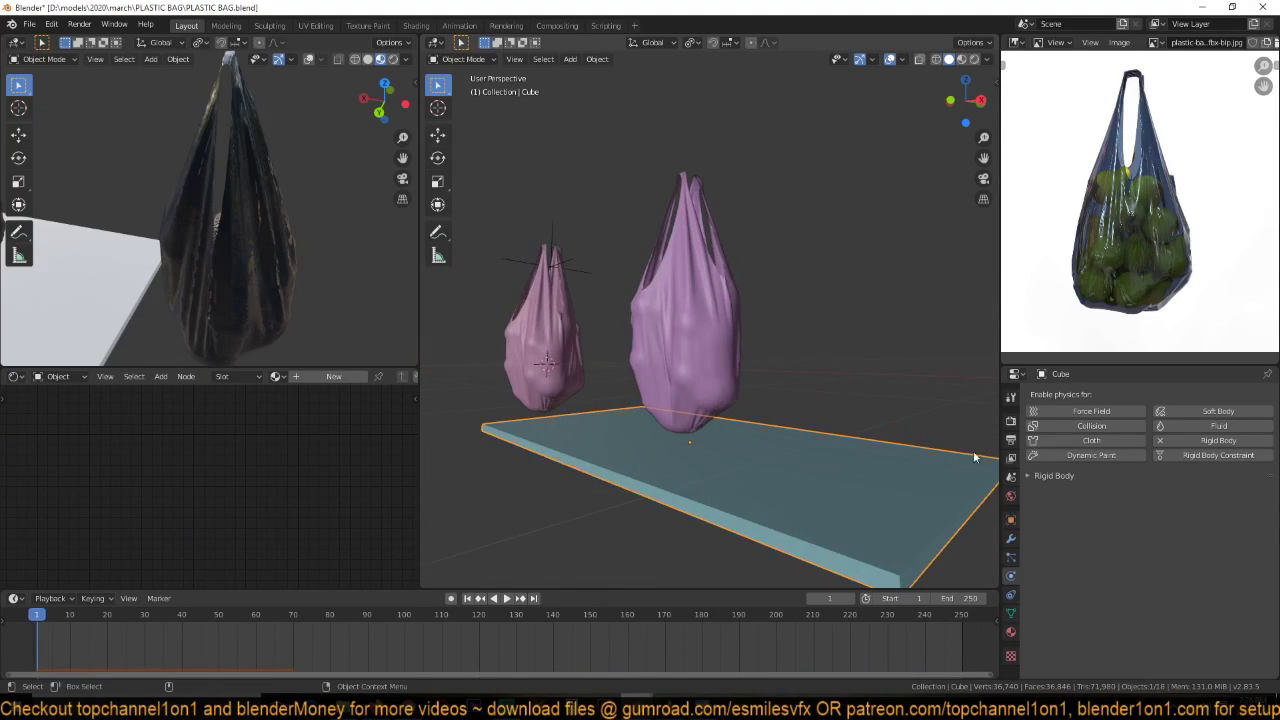
pyautogui.click(1092, 426)
pyautogui.moveTo(819, 425); pyautogui.dragTo(854, 338, button='middle')
pyautogui.click(854, 338)
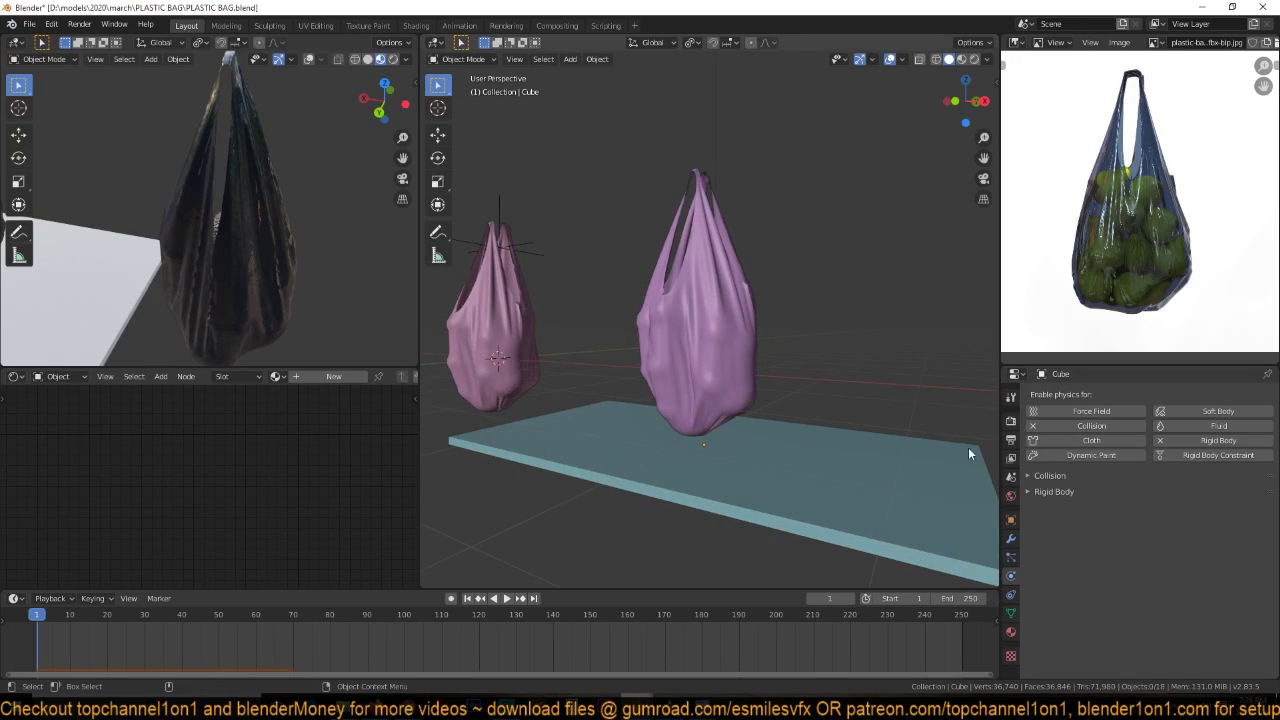
# - Play the cloth simulation from frame 1 and examine how the bag deforms around the fruits on the slab
pyautogui.press('space')
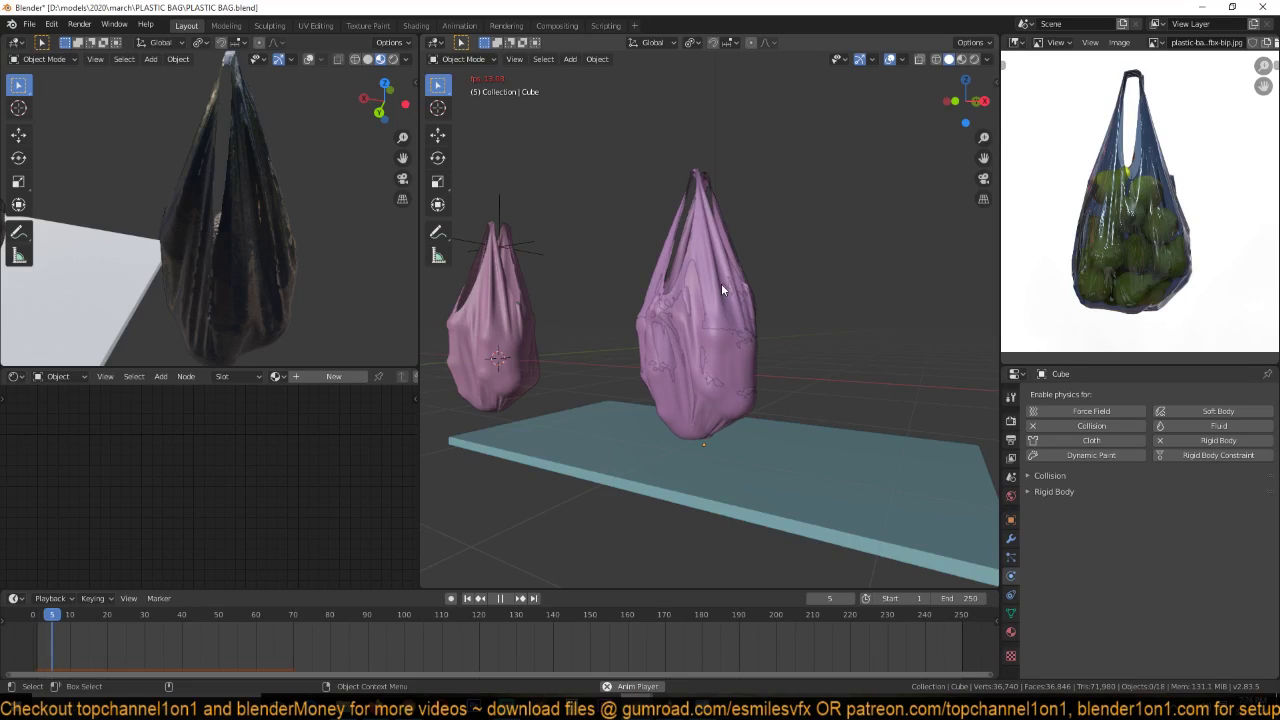
pyautogui.scroll(5, 738, 322)
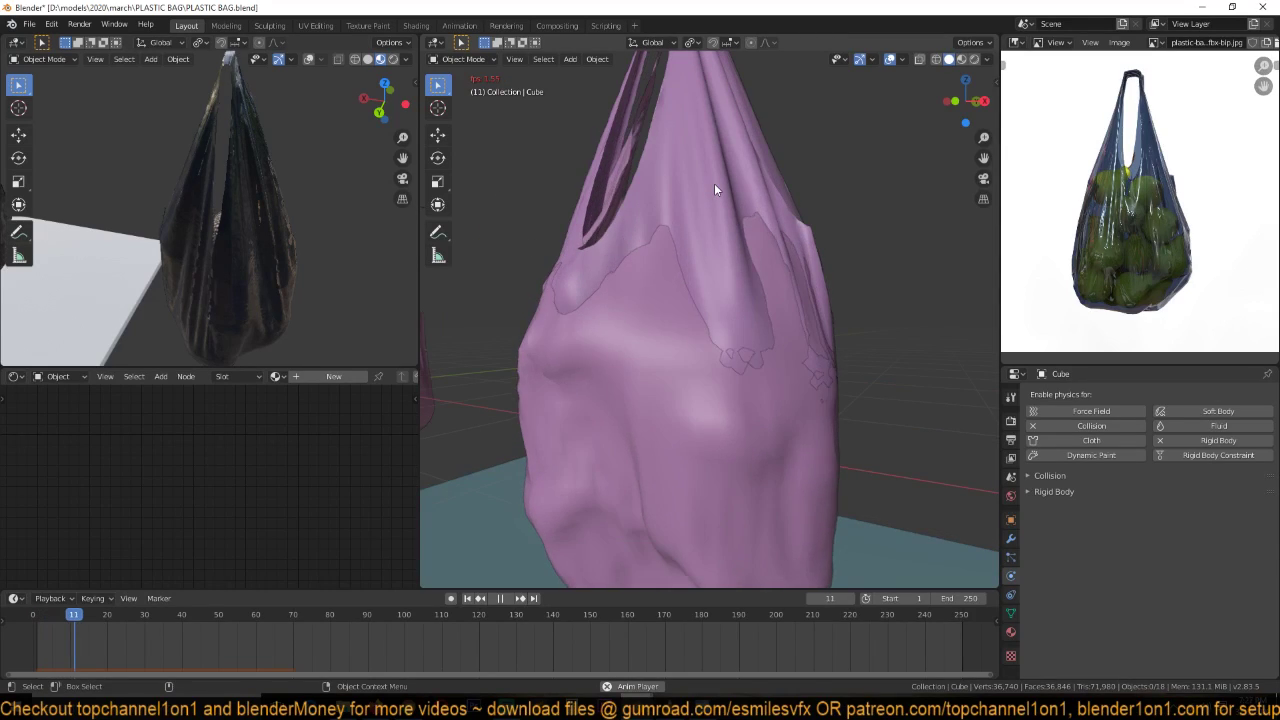
pyautogui.scroll(-8, 722, 204)
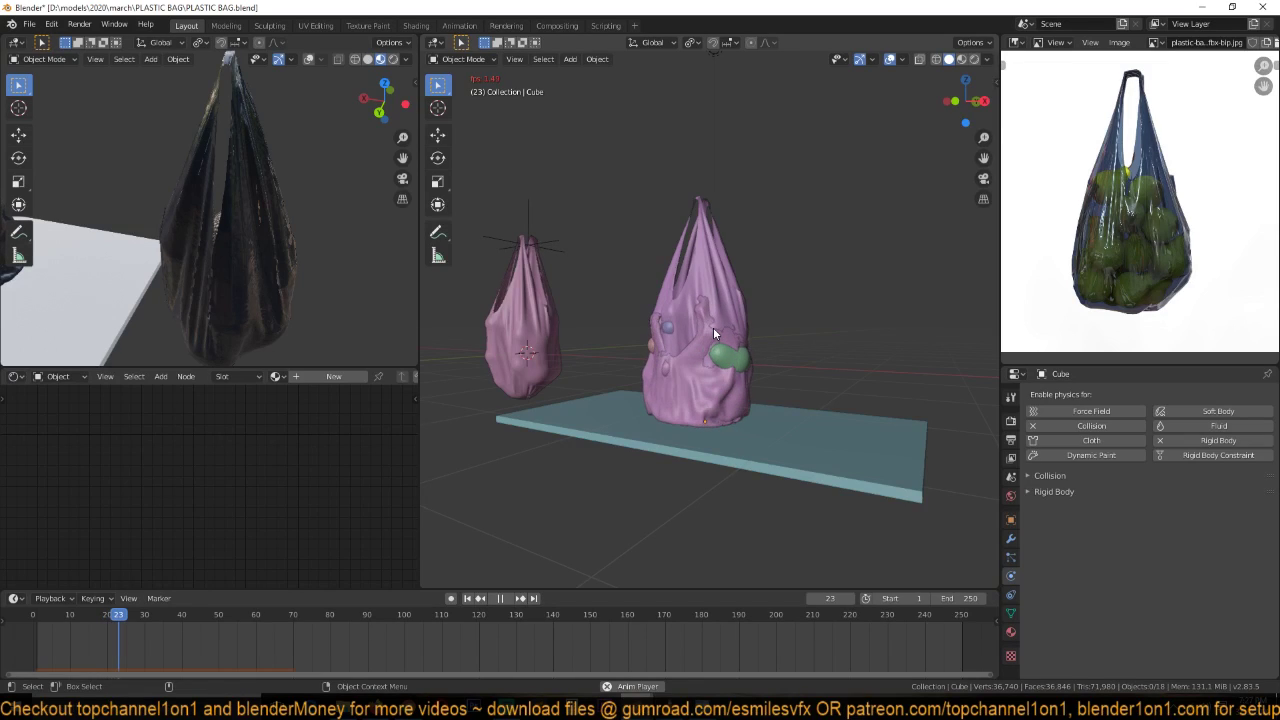
# - Stop the playback at frame 25, hide the duplicate bag, and select the bag with Cloth physics
pyautogui.click(721, 265)
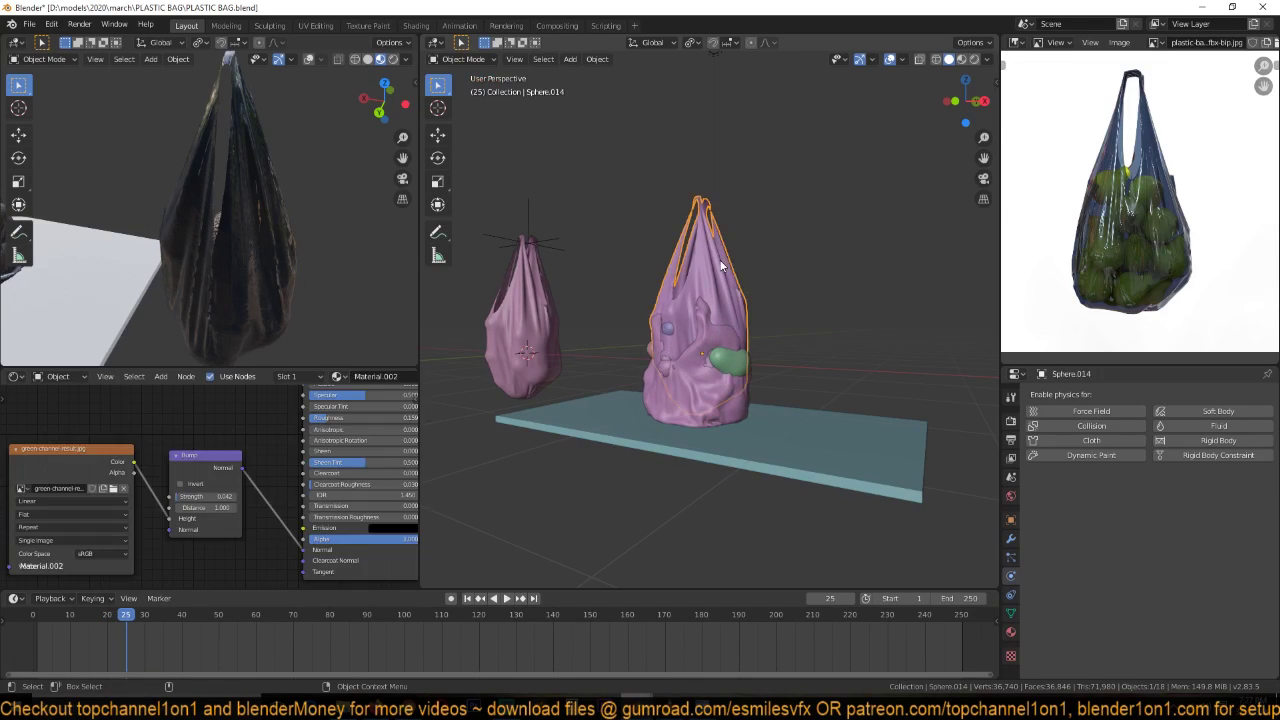
pyautogui.press('Delete')
pyautogui.moveTo(731, 328); pyautogui.dragTo(750, 388, button='middle')
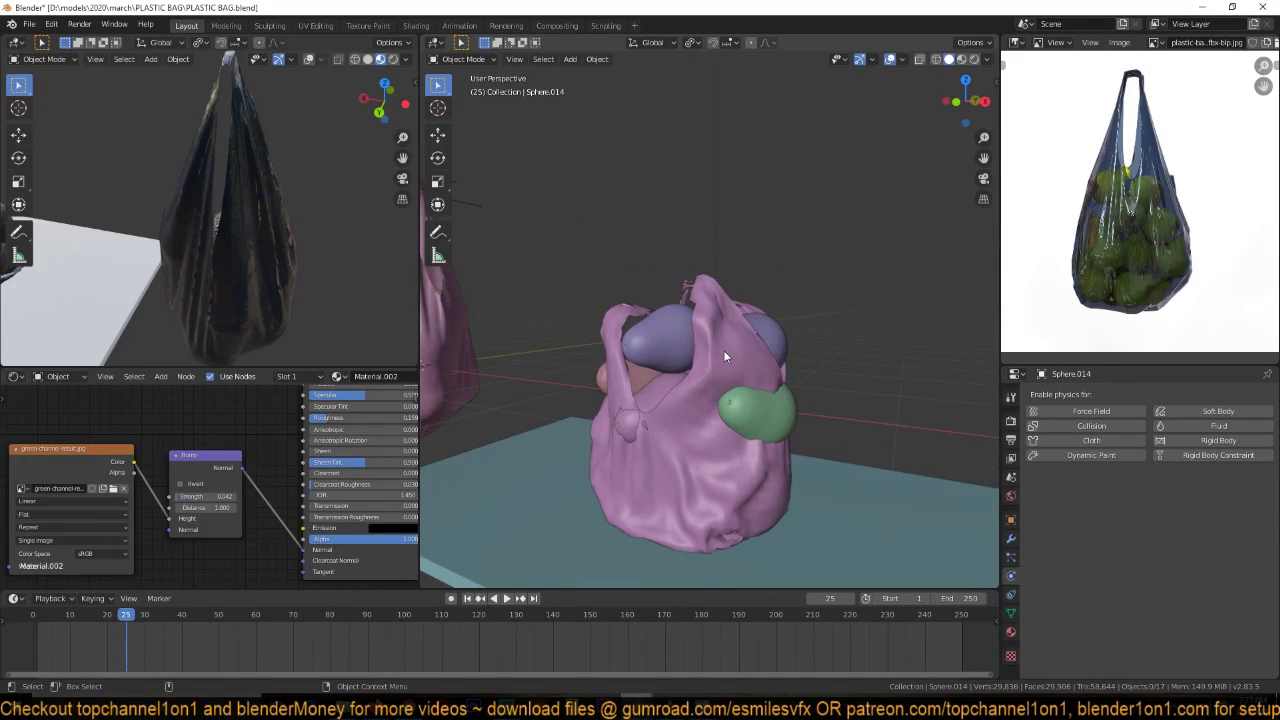
pyautogui.click(726, 356)
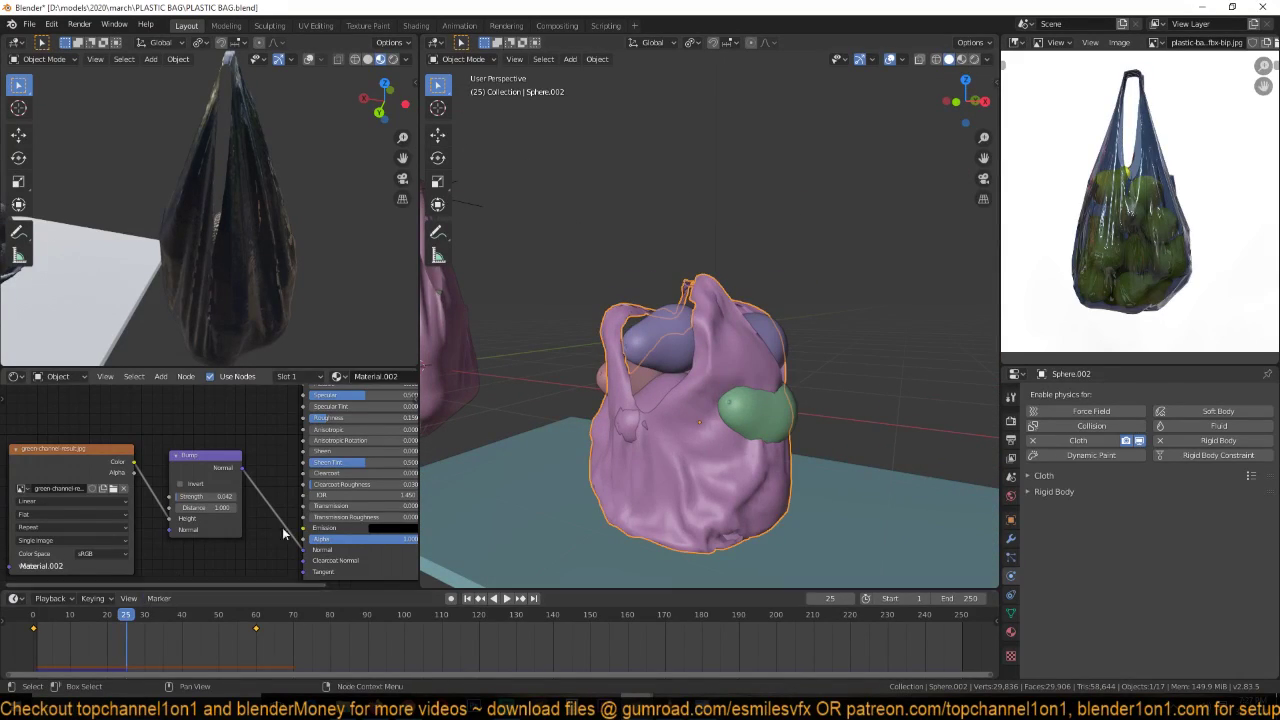
# - Examine the deformed bag and fruits on the slab at frame 25 from several angles in both viewports
pyautogui.scroll(-4, 276, 317)
pyautogui.scroll(-3, 840, 419)
pyautogui.moveTo(840, 419); pyautogui.dragTo(893, 418, button='middle')
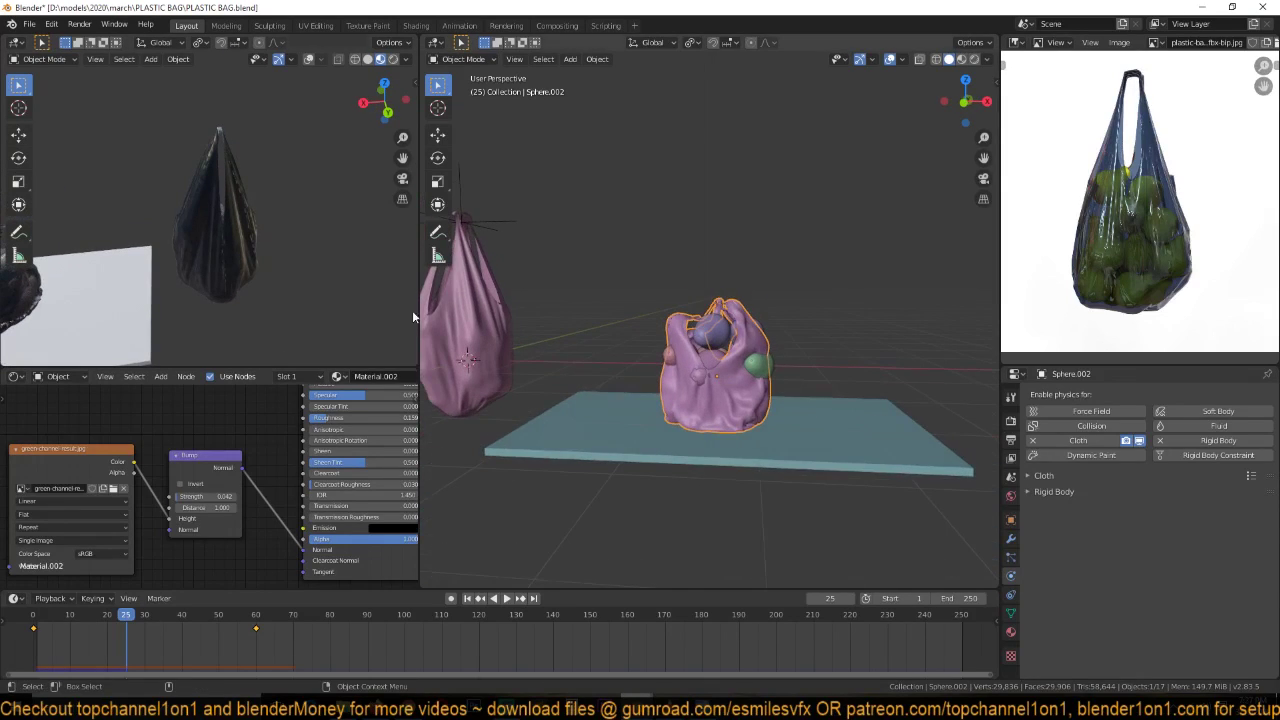
pyautogui.moveTo(222, 215); pyautogui.dragTo(164, 223, button='middle')
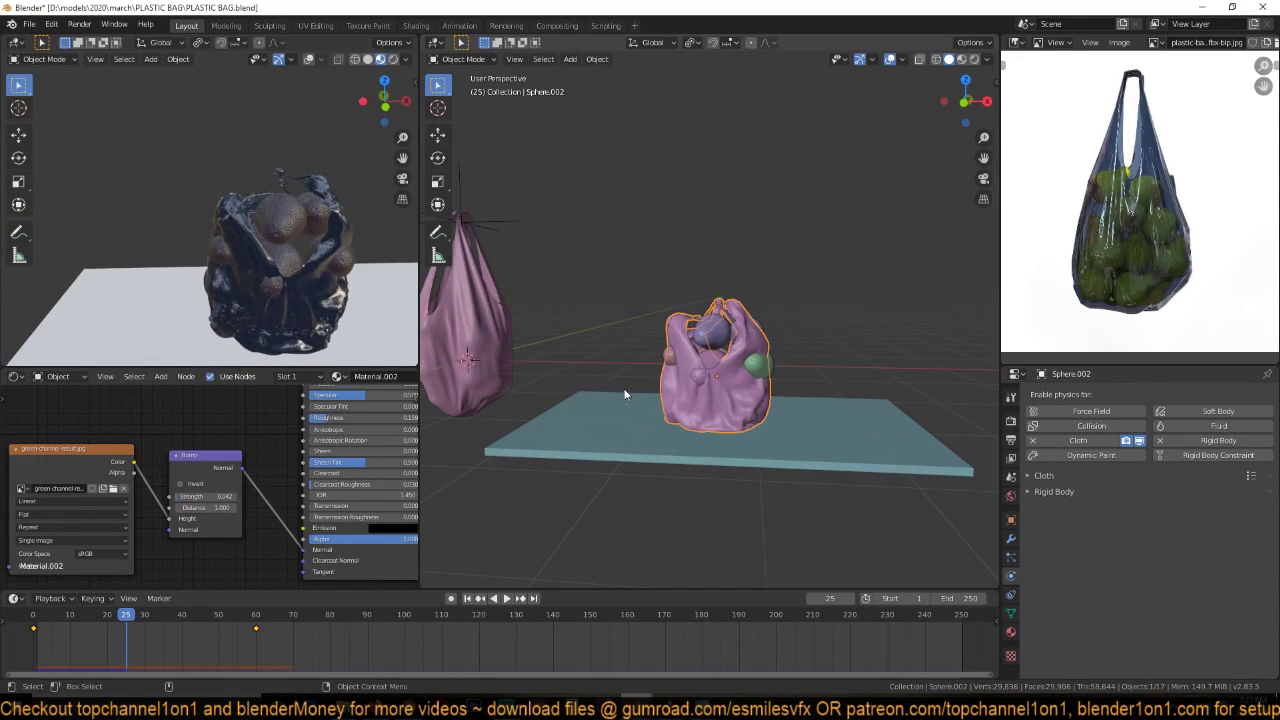
pyautogui.moveTo(693, 410); pyautogui.dragTo(650, 450, button='middle')
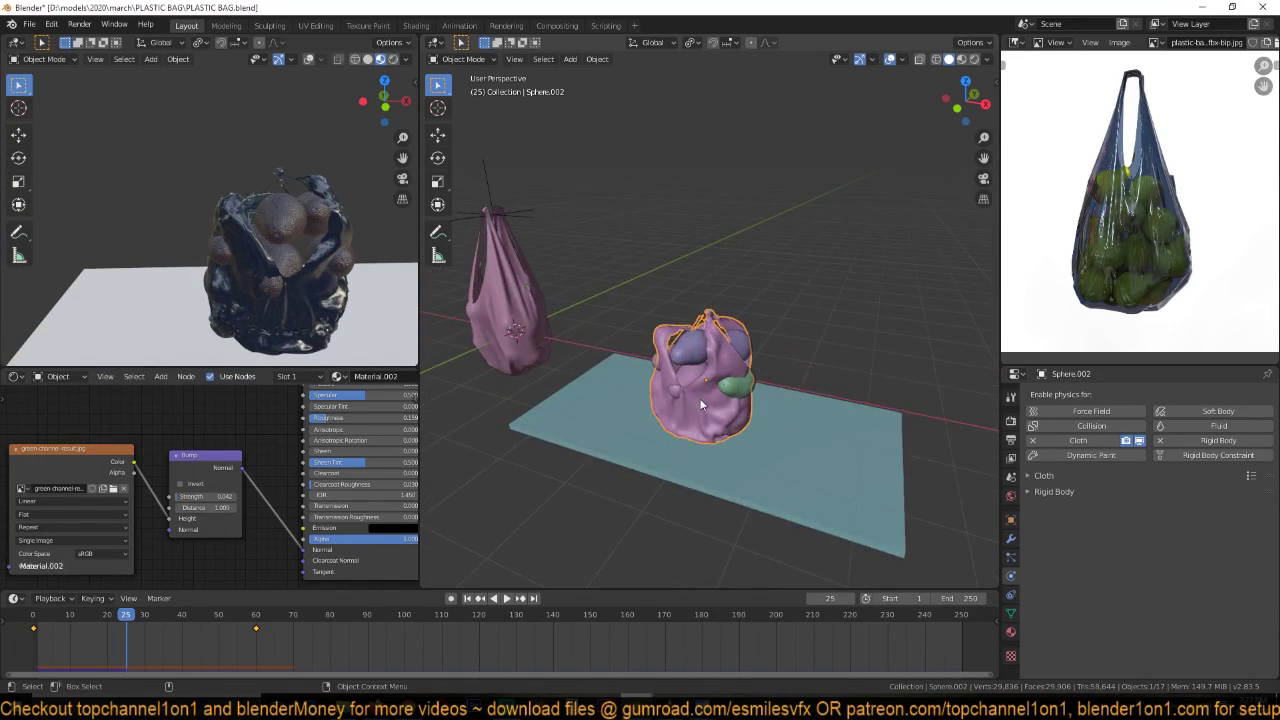
pyautogui.moveTo(700, 404); pyautogui.dragTo(600, 451, button='middle')
# - Scrub the cloth simulation between frames 0 and 60 to compare the bag's shape, returning to frame 0
pyautogui.press('Down')
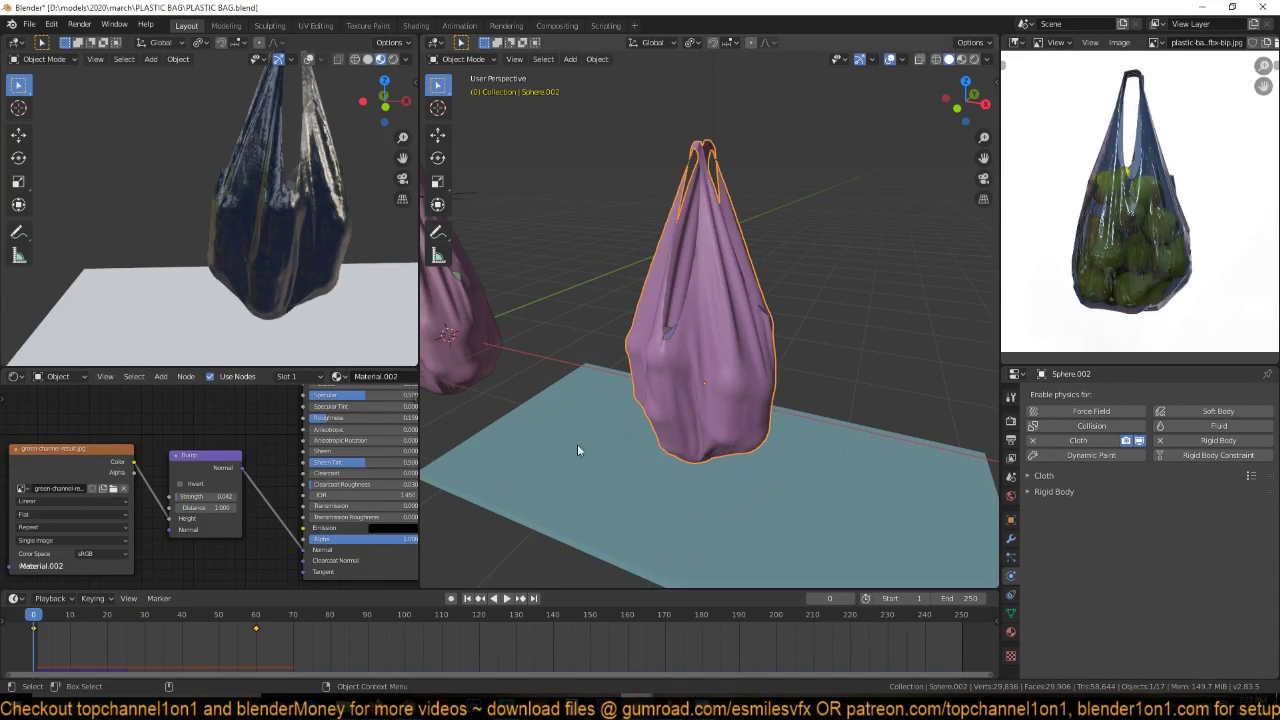
pyautogui.click(256, 643)
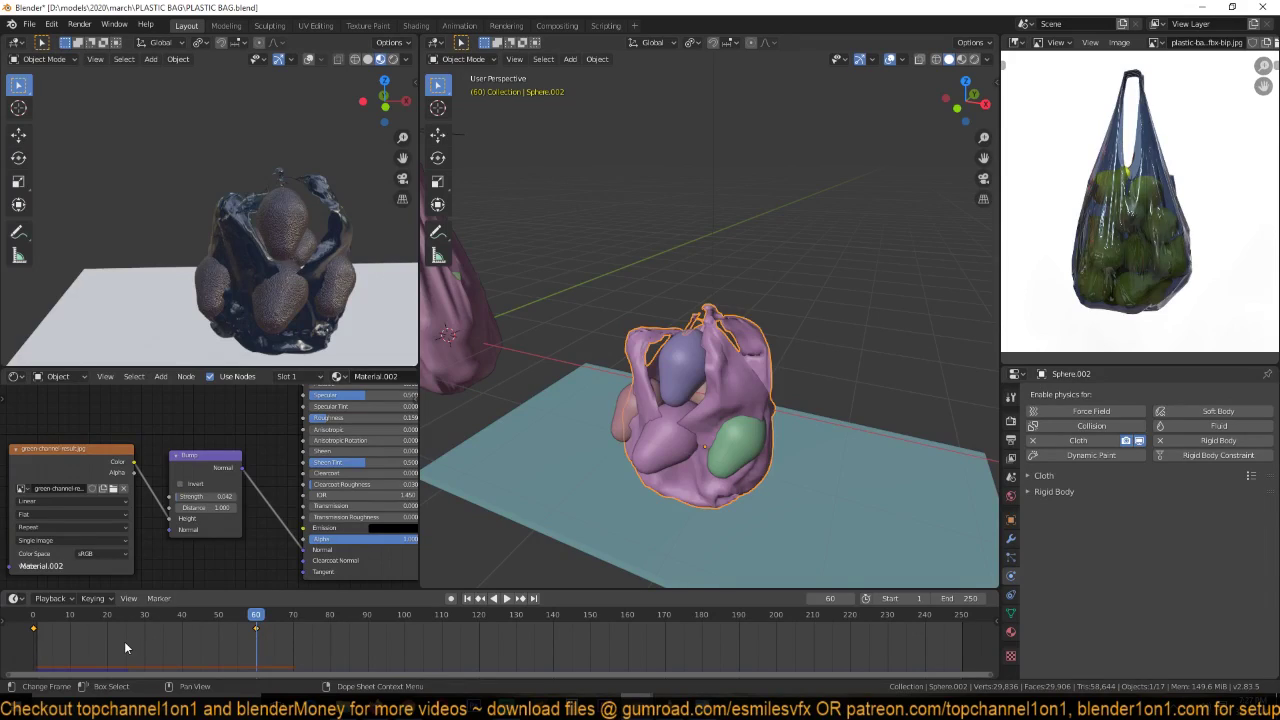
pyautogui.hotkey('shift', 'Left')
pyautogui.press('space')
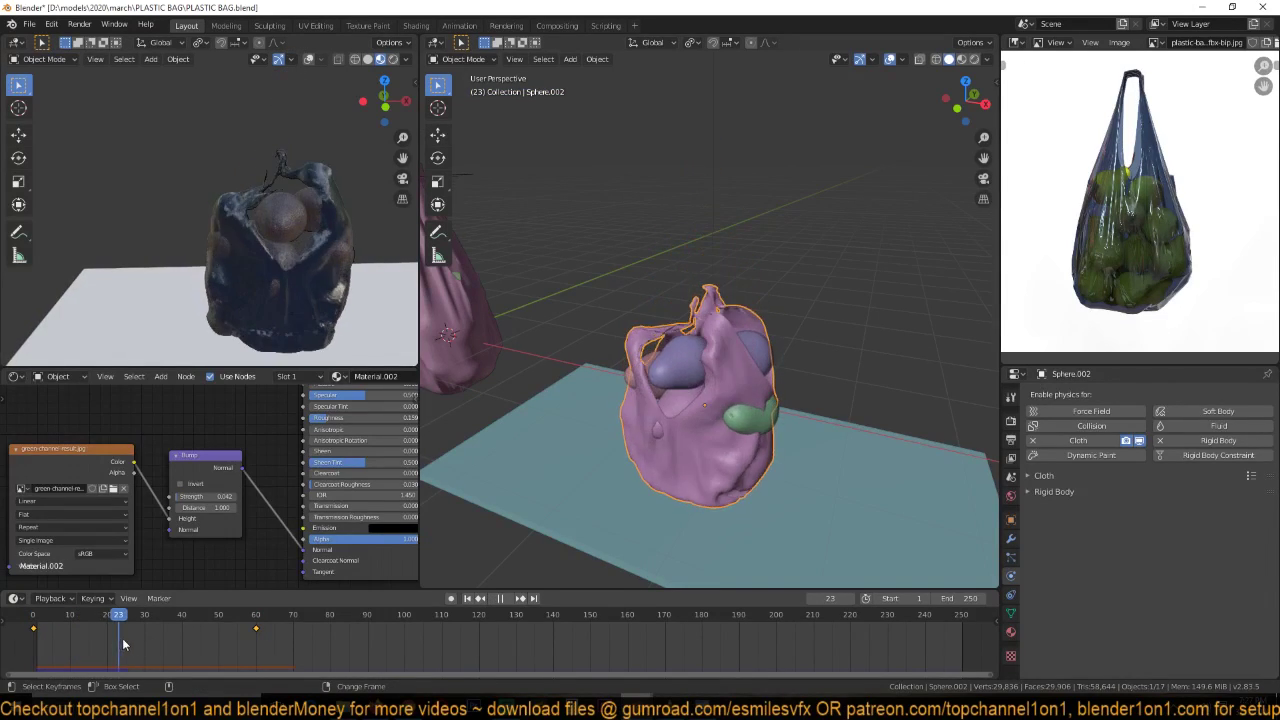
pyautogui.keyDown('shift'); pyautogui.moveTo(125, 638); pyautogui.dragTo(68, 629, button='right'); pyautogui.keyUp('shift')
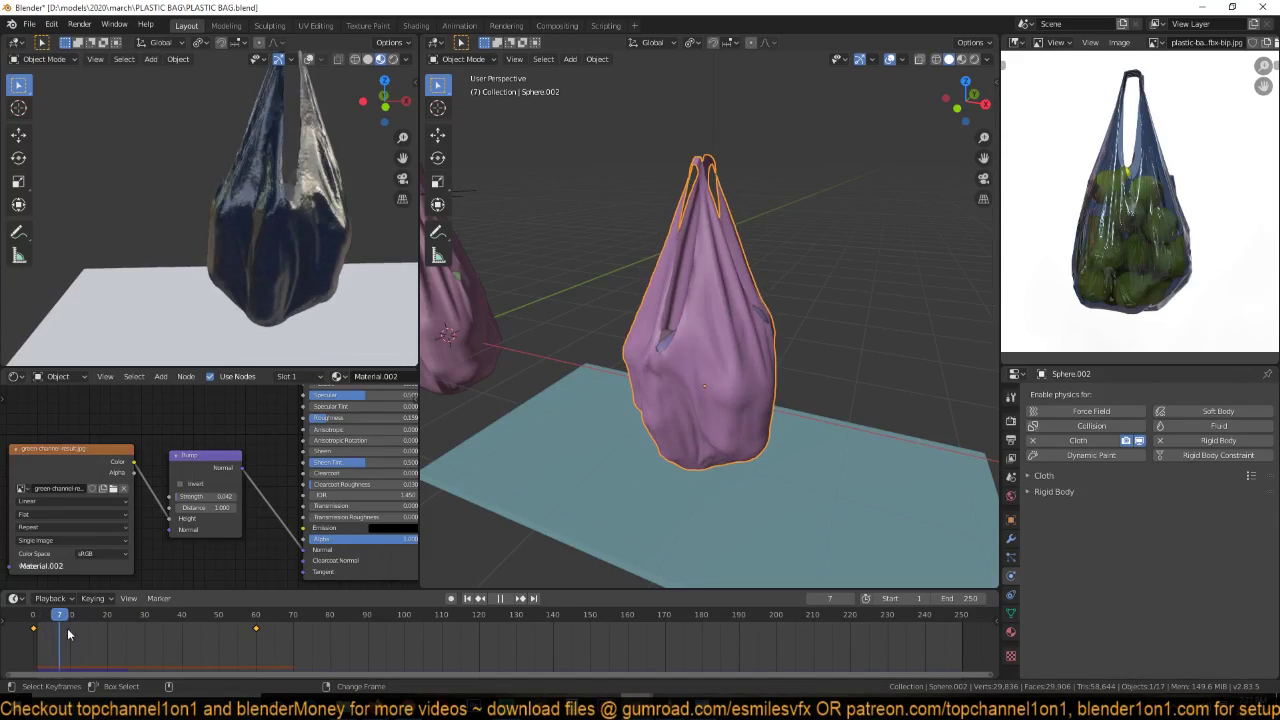
pyautogui.click(33, 625)
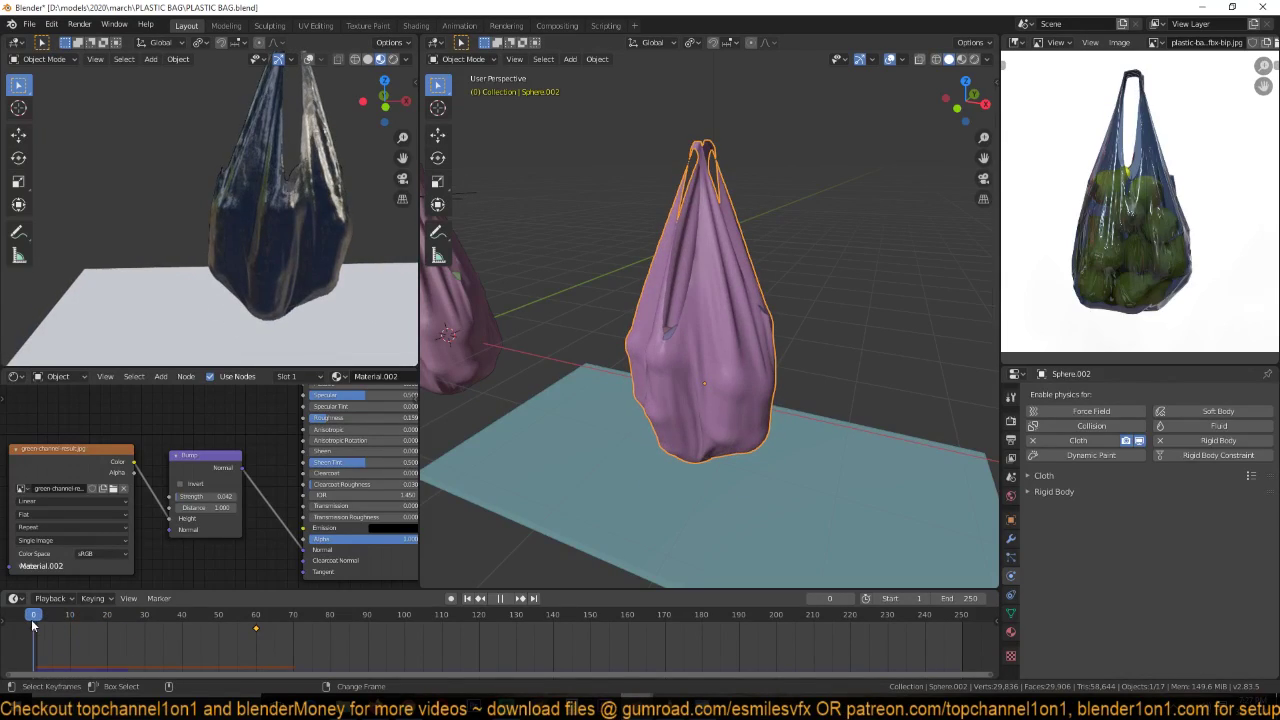
# - Check the bag's modifier list, replay the simulation to frame 15, inspect the bag from below, and return to frame 0
pyautogui.press('space')
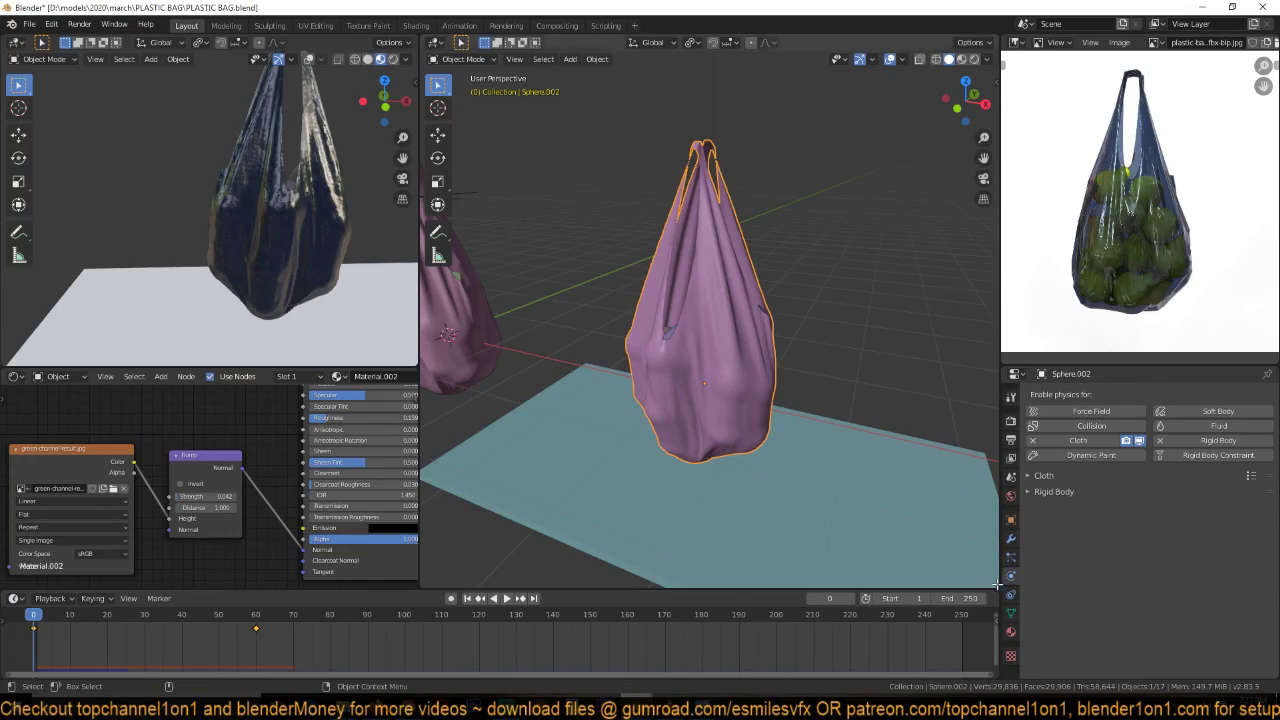
pyautogui.click(1010, 538)
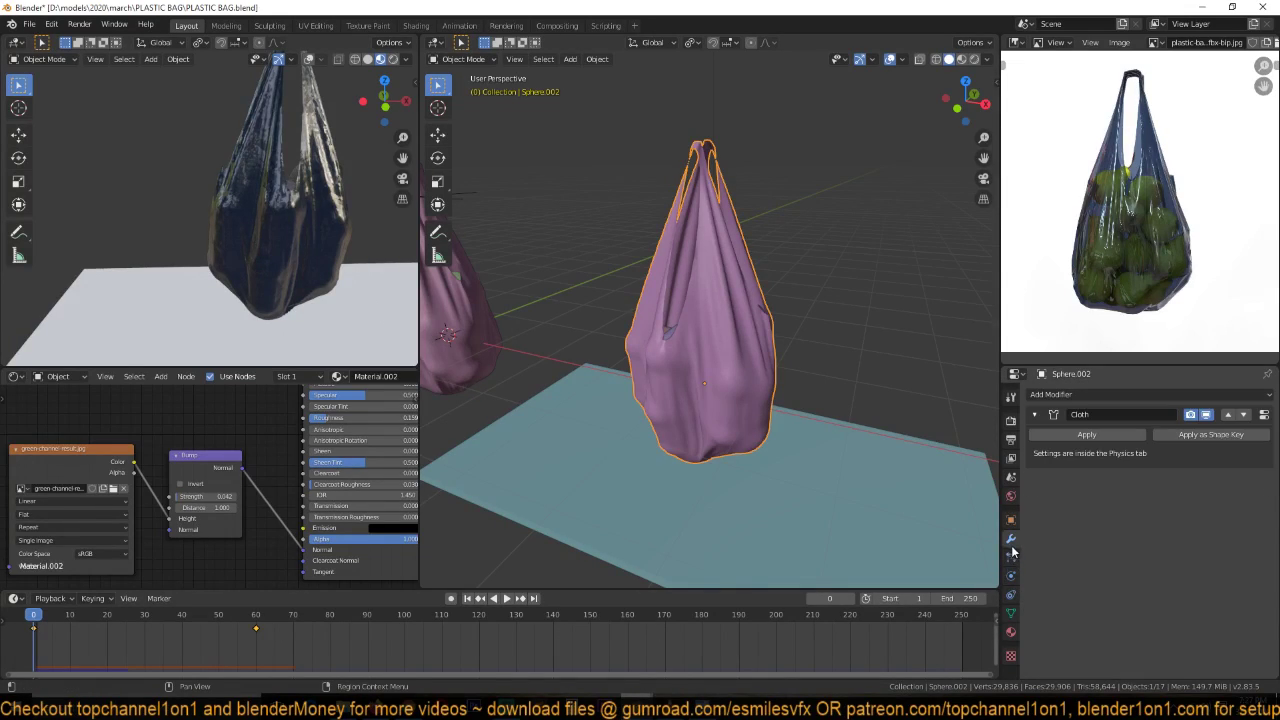
pyautogui.click(1010, 575)
pyautogui.press('space')
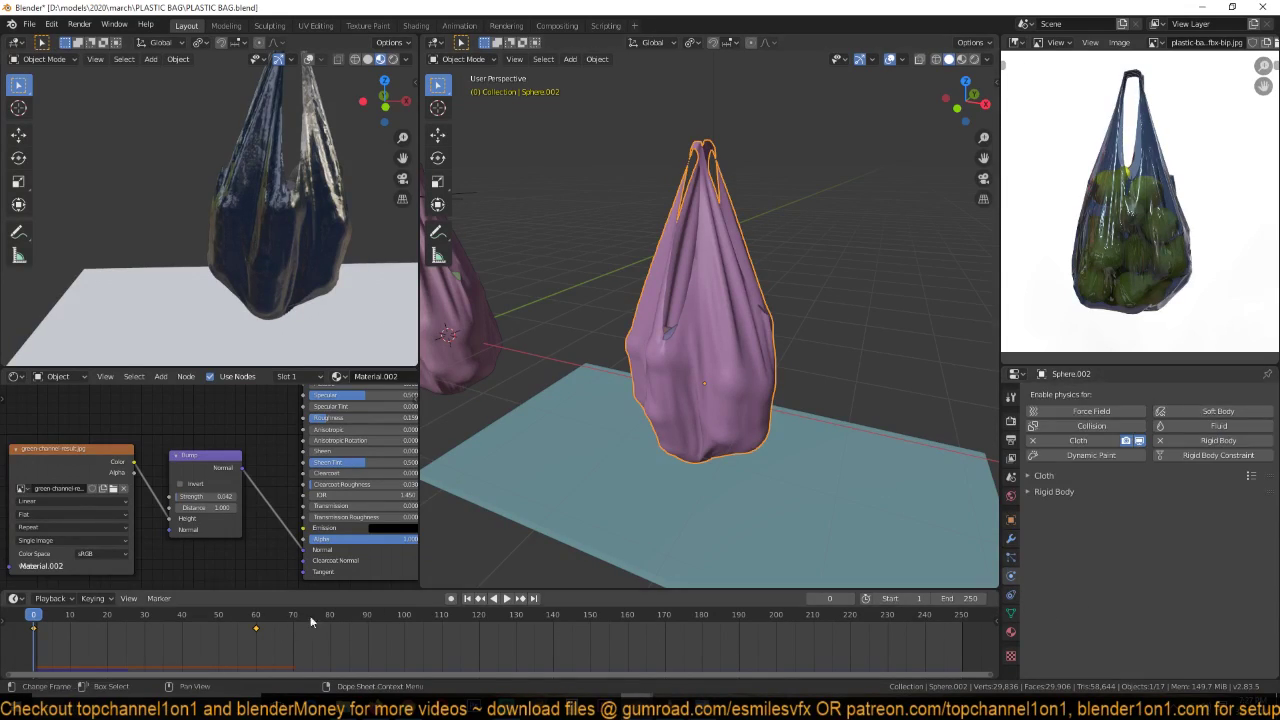
pyautogui.press('space')
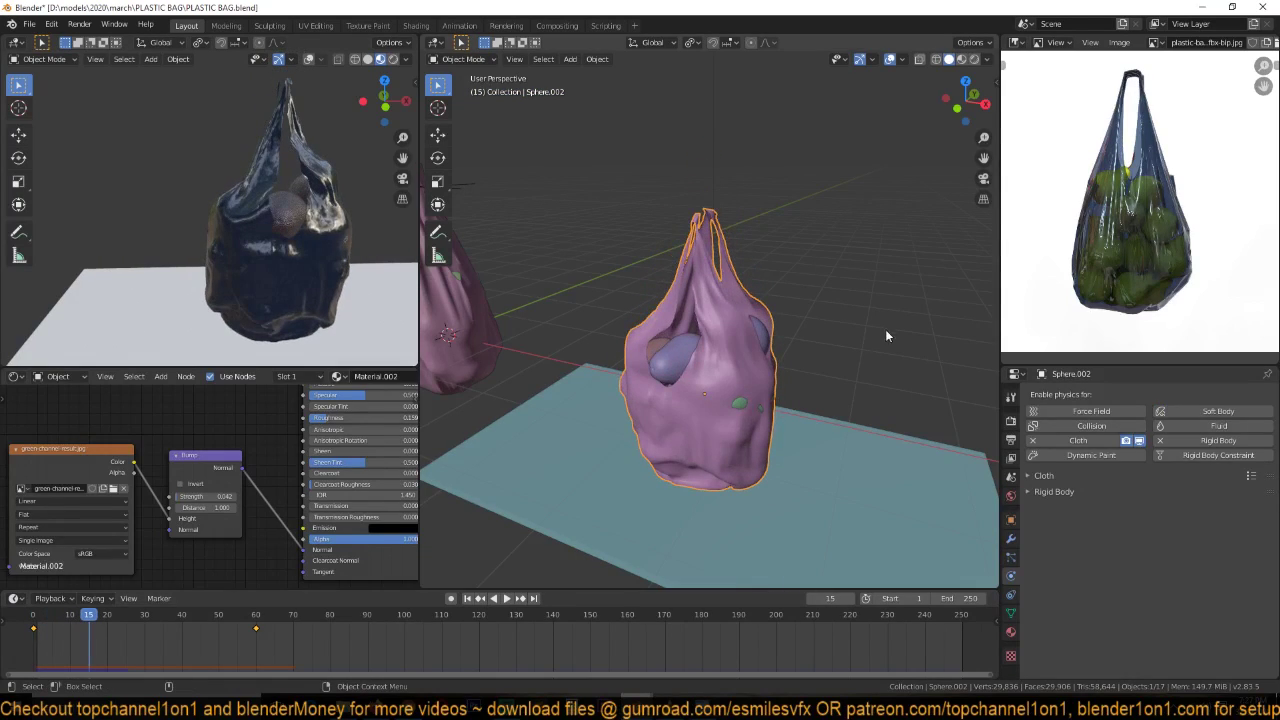
pyautogui.moveTo(885, 329); pyautogui.dragTo(643, 294, button='middle')
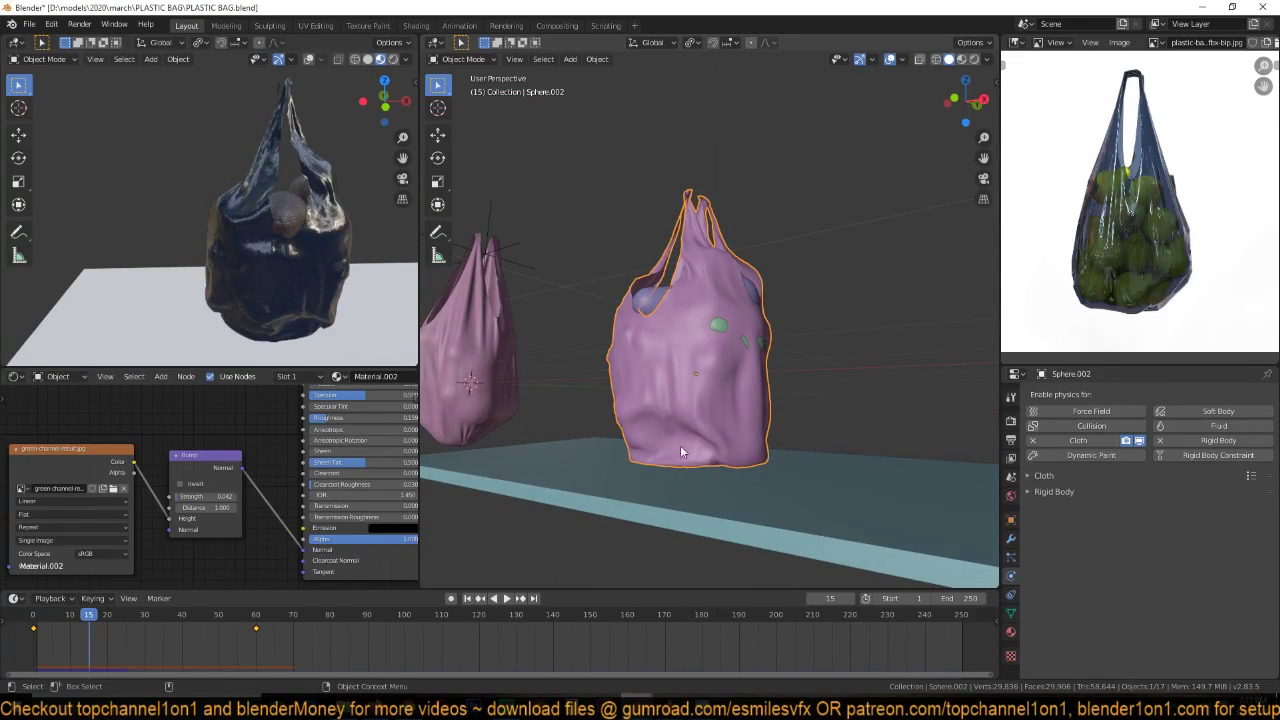
pyautogui.hotkey('shift', 'Left')
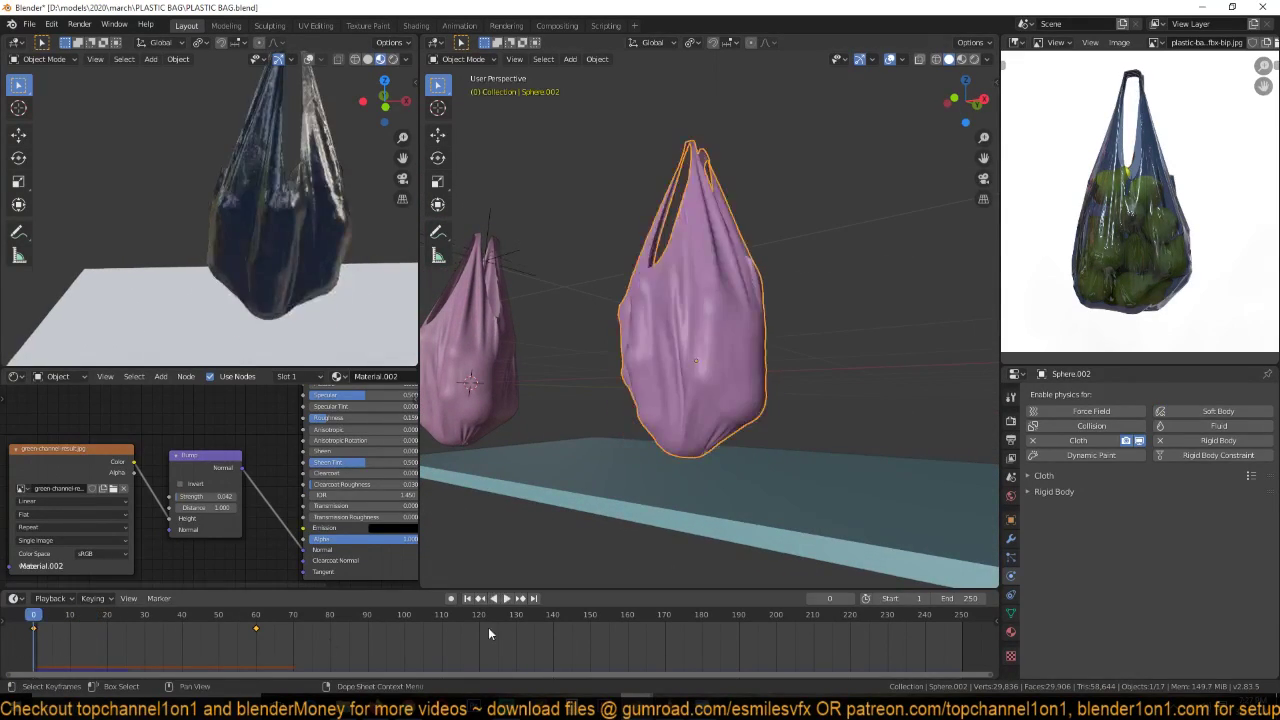
# - Set the bag cloth's Gravity field weight to 0 and play the simulation up to frame 64
pyautogui.click(1044, 476)
pyautogui.scroll(-12, 1076, 542)
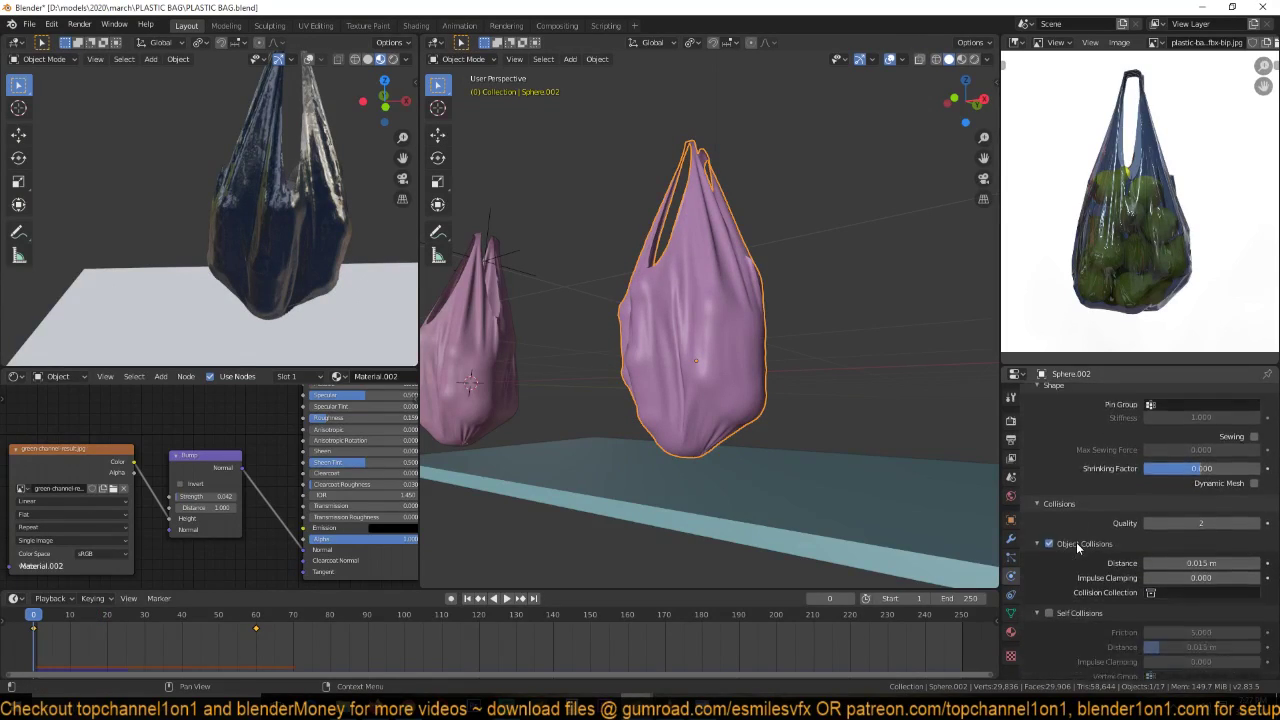
pyautogui.scroll(-8, 1076, 543)
pyautogui.moveTo(1262, 446); pyautogui.dragTo(1150, 446)
pyautogui.press('space')
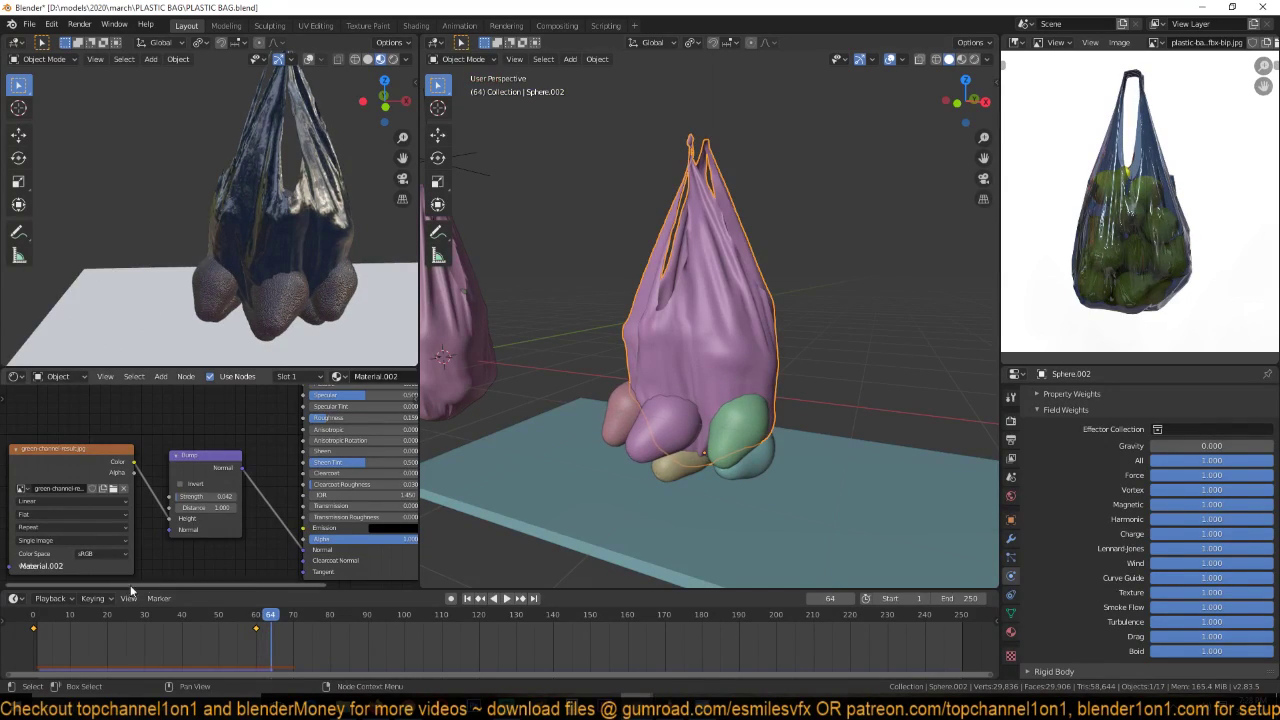
pyautogui.press('space')
# - Reveal the hidden duplicate bag overlapping the cloth bag and delete it
pyautogui.click(600, 355)
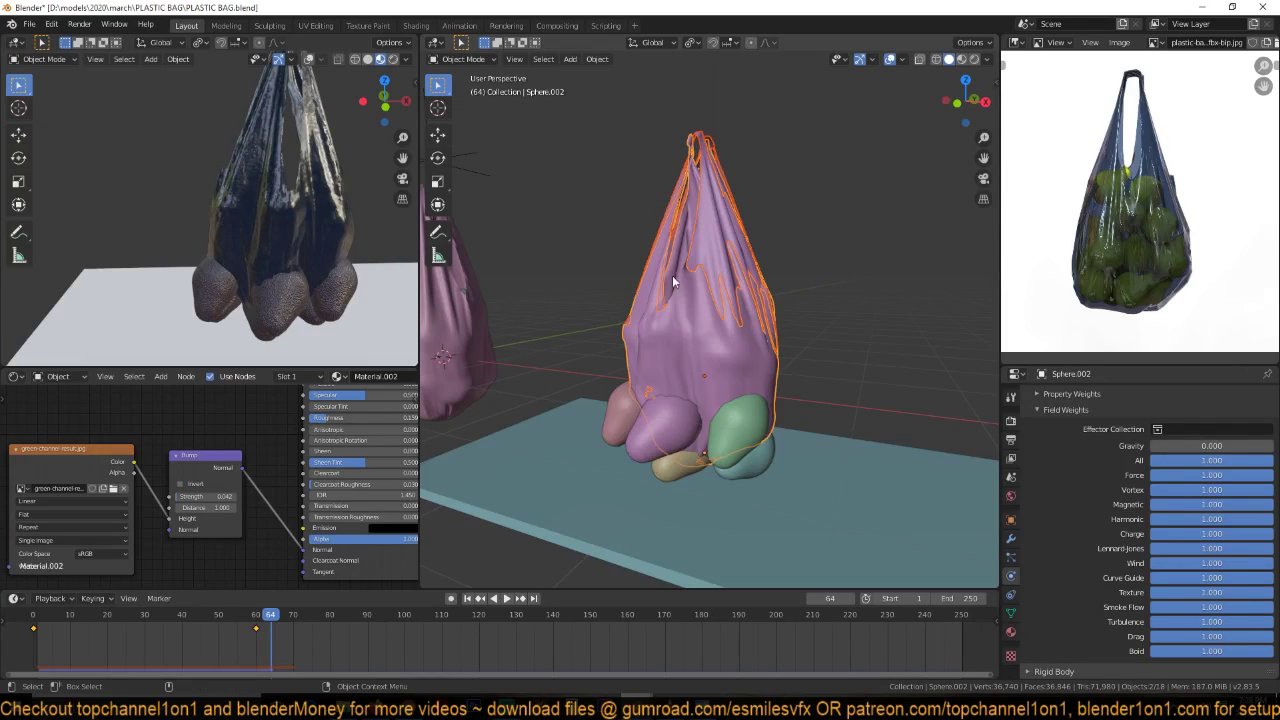
pyautogui.moveTo(672, 275); pyautogui.dragTo(755, 237, button='middle')
pyautogui.click(740, 217)
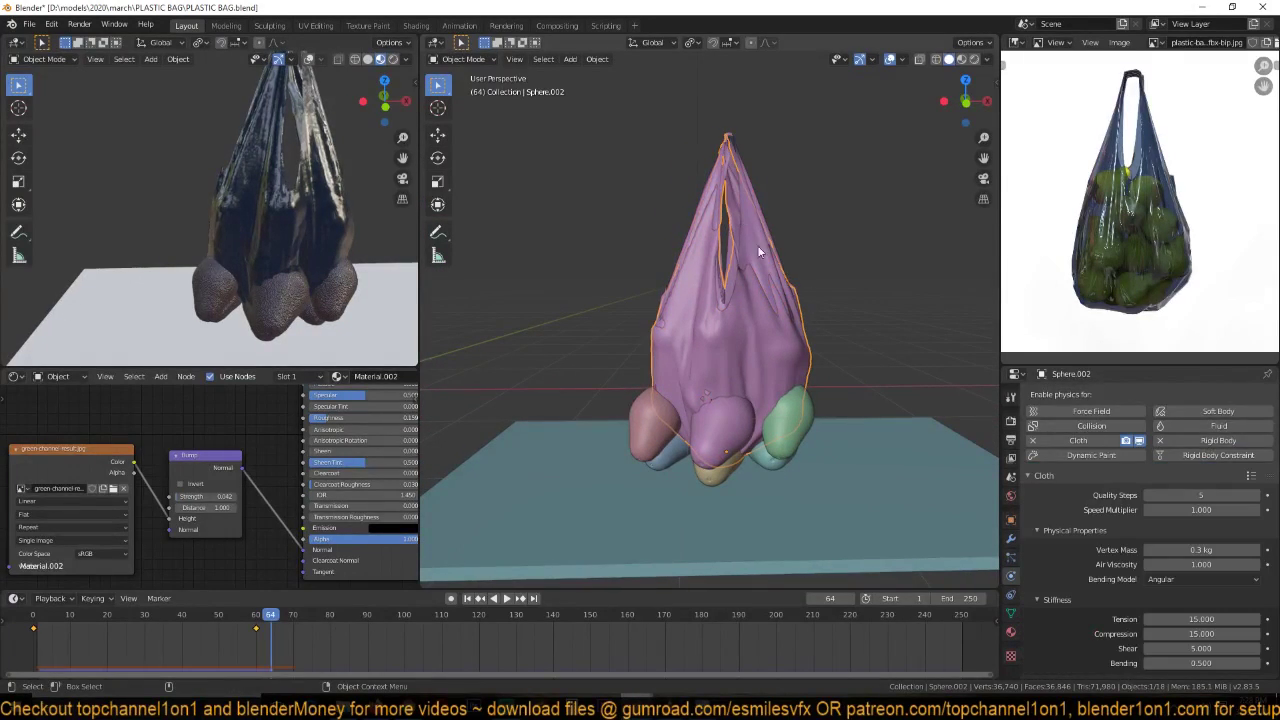
pyautogui.click(747, 160)
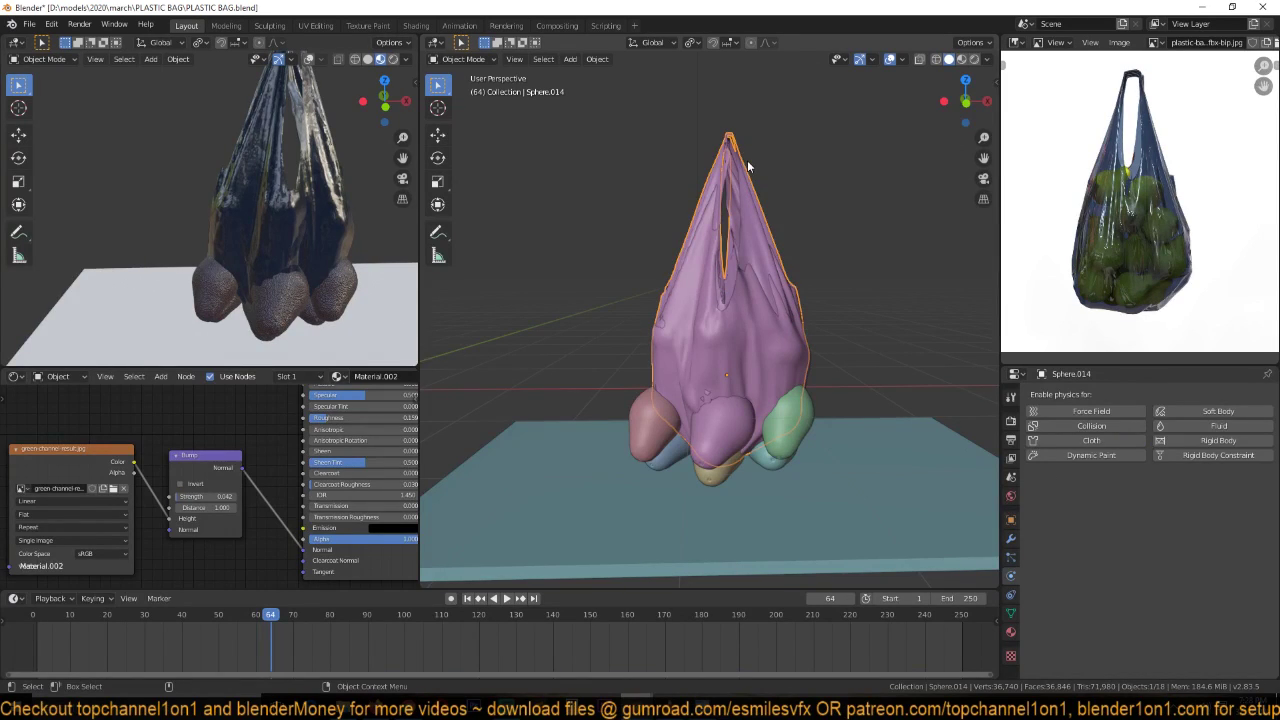
pyautogui.moveTo(747, 160); pyautogui.dragTo(656, 186, button='middle')
pyautogui.press('x')
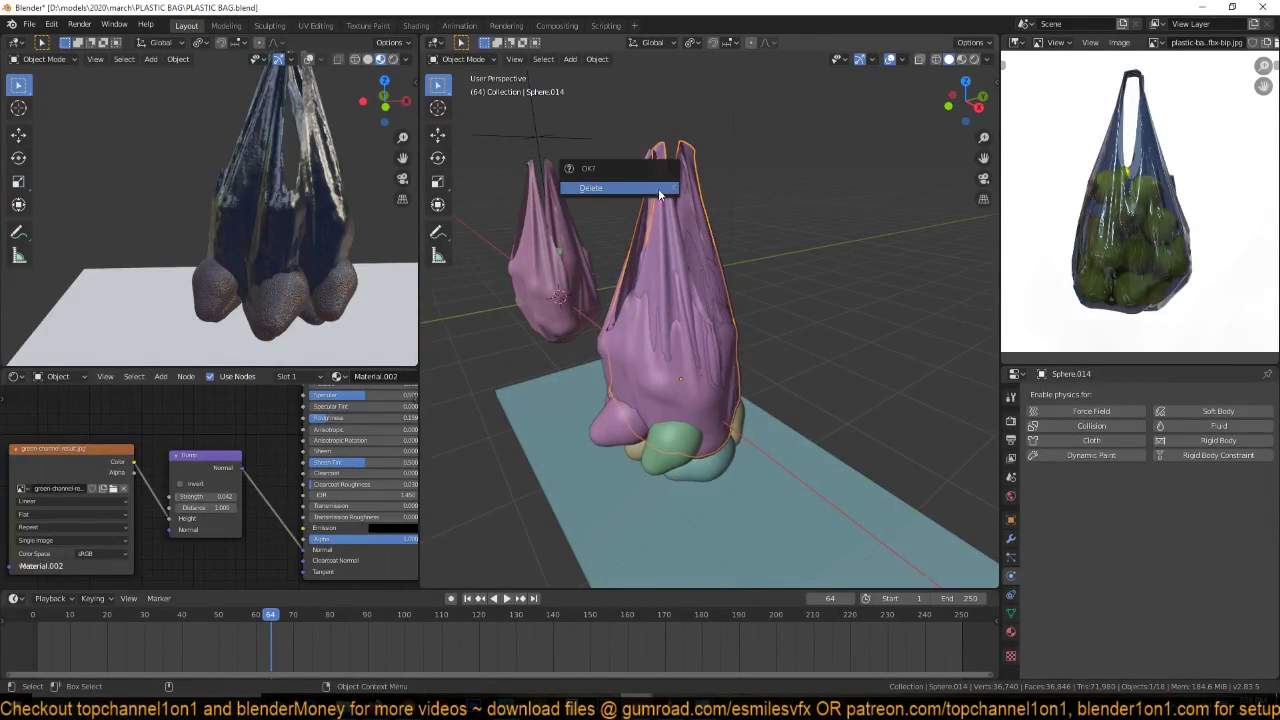
pyautogui.click(658, 188)
# - Replay the simulation from the start with the cloth bag selected and examine where the fruits poke through it
pyautogui.click(46, 644)
pyautogui.press('space')
pyautogui.keyDown('shift'); pyautogui.moveTo(46, 644); pyautogui.dragTo(38, 644, button='right'); pyautogui.keyUp('shift')
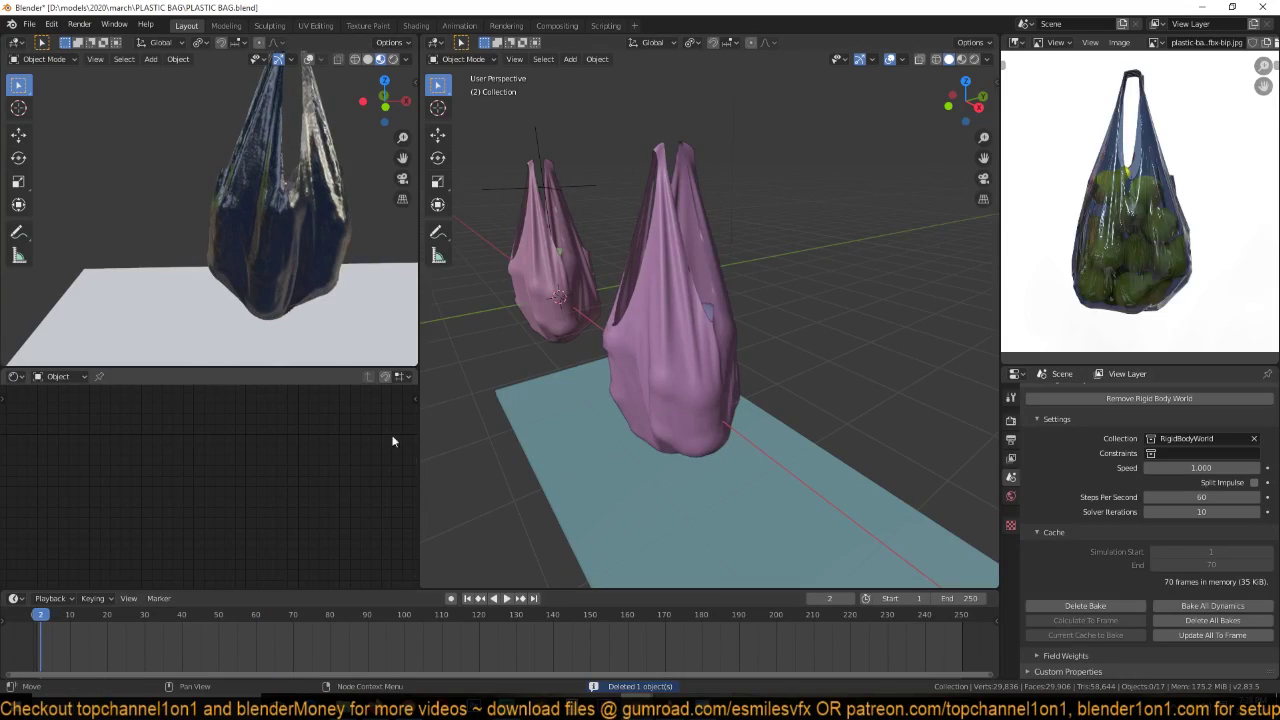
pyautogui.press('space')
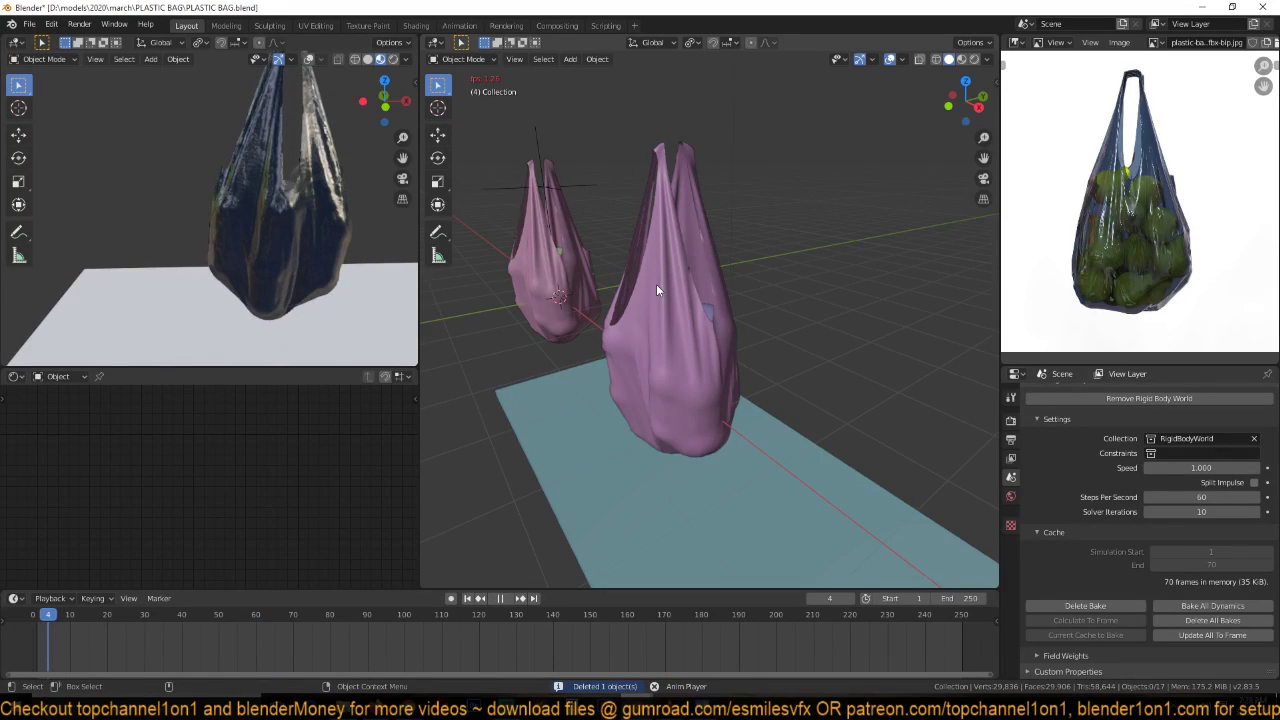
pyautogui.click(657, 292)
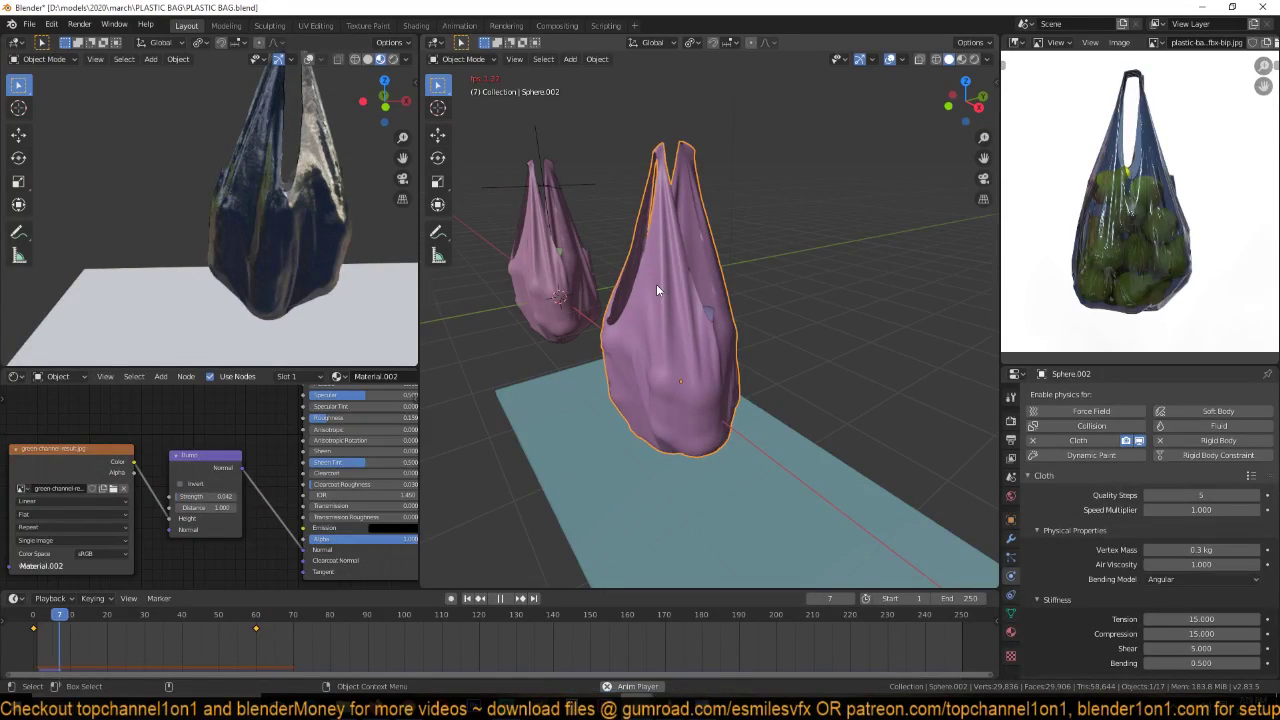
pyautogui.moveTo(657, 286); pyautogui.dragTo(696, 269, button='middle')
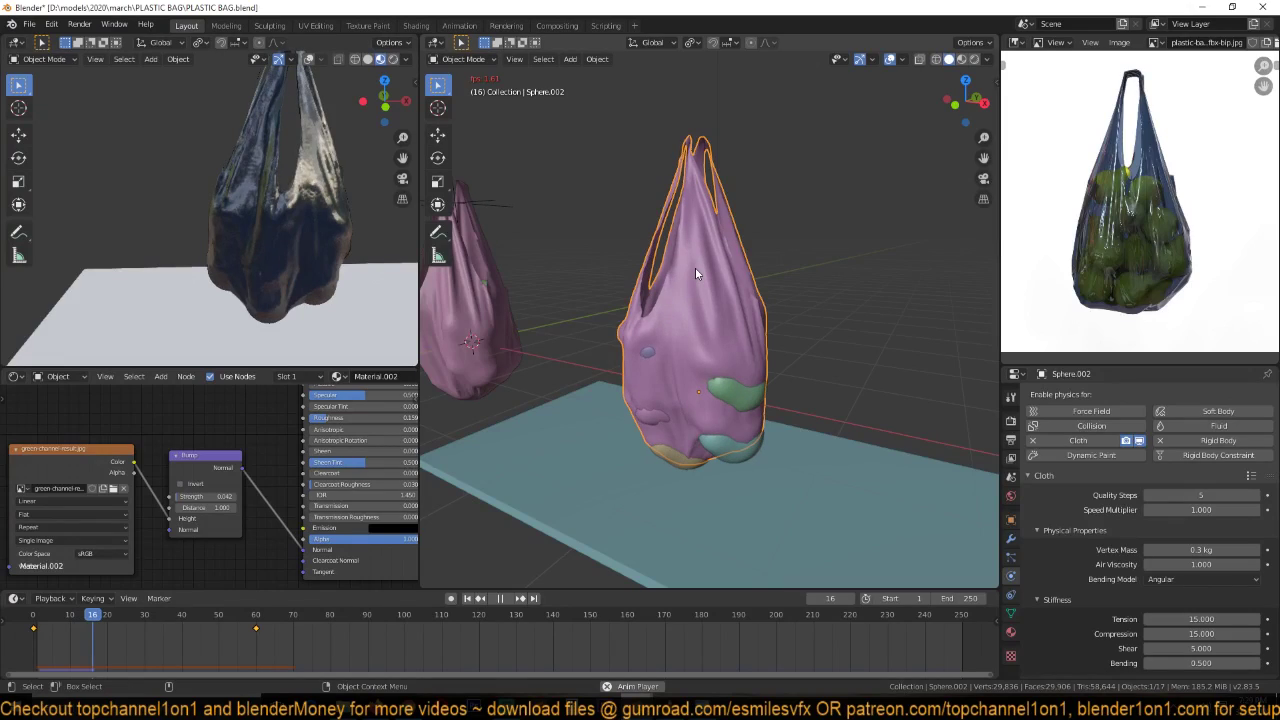
pyautogui.press('Escape')
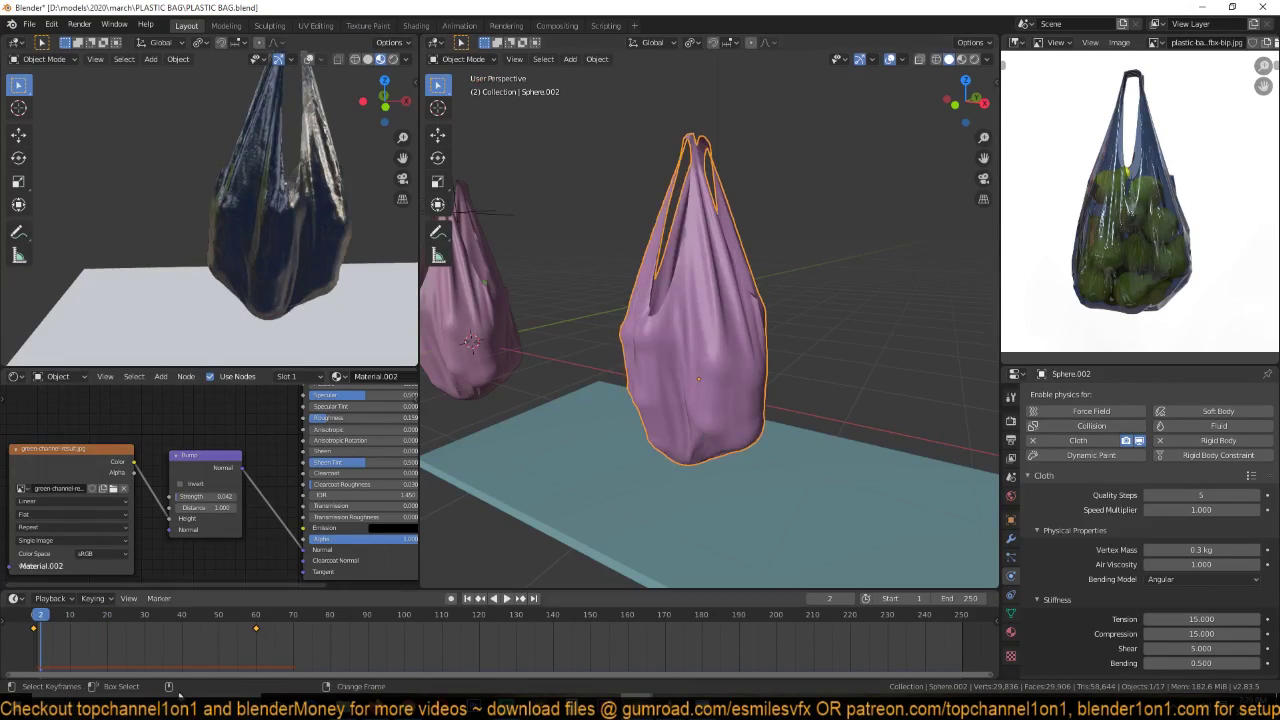
# - Return to frame 0 and select the cloth bag's entire mesh in Edit Mode
pyautogui.rightClick(33, 660)
pyautogui.press('Tab')
pyautogui.press('a')
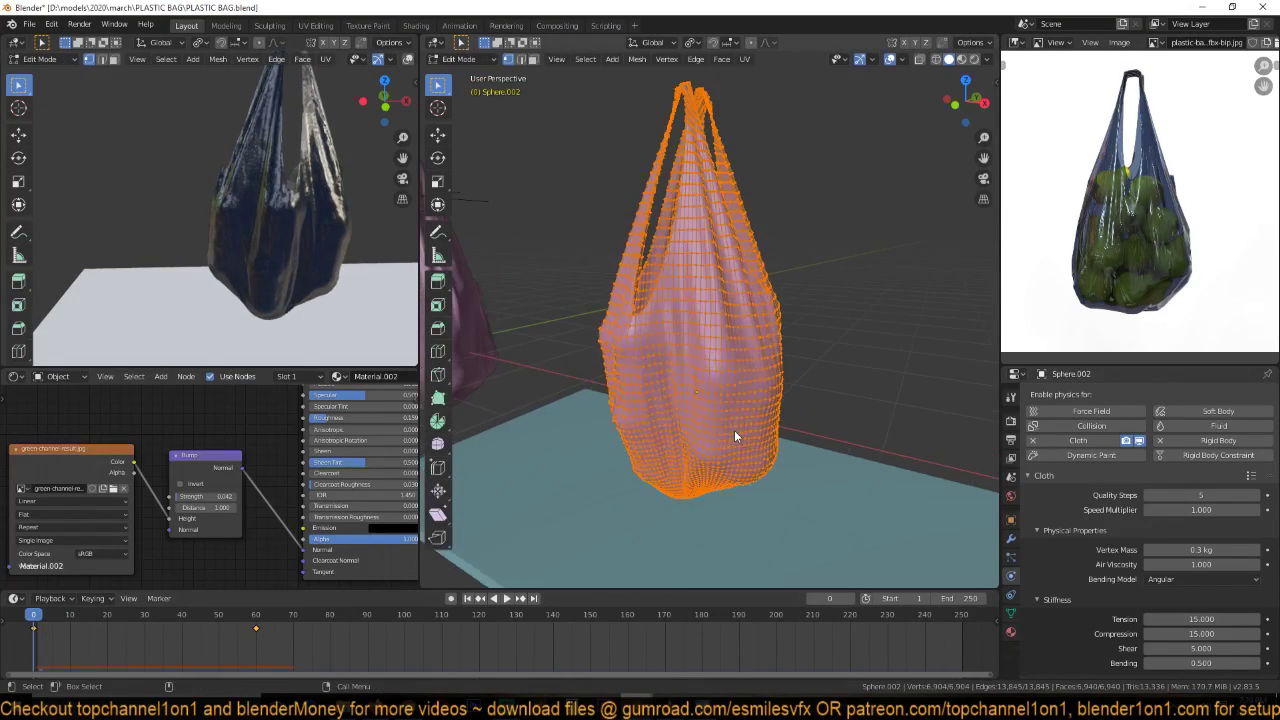
pyautogui.hotkey('alt', 's')
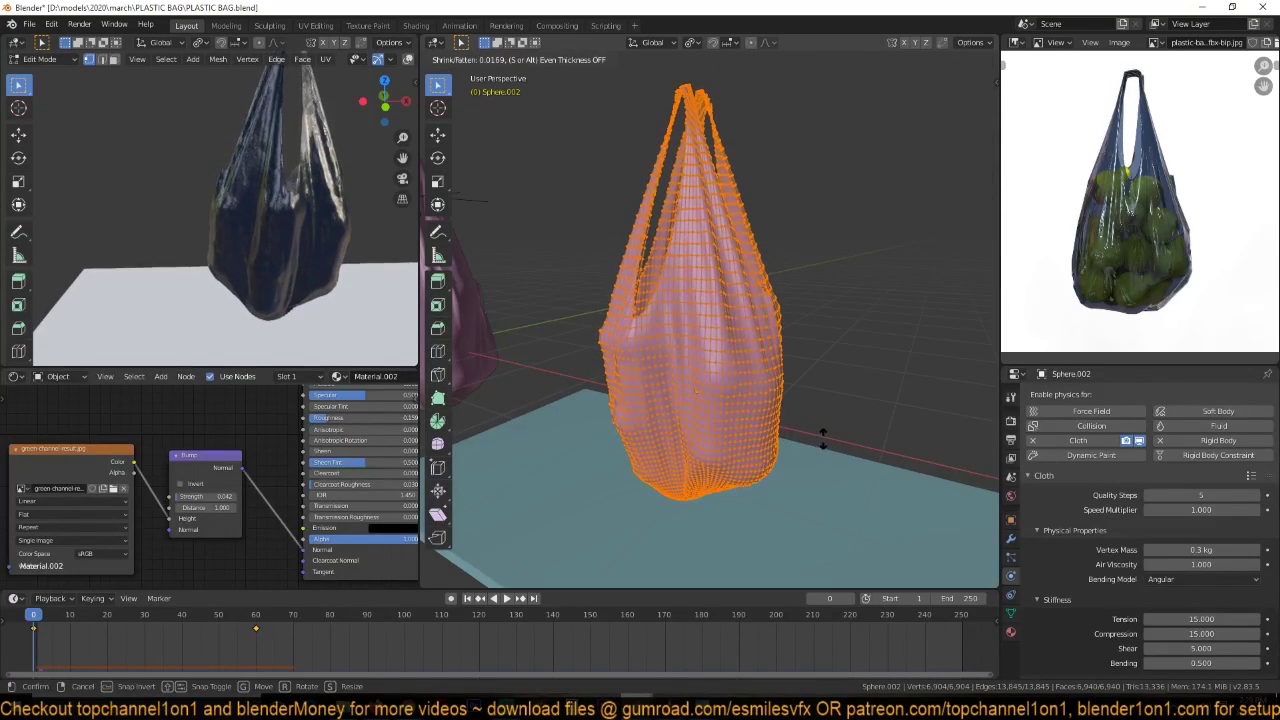
pyautogui.rightClick(823, 436)
pyautogui.scroll(-3, 742, 410)
pyautogui.scroll(3, 742, 410)
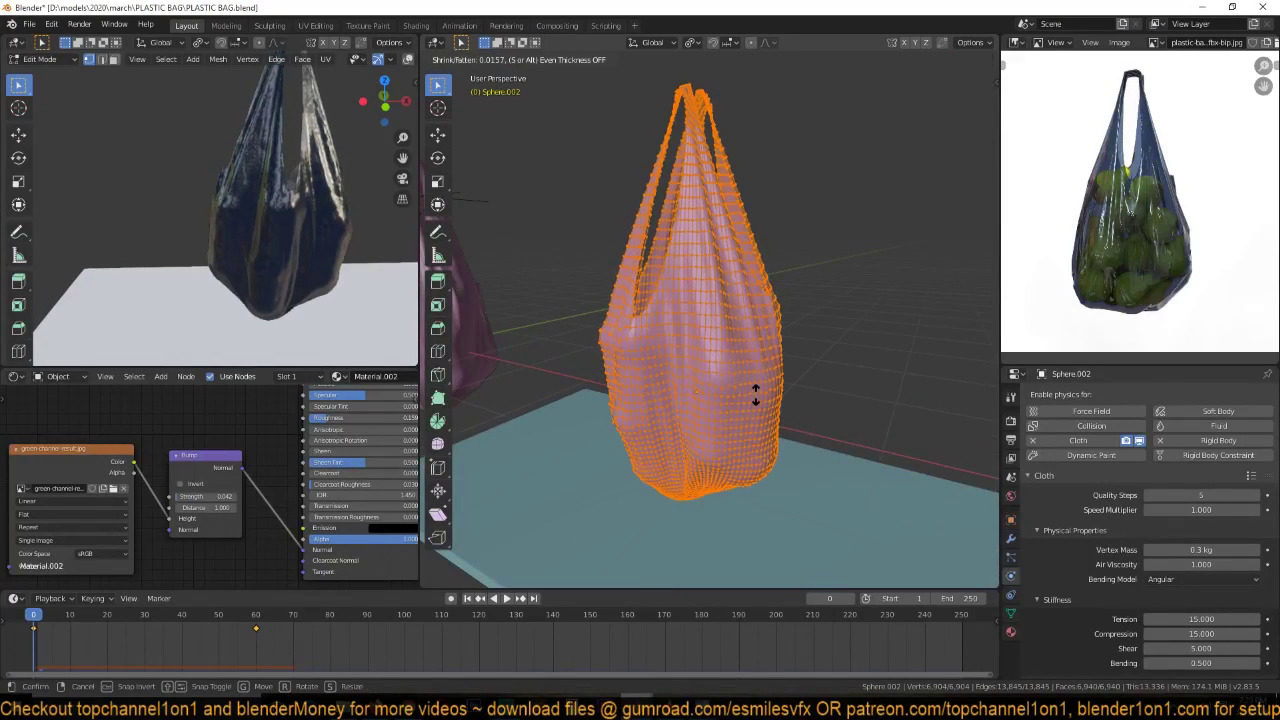
pyautogui.scroll(-4, 767, 402)
pyautogui.moveTo(767, 398); pyautogui.dragTo(697, 400, button='middle')
pyautogui.scroll(3, 697, 400)
pyautogui.hotkey('alt', 's')
pyautogui.rightClick(729, 386)
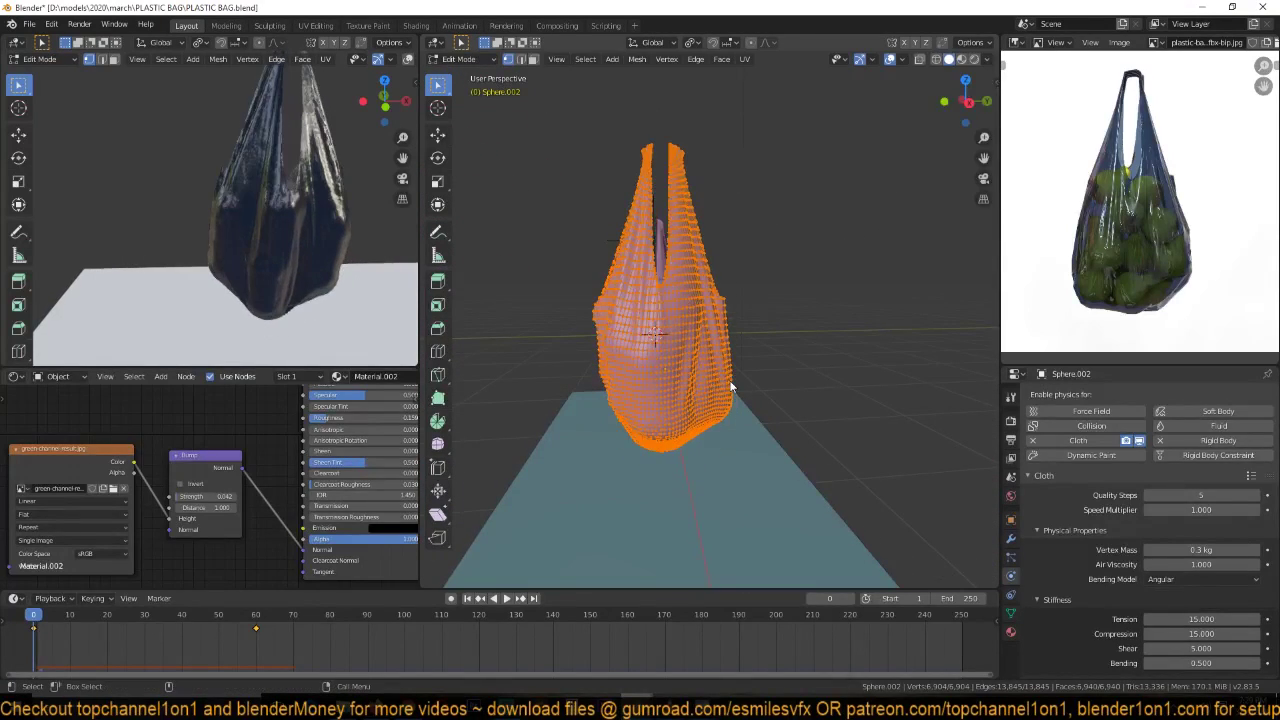
pyautogui.scroll(-3, 728, 391)
pyautogui.press('o')
pyautogui.scroll(3, 700, 389)
pyautogui.moveTo(700, 389); pyautogui.dragTo(776, 371, button='middle')
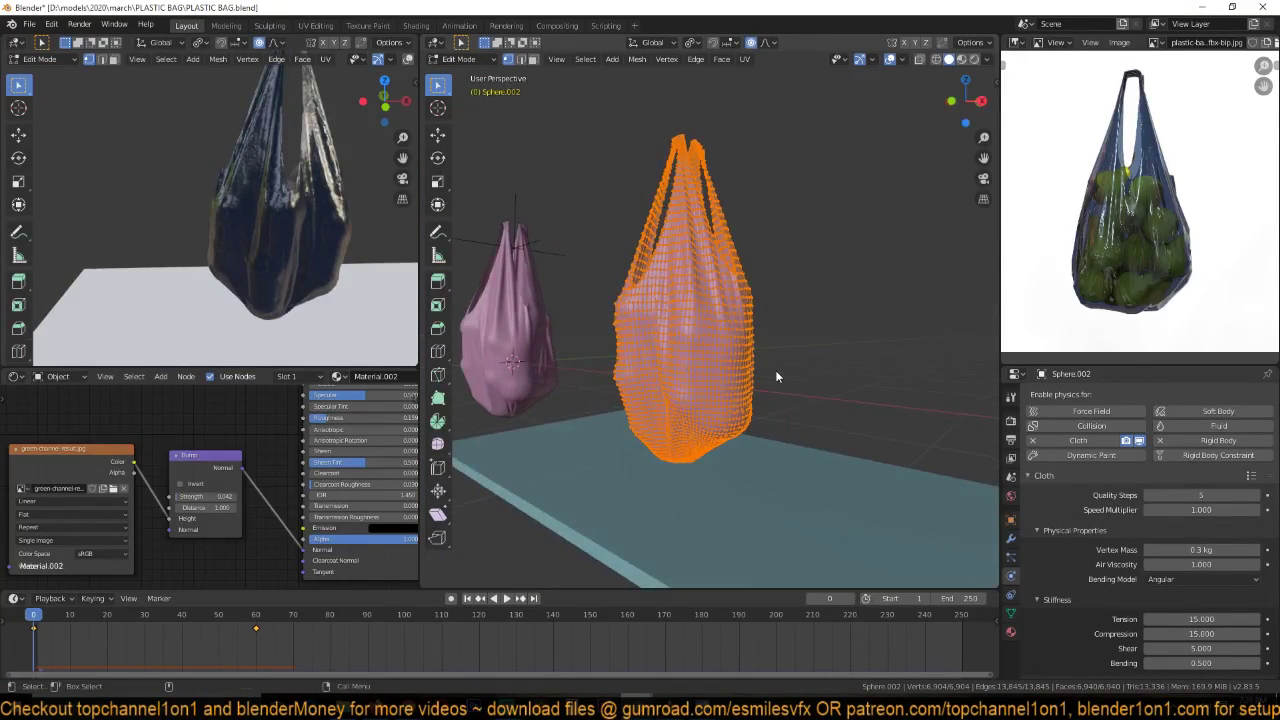
pyautogui.hotkey('alt', 's')
pyautogui.rightClick(782, 358)
pyautogui.press('Tab')
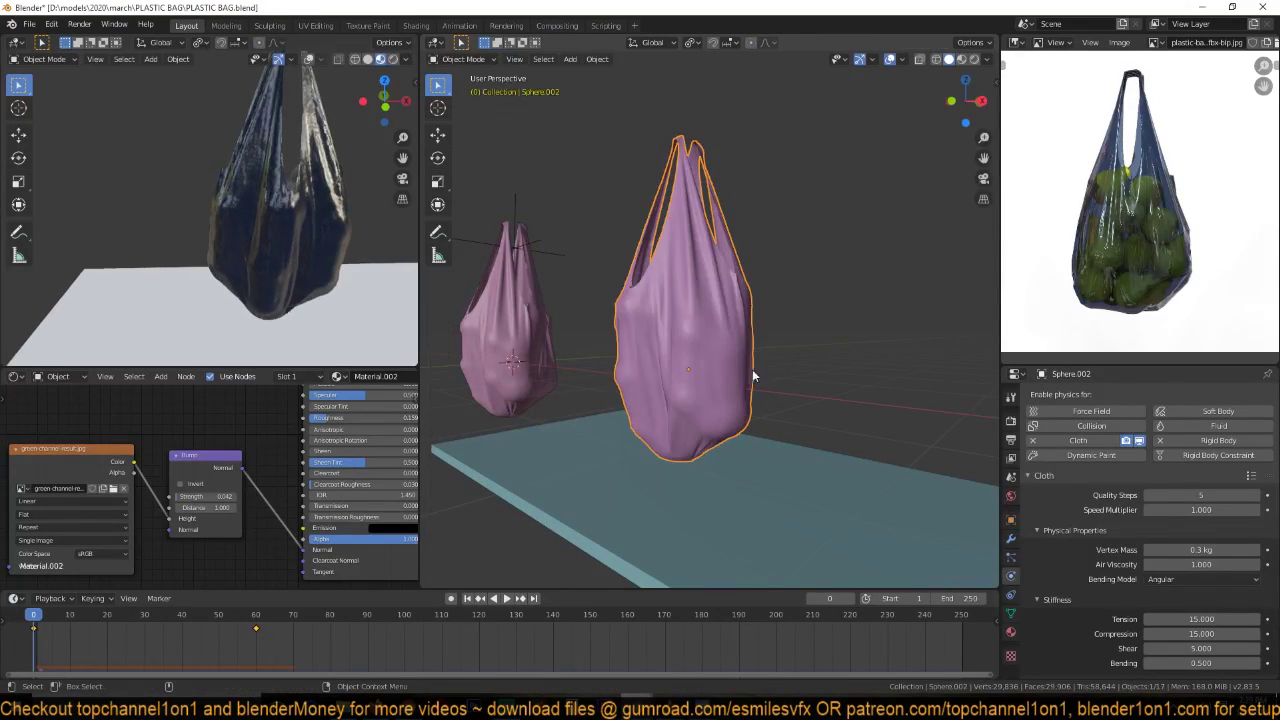
# - Scale the bag's whole mesh slightly outward on X and Y only, excluding Z, and return to Object Mode
pyautogui.press('Tab')
pyautogui.press('s')
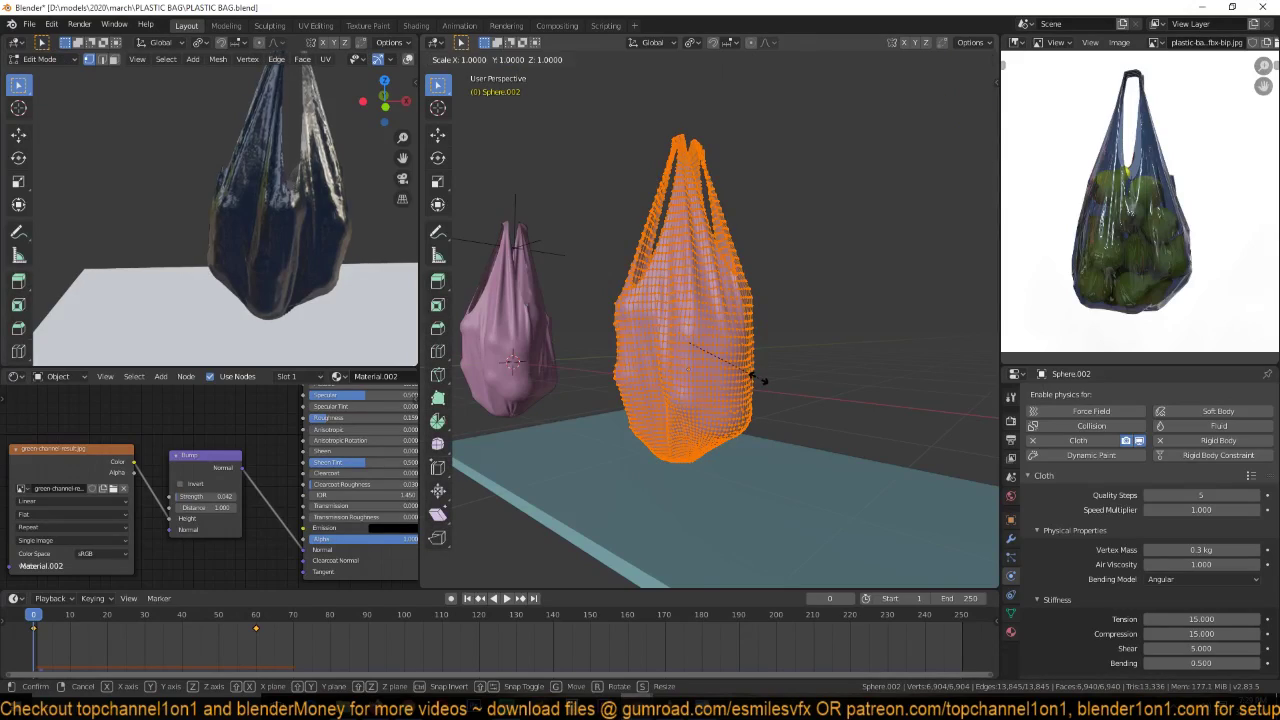
pyautogui.hotkey('shift', 'z')
pyautogui.click(767, 376)
pyautogui.press('Tab')
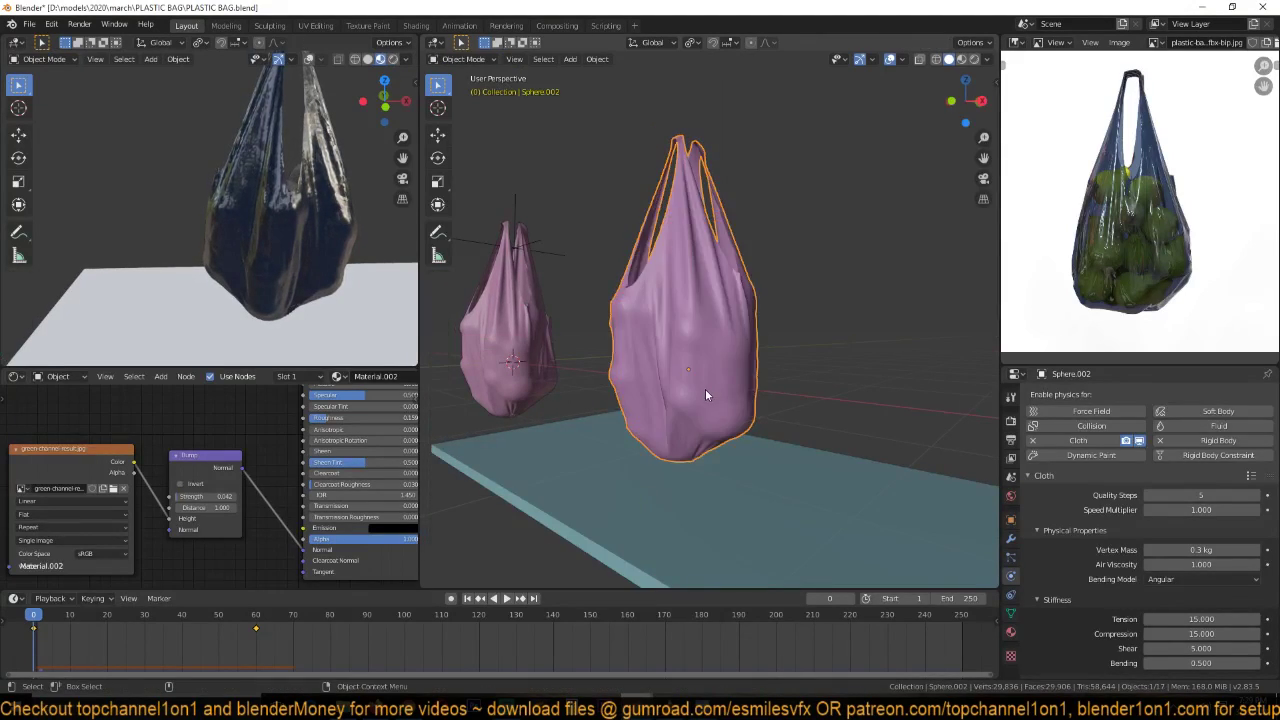
# - Replay the simulation with the widened cloth bag and examine the fruits inside it from above
pyautogui.moveTo(706, 391); pyautogui.dragTo(748, 397, button='middle')
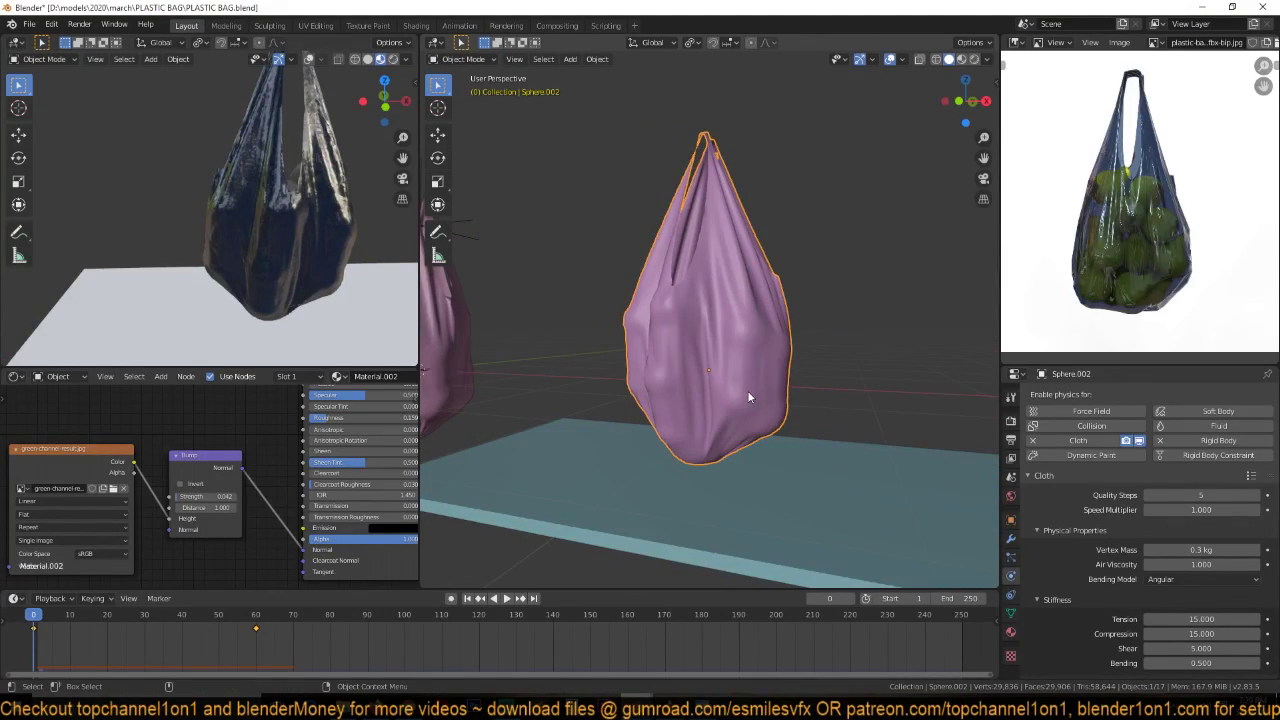
pyautogui.press('space')
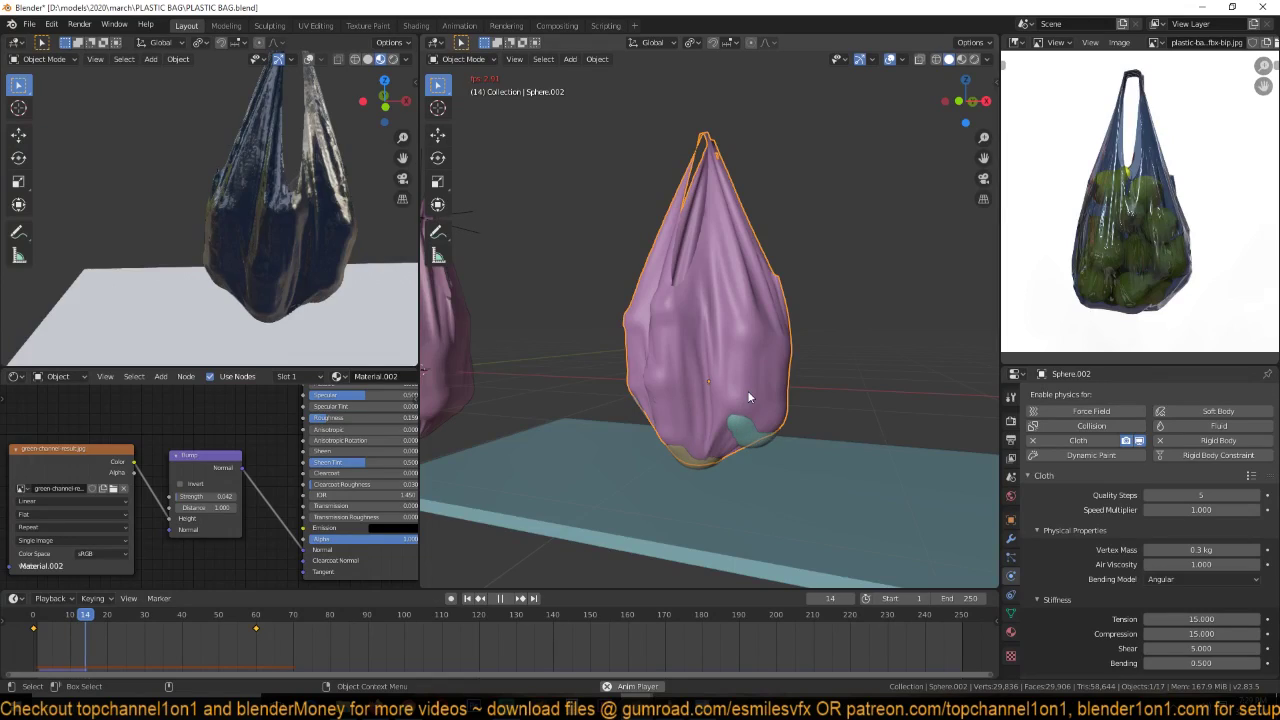
pyautogui.press('Escape')
pyautogui.moveTo(749, 413); pyautogui.dragTo(739, 498, button='middle')
pyautogui.scroll(3, 648, 399)
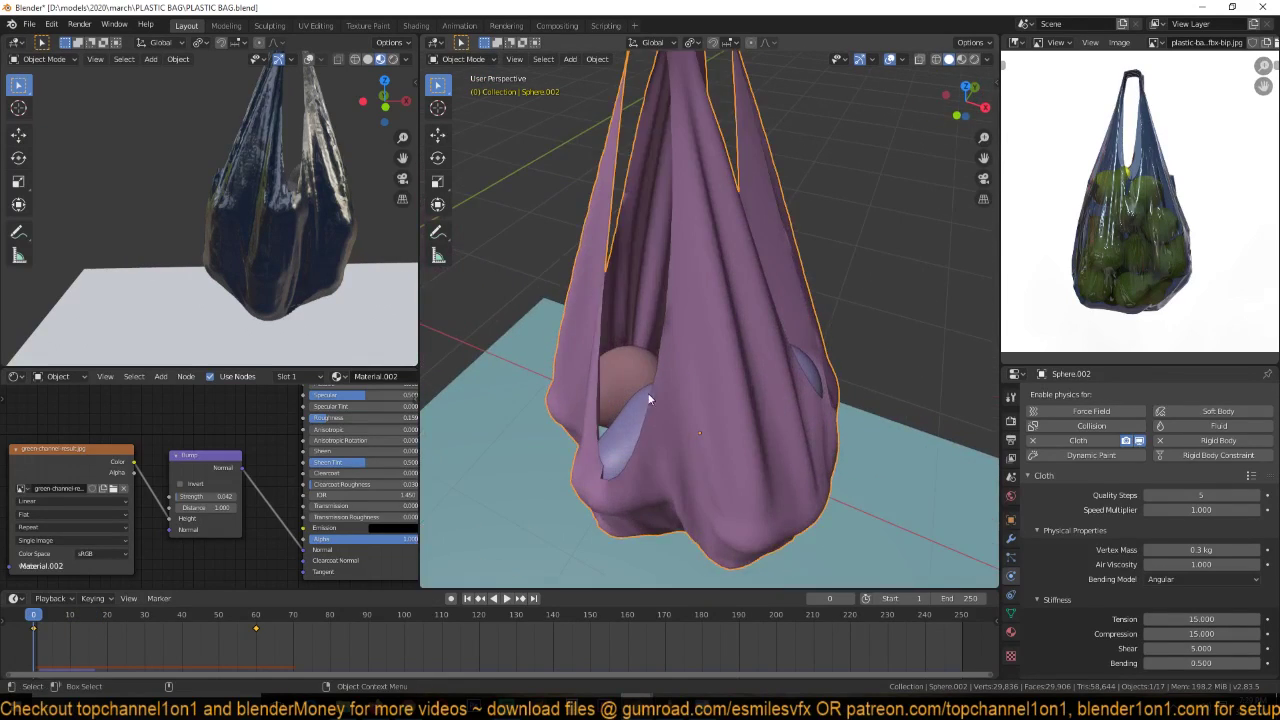
# - Select the fruit visible through the bag's opening and inspect its Collision physics settings
pyautogui.click(650, 400)
pyautogui.click(1061, 478)
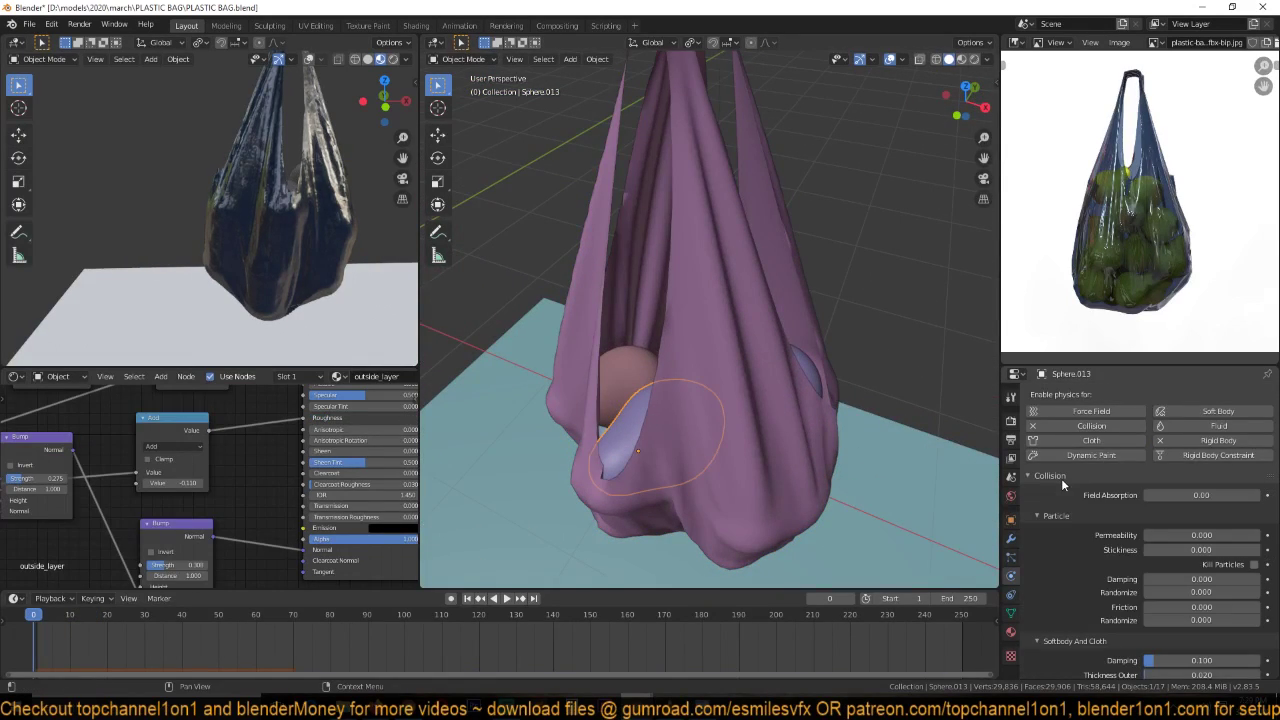
pyautogui.click(1061, 478)
# - Select the cloth bag and set the Gravity field weight in its cloth physics to about 0.289
pyautogui.click(824, 470)
pyautogui.moveTo(819, 472); pyautogui.dragTo(799, 450, button='middle')
pyautogui.scroll(-1, 833, 468)
pyautogui.scroll(-15, 1058, 556)
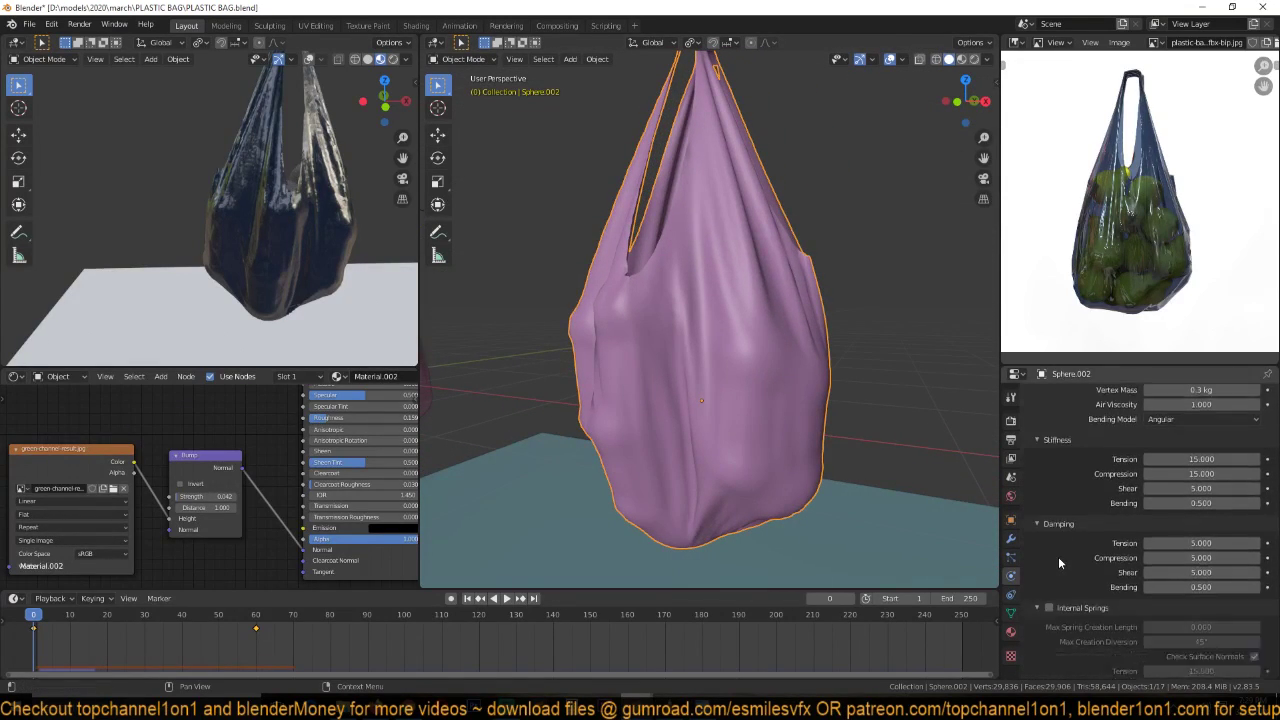
pyautogui.scroll(-3, 1072, 576)
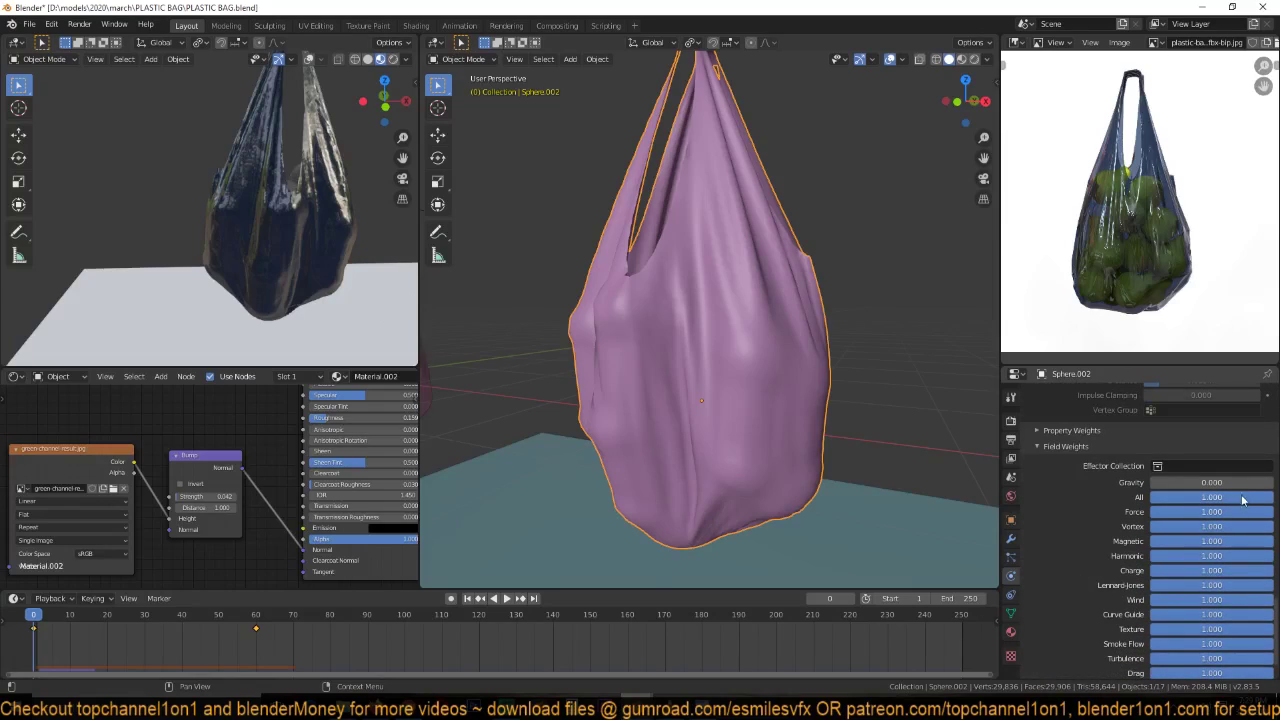
pyautogui.moveTo(1208, 484); pyautogui.dragTo(1244, 484)
pyautogui.scroll(-5, 794, 400)
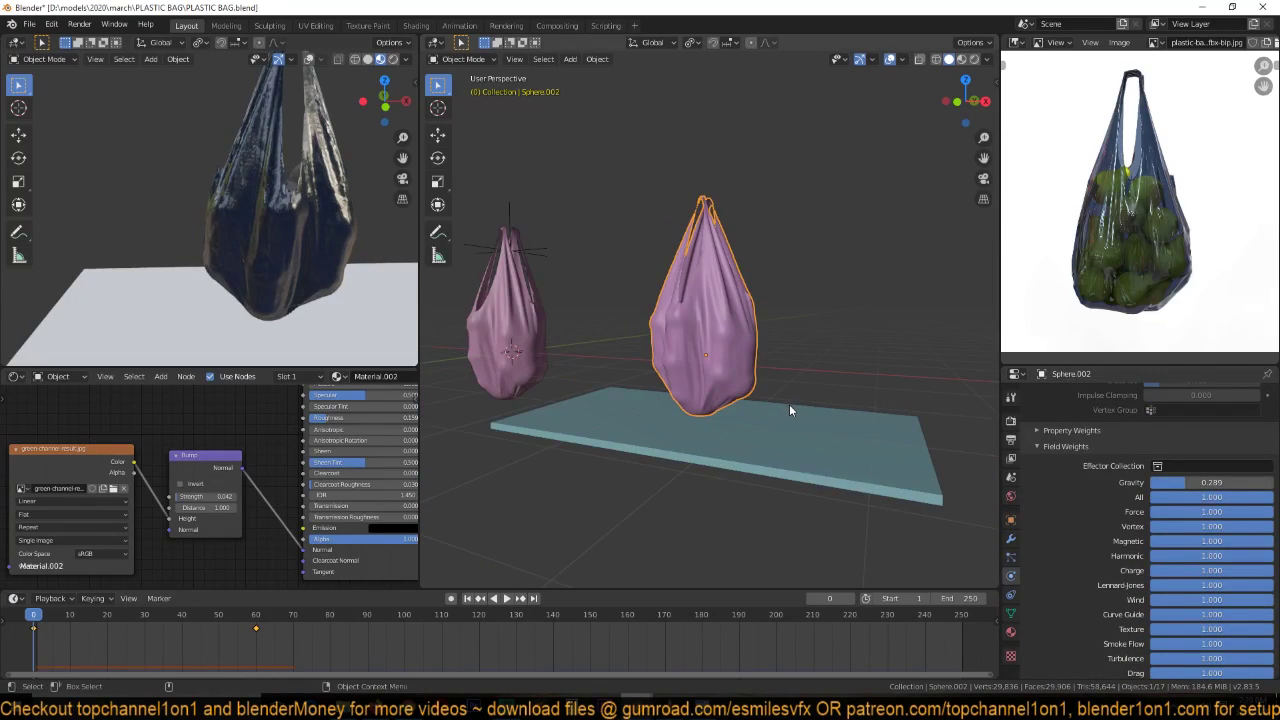
# - Replay the simulation with the new gravity weight and examine the bag from another side
pyautogui.press('space')
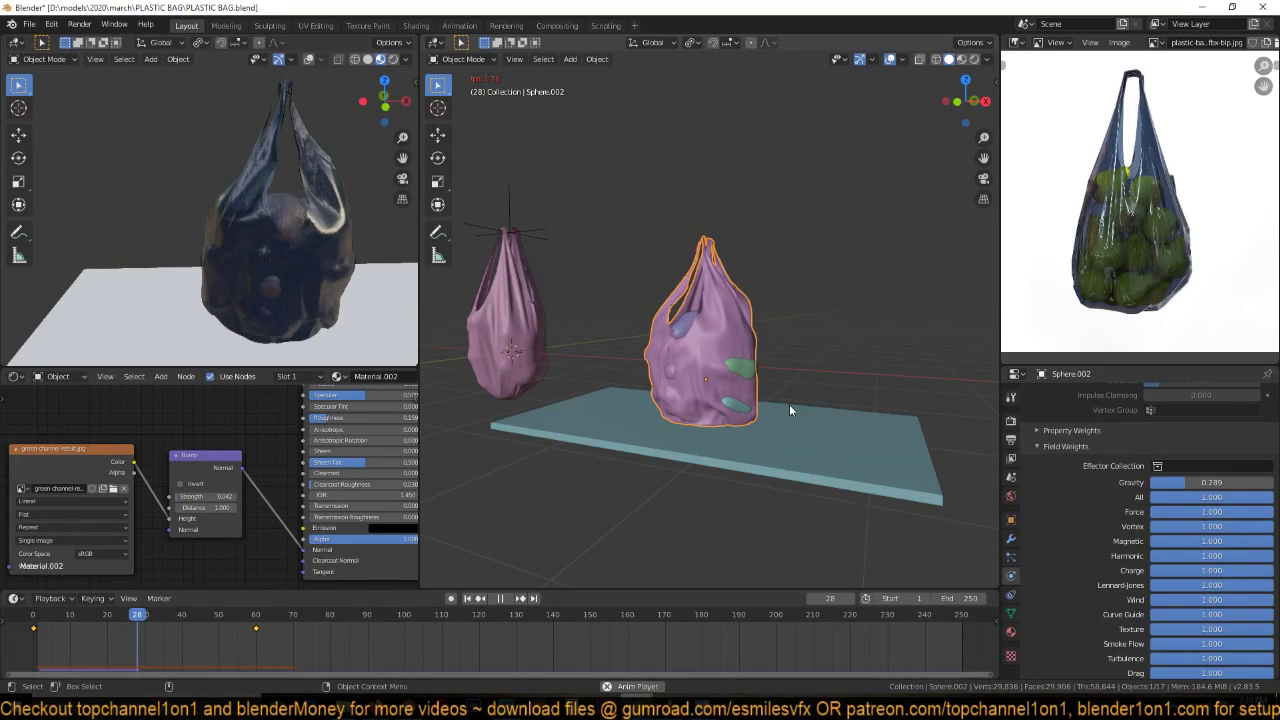
pyautogui.press('space')
pyautogui.moveTo(789, 410); pyautogui.dragTo(1066, 504, button='middle')
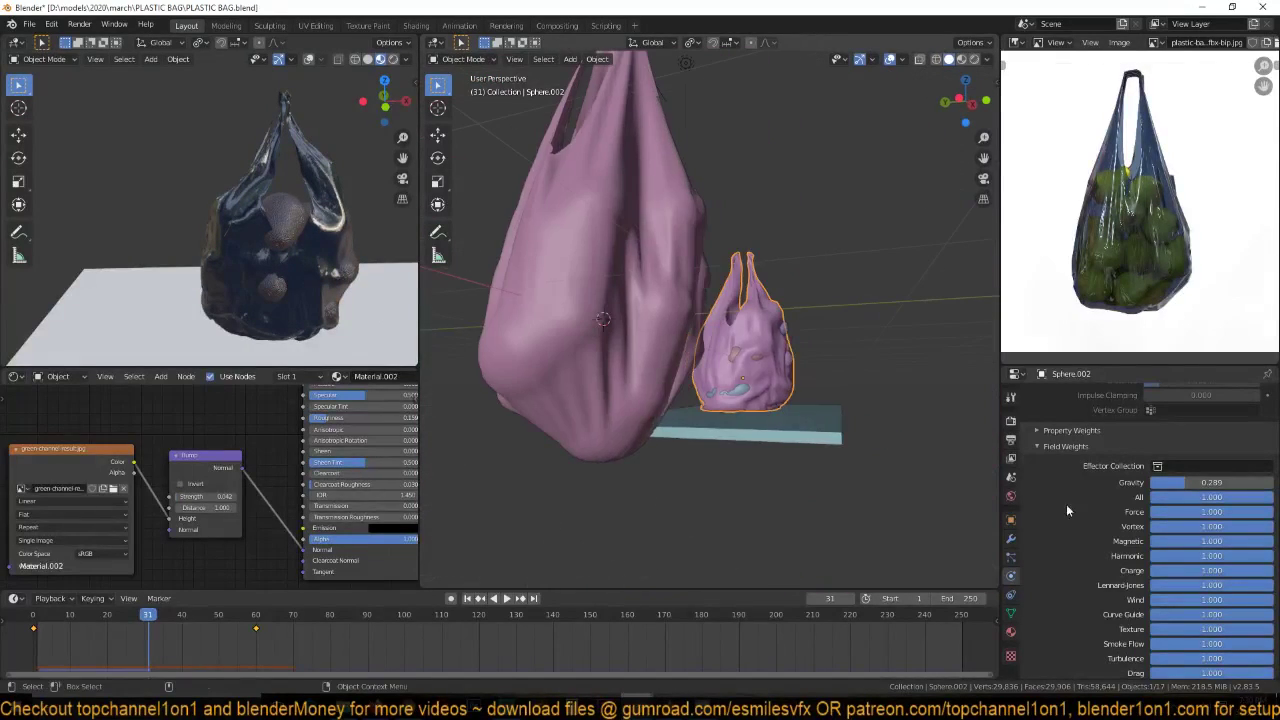
# - Raise the collision quality in the bag's cloth physics by one
pyautogui.scroll(8, 1024, 557)
pyautogui.scroll(-4, 1088, 540)
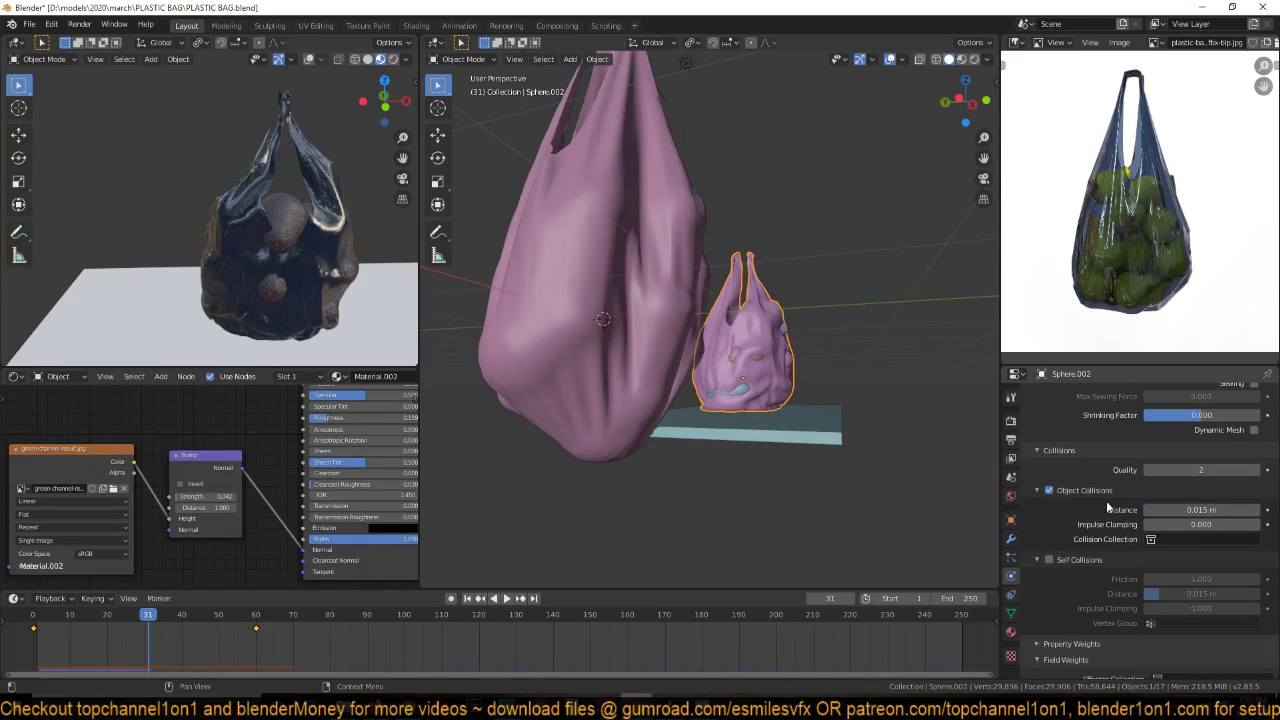
pyautogui.click(1255, 470)
pyautogui.scroll(10, 1168, 515)
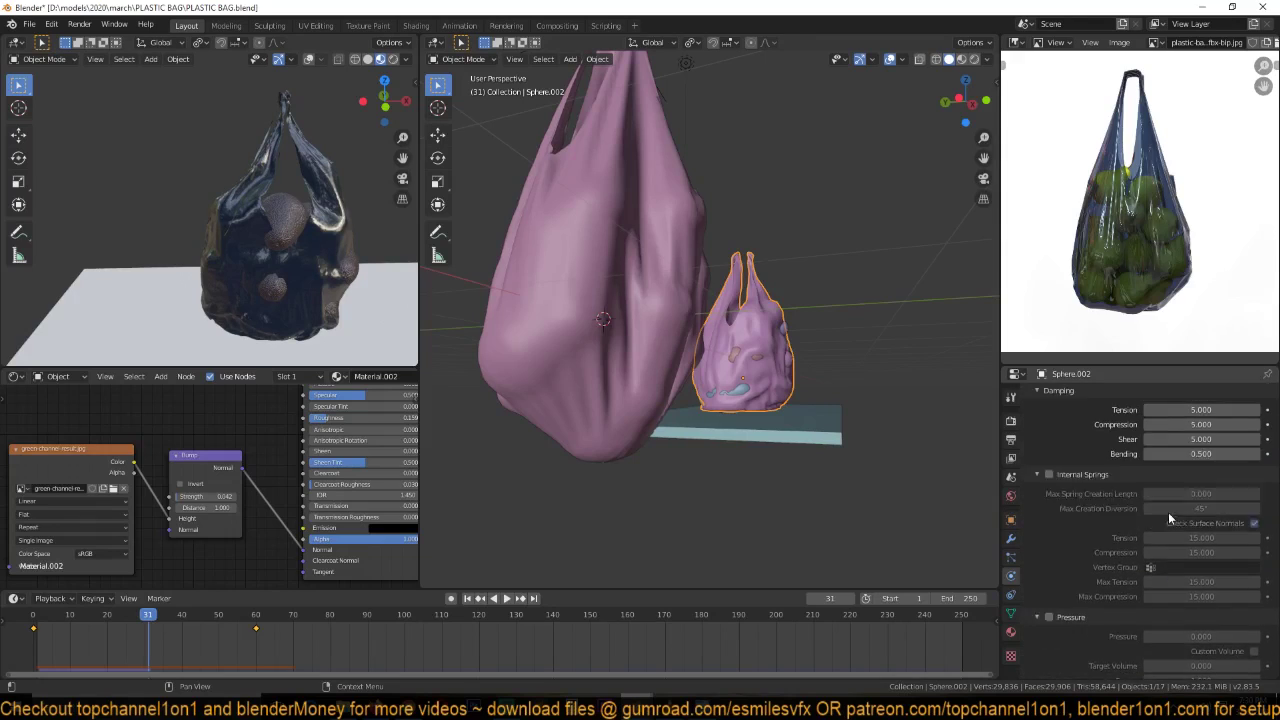
pyautogui.scroll(2, 784, 386)
# - Apply the cloth preset with 0.15 kg vertex mass, tension, compression and shear stiffness of 5, and 0.05 bending to the bag
pyautogui.moveTo(784, 386); pyautogui.dragTo(717, 429, button='middle')
pyautogui.scroll(6, 696, 408)
pyautogui.scroll(-5, 767, 458)
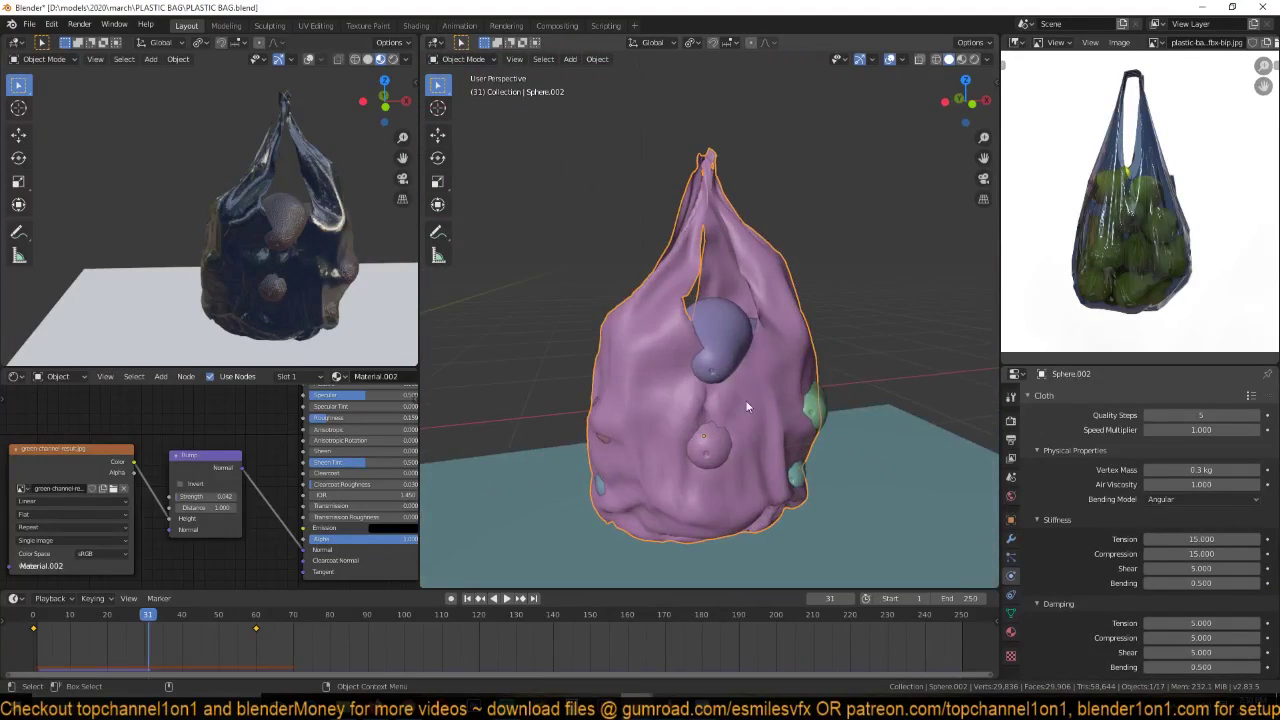
pyautogui.scroll(3, 1055, 481)
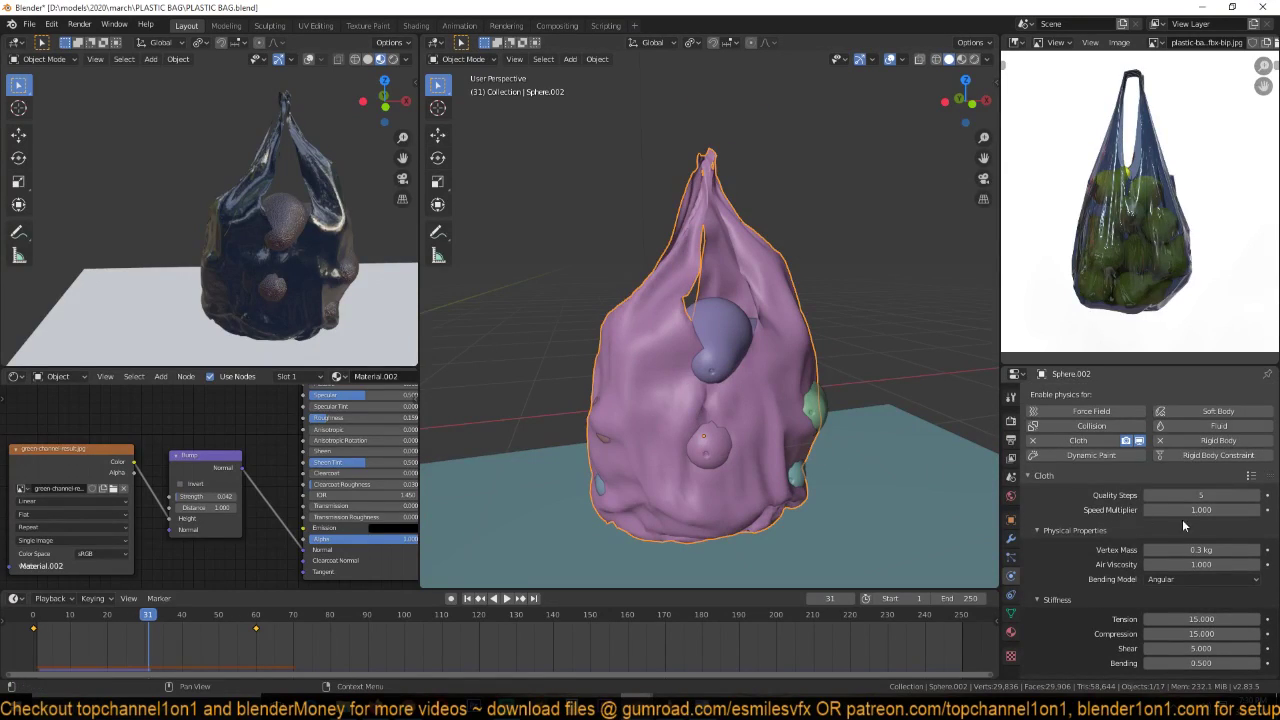
pyautogui.click(1254, 477)
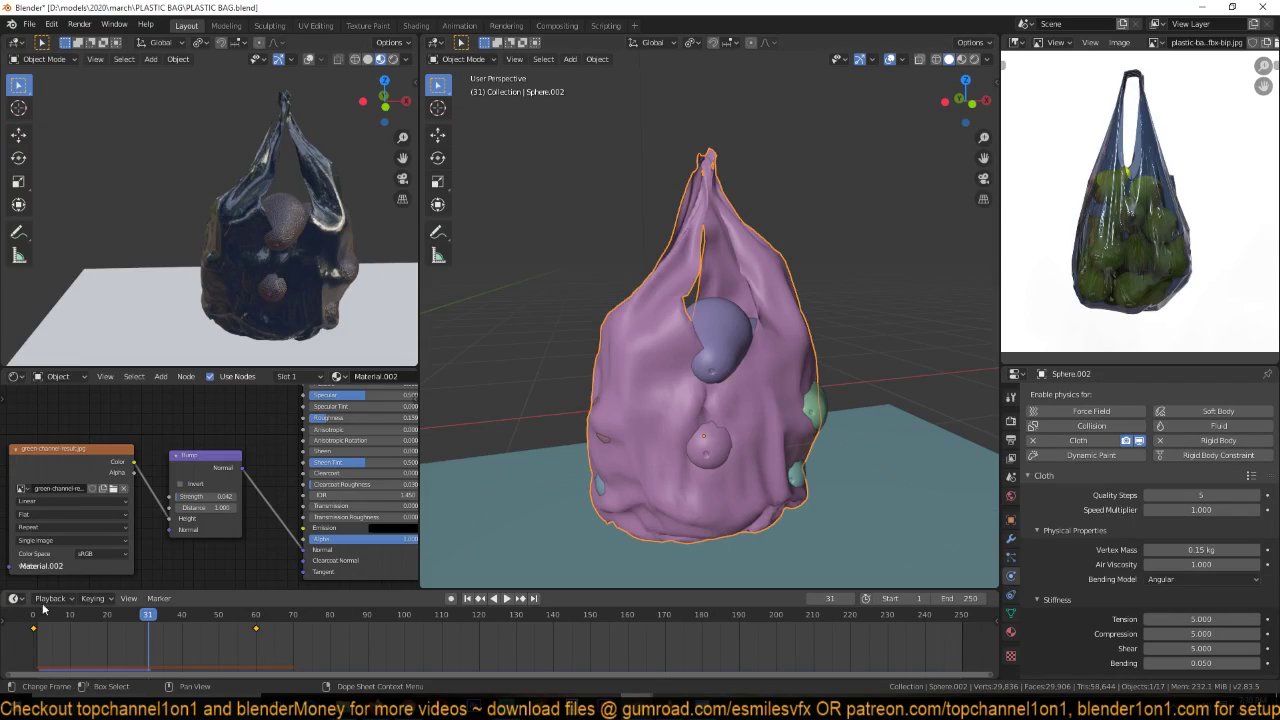
# - Replay the simulation from frame 0 with the softer cloth and examine the bag from several sides as it settles on the table
pyautogui.click(5, 616)
pyautogui.moveTo(560, 394); pyautogui.dragTo(642, 407, button='middle')
pyautogui.press('space')
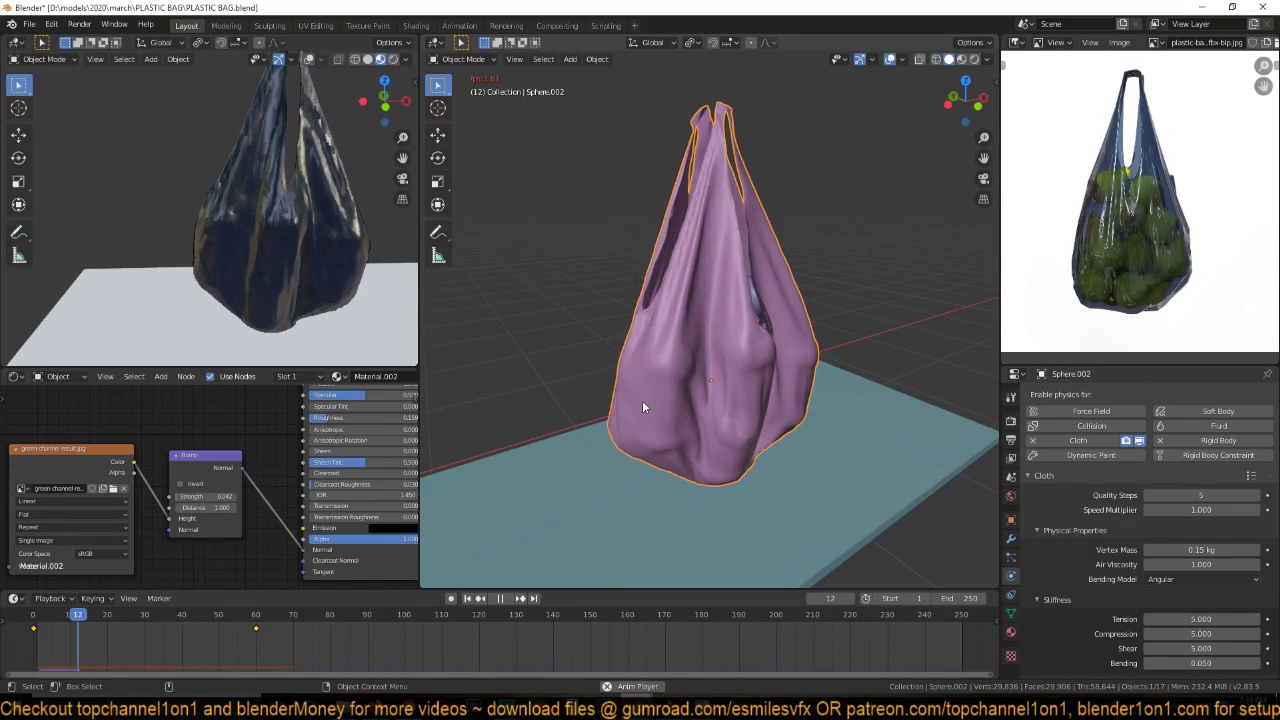
pyautogui.scroll(-2, 642, 405)
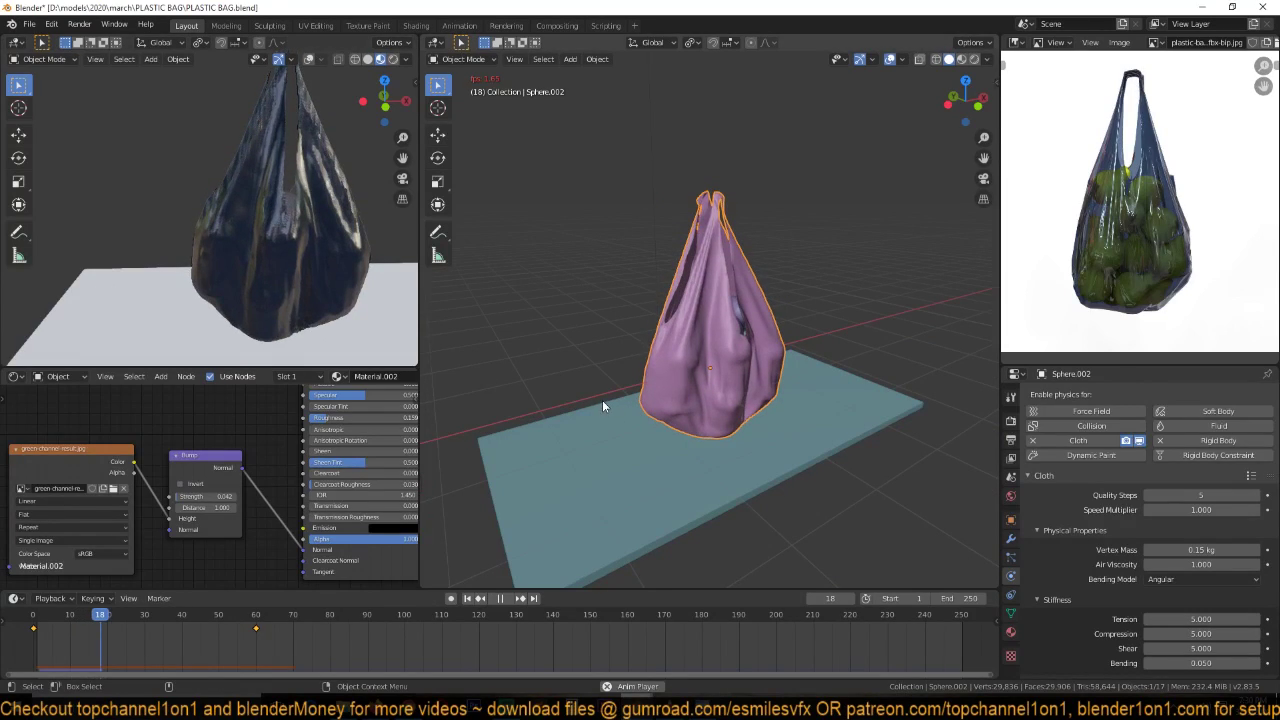
pyautogui.moveTo(594, 396); pyautogui.dragTo(572, 386, button='middle')
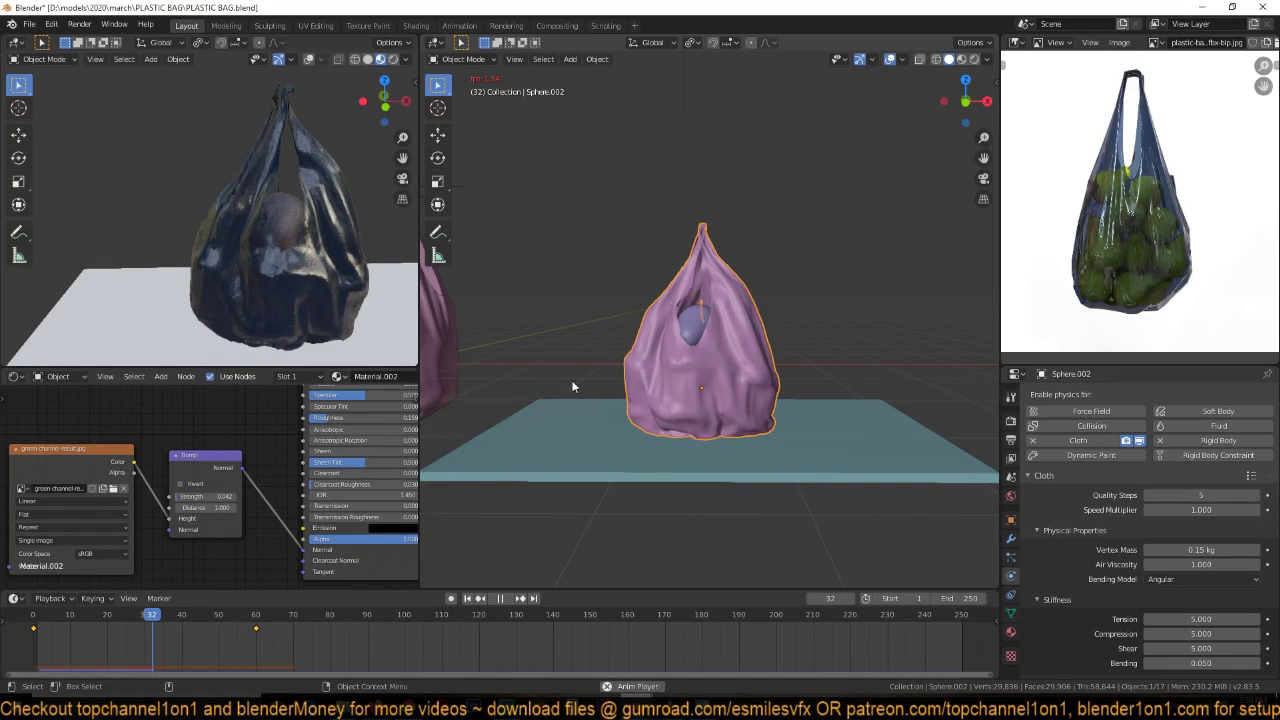
pyautogui.moveTo(573, 386); pyautogui.dragTo(745, 406, button='middle')
pyautogui.scroll(4, 690, 408)
pyautogui.moveTo(641, 411); pyautogui.dragTo(695, 453, button='middle')
pyautogui.click(580, 505)
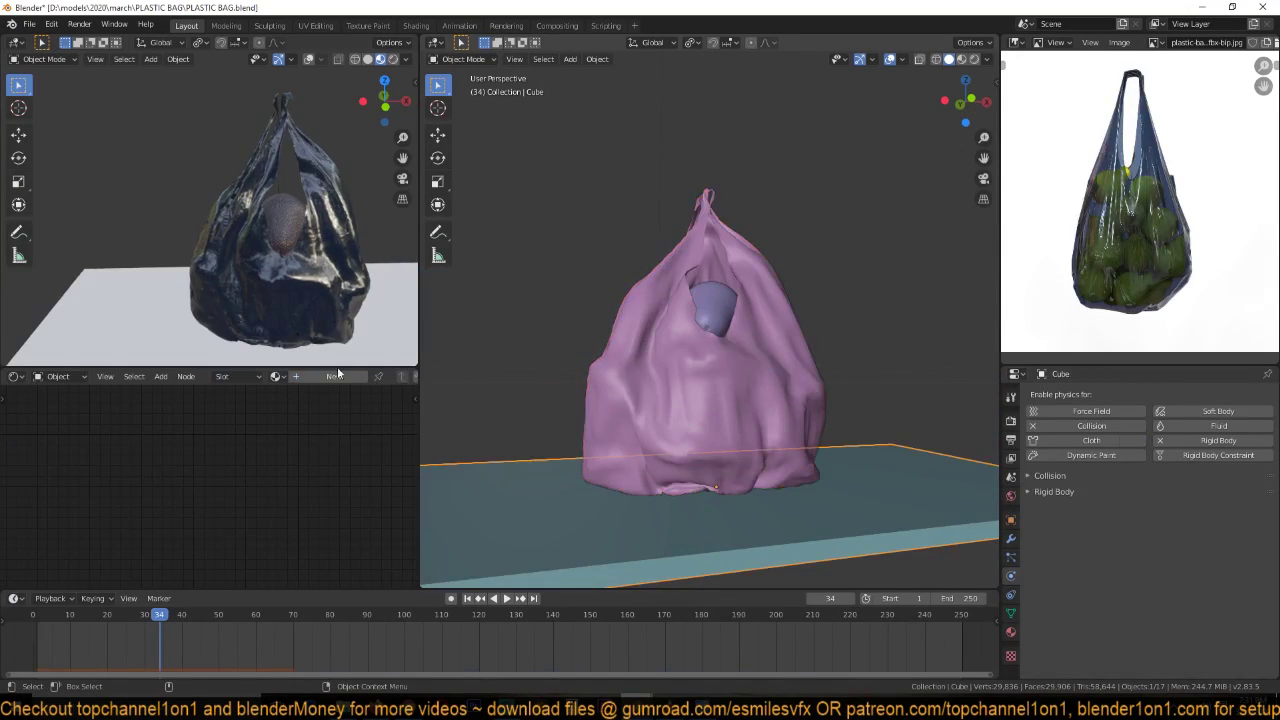
# - Select the bag and set its Principled material's Transmission to 1
pyautogui.moveTo(332, 318); pyautogui.dragTo(240, 275, button='middle')
pyautogui.scroll(-4, 240, 275)
pyautogui.click(242, 276)
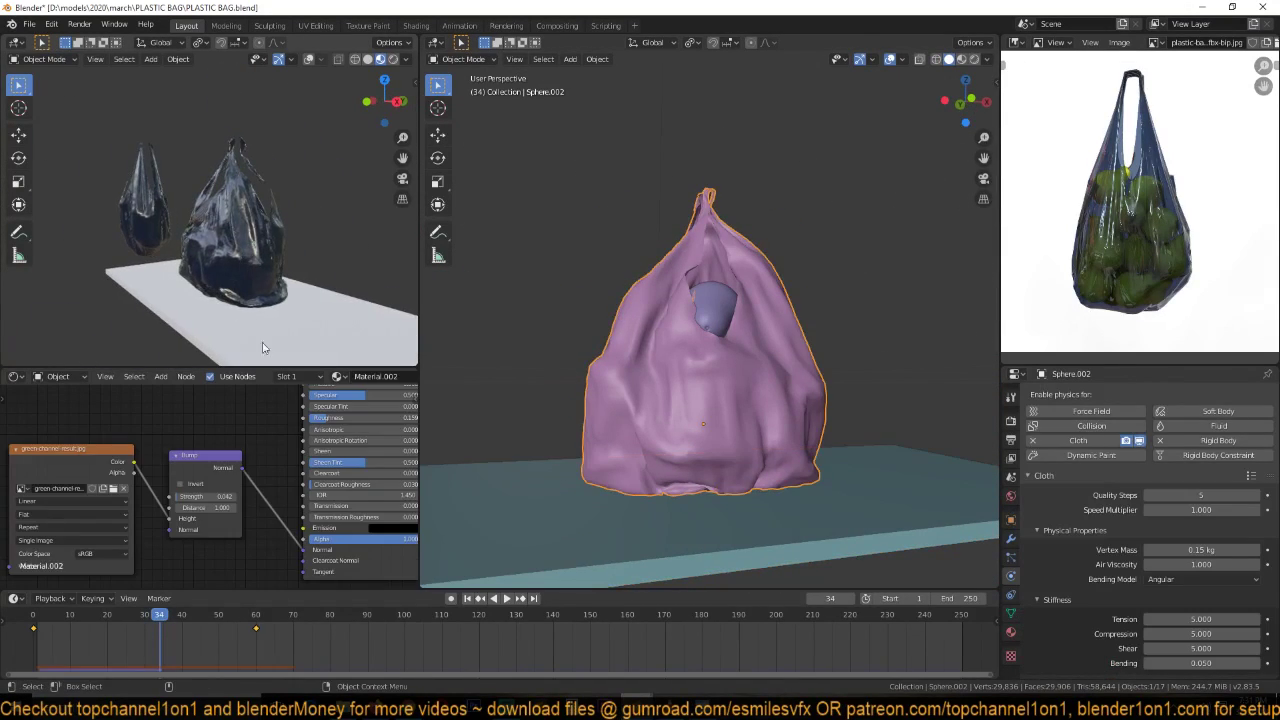
pyautogui.moveTo(342, 432); pyautogui.dragTo(283, 508, button='middle')
pyautogui.moveTo(293, 446); pyautogui.dragTo(287, 480, button='middle')
pyautogui.moveTo(321, 428); pyautogui.dragTo(314, 373, button='middle')
pyautogui.click(267, 514)
pyautogui.write('1')
pyautogui.press('Return')
pyautogui.scroll(5, 315, 287)
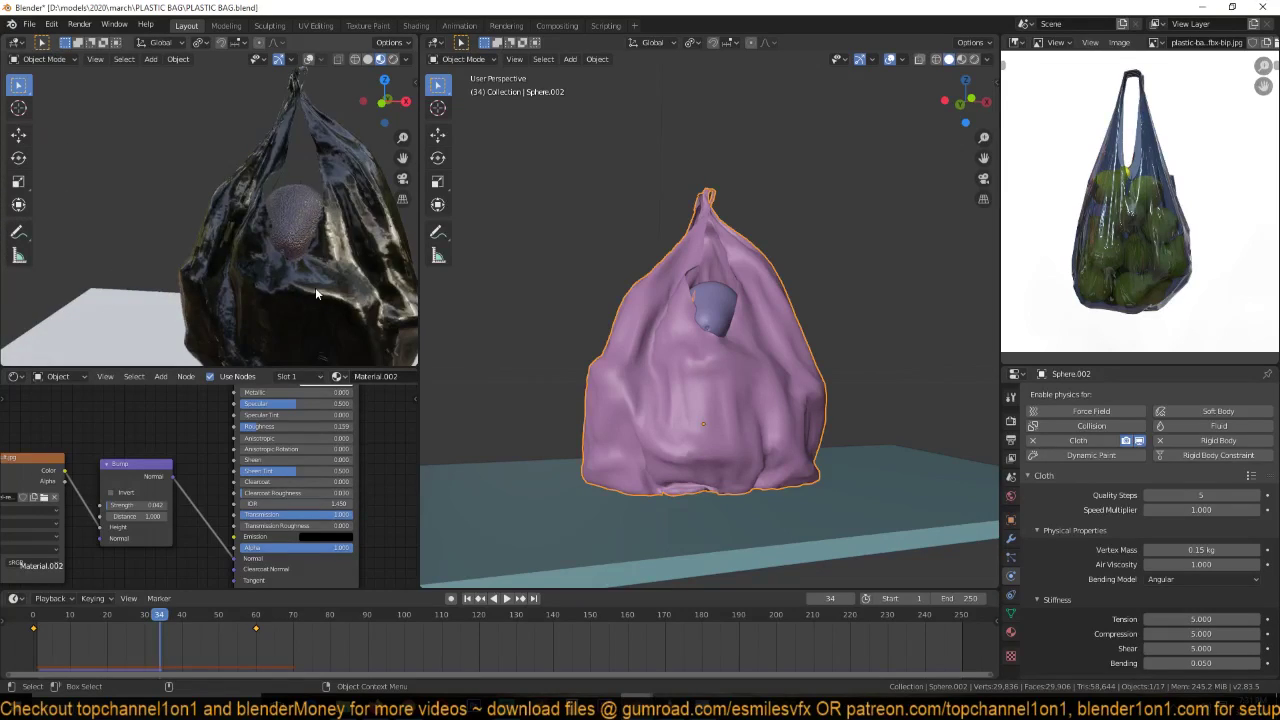
pyautogui.scroll(-3, 315, 287)
# - Lower the bag material's Alpha slightly below 1 and set its Roughness to 0.173, checking the bag in the shaded view
pyautogui.moveTo(323, 549); pyautogui.dragTo(323, 556, button='middle')
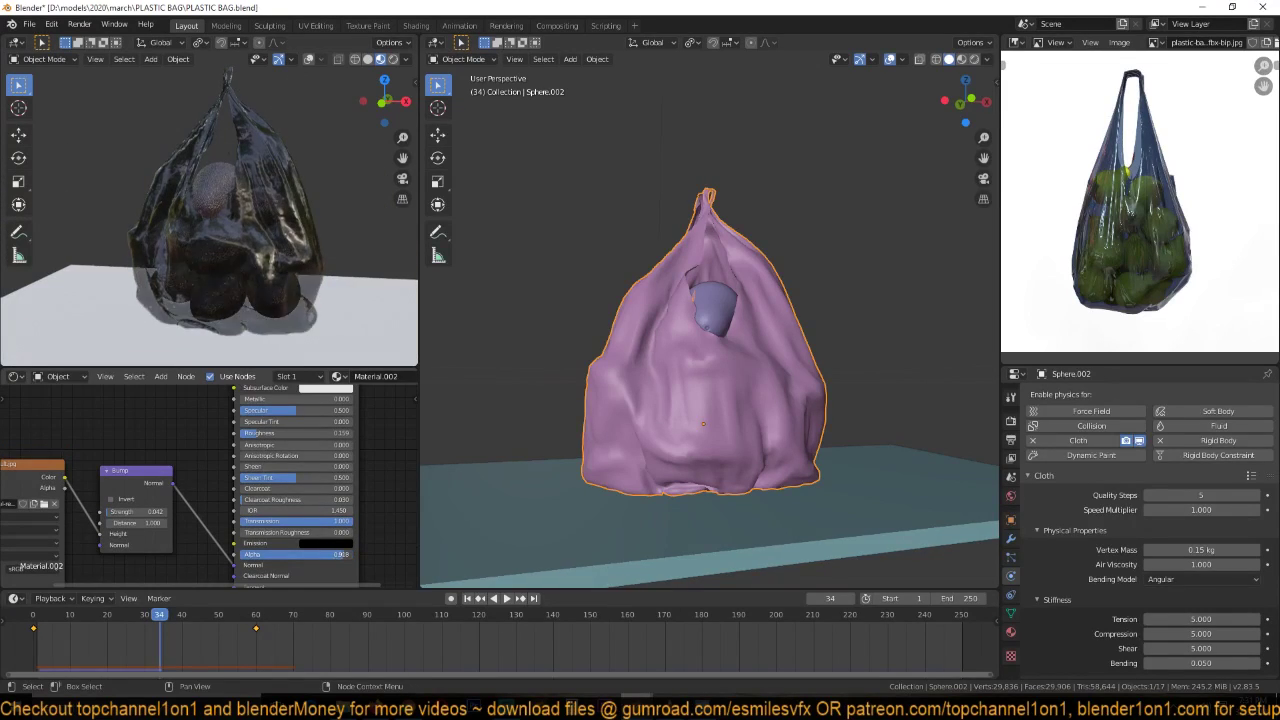
pyautogui.moveTo(210, 244)
pyautogui.mouseDown(button='middle')
pyautogui.moveTo(238, 244)
pyautogui.moveTo(225, 236)
pyautogui.mouseUp(button='middle')
pyautogui.moveTo(336, 554); pyautogui.dragTo(327, 554)
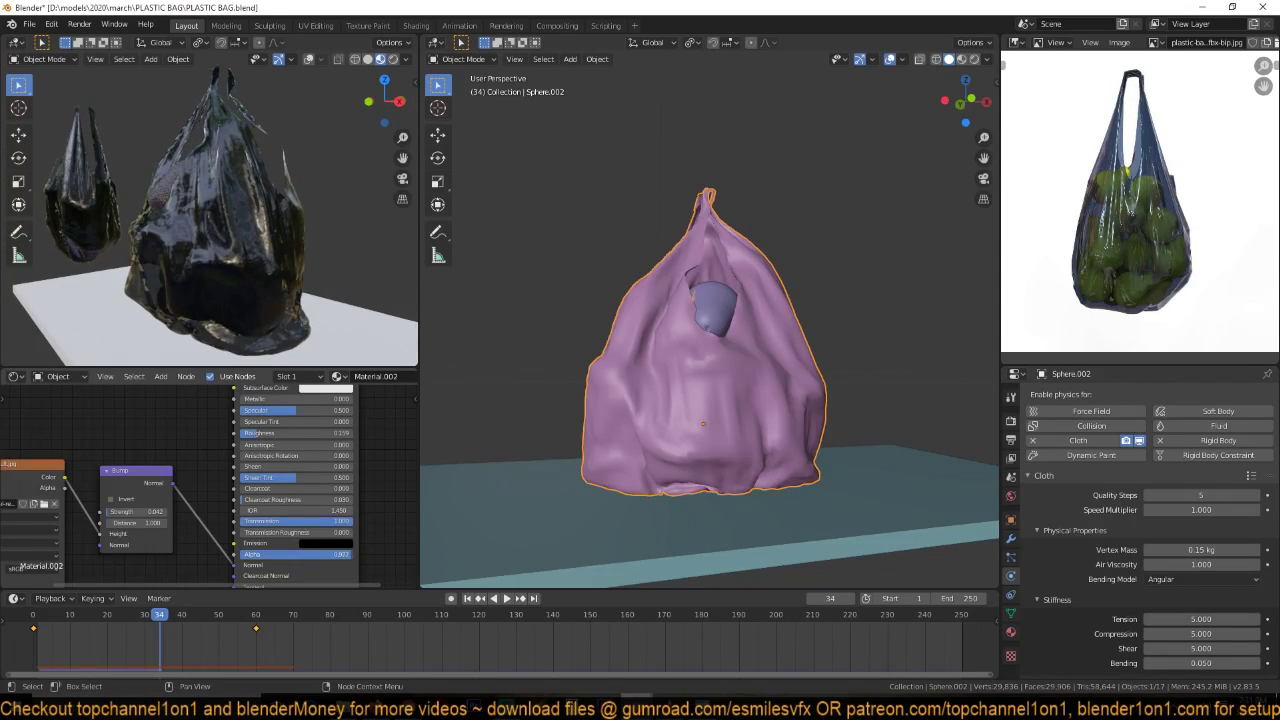
pyautogui.moveTo(330, 447); pyautogui.dragTo(333, 486, button='middle')
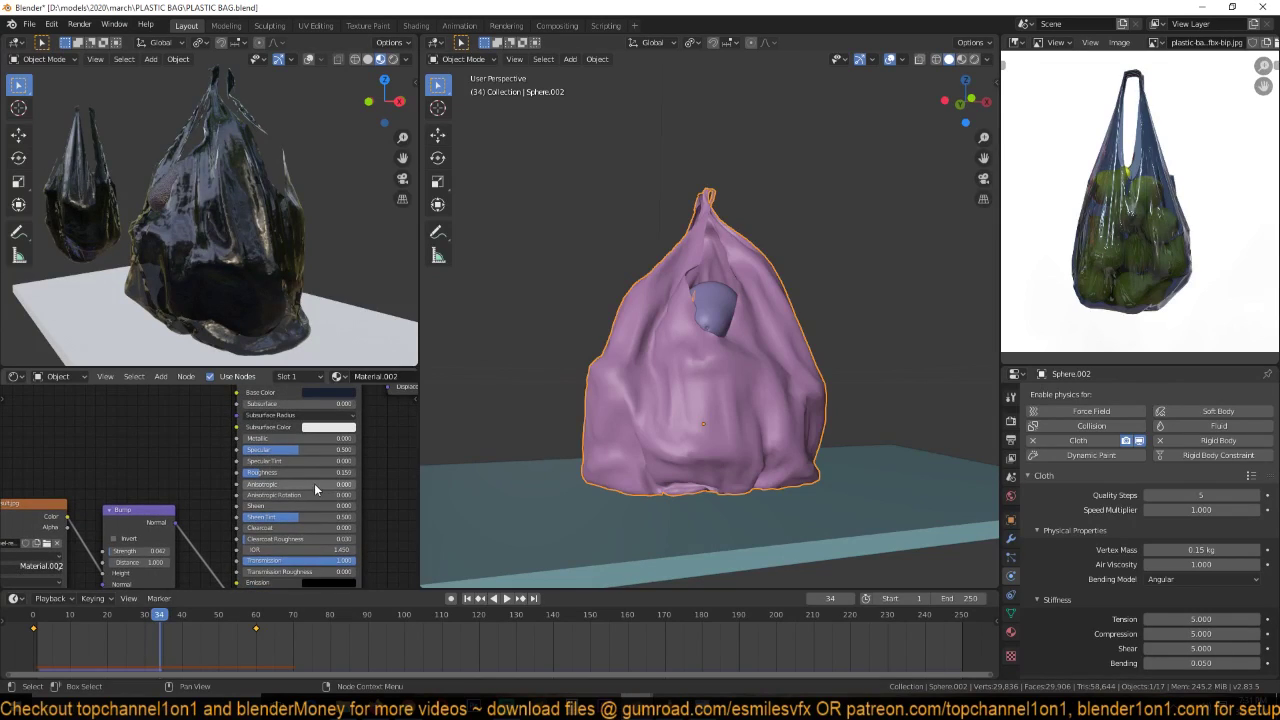
pyautogui.moveTo(300, 472); pyautogui.dragTo(312, 472)
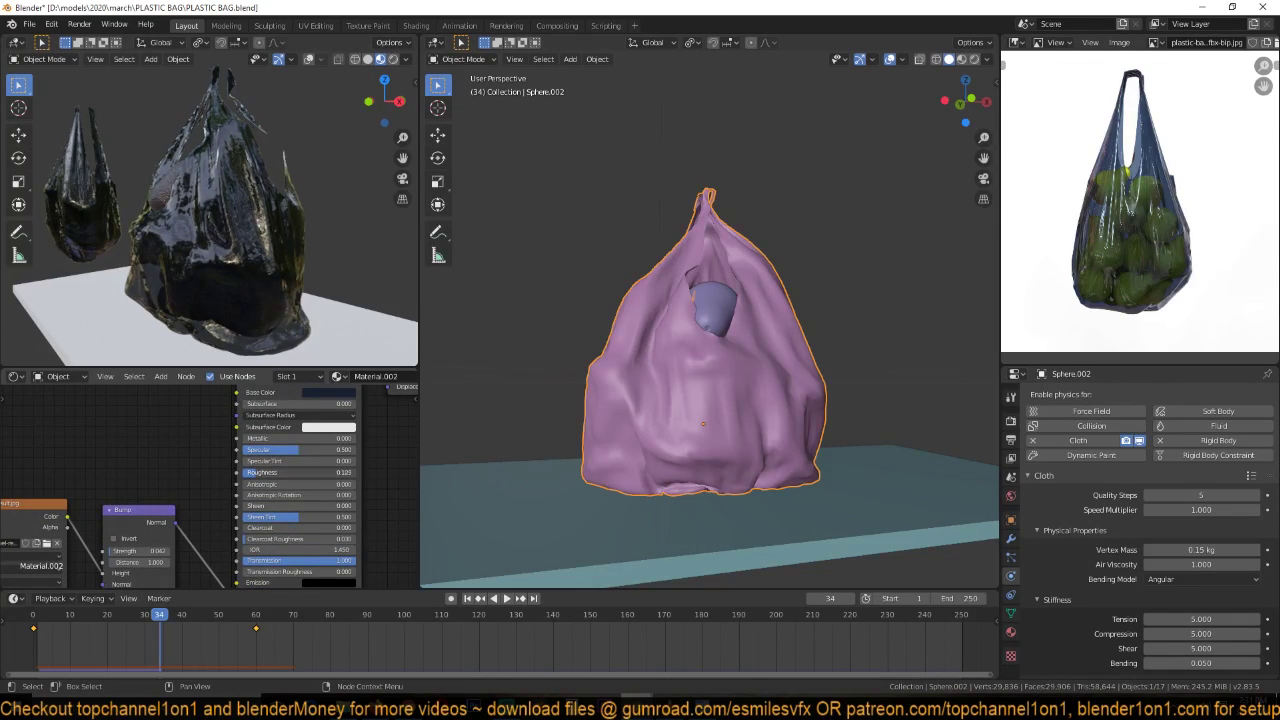
pyautogui.moveTo(242, 275)
pyautogui.mouseDown(button='middle')
pyautogui.moveTo(323, 266)
pyautogui.moveTo(257, 270)
pyautogui.moveTo(239, 252)
pyautogui.moveTo(251, 286)
pyautogui.mouseUp(button='middle')
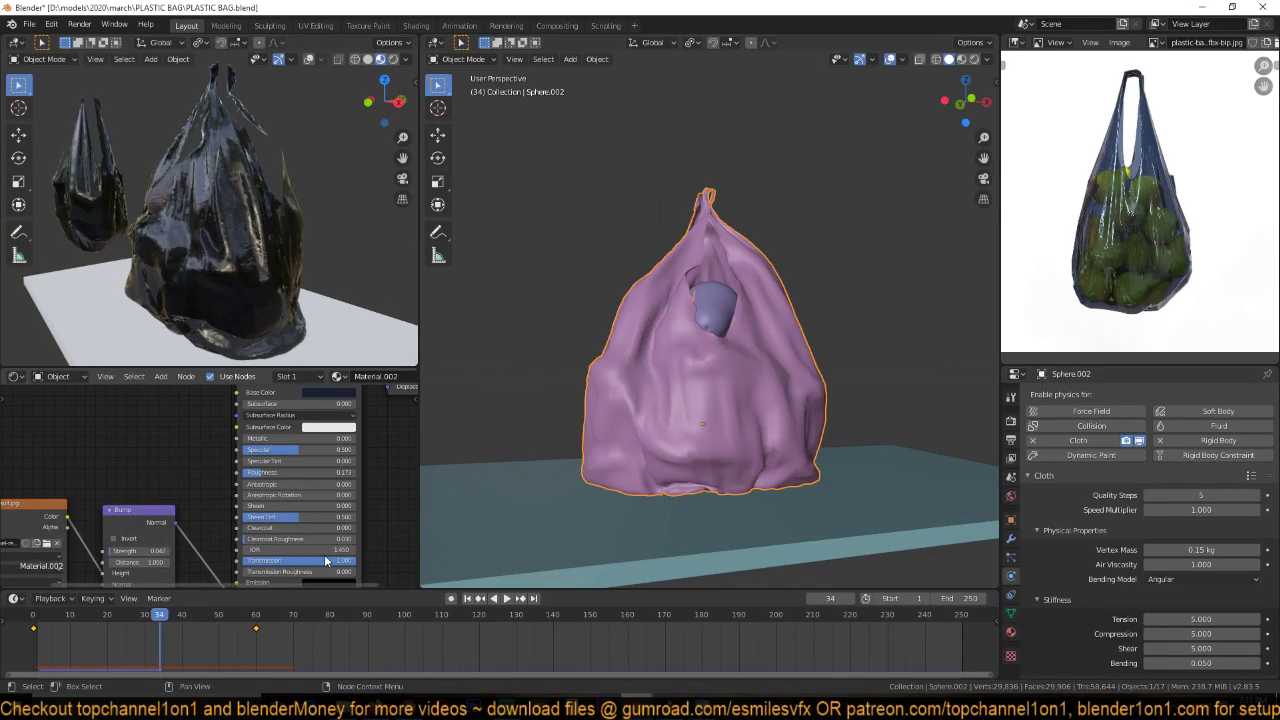
pyautogui.moveTo(339, 562); pyautogui.dragTo(344, 513, button='middle')
pyautogui.moveTo(345, 543)
pyautogui.mouseDown()
pyautogui.moveTo(281, 543)
pyautogui.moveTo(349, 543)
pyautogui.mouseUp()
pyautogui.moveTo(326, 236); pyautogui.dragTo(345, 278, button='middle')
# - Go to frame 29 of the simulation and apply the bag's Cloth modifier as a shape key
pyautogui.press('space')
pyautogui.press('space')
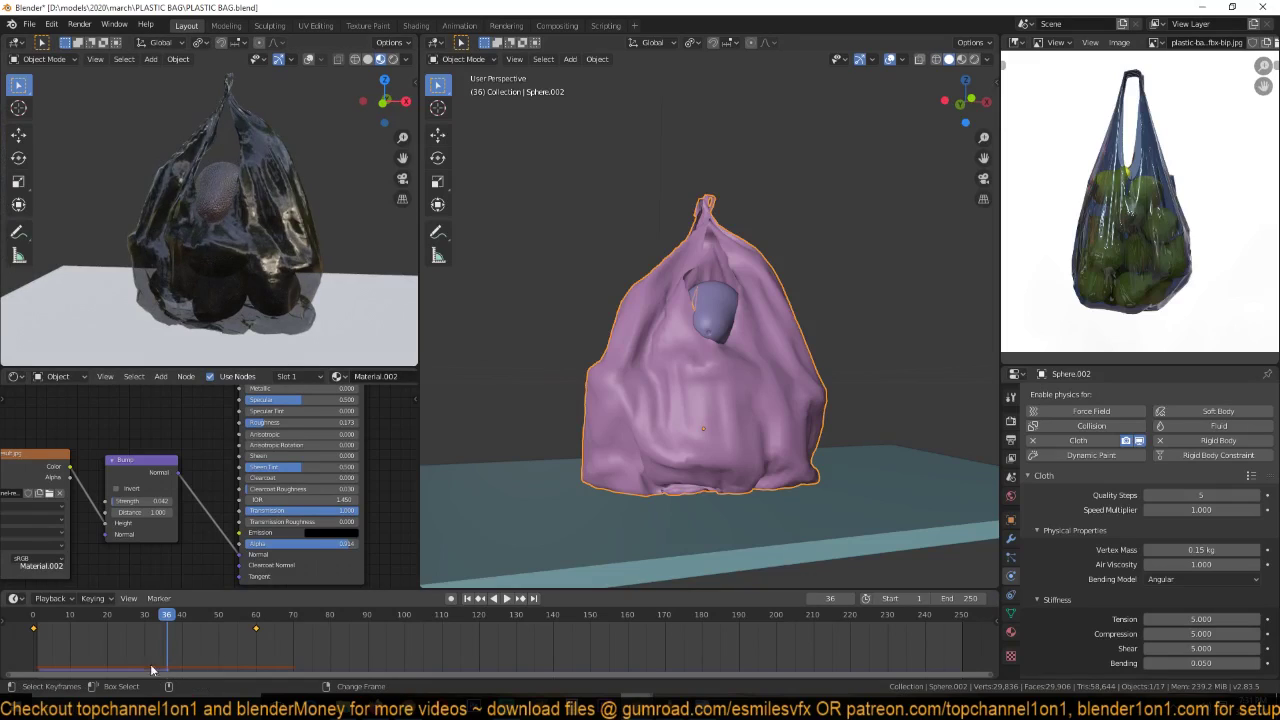
pyautogui.keyDown('shift'); pyautogui.moveTo(150, 667); pyautogui.dragTo(142, 658, button='right'); pyautogui.keyUp('shift')
pyautogui.moveTo(540, 401); pyautogui.dragTo(631, 390, button='middle')
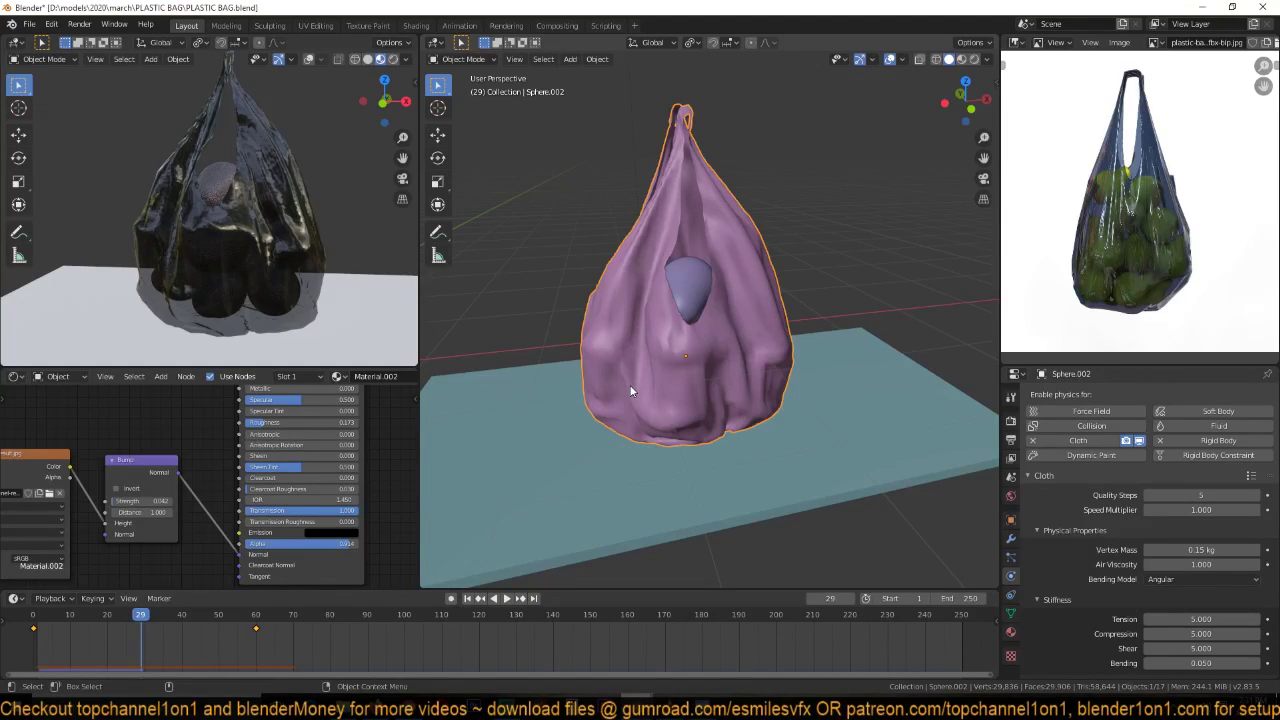
pyautogui.moveTo(631, 390); pyautogui.dragTo(640, 382, button='middle')
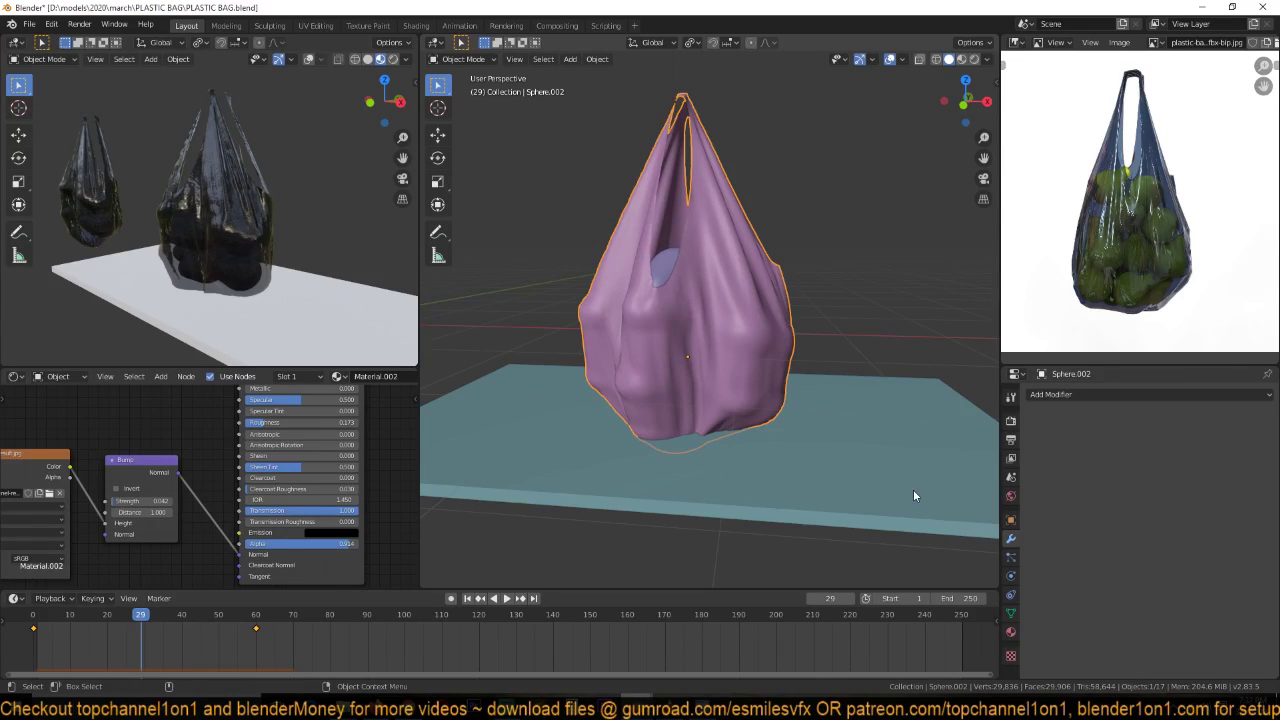
# - Set the value of the bag's Cloth shape key to 1.000
pyautogui.click(1010, 613)
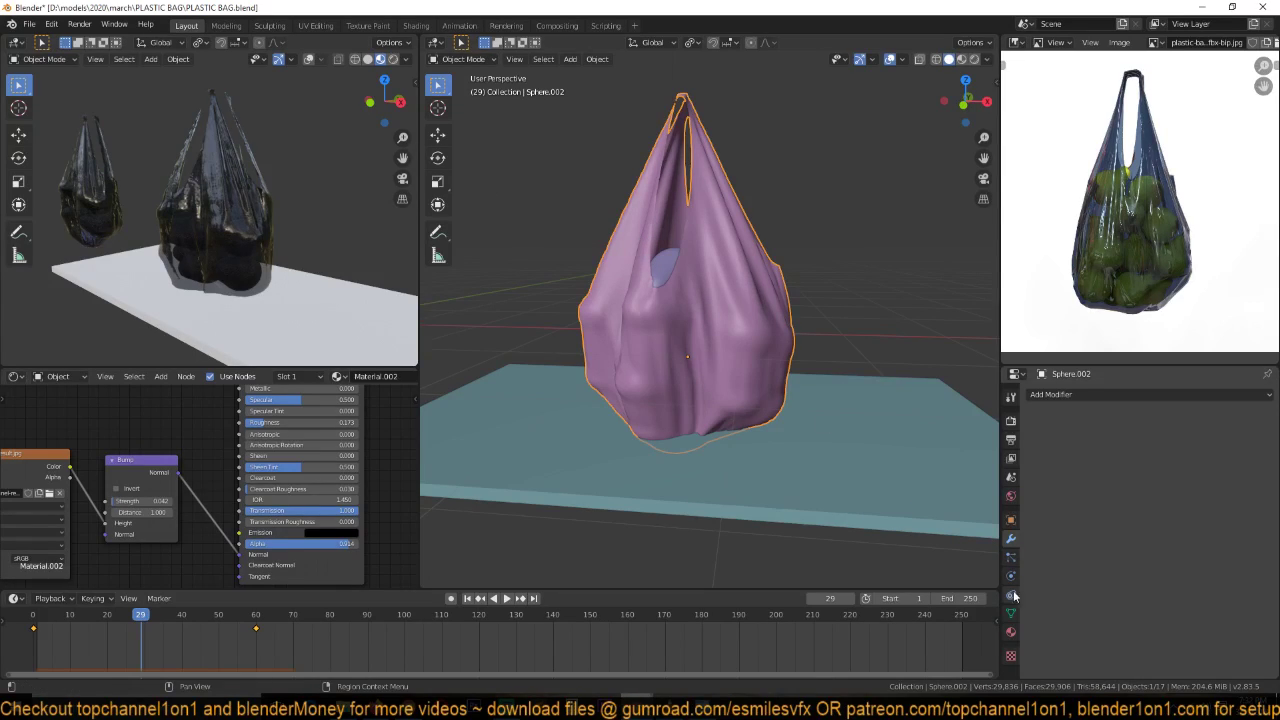
pyautogui.click(1082, 567)
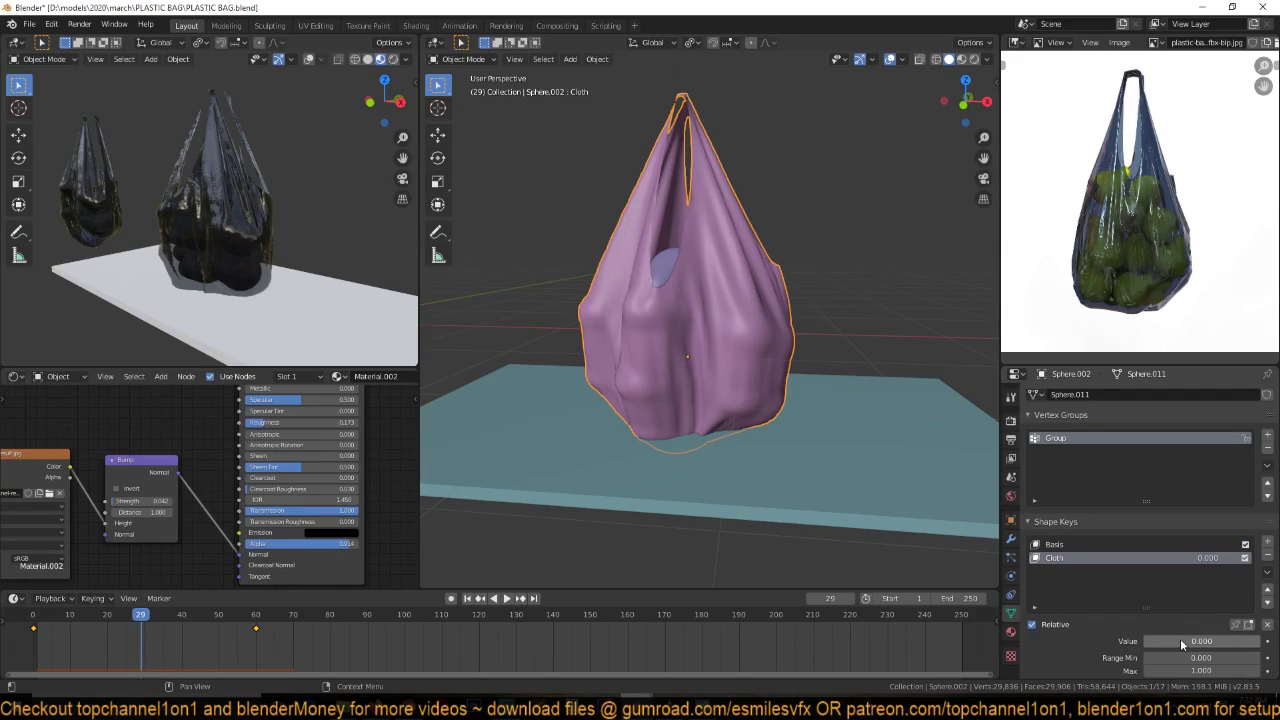
pyautogui.moveTo(1193, 648); pyautogui.dragTo(1240, 648)
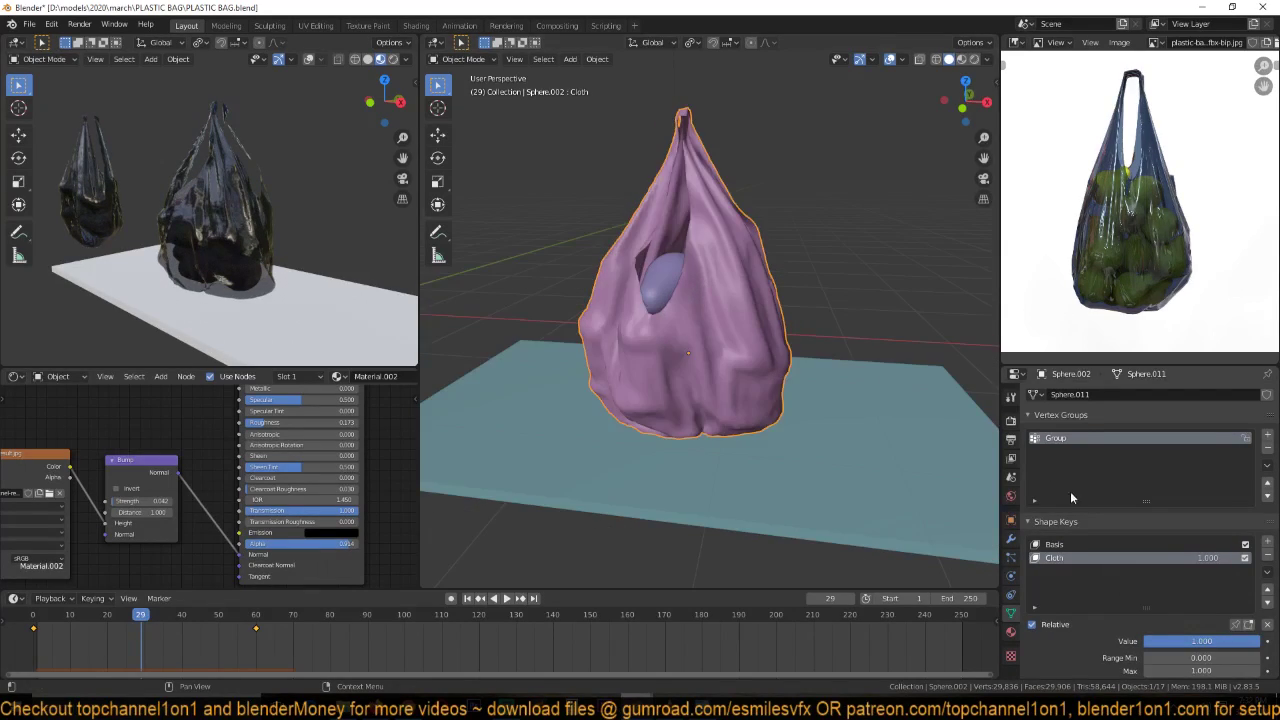
# - Enable Rigid Body physics on the bag and return the timeline to frame 0
pyautogui.click(1010, 538)
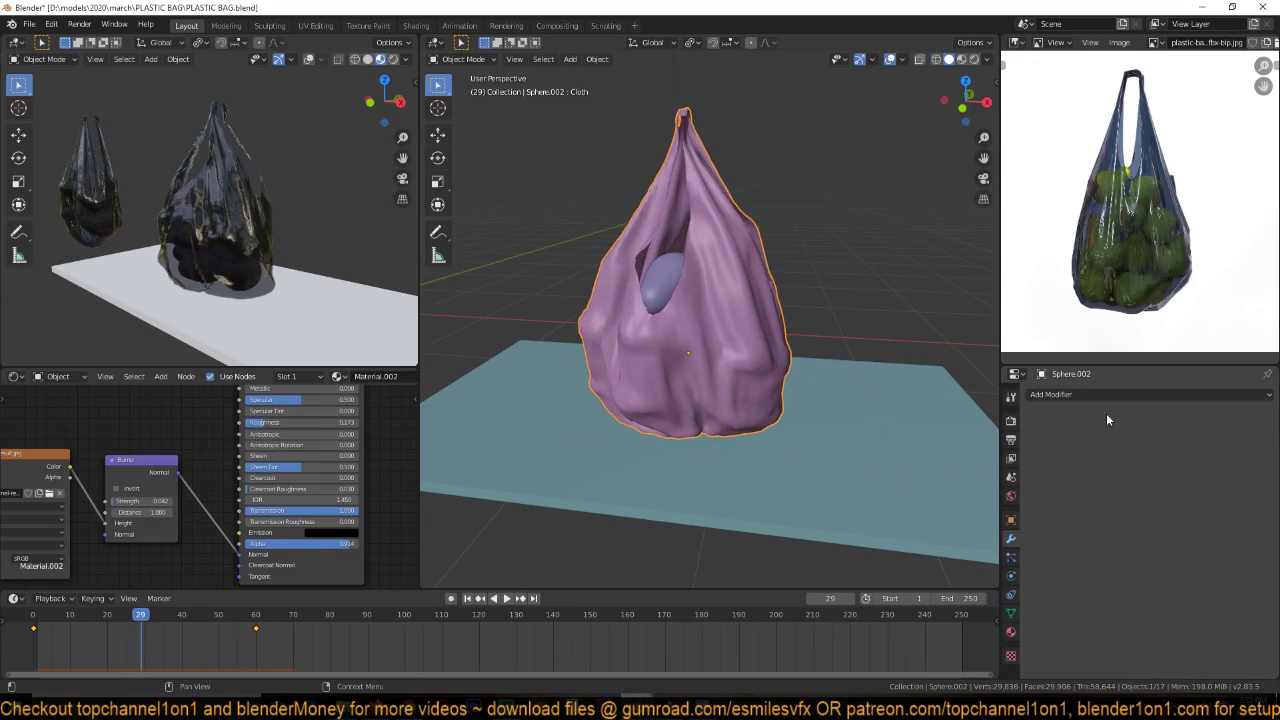
pyautogui.click(1010, 576)
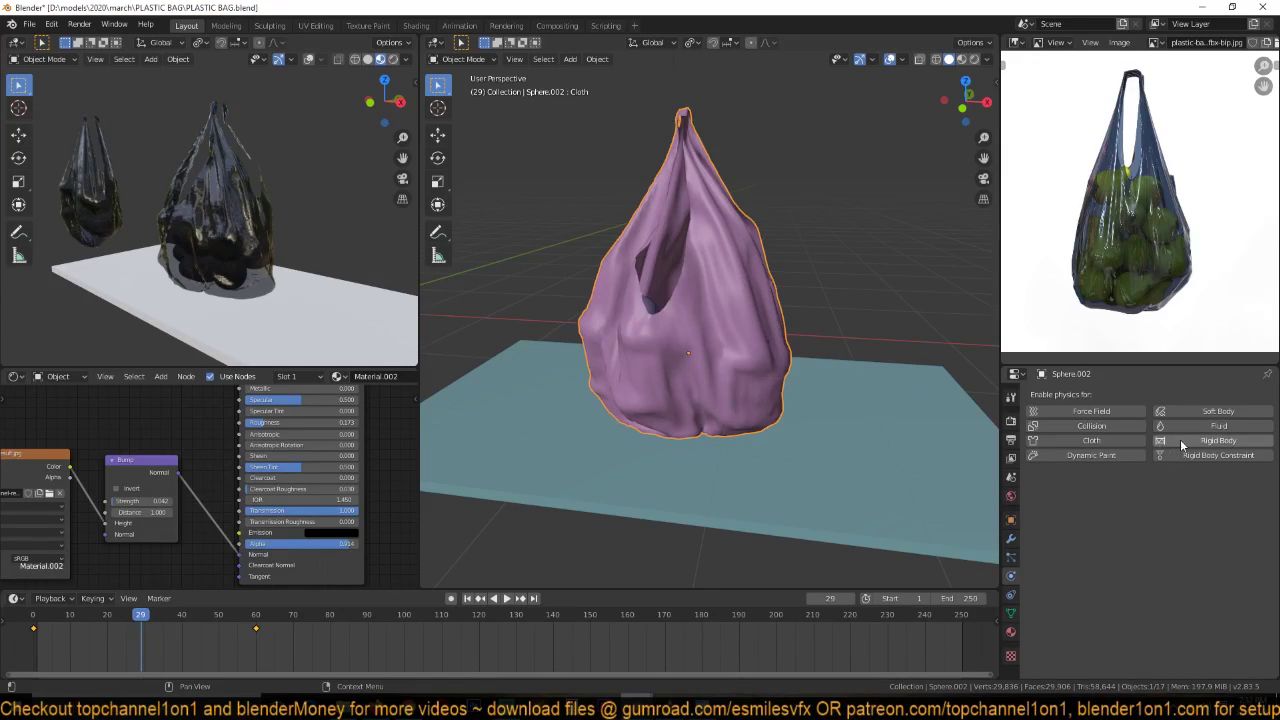
pyautogui.click(1187, 441)
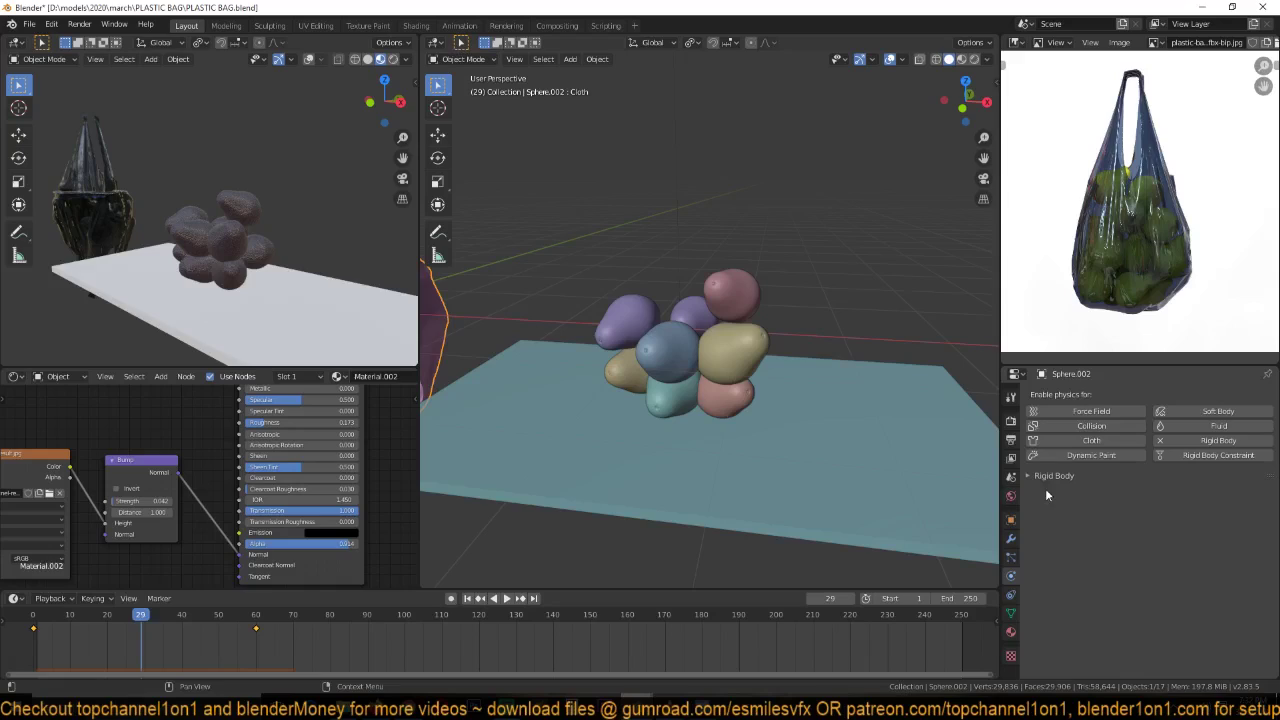
pyautogui.moveTo(141, 614); pyautogui.dragTo(25, 648)
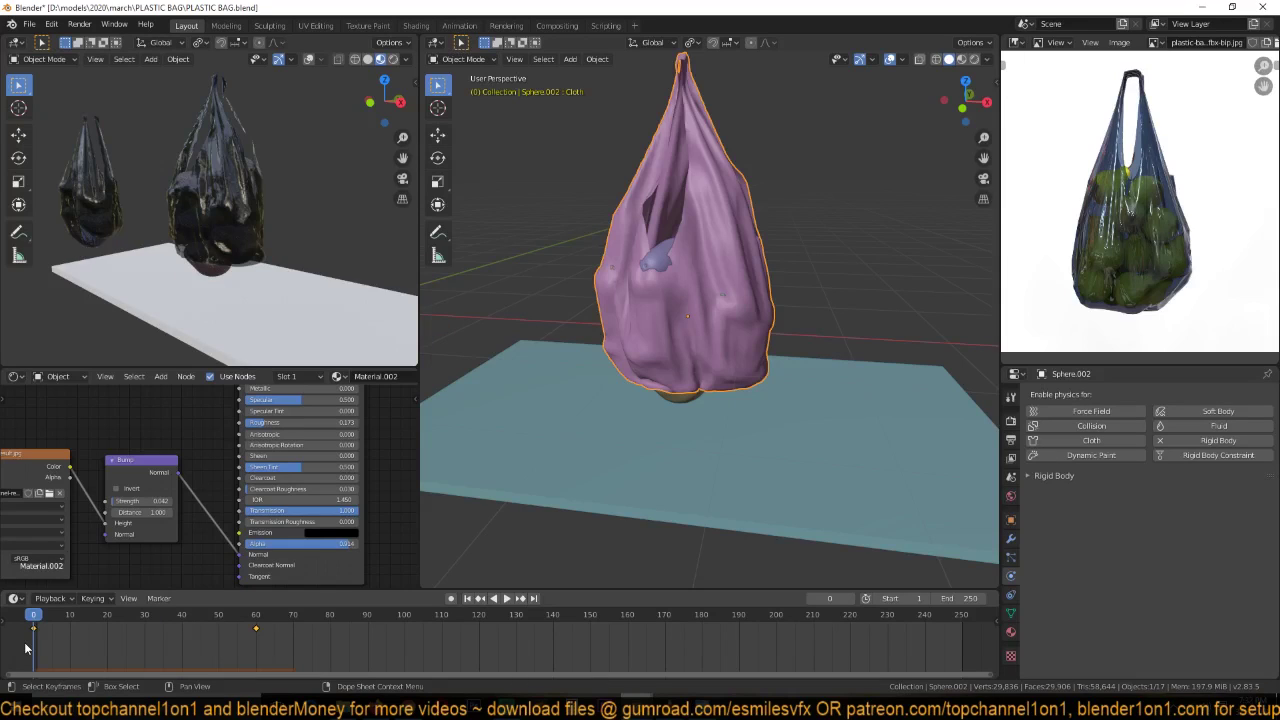
# - Delete the existing rigid body world bake in the scene's cache settings
pyautogui.press('space')
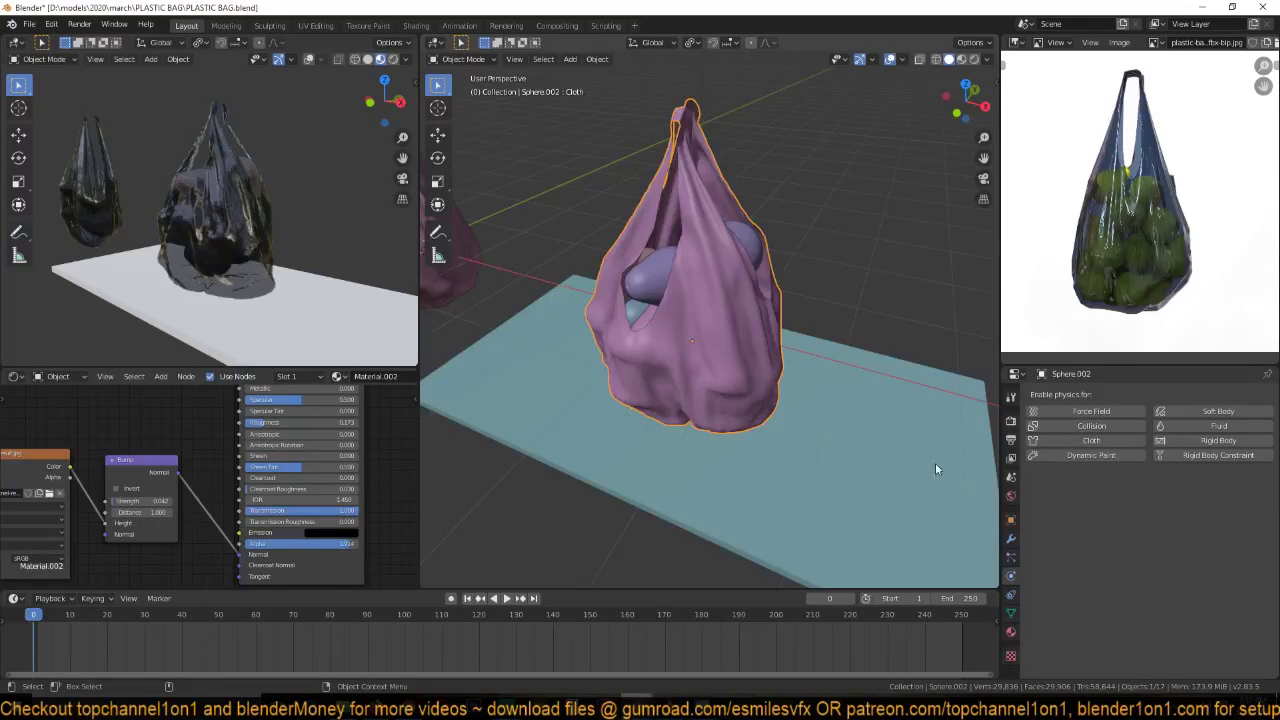
pyautogui.moveTo(935, 462); pyautogui.dragTo(677, 377, button='middle')
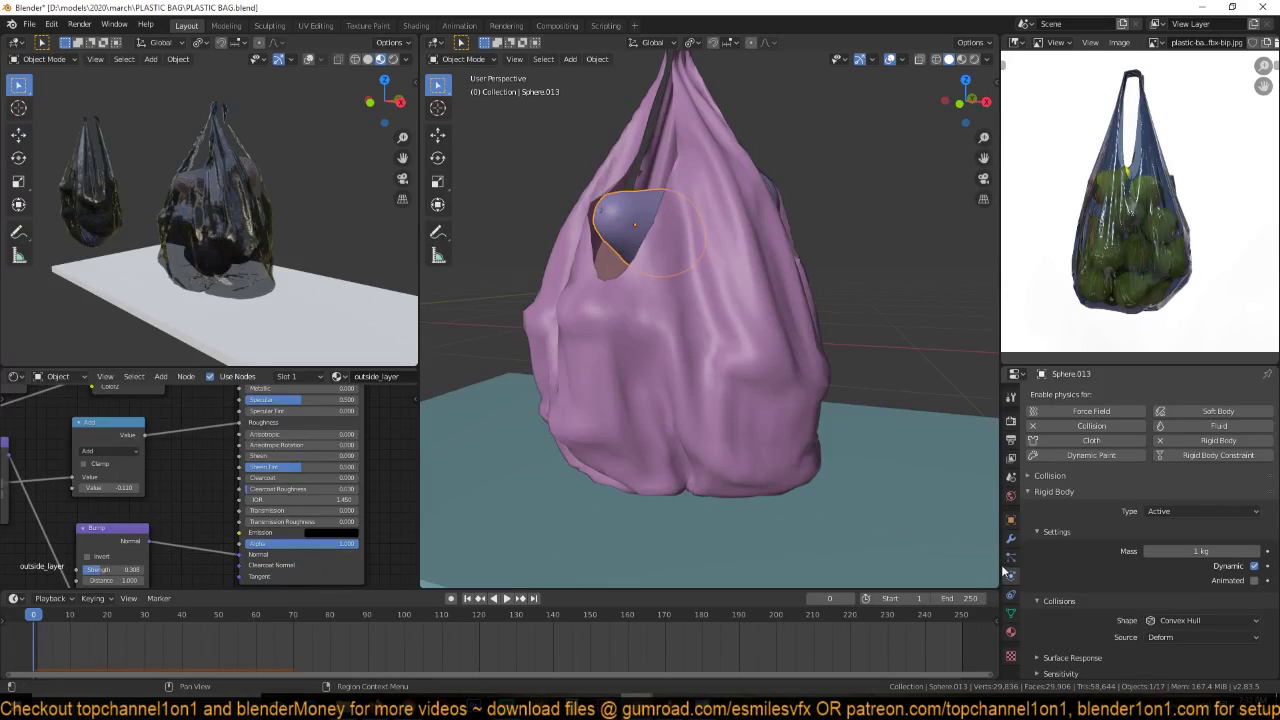
pyautogui.click(1011, 538)
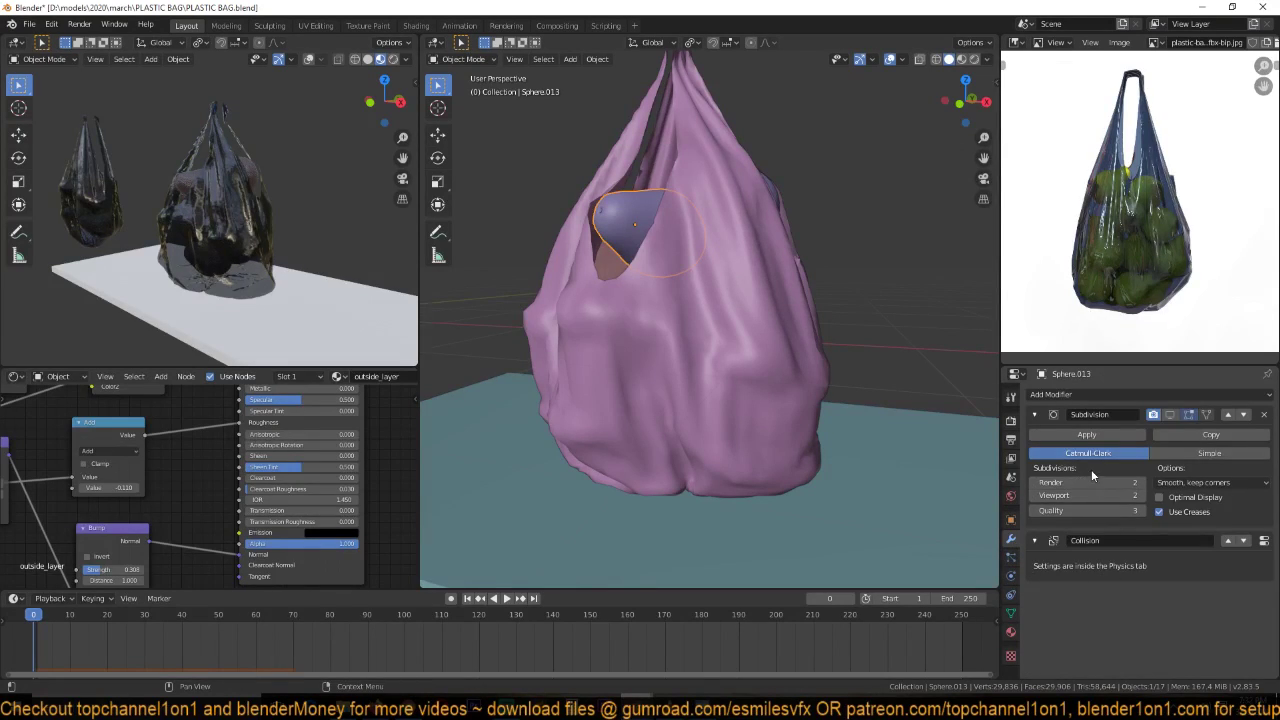
pyautogui.moveTo(720, 330); pyautogui.dragTo(653, 226, button='middle')
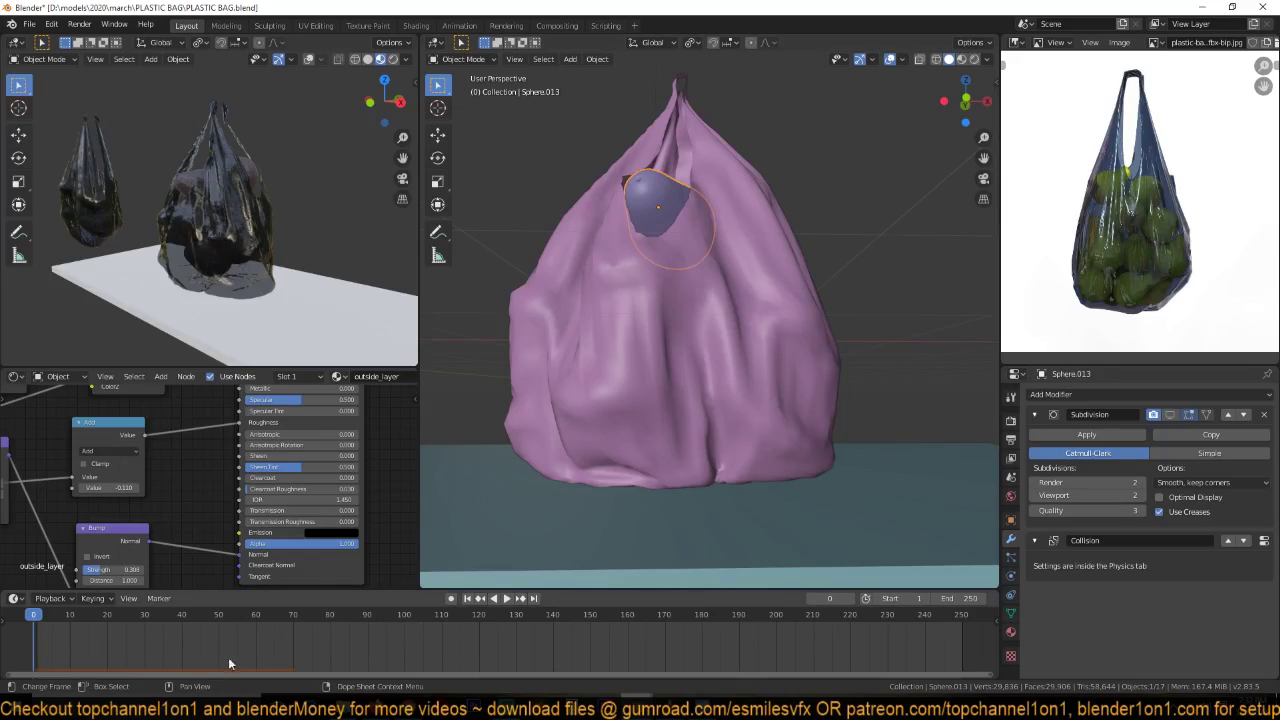
pyautogui.click(1010, 477)
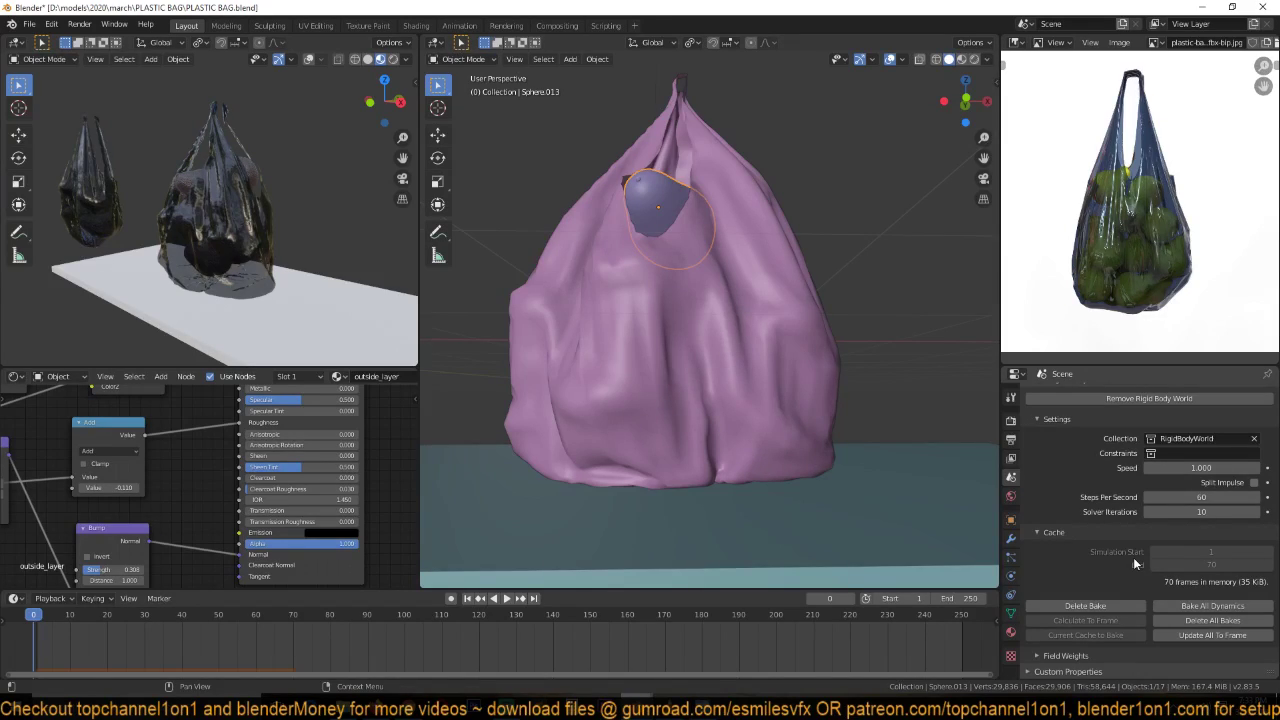
pyautogui.click(1107, 605)
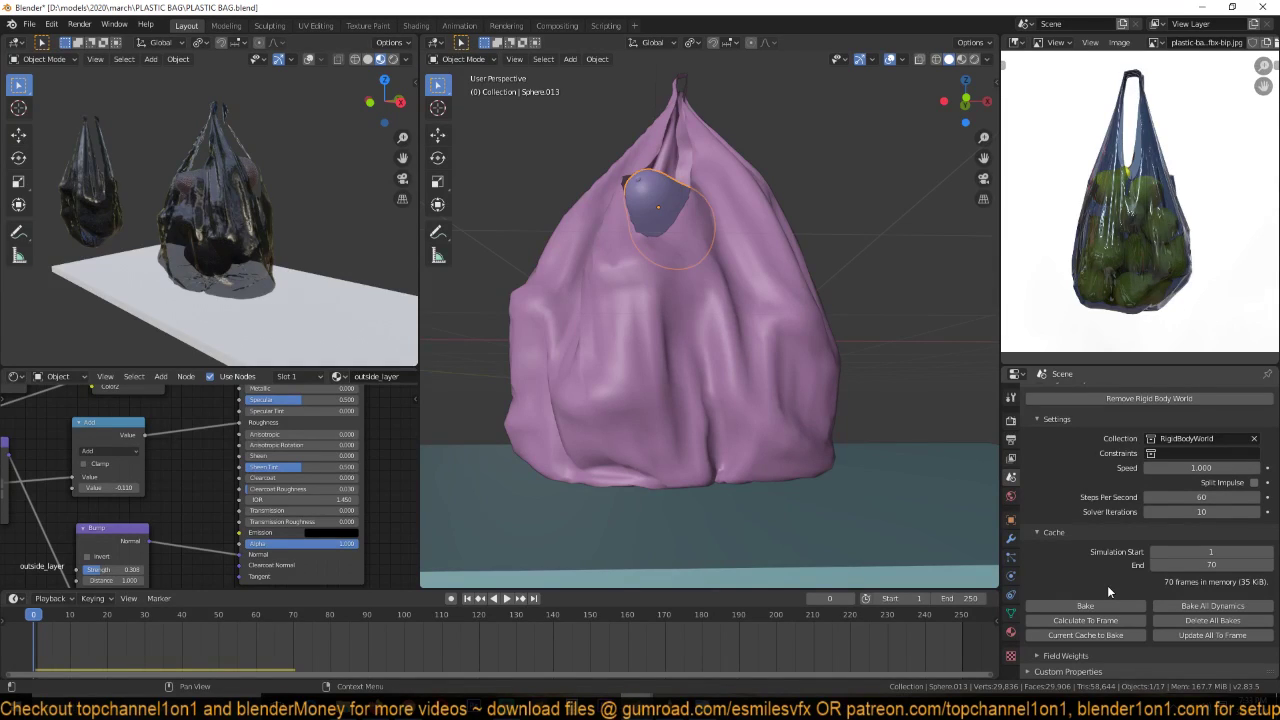
# - Examine the bag and the fruit at its opening from several angles
pyautogui.moveTo(760, 345); pyautogui.dragTo(671, 178, button='middle')
pyautogui.click(673, 182)
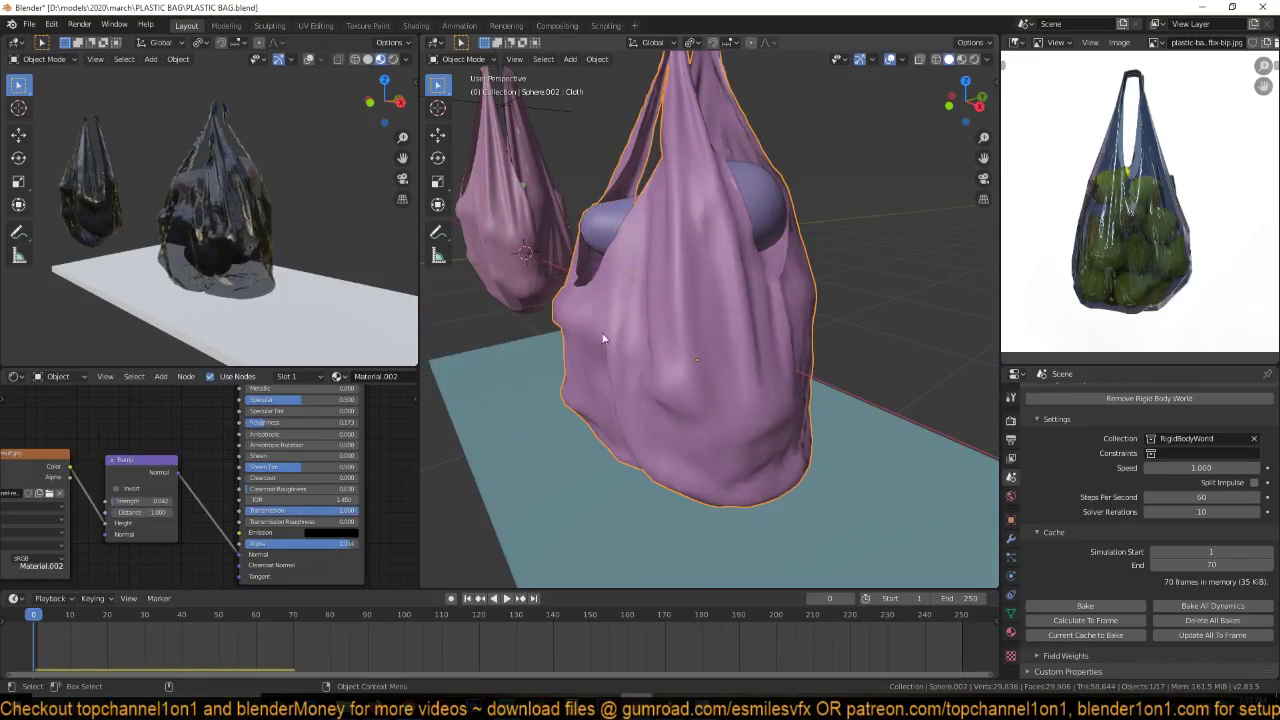
pyautogui.moveTo(603, 338); pyautogui.dragTo(627, 335, button='middle')
pyautogui.scroll(-6, 703, 300)
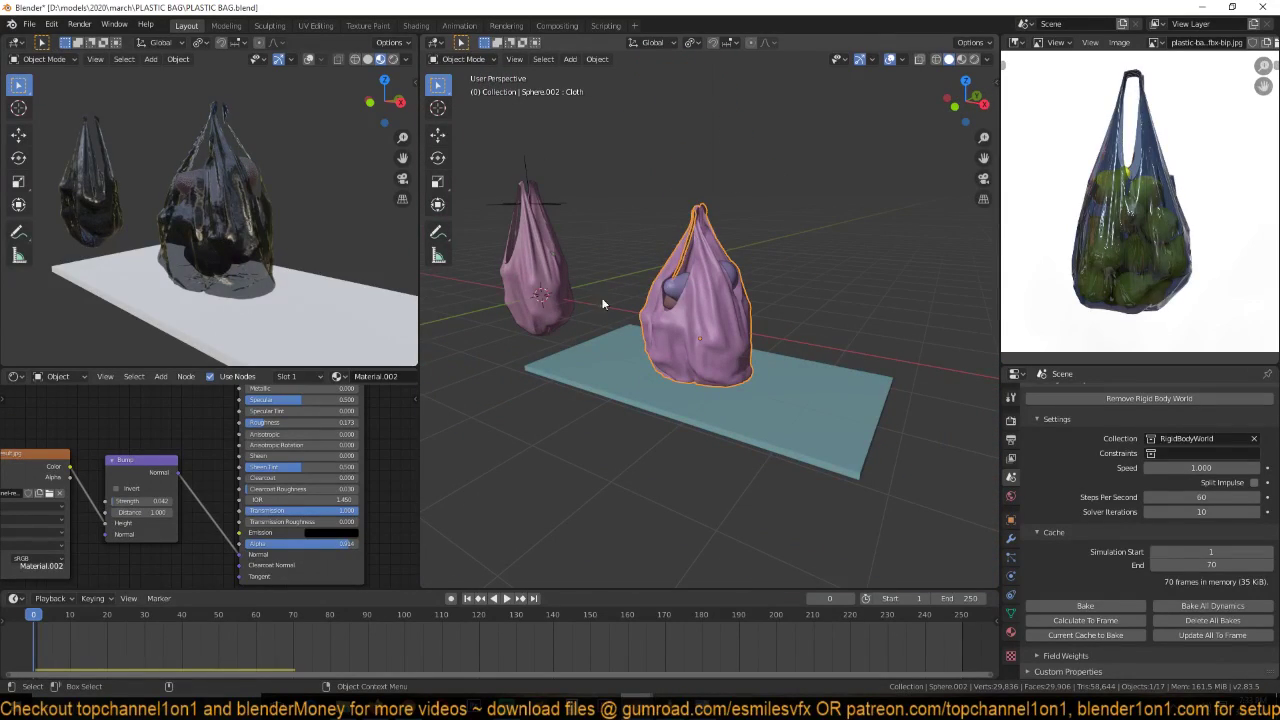
pyautogui.moveTo(601, 297); pyautogui.dragTo(562, 319, button='middle')
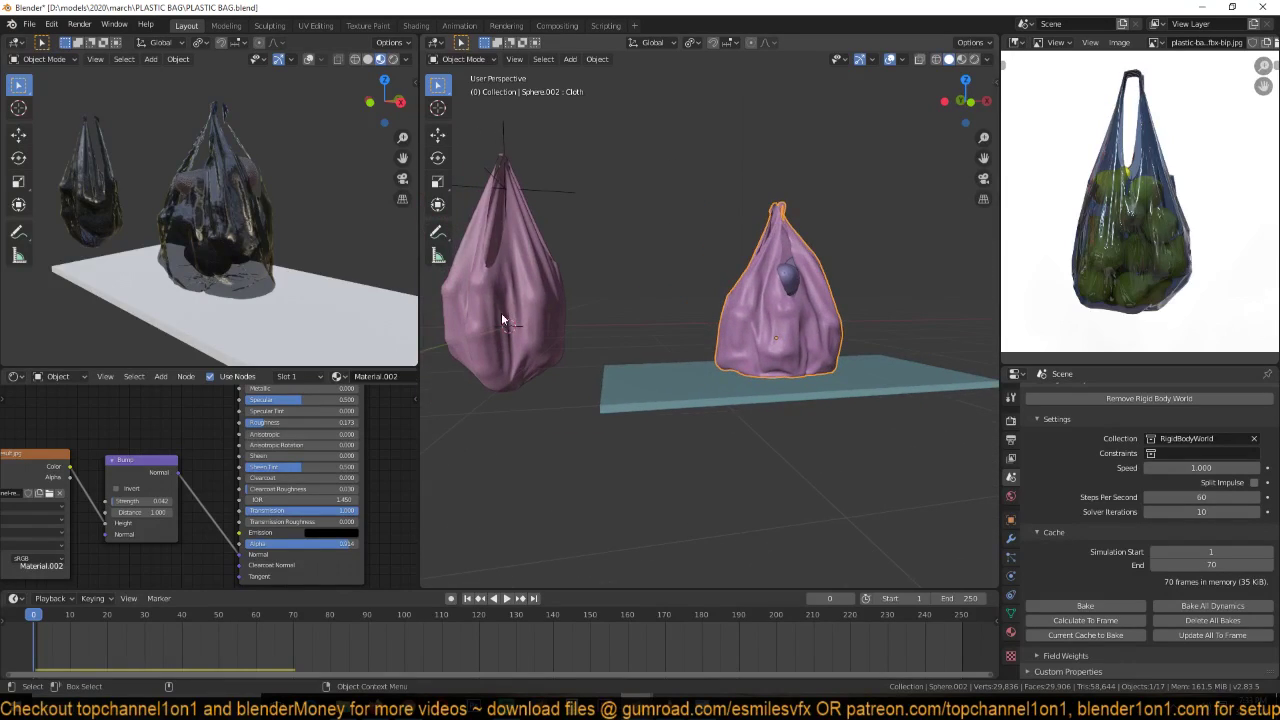
pyautogui.scroll(5, 780, 329)
pyautogui.moveTo(786, 327); pyautogui.dragTo(728, 286, button='middle')
pyautogui.click(753, 262)
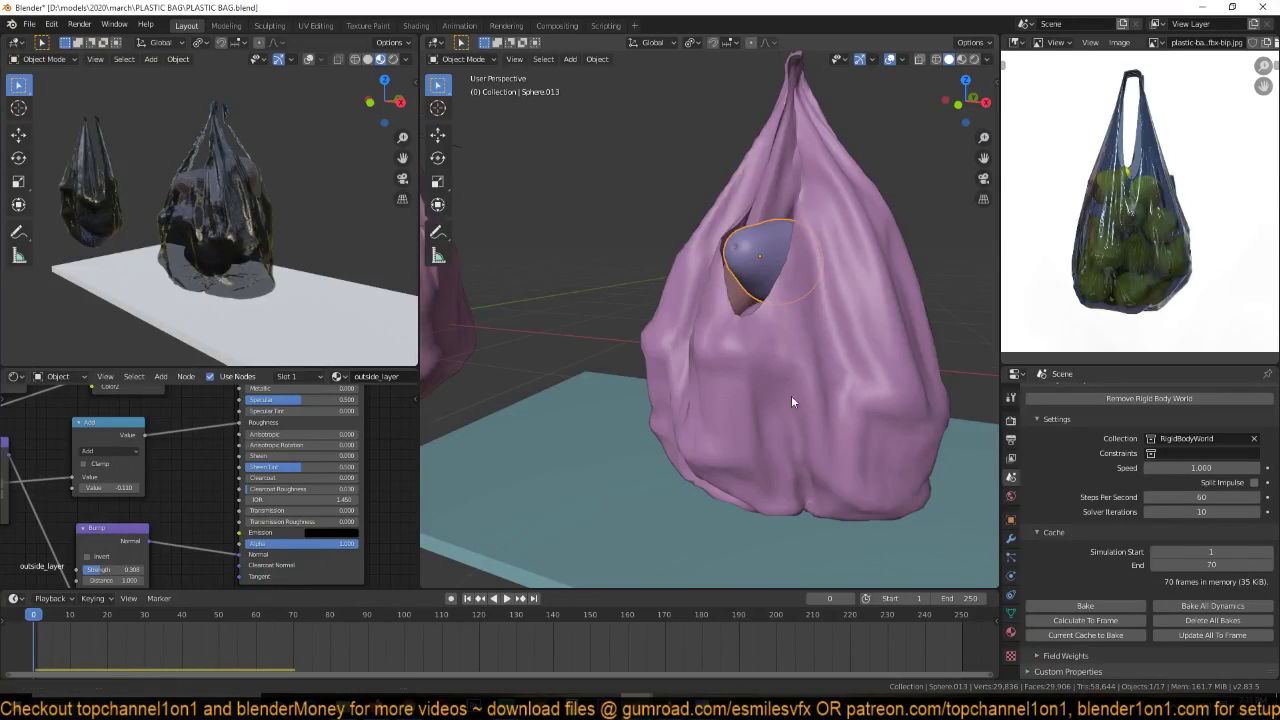
# - Run the rigid body simulation of the fruits to frame 26, checking their positions inside the bag in wireframe
pyautogui.keyDown('shift'); pyautogui.moveTo(785, 431); pyautogui.dragTo(777, 394, button='middle'); pyautogui.keyUp('shift')
pyautogui.press('space')
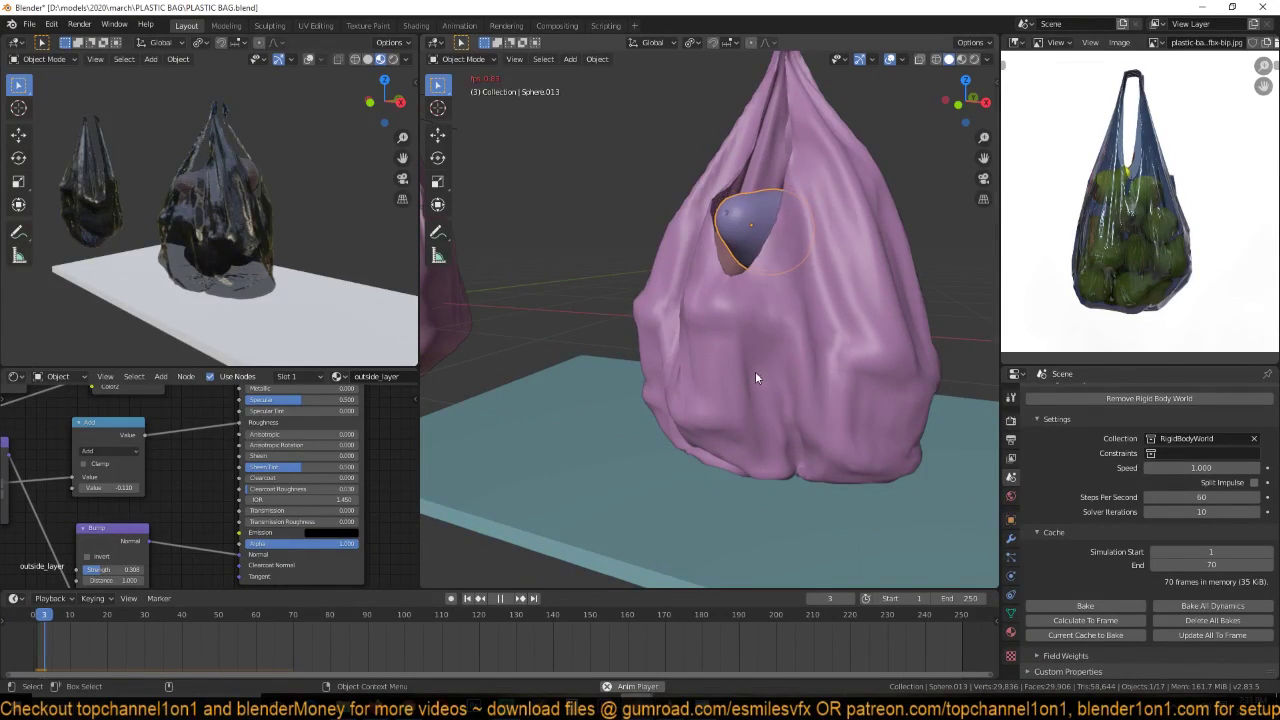
pyautogui.hotkey('shift', 'z')
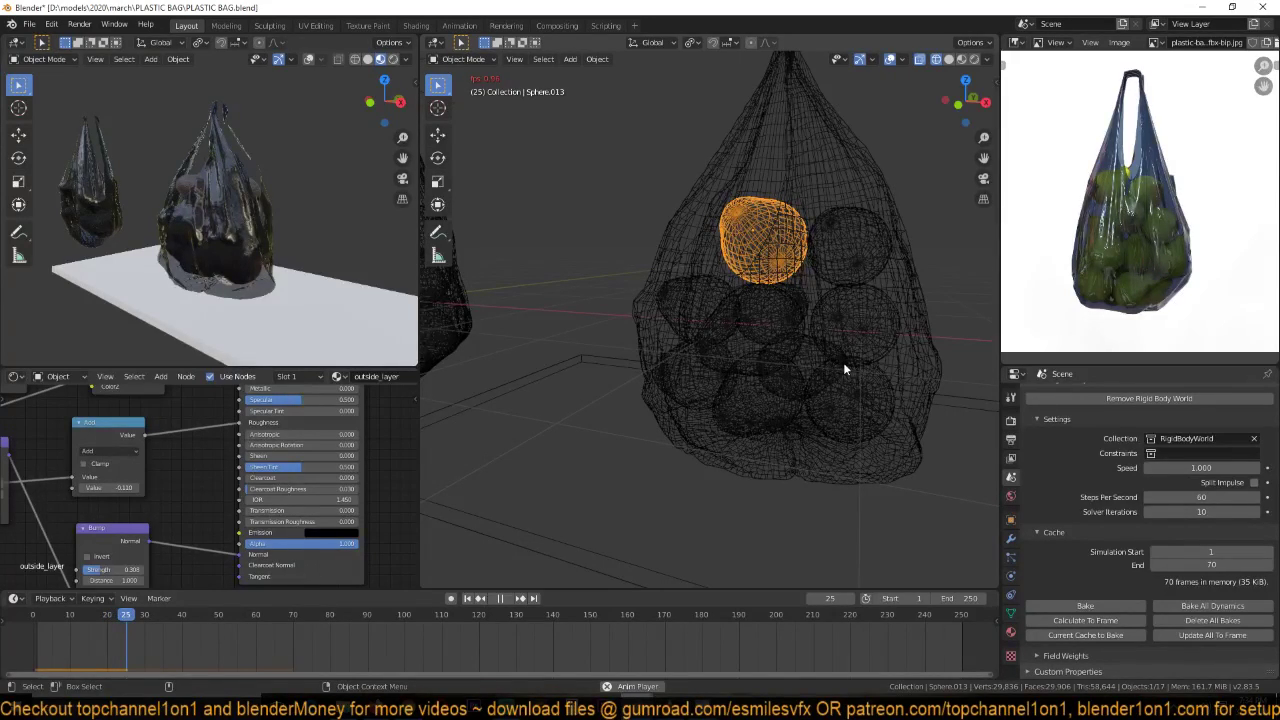
pyautogui.press('space')
pyautogui.moveTo(843, 362)
pyautogui.mouseDown(button='middle')
pyautogui.moveTo(897, 316)
pyautogui.moveTo(861, 291)
pyautogui.moveTo(814, 338)
pyautogui.mouseUp(button='middle')
pyautogui.hotkey('shift', 'z')
pyautogui.moveTo(894, 377)
pyautogui.mouseDown(button='middle')
pyautogui.moveTo(771, 410)
pyautogui.moveTo(686, 376)
pyautogui.moveTo(864, 435)
pyautogui.moveTo(914, 392)
pyautogui.moveTo(919, 370)
pyautogui.moveTo(924, 432)
pyautogui.moveTo(865, 418)
pyautogui.mouseUp(button='middle')
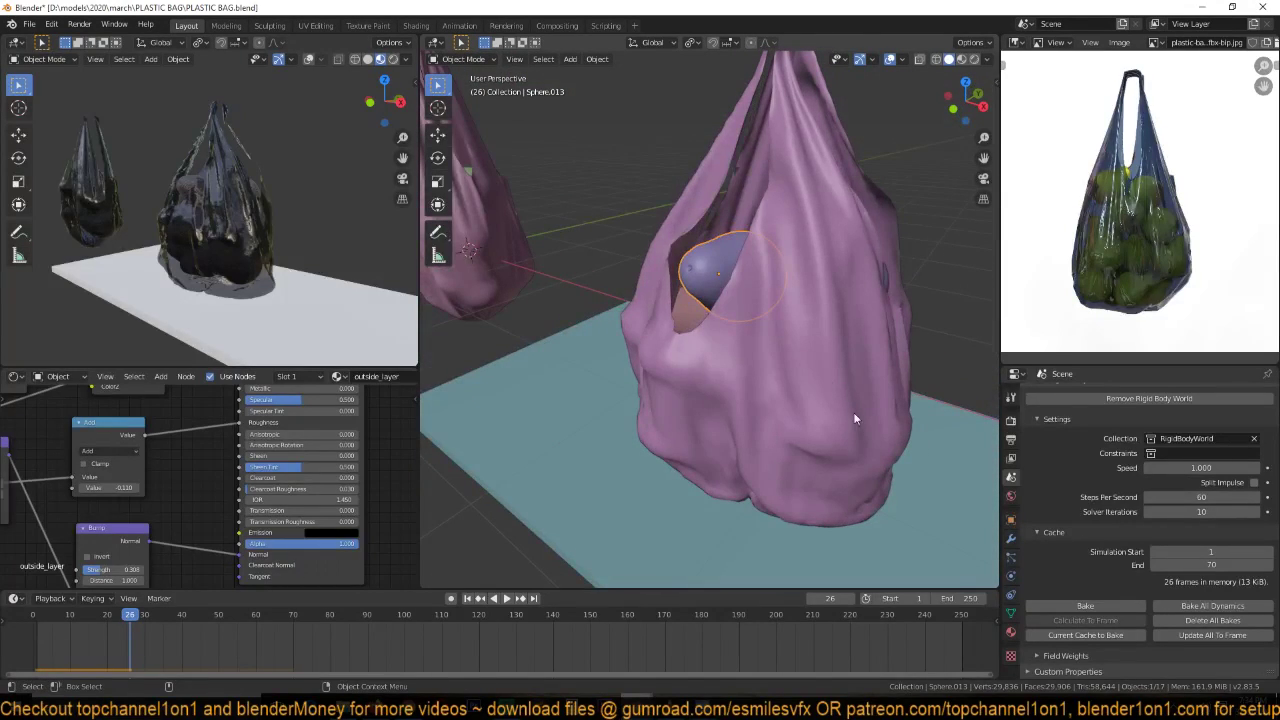
# - Select the bag with its fruits and apply their rigid body transformation at frame 26
pyautogui.moveTo(751, 354); pyautogui.dragTo(783, 354, button='middle')
pyautogui.moveTo(661, 214); pyautogui.dragTo(926, 450)
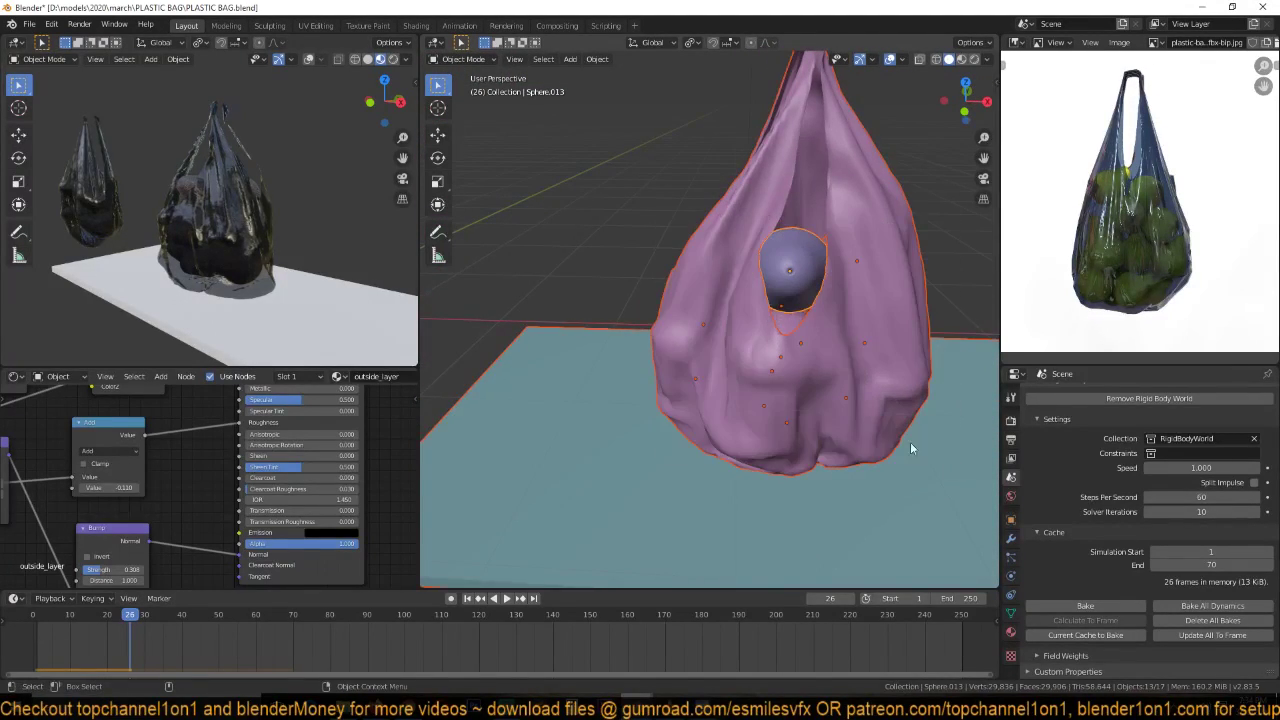
pyautogui.click(597, 59)
pyautogui.moveTo(646, 391)
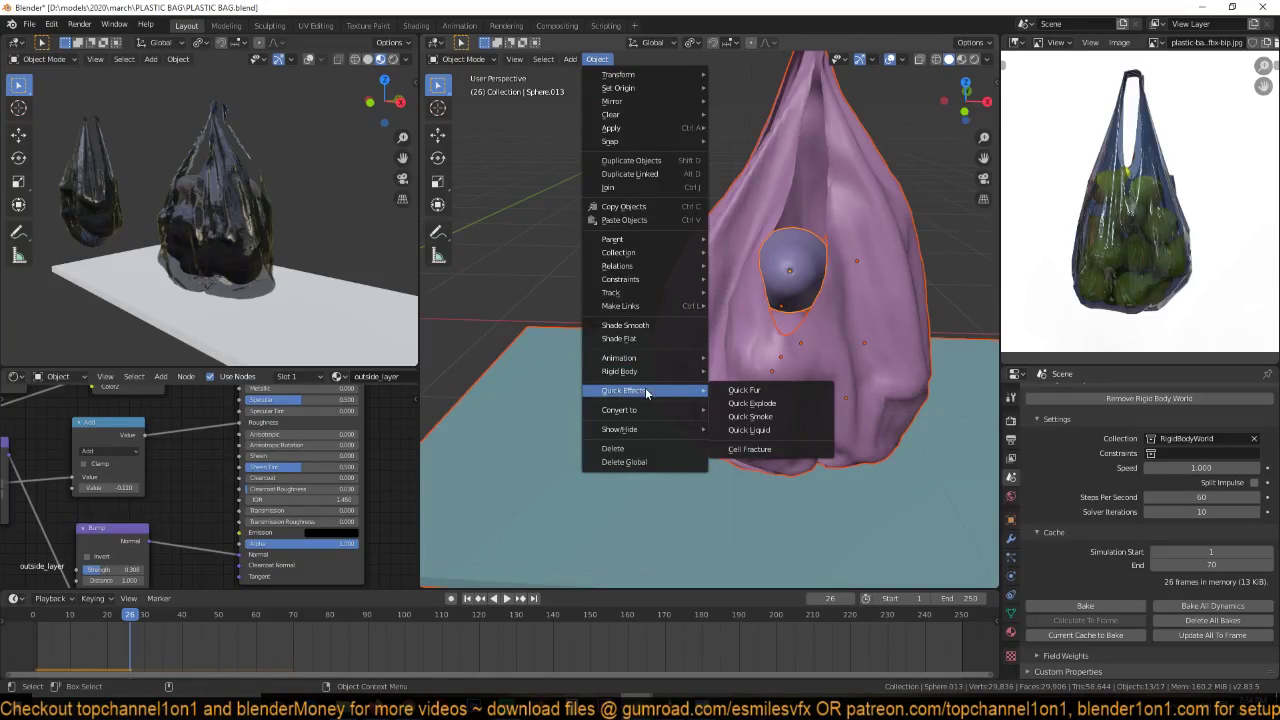
pyautogui.moveTo(671, 371)
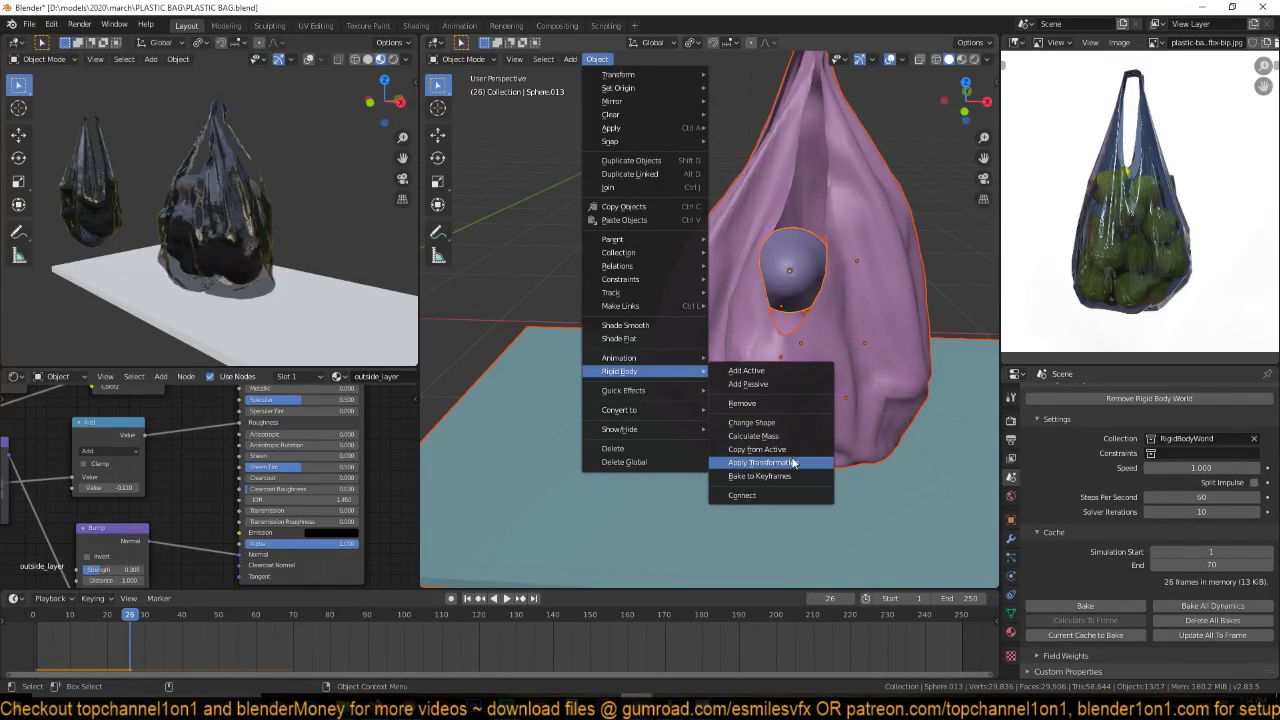
pyautogui.click(793, 463)
pyautogui.scroll(-2, 806, 436)
pyautogui.moveTo(815, 412); pyautogui.dragTo(747, 365, button='middle')
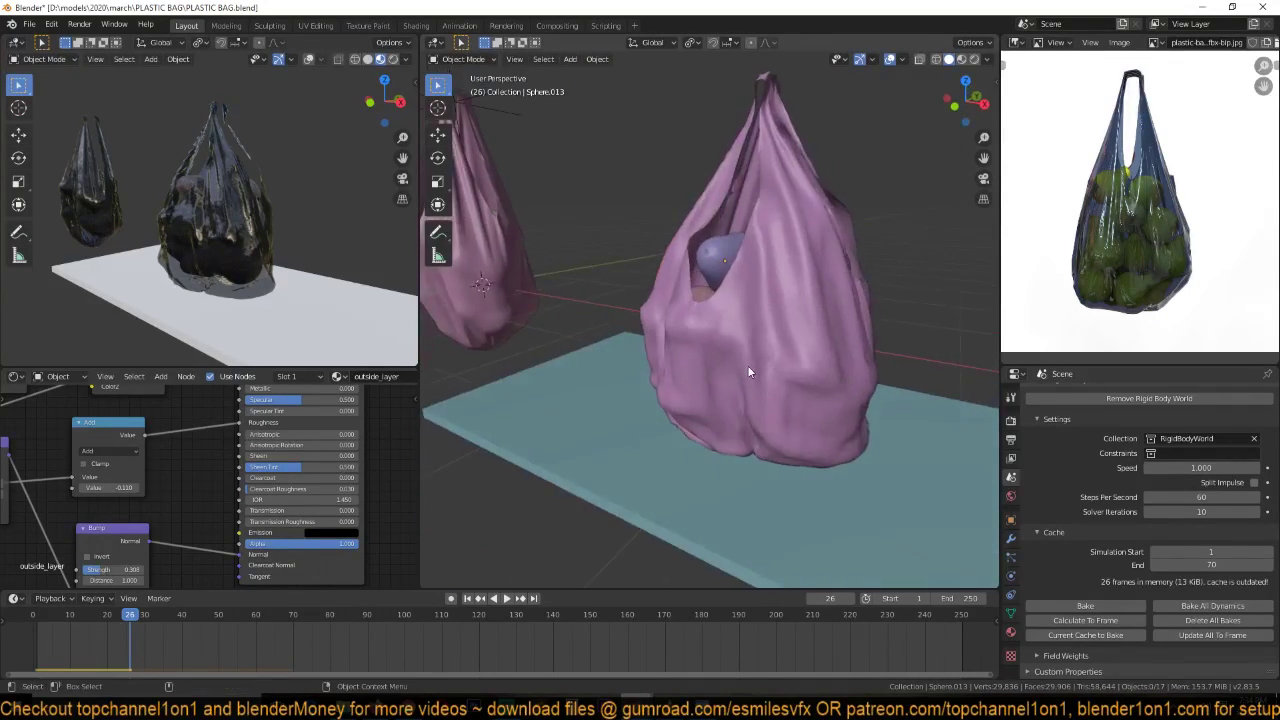
# - Select the bag and return the timeline to frame 0
pyautogui.click(735, 363)
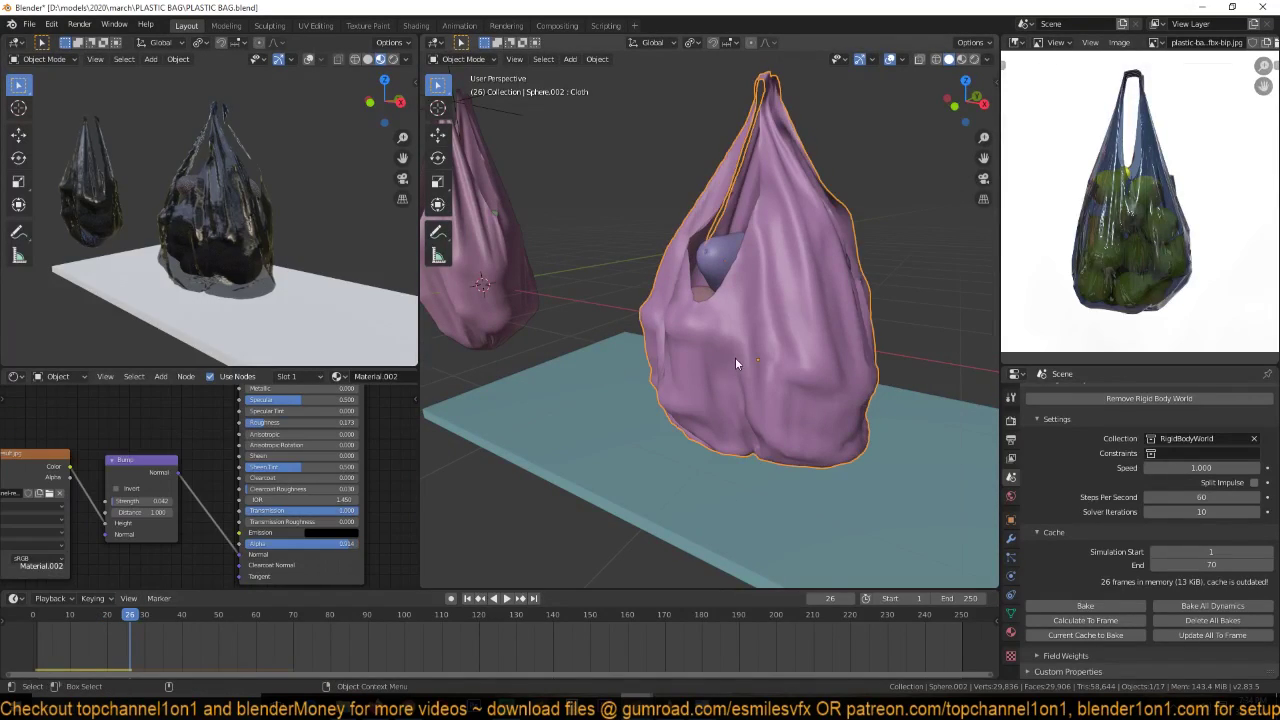
pyautogui.click(40, 651)
pyautogui.press('space')
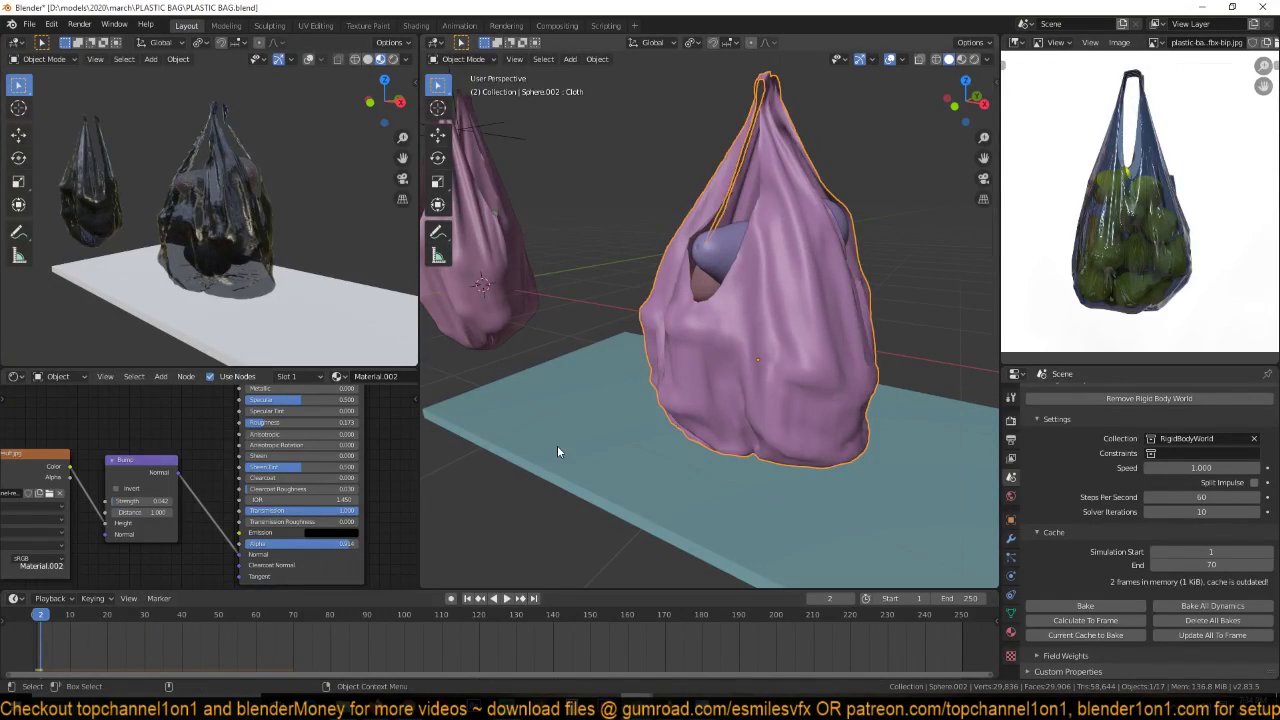
pyautogui.press('Left')
pyautogui.press('Left')
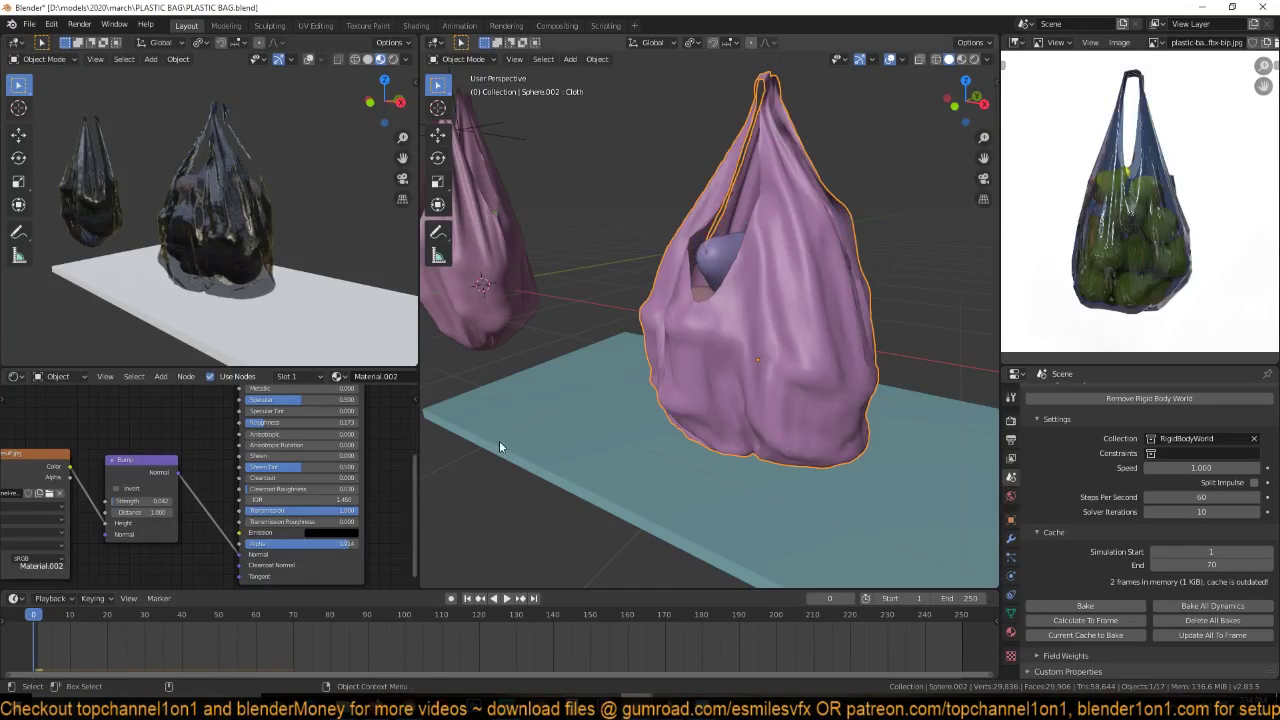
# - Hook the vertices at the very top of the bag's handles to a new empty, working in front wireframe view
pyautogui.moveTo(503, 447); pyautogui.dragTo(697, 325, button='middle')
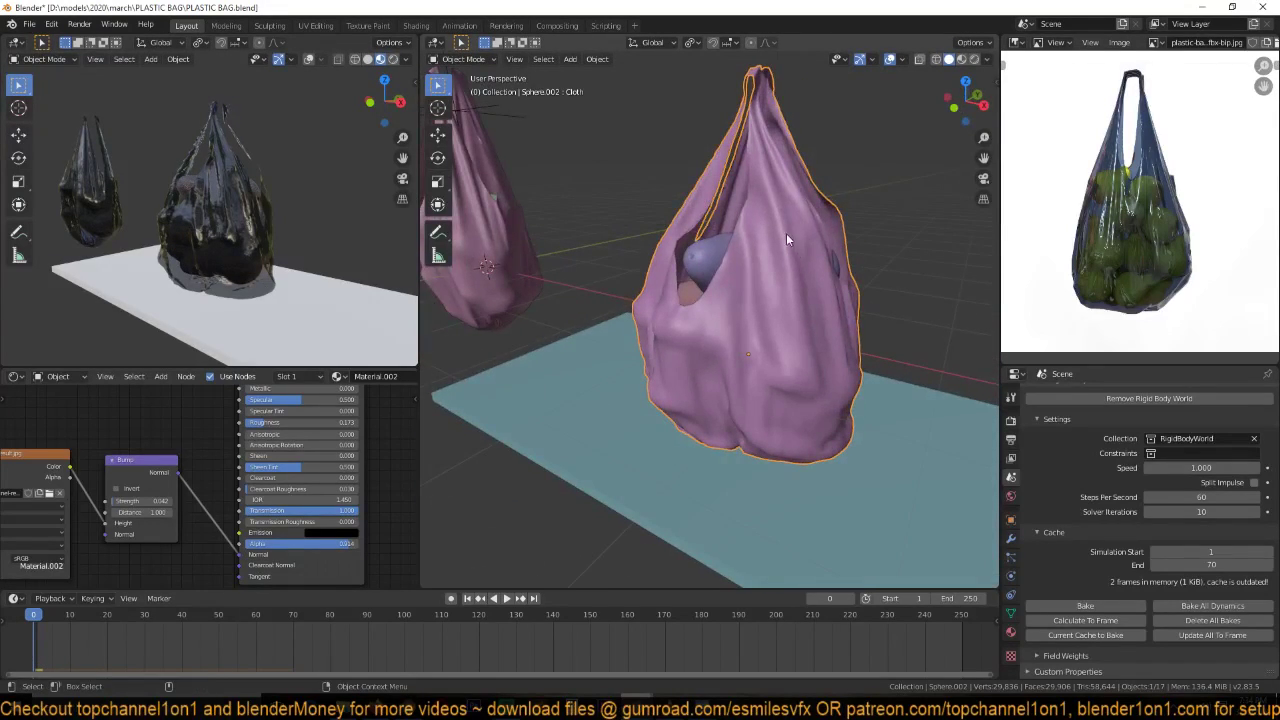
pyautogui.scroll(-3, 787, 238)
pyautogui.moveTo(772, 280); pyautogui.dragTo(740, 256, button='middle')
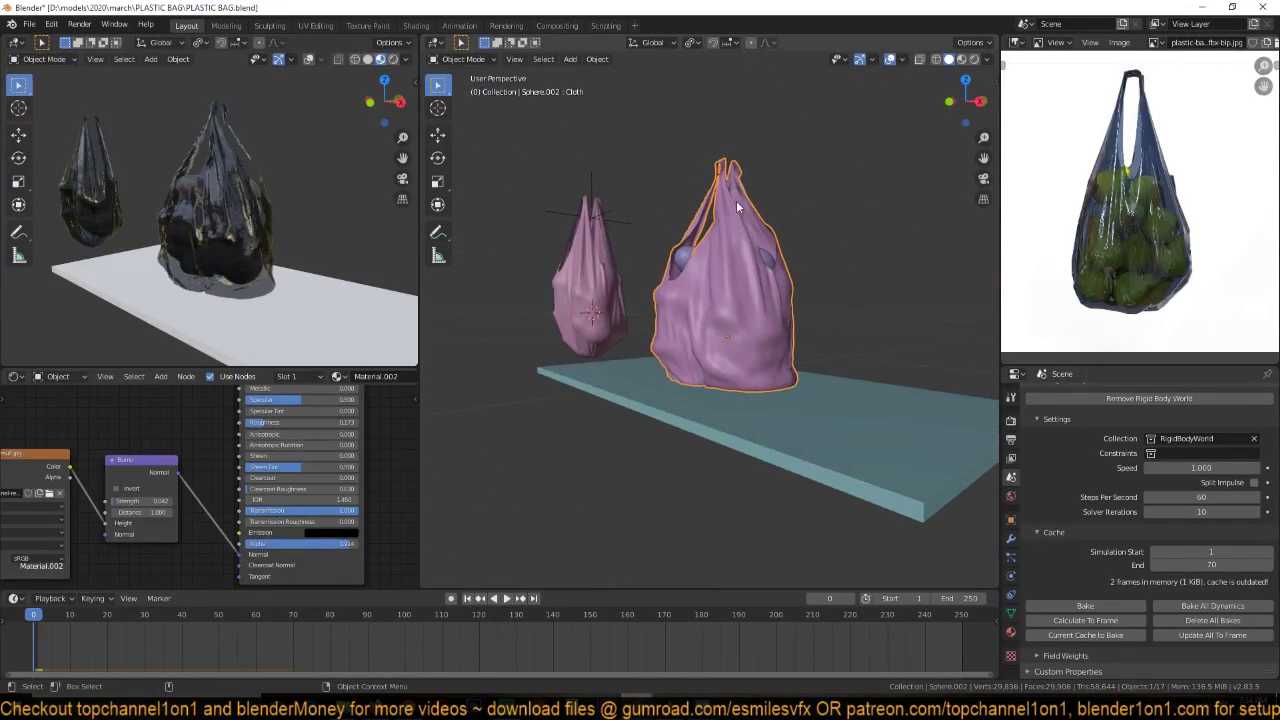
pyautogui.moveTo(733, 187); pyautogui.dragTo(748, 217, button='middle')
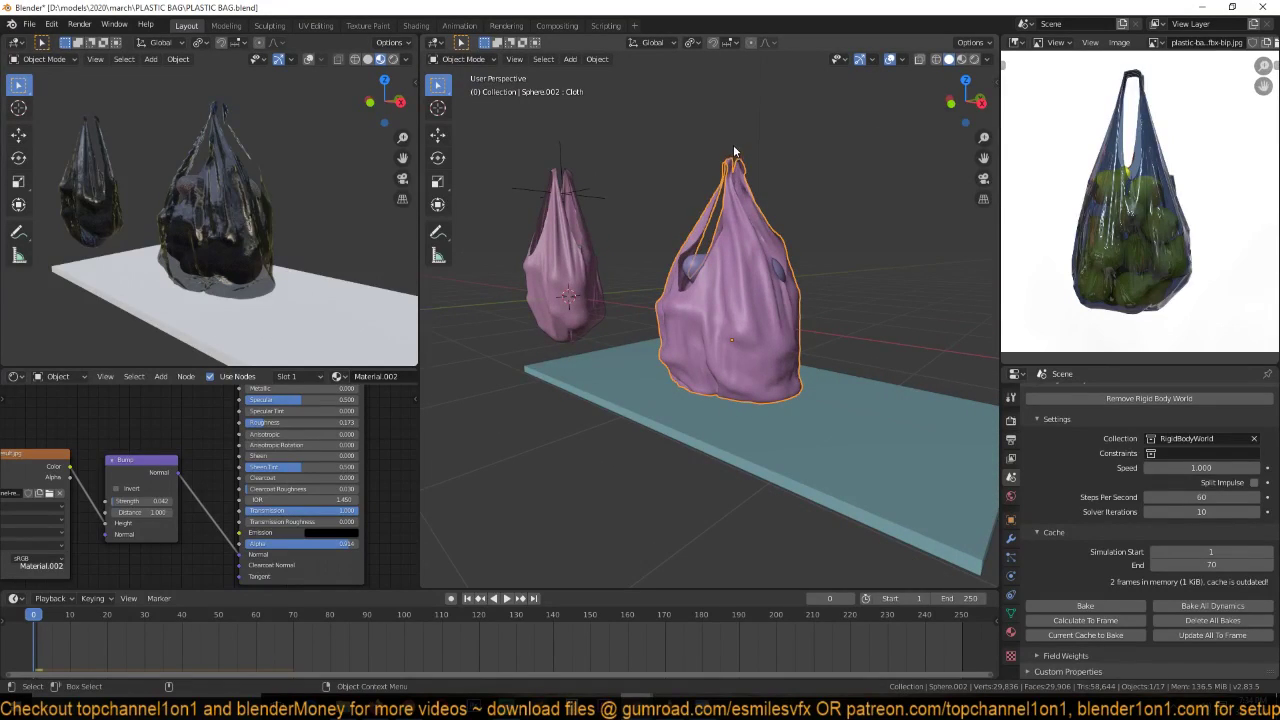
pyautogui.moveTo(755, 315); pyautogui.dragTo(750, 237, button='middle')
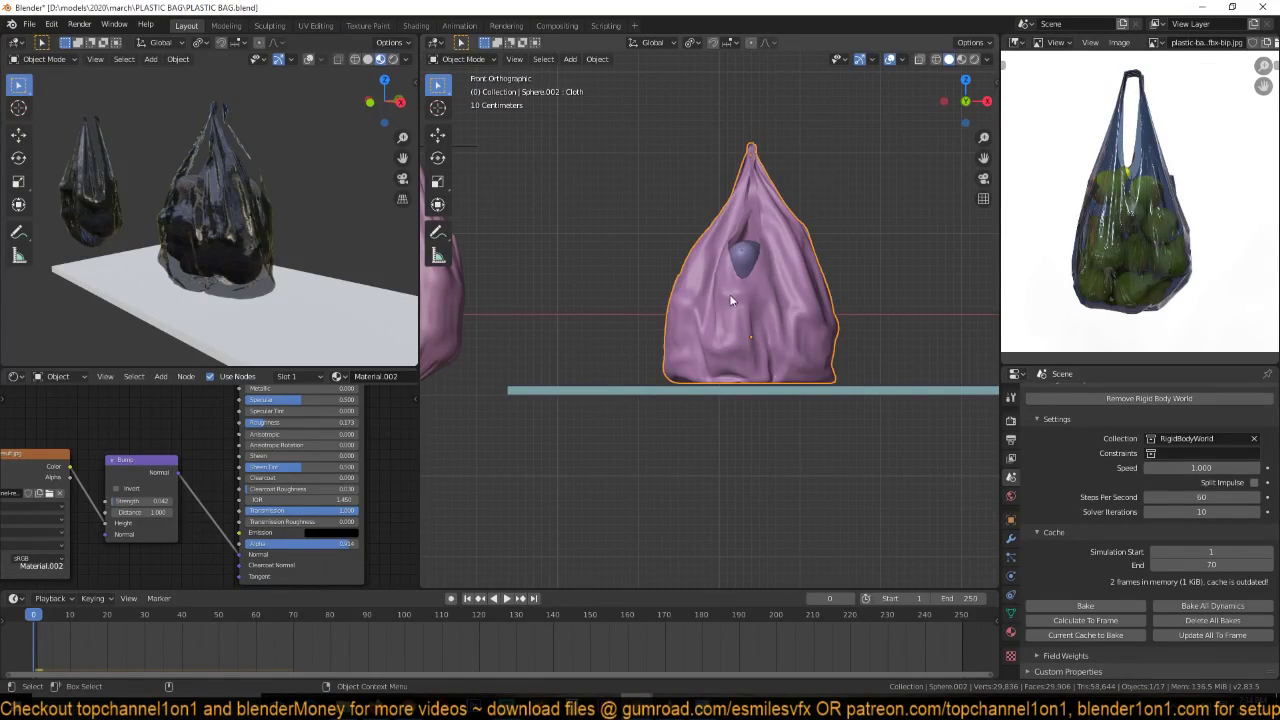
pyautogui.scroll(2, 768, 412)
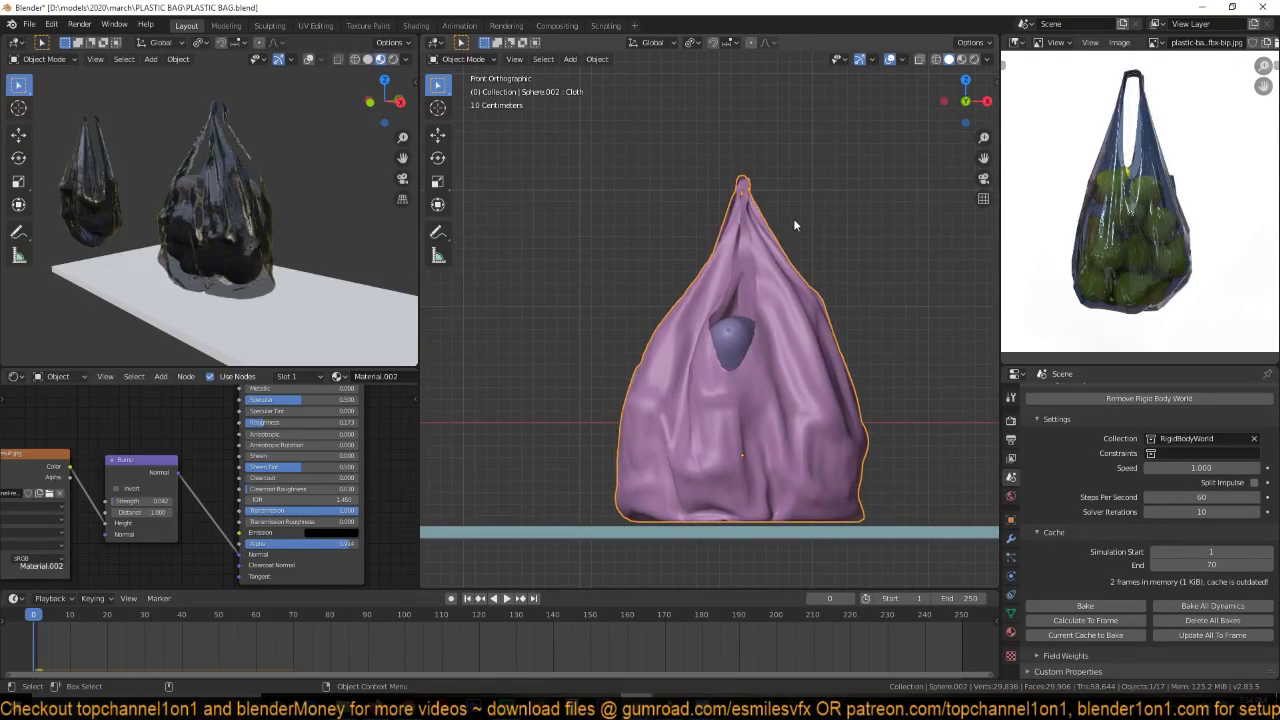
pyautogui.press('Tab')
pyautogui.moveTo(793, 218); pyautogui.dragTo(686, 203, button='middle')
pyautogui.press('KP_1')
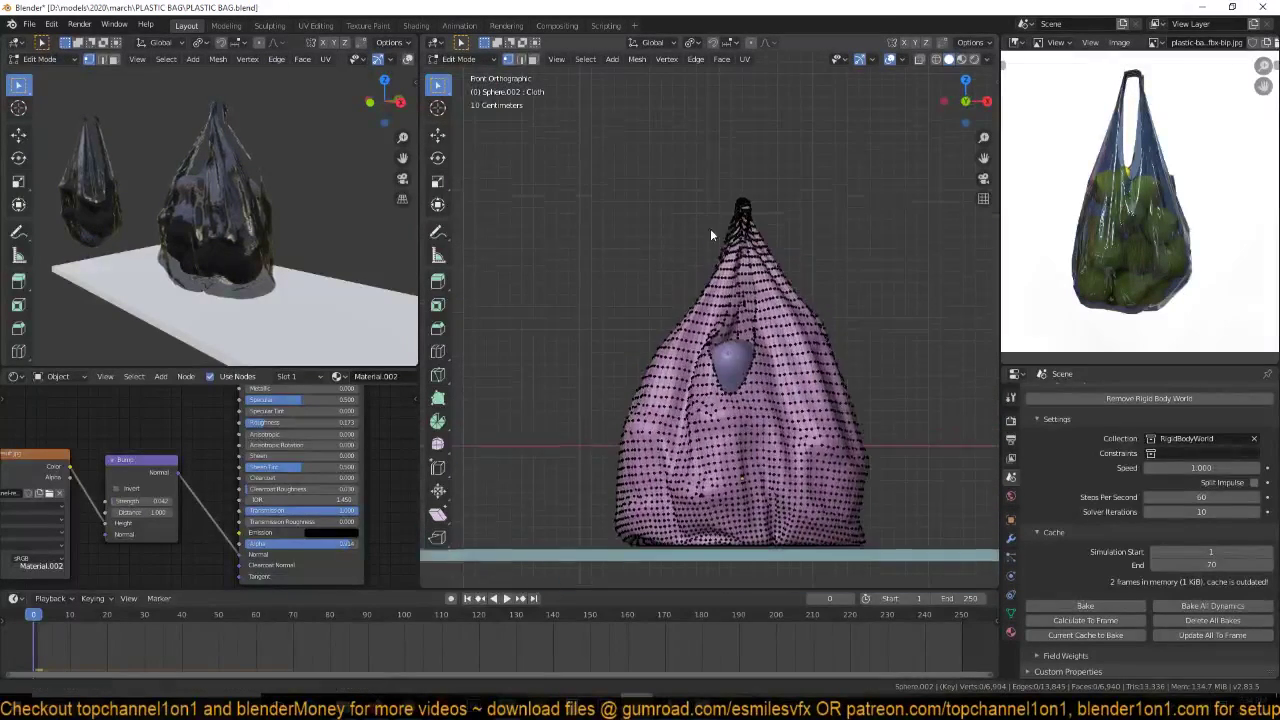
pyautogui.scroll(2, 707, 240)
pyautogui.press('z')
pyautogui.click(608, 258)
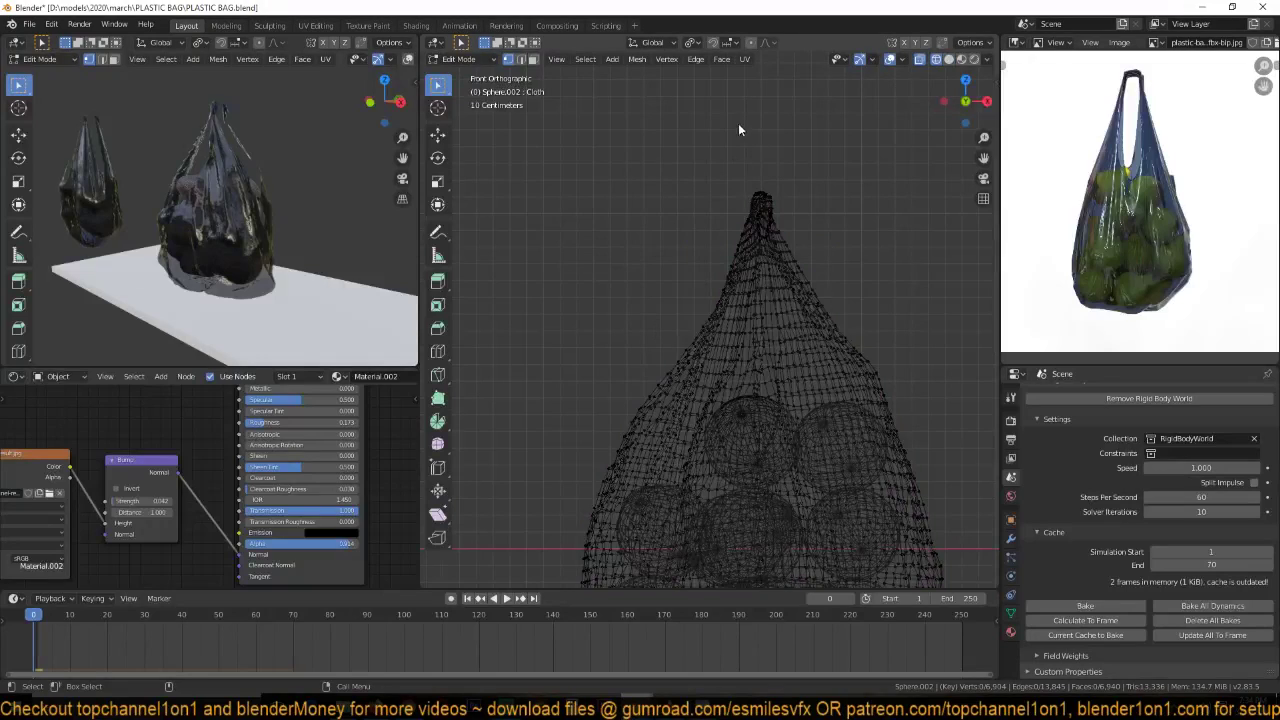
pyautogui.moveTo(738, 123); pyautogui.dragTo(797, 220)
pyautogui.hotkey('shift', 's')
pyautogui.click(797, 218)
pyautogui.press('Tab')
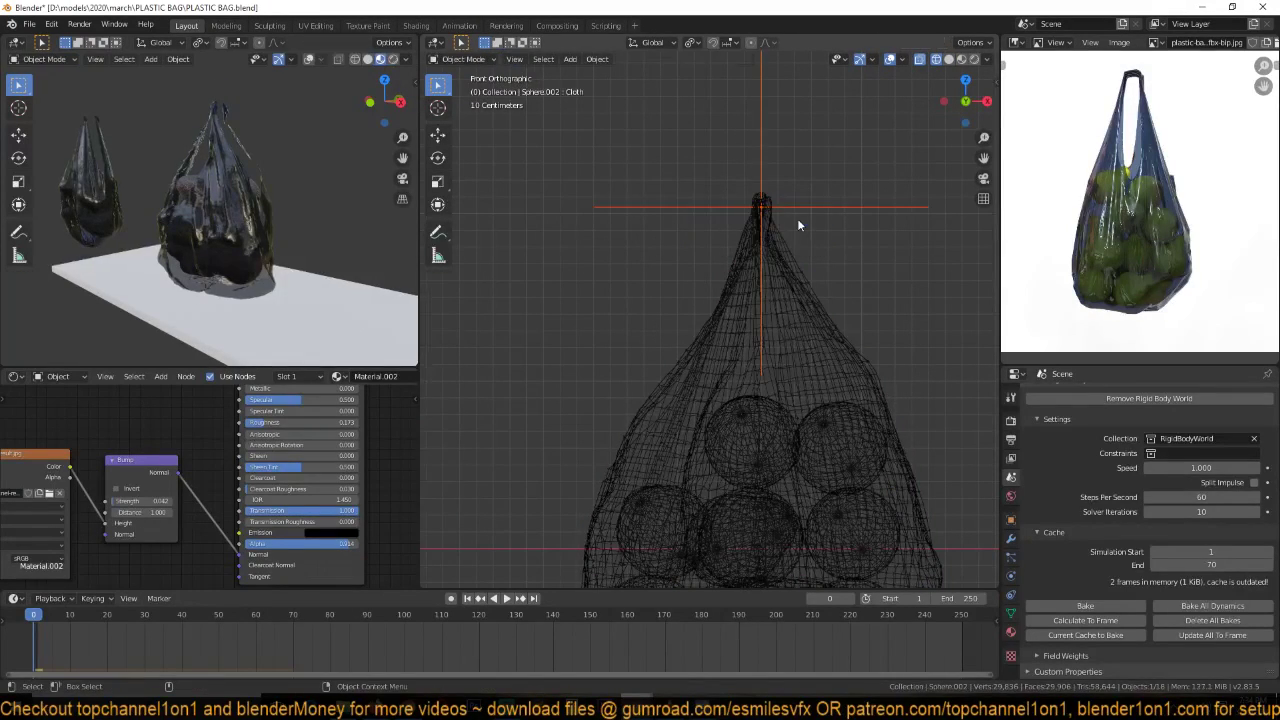
# - Add a second vertex group to the bag and assign the selected handle vertices to it with weight 1.000
pyautogui.click(810, 393)
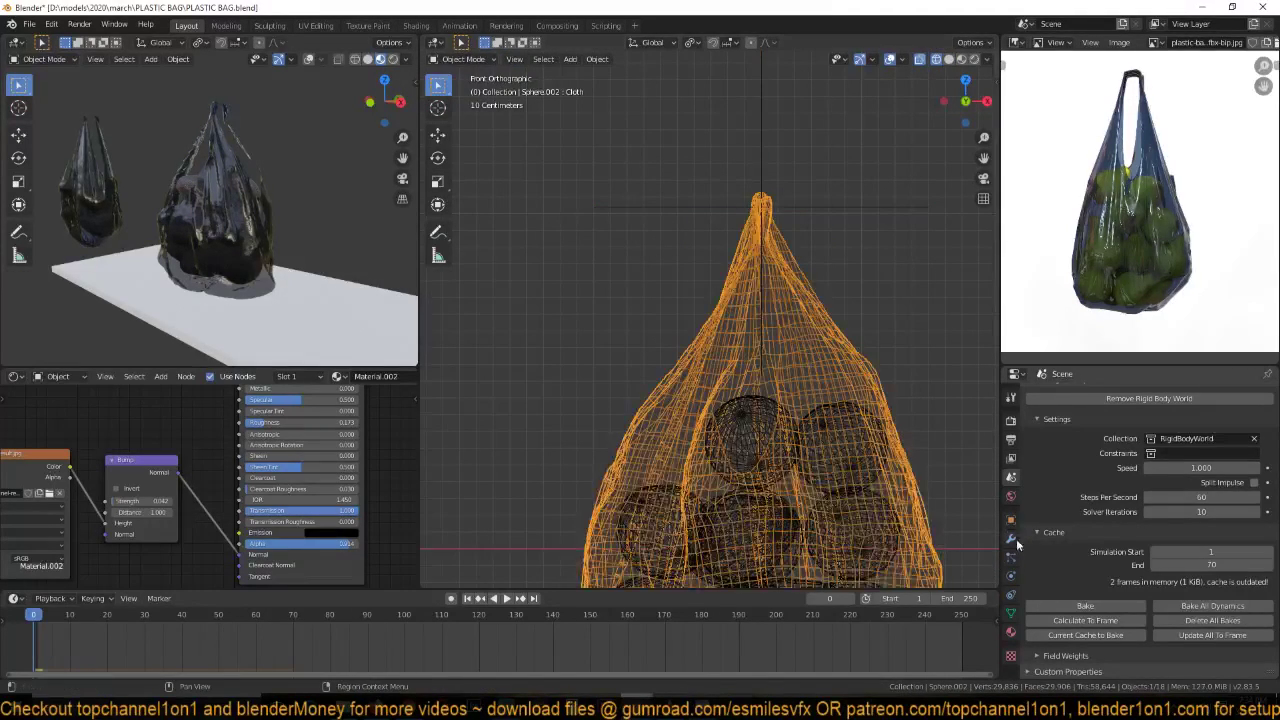
pyautogui.click(1010, 611)
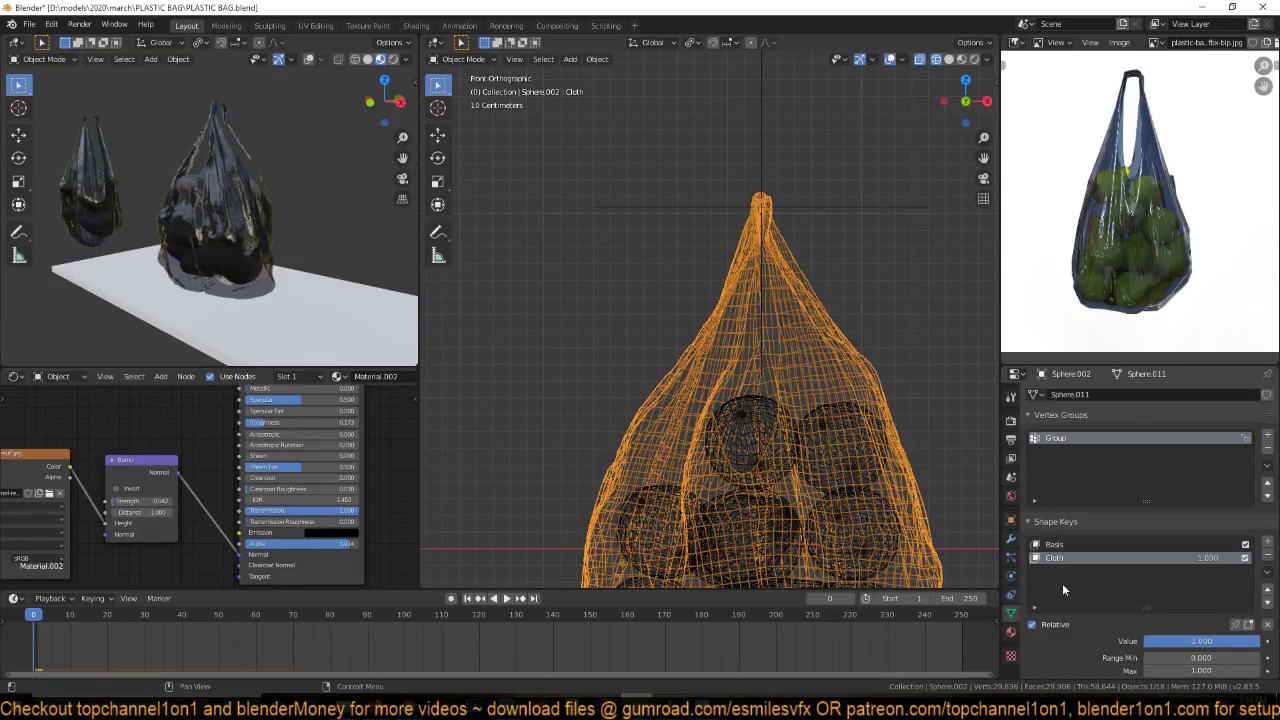
pyautogui.click(1267, 434)
pyautogui.press('Tab')
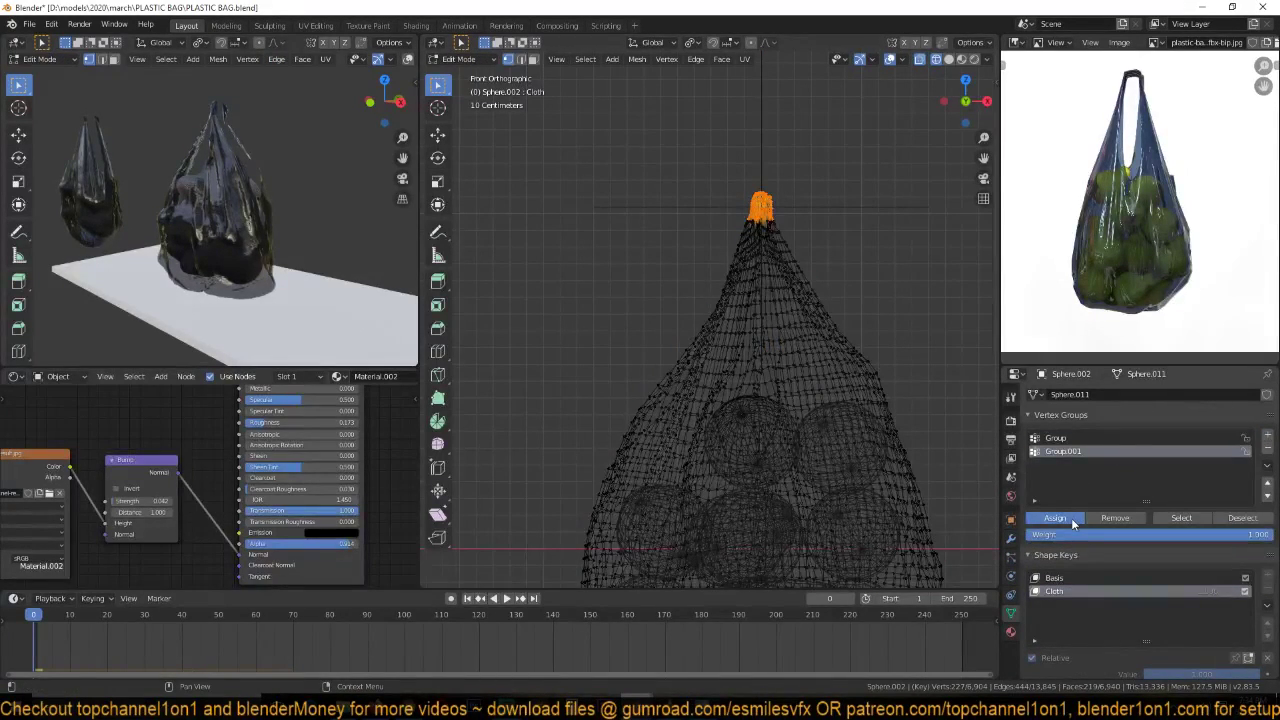
pyautogui.click(1060, 518)
pyautogui.press('Tab')
# - Turn on auto keying and keyframe the handle empty's location at frame 0
pyautogui.click(821, 212)
pyautogui.scroll(-2, 810, 400)
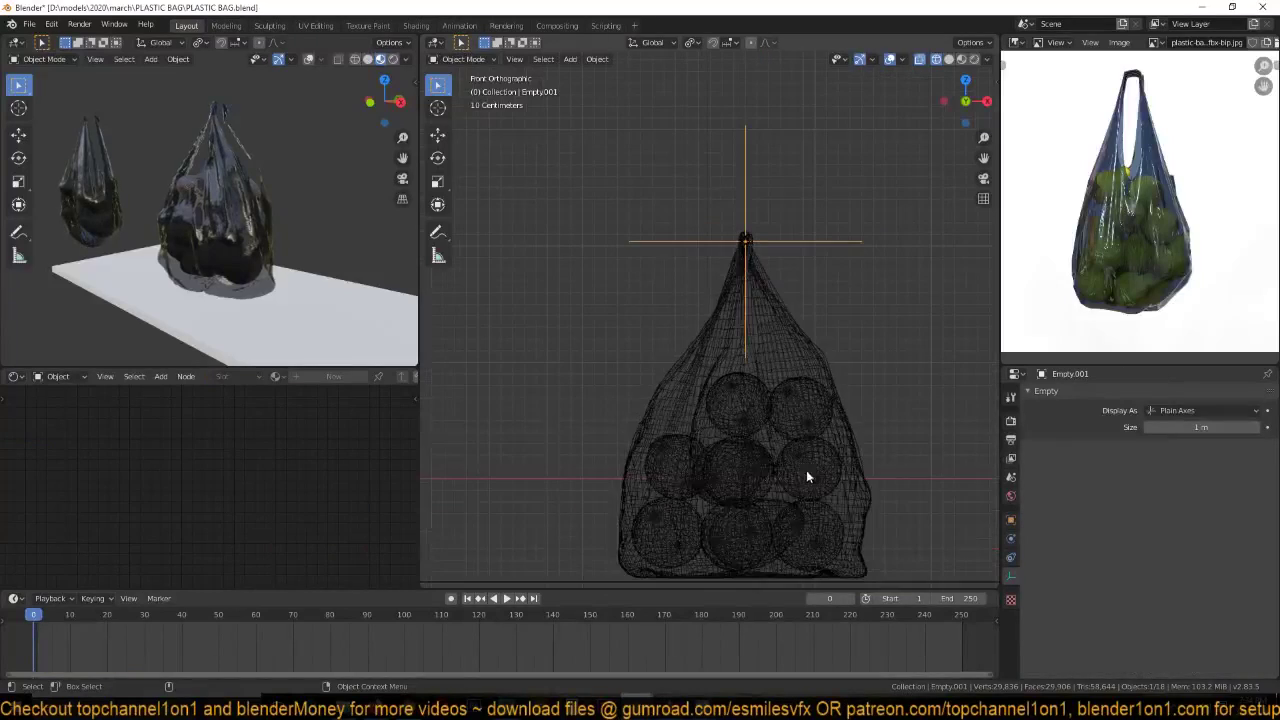
pyautogui.click(450, 598)
pyautogui.press('g')
pyautogui.click(586, 391)
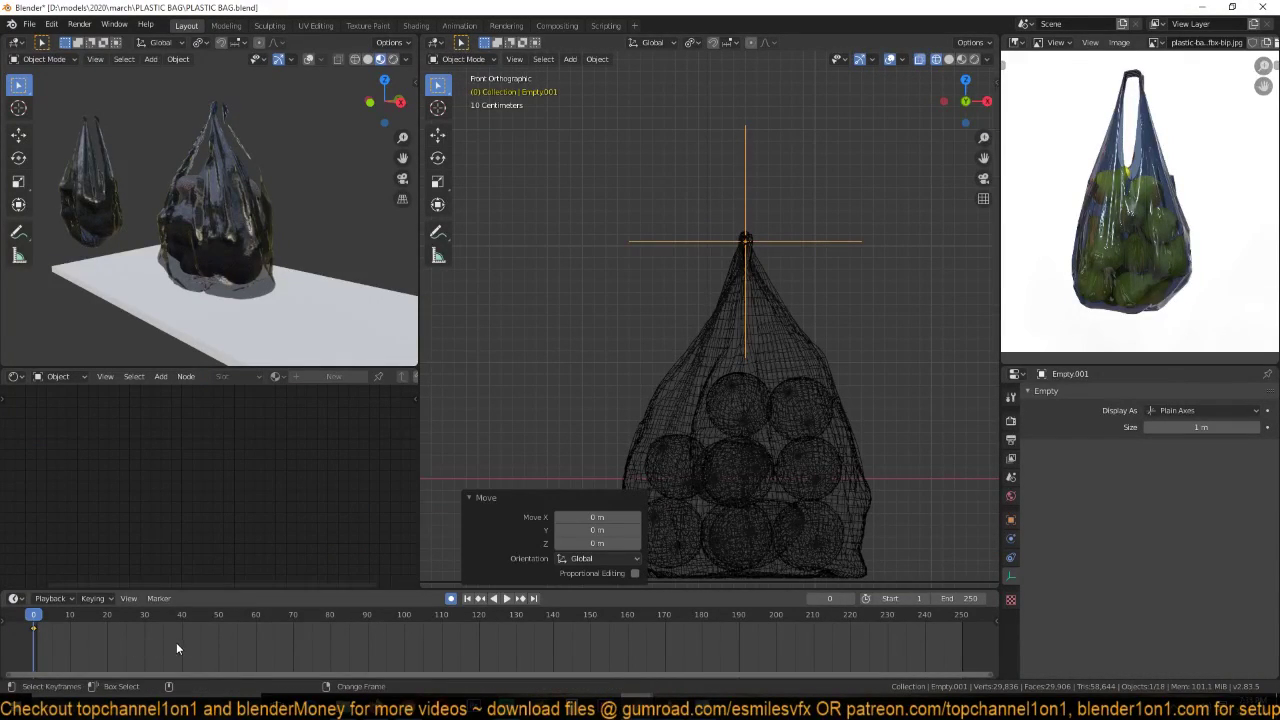
# - Keyframe the handle empty raised along the Z axis at frame 42 and return to frame 0
pyautogui.click(188, 640)
pyautogui.press('g')
pyautogui.press('z')
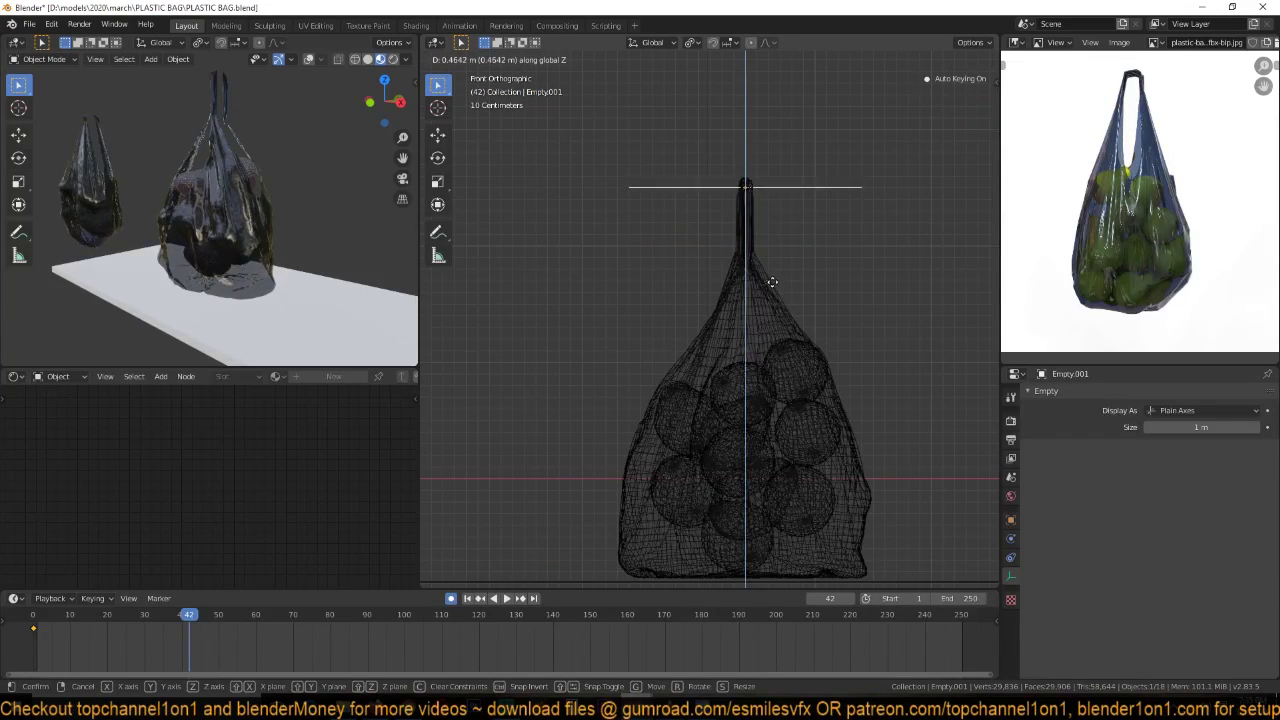
pyautogui.click(776, 296)
pyautogui.press('Down')
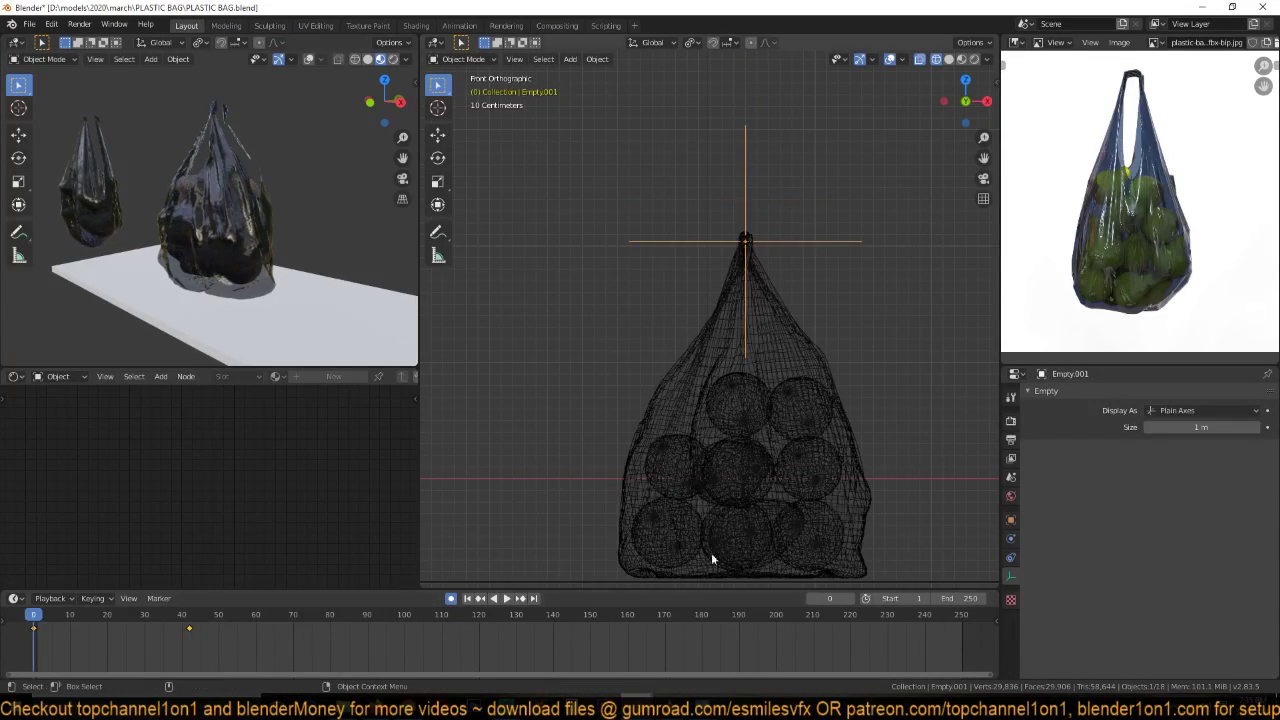
# - Remove the rigid body physics from the fruit-filled bag and add cloth physics to it
pyautogui.click(786, 331)
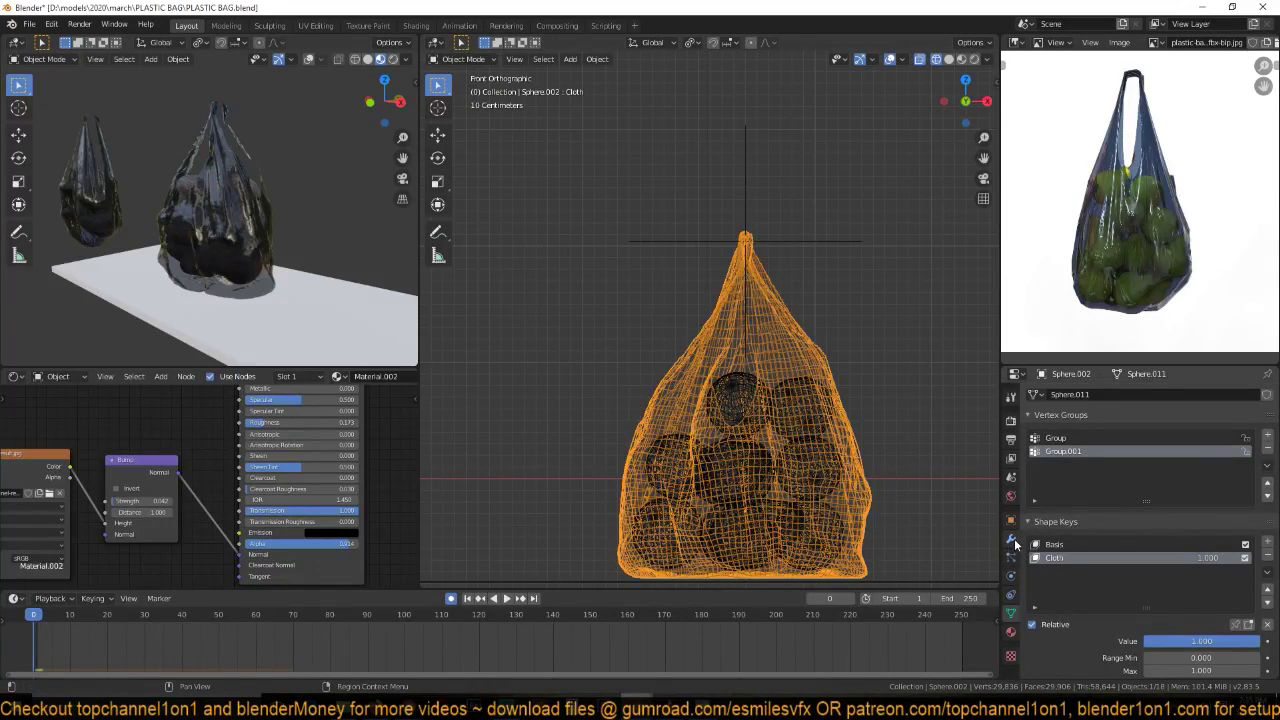
pyautogui.click(1010, 576)
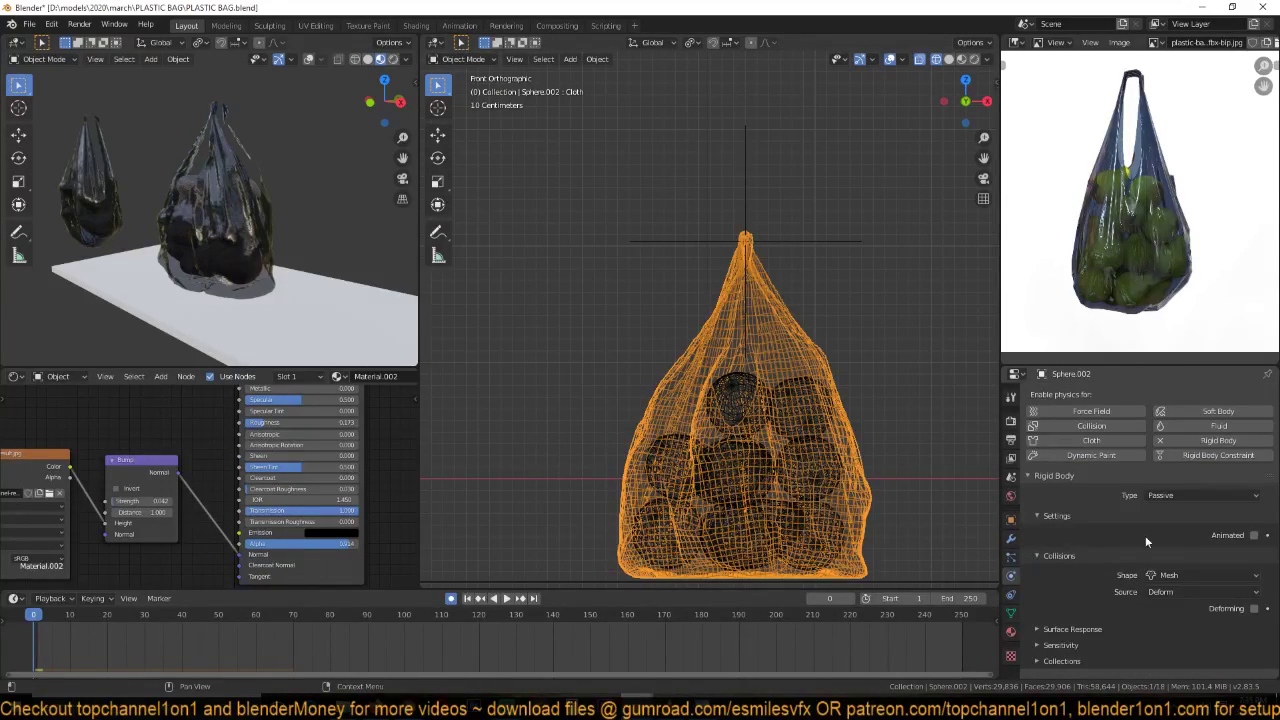
pyautogui.click(1200, 440)
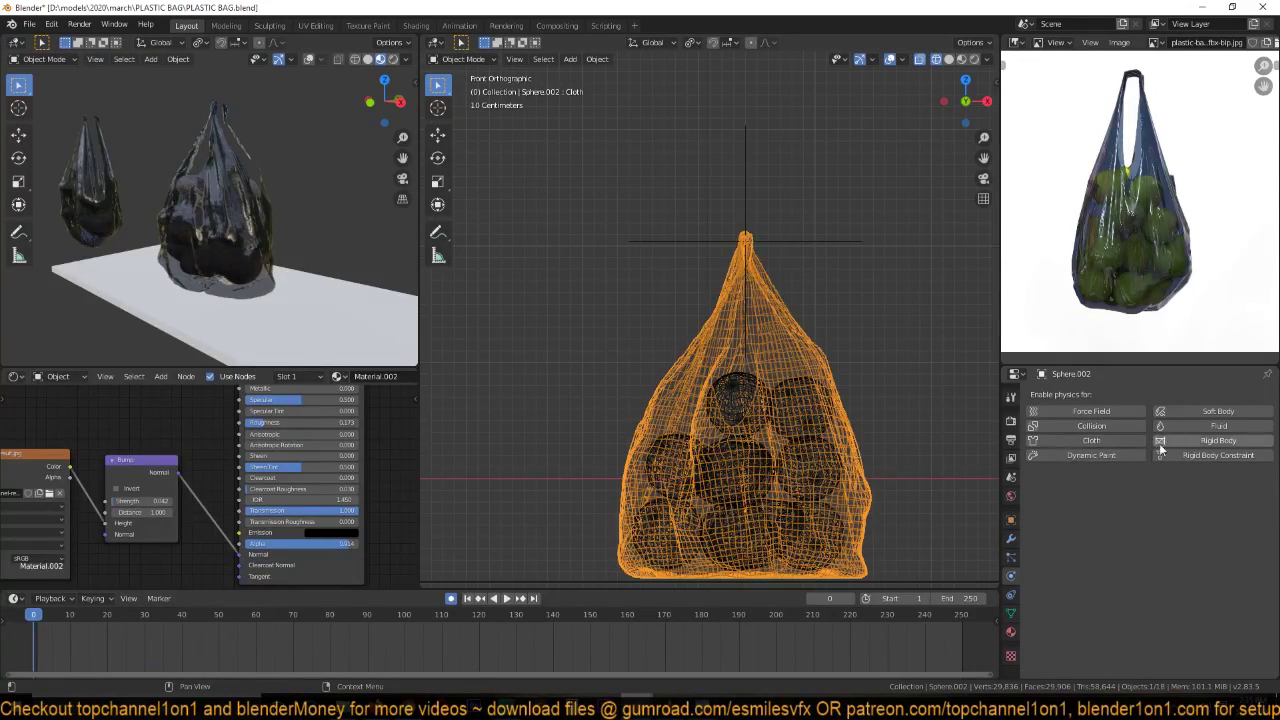
pyautogui.click(1091, 440)
# - Set Group.001 as the pin group in the bag's cloth shape settings
pyautogui.scroll(-10, 1135, 599)
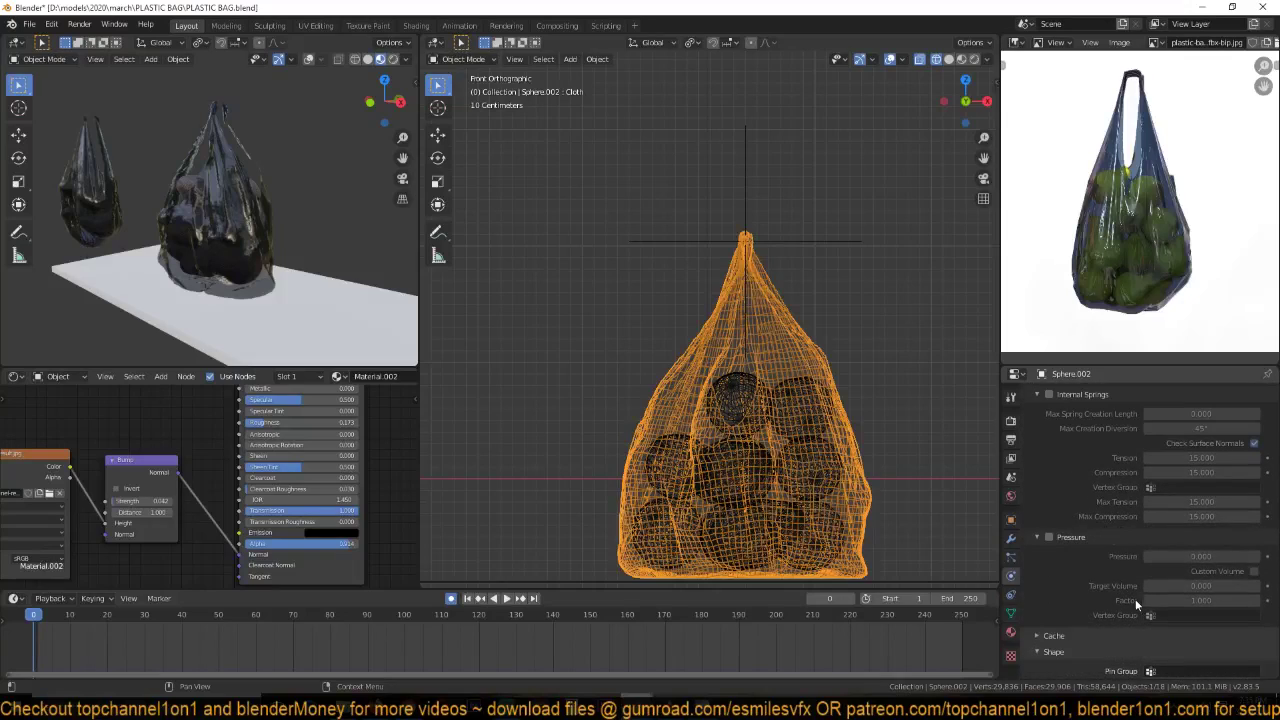
pyautogui.scroll(-4, 1113, 567)
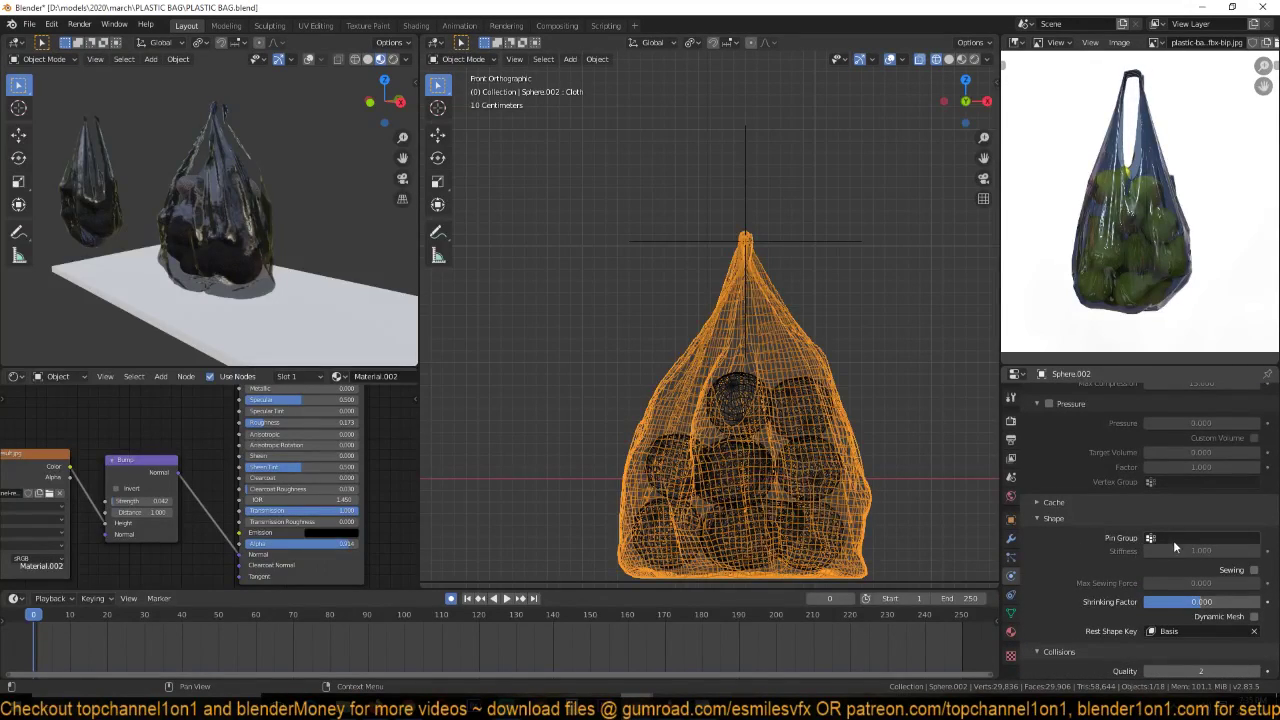
pyautogui.click(1173, 540)
pyautogui.click(1107, 572)
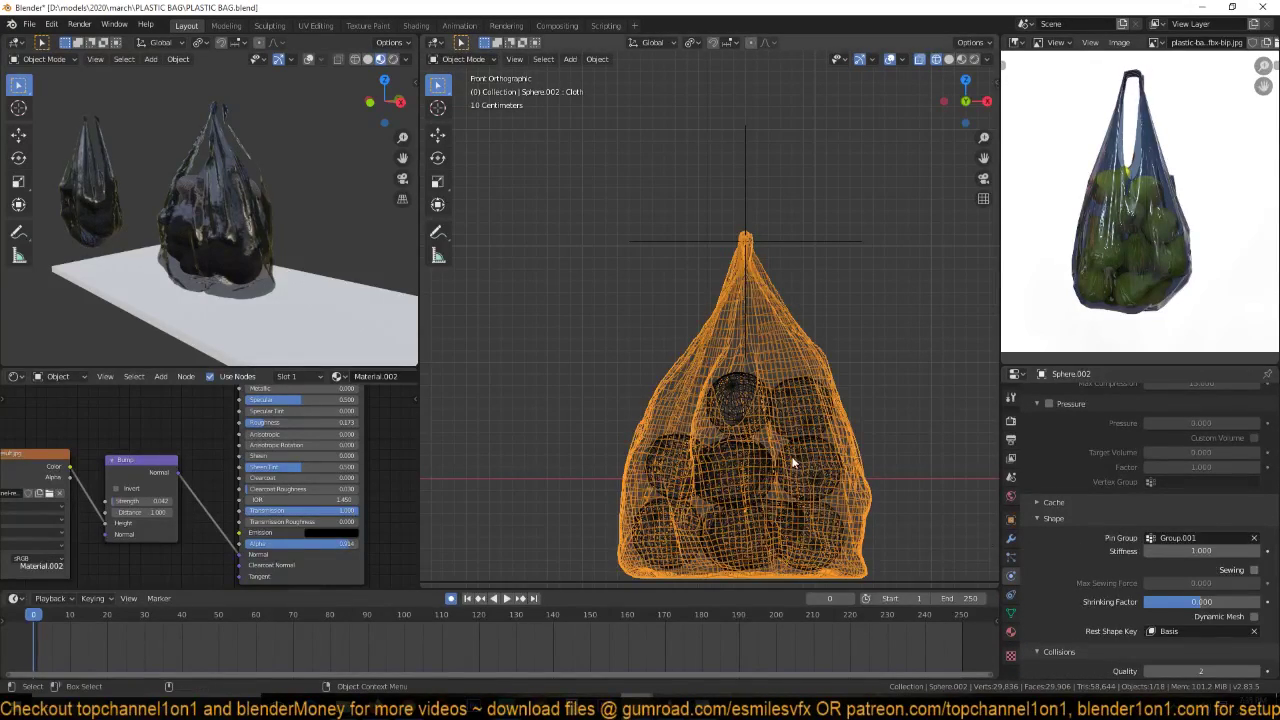
# - Save the file and play the bag's cloth simulation as a test, stopping it and returning to frame 0
pyautogui.press('space')
pyautogui.hotkey('ctrl', 's')
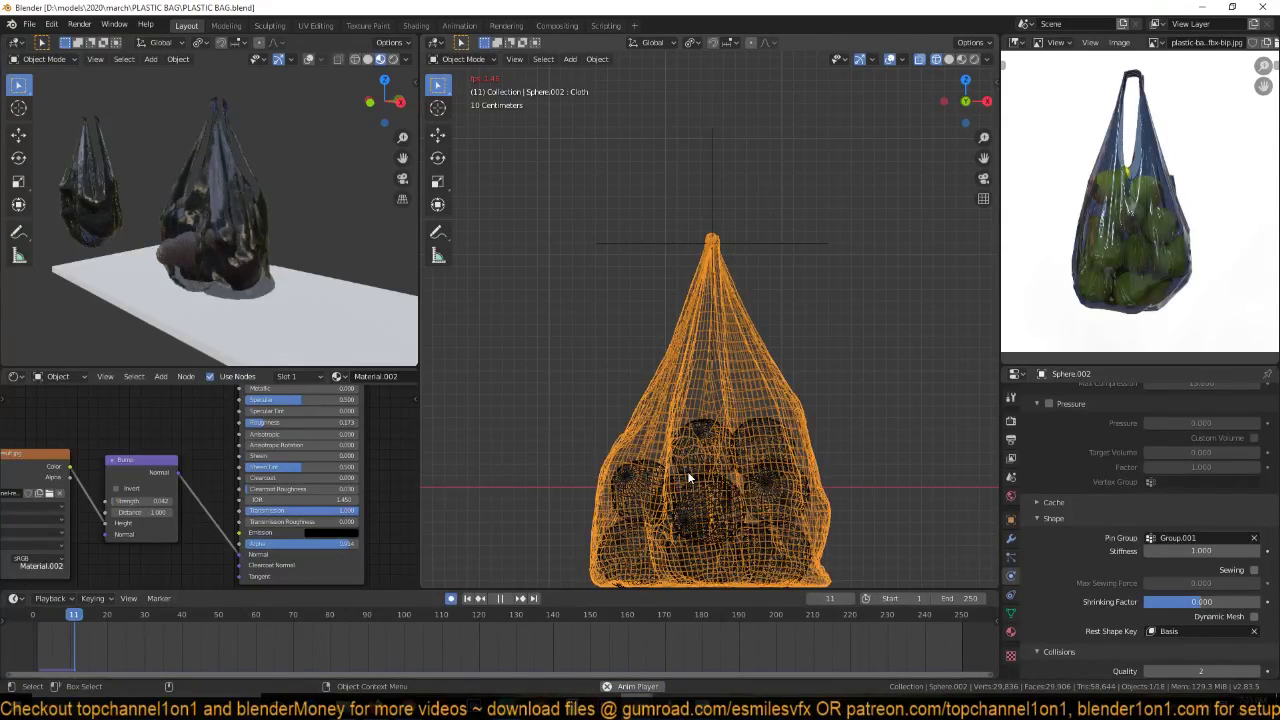
pyautogui.scroll(-2, 687, 471)
pyautogui.press('space')
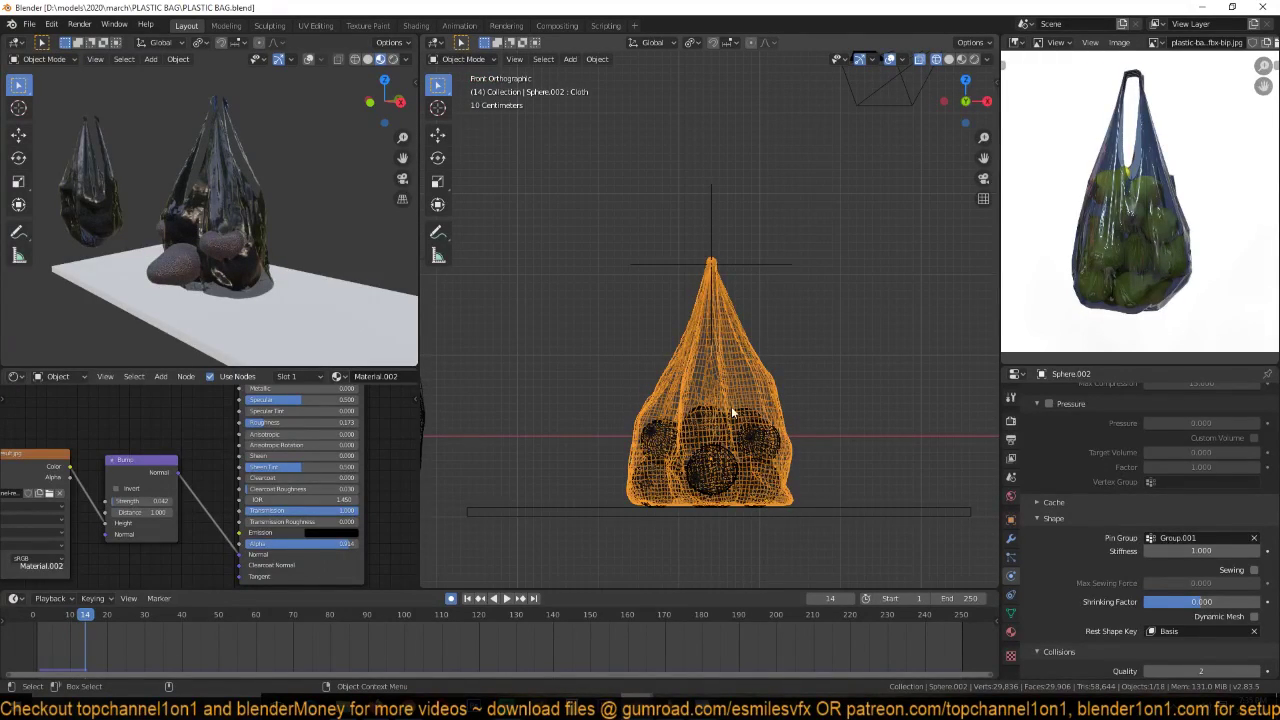
pyautogui.click(33, 645)
# - Add a passive rigid body to the bag with Animated on, a Mesh collision shape and Deforming enabled
pyautogui.scroll(4, 1050, 480)
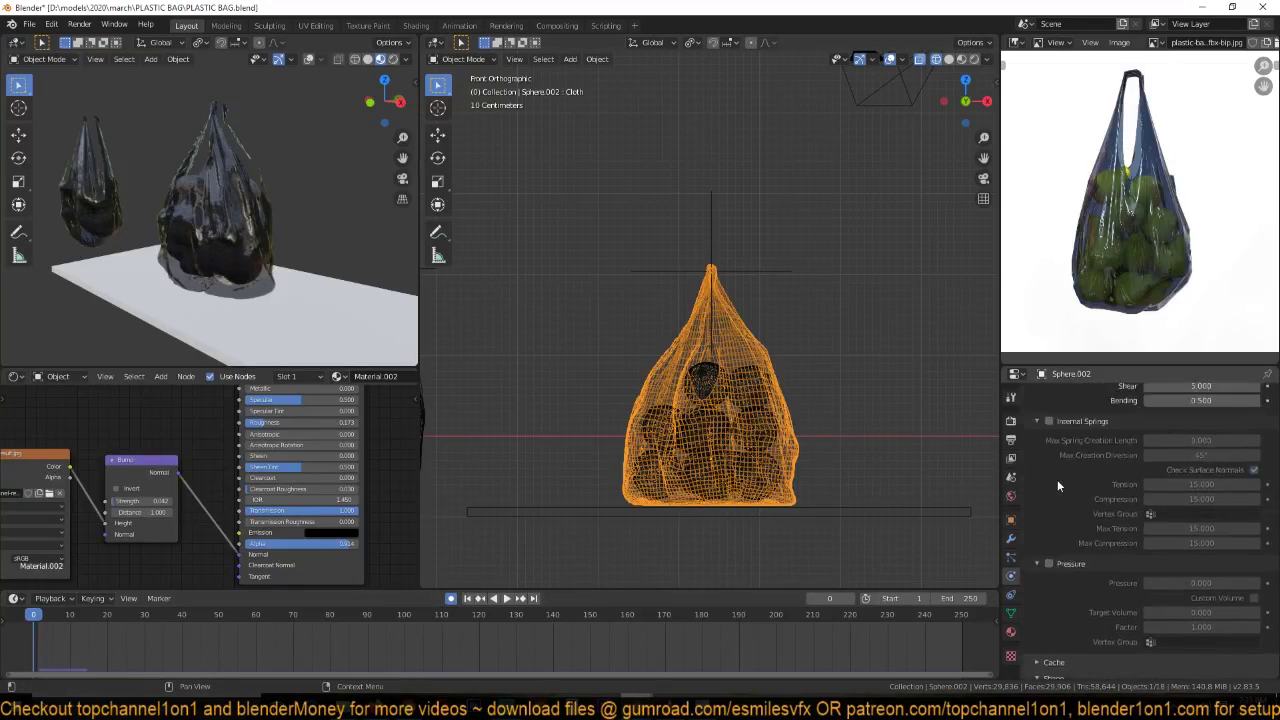
pyautogui.scroll(10, 1055, 475)
pyautogui.click(1054, 476)
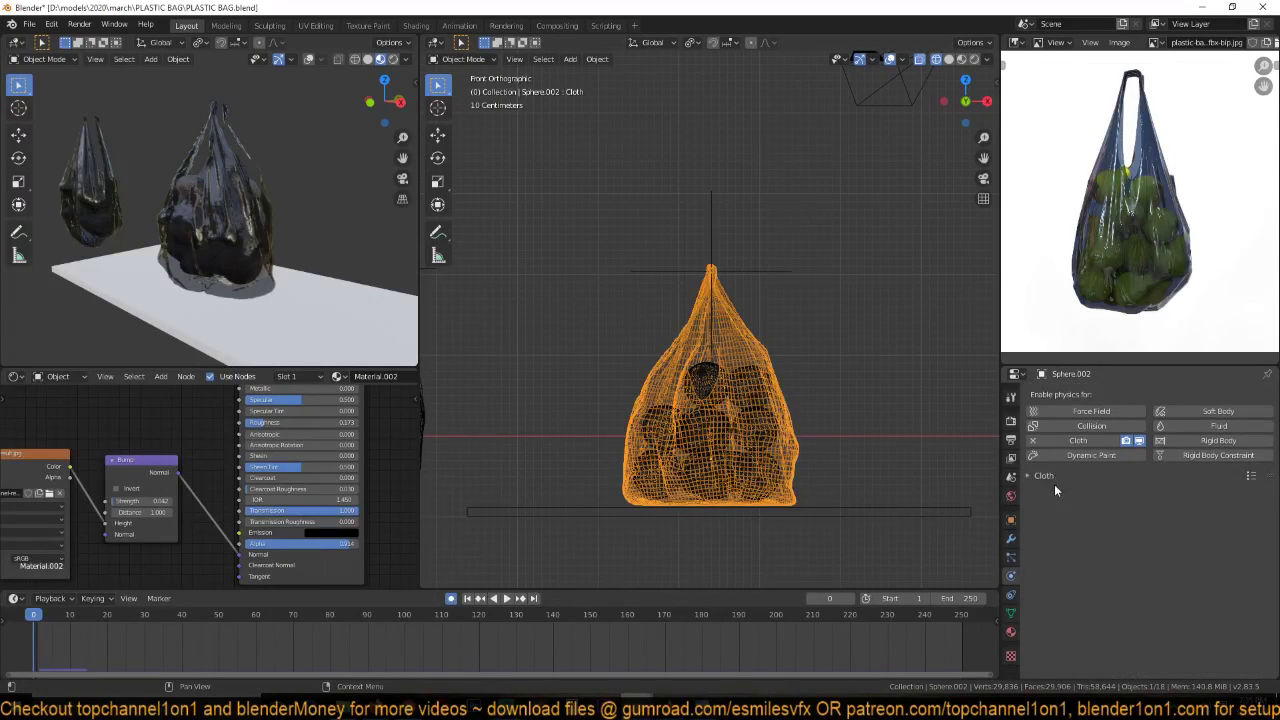
pyautogui.click(1212, 440)
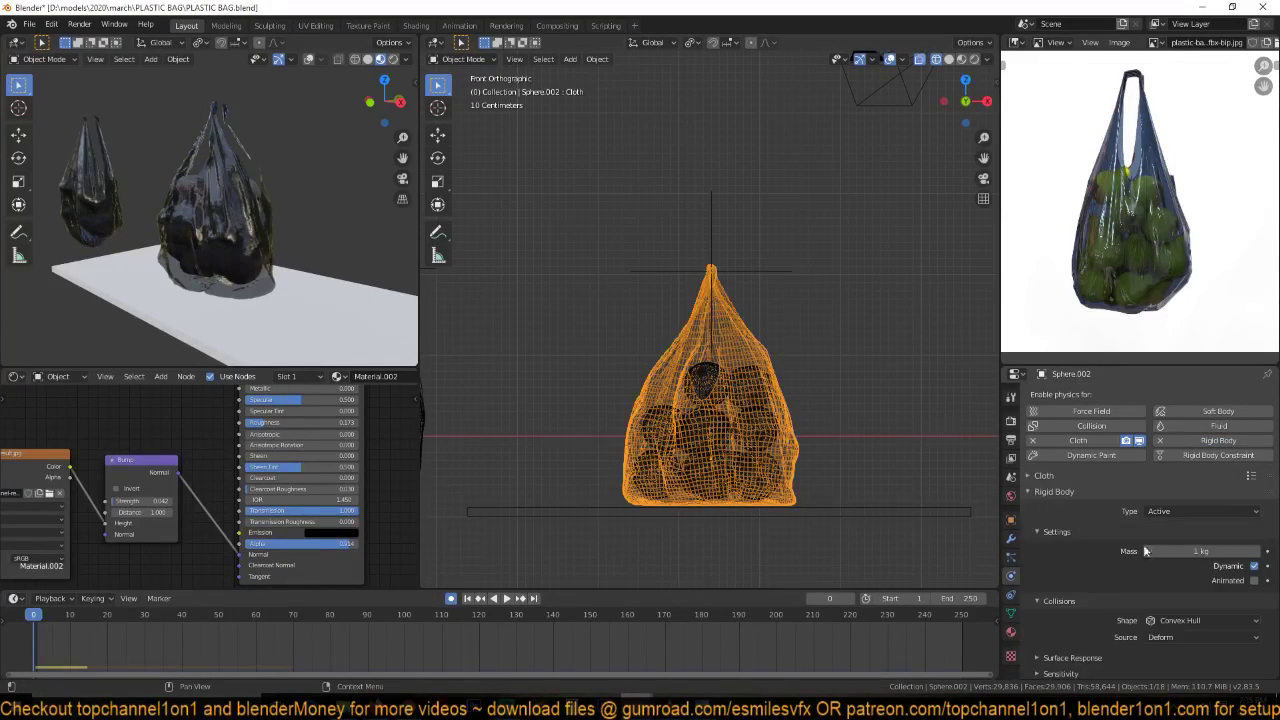
pyautogui.click(1195, 511)
pyautogui.click(1182, 546)
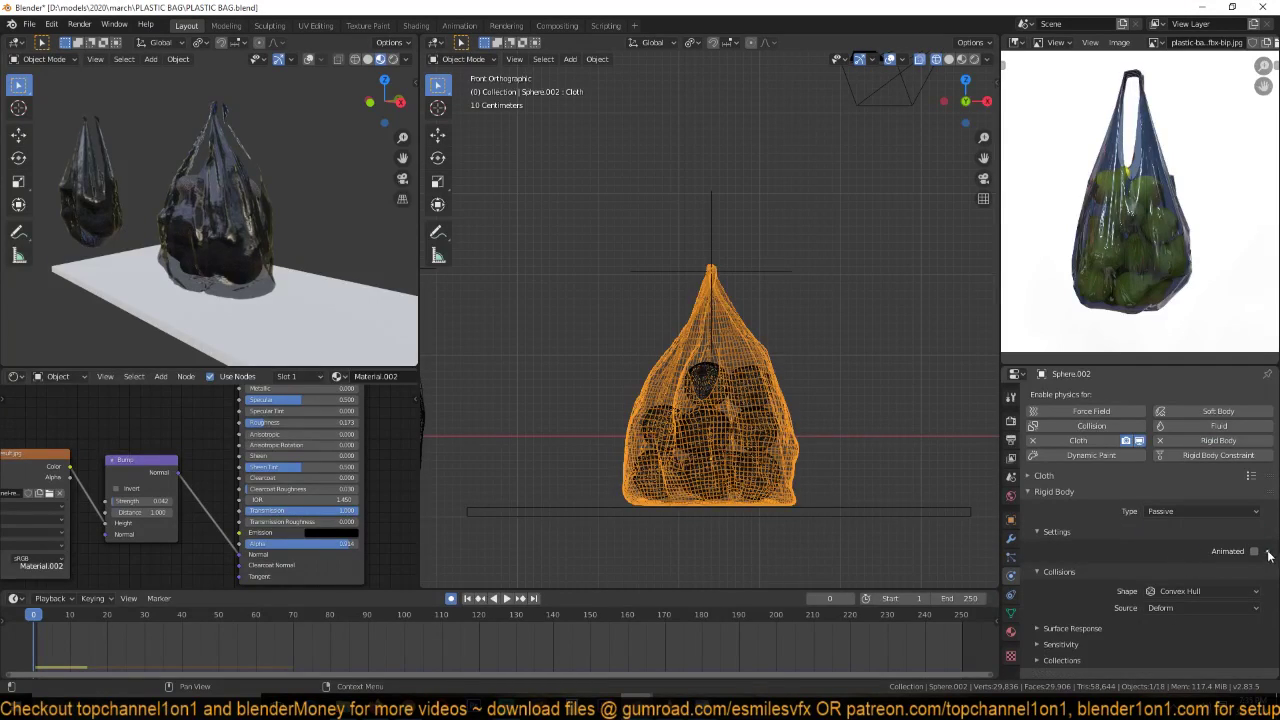
pyautogui.click(1240, 591)
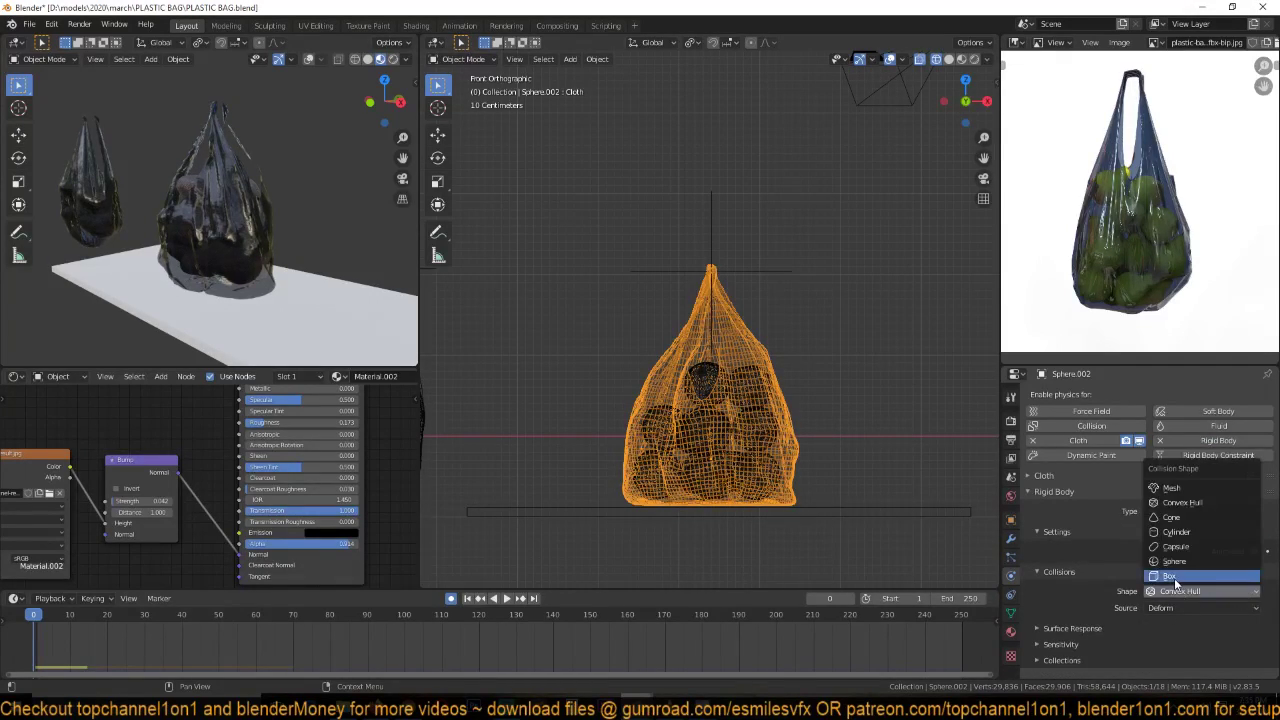
pyautogui.click(1171, 487)
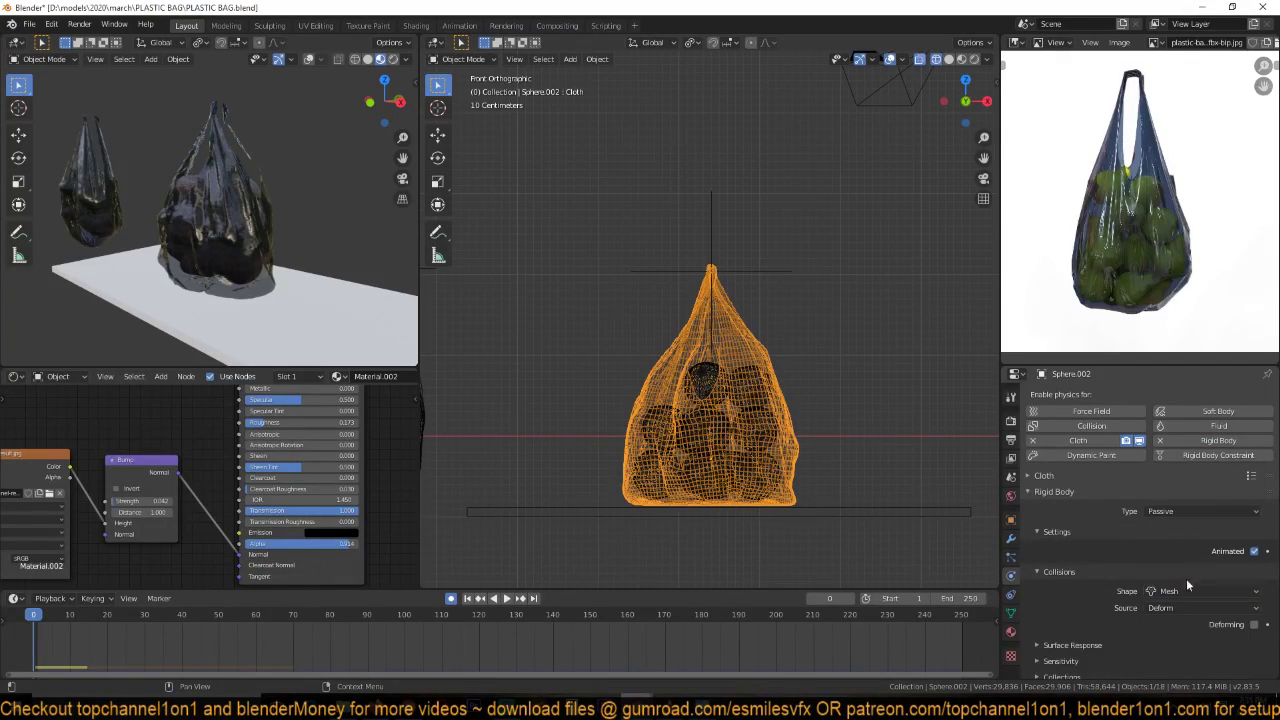
pyautogui.click(1255, 624)
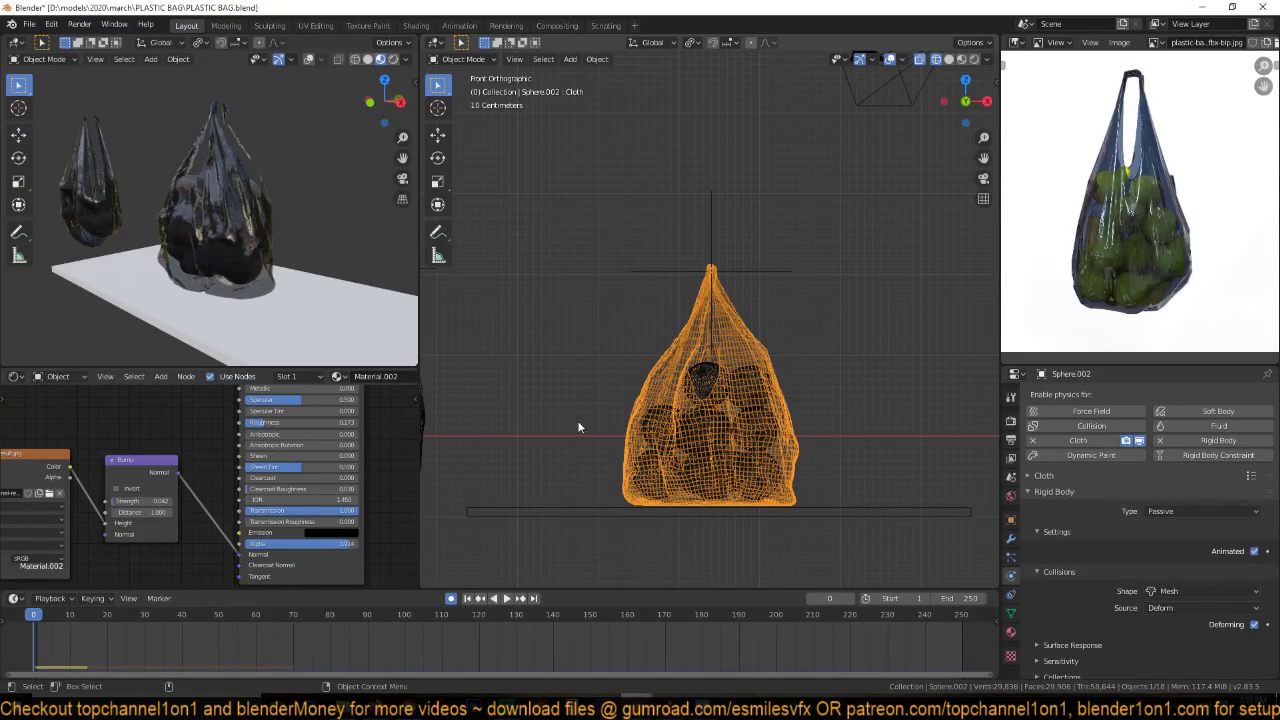
# - Play the simulation to check how the fruits react to the bag's rigid body, and return to frame 0
pyautogui.click(606, 392)
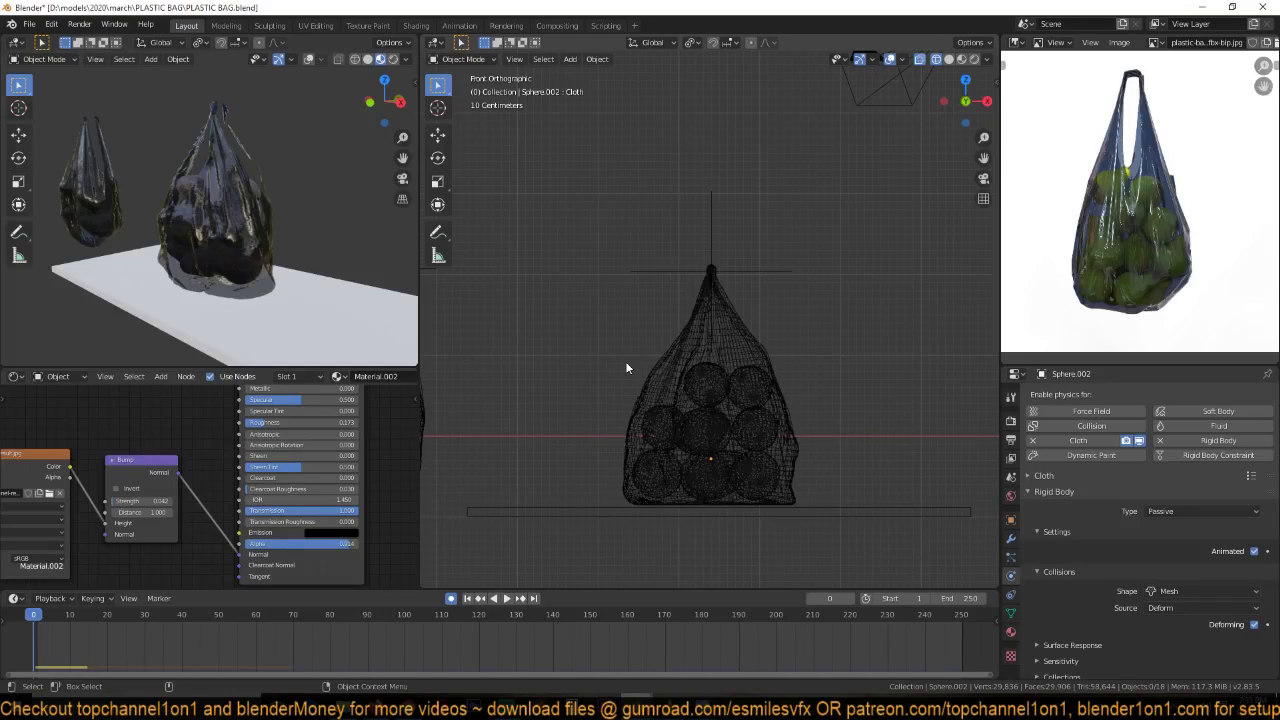
pyautogui.press('space')
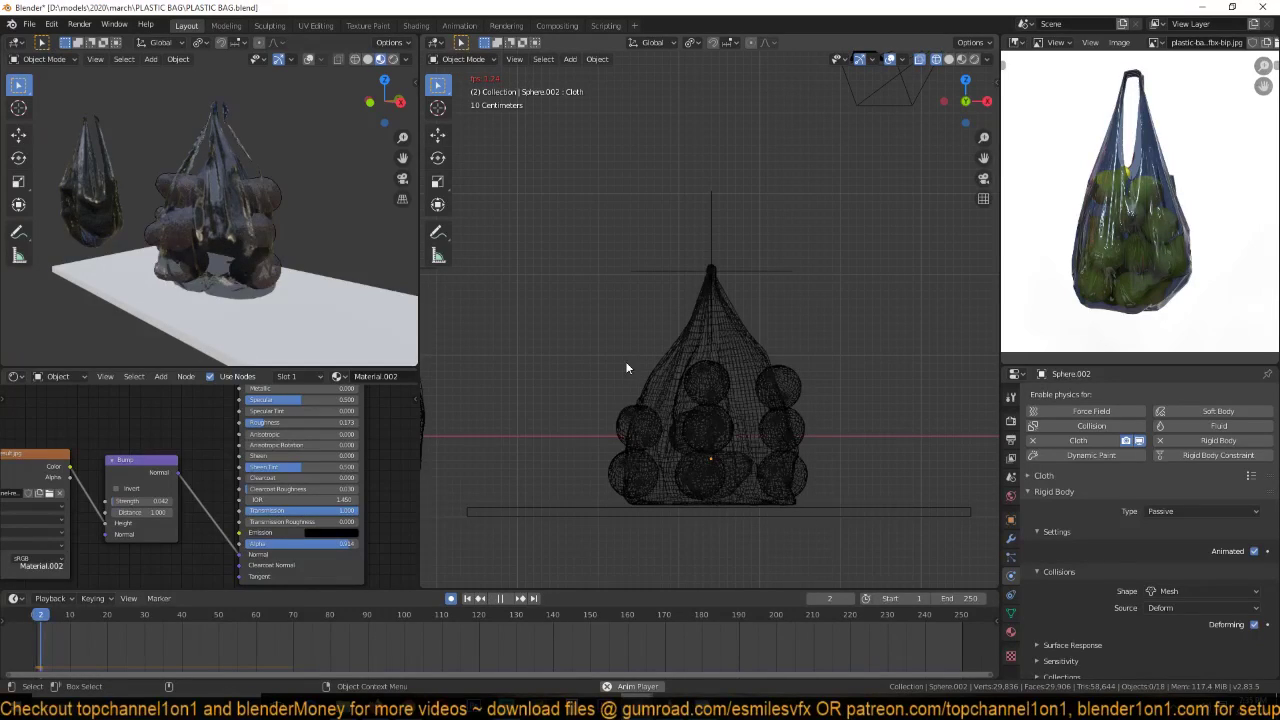
pyautogui.press('Escape')
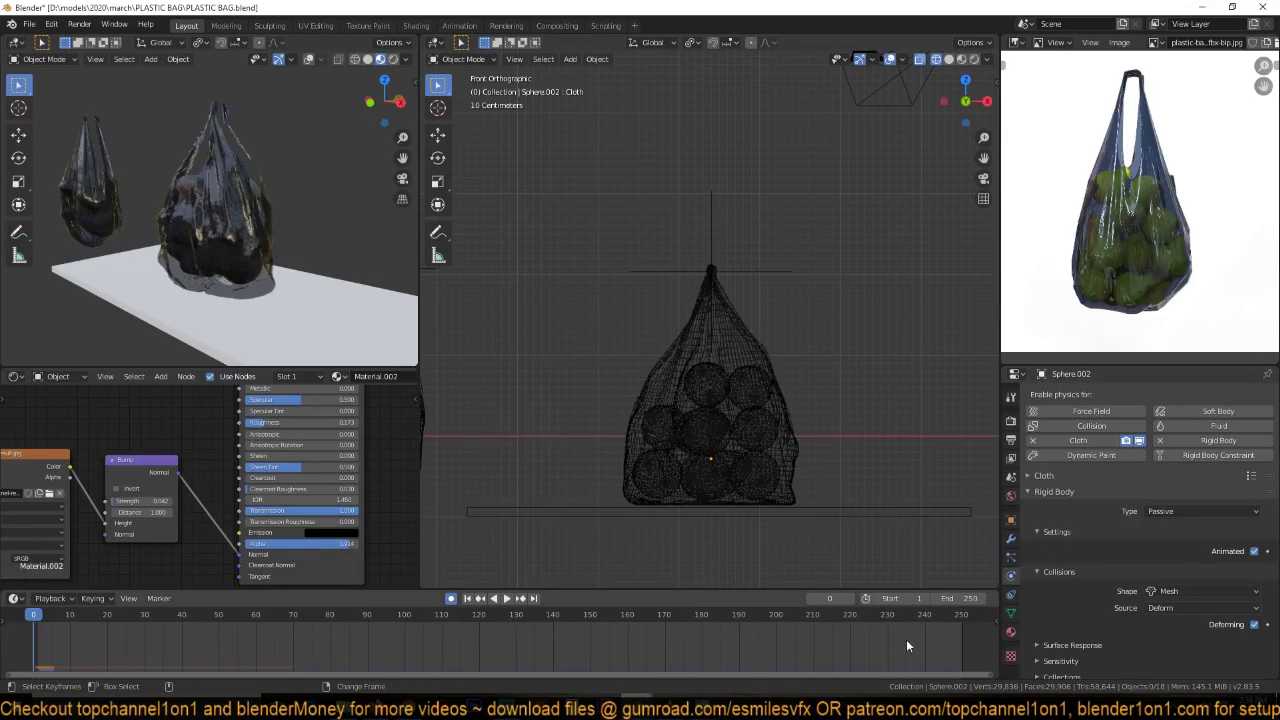
pyautogui.press('space')
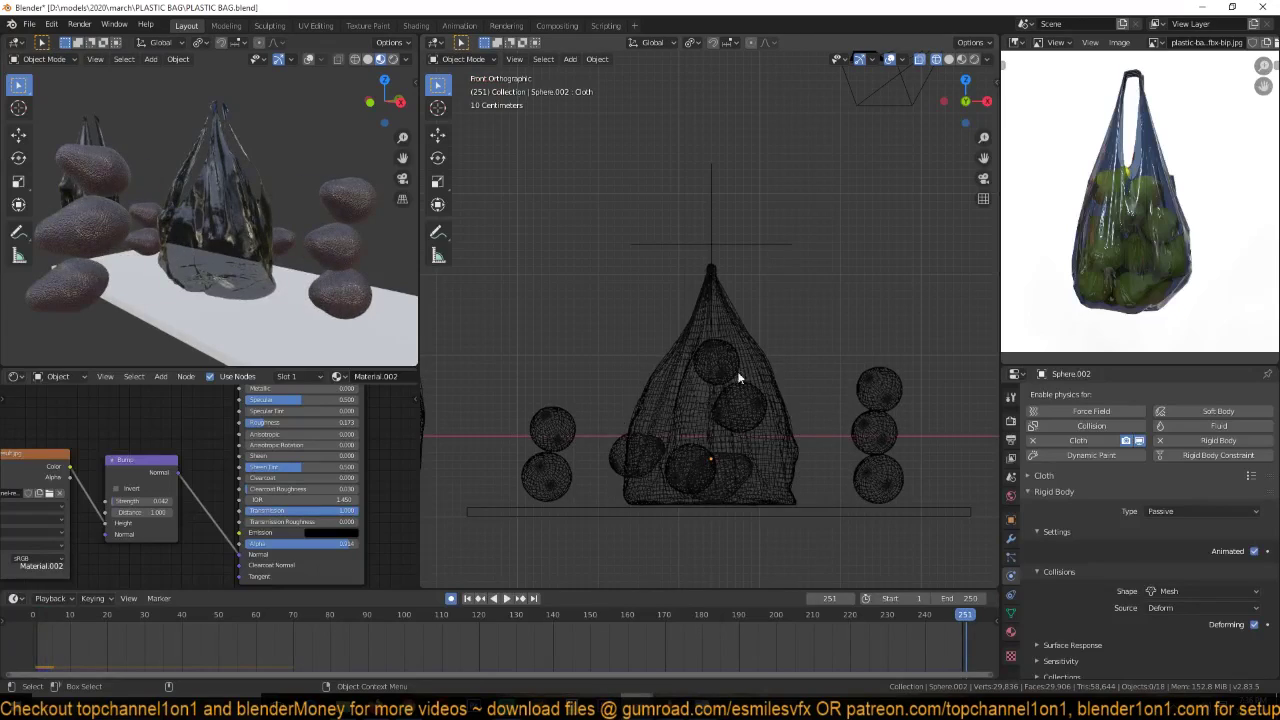
pyautogui.hotkey('shift', 'Left')
# - Try Final as the mesh source of the bag's rigid body collisions and switch it back to Deform
pyautogui.click(679, 362)
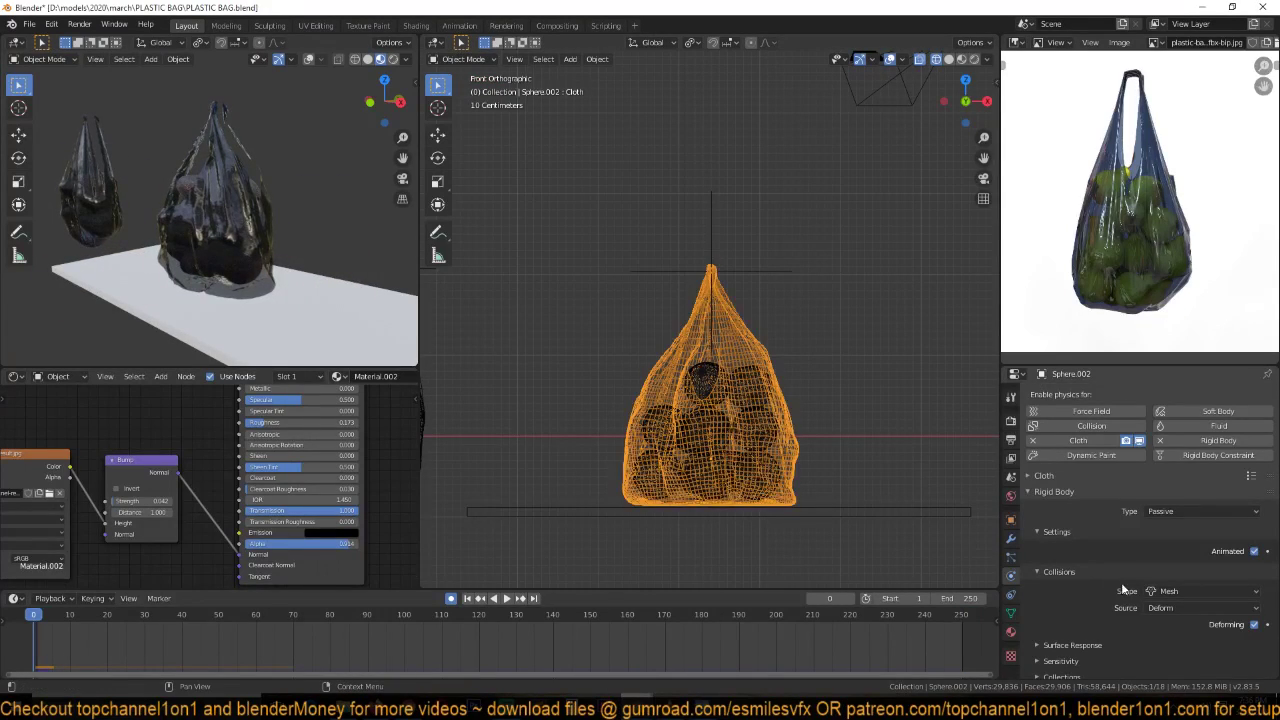
pyautogui.click(1205, 593)
pyautogui.click(1207, 607)
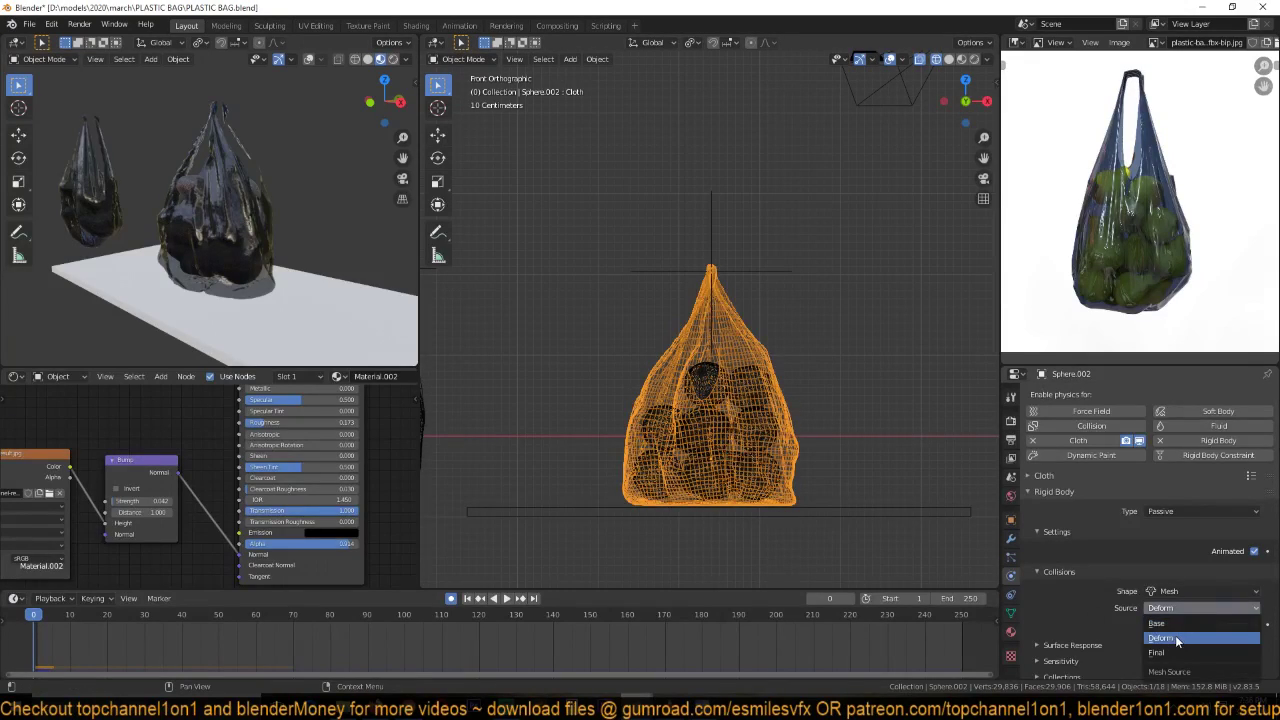
pyautogui.click(1167, 654)
pyautogui.click(1175, 608)
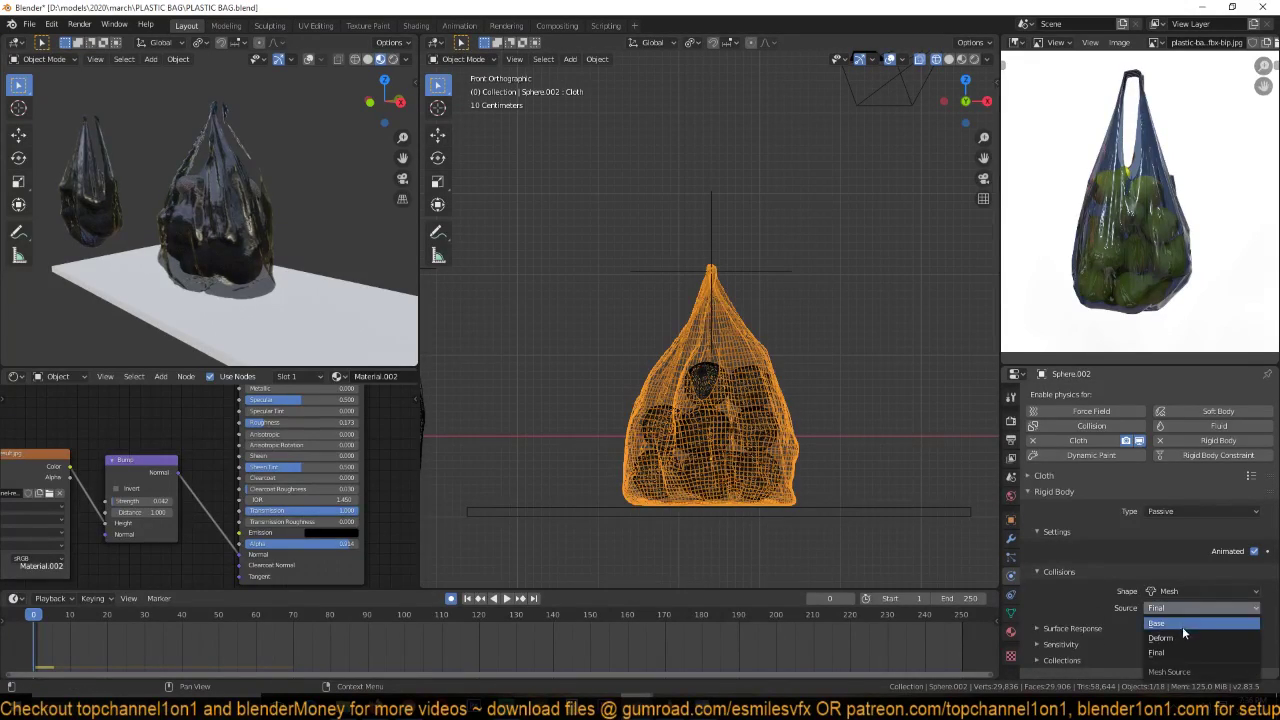
pyautogui.click(1186, 636)
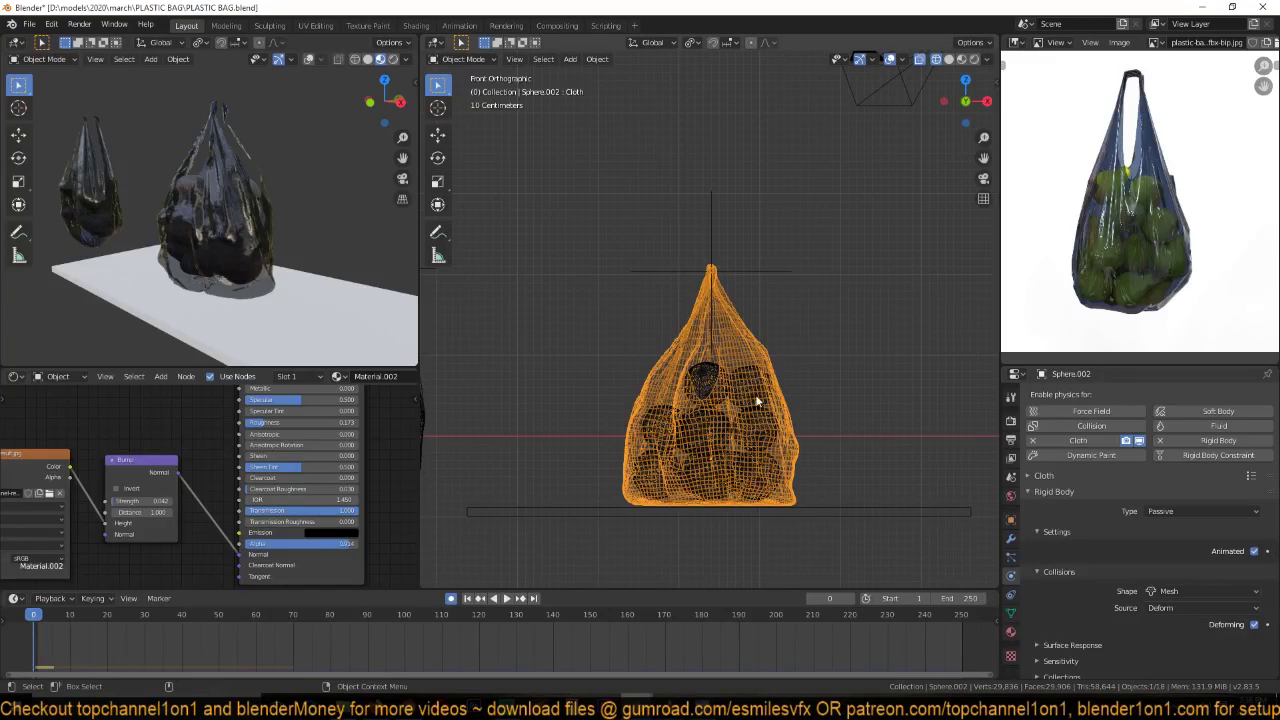
# - Play the simulation in solid perspective view to examine how the fruits move against the bag, and return to frame 0
pyautogui.moveTo(748, 374)
pyautogui.mouseDown(button='middle')
pyautogui.moveTo(713, 392)
pyautogui.moveTo(731, 389)
pyautogui.mouseUp(button='middle')
pyautogui.hotkey('shift', 'z')
pyautogui.click(686, 361)
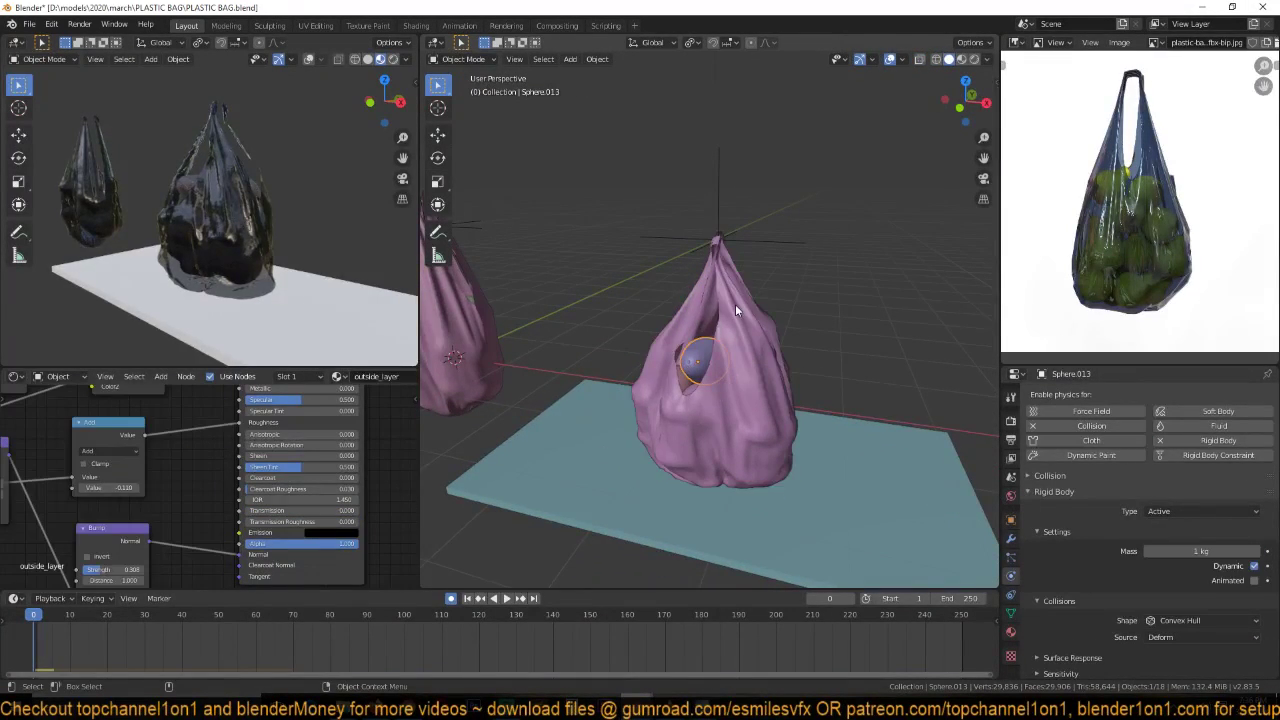
pyautogui.press('space')
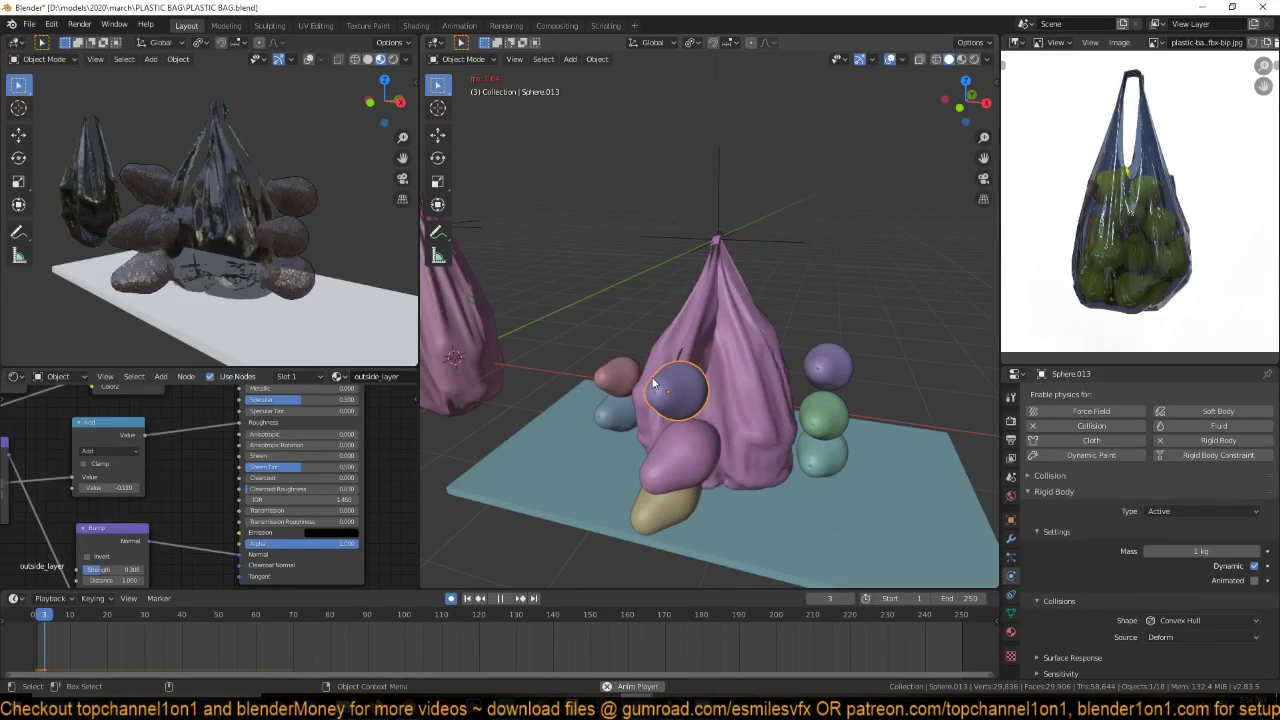
pyautogui.press('Escape')
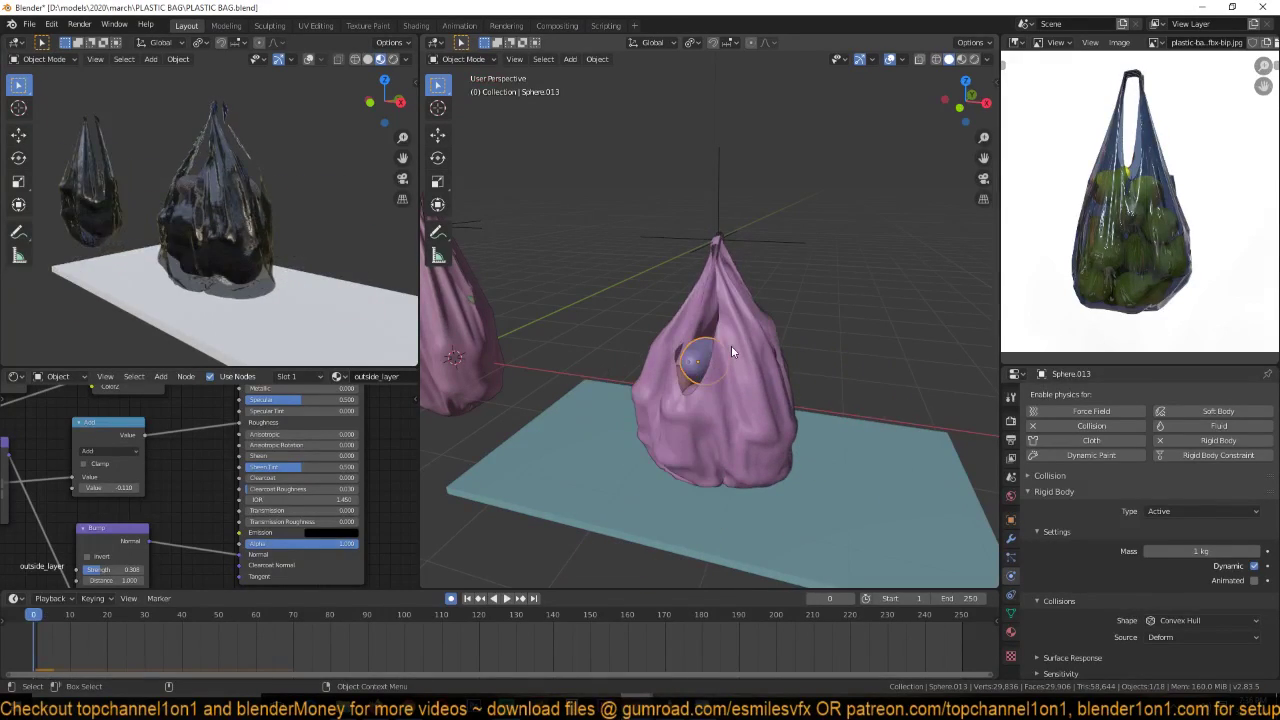
# - Set the bag's rigid body collision shape to Convex Hull and test it by playing the simulation
pyautogui.click(783, 432)
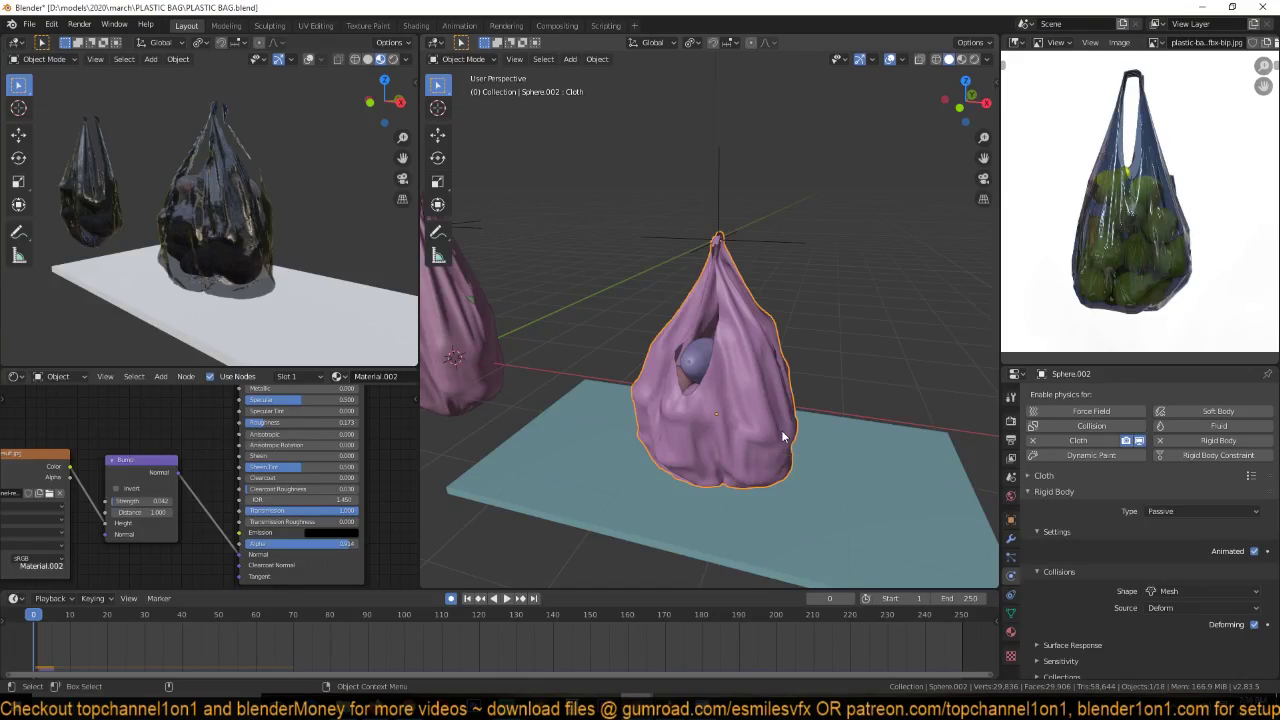
pyautogui.click(1215, 591)
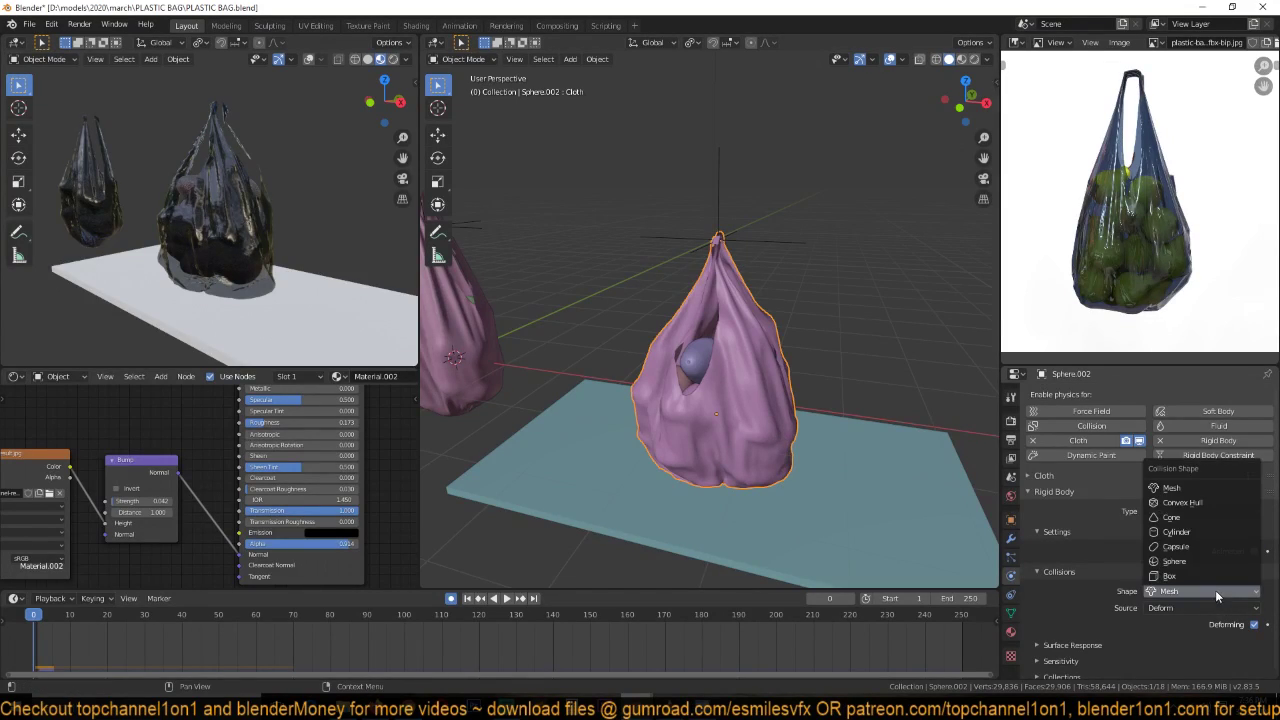
pyautogui.click(1175, 503)
pyautogui.press('space')
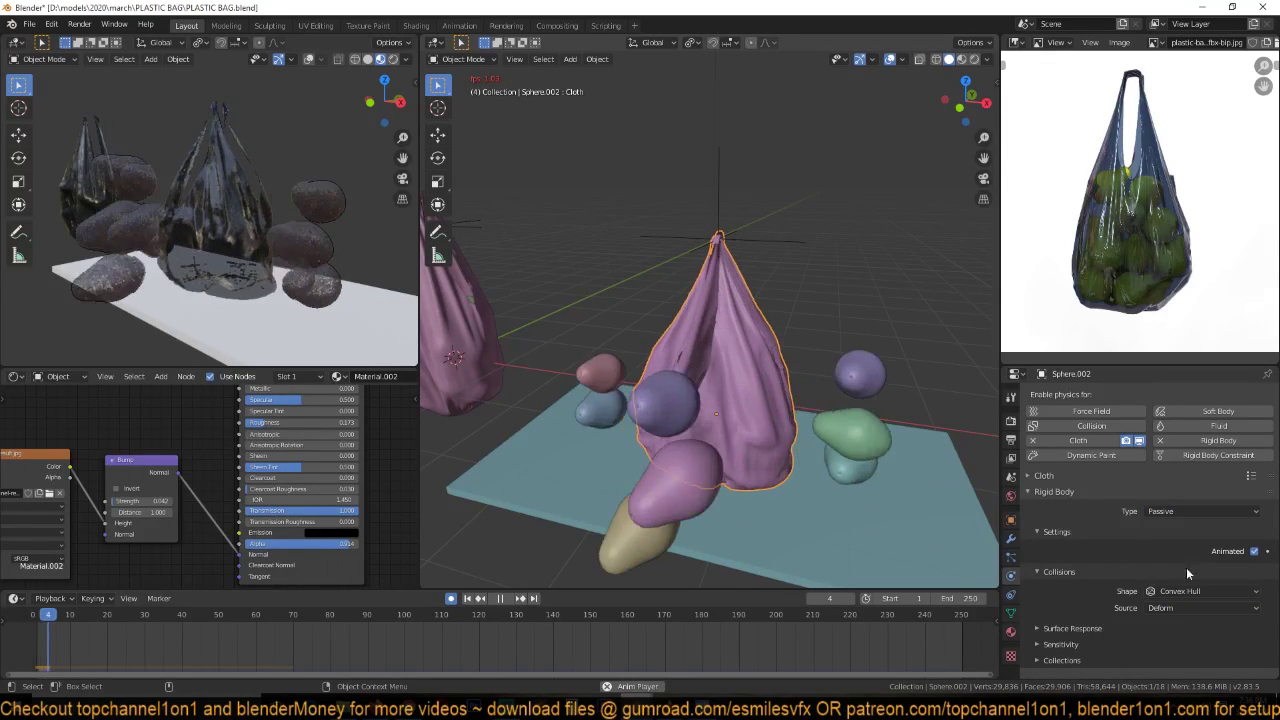
pyautogui.press('Escape')
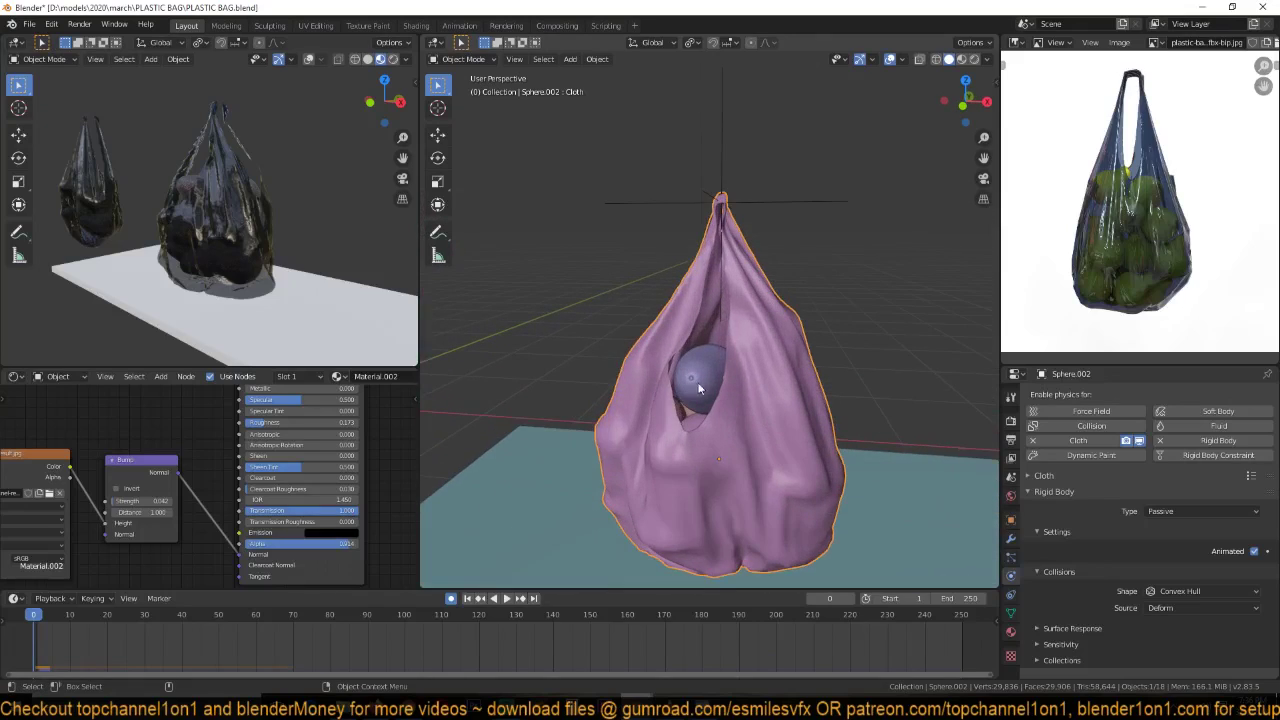
# - Select all the fruits inside the bag, leaving the bag out of the selection, and remove their rigid bodies
pyautogui.click(700, 386)
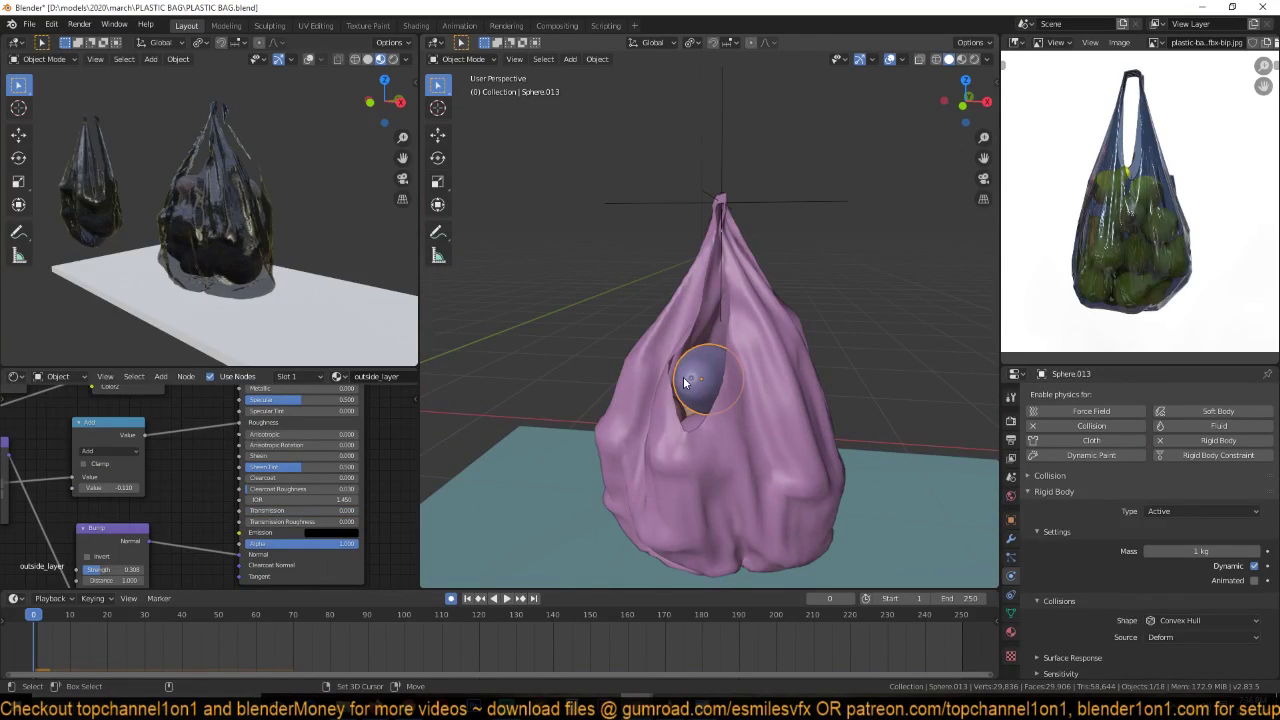
pyautogui.press('KP_1')
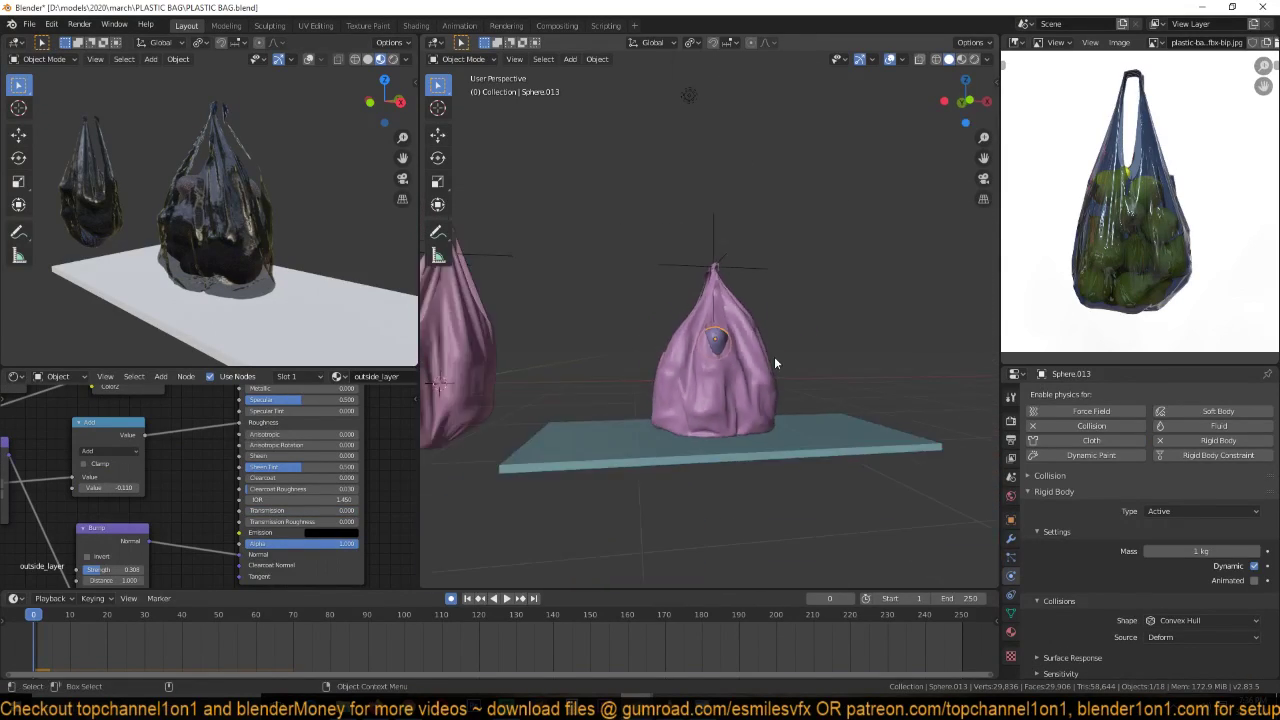
pyautogui.moveTo(644, 338); pyautogui.dragTo(779, 410)
pyautogui.press('z')
pyautogui.click(650, 409)
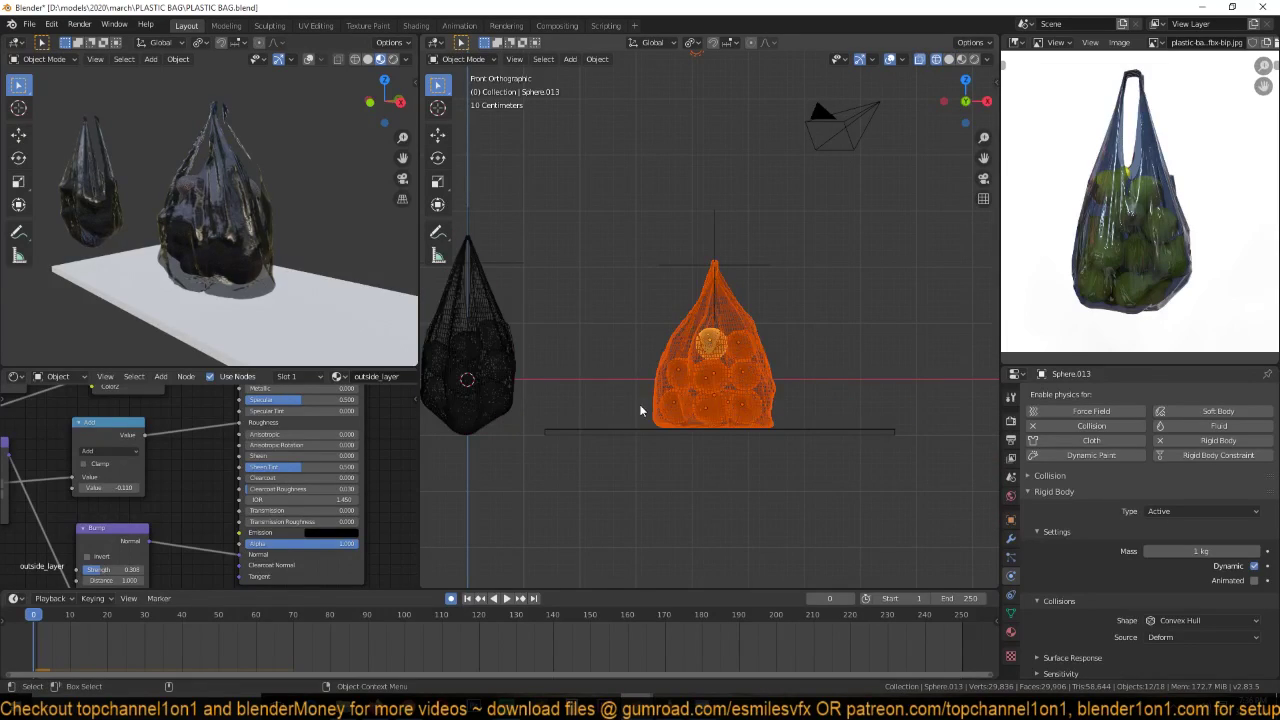
pyautogui.scroll(3, 655, 356)
pyautogui.keyDown('shift'); pyautogui.click(656, 358); pyautogui.keyUp('shift')
pyautogui.keyDown('shift'); pyautogui.click(656, 358); pyautogui.keyUp('shift')
pyautogui.keyDown('shift'); pyautogui.click(707, 353); pyautogui.keyUp('shift')
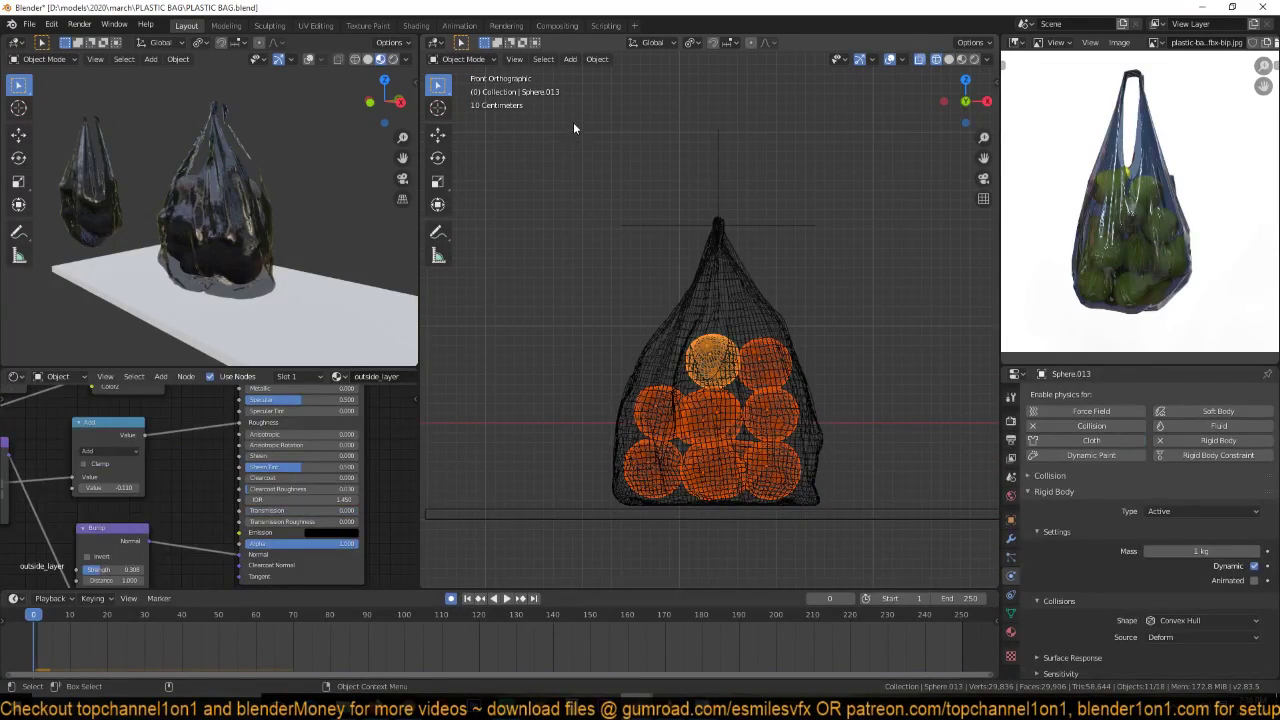
pyautogui.click(597, 59)
pyautogui.moveTo(645, 372)
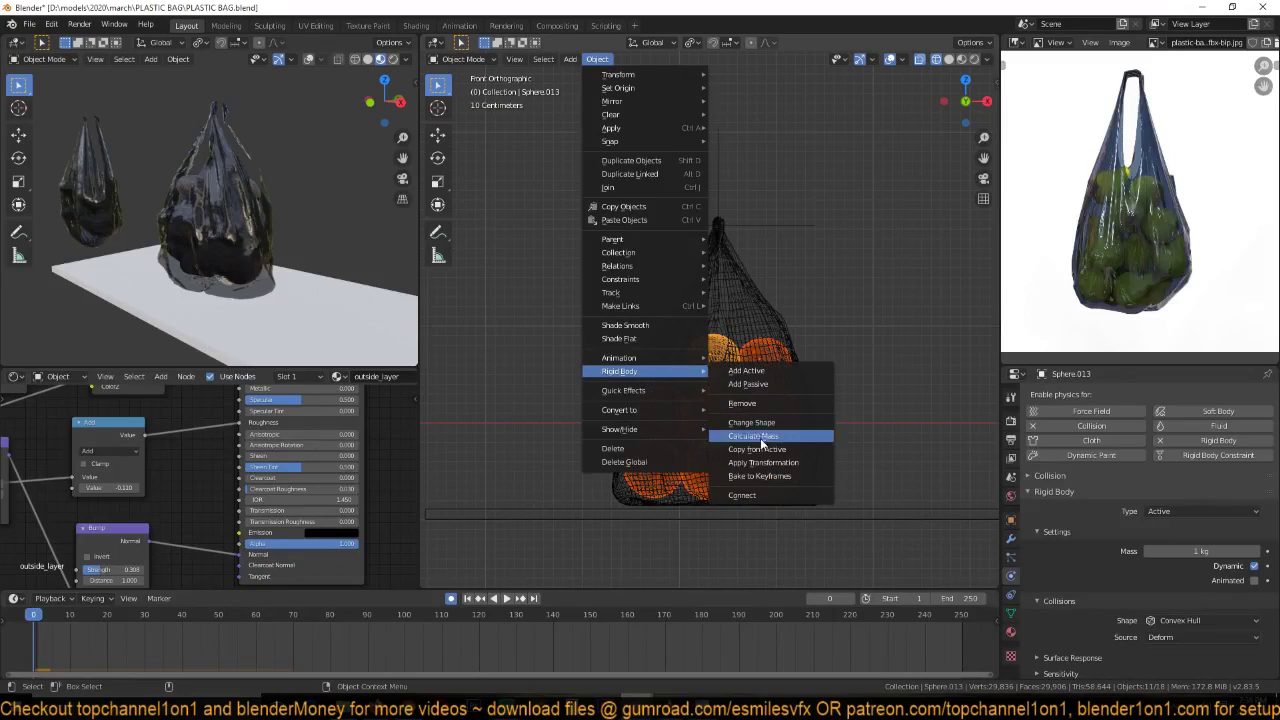
pyautogui.click(777, 402)
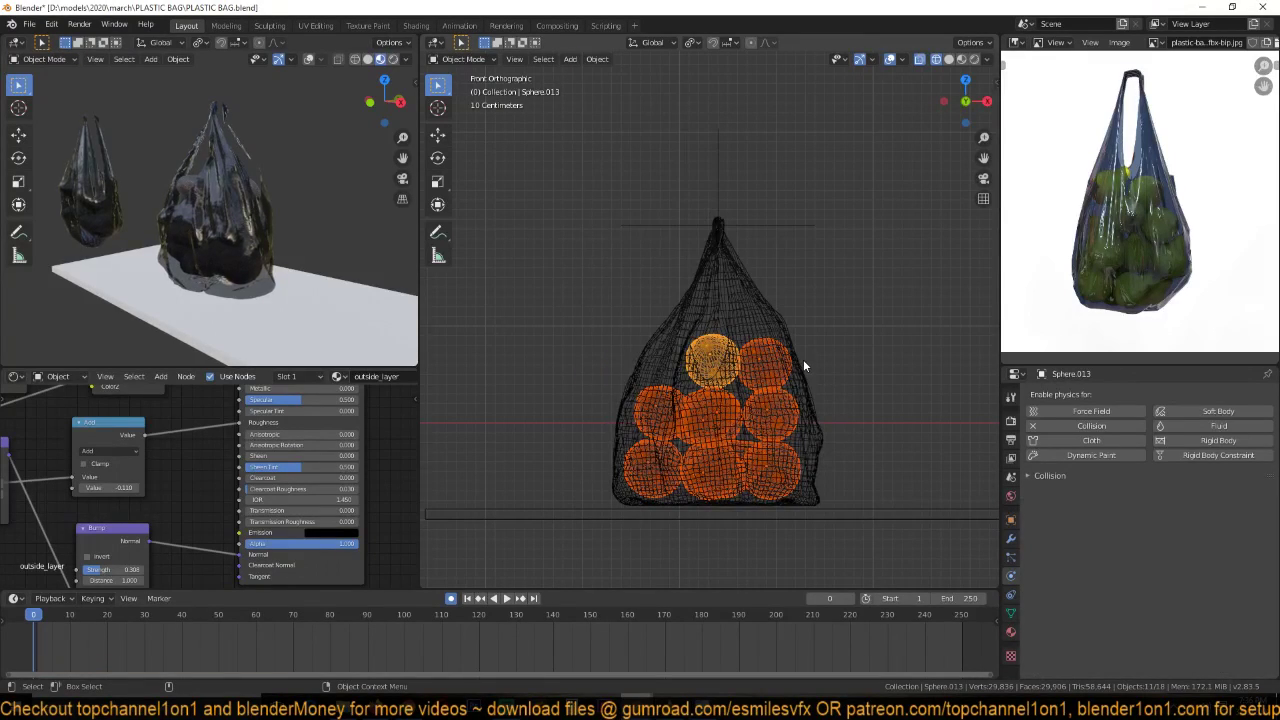
# - Play the cloth simulation to frame 21, then select the bag and examine its shape in solid view
pyautogui.press('space')
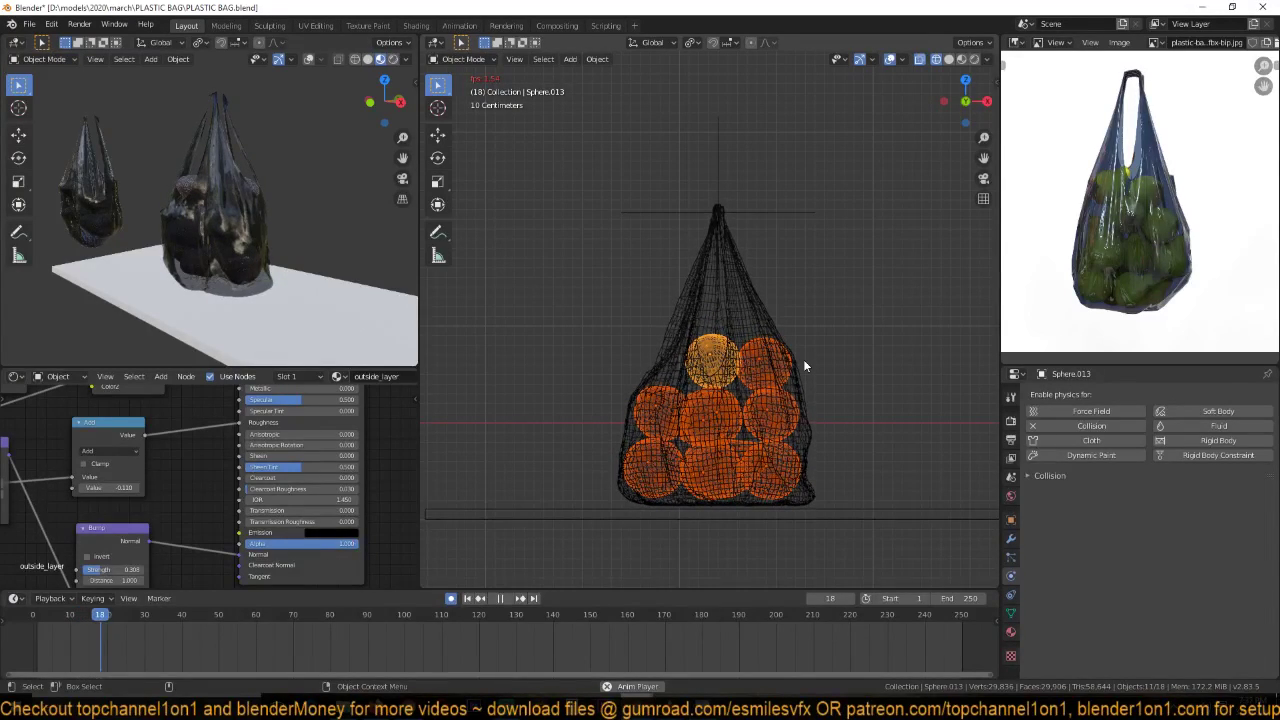
pyautogui.press('space')
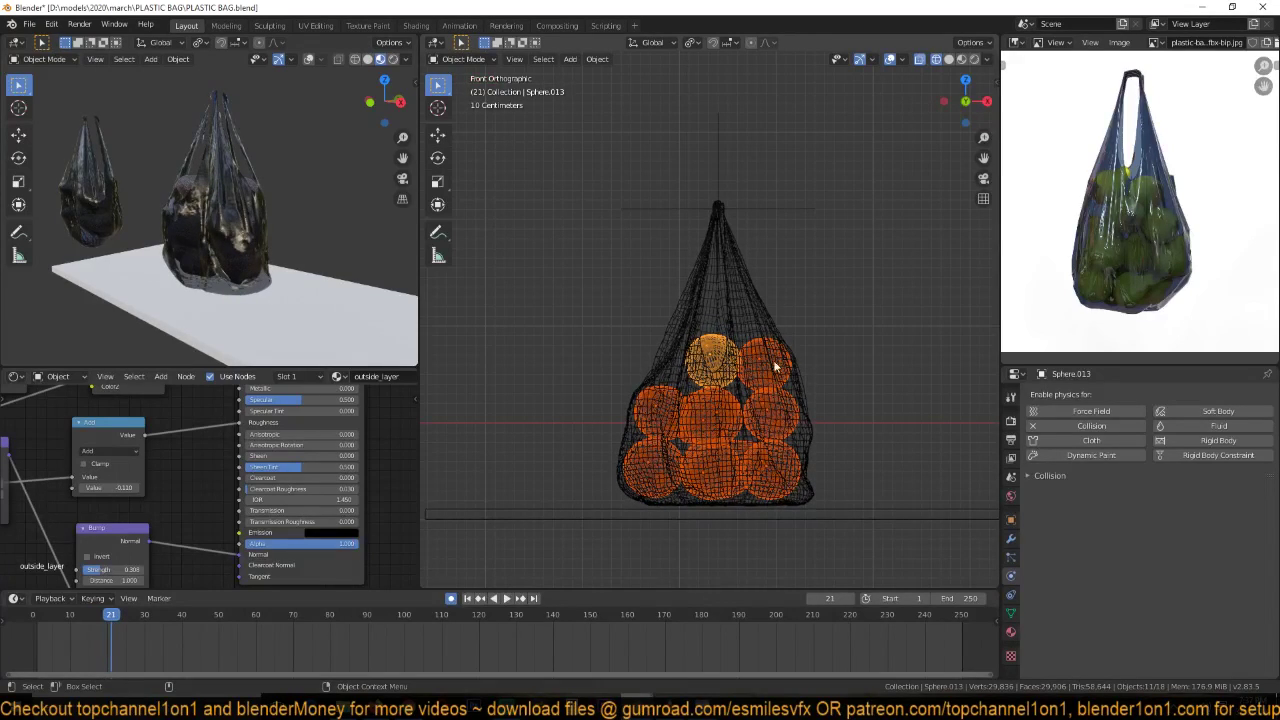
pyautogui.moveTo(190, 260)
pyautogui.mouseDown(button='middle')
pyautogui.moveTo(234, 281)
pyautogui.moveTo(182, 248)
pyautogui.mouseUp(button='middle')
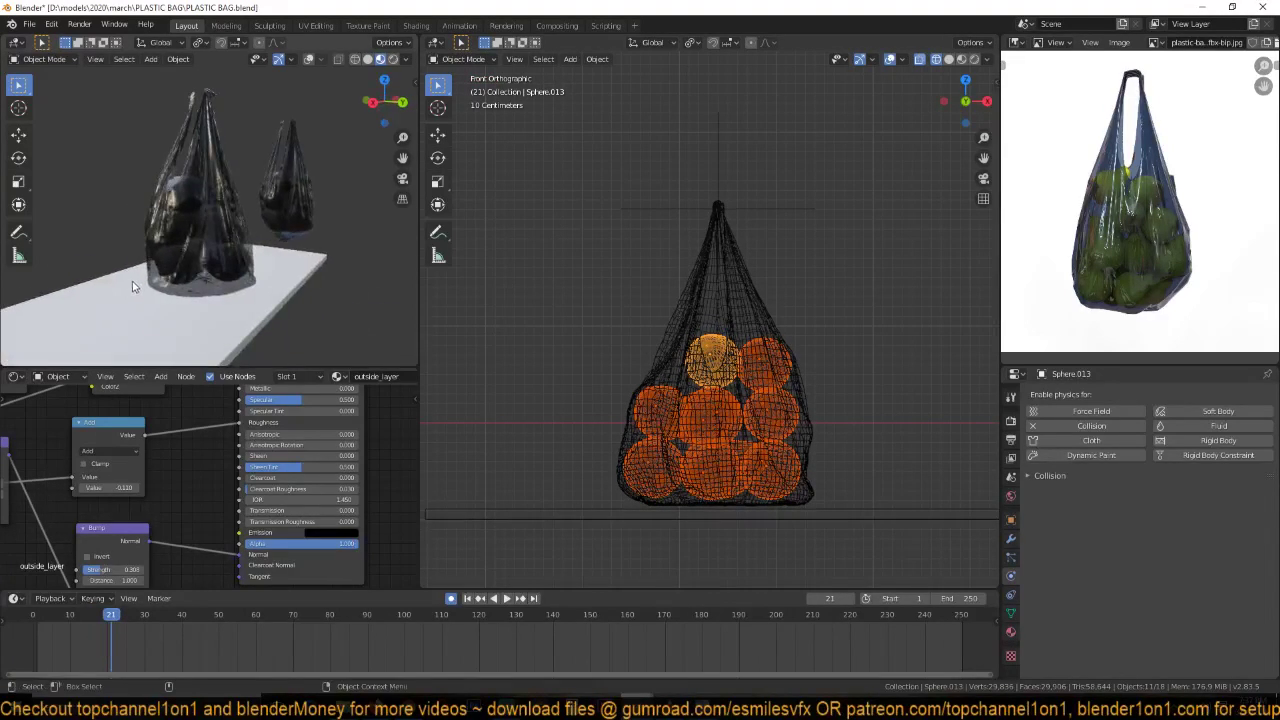
pyautogui.click(182, 248)
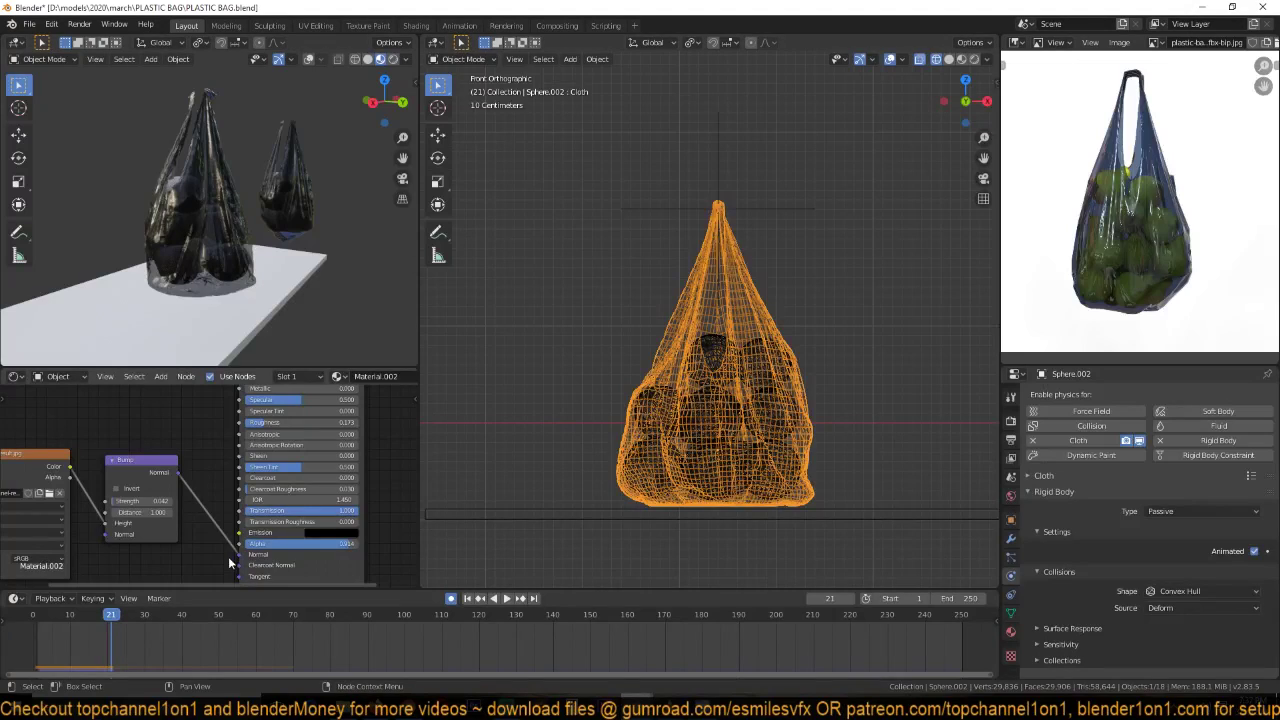
pyautogui.moveTo(637, 419)
pyautogui.mouseDown(button='middle')
pyautogui.moveTo(797, 443)
pyautogui.moveTo(868, 416)
pyautogui.moveTo(845, 435)
pyautogui.moveTo(805, 396)
pyautogui.moveTo(703, 393)
pyautogui.moveTo(772, 463)
pyautogui.moveTo(797, 423)
pyautogui.moveTo(781, 434)
pyautogui.moveTo(717, 404)
pyautogui.moveTo(759, 432)
pyautogui.moveTo(689, 411)
pyautogui.moveTo(806, 428)
pyautogui.mouseUp(button='middle')
pyautogui.hotkey('shift', 'z')
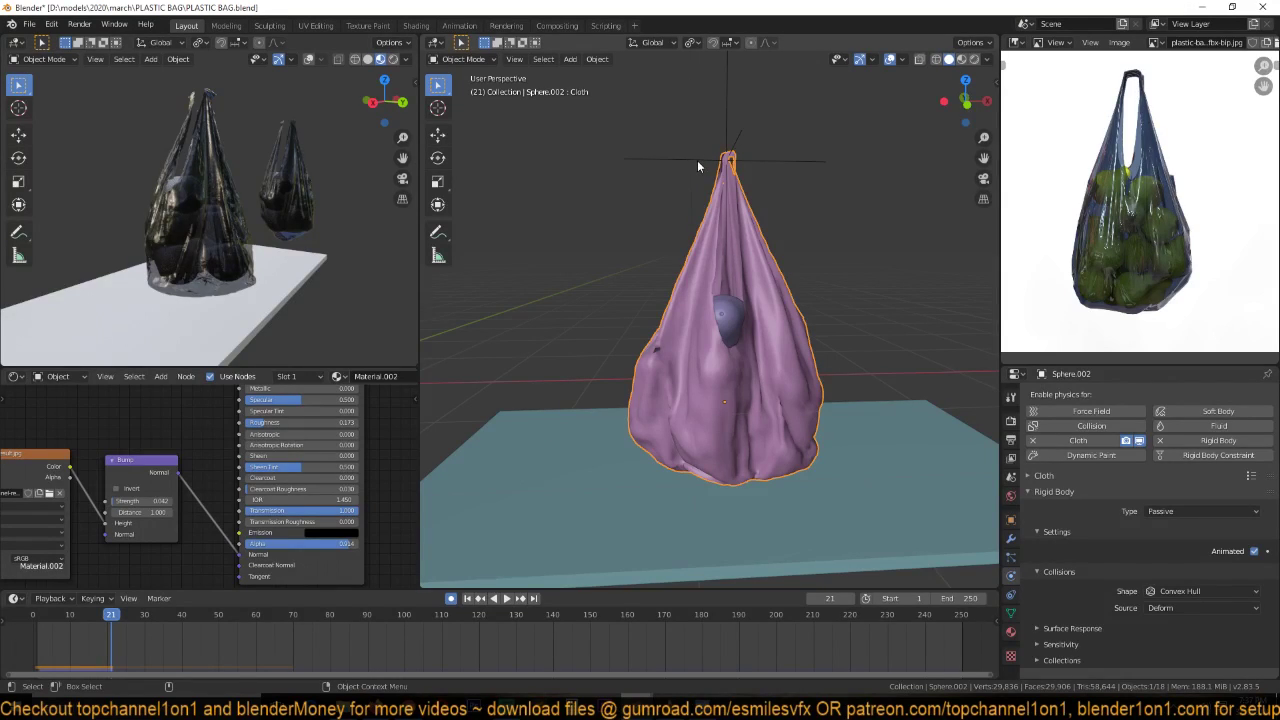
pyautogui.press('KP_4')
pyautogui.press('KP_4')
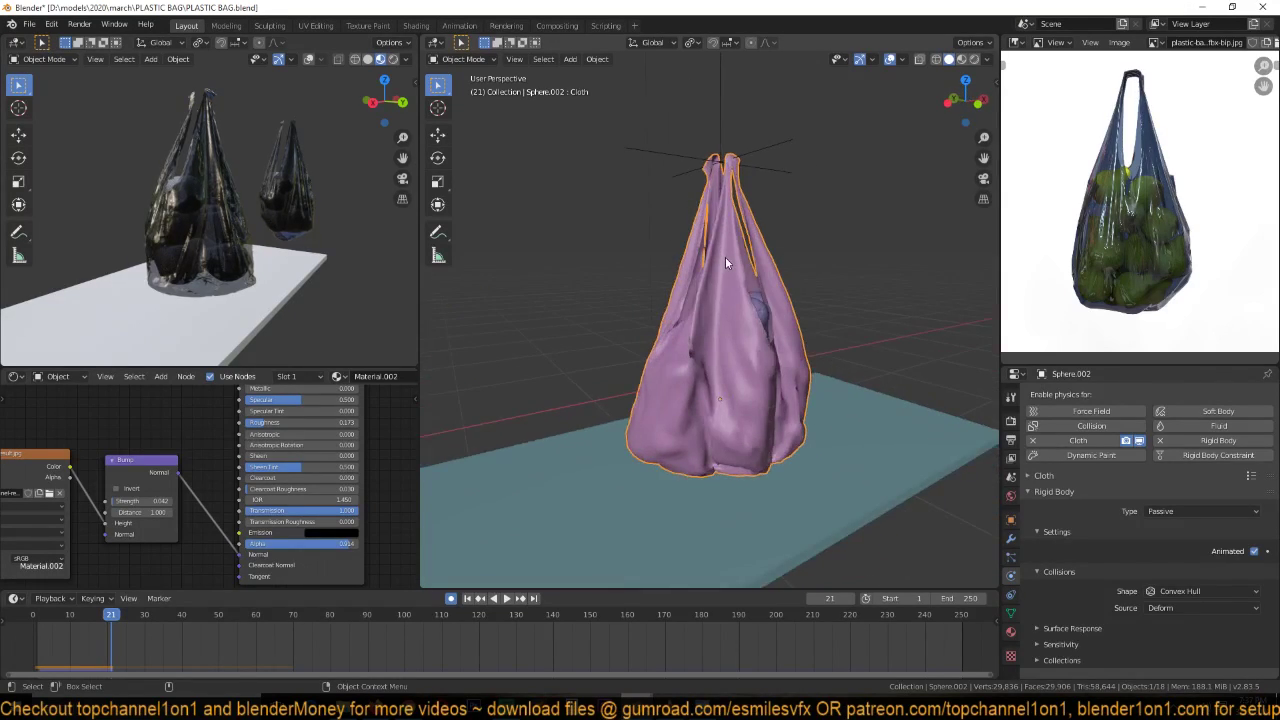
pyautogui.press('KP_1')
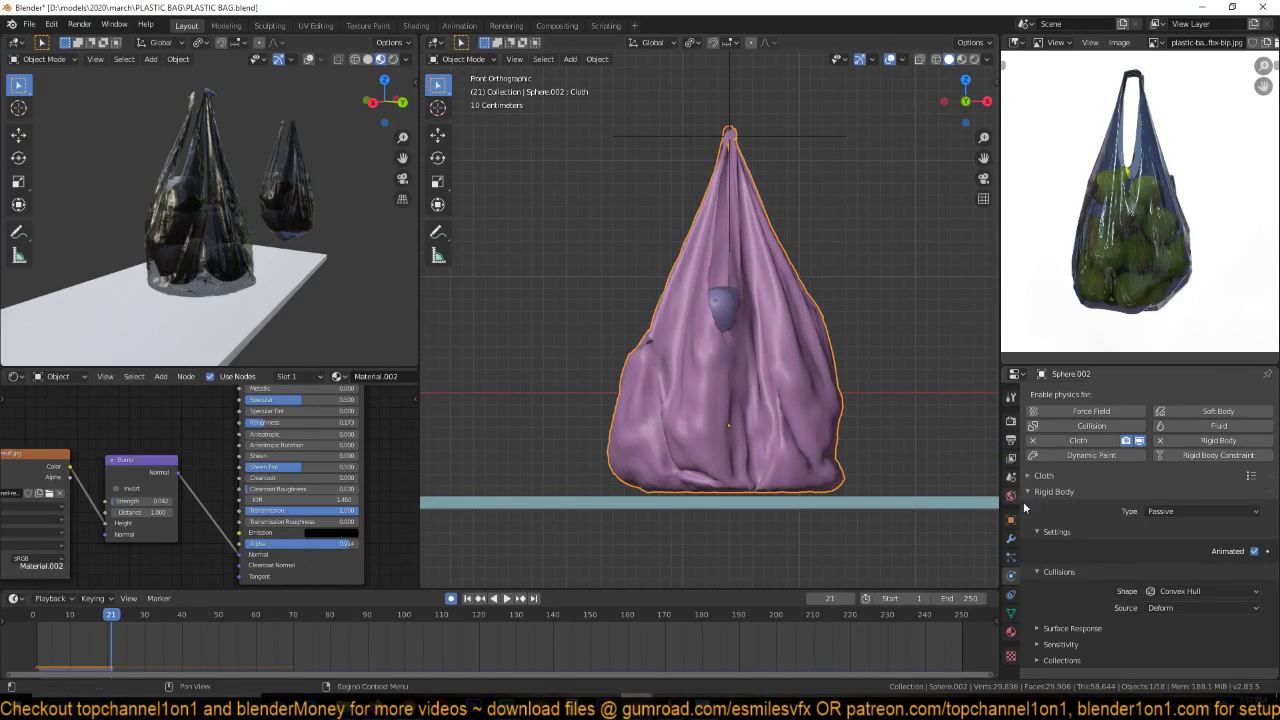
# - Try to apply the bag's Cloth modifier
pyautogui.click(1010, 538)
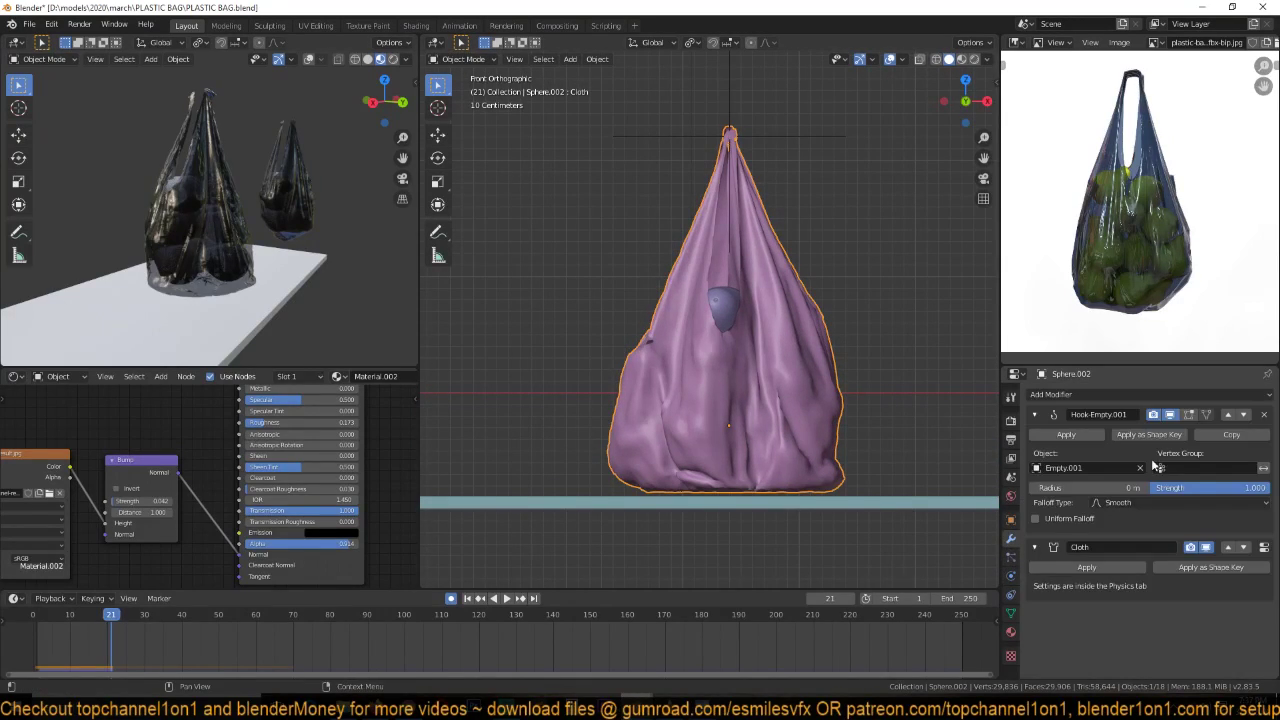
pyautogui.click(1081, 565)
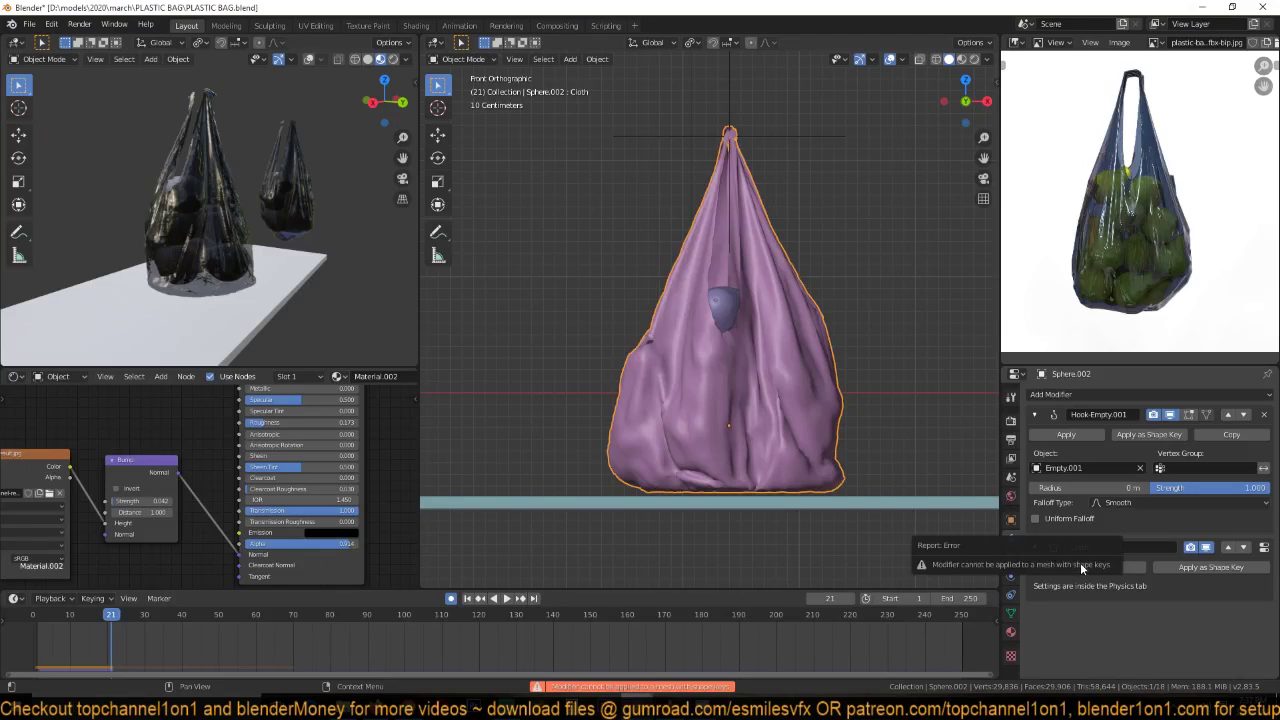
pyautogui.click(1092, 568)
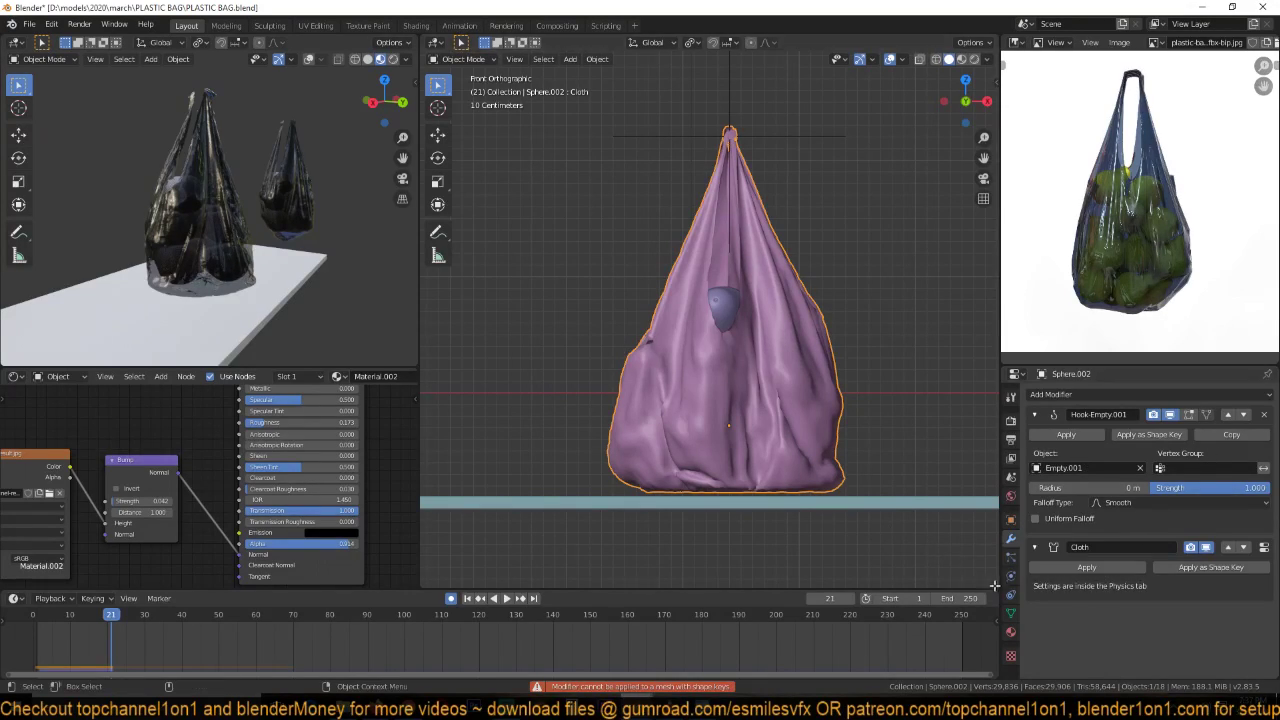
# - Turn the bag's simulated shape at frame 21 into real geometry with Visual Geometry to Mesh
pyautogui.click(1011, 613)
pyautogui.hotkey('ctrl', 'a')
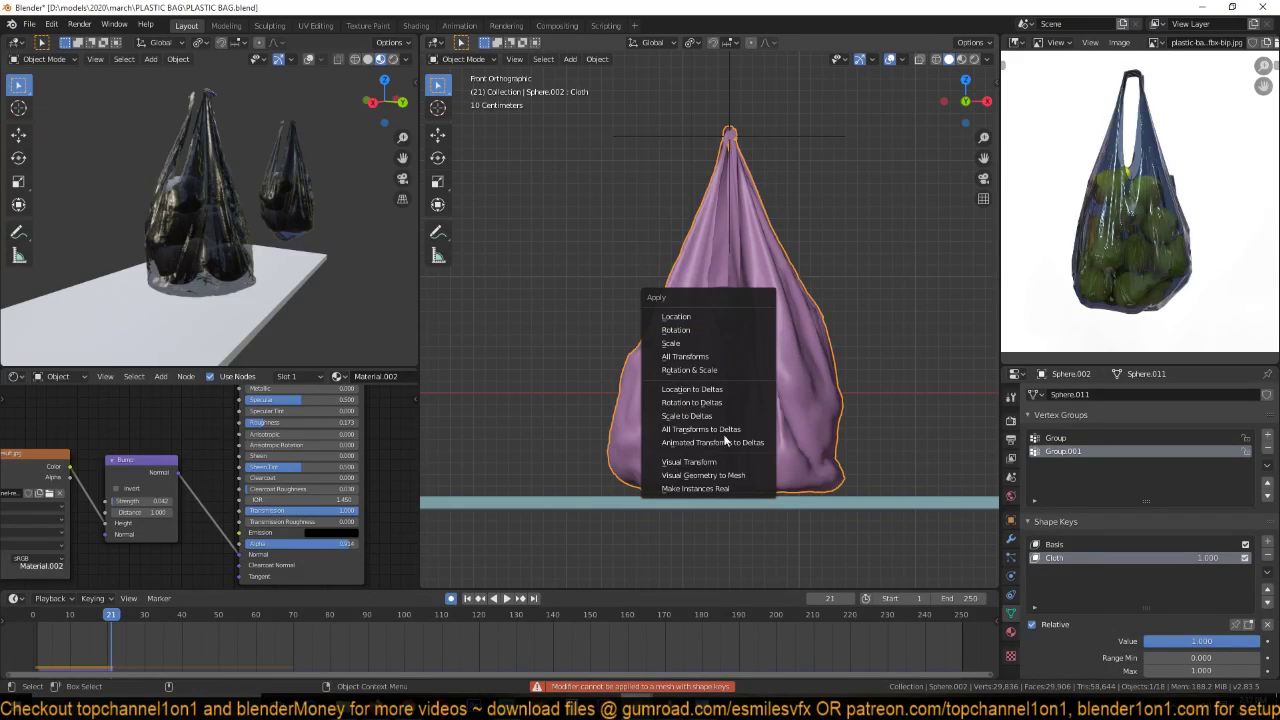
pyautogui.click(729, 476)
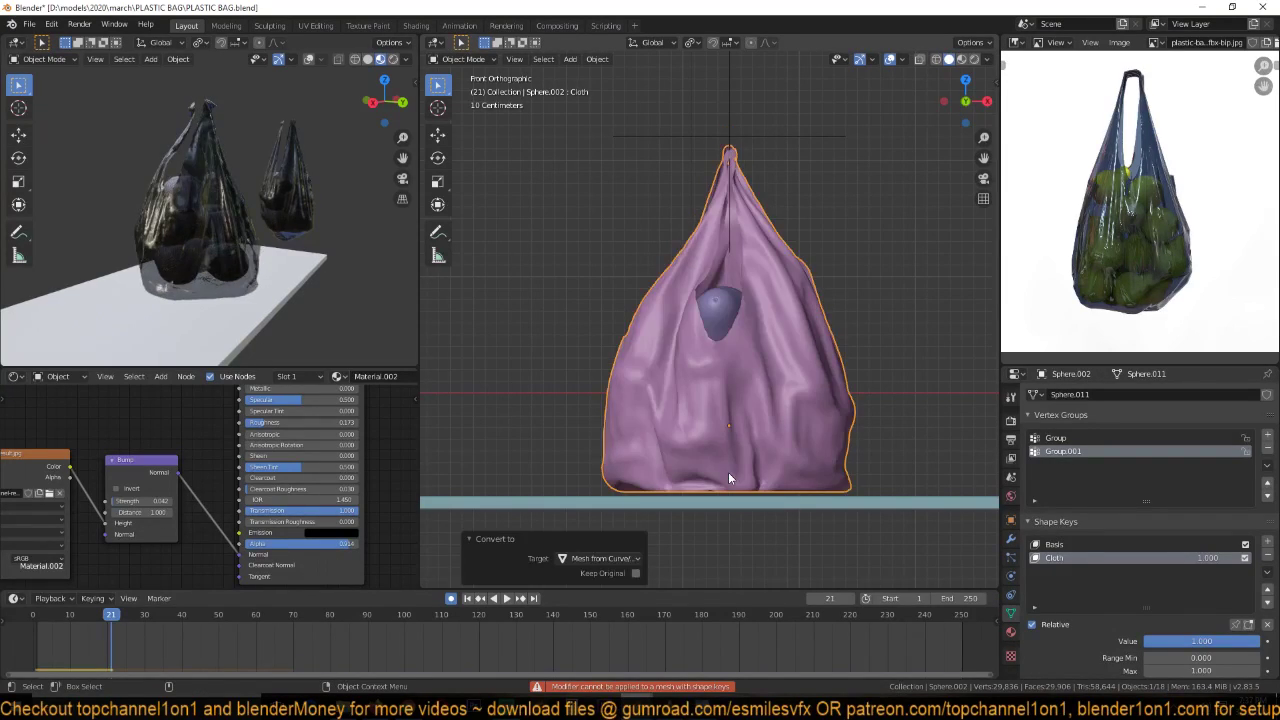
# - Delete the bag's Cloth and Basis shape keys, check its modifiers, and return the timeline to frame 0
pyautogui.moveTo(735, 453); pyautogui.dragTo(707, 423, button='middle')
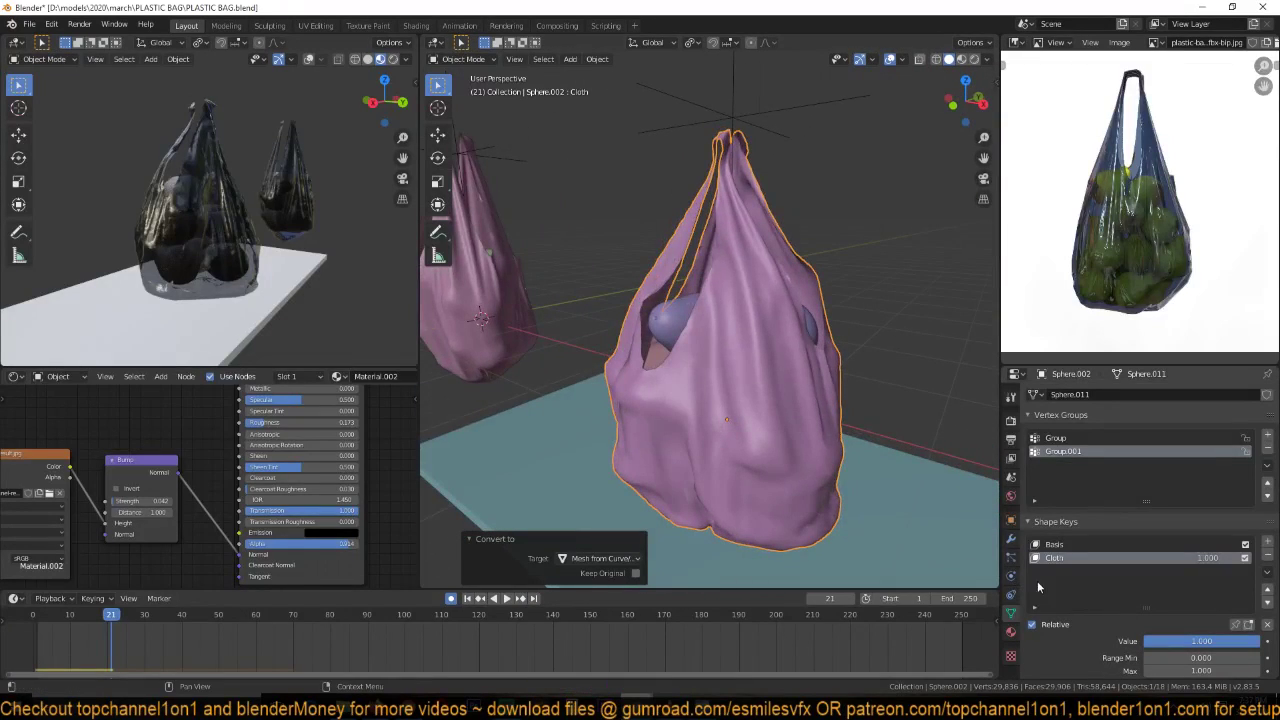
pyautogui.click(1267, 557)
pyautogui.click(1267, 557)
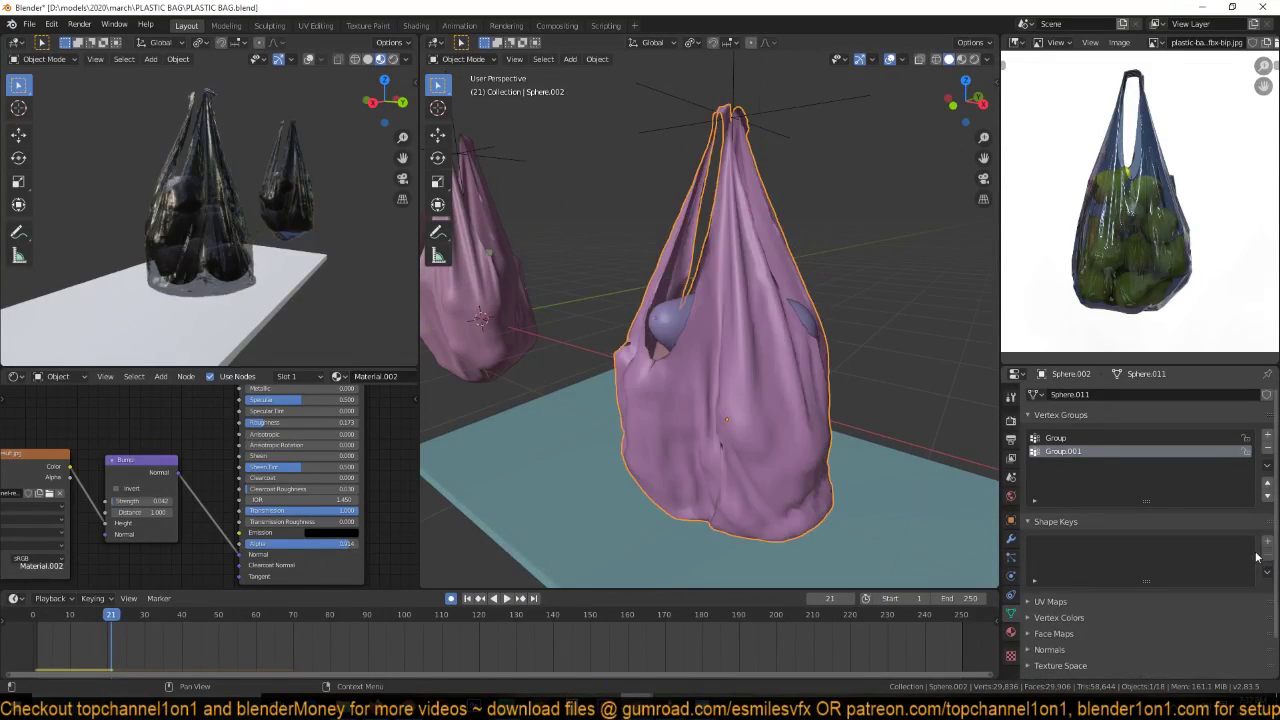
pyautogui.moveTo(978, 510); pyautogui.dragTo(779, 418, button='middle')
pyautogui.click(1010, 538)
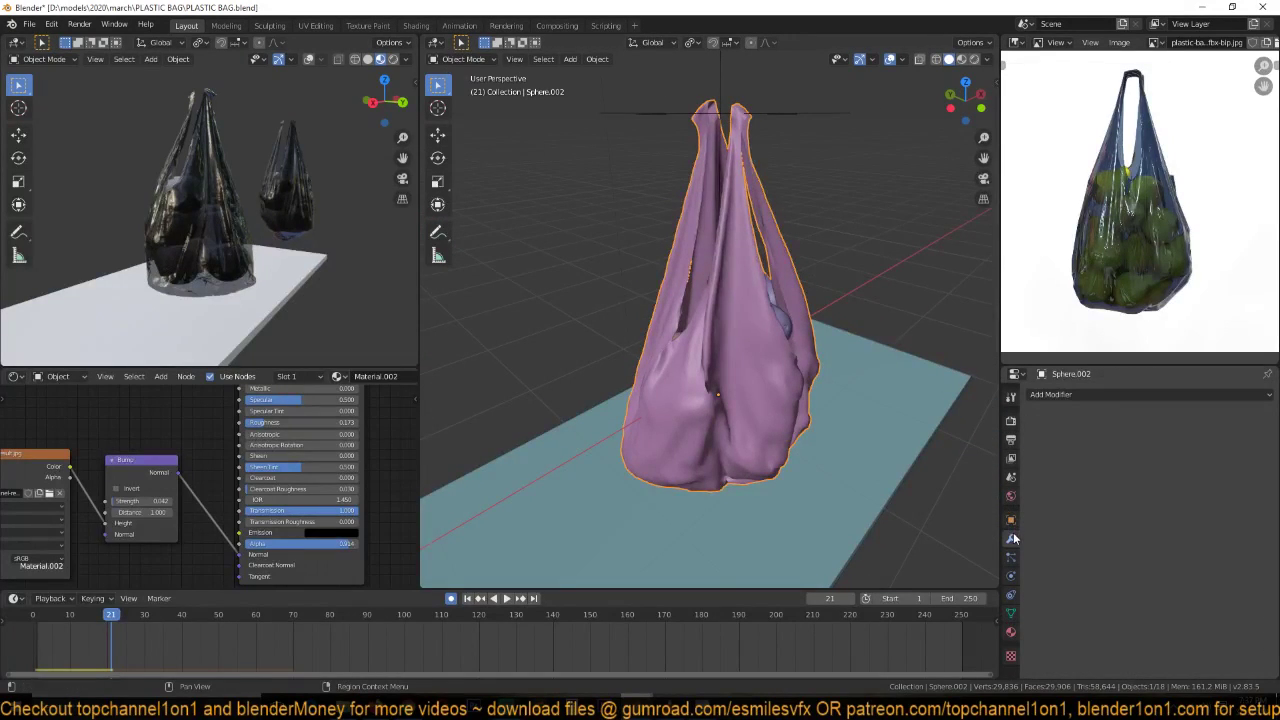
pyautogui.moveTo(649, 389); pyautogui.dragTo(848, 326, button='middle')
pyautogui.click(33, 614)
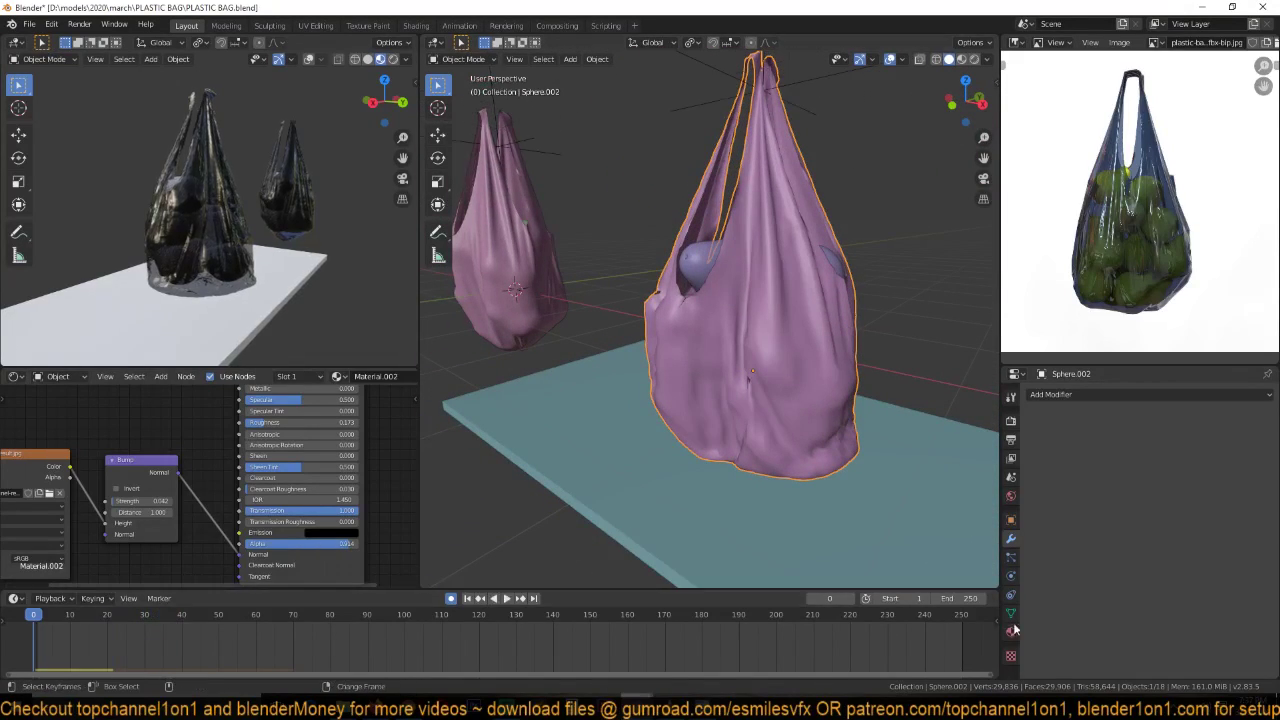
# - Play the animation from frame 0, stop it, and examine the converted bag from several sides
pyautogui.scroll(-1, 786, 378)
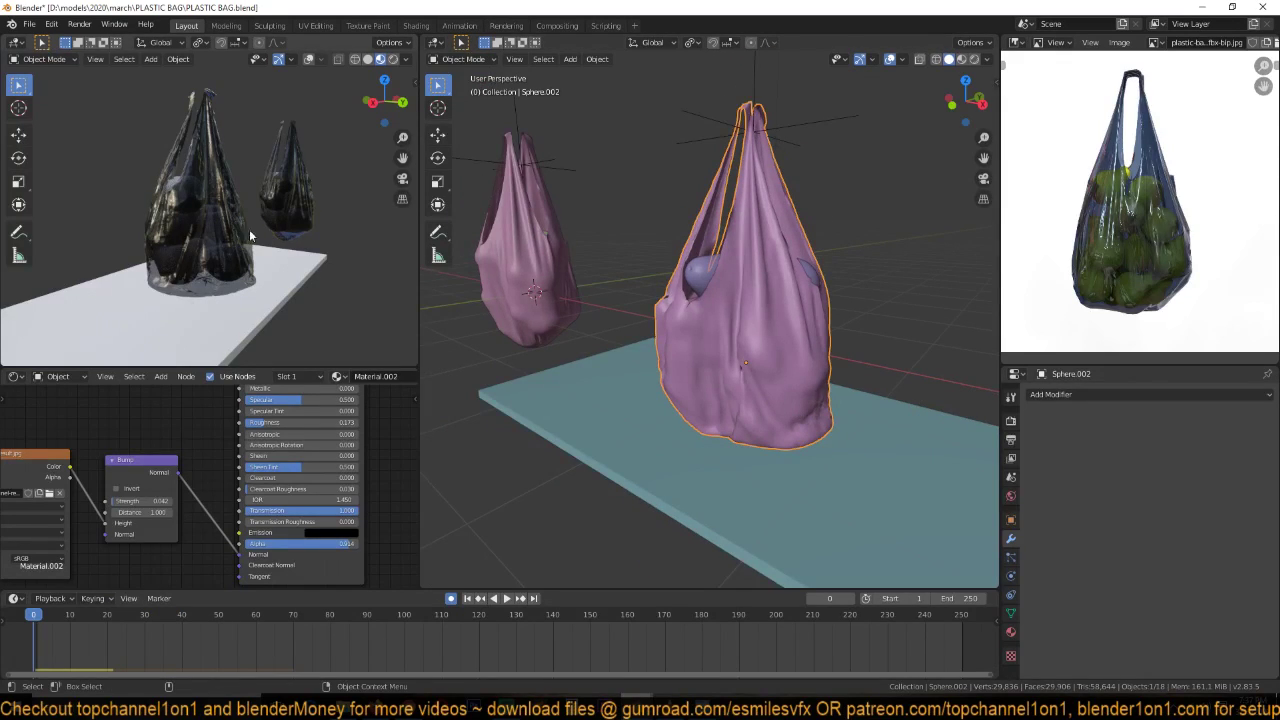
pyautogui.moveTo(249, 229); pyautogui.dragTo(264, 276, button='middle')
pyautogui.moveTo(792, 313); pyautogui.dragTo(829, 321, button='middle')
pyautogui.press('space')
pyautogui.press('Escape')
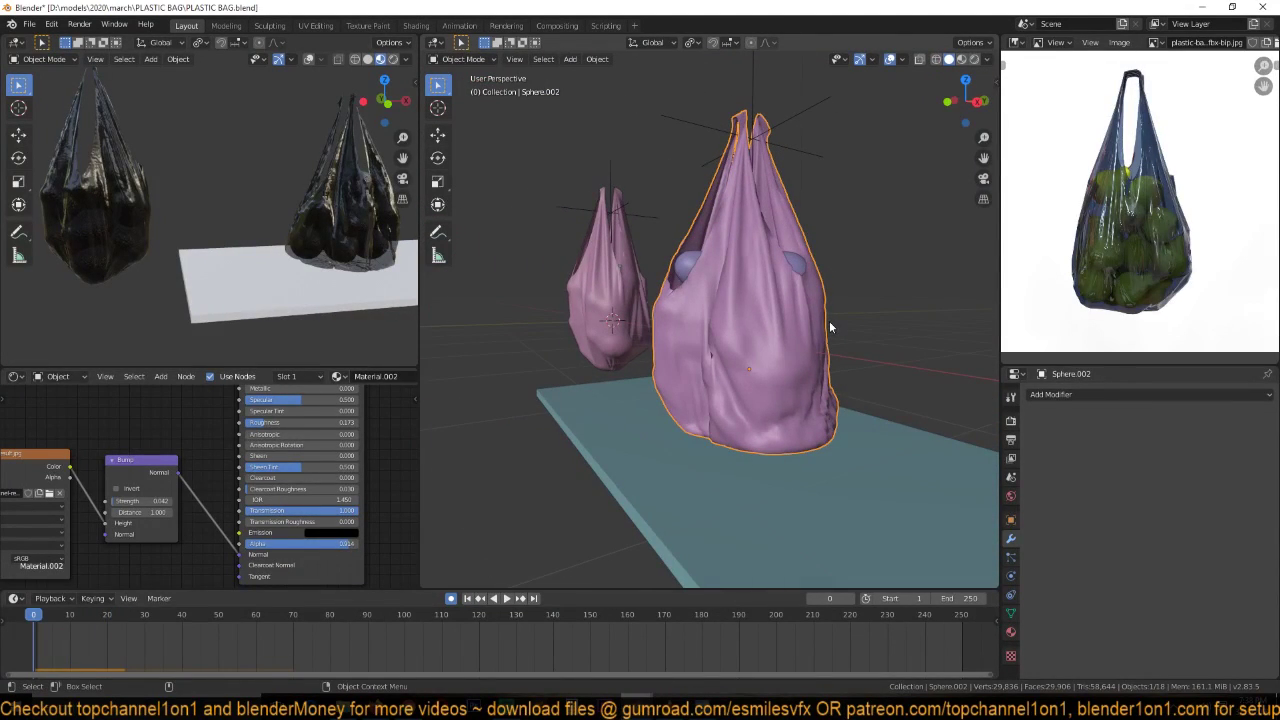
pyautogui.moveTo(829, 321); pyautogui.dragTo(748, 332, button='middle')
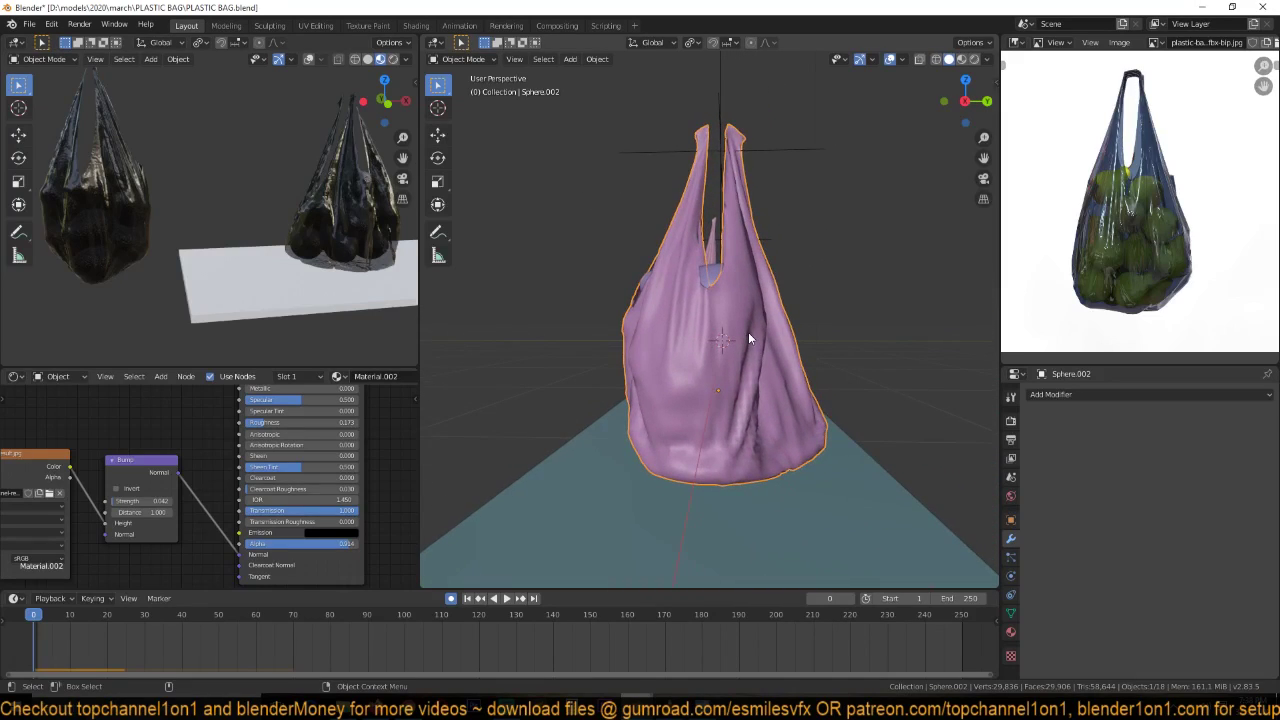